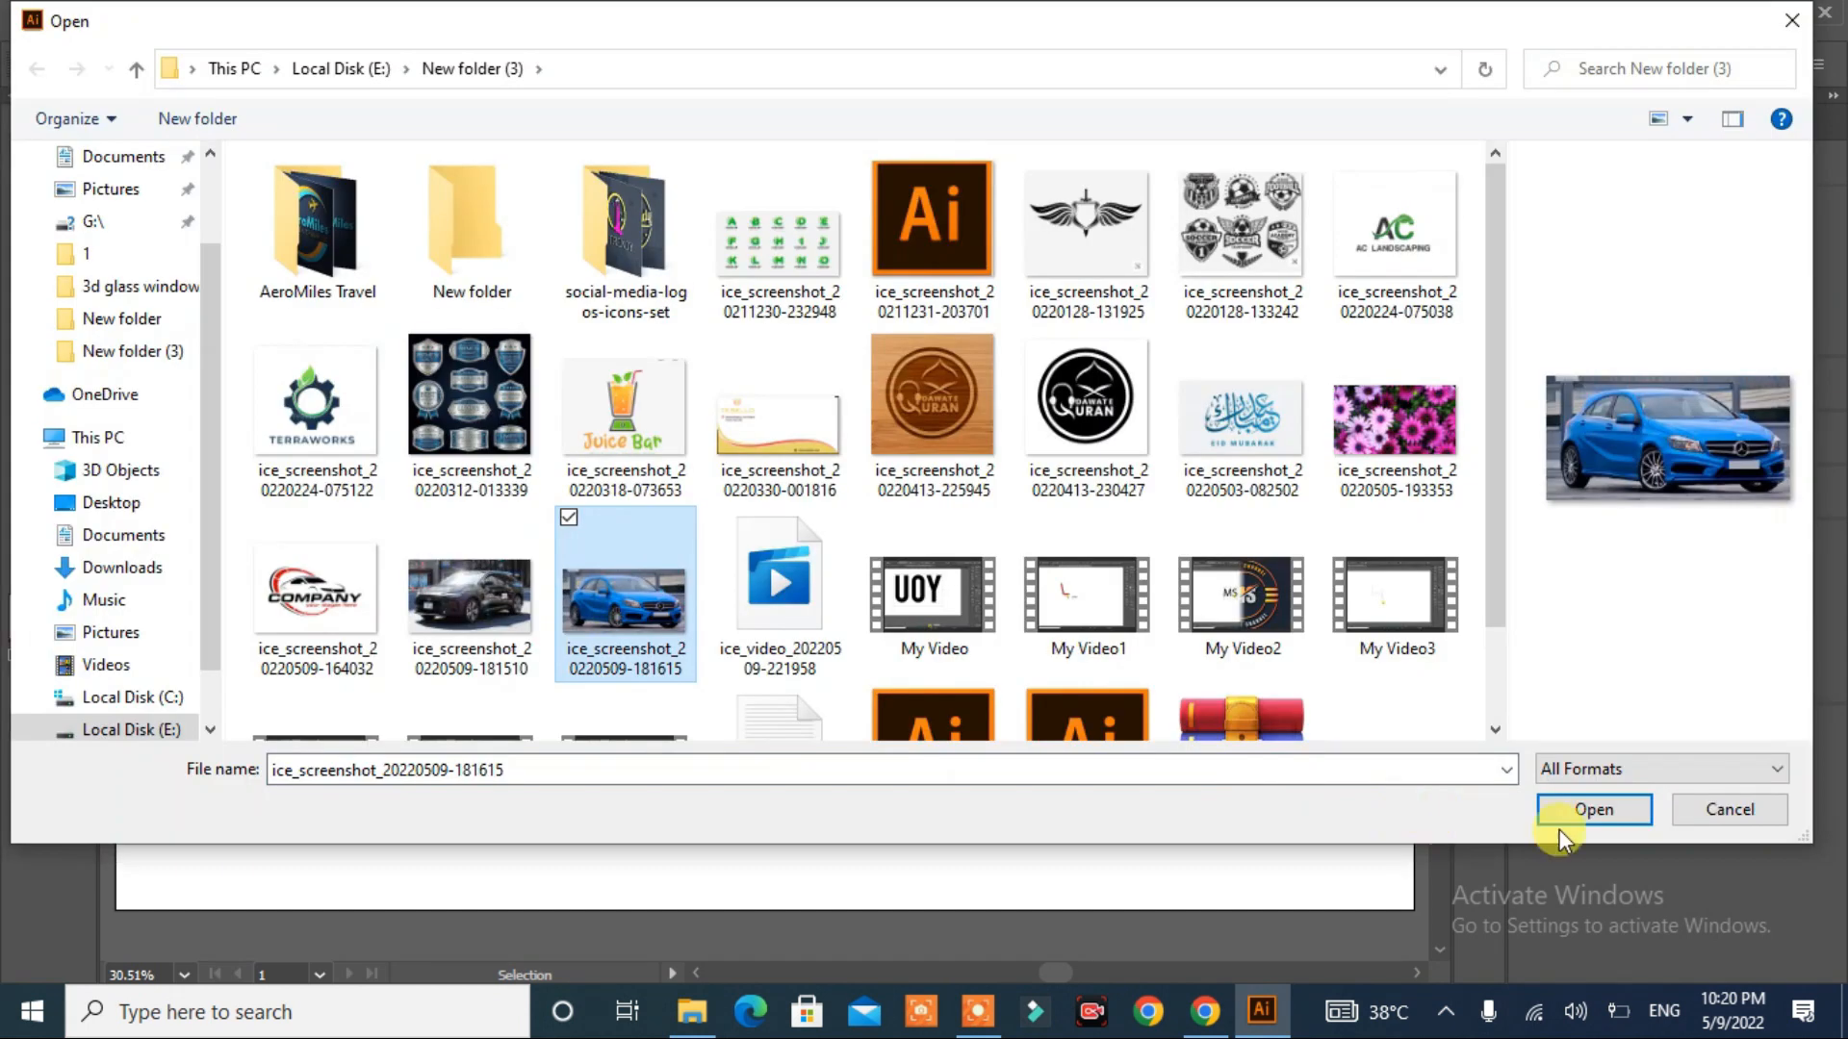
{"action": "left_click", "coordinate": [1627, 812]}
{"action": "left_click_drag", "start_coordinate": [853, 563], "coordinate": [537, 378]}
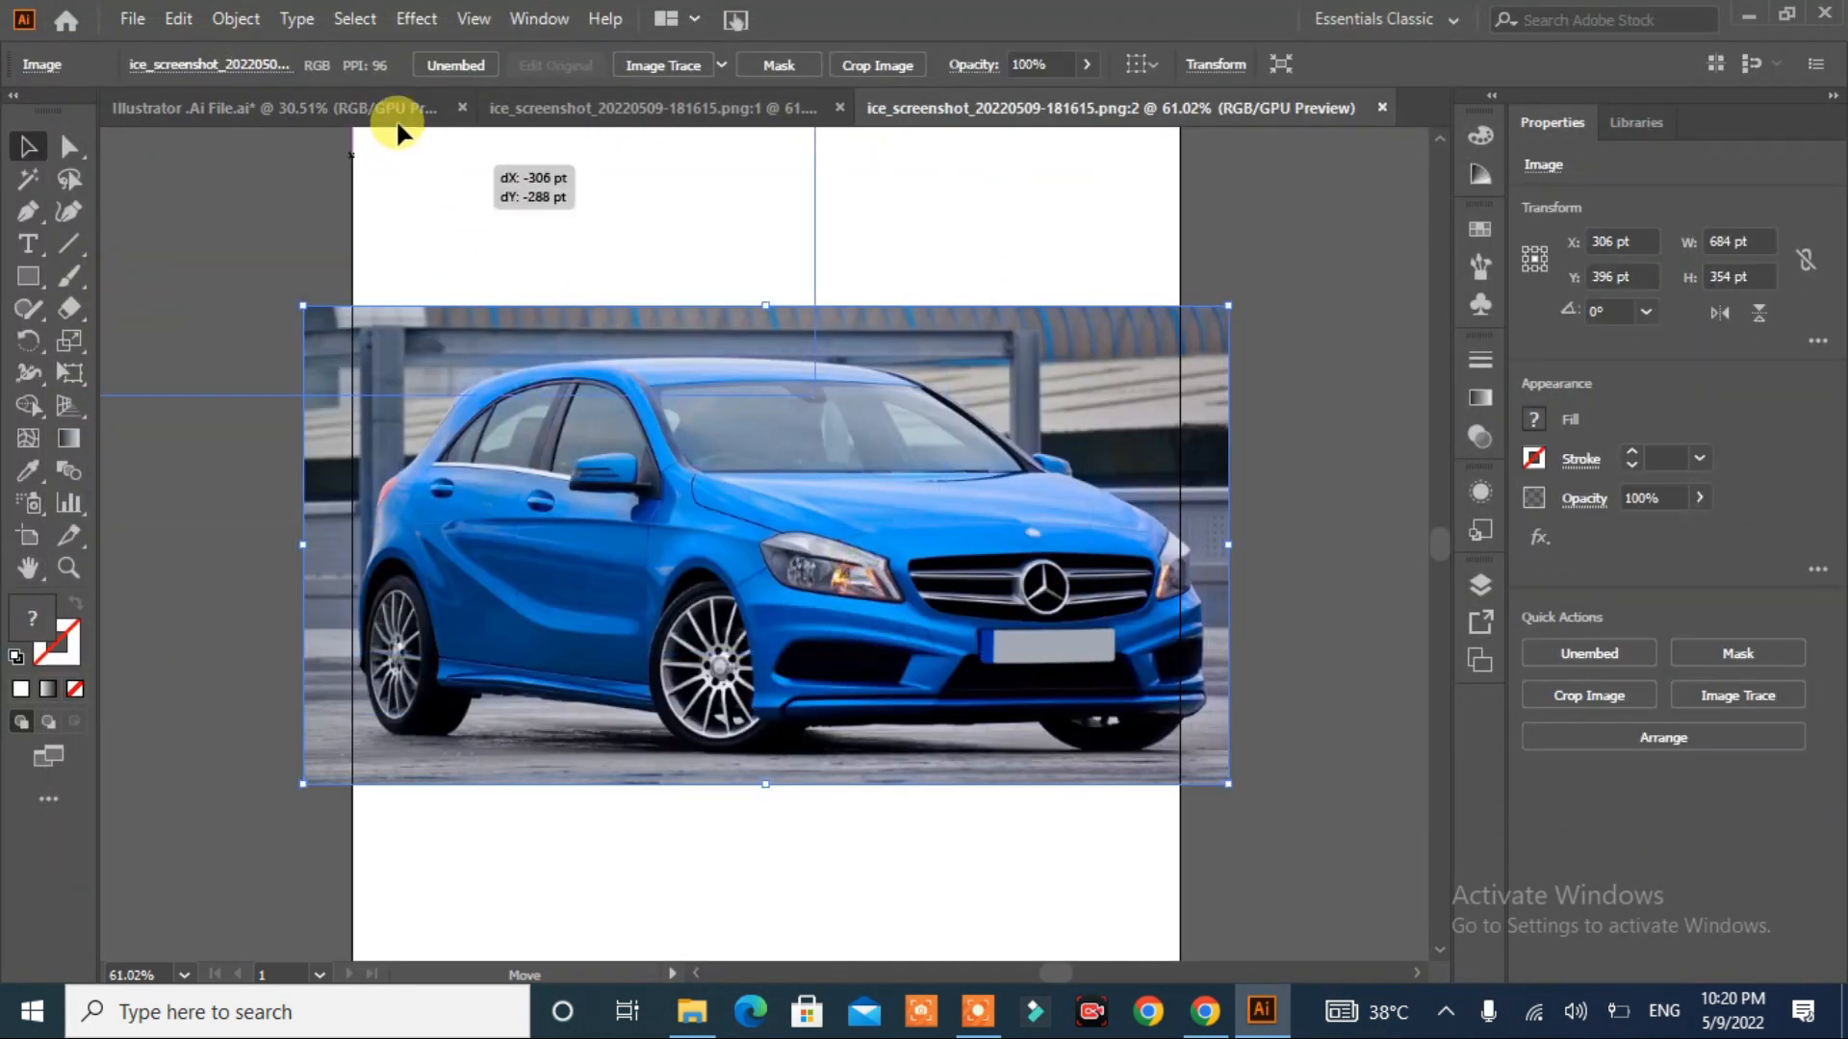
{"action": "left_click_drag", "start_coordinate": [743, 507], "coordinate": [1201, 866]}
{"action": "left_click_drag", "start_coordinate": [771, 455], "coordinate": [751, 422]}
{"action": "left_click_drag", "start_coordinate": [1185, 711], "coordinate": [1341, 857]}
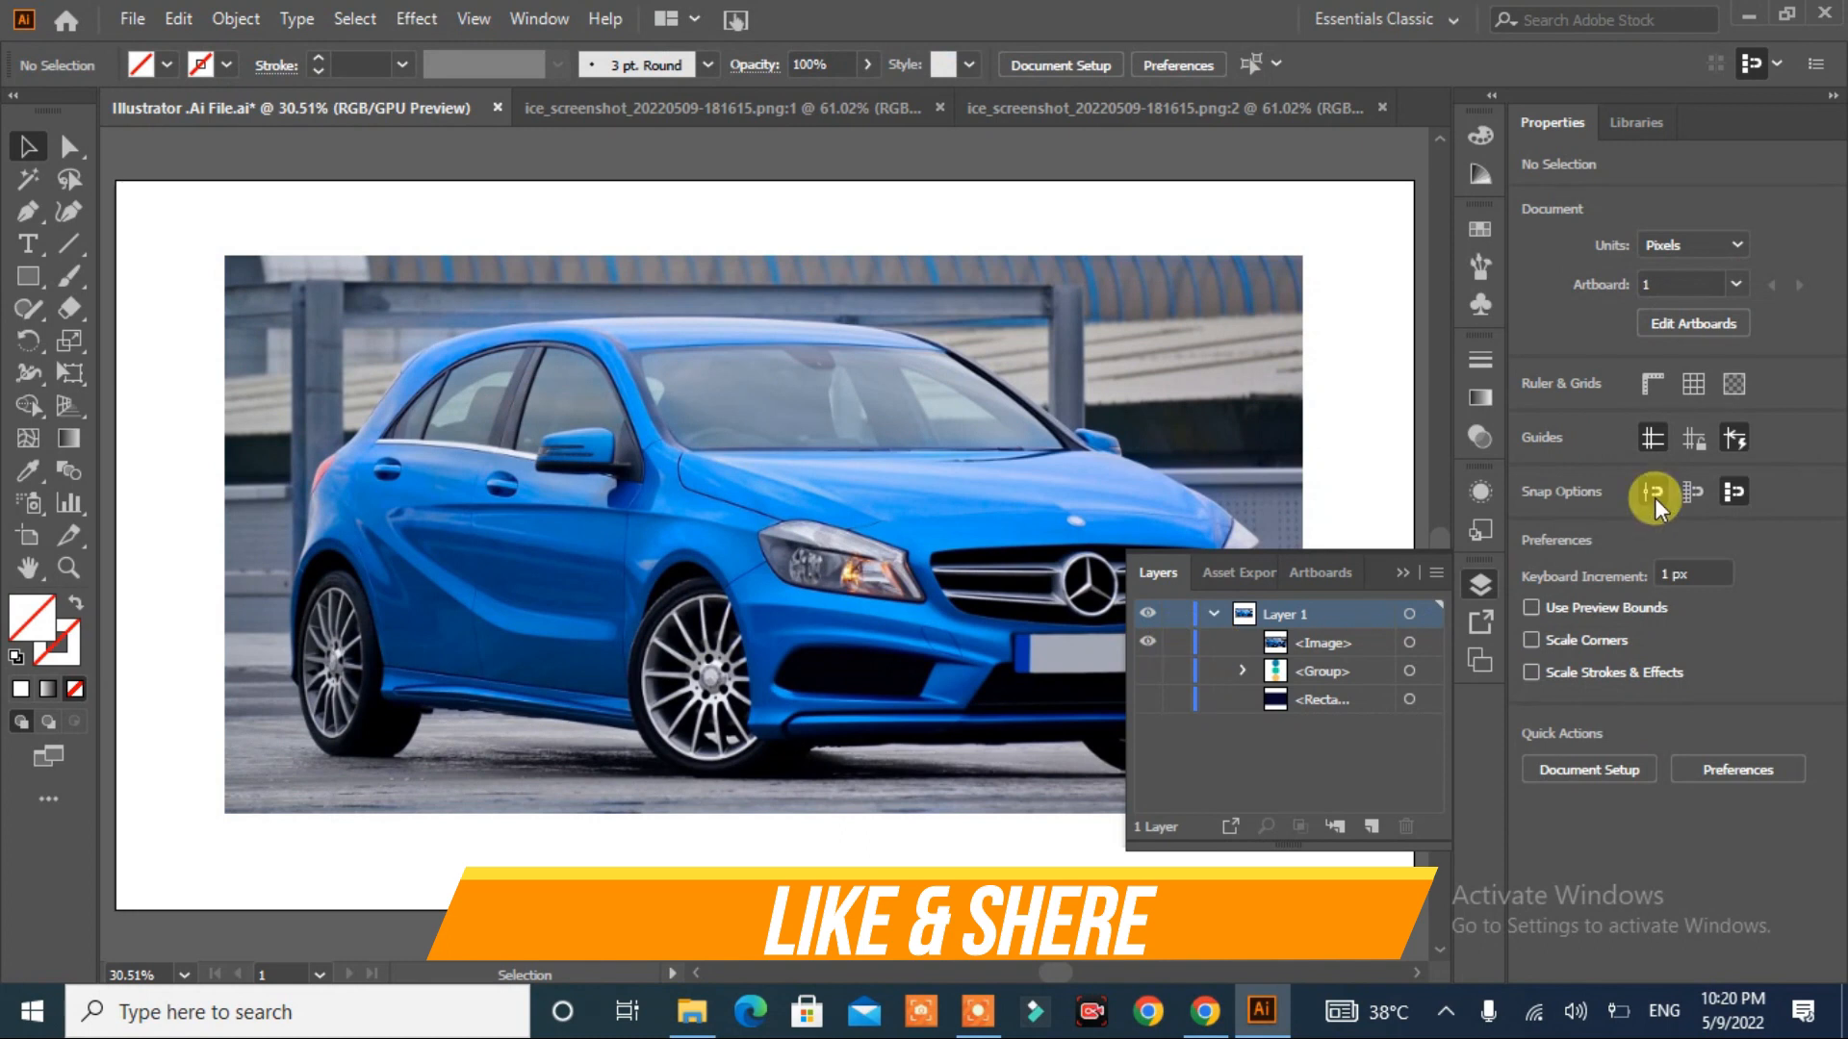
- Reduce the car photo's opacity to 40% and lock it as a tracing template
{"action": "left_click", "coordinate": [1175, 384]}
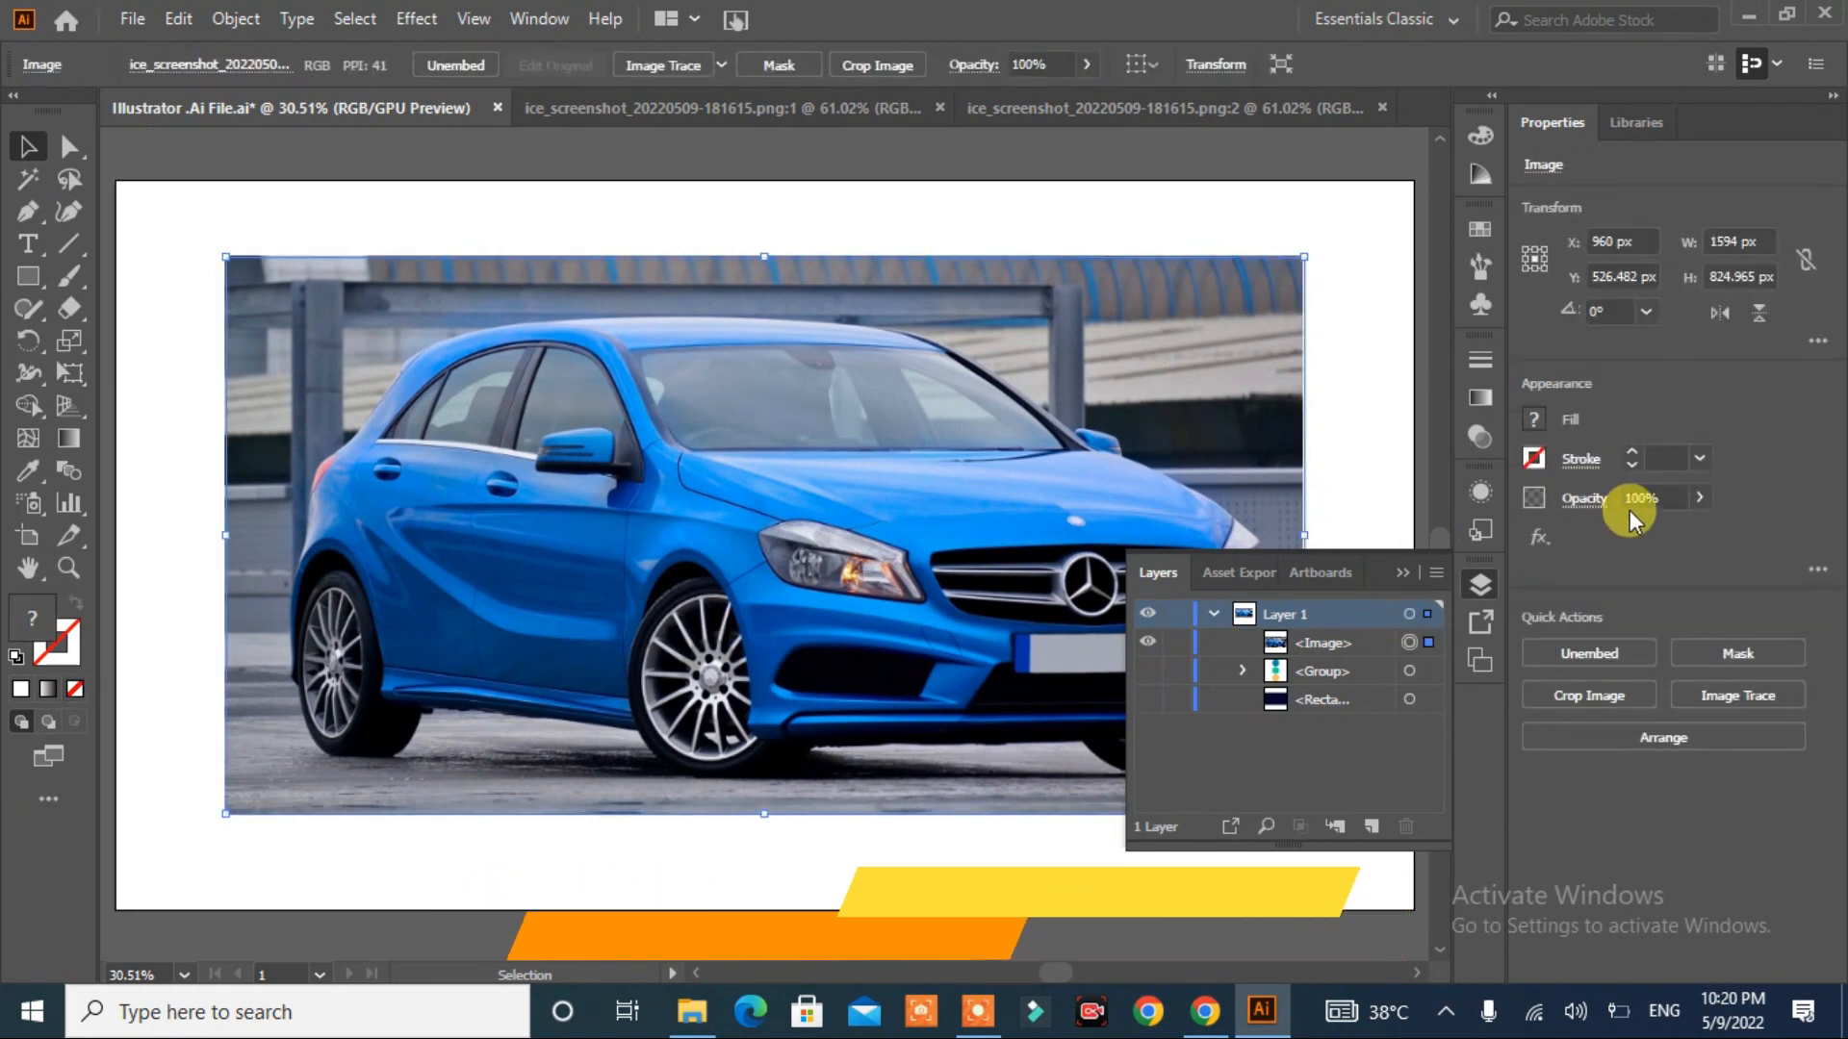
{"action": "left_click_drag", "start_coordinate": [1632, 541], "coordinate": [1630, 545]}
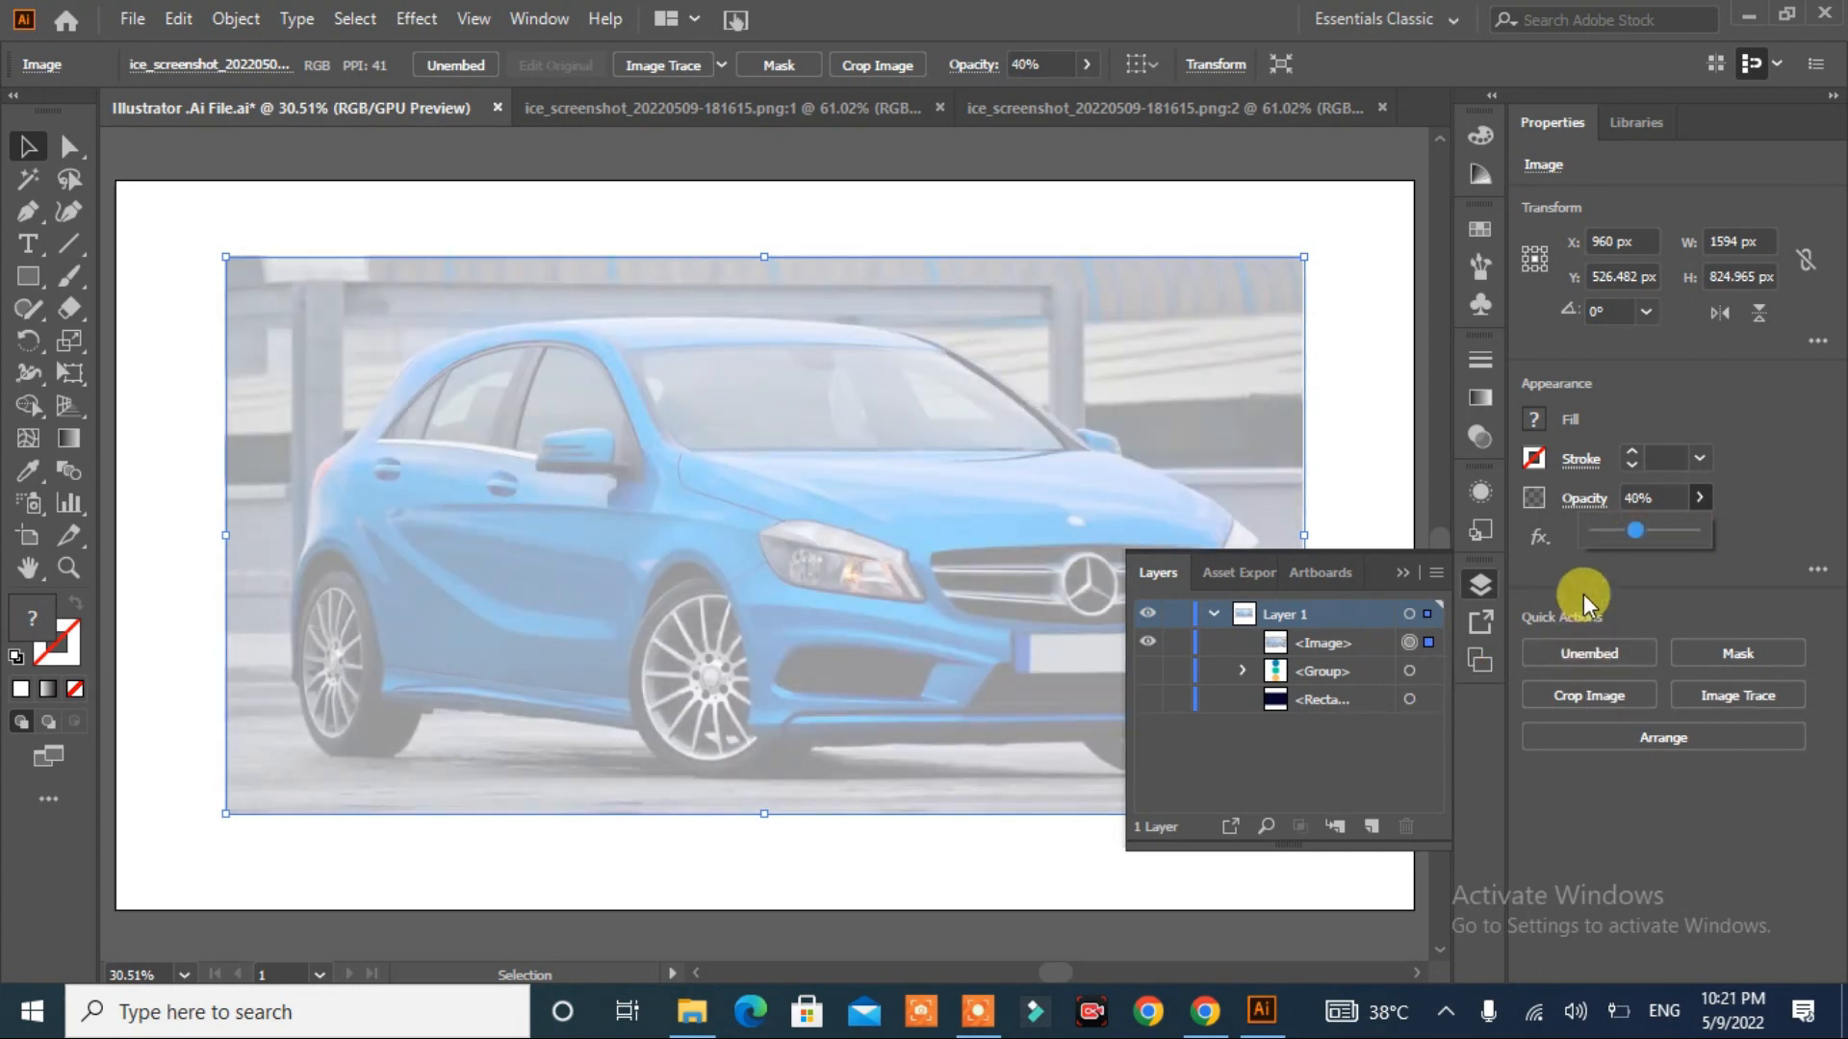
{"action": "left_click", "coordinate": [1167, 645]}
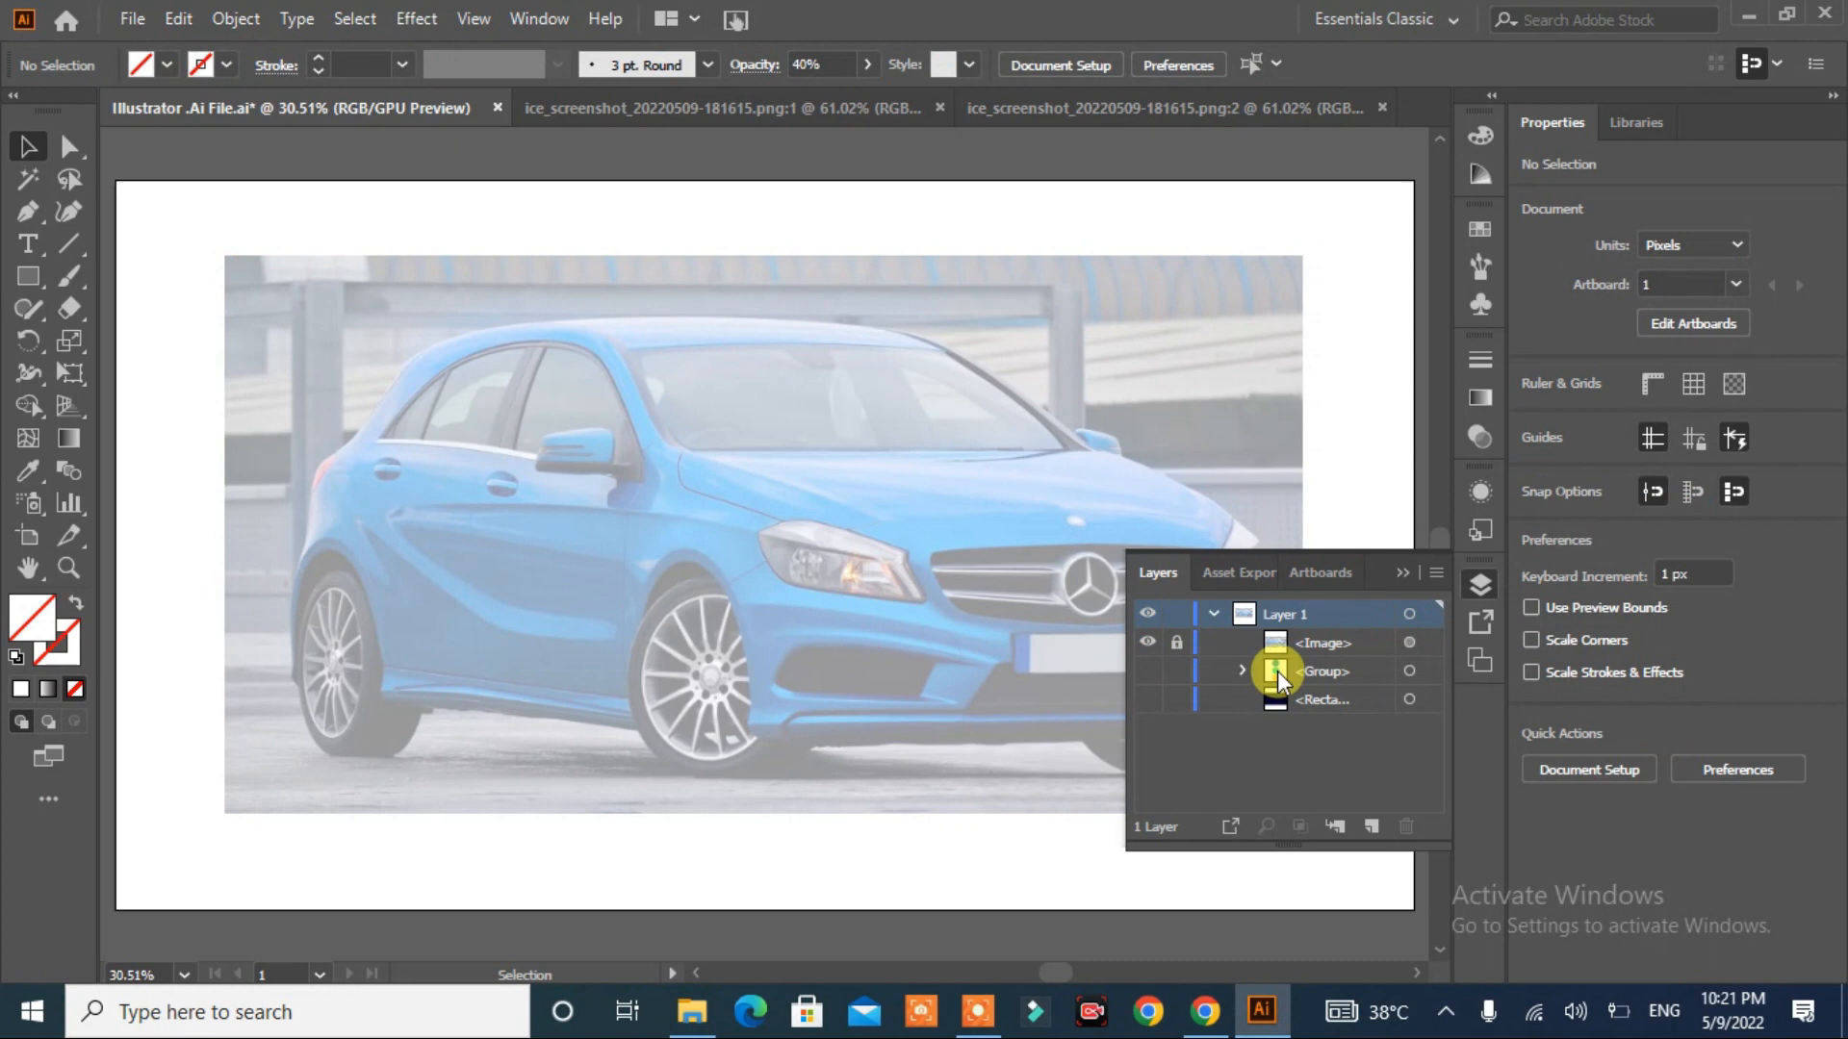
{"action": "left_click", "coordinate": [1394, 575]}
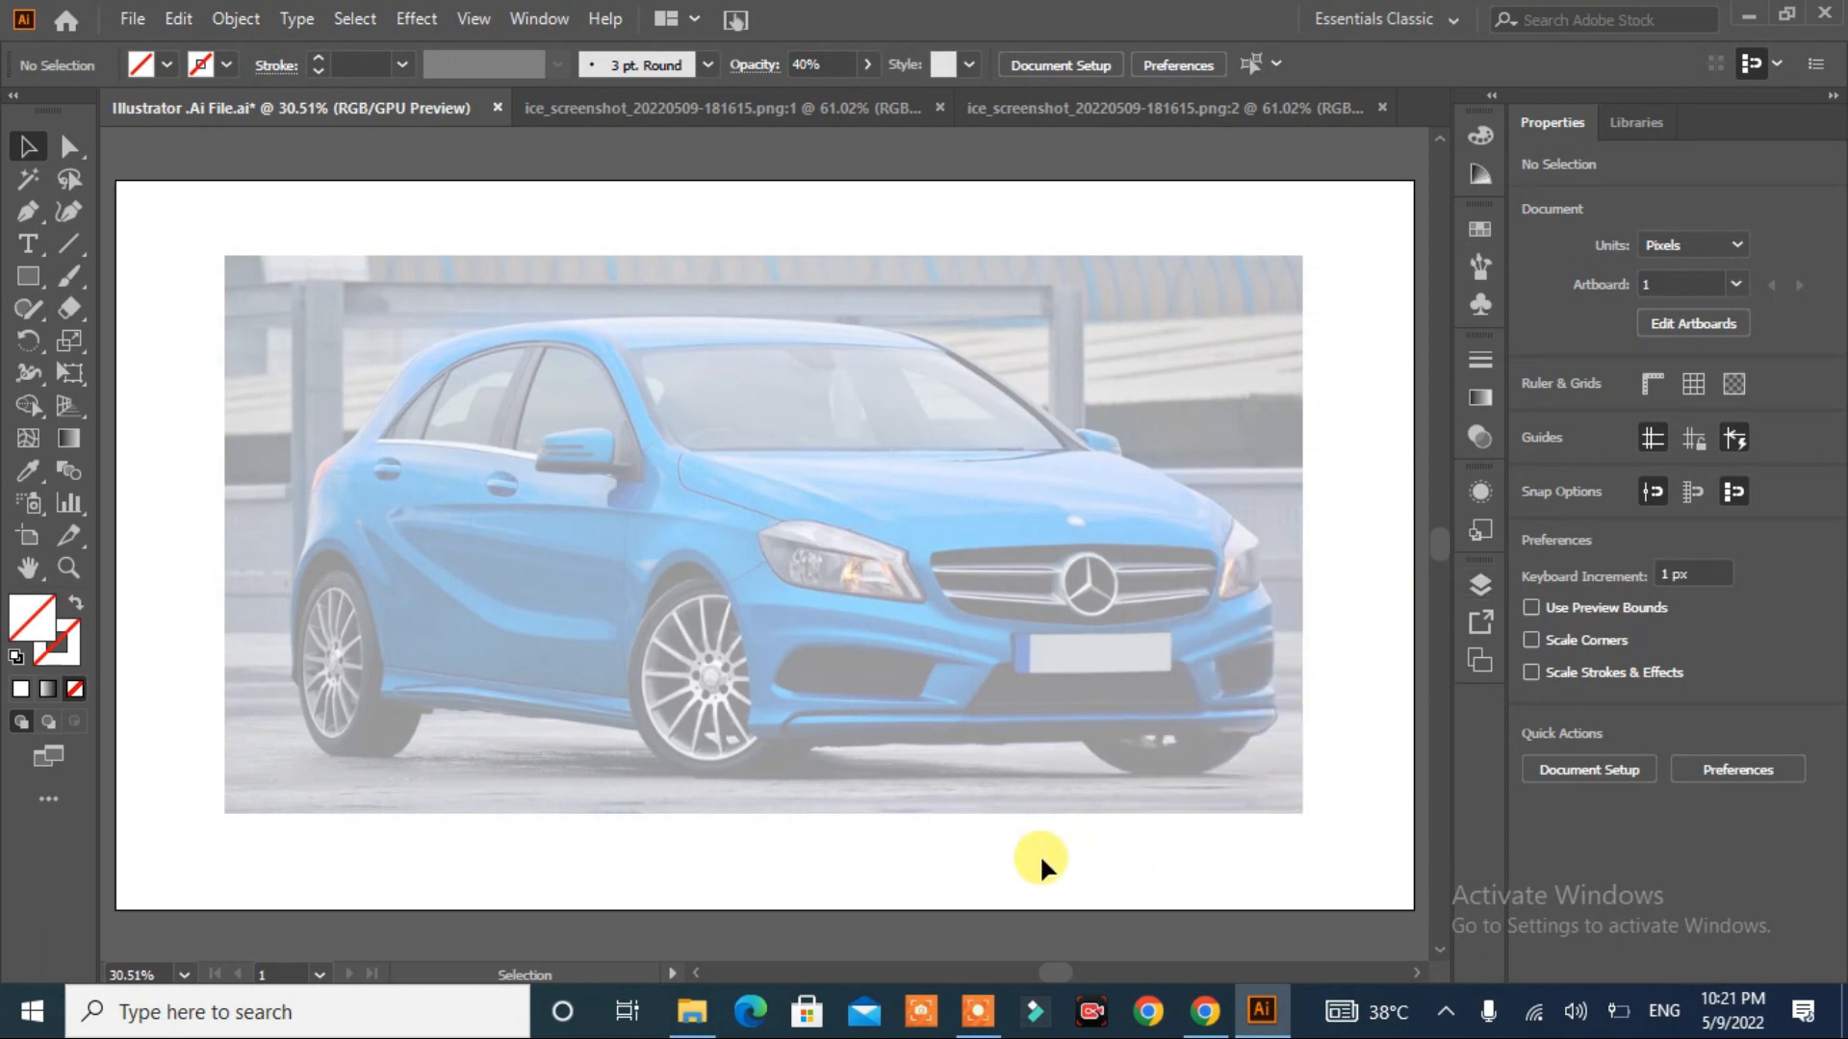
- With the Pen tool, no fill and a 1 pt black stroke, trace the car's outline from the rear bumper up to the roof
{"action": "left_click", "coordinate": [28, 211]}
{"action": "left_click", "coordinate": [226, 64]}
{"action": "left_click", "coordinate": [64, 108]}
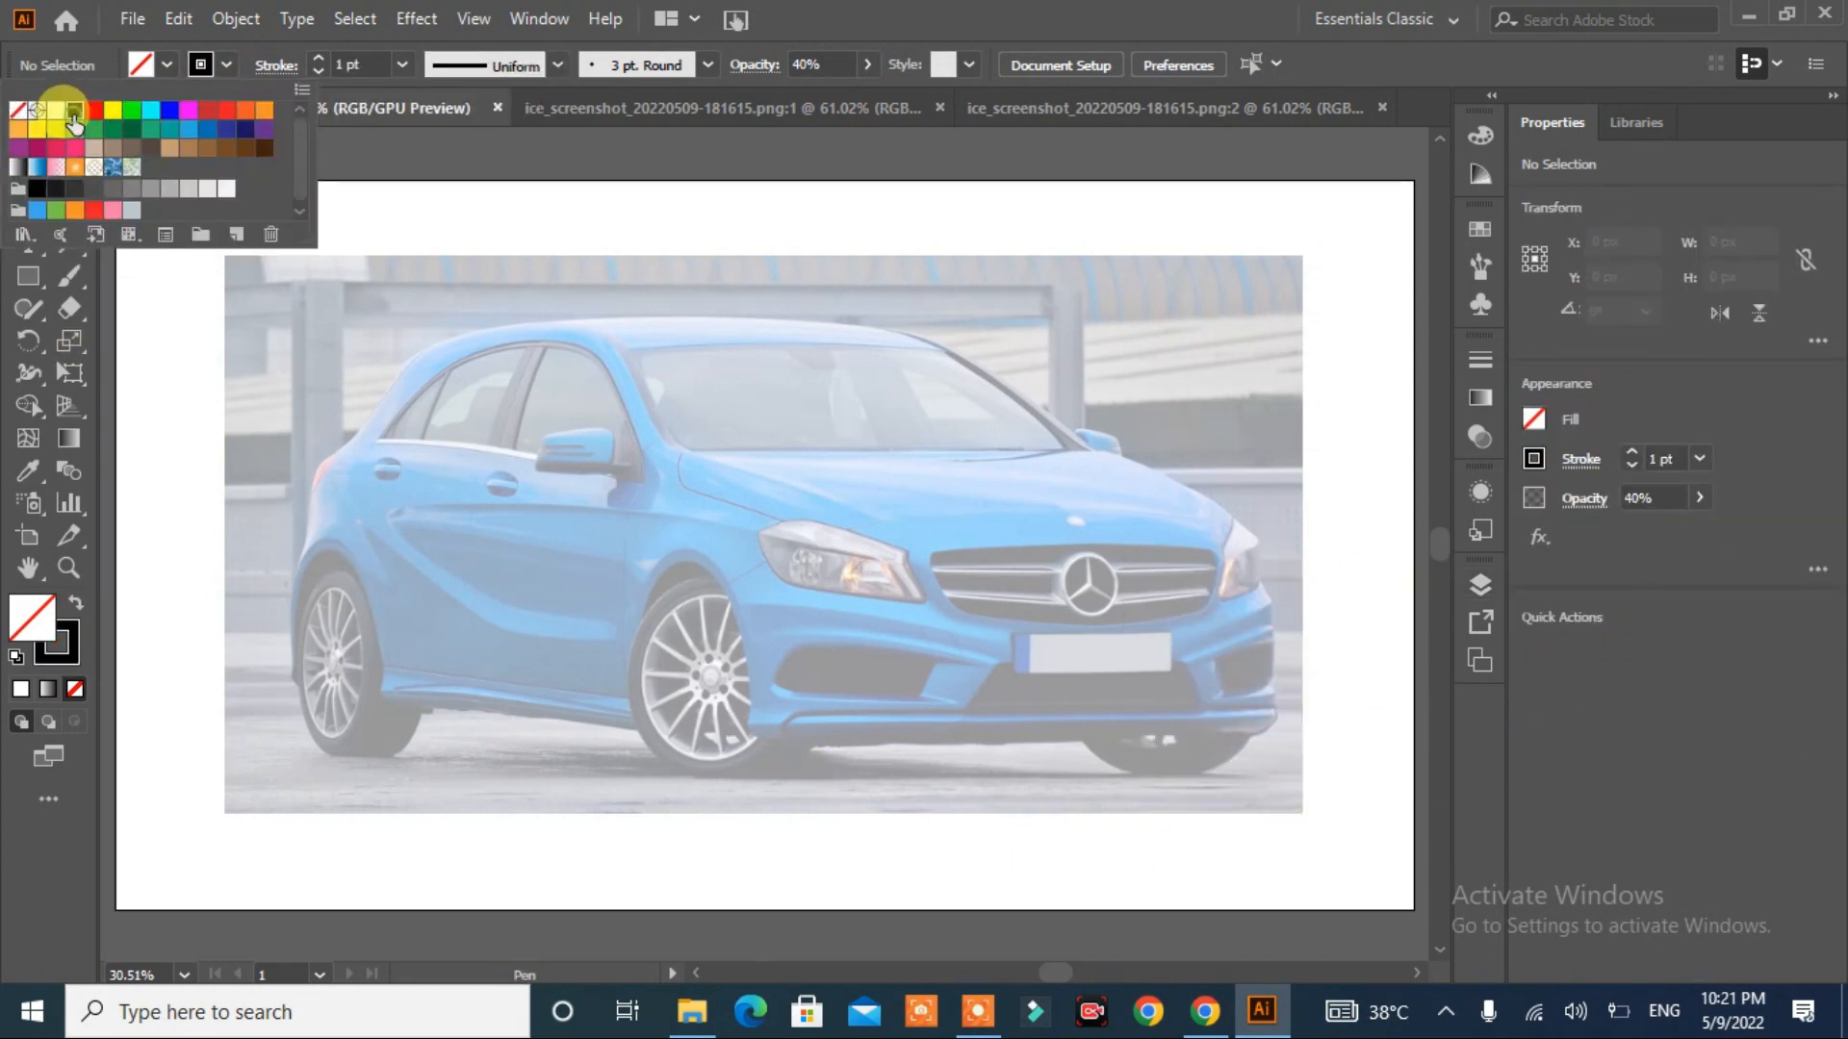
{"action": "left_click", "coordinate": [290, 676]}
{"action": "left_click_drag", "start_coordinate": [305, 542], "coordinate": [336, 468]}
{"action": "left_click", "coordinate": [305, 543]}
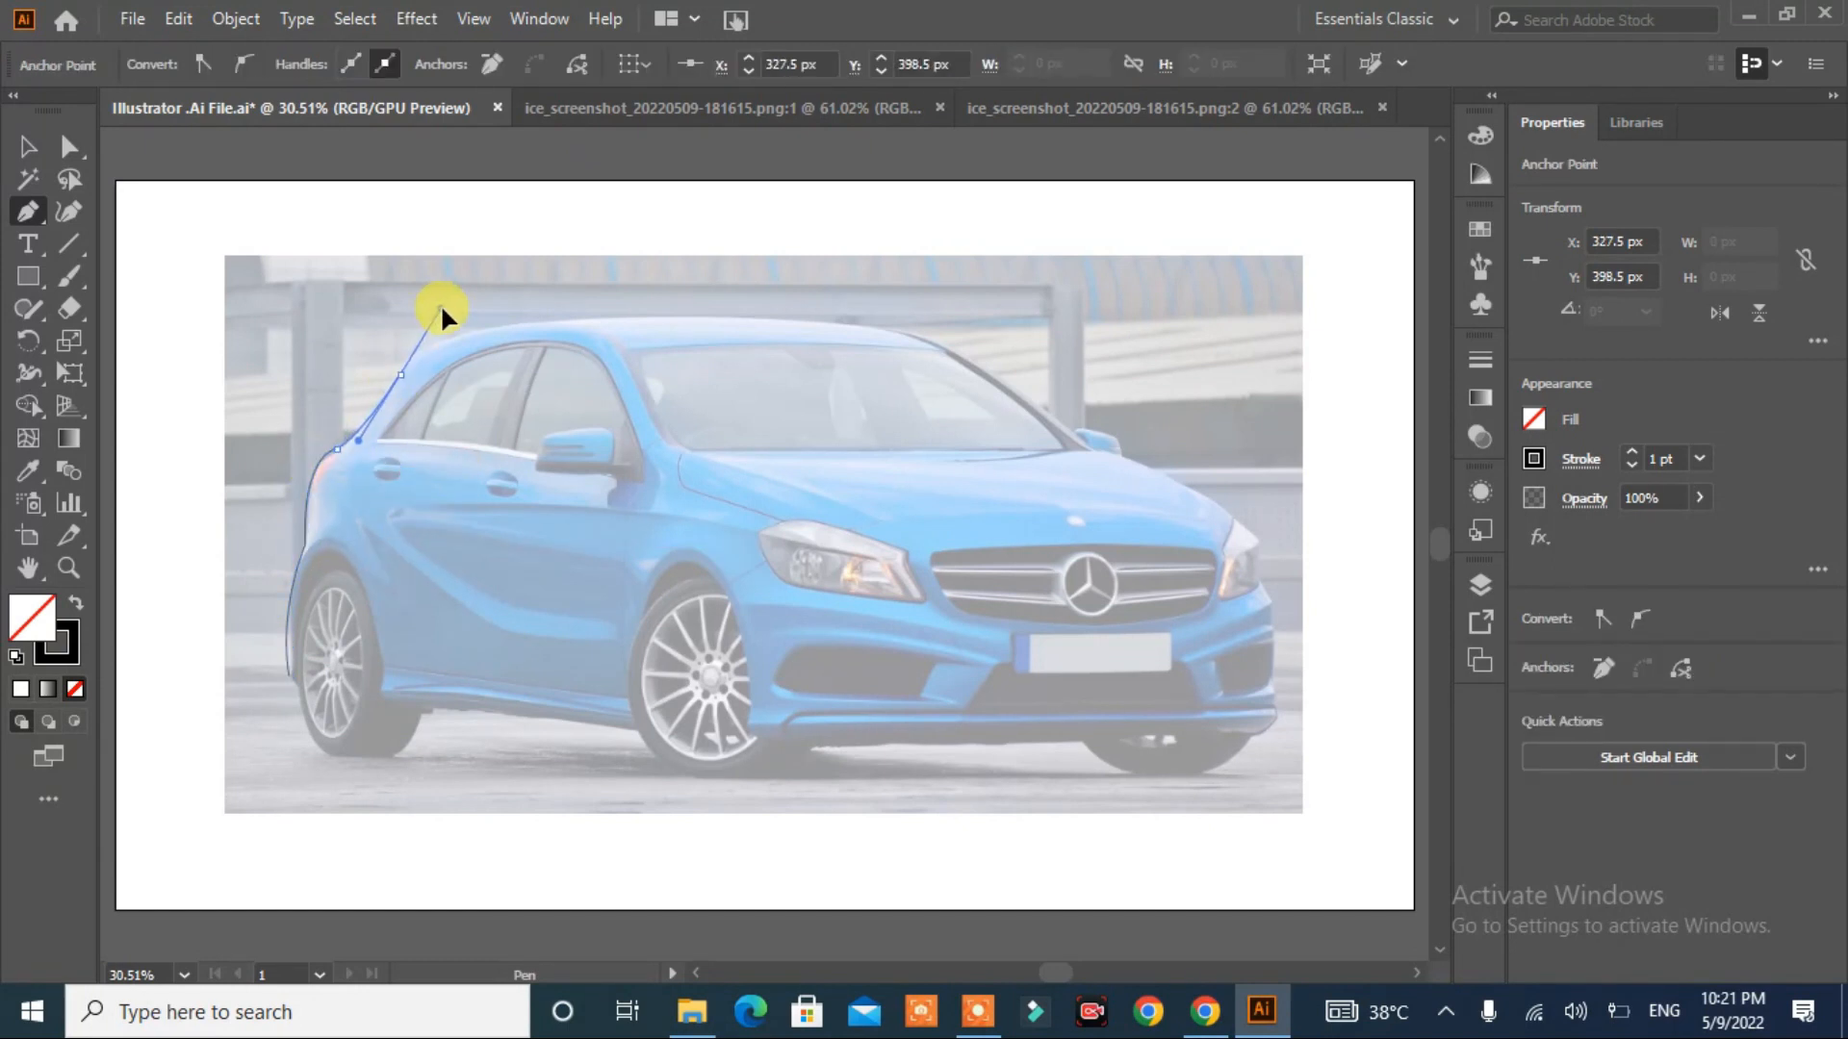
{"action": "left_click", "coordinate": [400, 375]}
{"action": "left_click_drag", "start_coordinate": [542, 324], "coordinate": [652, 321]}
{"action": "left_click", "coordinate": [542, 325]}
- Continue the body outline past the windshield and along the hood's far edge to the front bumper's lower outer corner
{"action": "left_click", "coordinate": [1096, 462]}
{"action": "left_click", "coordinate": [1086, 448]}
{"action": "left_click", "coordinate": [1235, 521]}
{"action": "left_click", "coordinate": [1259, 590]}
{"action": "left_click_drag", "start_coordinate": [1276, 644], "coordinate": [1228, 762]}
{"action": "left_click", "coordinate": [1260, 737]}
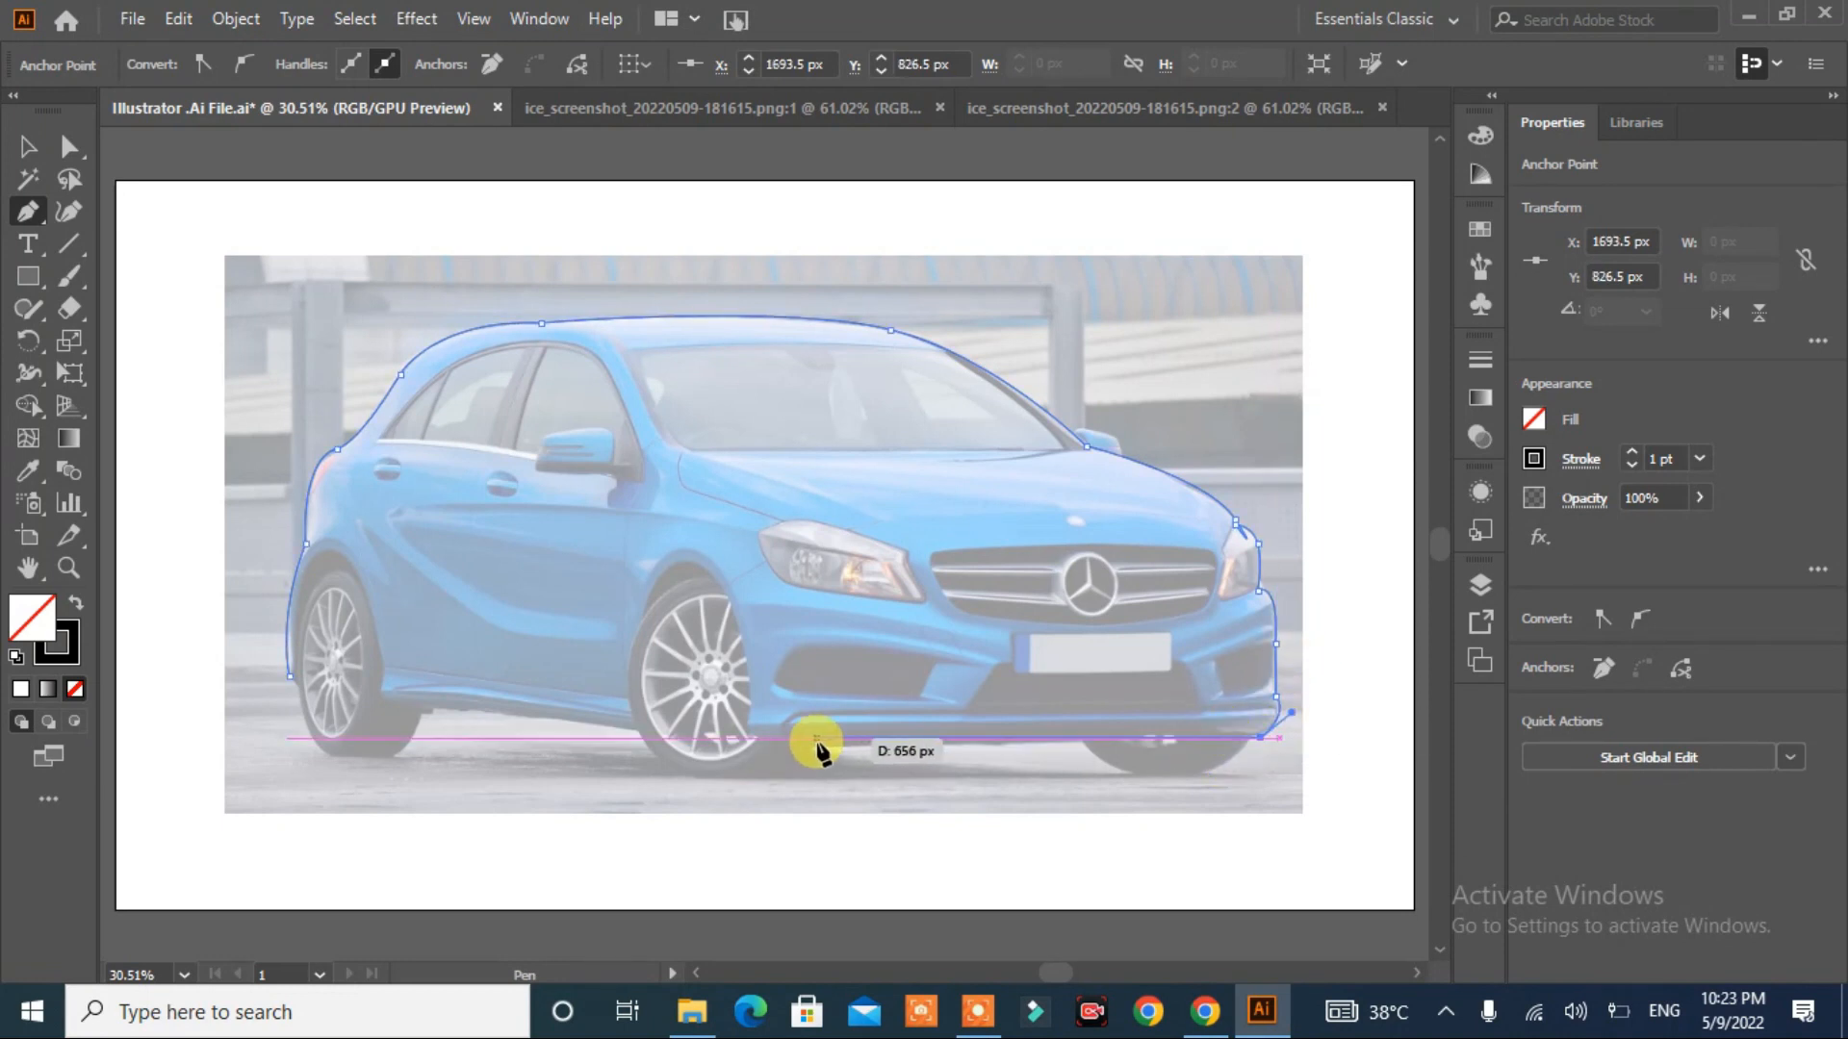
{"action": "left_click", "coordinate": [749, 729]}
{"action": "left_click_drag", "start_coordinate": [651, 583], "coordinate": [631, 643]}
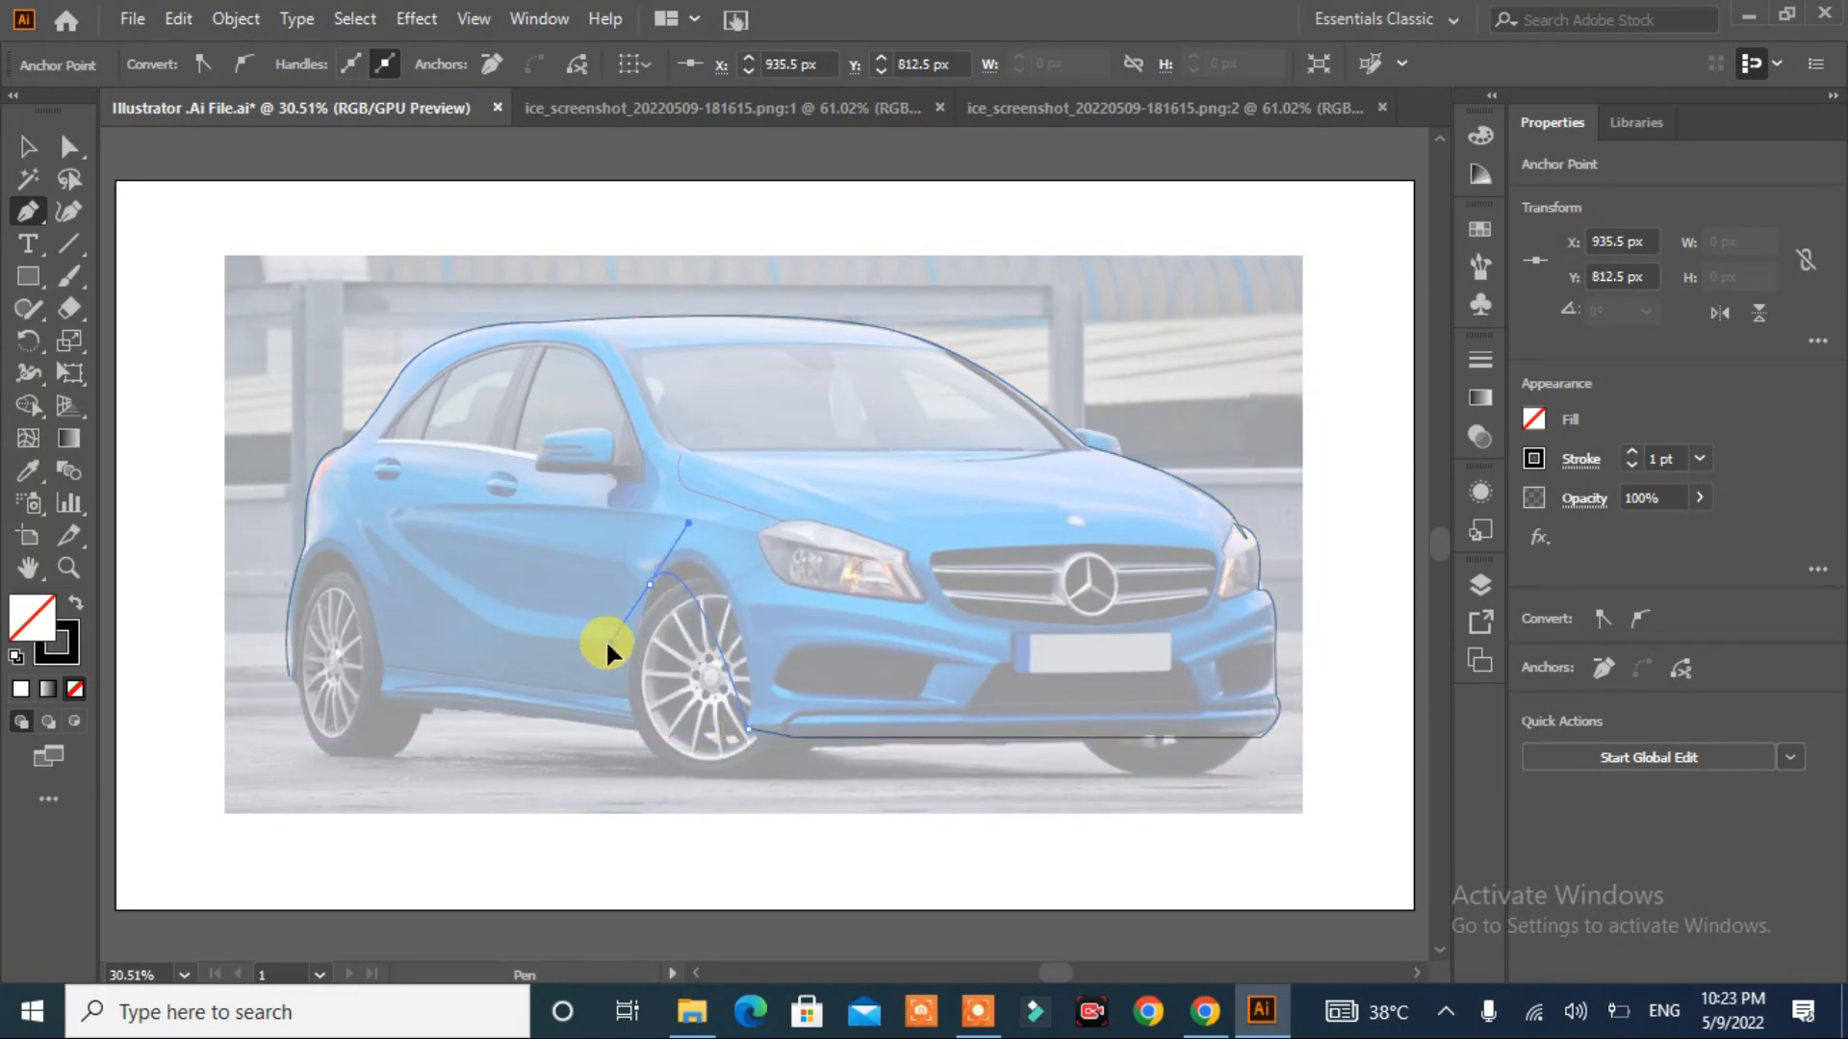
{"action": "left_click", "coordinate": [650, 584]}
{"action": "left_click_drag", "start_coordinate": [765, 721], "coordinate": [800, 767]}
{"action": "left_click", "coordinate": [767, 499]}
{"action": "left_click_drag", "start_coordinate": [781, 515], "coordinate": [951, 498]}
{"action": "left_click", "coordinate": [966, 501]}
{"action": "left_click", "coordinate": [1208, 497]}
{"action": "left_click", "coordinate": [1207, 489]}
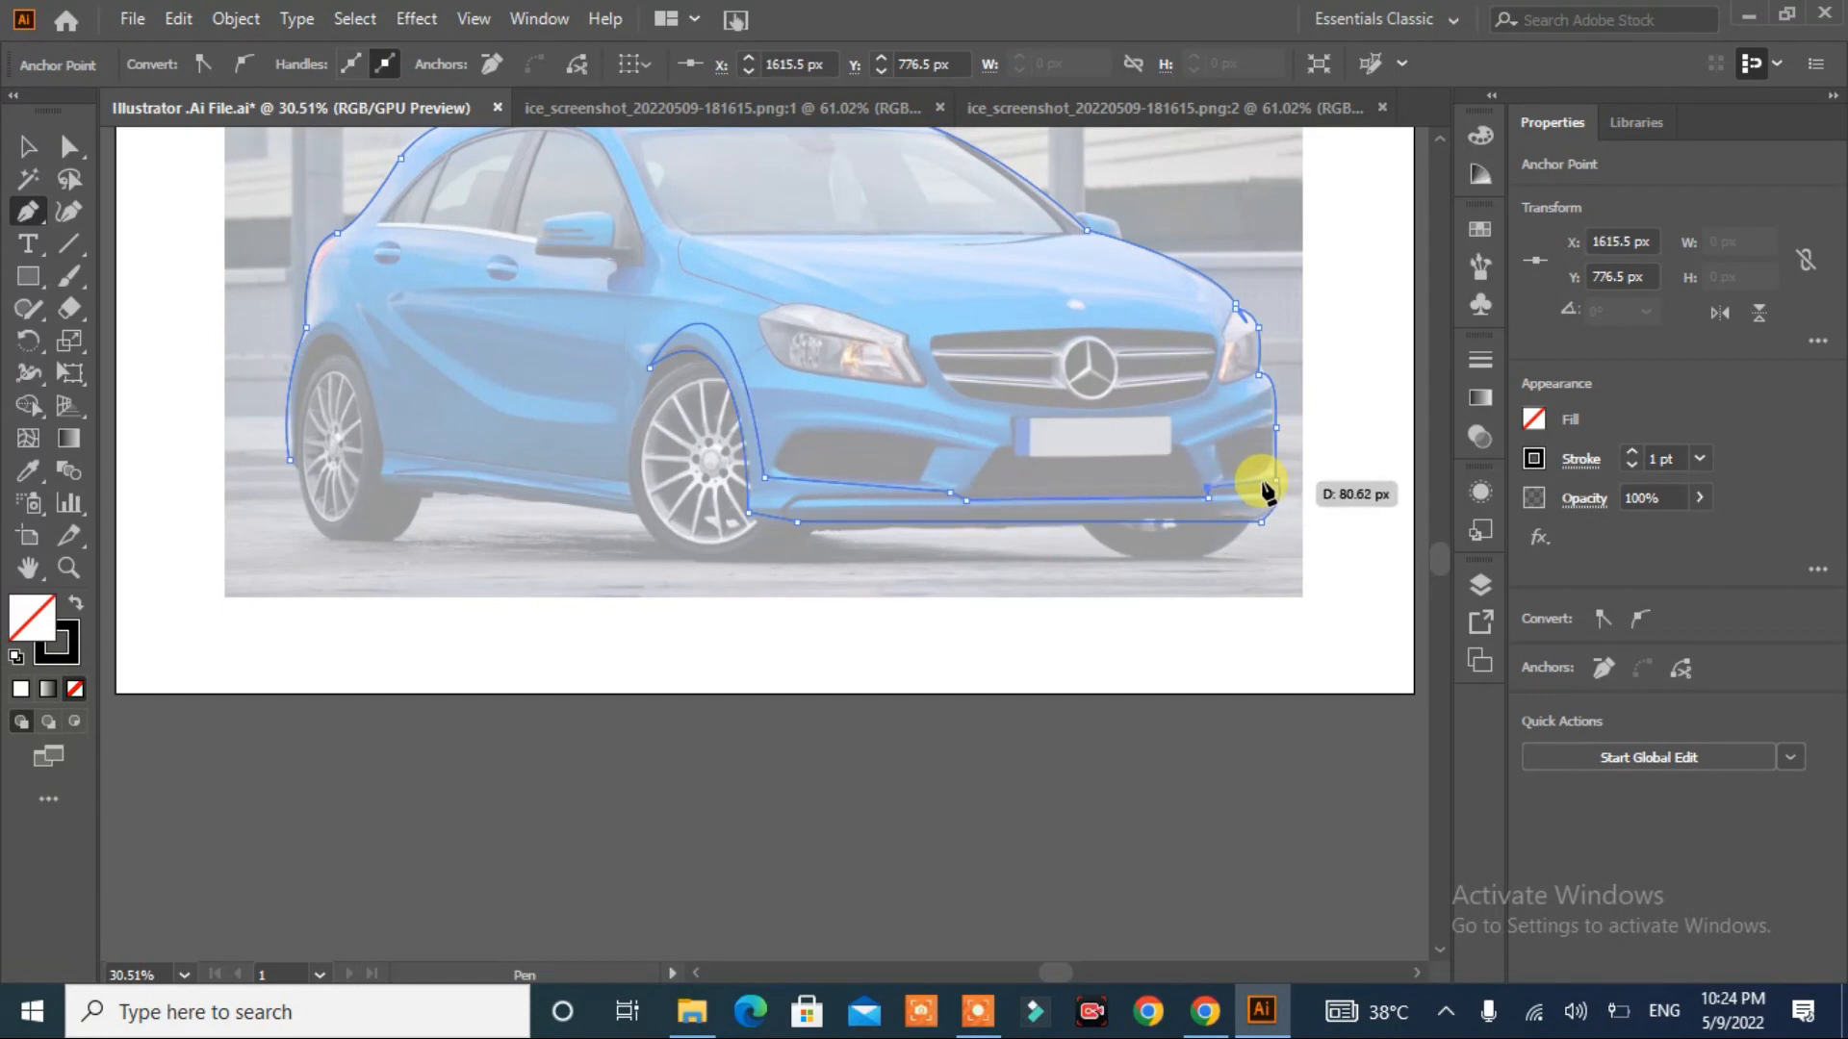
{"action": "key", "text": "ctrl+z"}
{"action": "key", "text": "ctrl+z"}
{"action": "key", "text": "ctrl+z"}
{"action": "key", "text": "ctrl+z"}
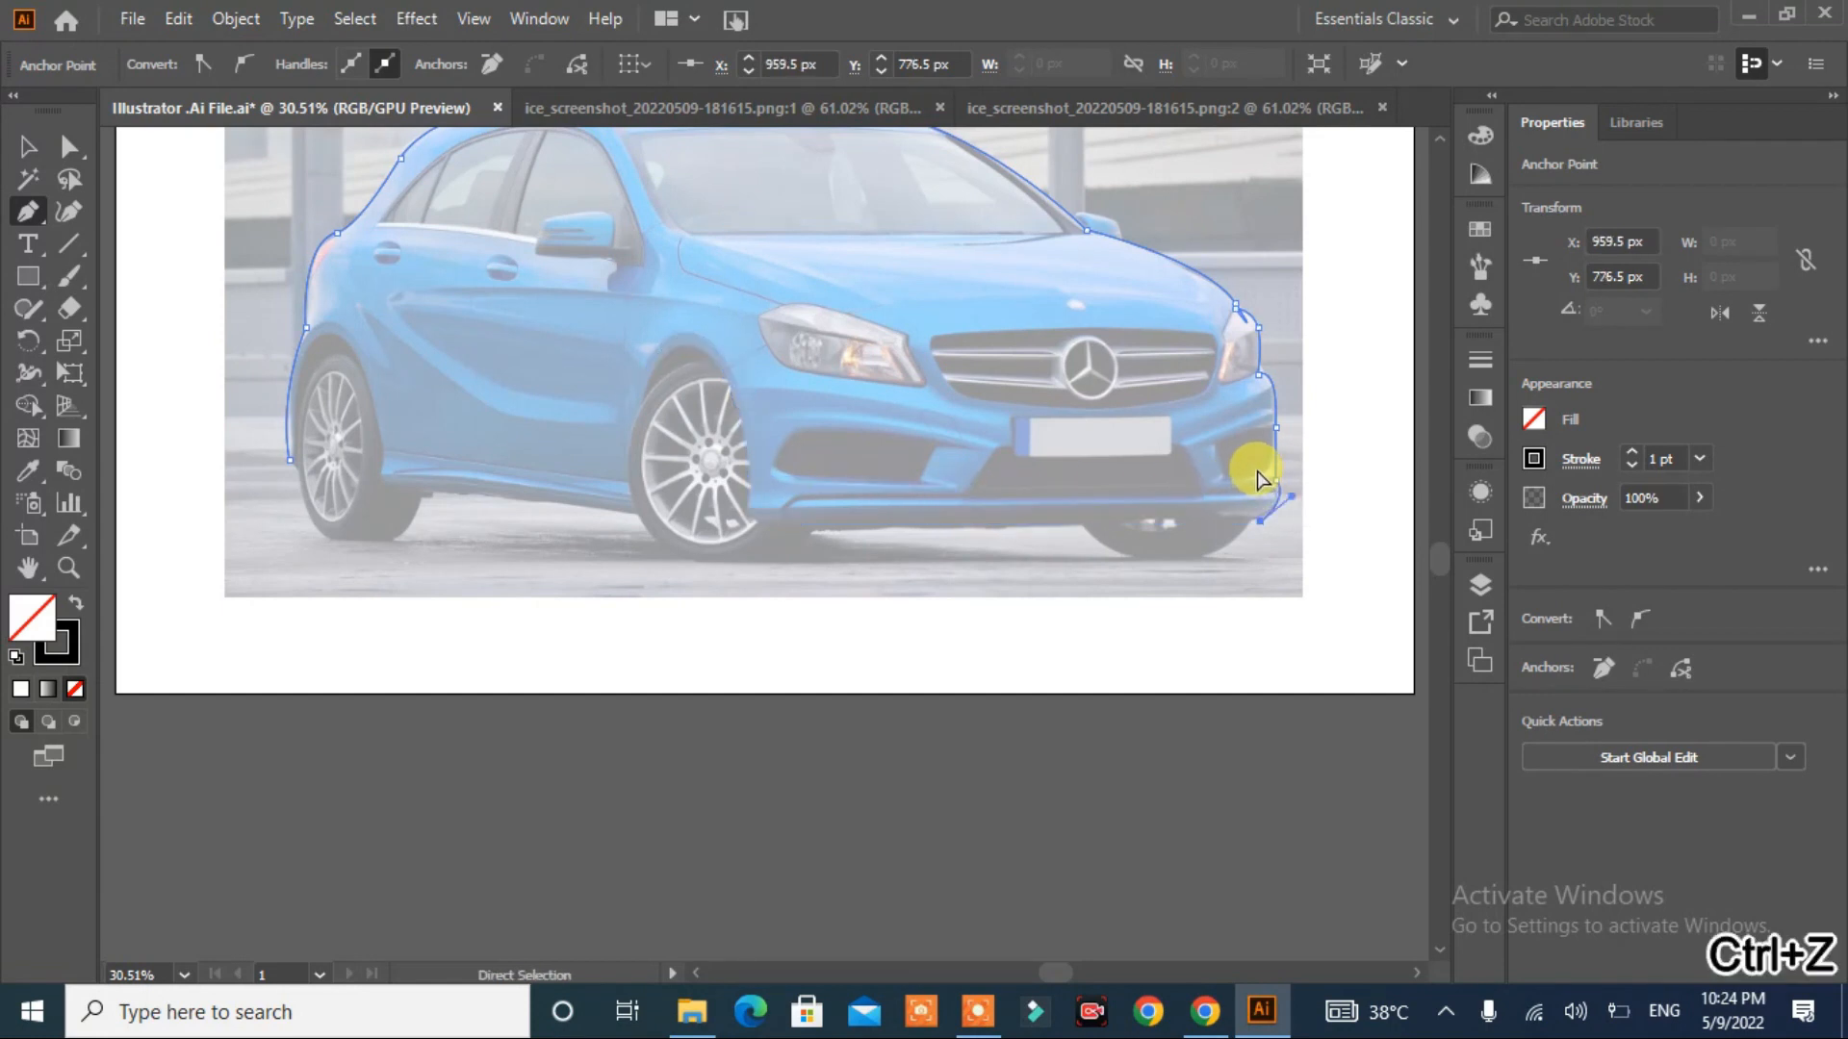
{"action": "key", "text": "ctrl+z"}
{"action": "key", "text": "ctrl+z"}
{"action": "key", "text": "ctrl+z"}
- Complete the body outline along the front bumper's underside, front wheel arch, door sill and rear wheel arch
{"action": "left_click", "coordinate": [793, 527]}
{"action": "left_click", "coordinate": [748, 512]}
{"action": "left_click_drag", "start_coordinate": [644, 388], "coordinate": [539, 520]}
{"action": "left_click", "coordinate": [644, 388]}
{"action": "left_click", "coordinate": [628, 500]}
{"action": "left_click", "coordinate": [385, 481]}
{"action": "left_click", "coordinate": [383, 446]}
{"action": "left_click_drag", "start_coordinate": [313, 340], "coordinate": [273, 395]}
{"action": "left_click", "coordinate": [313, 340]}
- Trace the small rear quarter window and the larger side window area next to it
{"action": "scroll", "coordinate": [789, 727], "scroll_direction": "up", "scroll_amount": 3}
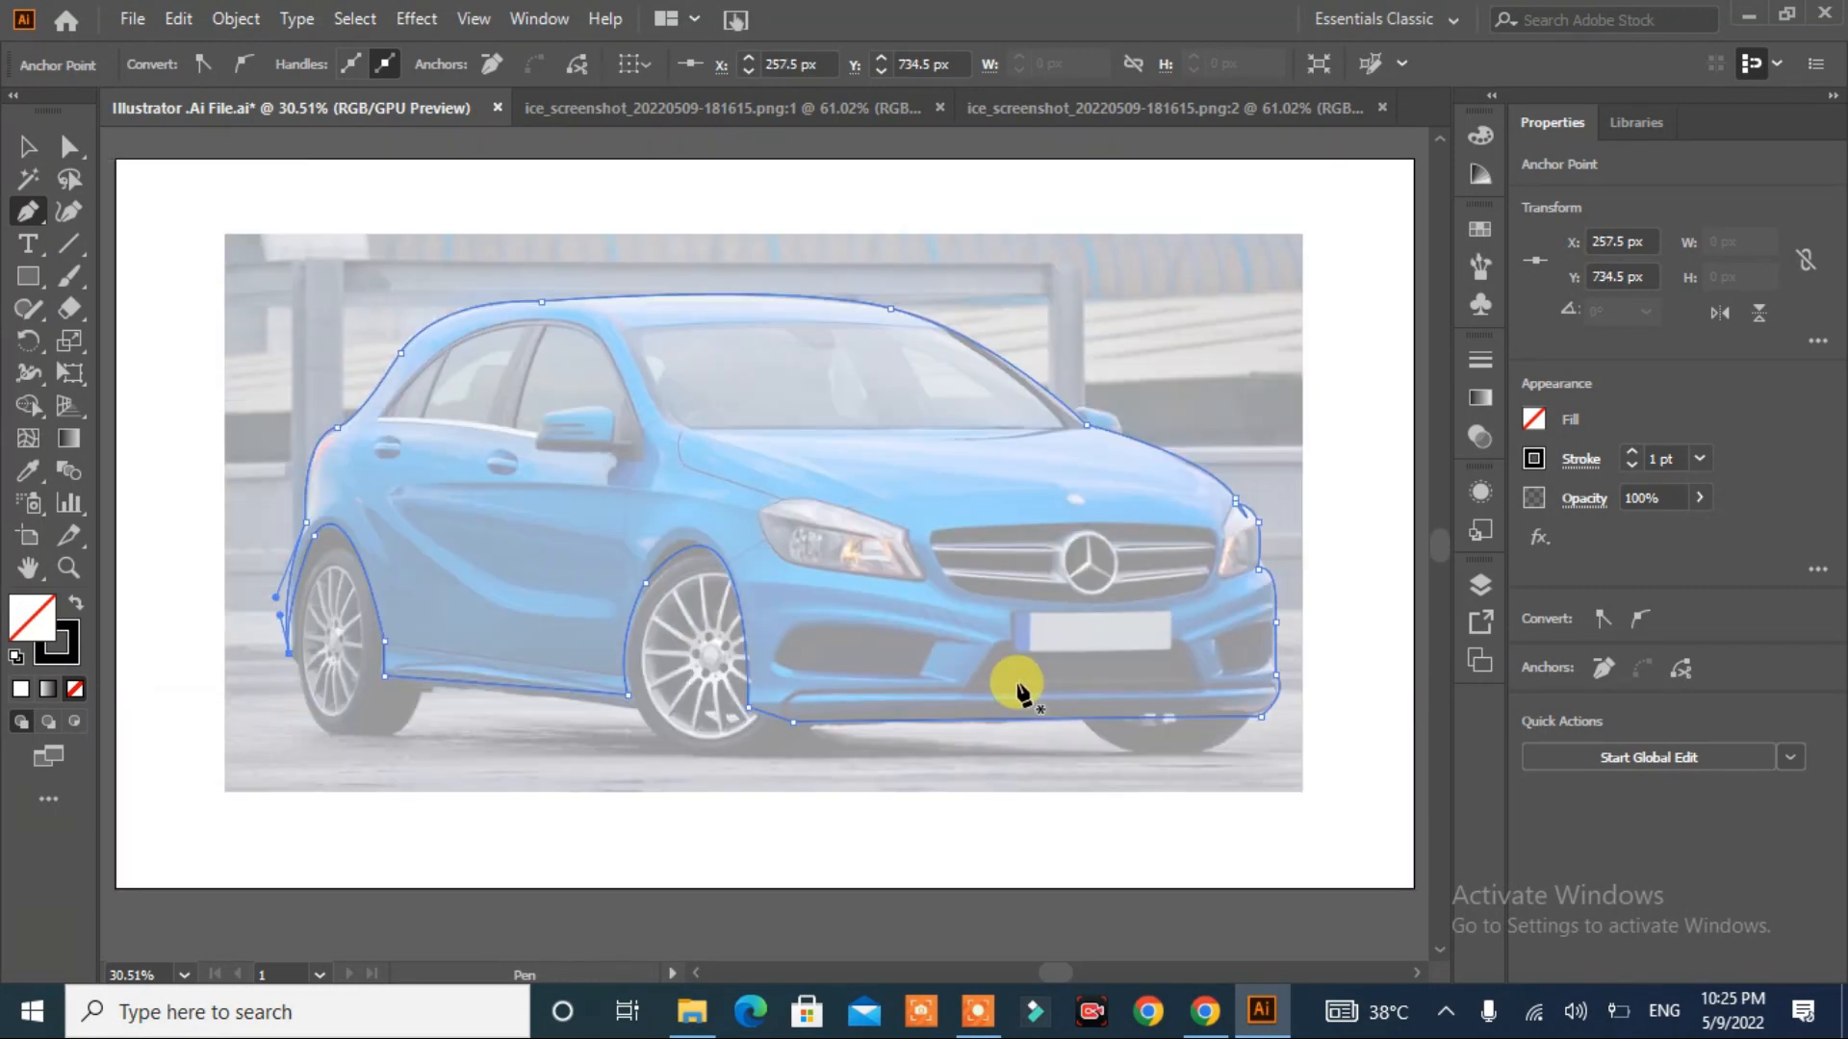
{"action": "left_click", "coordinate": [374, 416]}
{"action": "left_click_drag", "start_coordinate": [449, 346], "coordinate": [471, 336]}
{"action": "left_click", "coordinate": [449, 347]}
{"action": "left_click", "coordinate": [425, 417]}
{"action": "left_click", "coordinate": [375, 416]}
{"action": "left_click", "coordinate": [453, 345]}
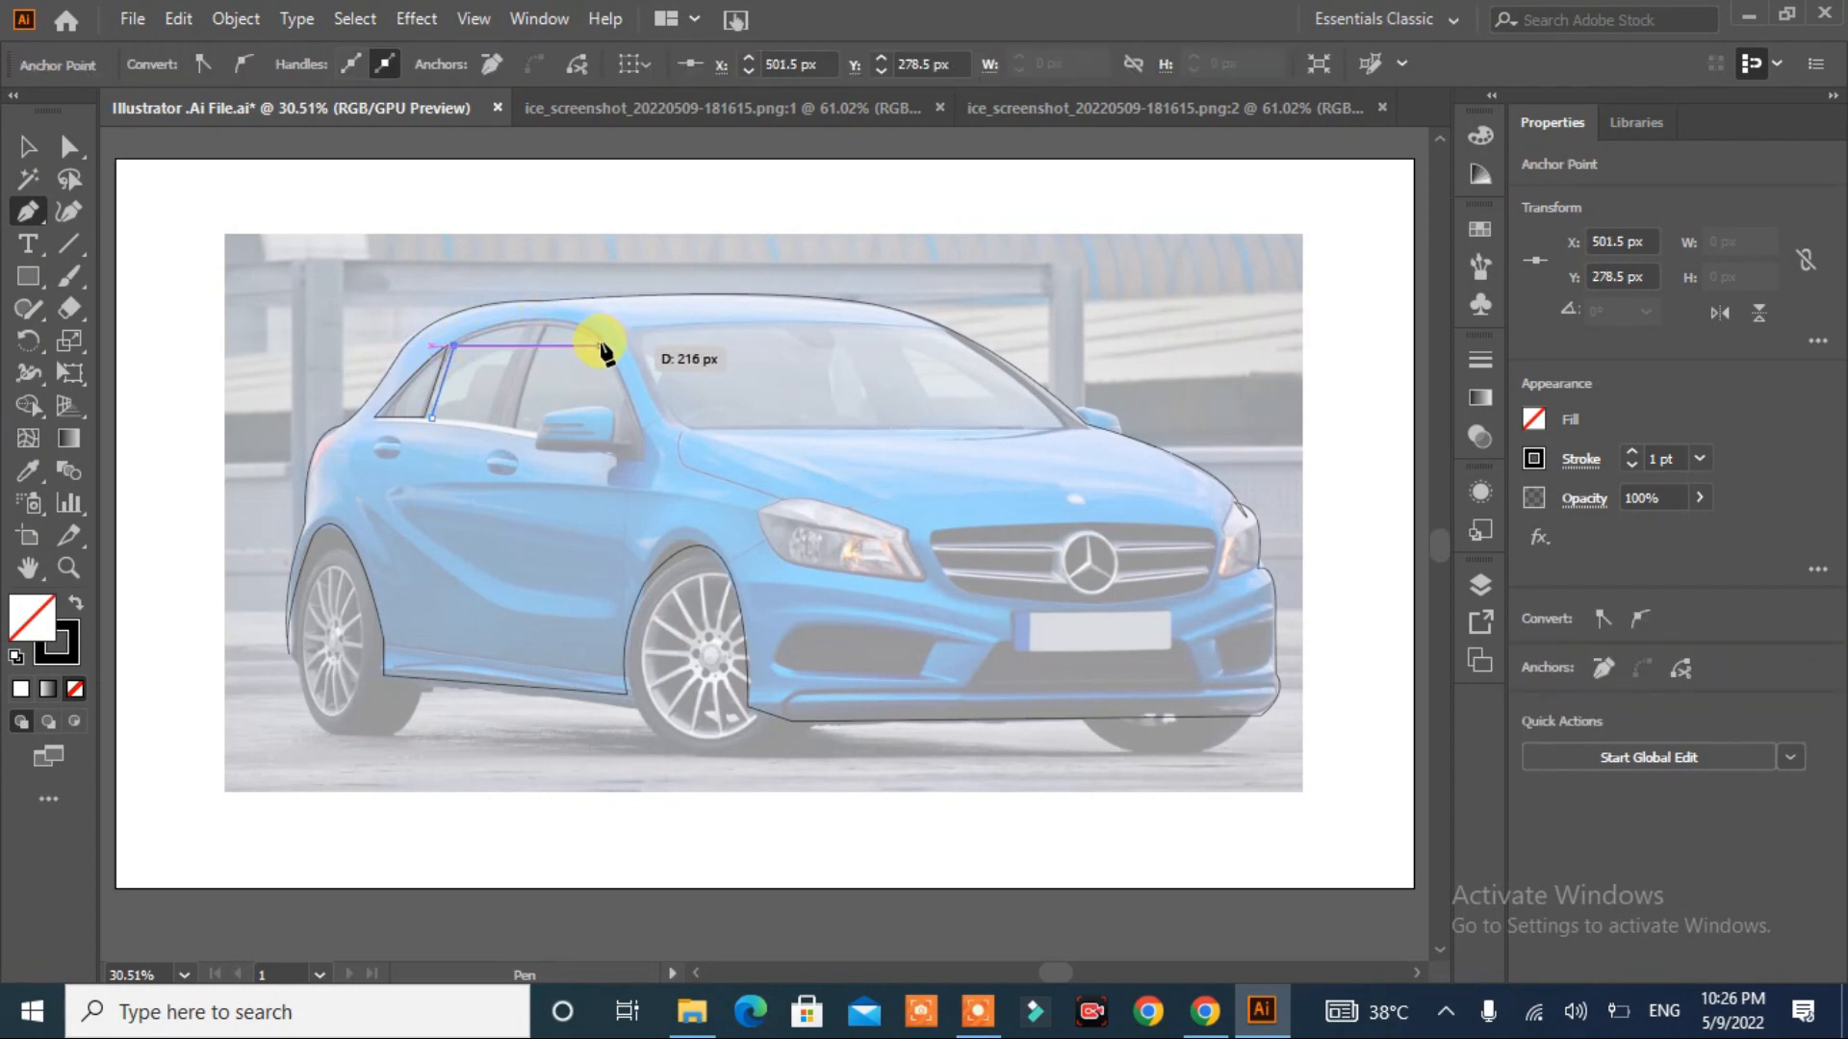
{"action": "left_click", "coordinate": [645, 451]}
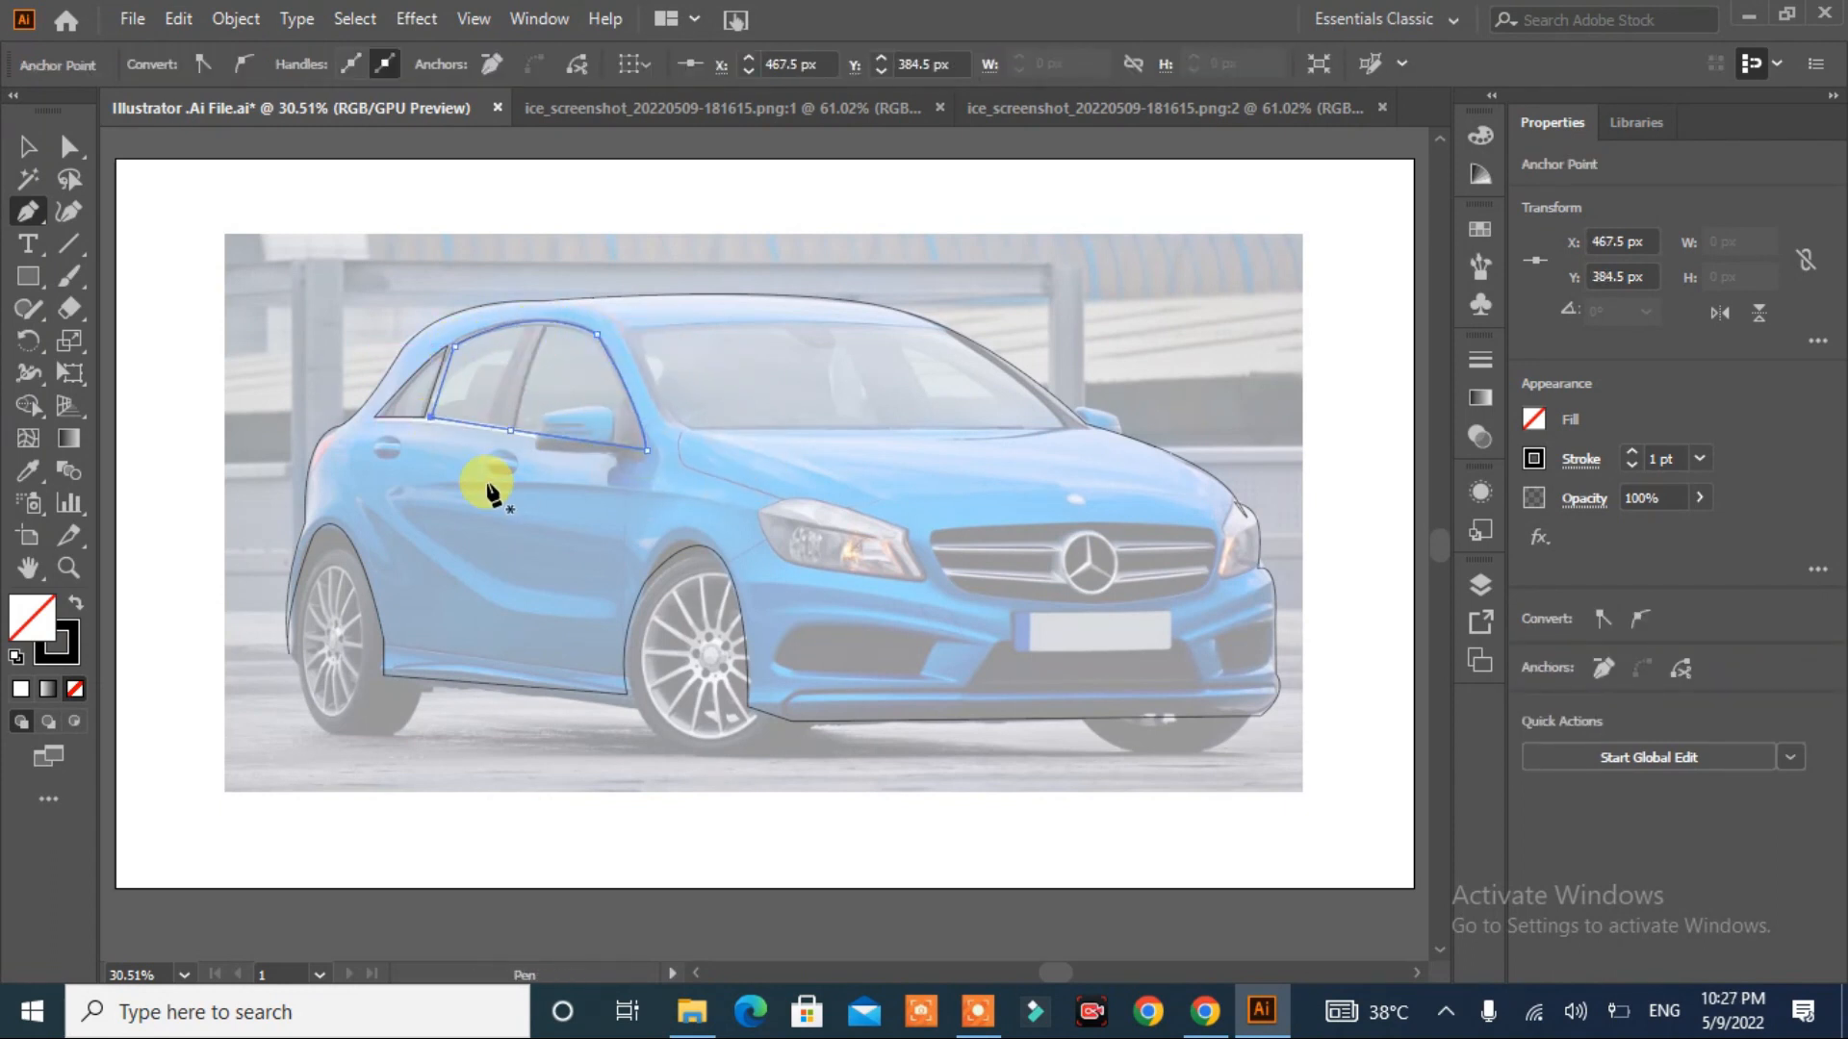
- Trace a closed path around the windshield
{"action": "left_click", "coordinate": [630, 333]}
{"action": "left_click_drag", "start_coordinate": [948, 331], "coordinate": [1054, 347]}
{"action": "left_click_drag", "start_coordinate": [1069, 441], "coordinate": [1070, 443]}
{"action": "left_click", "coordinate": [699, 428]}
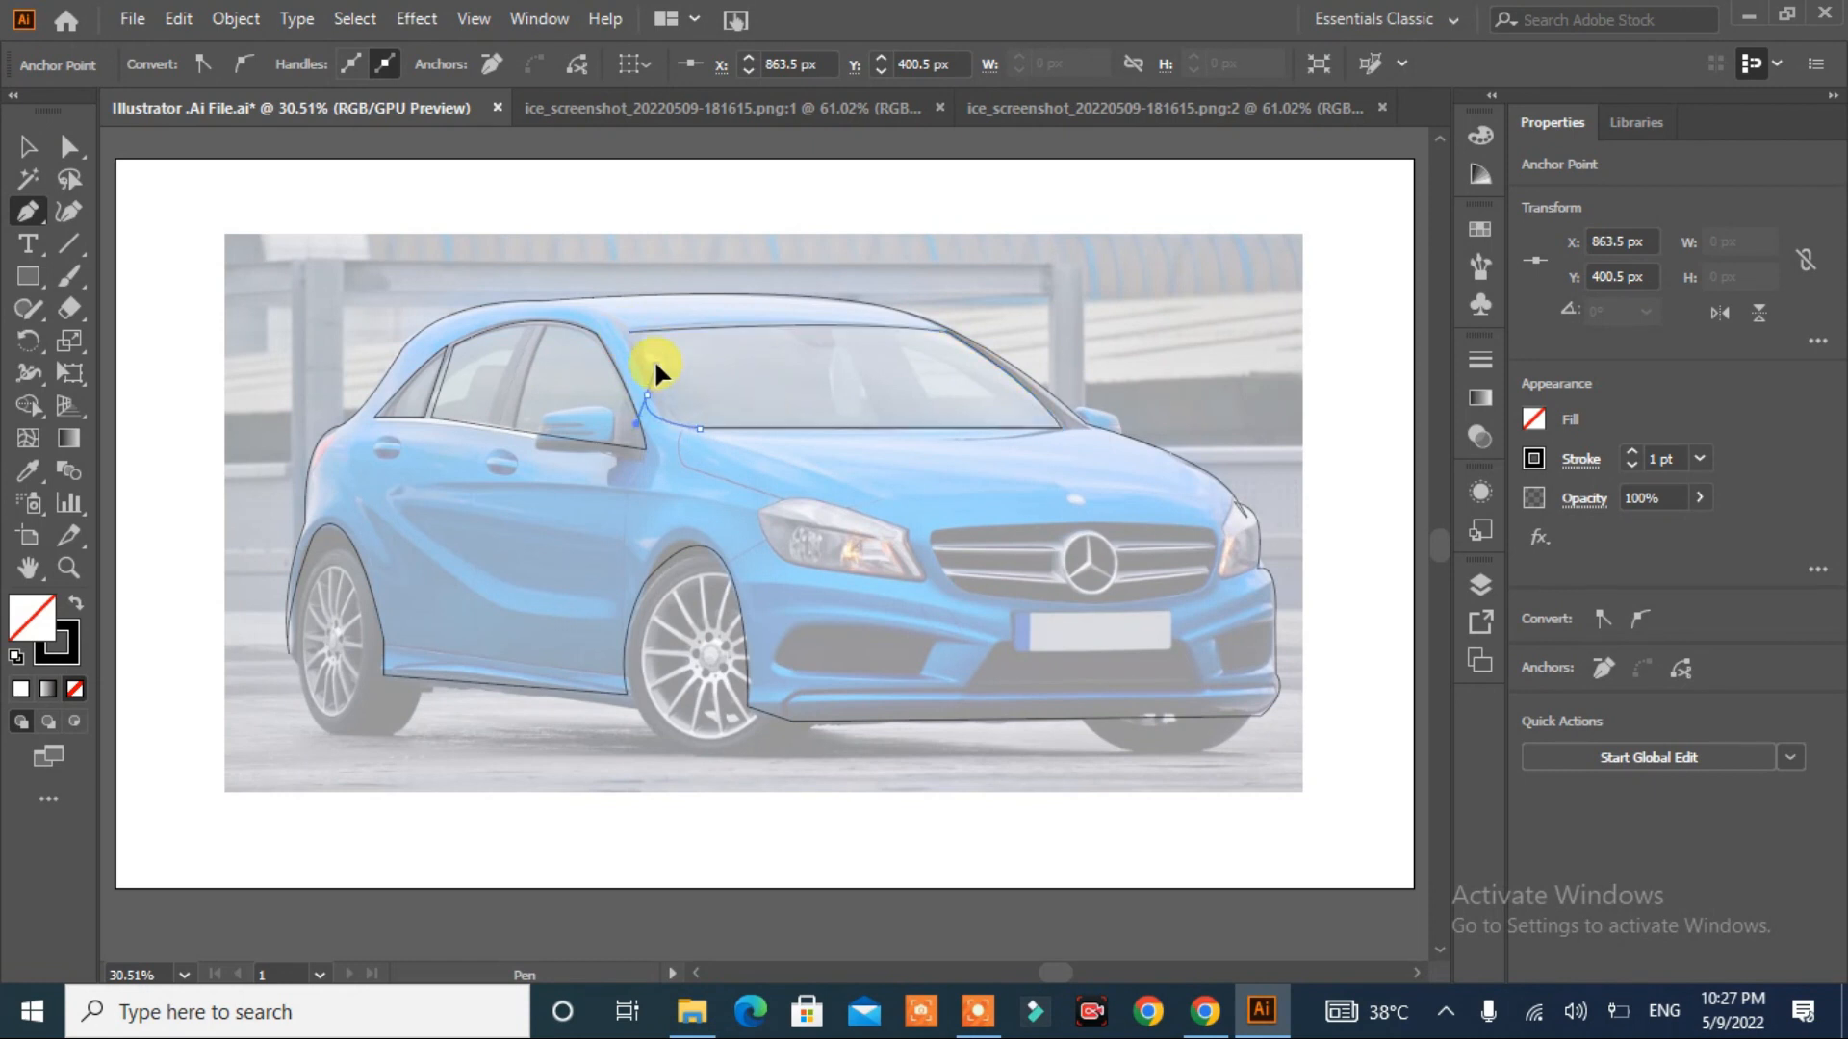
{"action": "left_click", "coordinate": [630, 333]}
- Round the windshield path's upper corner nearest the side windows to about 21.69 px
{"action": "left_click", "coordinate": [68, 147]}
{"action": "left_click", "coordinate": [626, 332]}
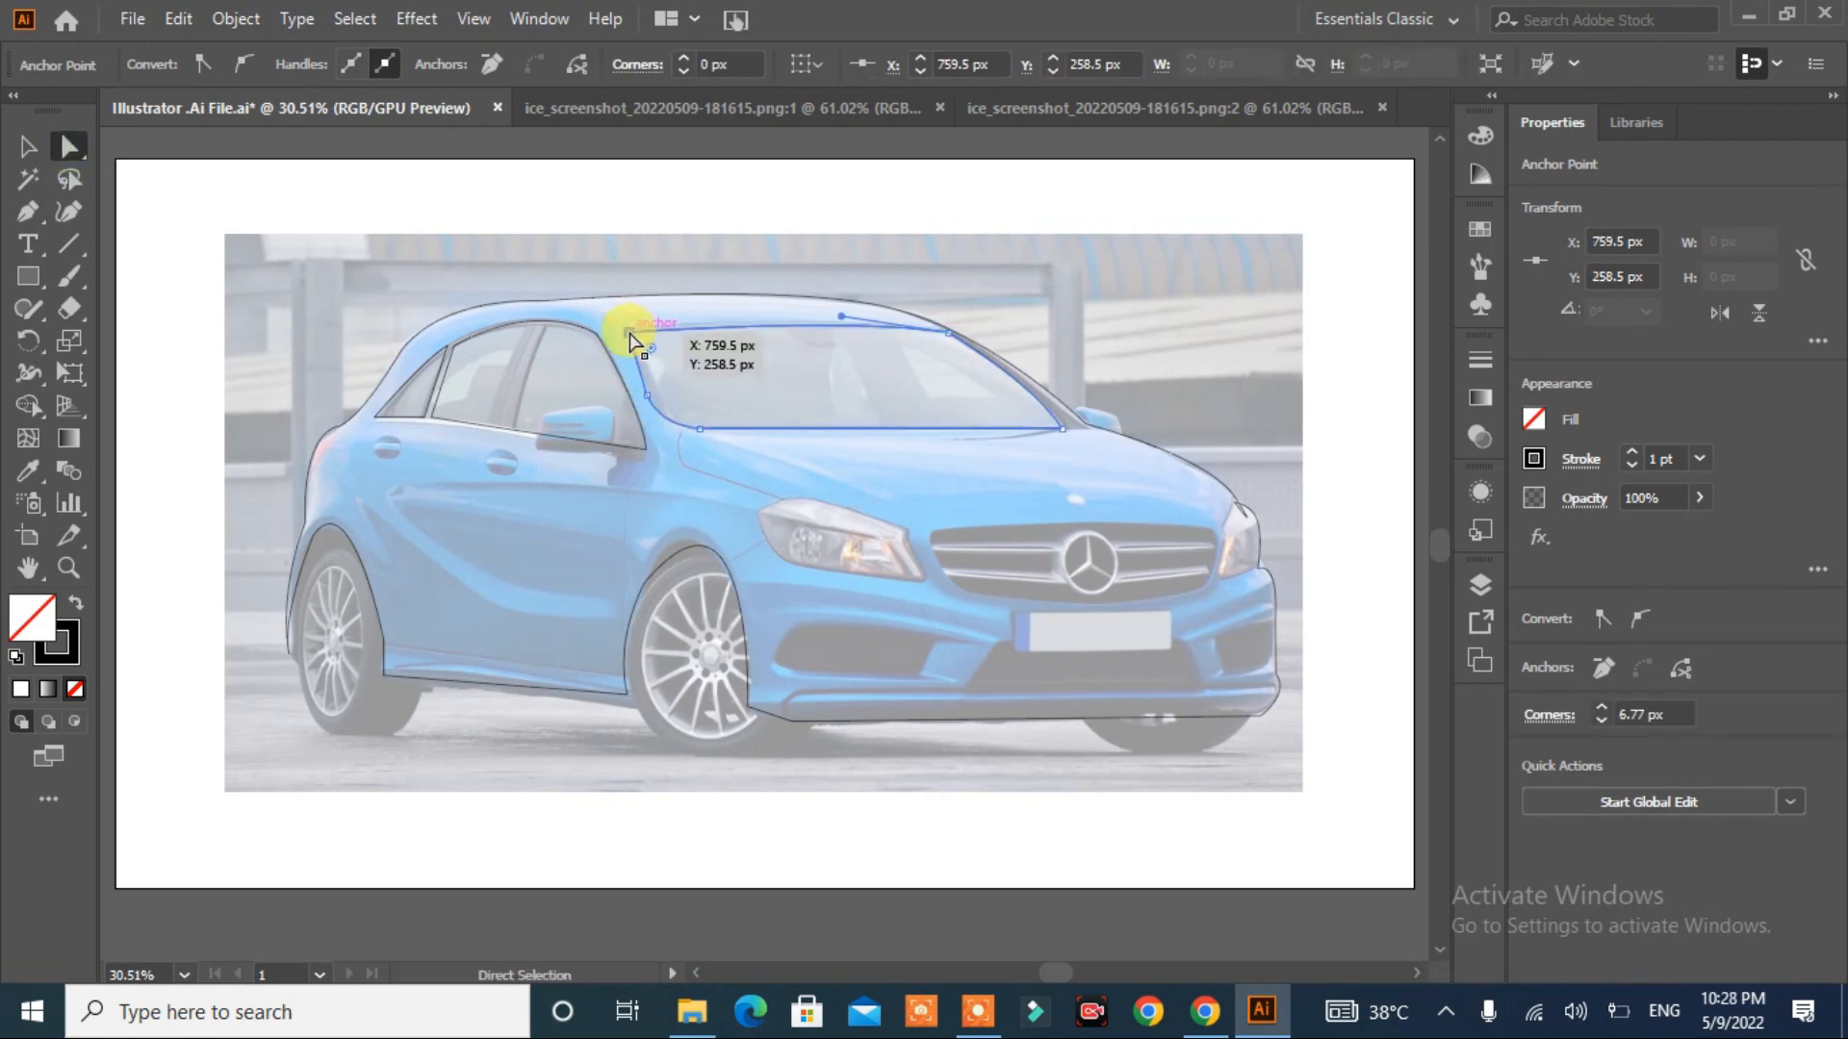
{"action": "left_click_drag", "start_coordinate": [645, 345], "coordinate": [656, 354]}
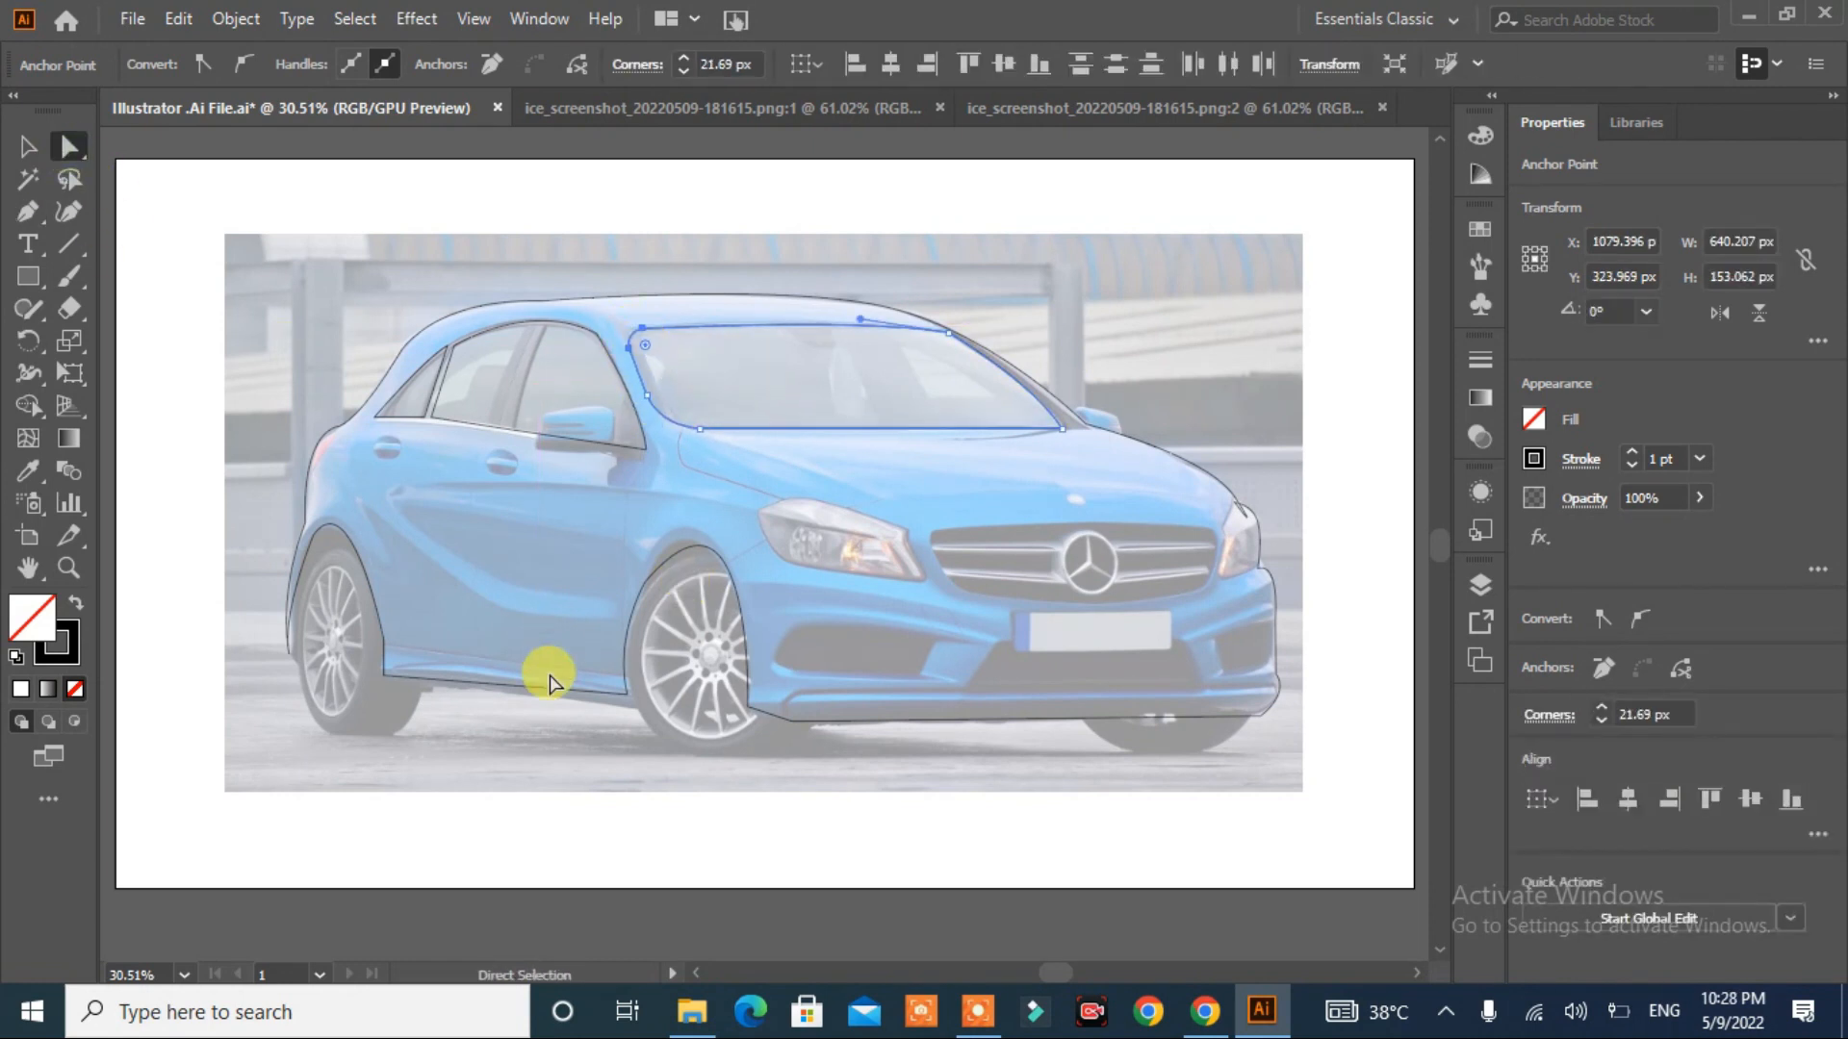
- Draw an open line along the hood's edge from the windshield base to the near headlight
{"action": "left_click", "coordinate": [28, 211]}
{"action": "left_click", "coordinate": [684, 437]}
{"action": "left_click_drag", "start_coordinate": [700, 473], "coordinate": [740, 485]}
{"action": "left_click", "coordinate": [783, 501]}
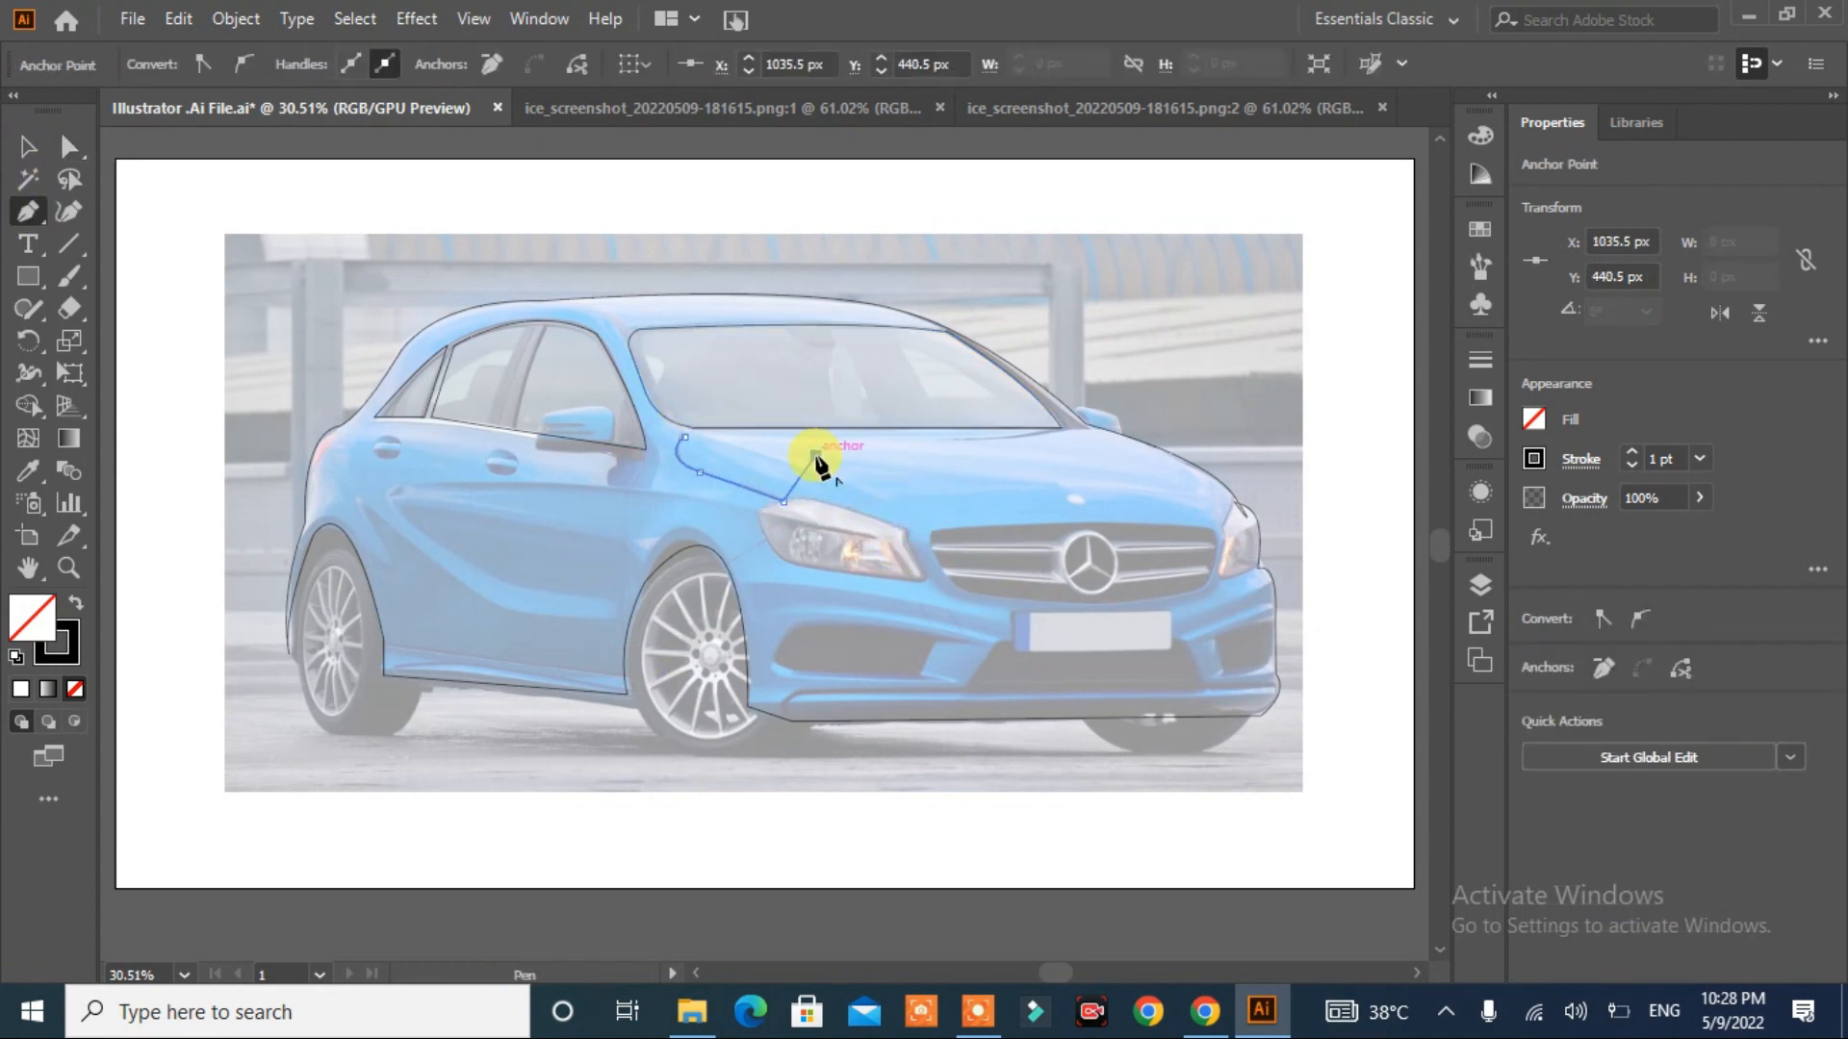
{"action": "key", "text": "Escape"}
- Draw a closed four-point shape over the sculpted recess in the car's side doors
{"action": "left_click", "coordinate": [395, 502]}
{"action": "left_click", "coordinate": [630, 545]}
{"action": "left_click", "coordinate": [629, 604]}
{"action": "left_click", "coordinate": [505, 586]}
{"action": "left_click", "coordinate": [395, 502]}
- Round the lower corner of the door recess shape to about 383.63 px
{"action": "key", "text": "a"}
{"action": "left_click", "coordinate": [505, 586]}
{"action": "left_click_drag", "start_coordinate": [512, 571], "coordinate": [610, 338]}
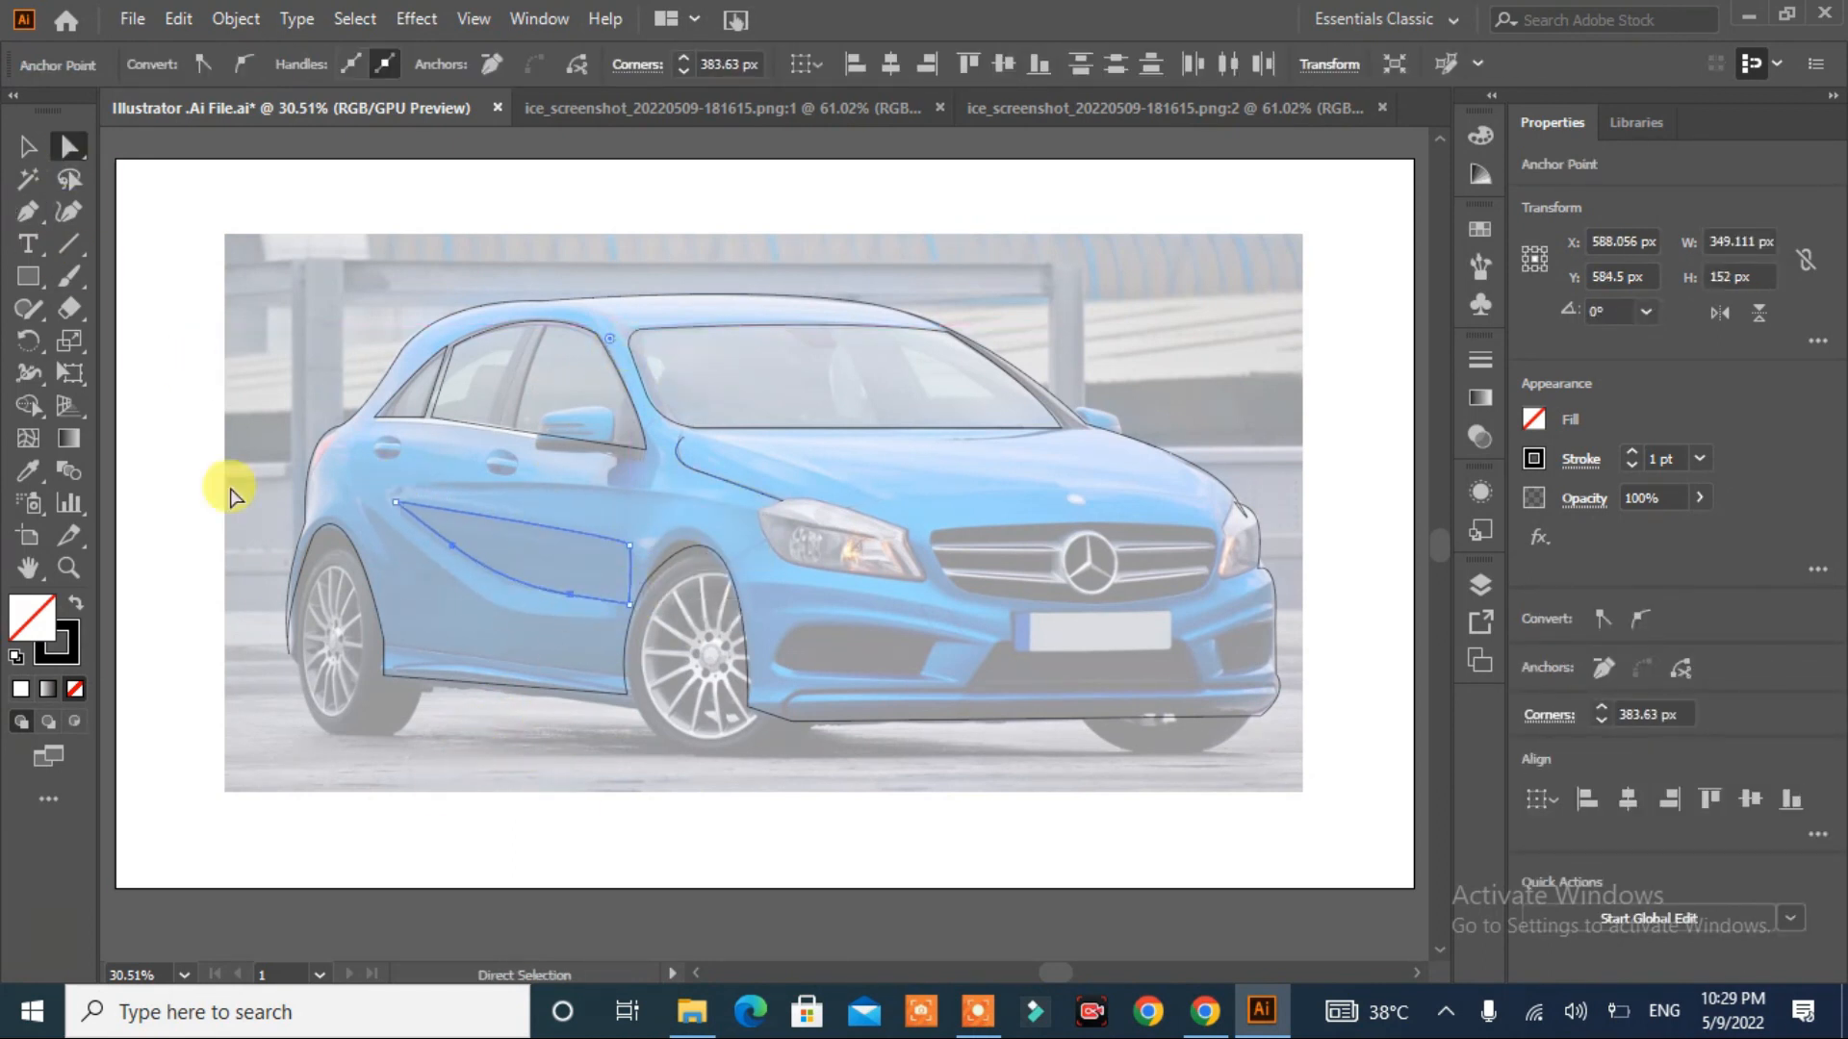
- Trace the body crease around the door recess and forward to the near headlight, ending it at the front wheel arch
{"action": "key", "text": "p"}
{"action": "left_click", "coordinate": [618, 592]}
{"action": "left_click", "coordinate": [618, 621]}
{"action": "left_click", "coordinate": [493, 604]}
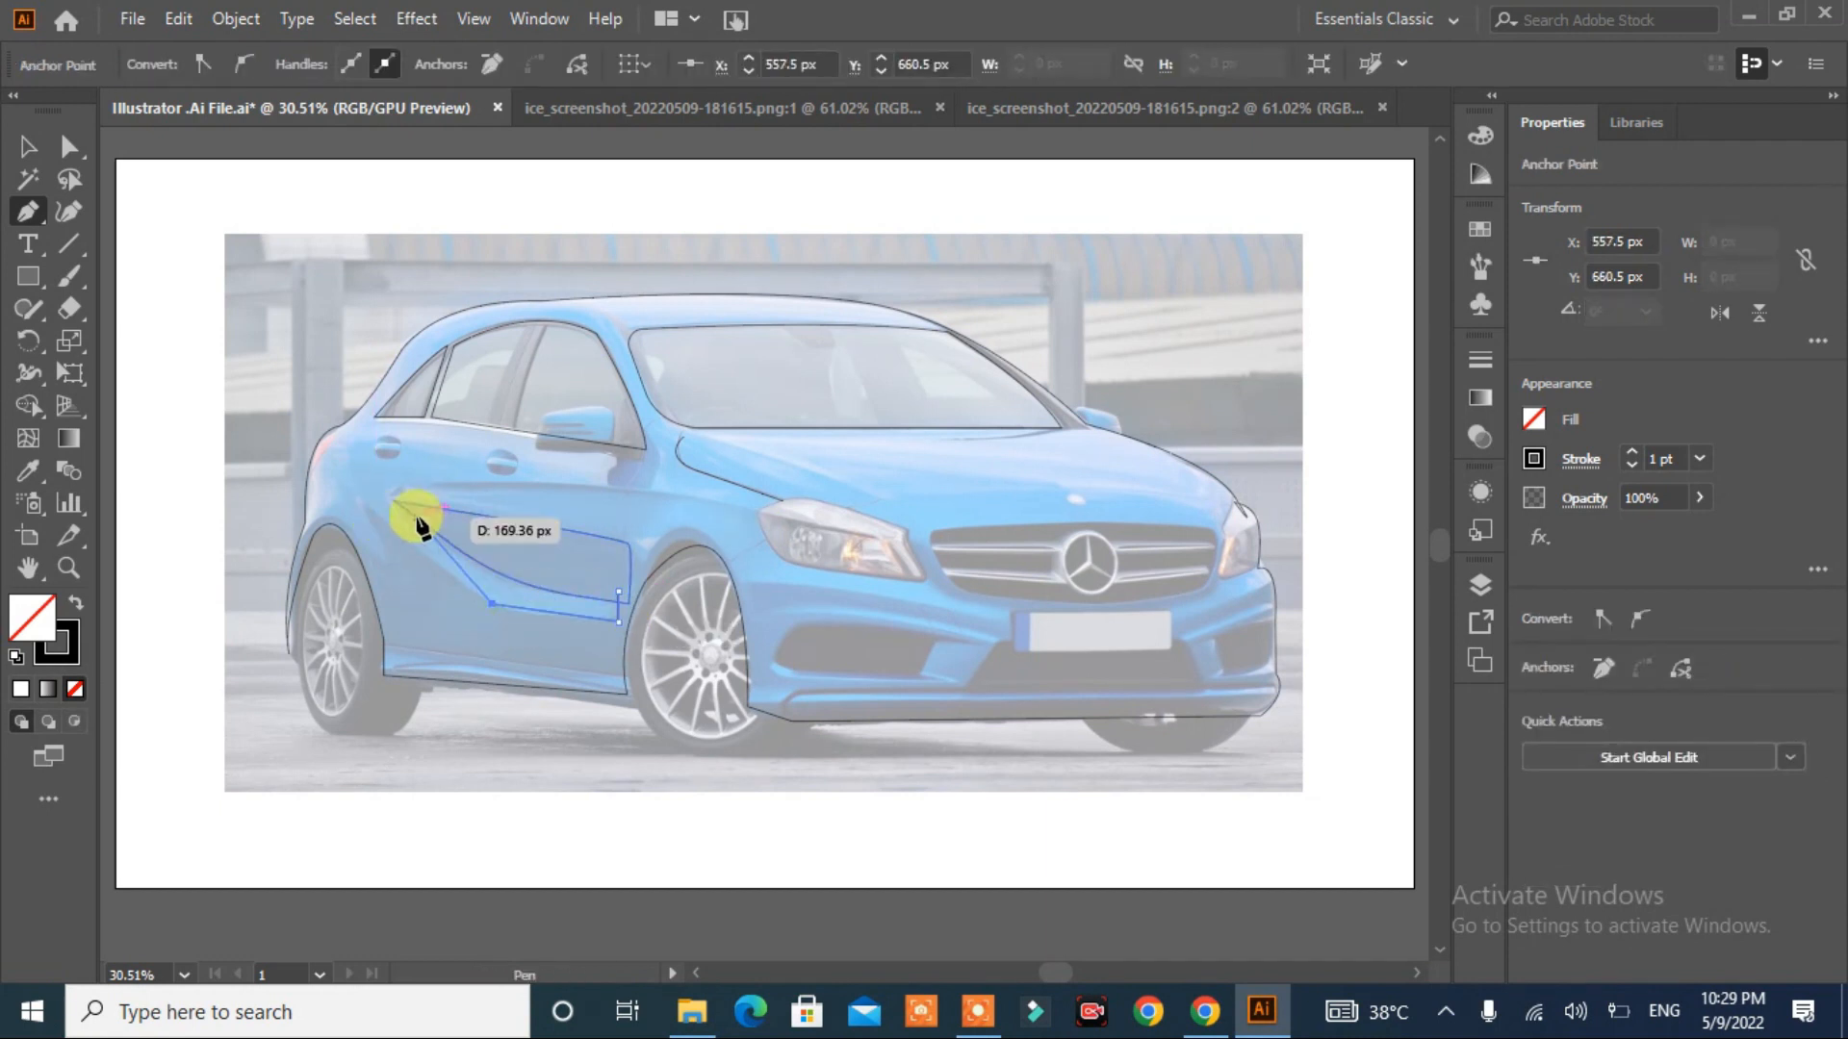
{"action": "left_click", "coordinate": [353, 488]}
{"action": "left_click_drag", "start_coordinate": [753, 515], "coordinate": [836, 556]}
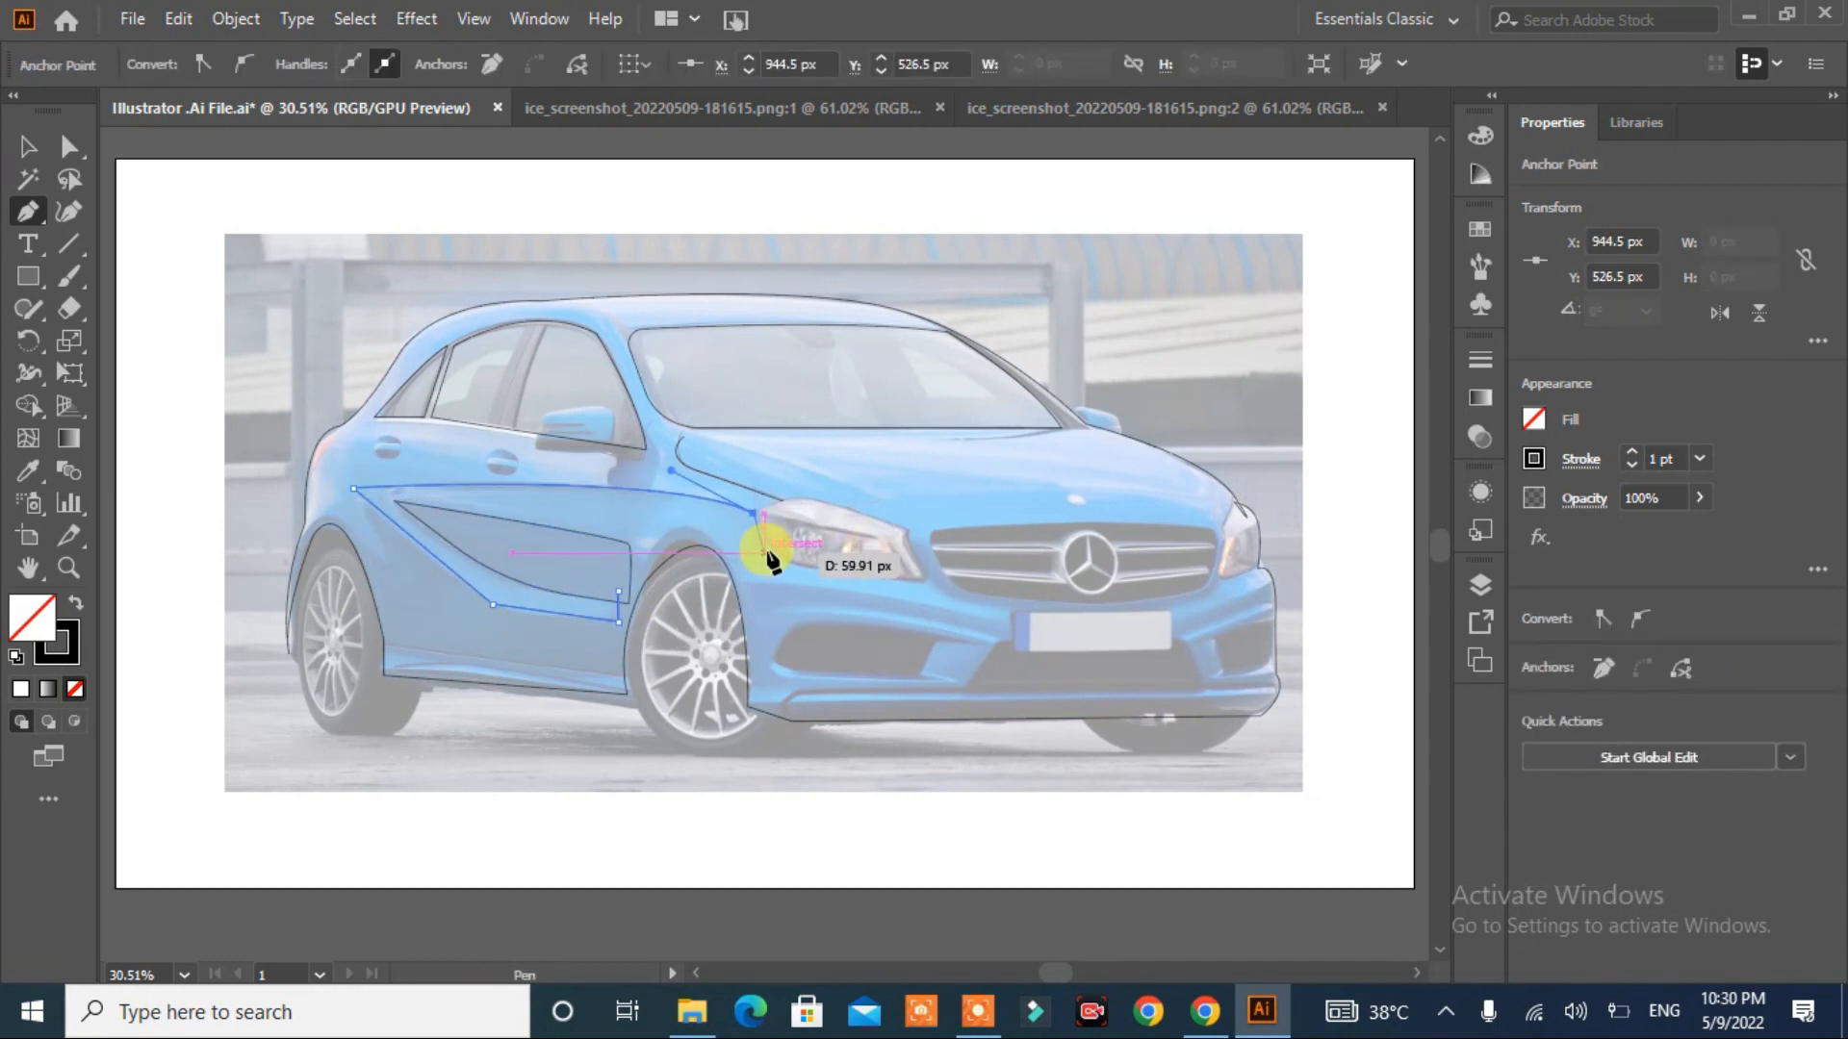
{"action": "left_click", "coordinate": [772, 544]}
{"action": "left_click_drag", "start_coordinate": [752, 819], "coordinate": [741, 823]}
{"action": "key", "text": "Return"}
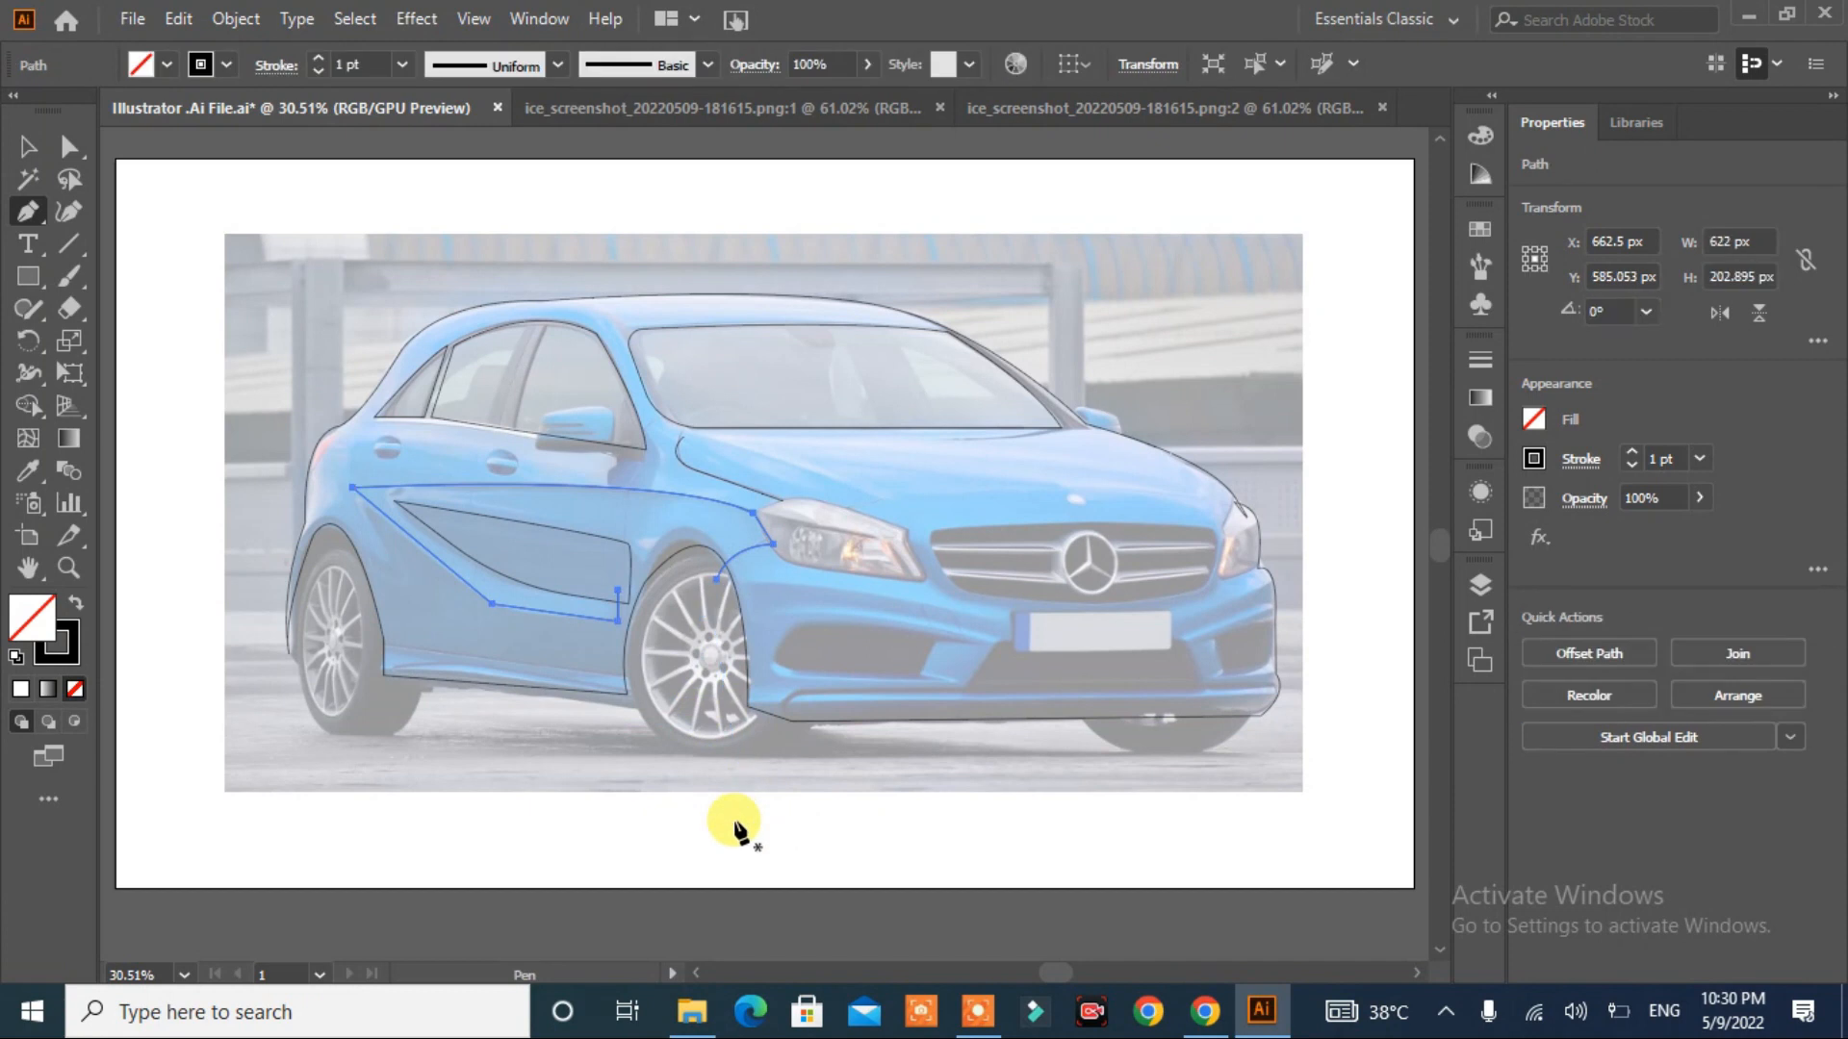
- Trace the upper bumper strip from the front wheel arch to the near edge of the licence plate
{"action": "left_click", "coordinate": [728, 586]}
{"action": "left_click", "coordinate": [1007, 623]}
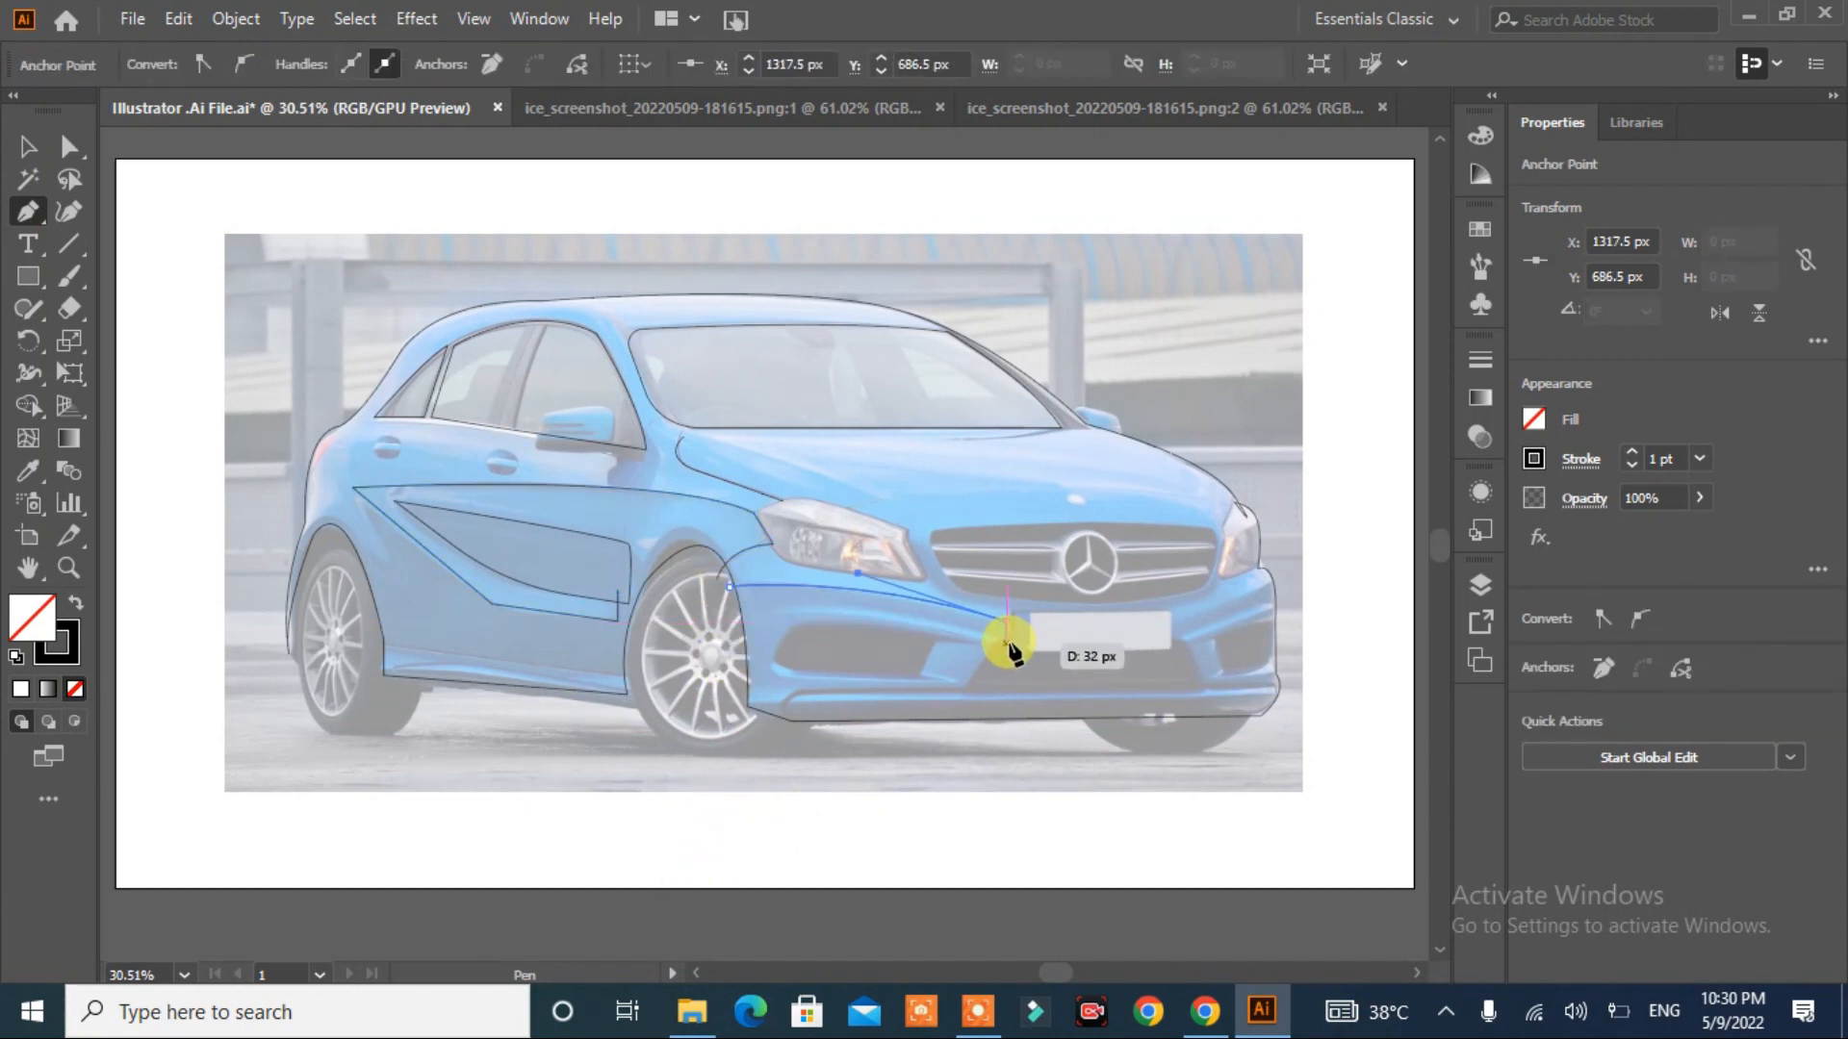
{"action": "left_click_drag", "start_coordinate": [722, 622], "coordinate": [627, 649]}
{"action": "left_click", "coordinate": [722, 623]}
{"action": "key", "text": "Return"}
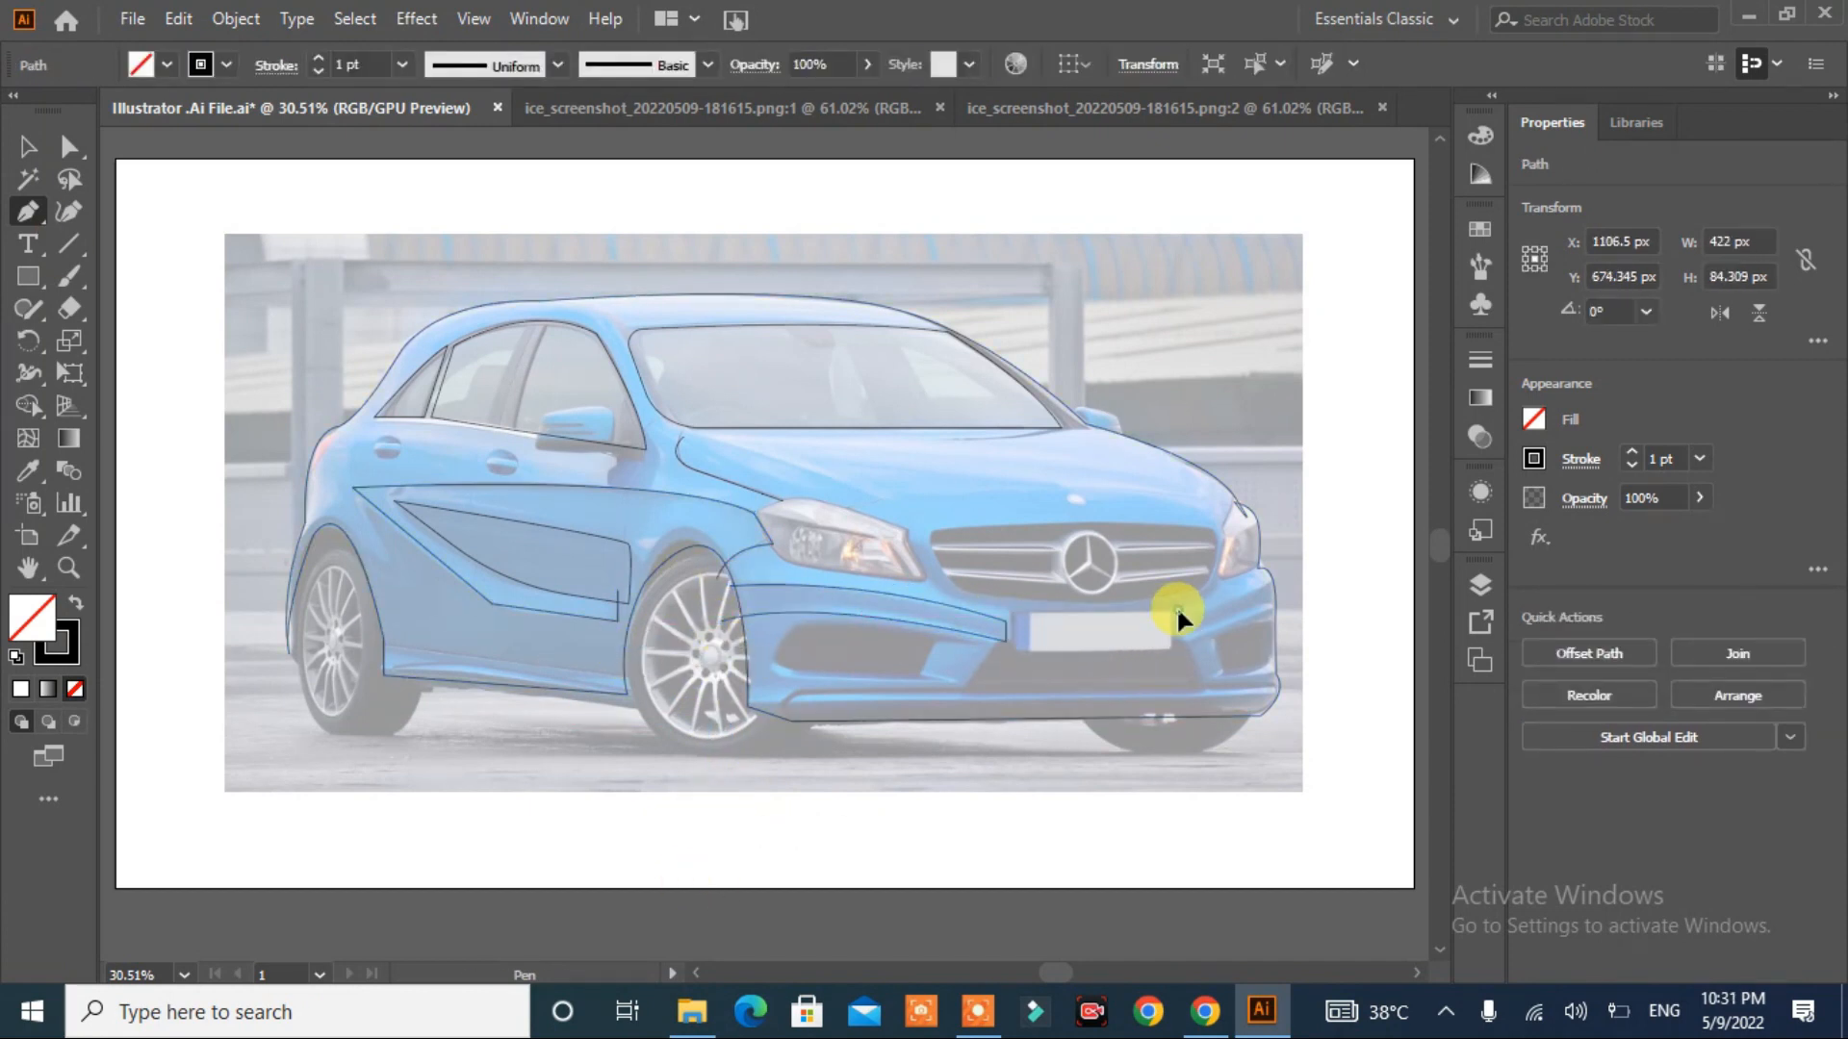
- Trace the matching bumper strip from the licence plate's far edge to the car's far side
{"action": "left_click", "coordinate": [1178, 615]}
{"action": "left_click", "coordinate": [1178, 641]}
{"action": "left_click_drag", "start_coordinate": [1289, 614], "coordinate": [1281, 571]}
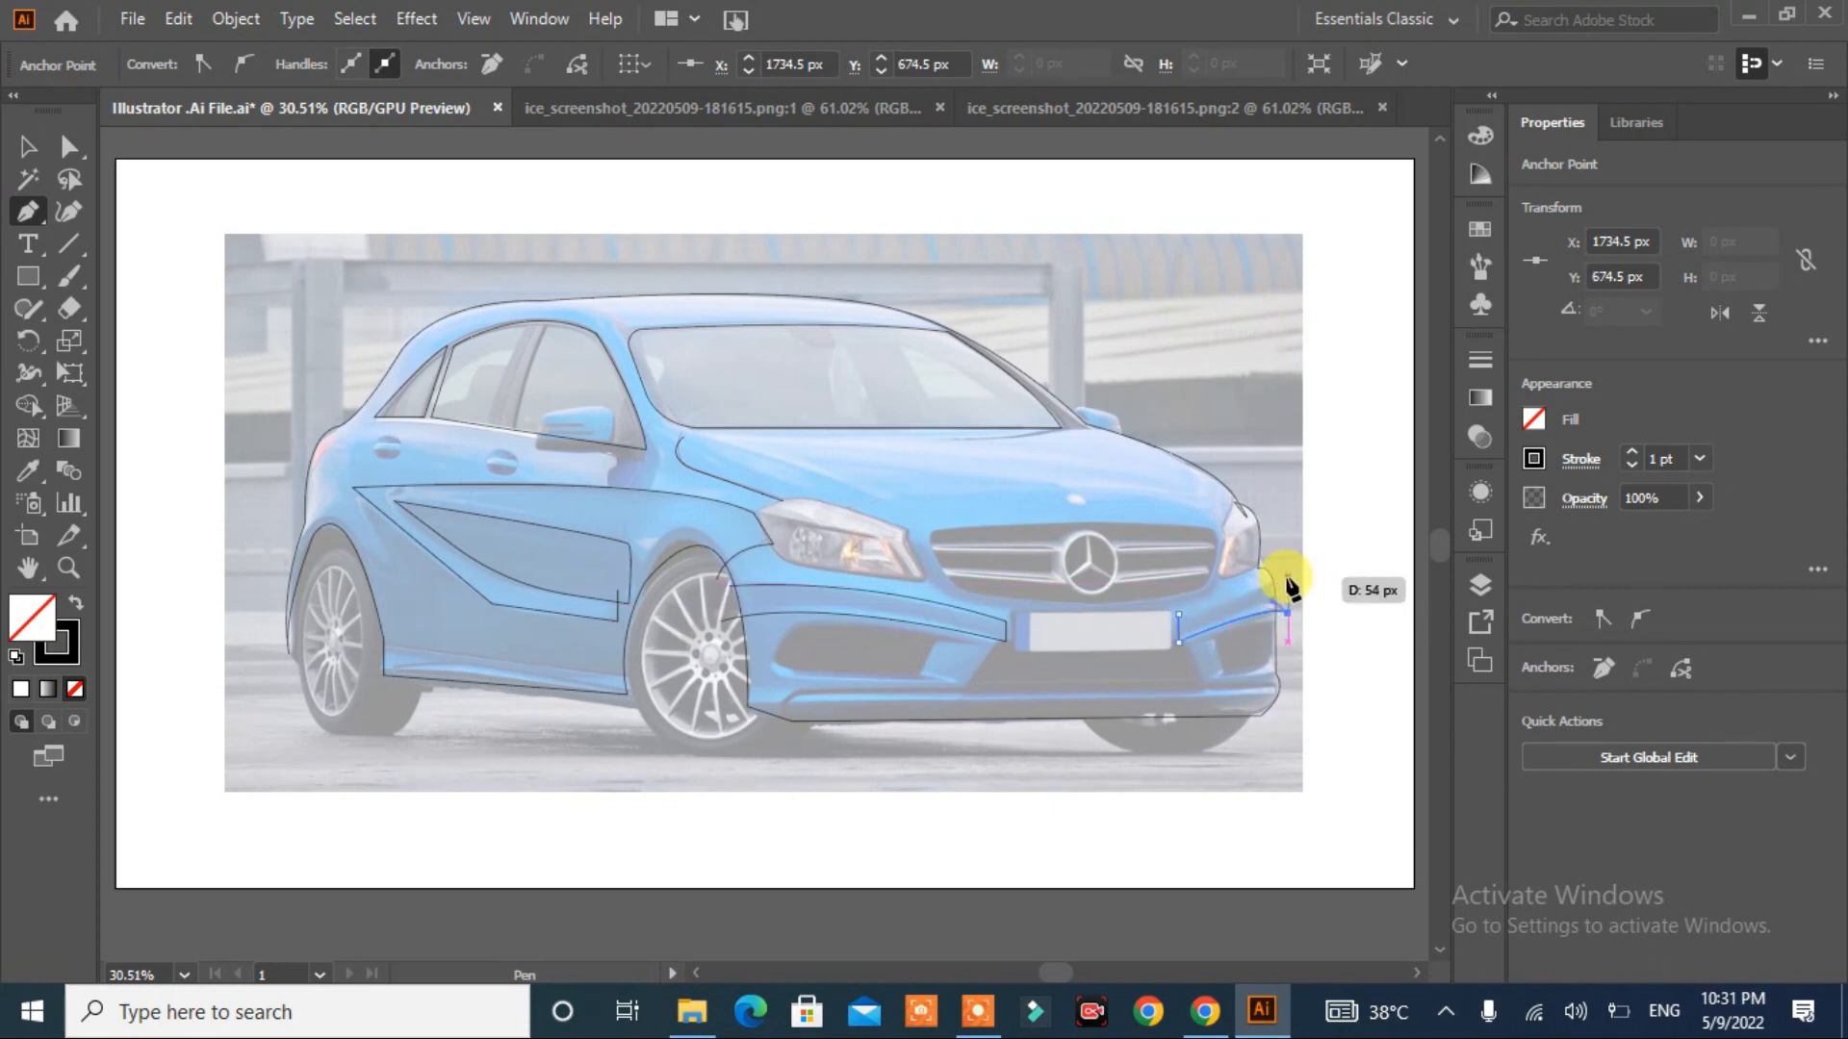
- Draw a closed four-corner outline around the front licence plate
{"action": "left_click", "coordinate": [1014, 613]}
{"action": "left_click_drag", "start_coordinate": [1168, 613], "coordinate": [1180, 625]}
{"action": "left_click", "coordinate": [1168, 650]}
{"action": "left_click", "coordinate": [1015, 651]}
{"action": "left_click", "coordinate": [1014, 613]}
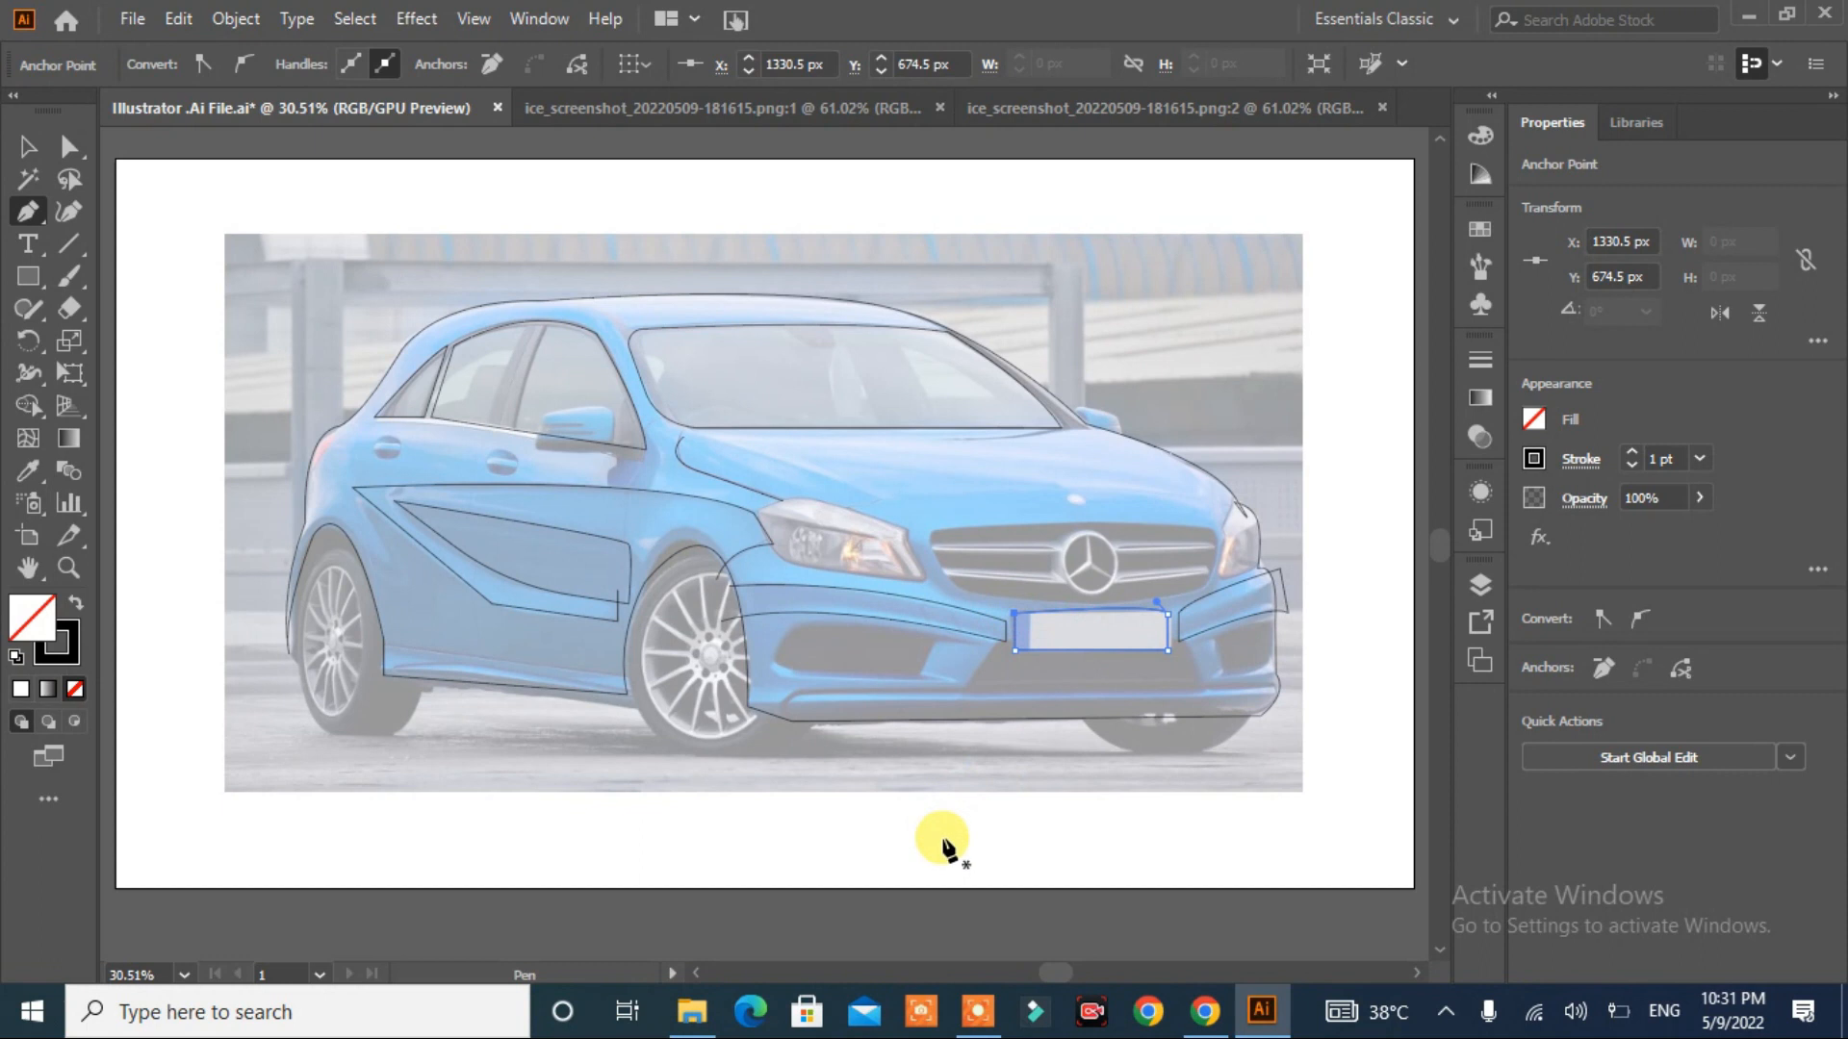
- Trace a closed outline around the front grille
{"action": "key", "text": "p"}
{"action": "left_click", "coordinate": [1092, 605]}
{"action": "left_click", "coordinate": [985, 594]}
{"action": "left_click_drag", "start_coordinate": [943, 566], "coordinate": [958, 541]}
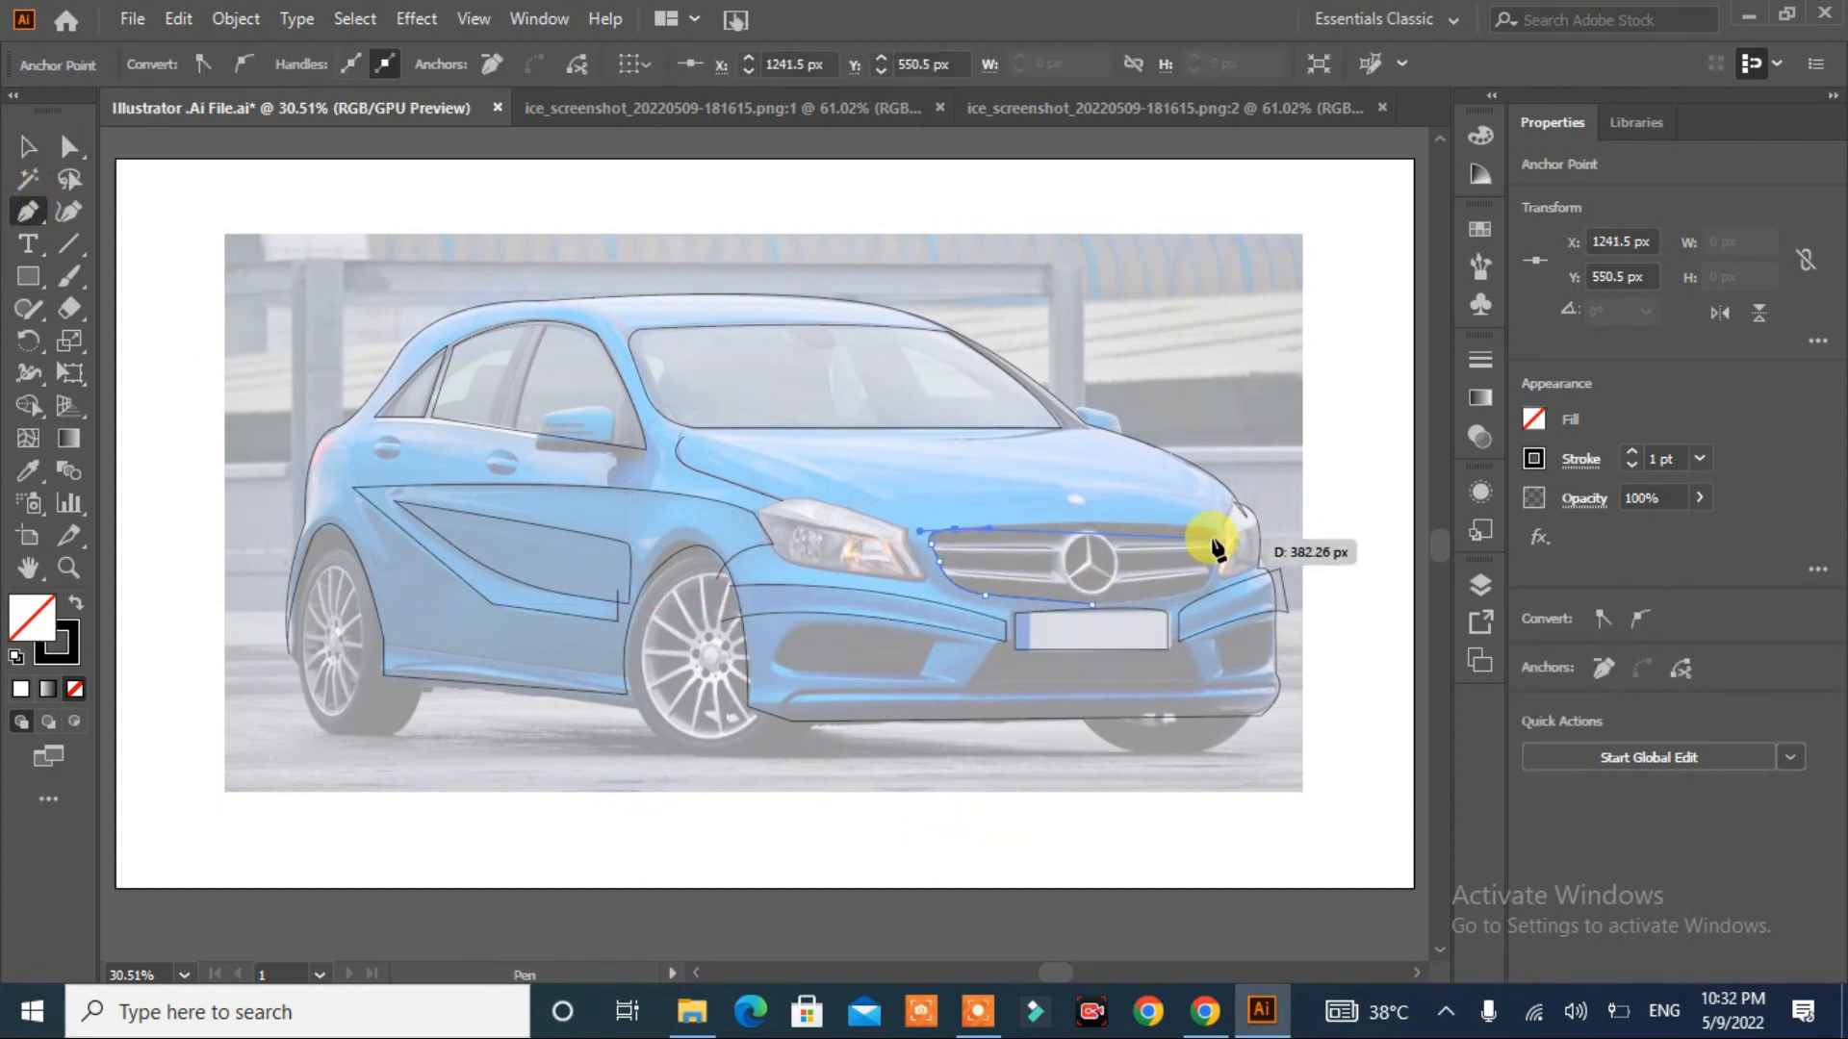
{"action": "left_click", "coordinate": [1193, 593]}
{"action": "left_click", "coordinate": [1092, 604]}
- Draw an ellipse over the round star emblem at the centre of the grille
{"action": "right_click", "coordinate": [28, 276]}
{"action": "left_click", "coordinate": [106, 342]}
{"action": "mouse_move", "coordinate": [1073, 540]}
{"action": "left_mouse_down"}
{"action": "mouse_move", "coordinate": [1127, 595]}
{"action": "mouse_move", "coordinate": [1067, 533]}
{"action": "mouse_move", "coordinate": [1129, 565]}
{"action": "mouse_move", "coordinate": [1072, 558]}
{"action": "mouse_move", "coordinate": [1078, 597]}
{"action": "left_mouse_up"}
- Draw a closed shape over the grille section between the near headlight and the emblem
{"action": "left_click", "coordinate": [28, 211]}
{"action": "left_click", "coordinate": [922, 546]}
{"action": "left_click", "coordinate": [1073, 585]}
{"action": "left_click", "coordinate": [929, 570]}
{"action": "left_click", "coordinate": [921, 545]}
- Apply Offset Path at -12 px with miter joins to the near grille section shape
{"action": "key", "text": "v"}
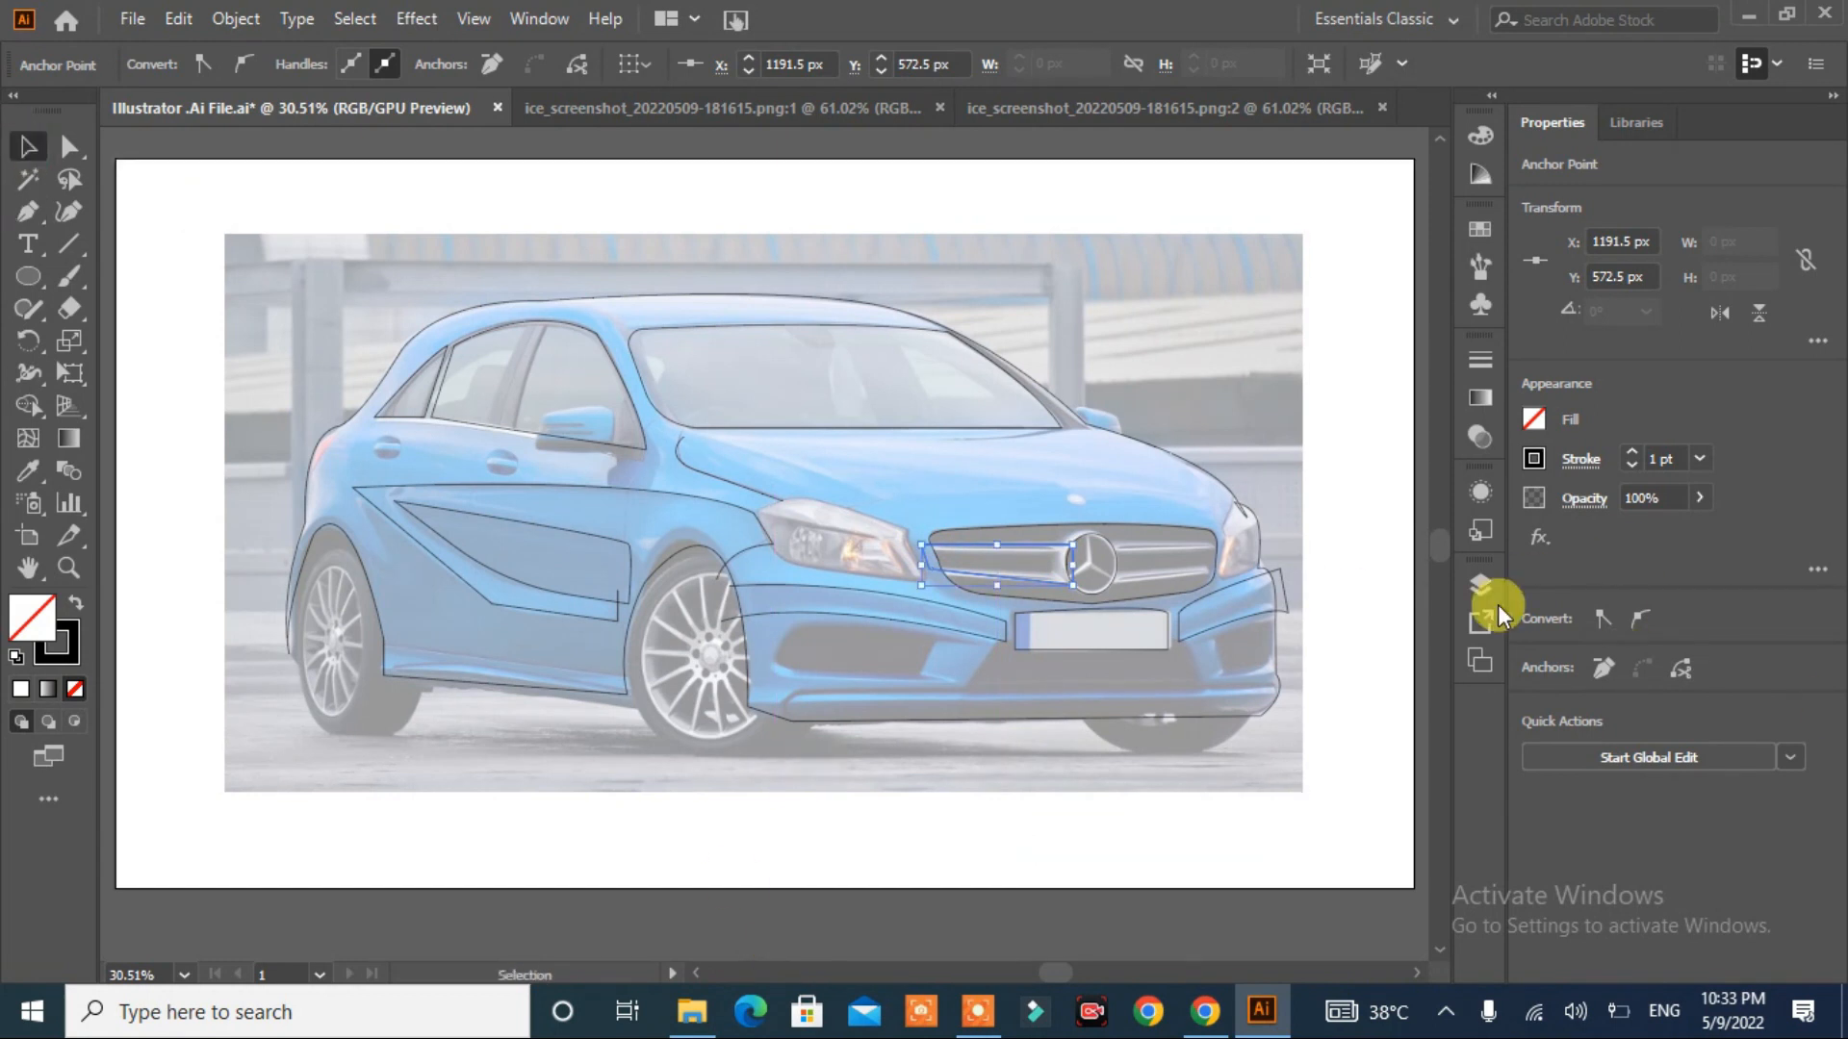
{"action": "left_click", "coordinate": [1589, 653]}
{"action": "scroll", "coordinate": [1211, 283], "scroll_direction": "down", "scroll_amount": 20}
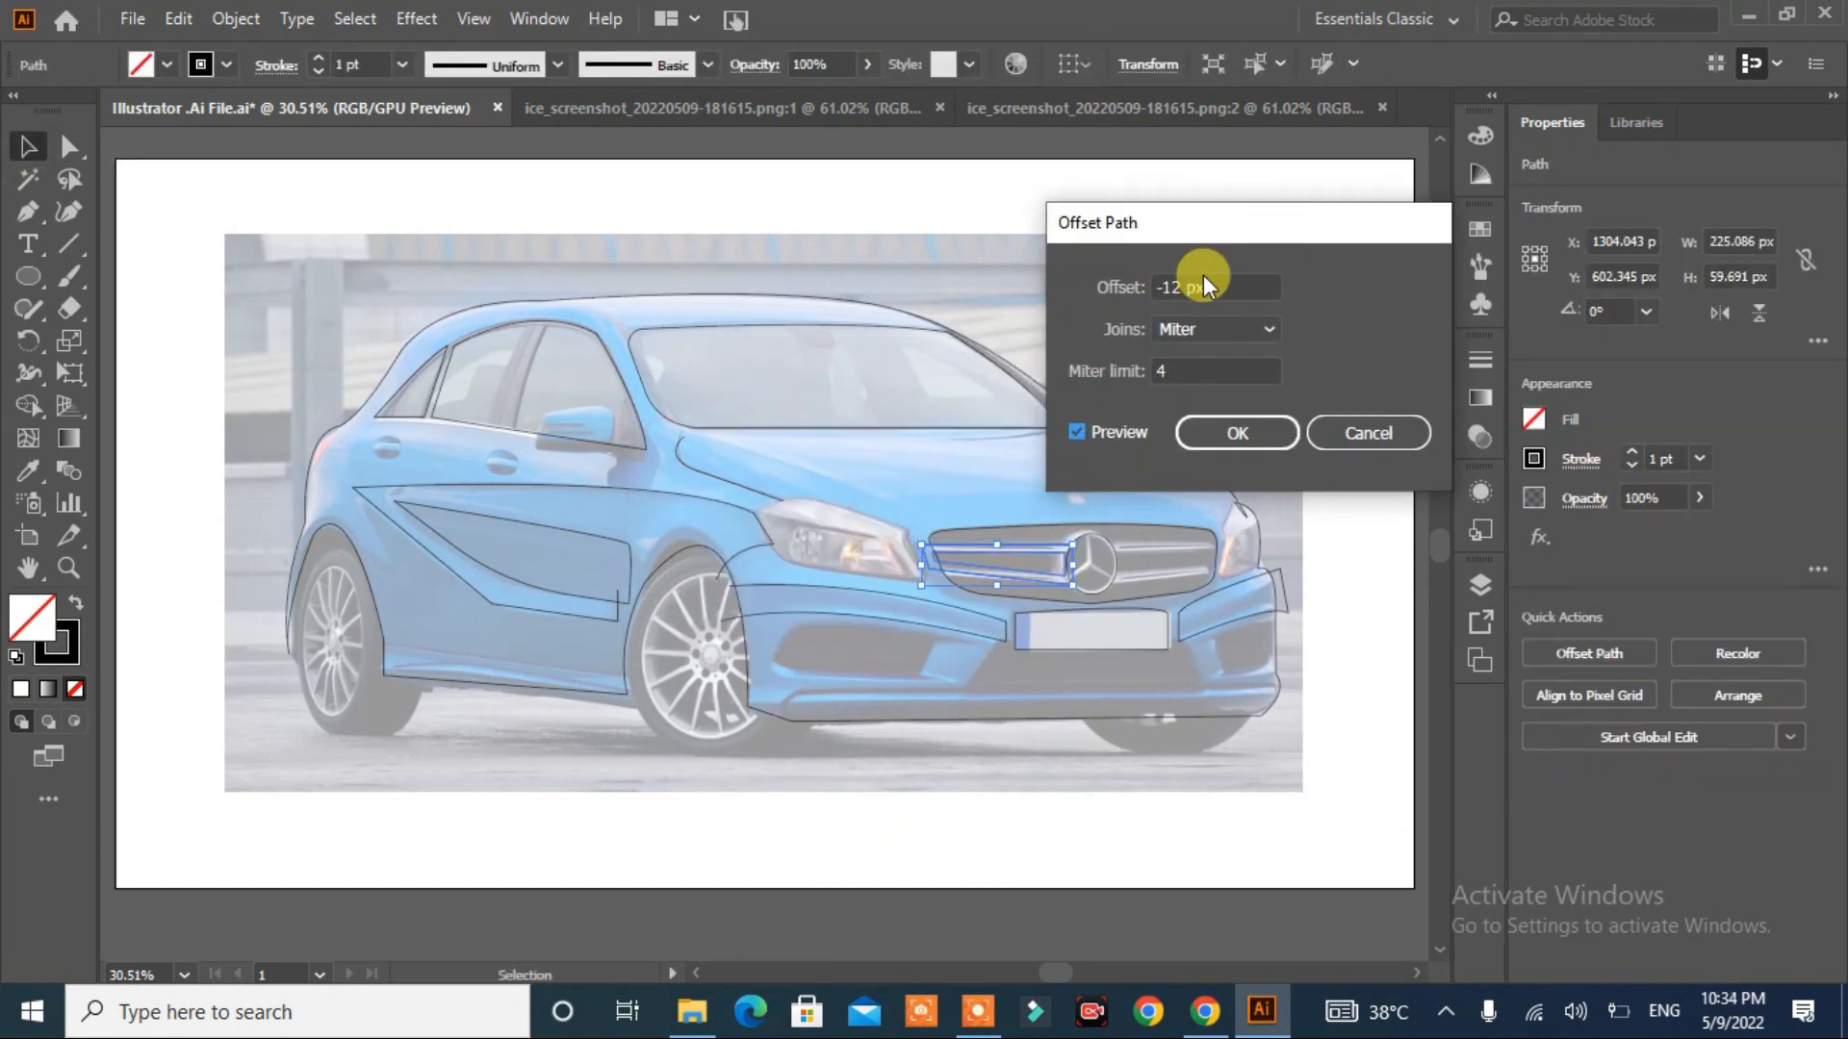
{"action": "left_click", "coordinate": [1283, 433]}
- Draw a closed shape over the grille section on the emblem's far side and apply Offset Path at -12 px
{"action": "left_click", "coordinate": [1112, 547]}
{"action": "left_click", "coordinate": [1217, 546]}
{"action": "left_click", "coordinate": [1219, 575]}
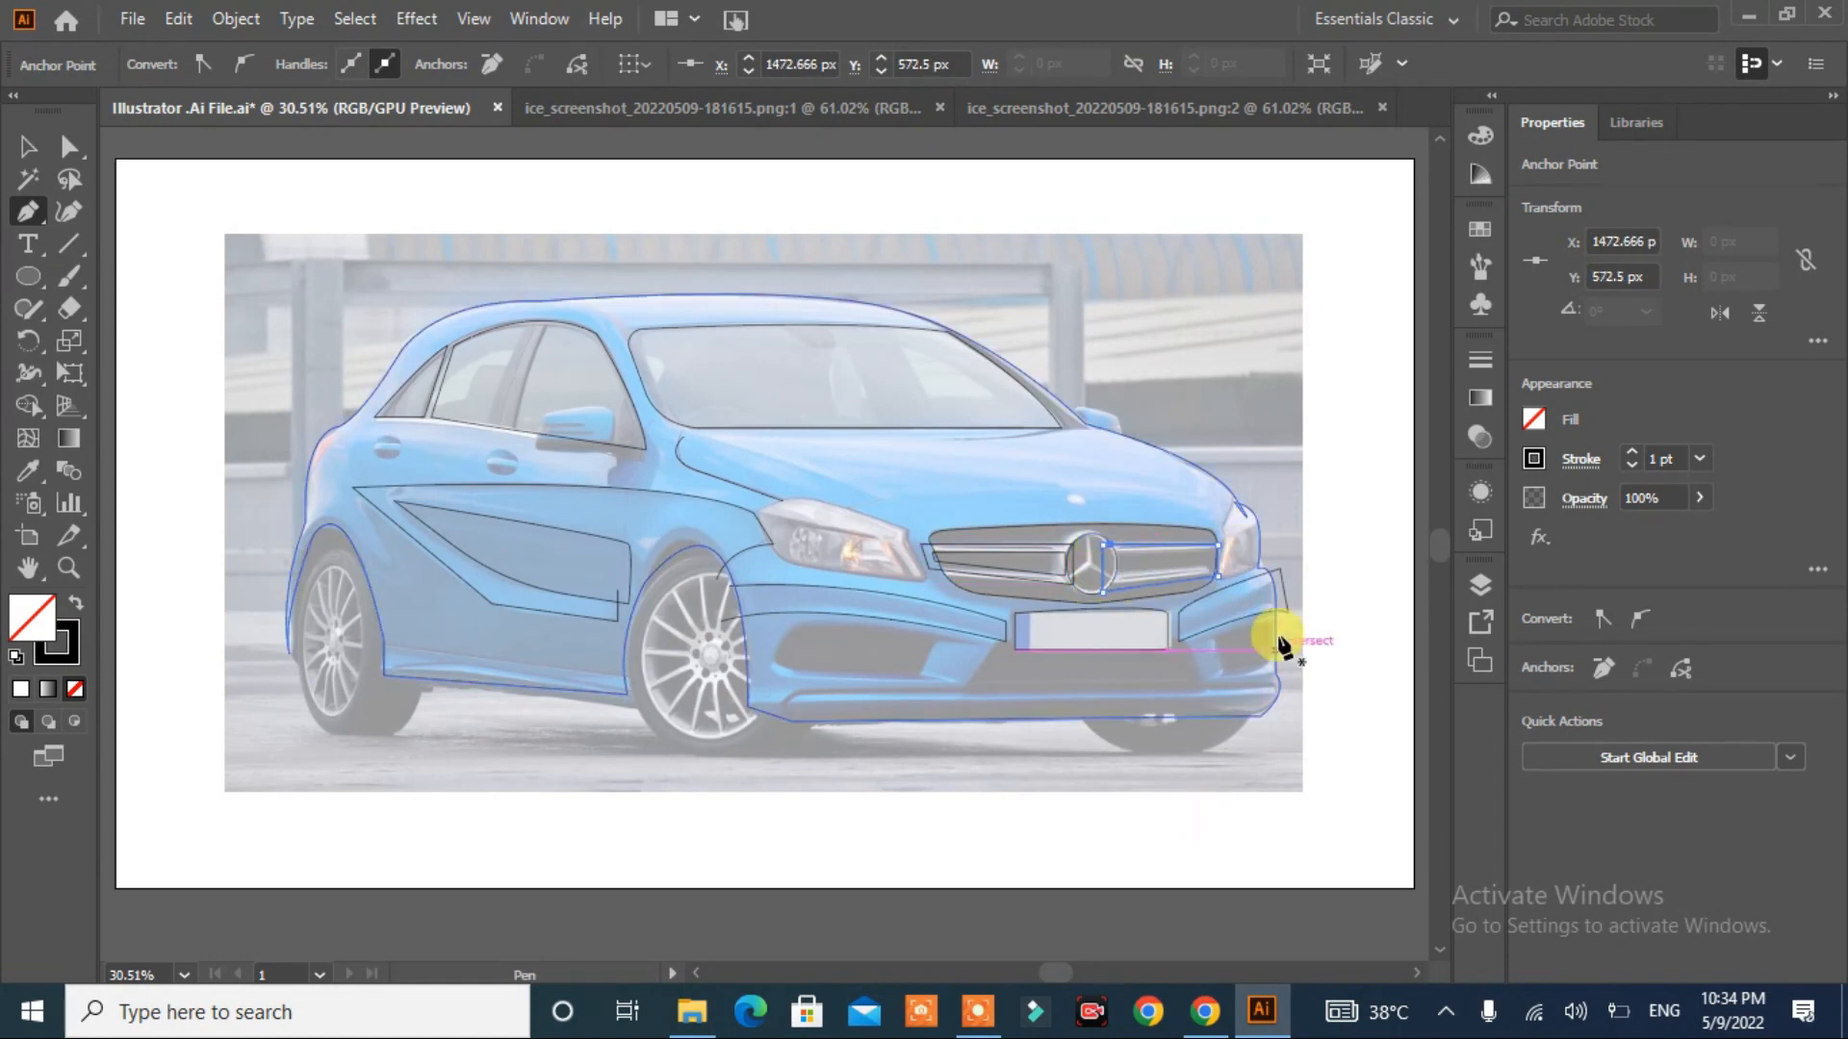
{"action": "key", "text": "v"}
{"action": "left_click", "coordinate": [1217, 607]}
{"action": "left_click", "coordinate": [1225, 577]}
{"action": "left_click", "coordinate": [1589, 653]}
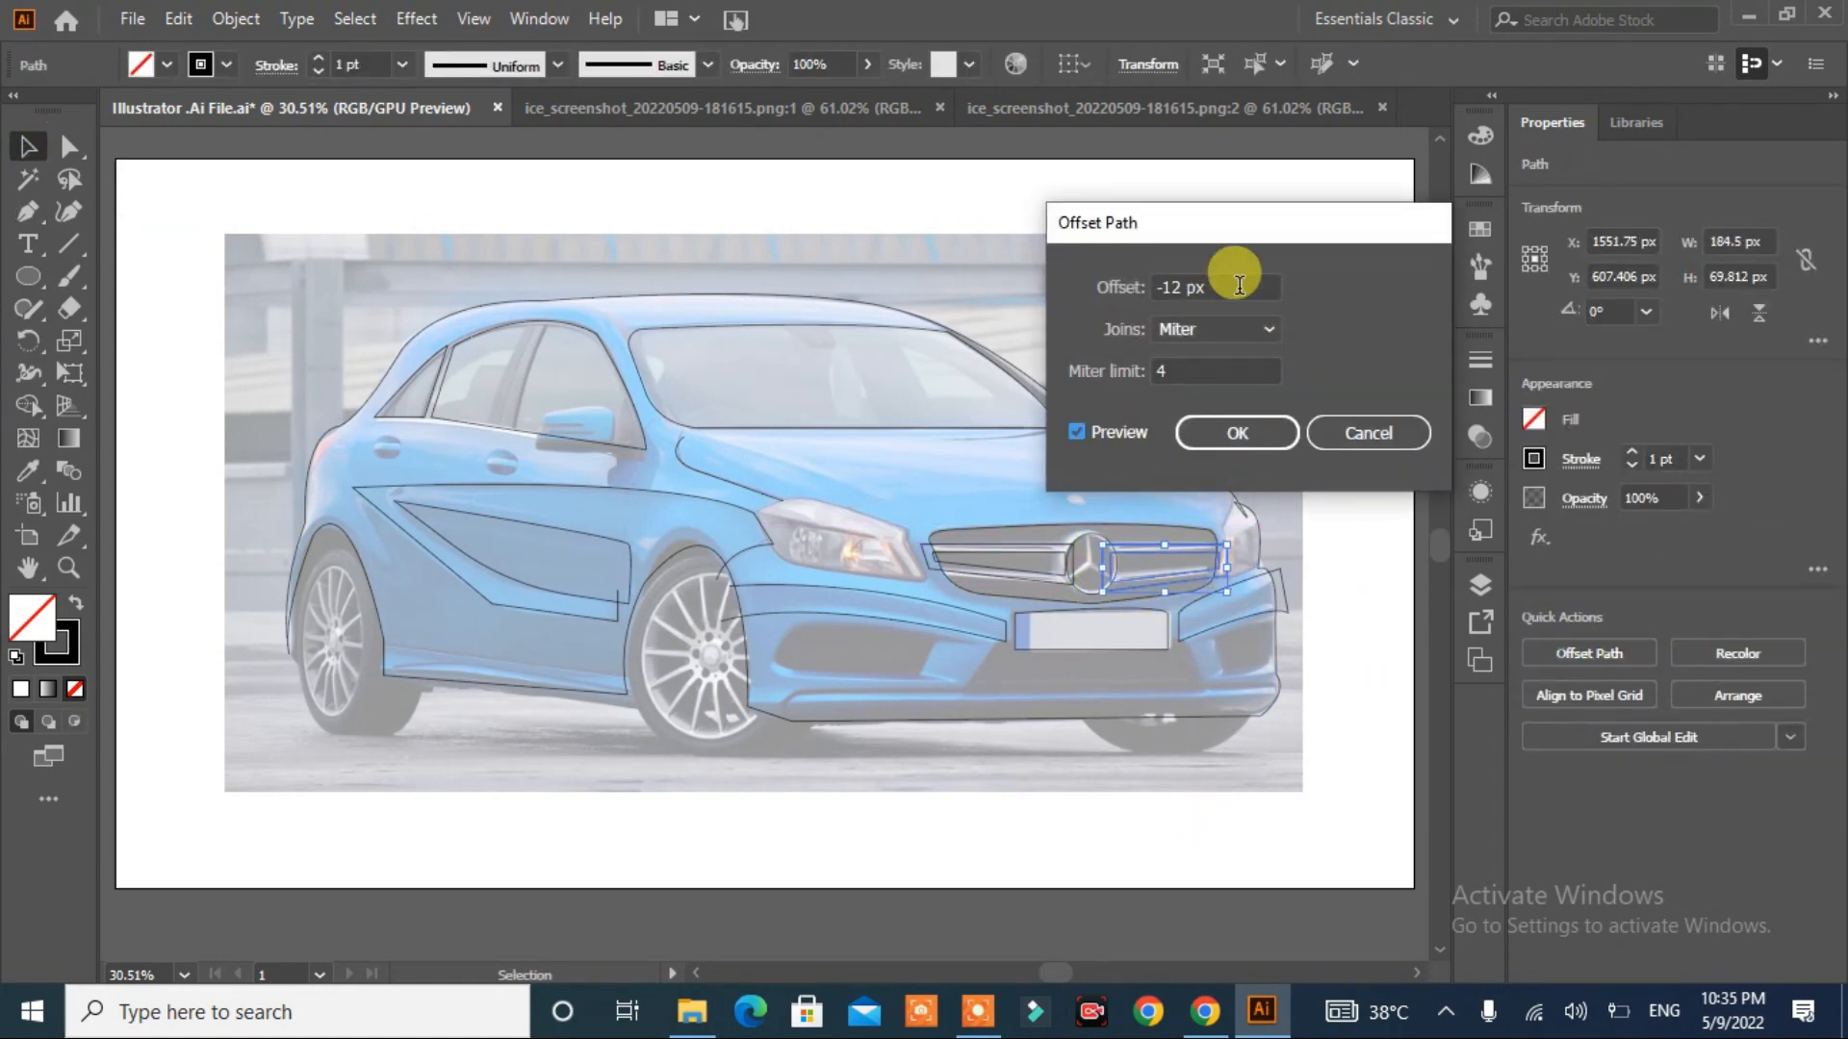
{"action": "left_click", "coordinate": [1272, 421]}
- Trace a closed strip over the door pillar between the rear and front side windows
{"action": "left_click", "coordinate": [28, 212]}
{"action": "left_click", "coordinate": [554, 315]}
{"action": "left_click_drag", "start_coordinate": [503, 445], "coordinate": [489, 493]}
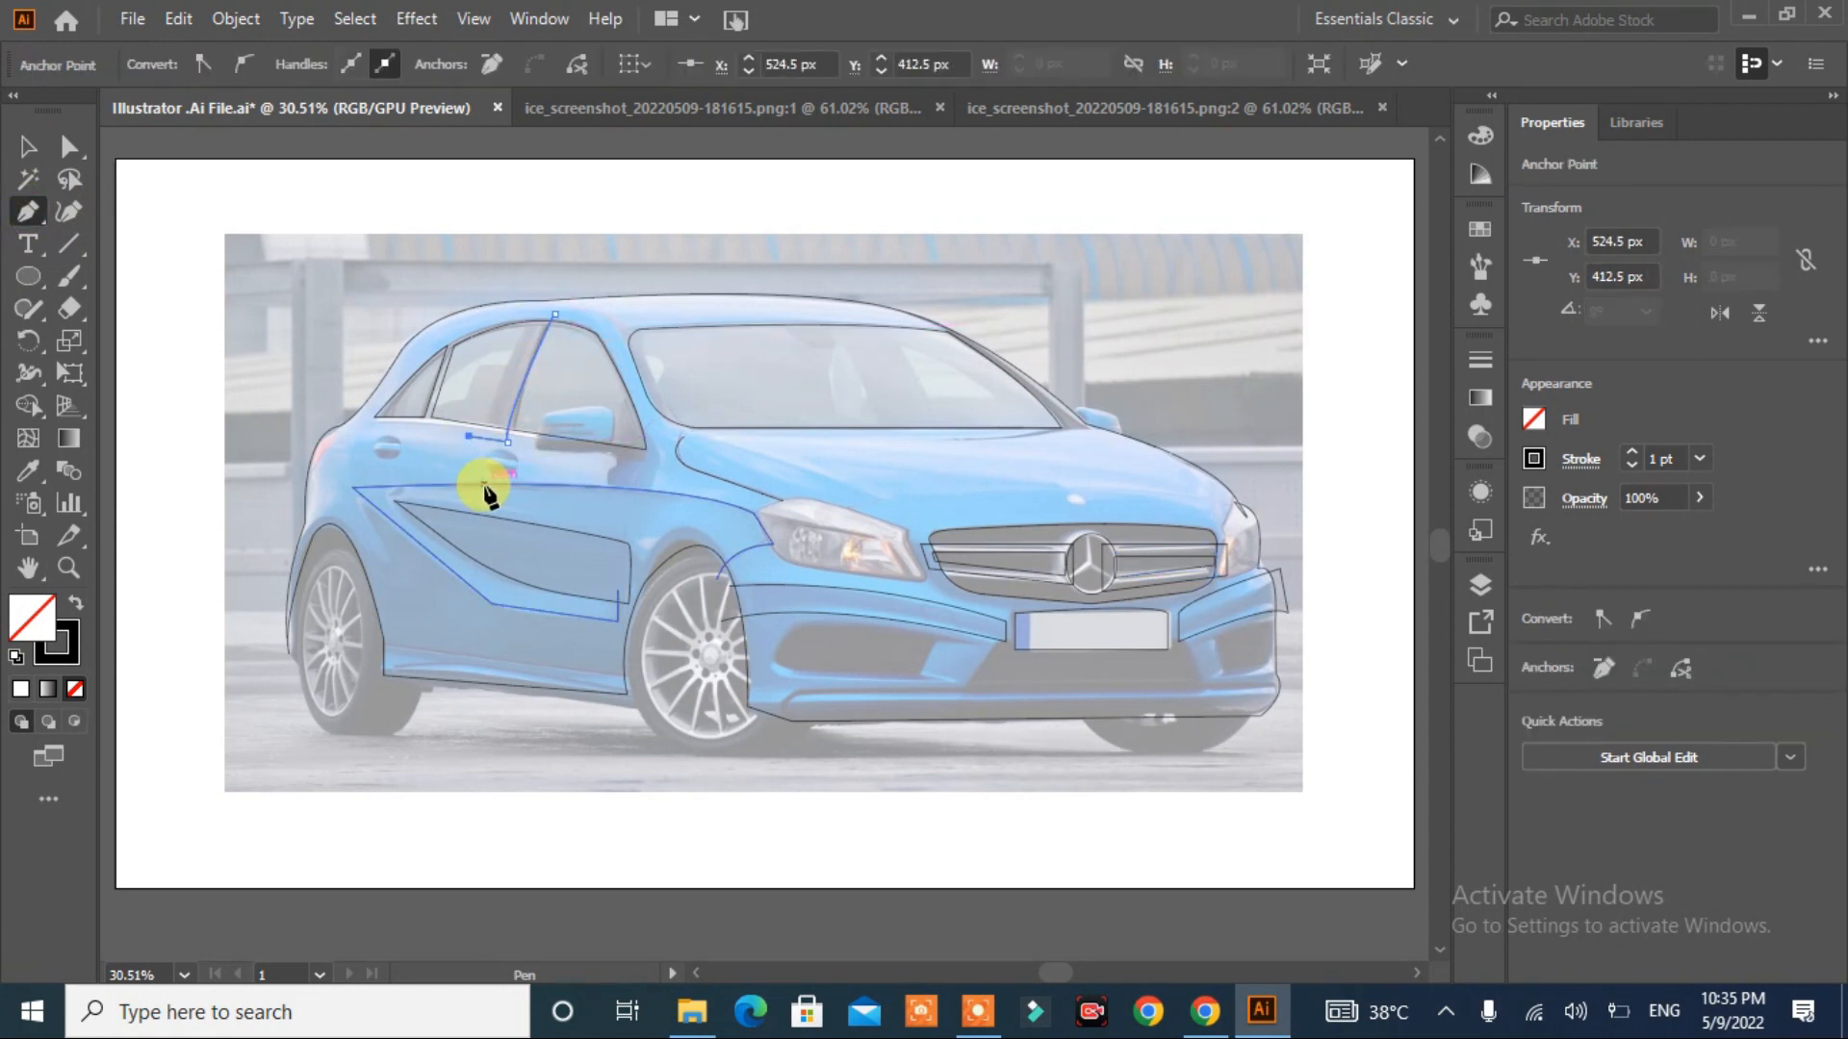
{"action": "left_click_drag", "start_coordinate": [539, 314], "coordinate": [575, 276]}
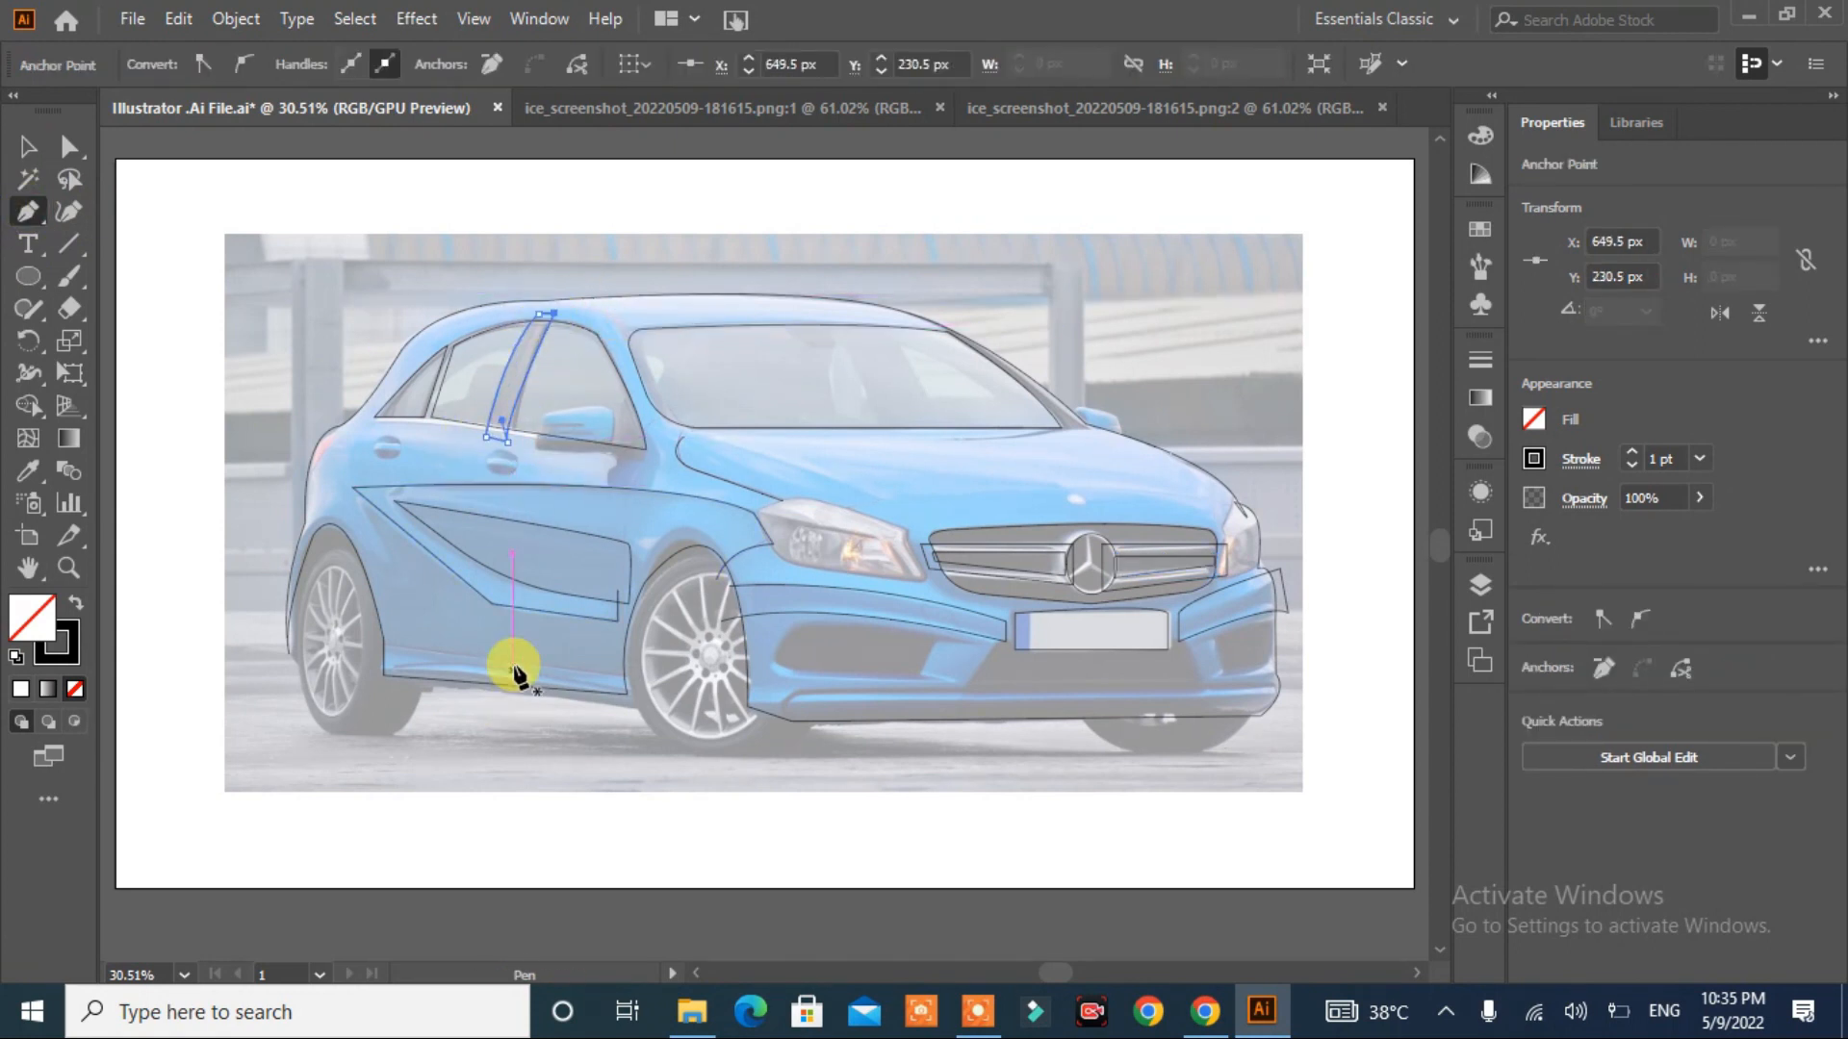
- Trace a closed outline around the near headlight with the Pen tool, ending at its pointed corner beside the grille
{"action": "left_click", "coordinate": [898, 578]}
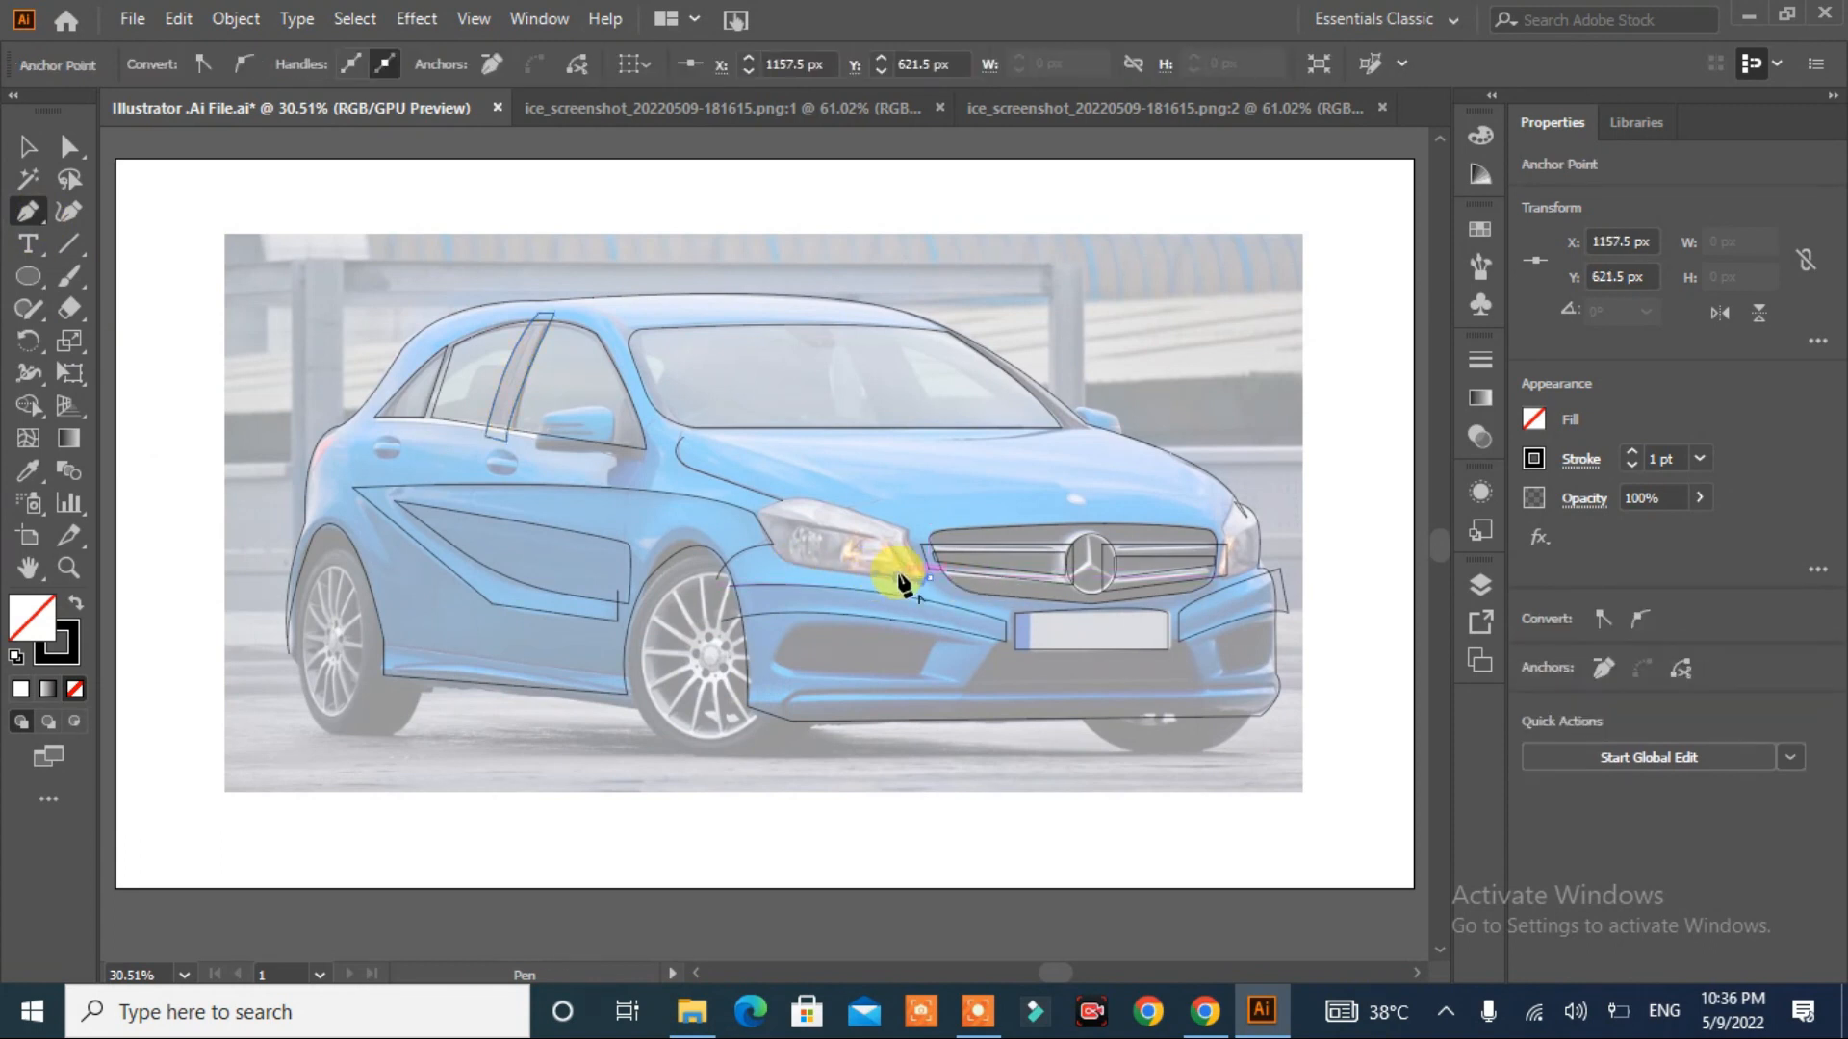
{"action": "left_click_drag", "start_coordinate": [770, 539], "coordinate": [861, 525]}
{"action": "left_click", "coordinate": [908, 534]}
{"action": "left_click", "coordinate": [928, 579]}
{"action": "left_click", "coordinate": [920, 584]}
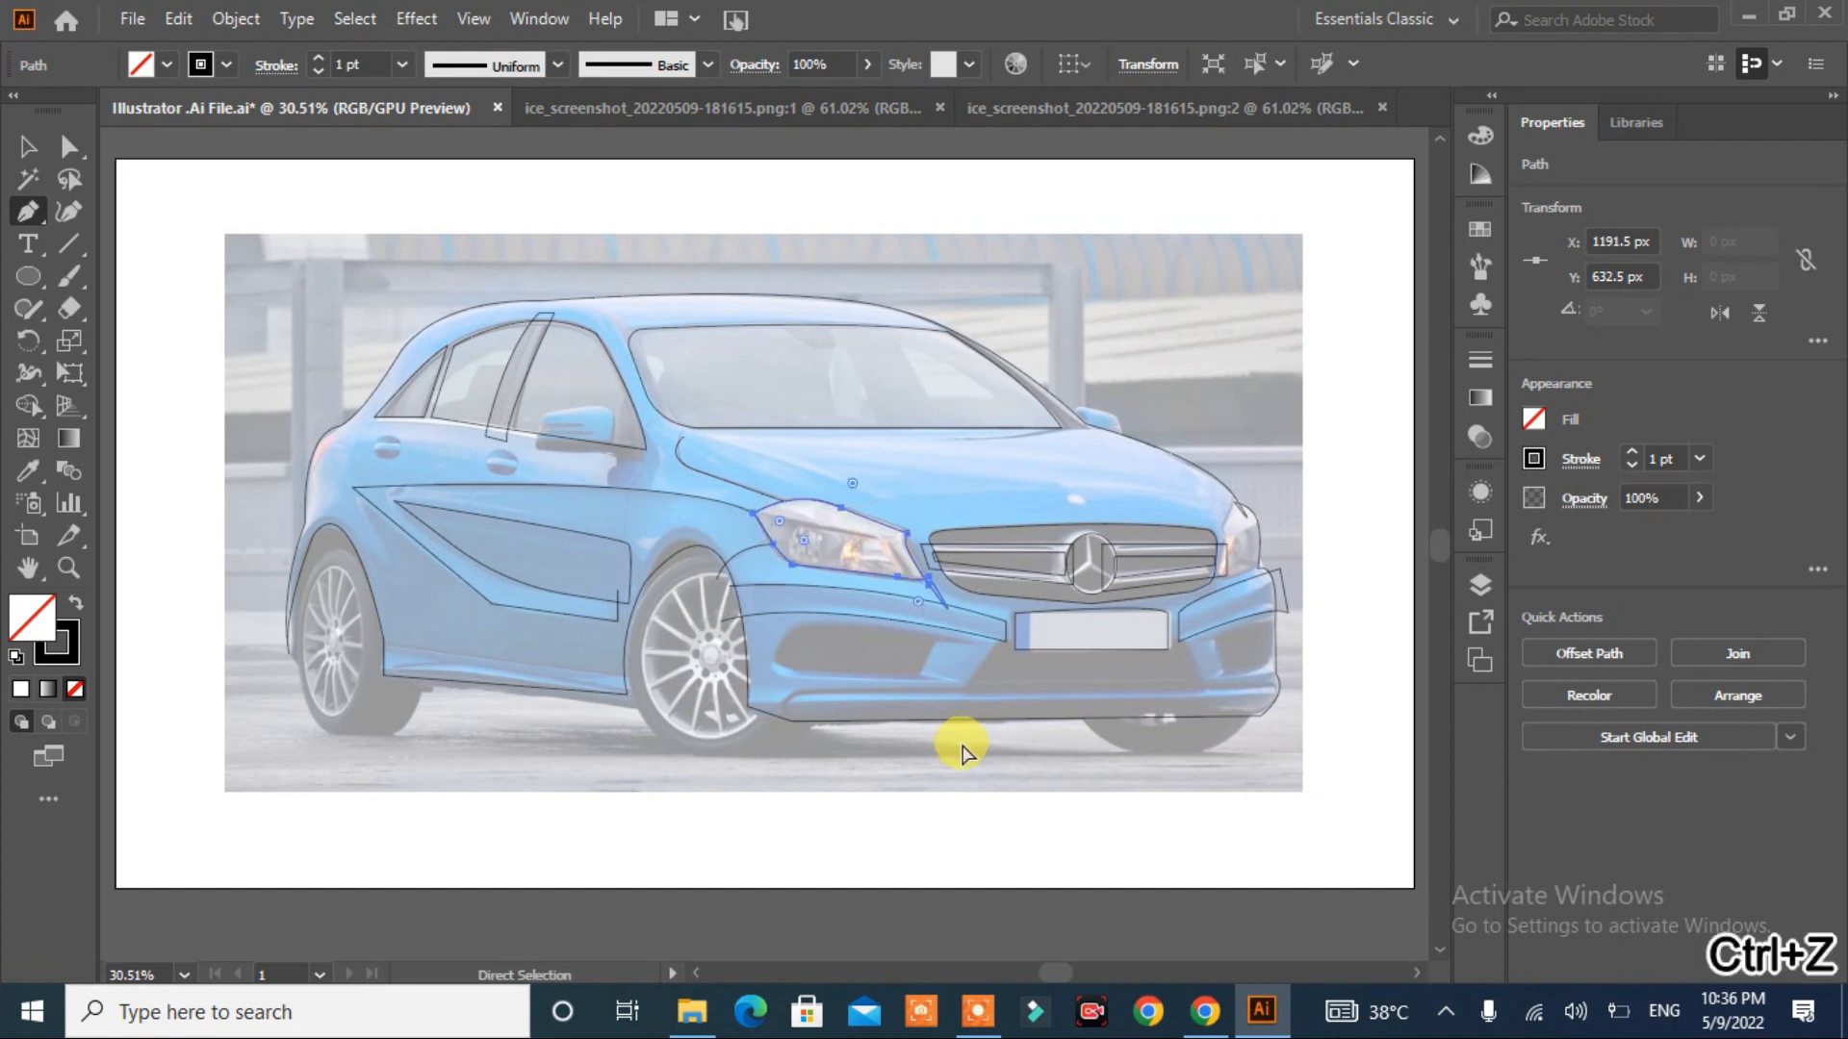
{"action": "key", "text": "ctrl+plus"}
{"action": "key", "text": "ctrl+plus"}
{"action": "key", "text": "ctrl+plus"}
{"action": "key", "text": "ctrl+plus"}
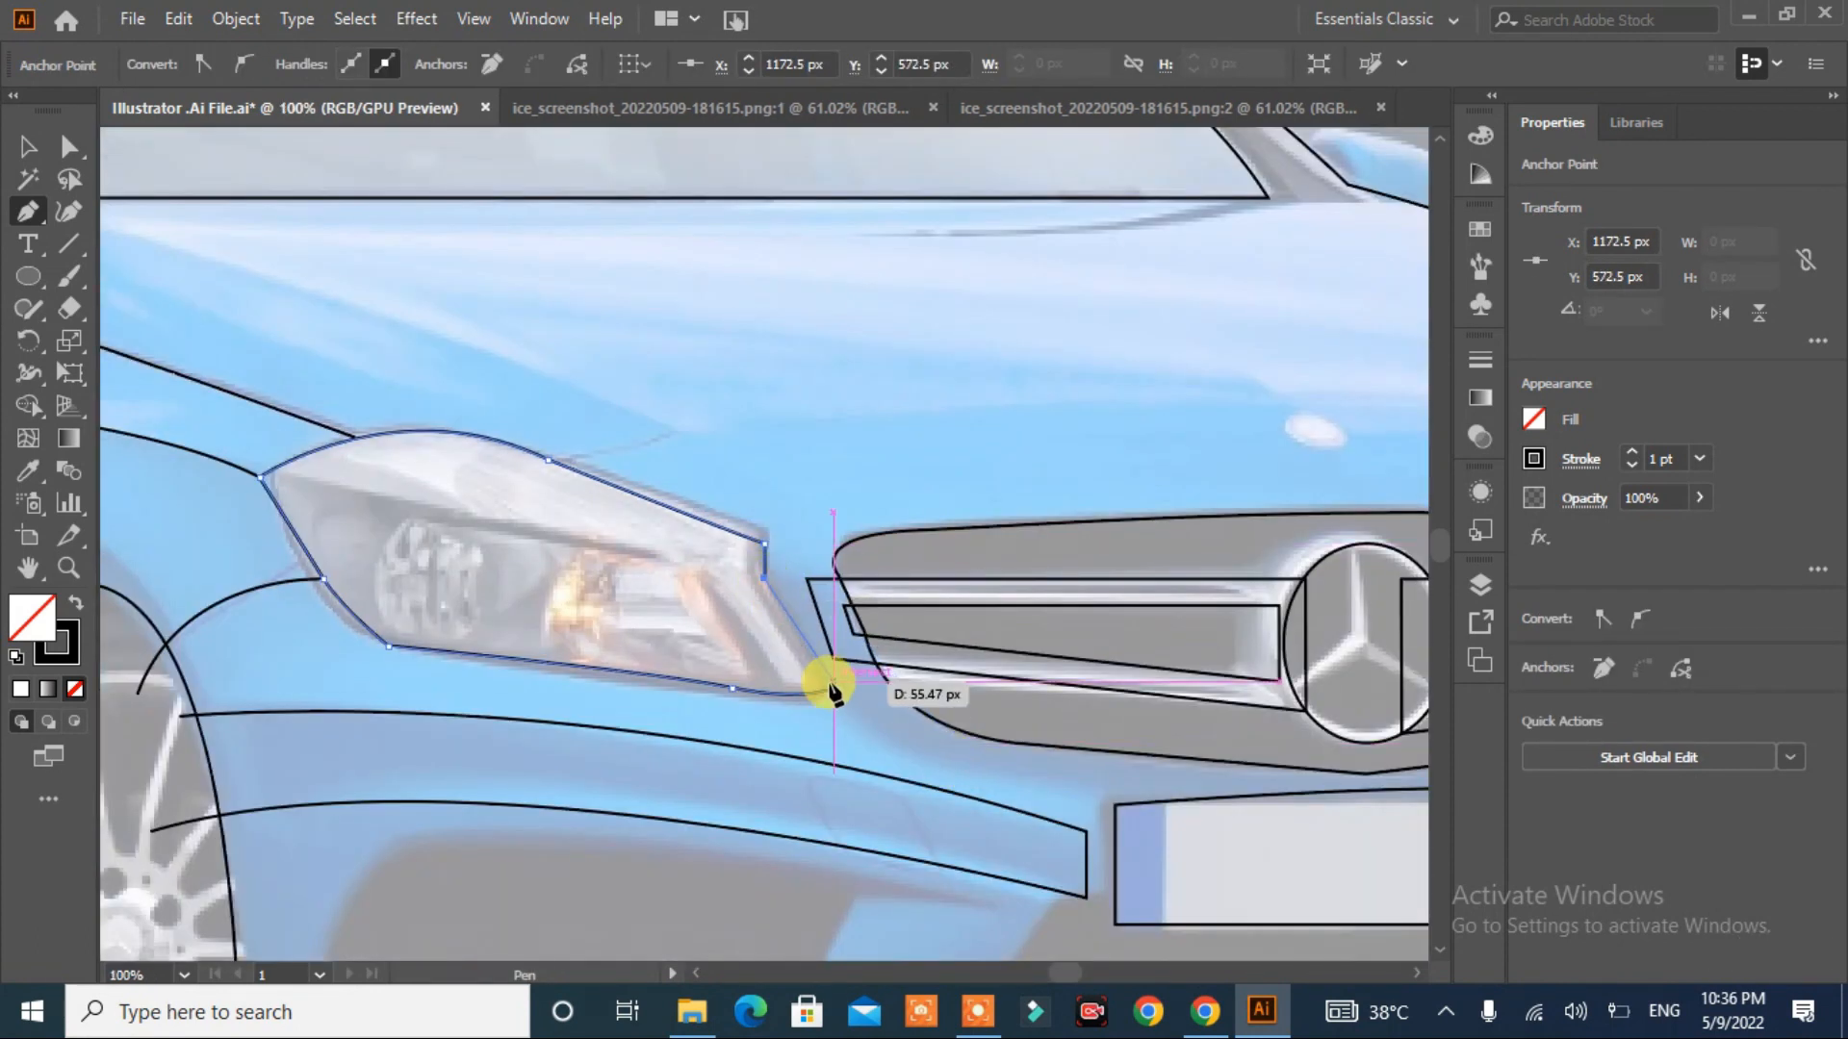
- Trace a closed outline around the far headlight beyond the grille
{"action": "scroll", "coordinate": [826, 479], "scroll_direction": "right", "scroll_amount": 5}
{"action": "left_click_drag", "start_coordinate": [1020, 409], "coordinate": [1018, 443]}
{"action": "left_click", "coordinate": [1013, 435]}
{"action": "left_click", "coordinate": [984, 510]}
{"action": "left_click", "coordinate": [990, 536]}
{"action": "left_click", "coordinate": [966, 638]}
{"action": "left_click_drag", "start_coordinate": [1069, 647], "coordinate": [1071, 646]}
{"action": "left_click_drag", "start_coordinate": [1114, 587], "coordinate": [1134, 504]}
{"action": "left_click", "coordinate": [1097, 390]}
{"action": "left_click", "coordinate": [1019, 384]}
- Trace the central lower intake beneath the number plate as a closed trapezoid with rounded corners
{"action": "scroll", "coordinate": [1243, 534], "scroll_direction": "down", "scroll_amount": 4}
{"action": "left_click", "coordinate": [923, 658]}
{"action": "left_click_drag", "start_coordinate": [893, 690], "coordinate": [875, 693]}
{"action": "left_click_drag", "start_coordinate": [149, 691], "coordinate": [169, 690]}
{"action": "left_click", "coordinate": [149, 657]}
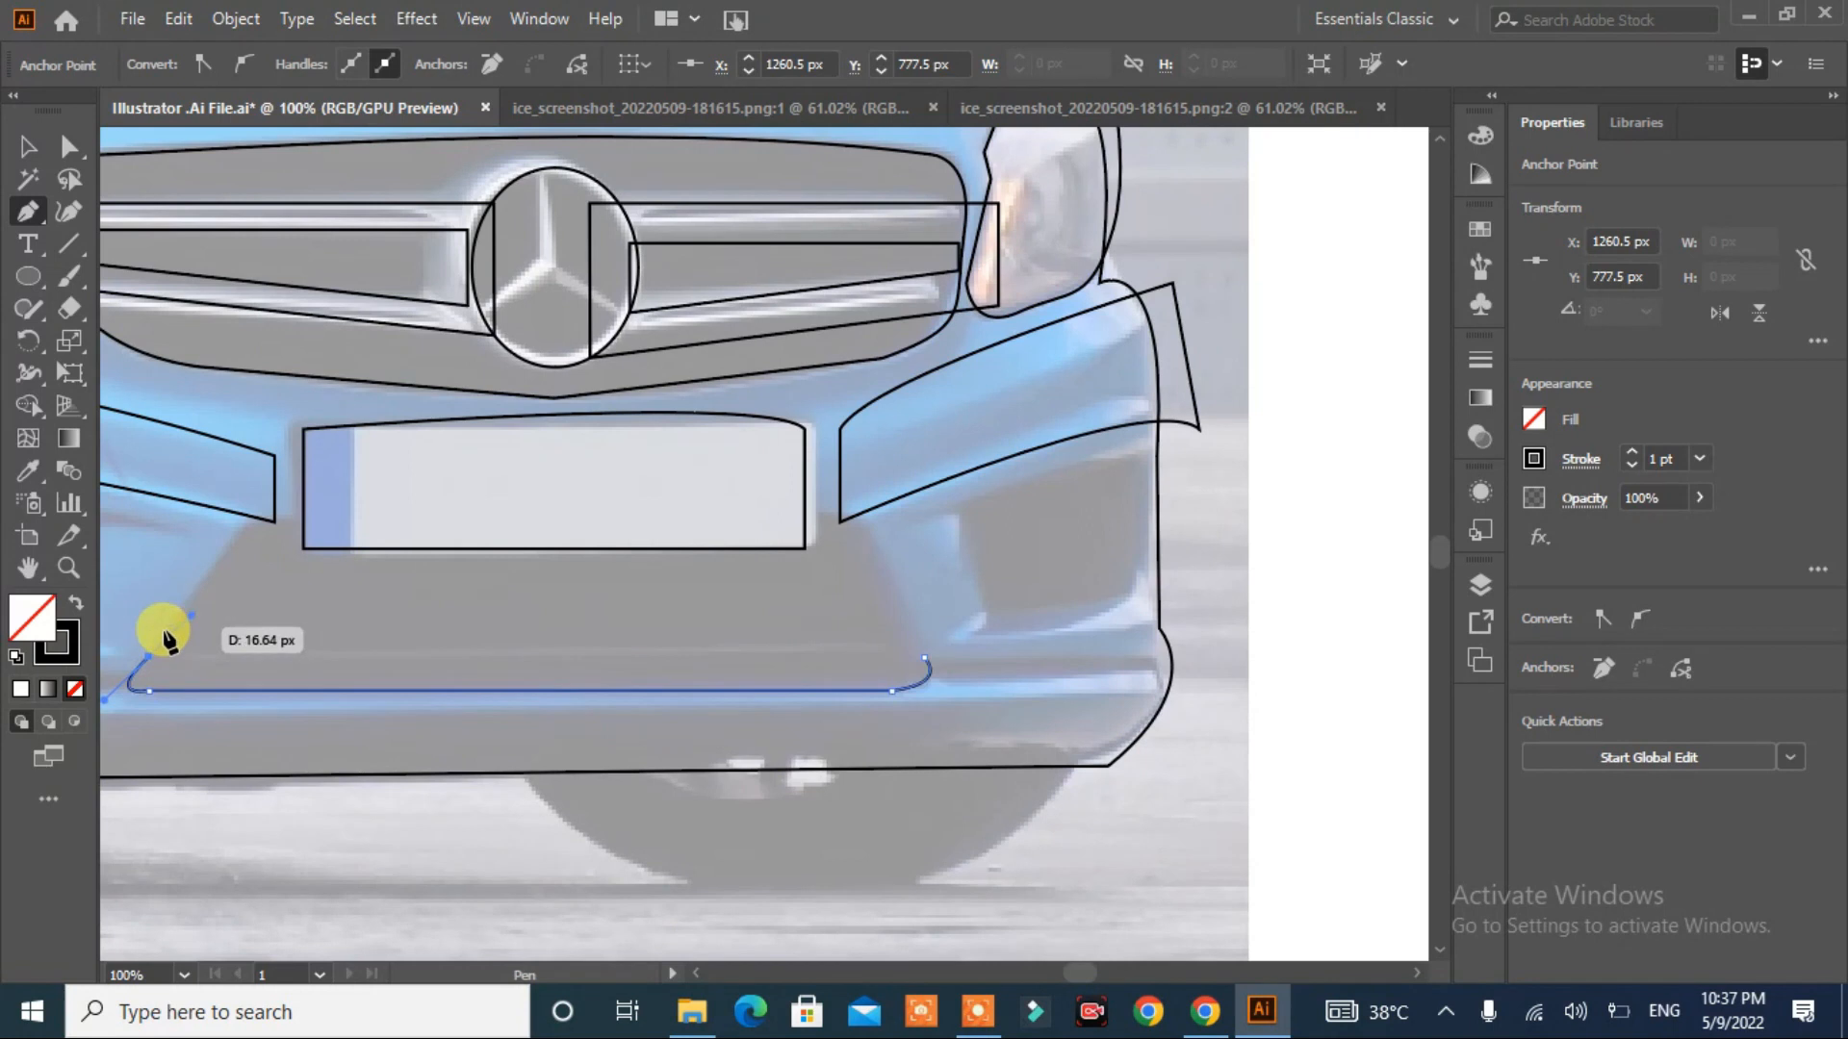
{"action": "left_click_drag", "start_coordinate": [283, 515], "coordinate": [293, 520]}
{"action": "left_click", "coordinate": [303, 515]}
{"action": "left_click", "coordinate": [806, 515]}
{"action": "left_click_drag", "start_coordinate": [880, 549], "coordinate": [892, 598]}
{"action": "left_click_drag", "start_coordinate": [924, 657], "coordinate": [951, 685]}
- Draw an open line across the lower bumper from its far edge to the near front wheel
{"action": "scroll", "coordinate": [1146, 717], "scroll_direction": "down", "scroll_amount": 3}
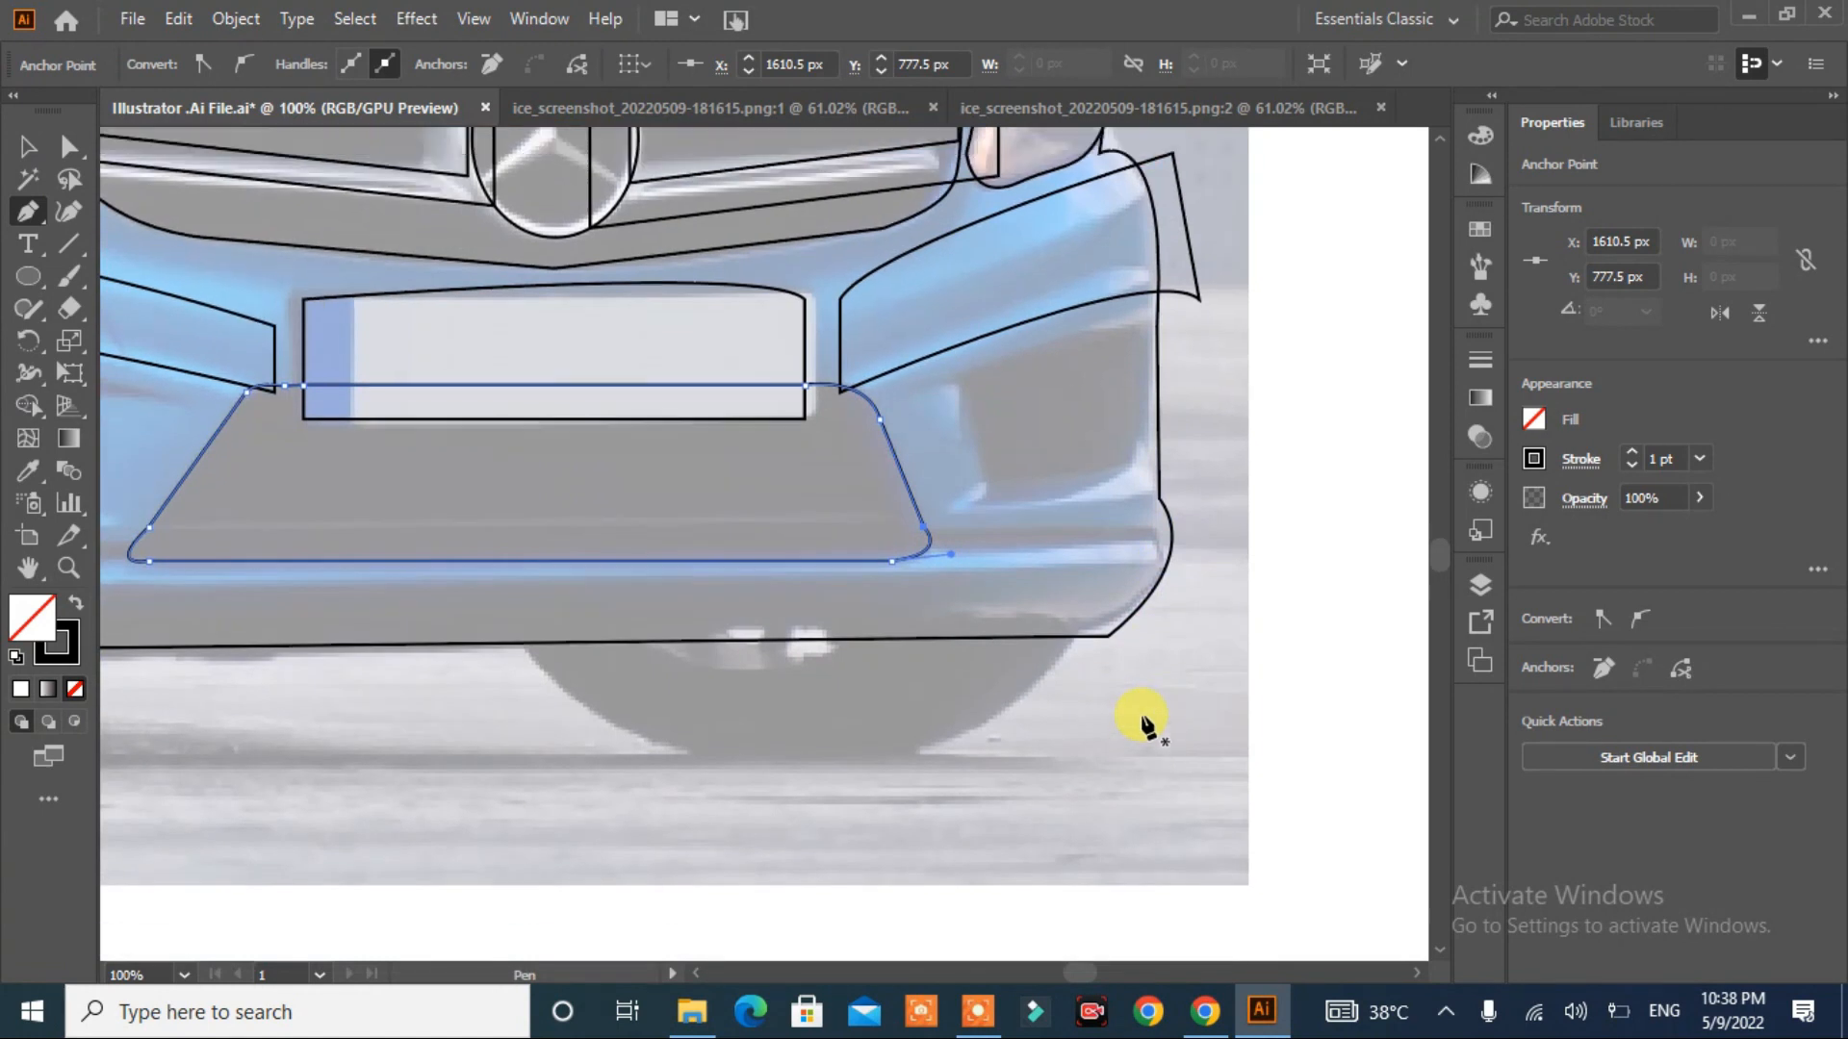
{"action": "left_click", "coordinate": [1182, 486]}
{"action": "left_click_drag", "start_coordinate": [896, 515], "coordinate": [833, 516]}
{"action": "scroll", "coordinate": [783, 515], "scroll_direction": "left", "scroll_amount": 10}
{"action": "left_click", "coordinate": [671, 499]}
{"action": "scroll", "coordinate": [660, 482], "scroll_direction": "left", "scroll_amount": 10}
{"action": "left_click_drag", "start_coordinate": [469, 459], "coordinate": [407, 451]}
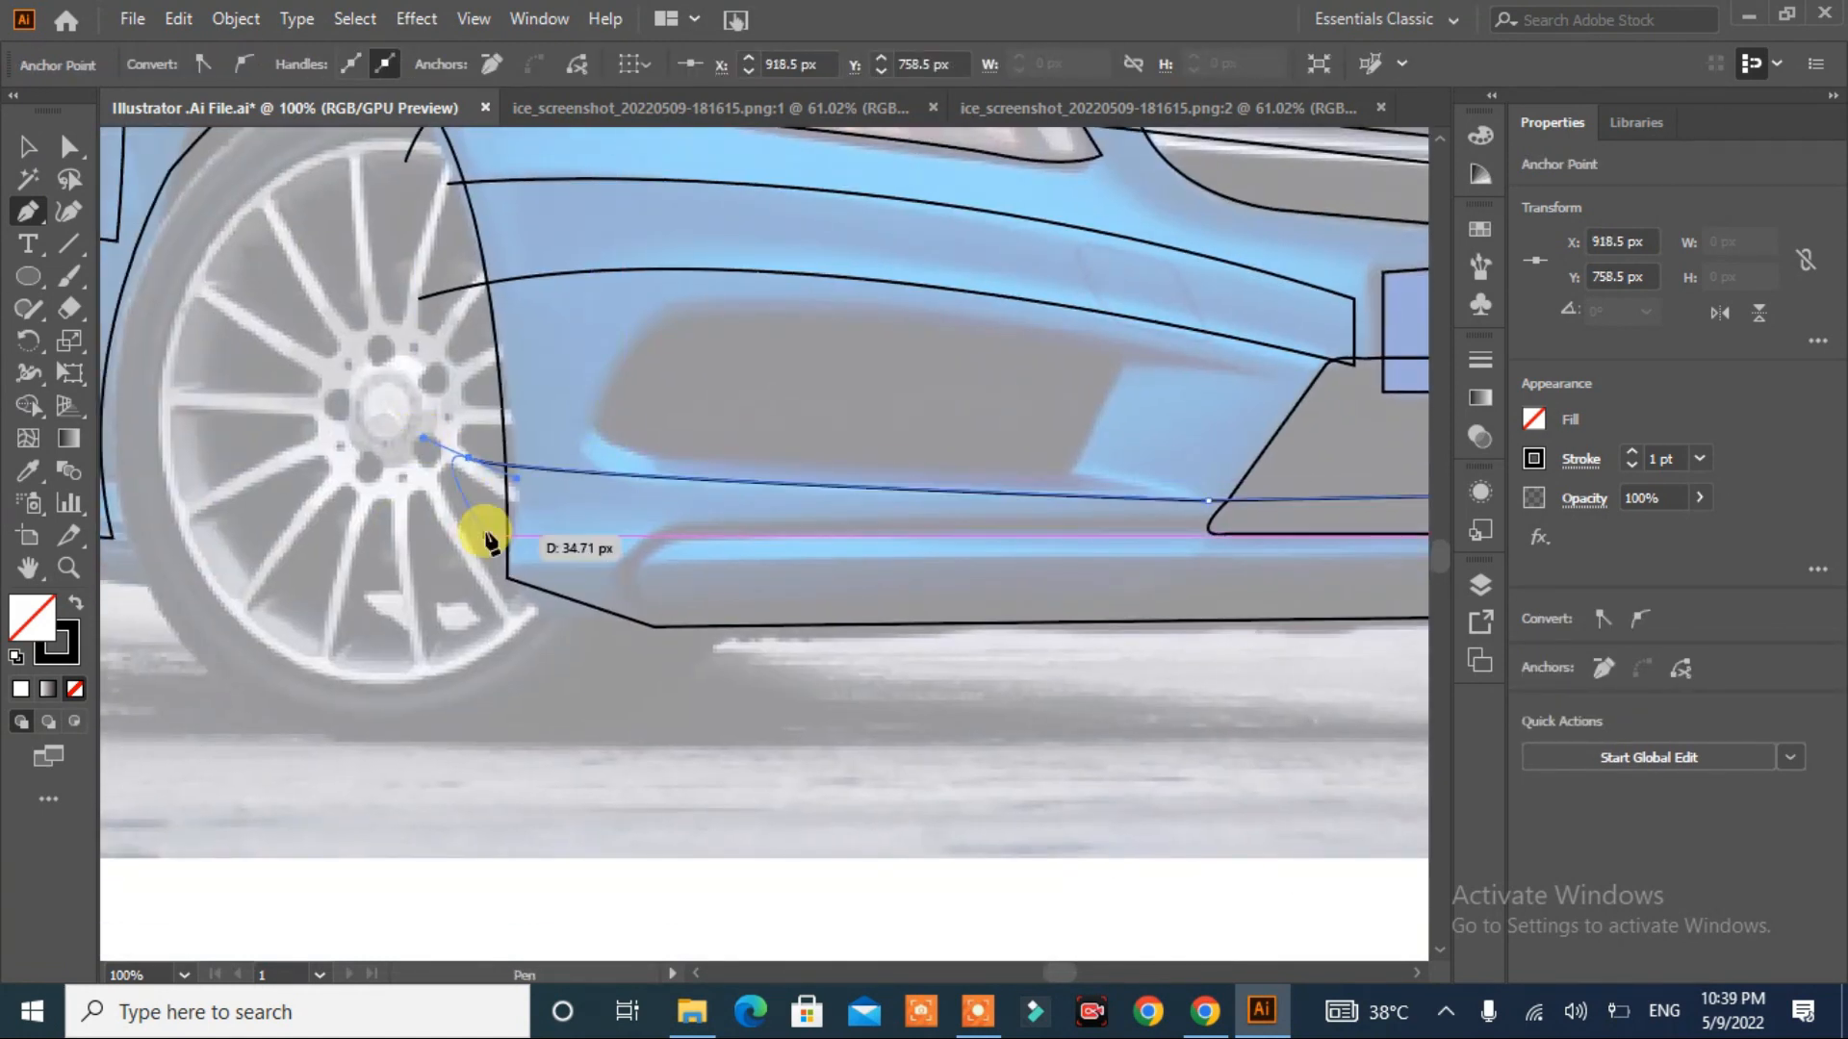
{"action": "key", "text": "Escape"}
- Trace the near-side bumper intake as a closed shape, including its two pointed tips towards the central intake
{"action": "left_click", "coordinate": [680, 459]}
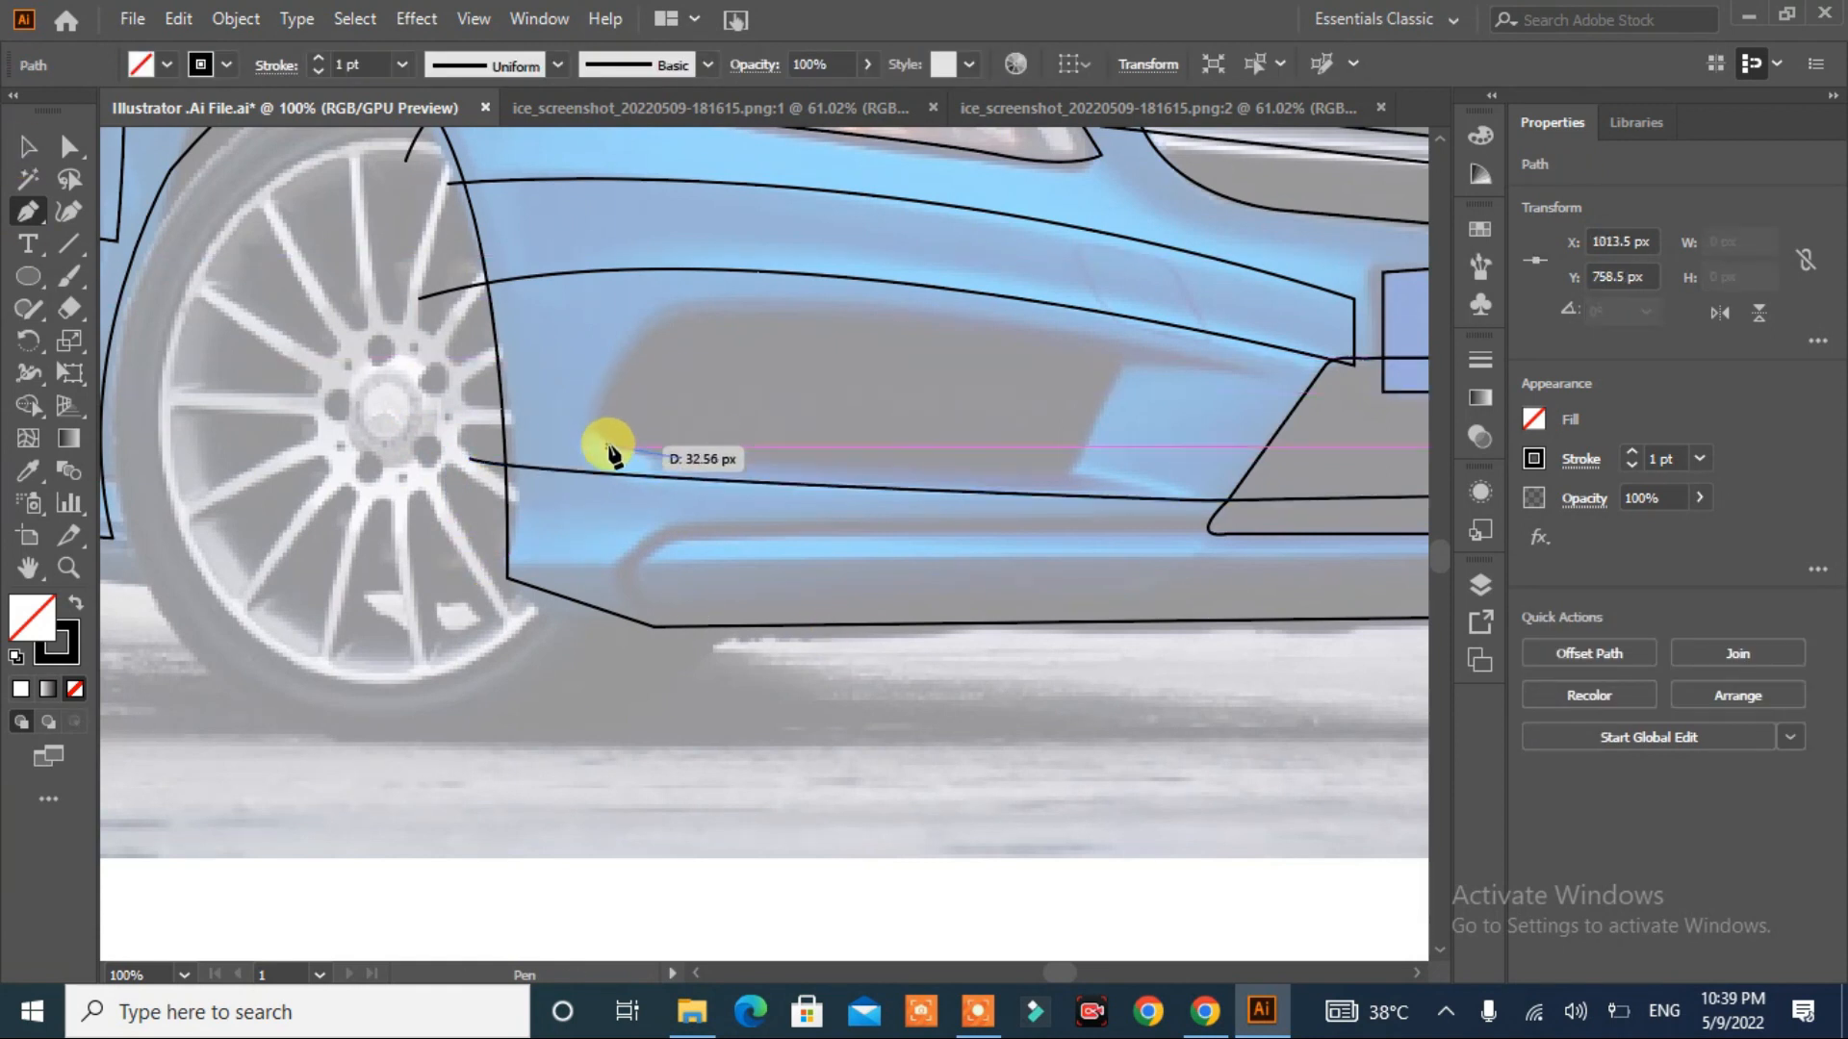
{"action": "left_click", "coordinate": [610, 444]}
{"action": "left_click", "coordinate": [592, 421]}
{"action": "left_click", "coordinate": [644, 339]}
{"action": "left_click_drag", "start_coordinate": [901, 322], "coordinate": [1178, 350]}
{"action": "left_click", "coordinate": [1122, 354]}
{"action": "left_click", "coordinate": [1264, 372]}
{"action": "left_click", "coordinate": [1126, 365]}
{"action": "left_click", "coordinate": [1076, 472]}
{"action": "left_click", "coordinate": [1203, 490]}
{"action": "left_click_drag", "start_coordinate": [681, 459], "coordinate": [750, 481]}
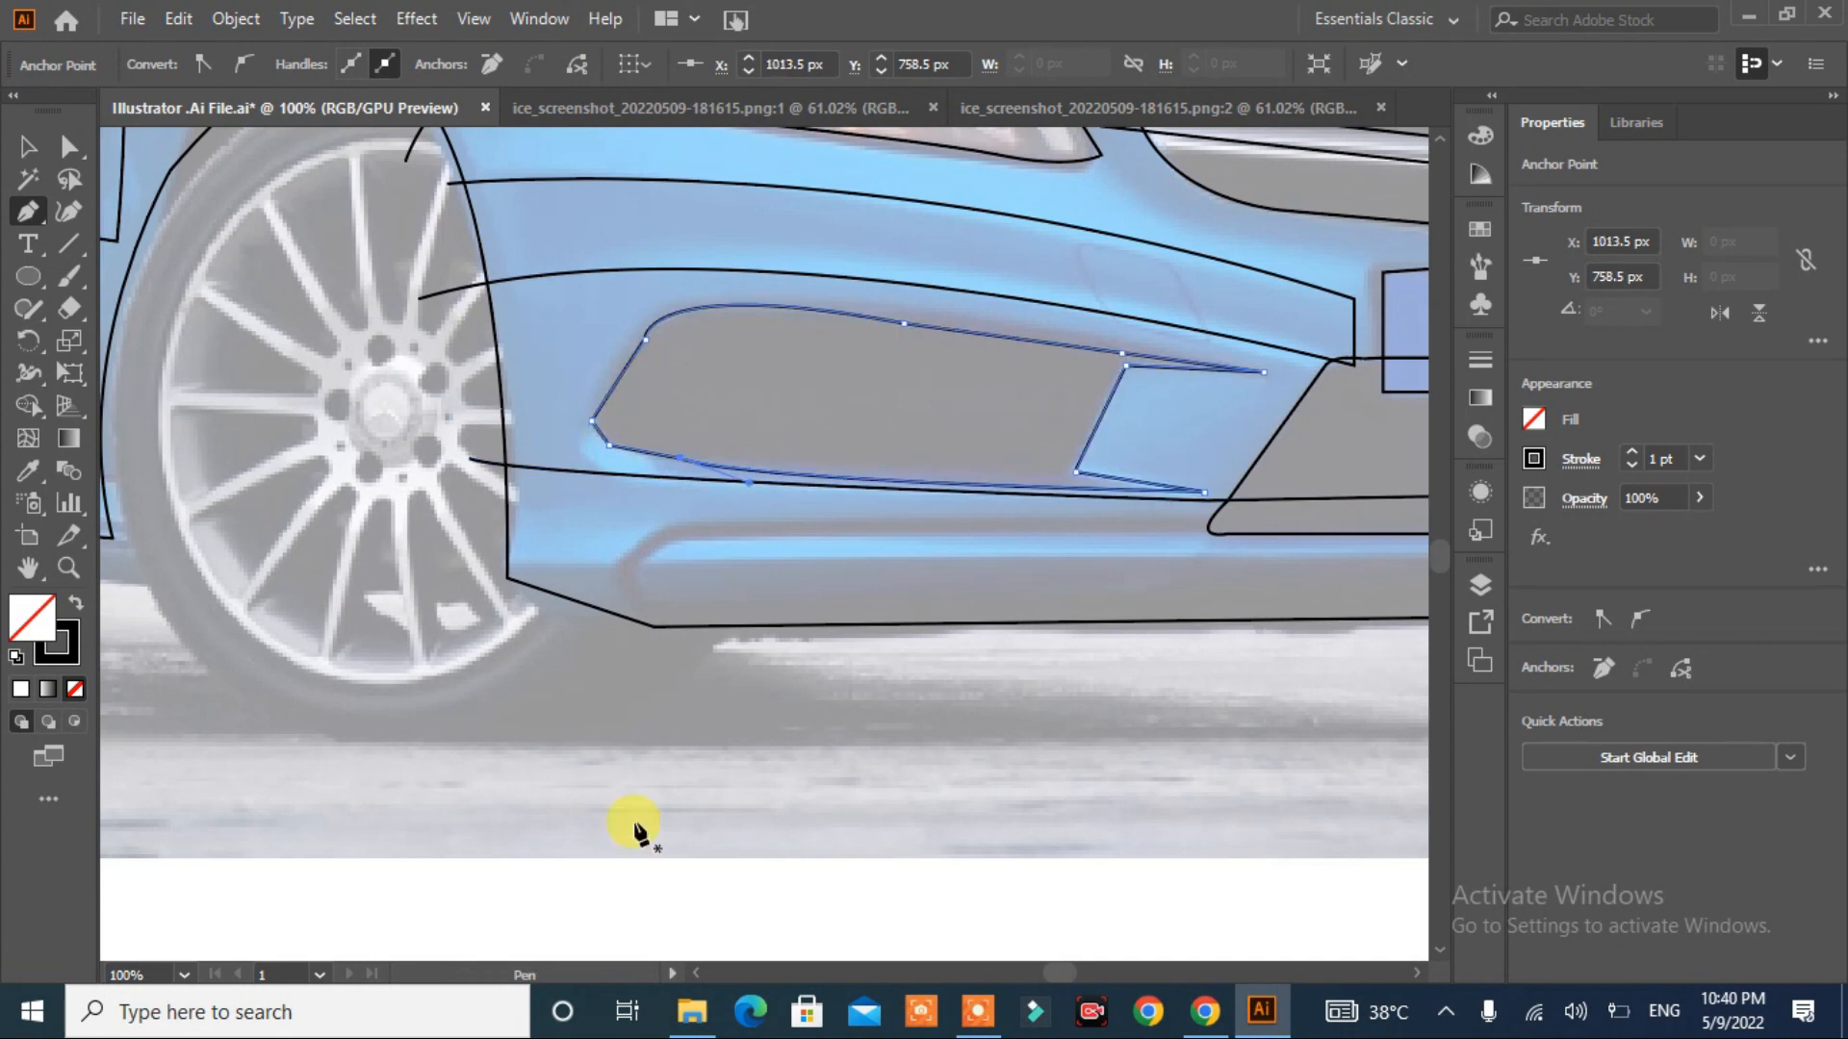
- Trace the far-side bumper intake as a closed shape with its pointed tips towards the central intake
{"action": "left_click_drag", "start_coordinate": [1205, 423], "coordinate": [233, 450]}
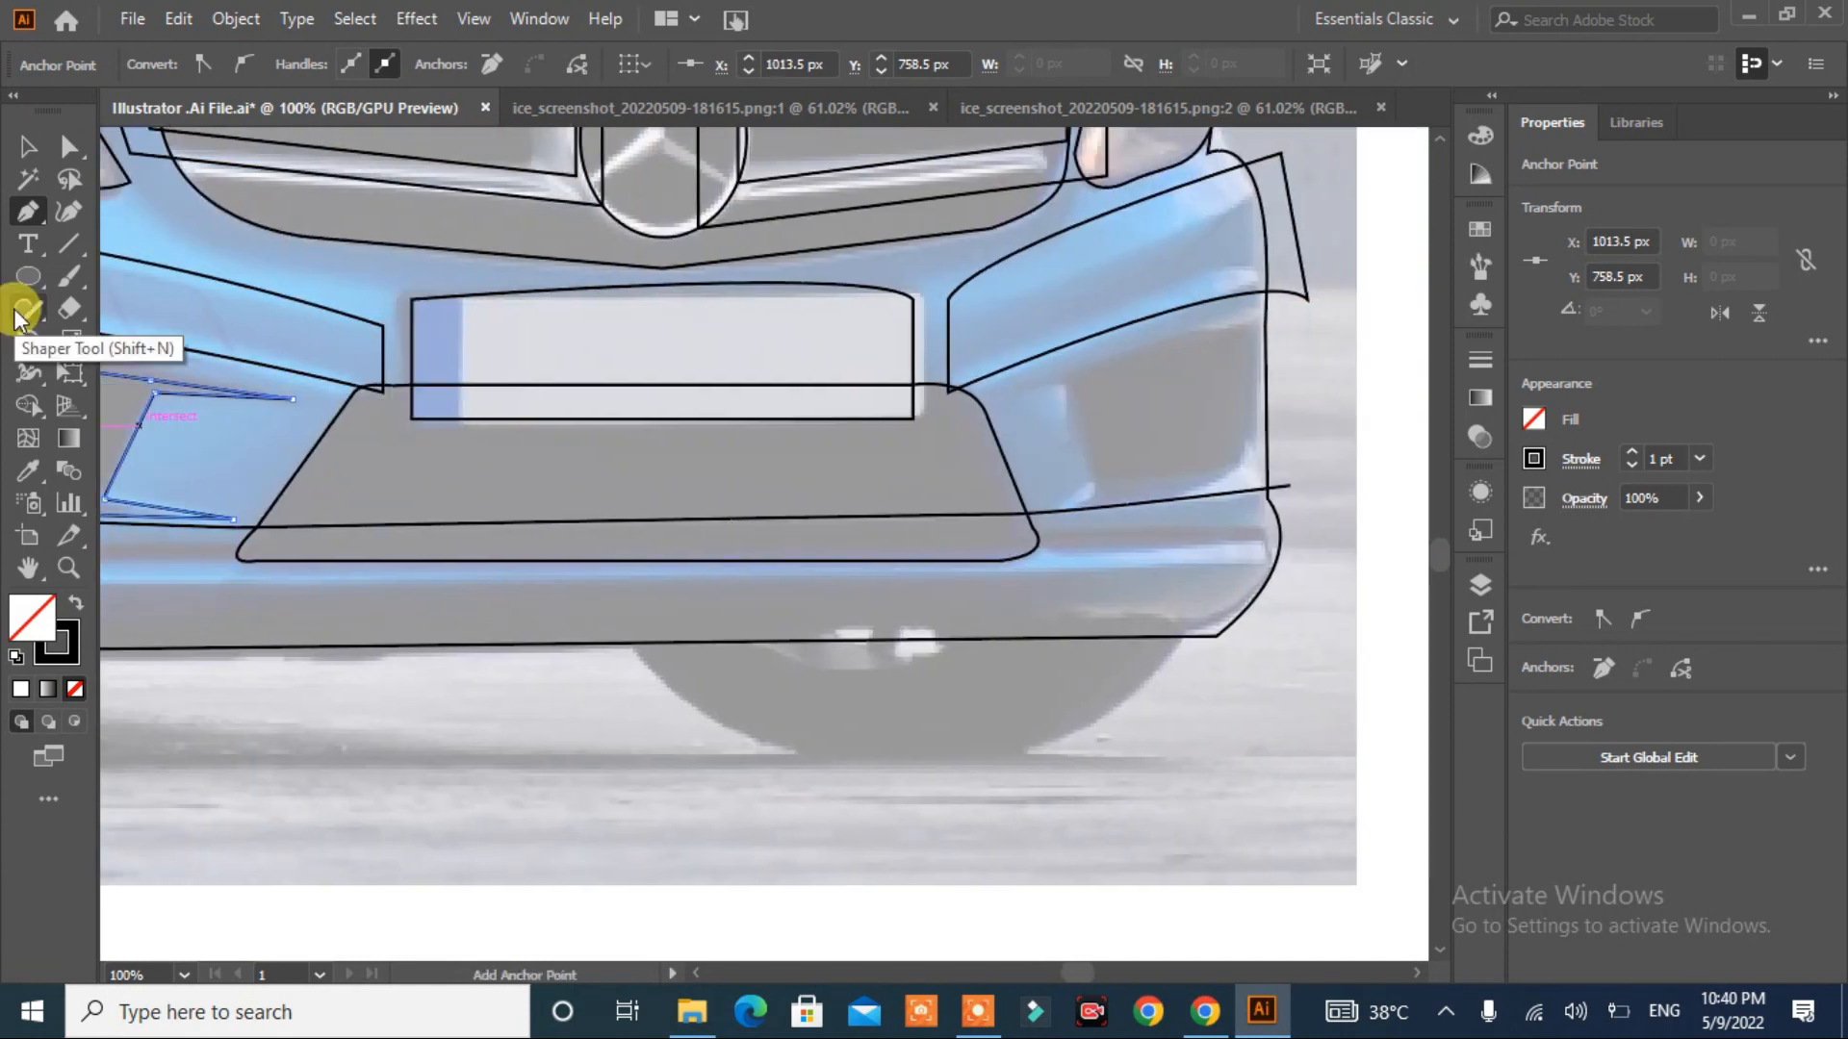
{"action": "left_click", "coordinate": [1066, 385]}
{"action": "left_click", "coordinate": [999, 405]}
{"action": "left_click_drag", "start_coordinate": [1264, 320], "coordinate": [1357, 310]}
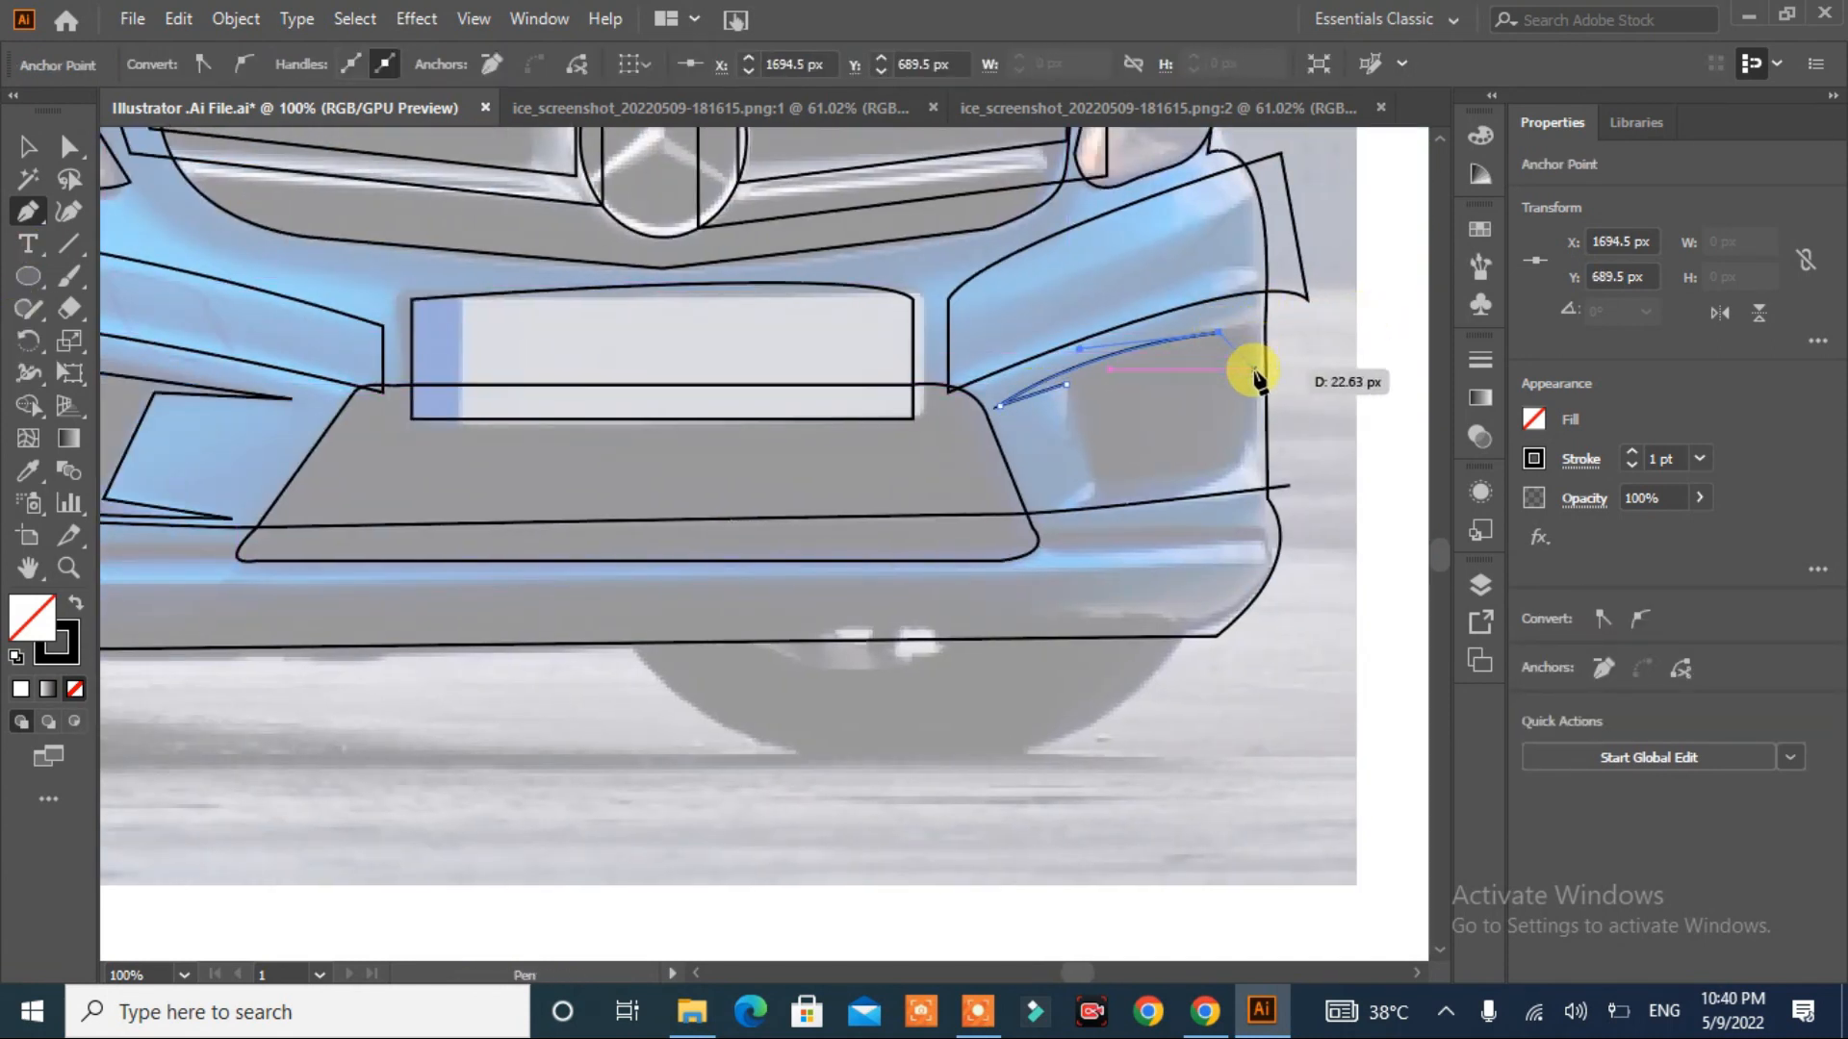
{"action": "left_click_drag", "start_coordinate": [1244, 455], "coordinate": [1176, 484]}
{"action": "left_click", "coordinate": [1106, 486]}
{"action": "left_click", "coordinate": [1066, 509]}
{"action": "left_click", "coordinate": [1083, 478]}
{"action": "left_click", "coordinate": [1066, 386]}
- Reshape the hood edge curve above the near headlight by moving its upper end anchor and adjusting a direction handle
{"action": "left_click_drag", "start_coordinate": [713, 487], "coordinate": [1366, 493]}
{"action": "left_click", "coordinate": [71, 145]}
{"action": "left_click", "coordinate": [739, 438]}
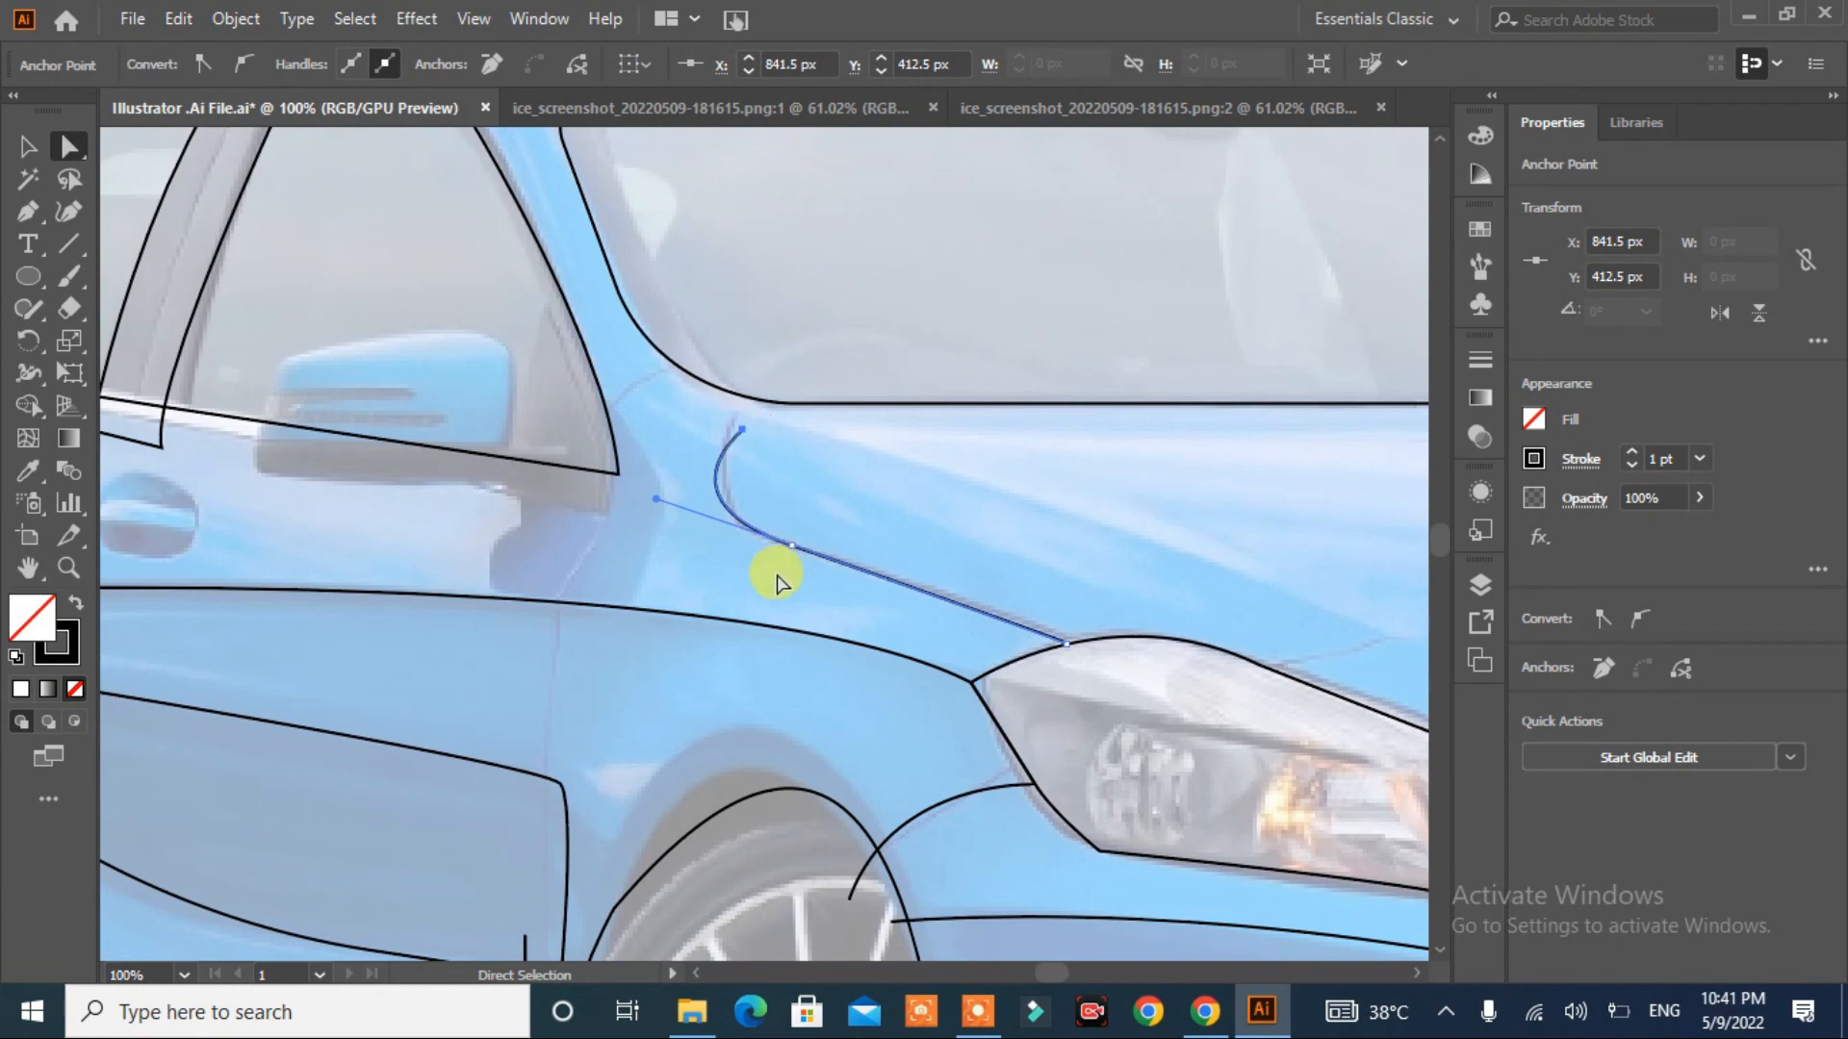
{"action": "left_click_drag", "start_coordinate": [741, 435], "coordinate": [732, 409]}
{"action": "left_click_drag", "start_coordinate": [679, 503], "coordinate": [686, 534]}
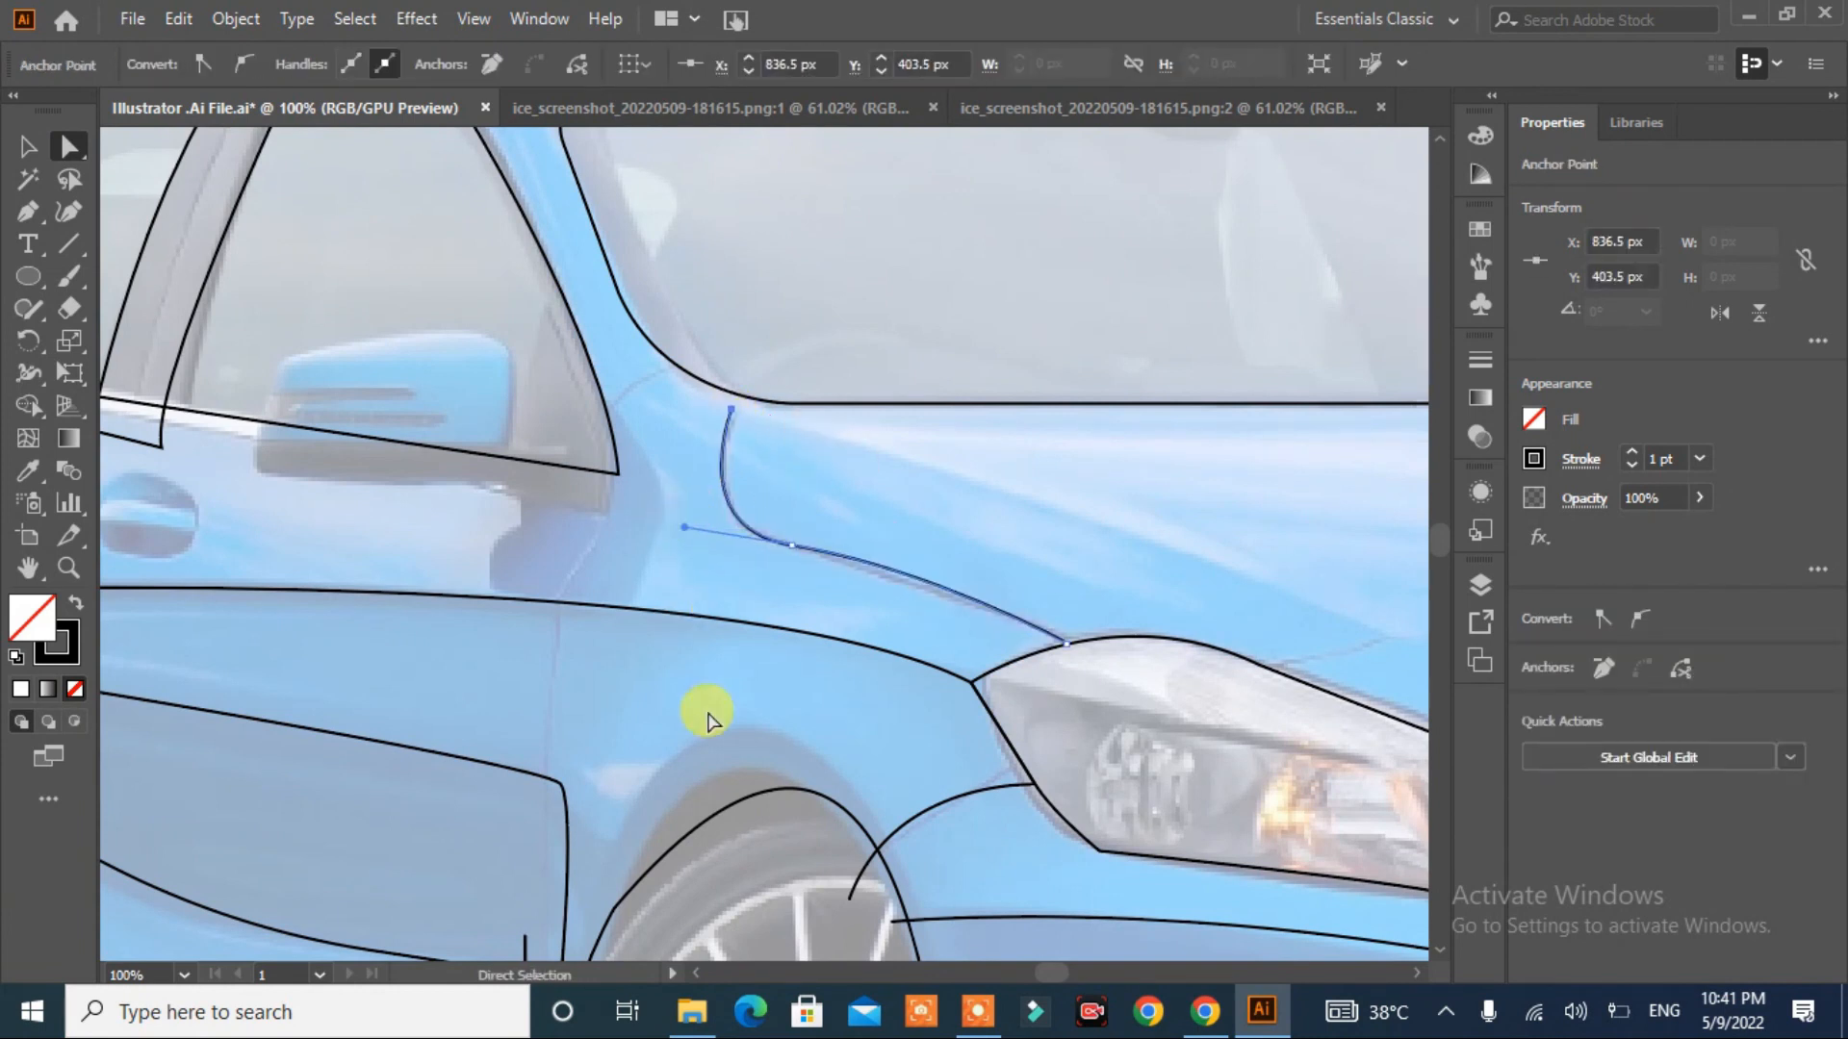
- Extend the hood edge curve at both ends, up to the windscreen outline and into the near headlight outline
{"action": "key", "text": "p"}
{"action": "left_click", "coordinate": [747, 369]}
{"action": "key", "text": "Escape"}
{"action": "left_click", "coordinate": [1066, 643]}
- Draw a short open line from the windscreen's far lower corner to the body outline at the far mirror
{"action": "left_click_drag", "start_coordinate": [1192, 701], "coordinate": [411, 496]}
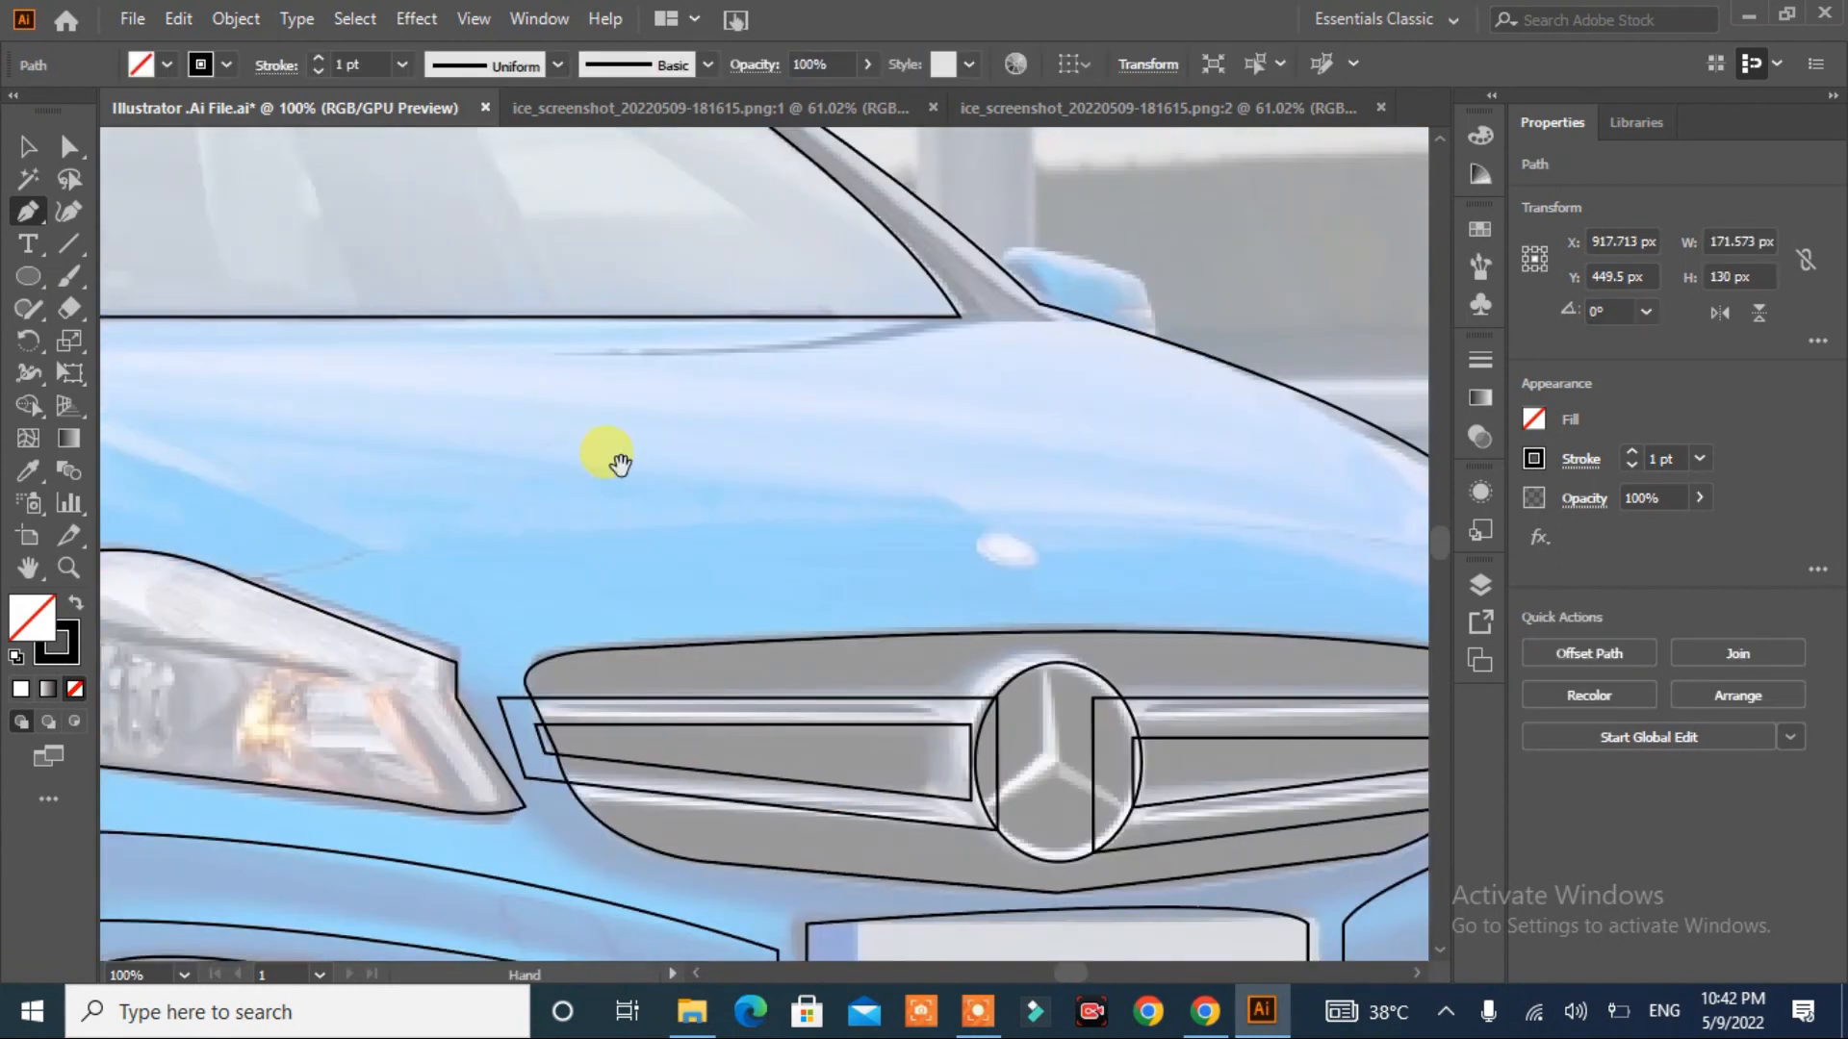
{"action": "left_click", "coordinate": [921, 304]}
{"action": "left_click", "coordinate": [1133, 315]}
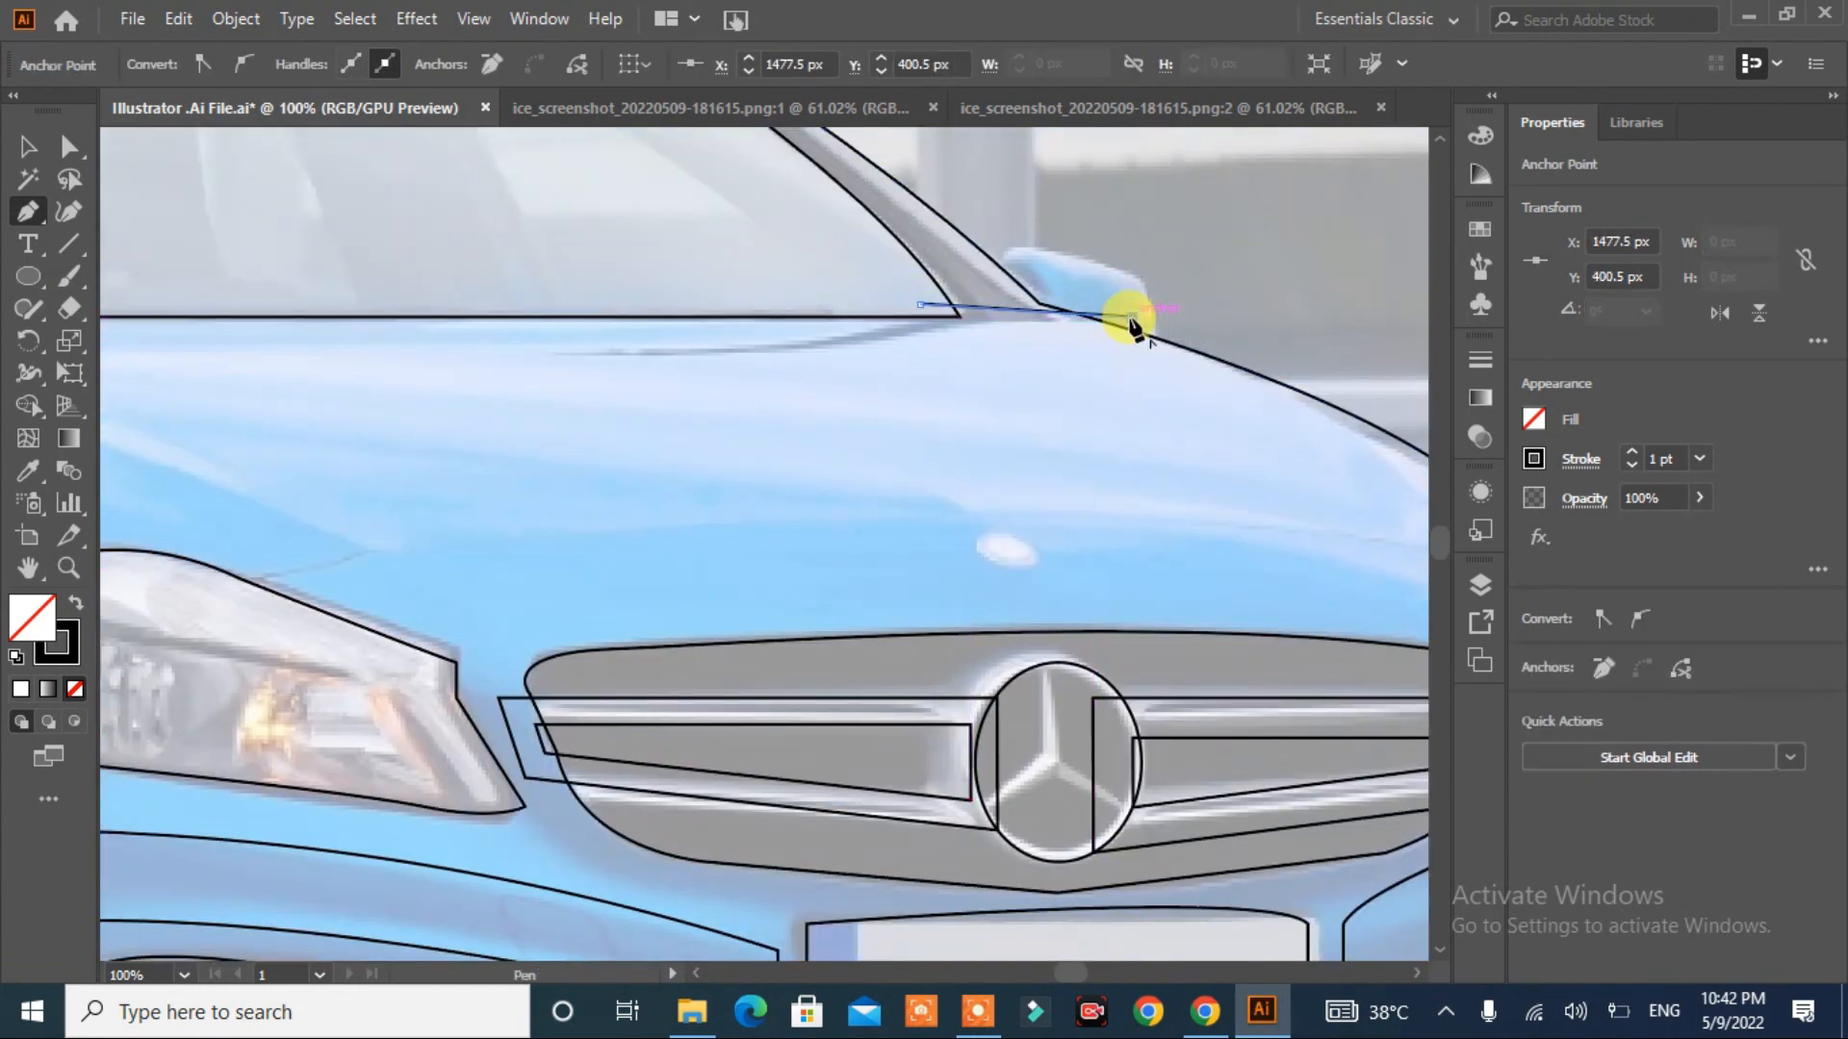
{"action": "key", "text": "ctrl+z"}
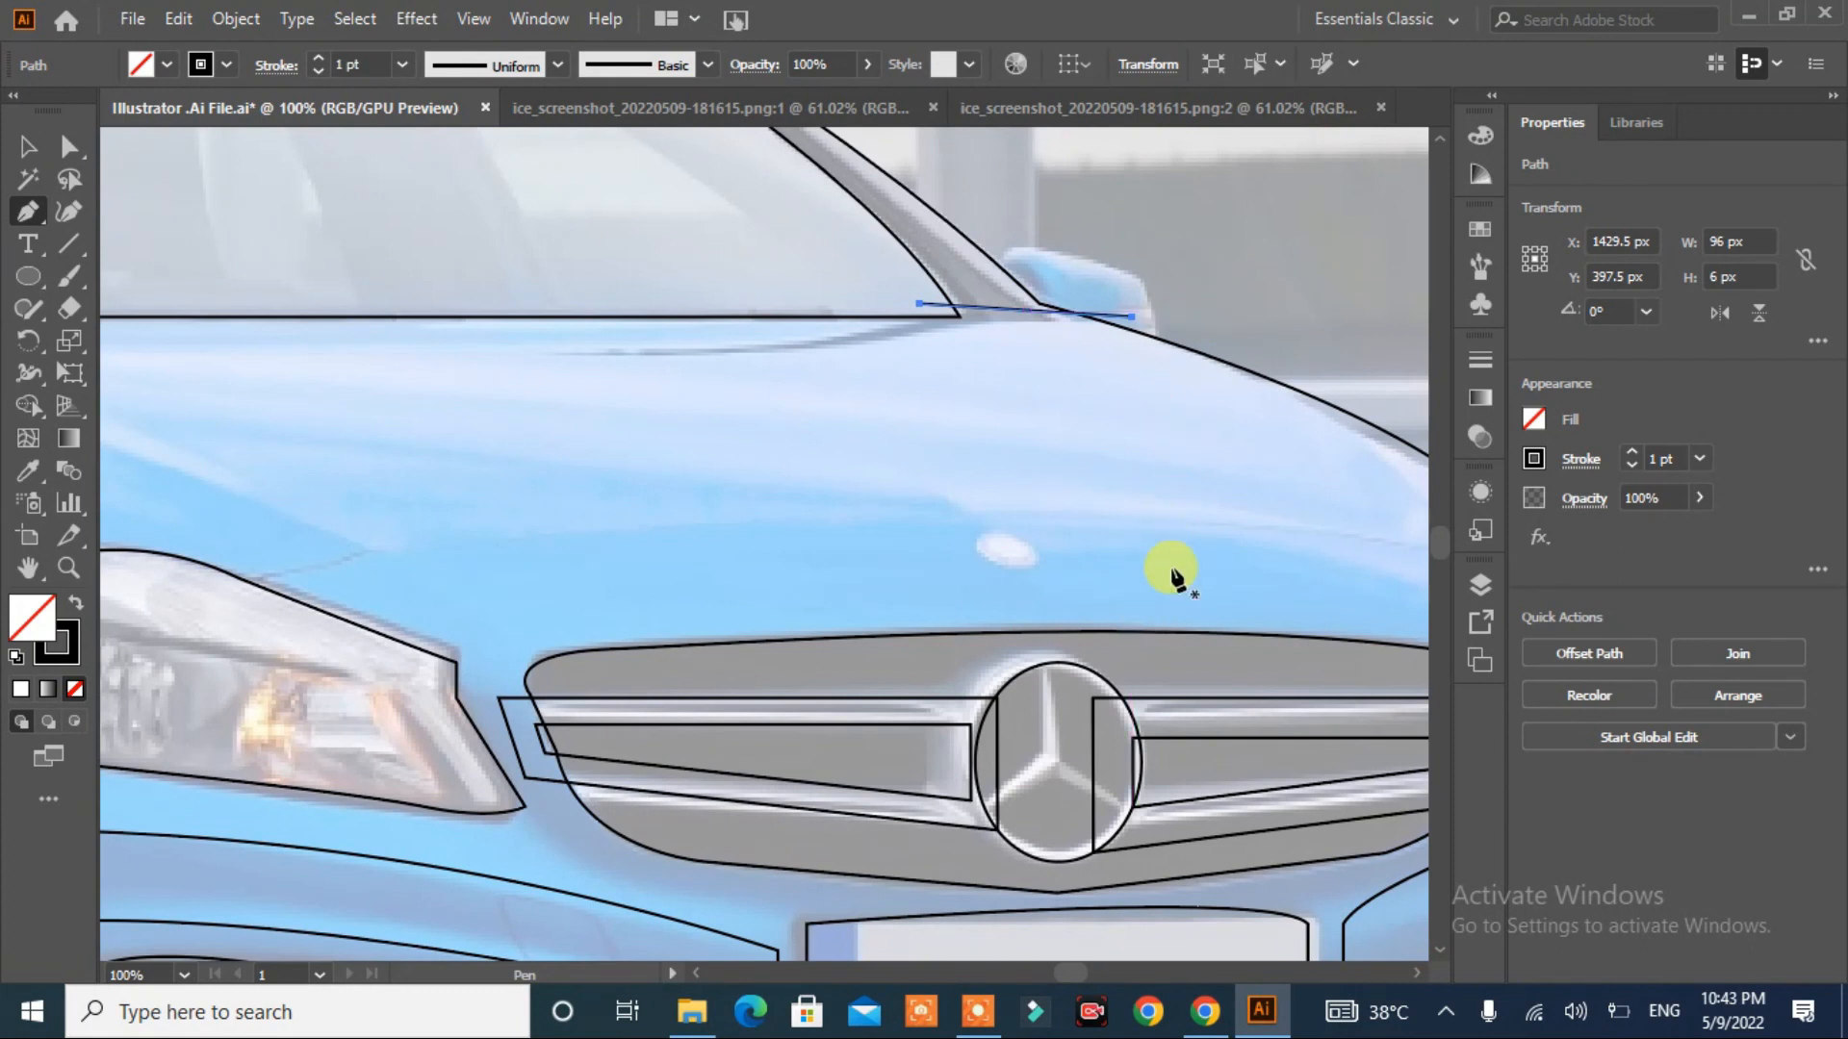
- Adjust the door pillar strip between the side windows by moving its front lower and front upper anchors
{"action": "left_click_drag", "start_coordinate": [796, 446], "coordinate": [1094, 671]}
{"action": "left_click_drag", "start_coordinate": [289, 590], "coordinate": [843, 655]}
{"action": "left_click_drag", "start_coordinate": [775, 769], "coordinate": [807, 746]}
{"action": "left_click_drag", "start_coordinate": [931, 349], "coordinate": [922, 348]}
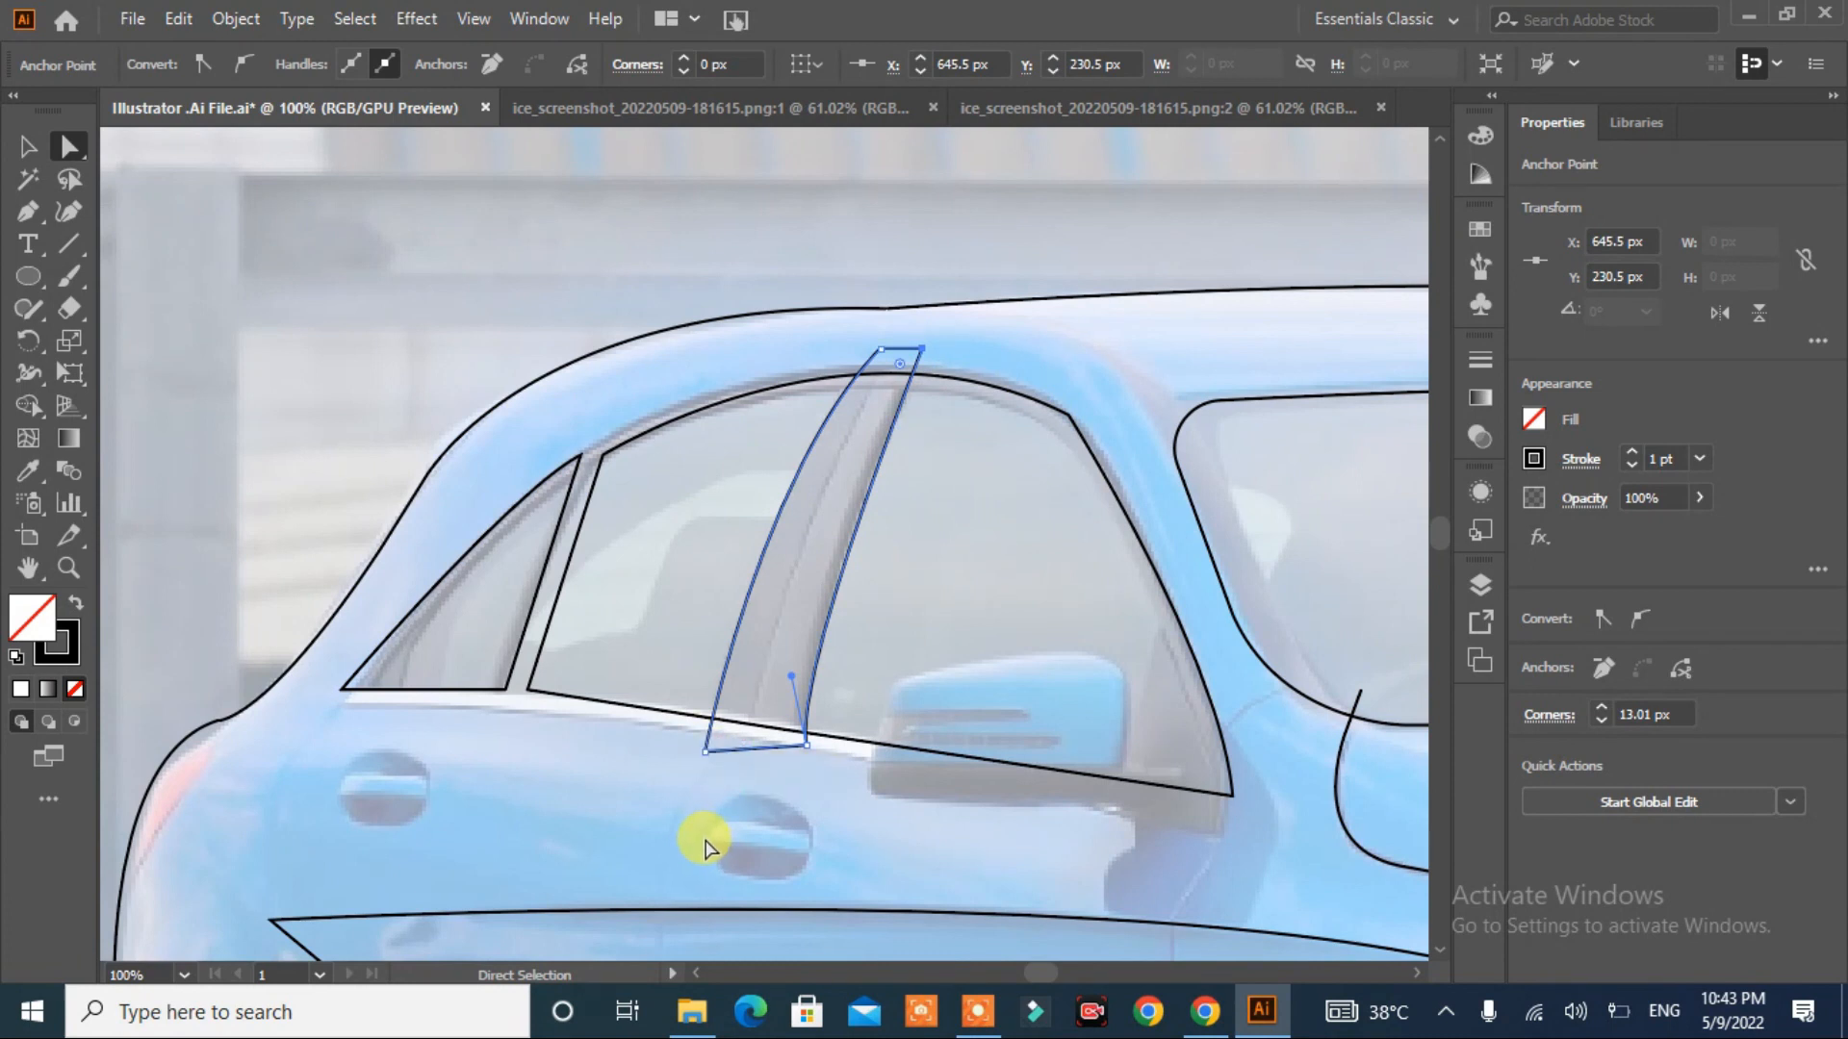
- Trace a narrow closed strip over the pillar between the small rear quarter window and the rear door window
{"action": "key", "text": "p"}
{"action": "left_click", "coordinate": [580, 443]}
{"action": "left_click", "coordinate": [490, 719]}
{"action": "left_click", "coordinate": [535, 720]}
{"action": "mouse_move", "coordinate": [629, 413]}
{"action": "left_mouse_down"}
{"action": "mouse_move", "coordinate": [703, 323]}
{"action": "mouse_move", "coordinate": [681, 309]}
{"action": "left_mouse_up"}
{"action": "key", "text": "ctrl+z"}
{"action": "key", "text": "ctrl+z"}
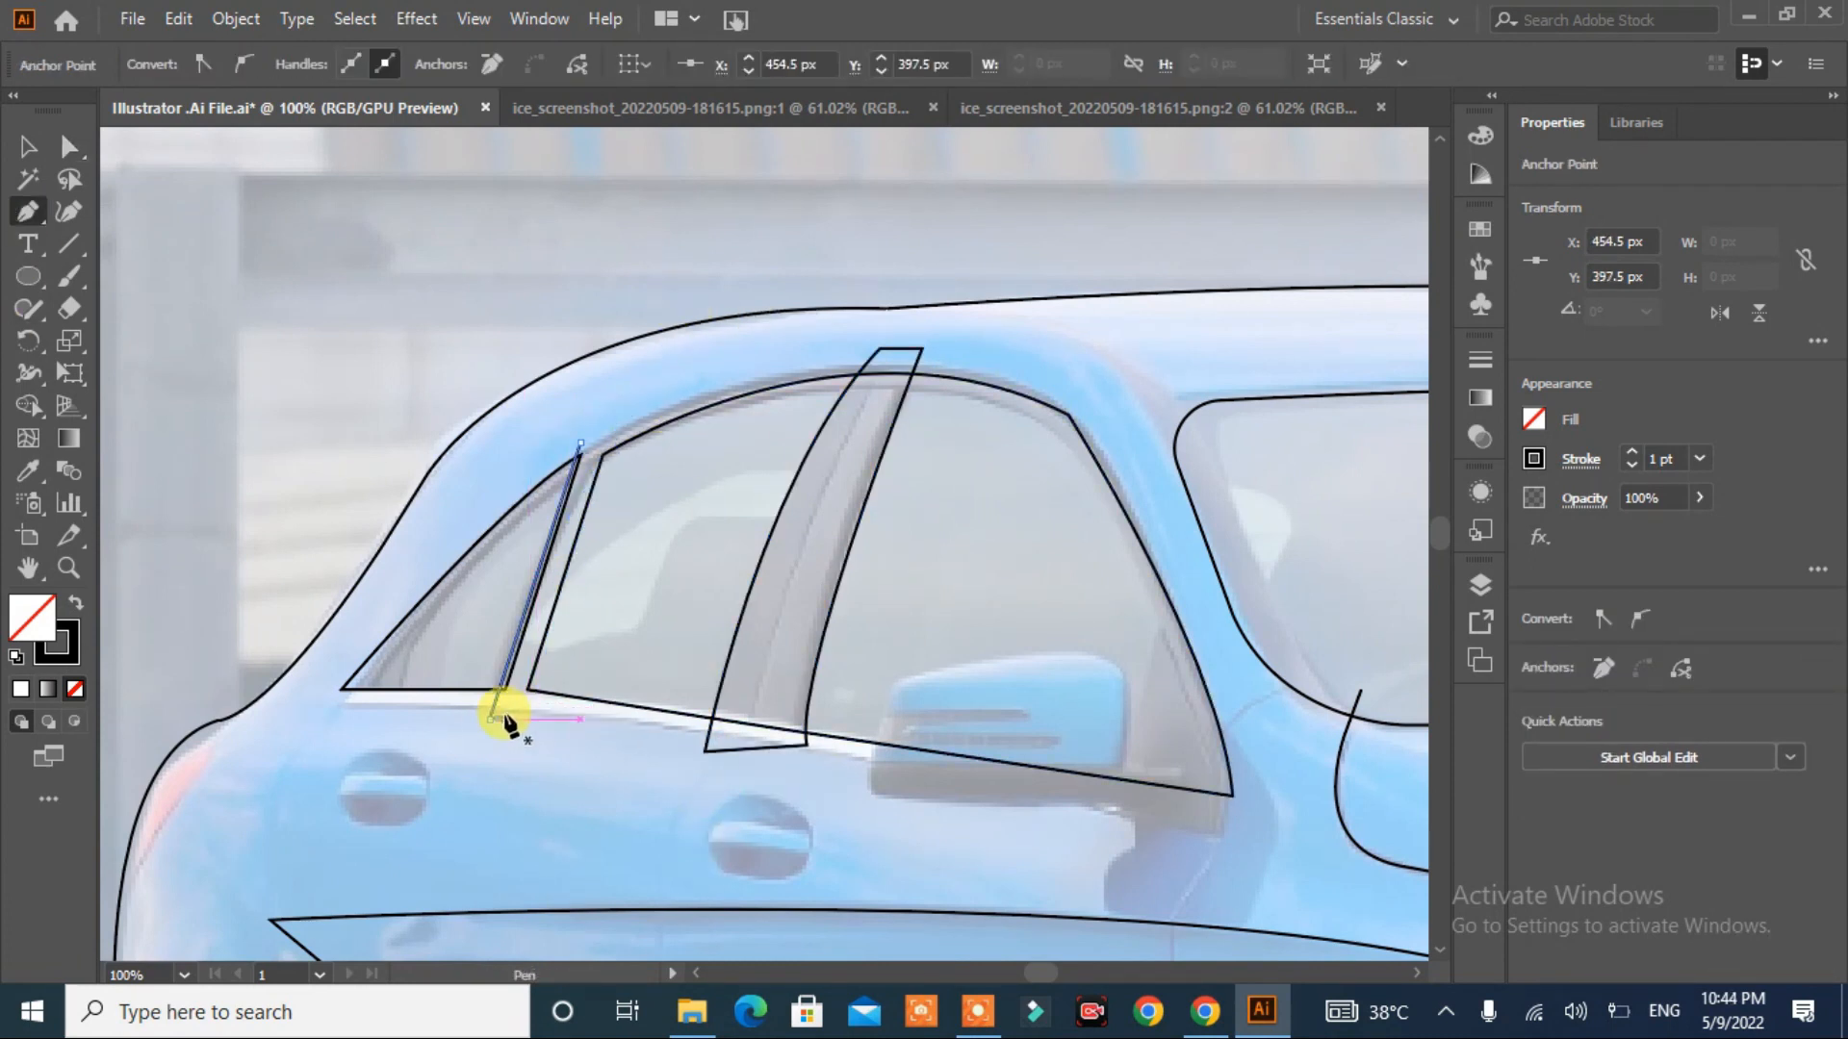
{"action": "left_click", "coordinate": [520, 719]}
{"action": "left_click", "coordinate": [616, 430]}
{"action": "left_click", "coordinate": [581, 443]}
- Trace a closed outer frame around all the side windows, slightly outside the existing window outlines
{"action": "left_click", "coordinate": [29, 151]}
{"action": "left_click", "coordinate": [27, 211]}
{"action": "left_click", "coordinate": [327, 688]}
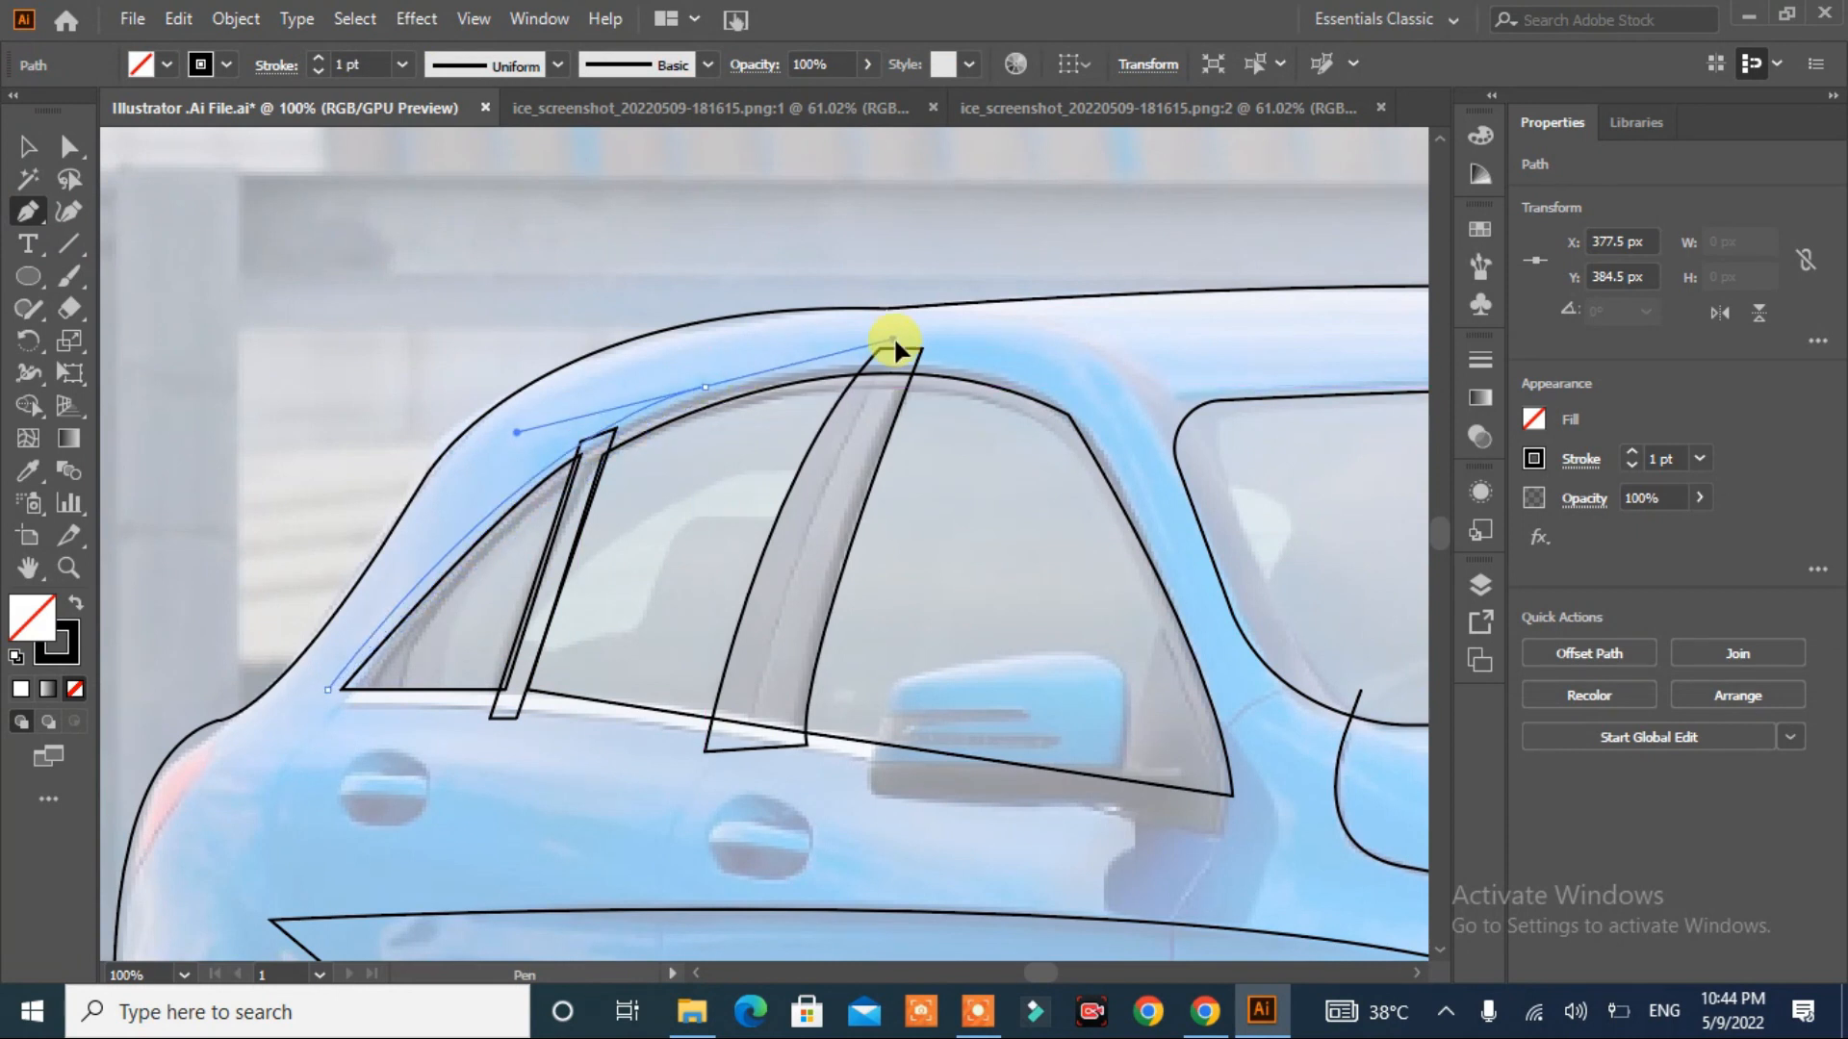
{"action": "left_click_drag", "start_coordinate": [886, 339], "coordinate": [886, 339]}
{"action": "left_click_drag", "start_coordinate": [1124, 438], "coordinate": [1125, 438]}
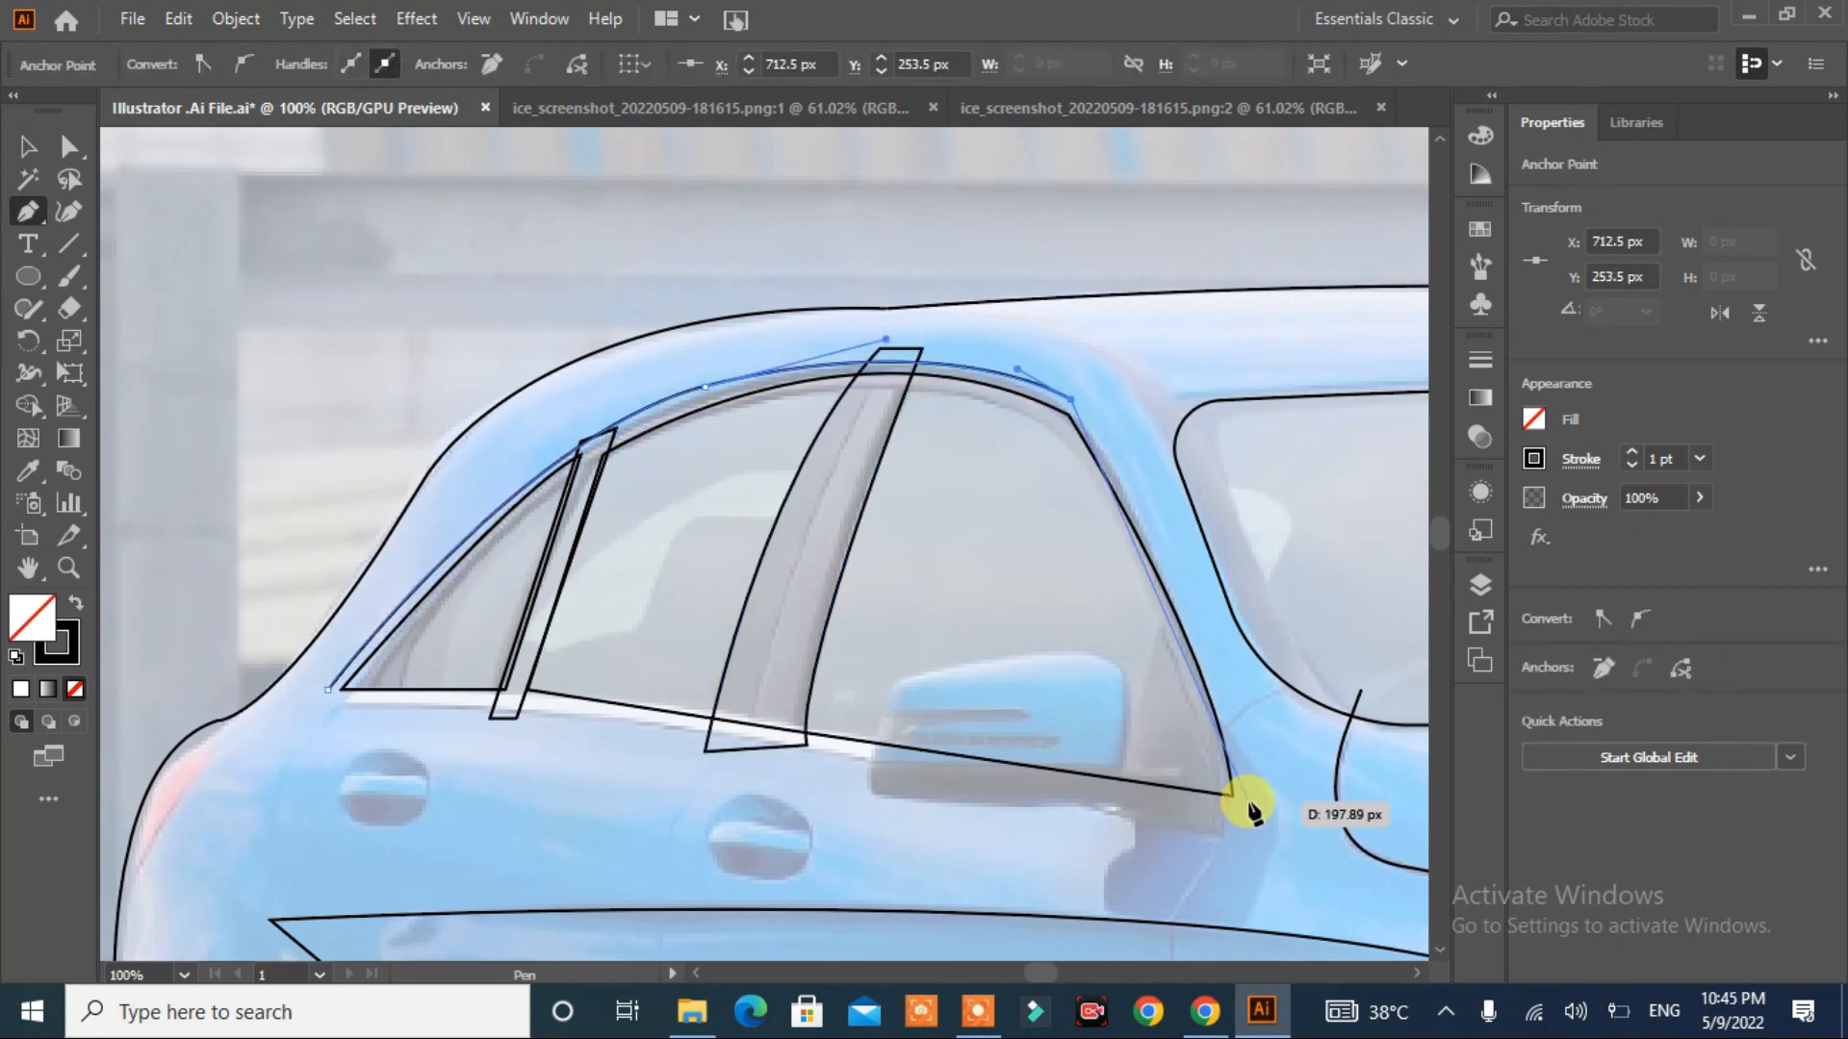
{"action": "left_click_drag", "start_coordinate": [1250, 816], "coordinate": [1215, 237]}
{"action": "scroll", "coordinate": [1215, 237], "scroll_direction": "up", "scroll_amount": 4}
{"action": "left_click", "coordinate": [1249, 654]}
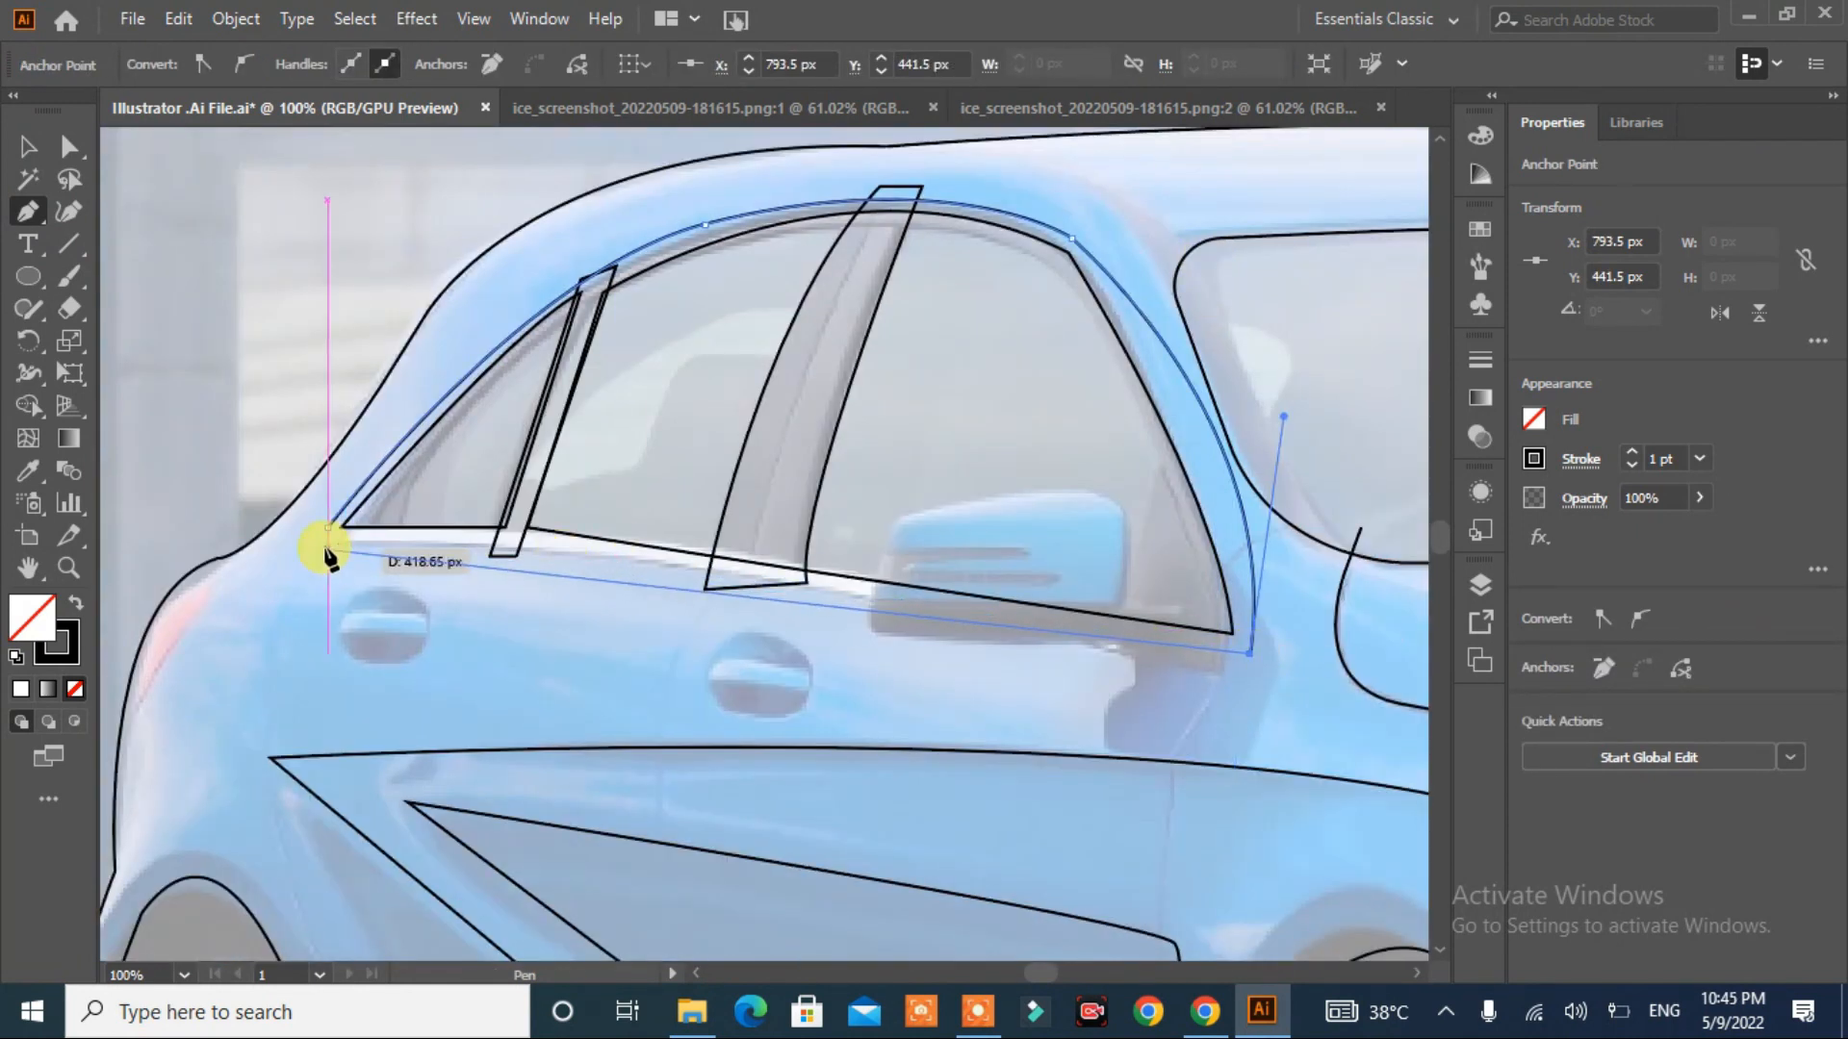
{"action": "left_click_drag", "start_coordinate": [329, 528], "coordinate": [326, 536]}
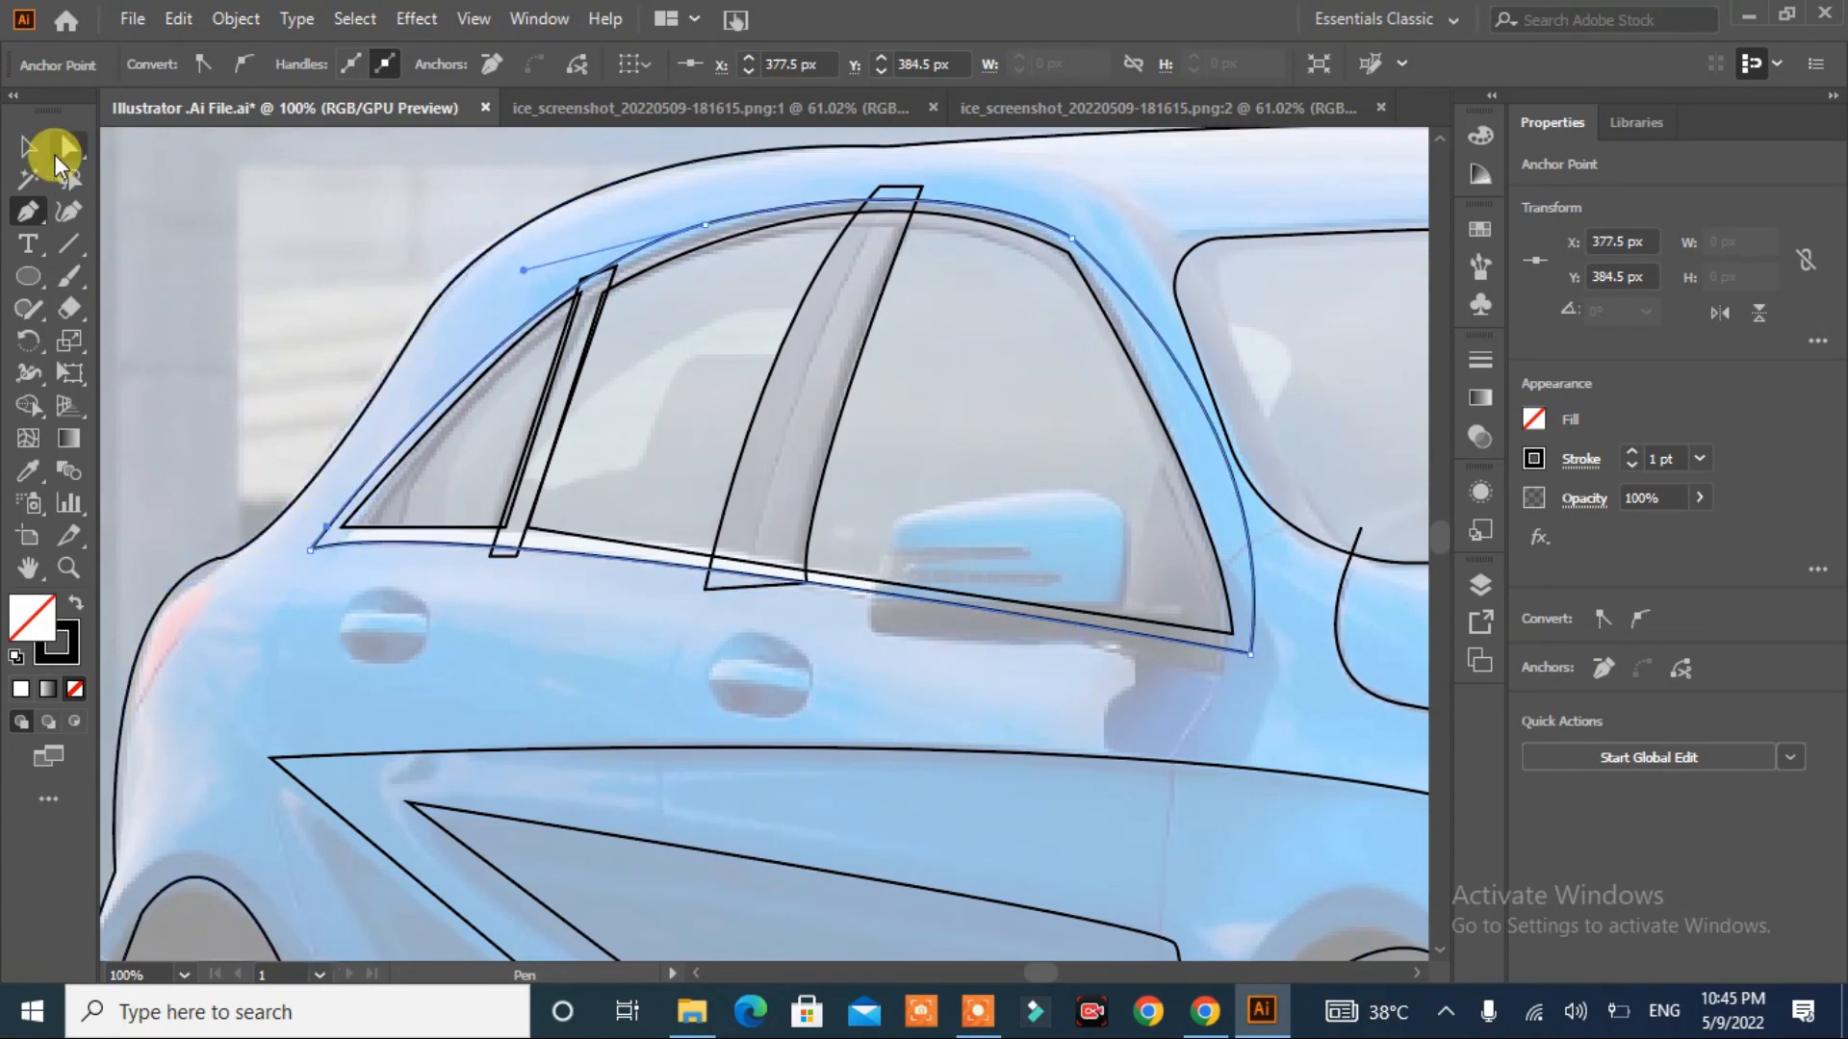
- Adjust the direction handle at the window frame's front lower corner to follow the front window edge
{"action": "left_click", "coordinate": [68, 147]}
{"action": "left_click", "coordinate": [1293, 669]}
{"action": "left_click", "coordinate": [1249, 655]}
{"action": "left_click_drag", "start_coordinate": [1272, 452], "coordinate": [1232, 493]}
- Draw ellipses over both door handle recesses and trace a closed handle shape across each one
{"action": "left_click", "coordinate": [28, 281]}
{"action": "mouse_move", "coordinate": [333, 587]}
{"action": "left_mouse_down"}
{"action": "mouse_move", "coordinate": [433, 673]}
{"action": "mouse_move", "coordinate": [438, 654]}
{"action": "mouse_move", "coordinate": [775, 674]}
{"action": "left_mouse_up"}
{"action": "left_click", "coordinate": [29, 210]}
{"action": "left_click", "coordinate": [332, 611]}
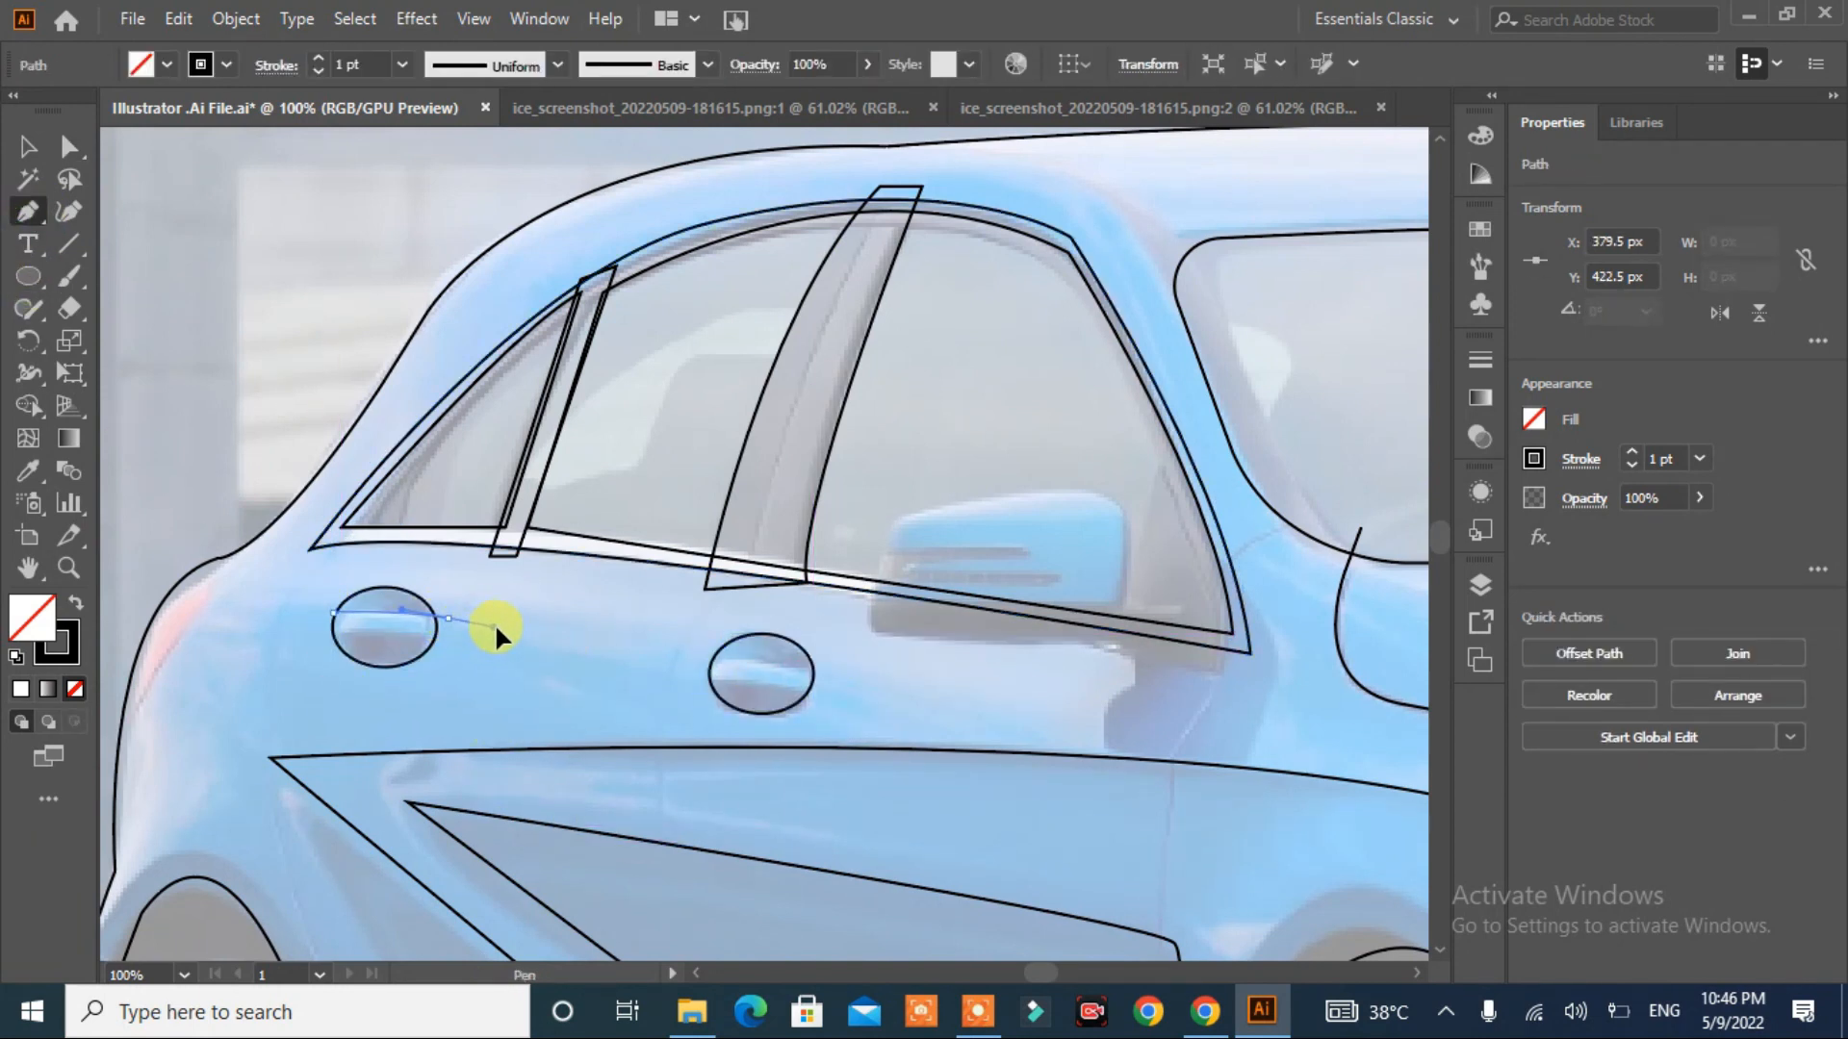
{"action": "left_click_drag", "start_coordinate": [479, 622], "coordinate": [460, 654]}
{"action": "left_click_drag", "start_coordinate": [274, 644], "coordinate": [258, 646]}
{"action": "left_click", "coordinate": [333, 611]}
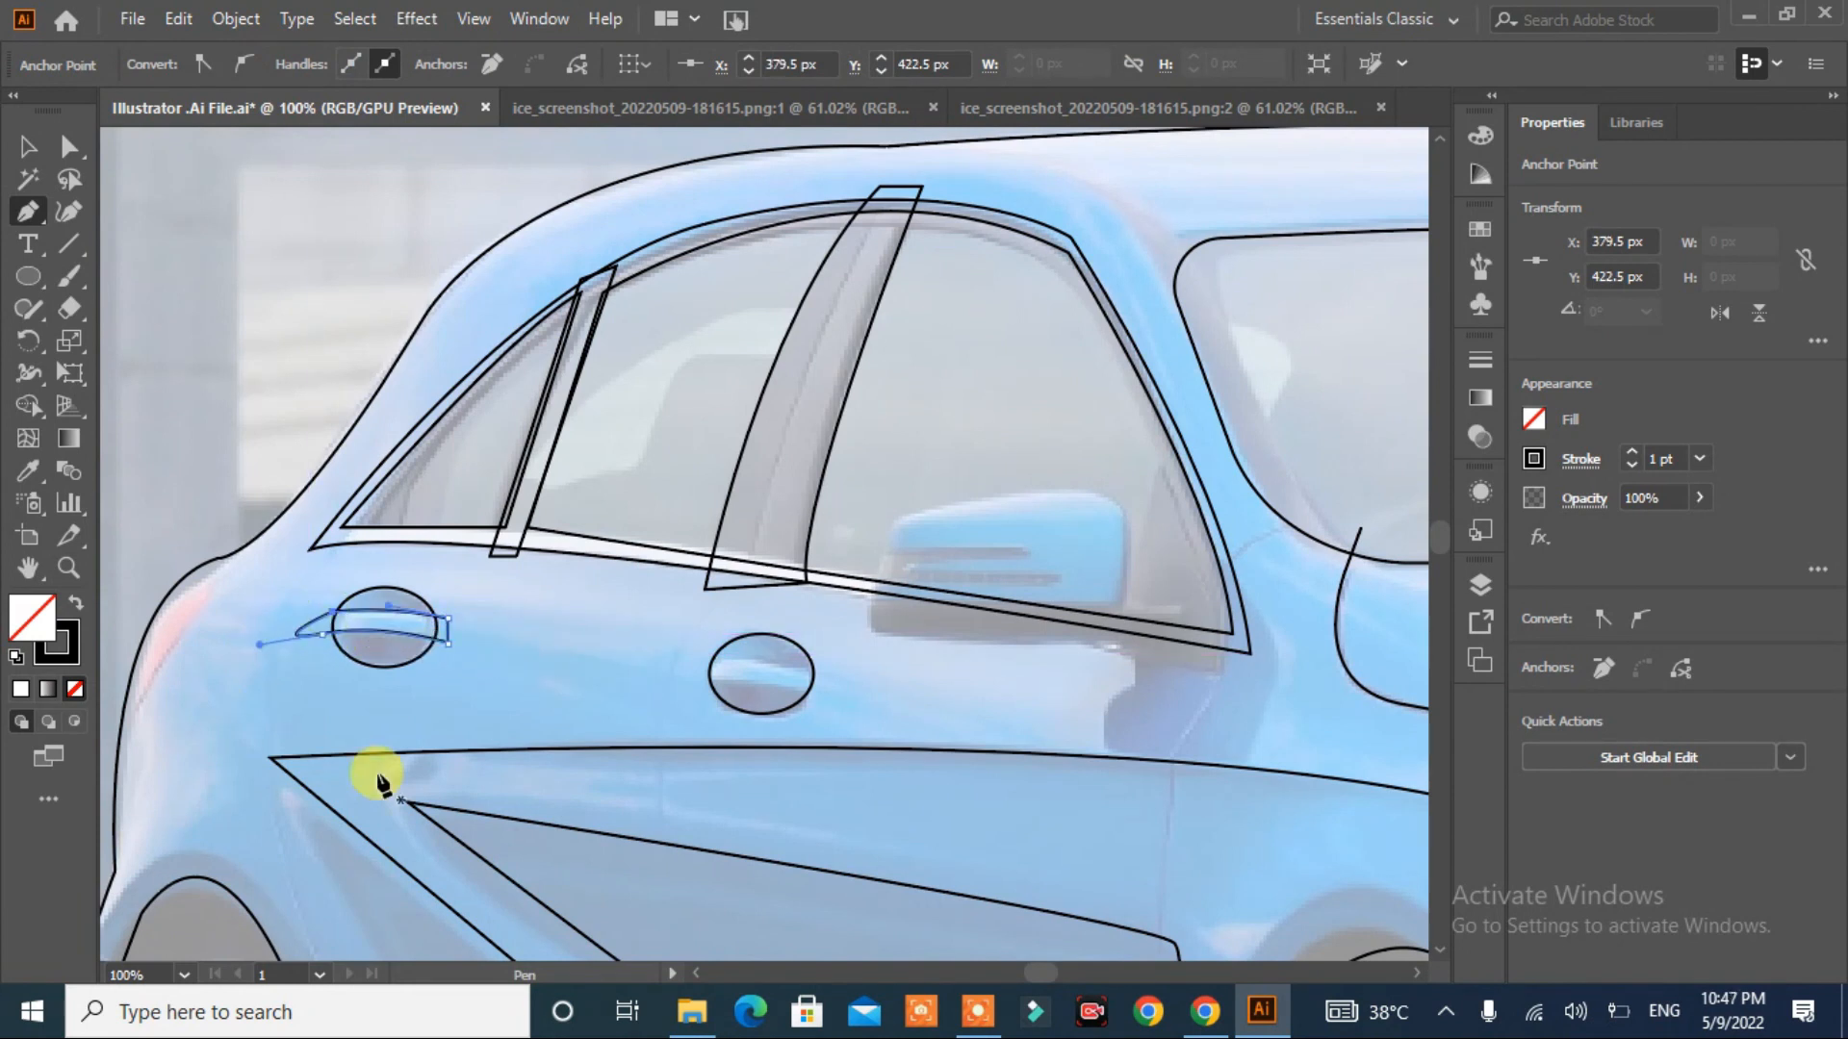
{"action": "left_click", "coordinate": [188, 889], "text": "ctrl"}
{"action": "left_click", "coordinate": [704, 661]}
{"action": "left_click_drag", "start_coordinate": [757, 677], "coordinate": [707, 673]}
- Trace a closed outline around the near side mirror and its mount at the window corner
{"action": "scroll", "coordinate": [742, 693], "scroll_direction": "down", "scroll_amount": 2}
{"action": "left_click", "coordinate": [1218, 608]}
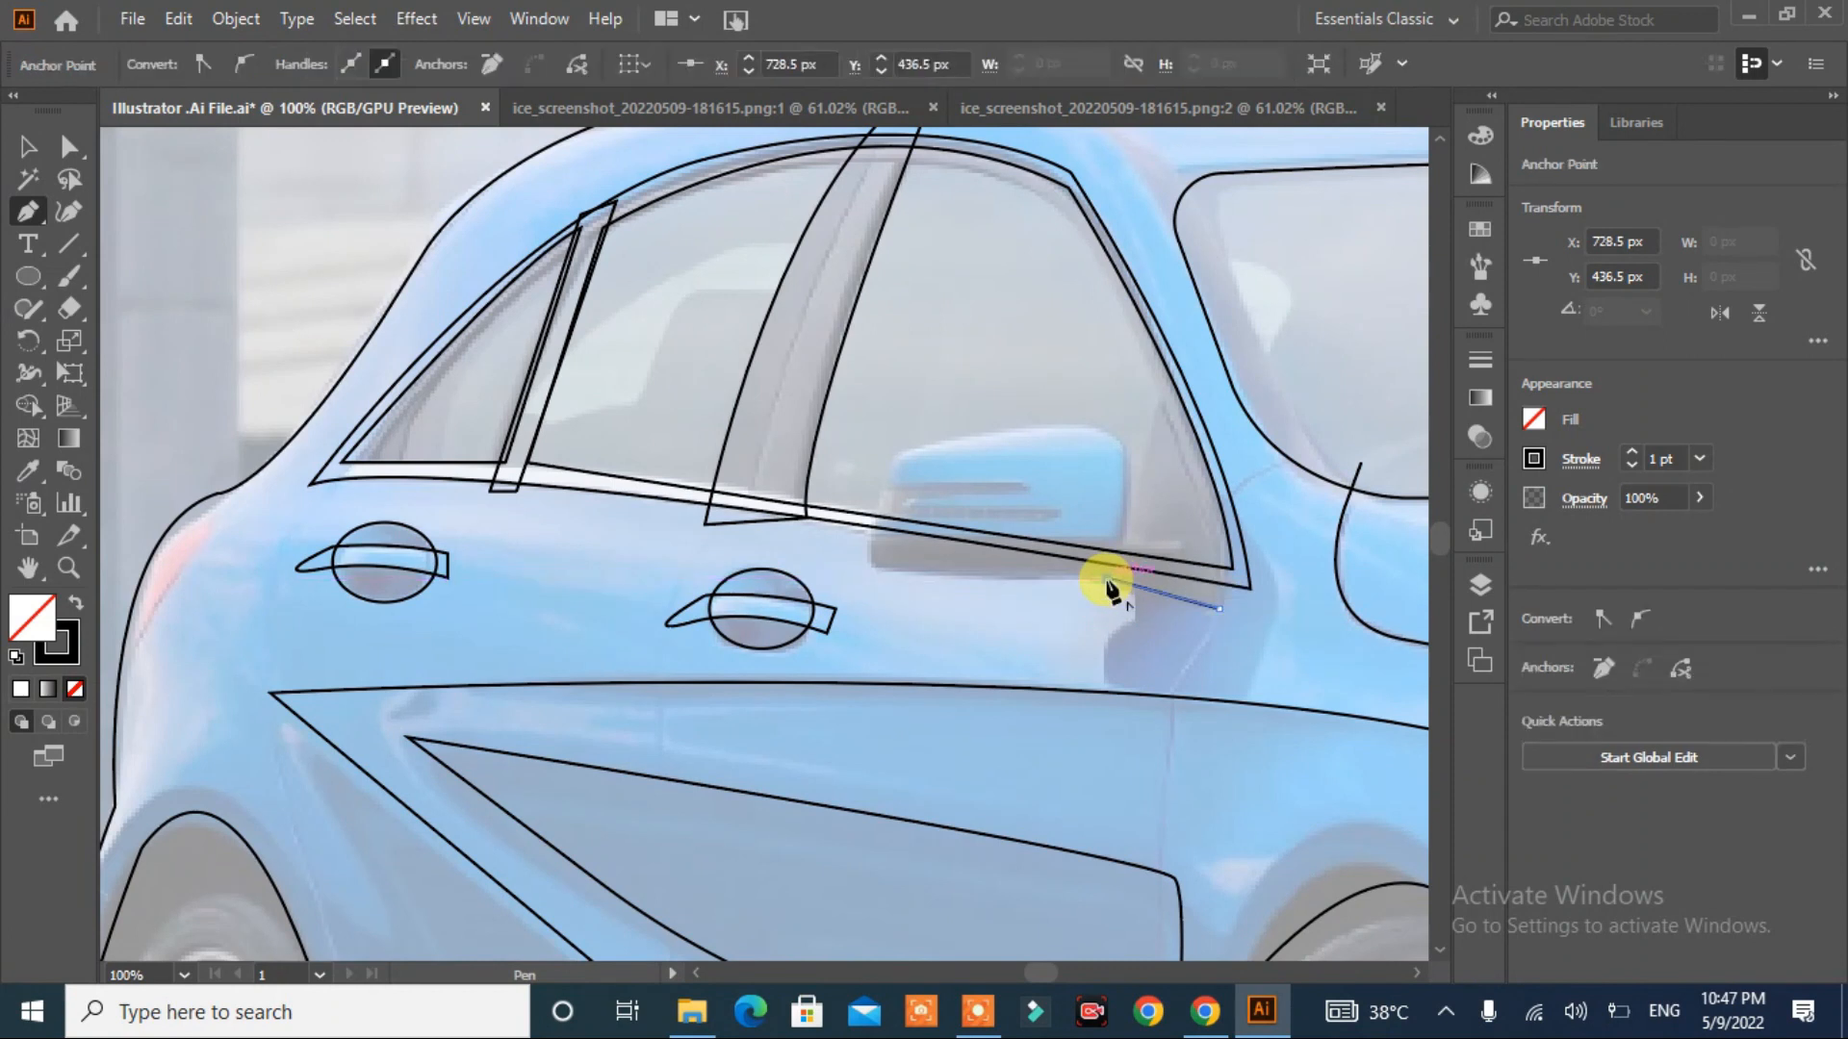
{"action": "left_click", "coordinate": [1123, 538]}
{"action": "left_click", "coordinate": [1232, 553]}
{"action": "left_click", "coordinate": [1219, 608]}
- Draw two thin closed slat shapes, one above the other, across the near side mirror
{"action": "left_click", "coordinate": [857, 482]}
{"action": "left_click", "coordinate": [1046, 483]}
{"action": "left_click", "coordinate": [1028, 500]}
{"action": "left_click", "coordinate": [856, 506]}
{"action": "left_click", "coordinate": [1063, 507]}
{"action": "left_click", "coordinate": [1045, 525]}
{"action": "left_click", "coordinate": [850, 525]}
{"action": "left_click", "coordinate": [857, 507]}
- Round the mirror outline's upper and lower rear corners, the lower one to about 11.64 px
{"action": "key", "text": "a"}
{"action": "left_click", "coordinate": [899, 444]}
{"action": "left_click_drag", "start_coordinate": [911, 458], "coordinate": [938, 487]}
{"action": "left_click", "coordinate": [857, 570]}
{"action": "left_click_drag", "start_coordinate": [877, 560], "coordinate": [895, 545]}
- Select all the artwork and fill the sculpted inner door panel with black using Shape Builder
{"action": "scroll", "coordinate": [910, 732], "scroll_direction": "down", "scroll_amount": 5}
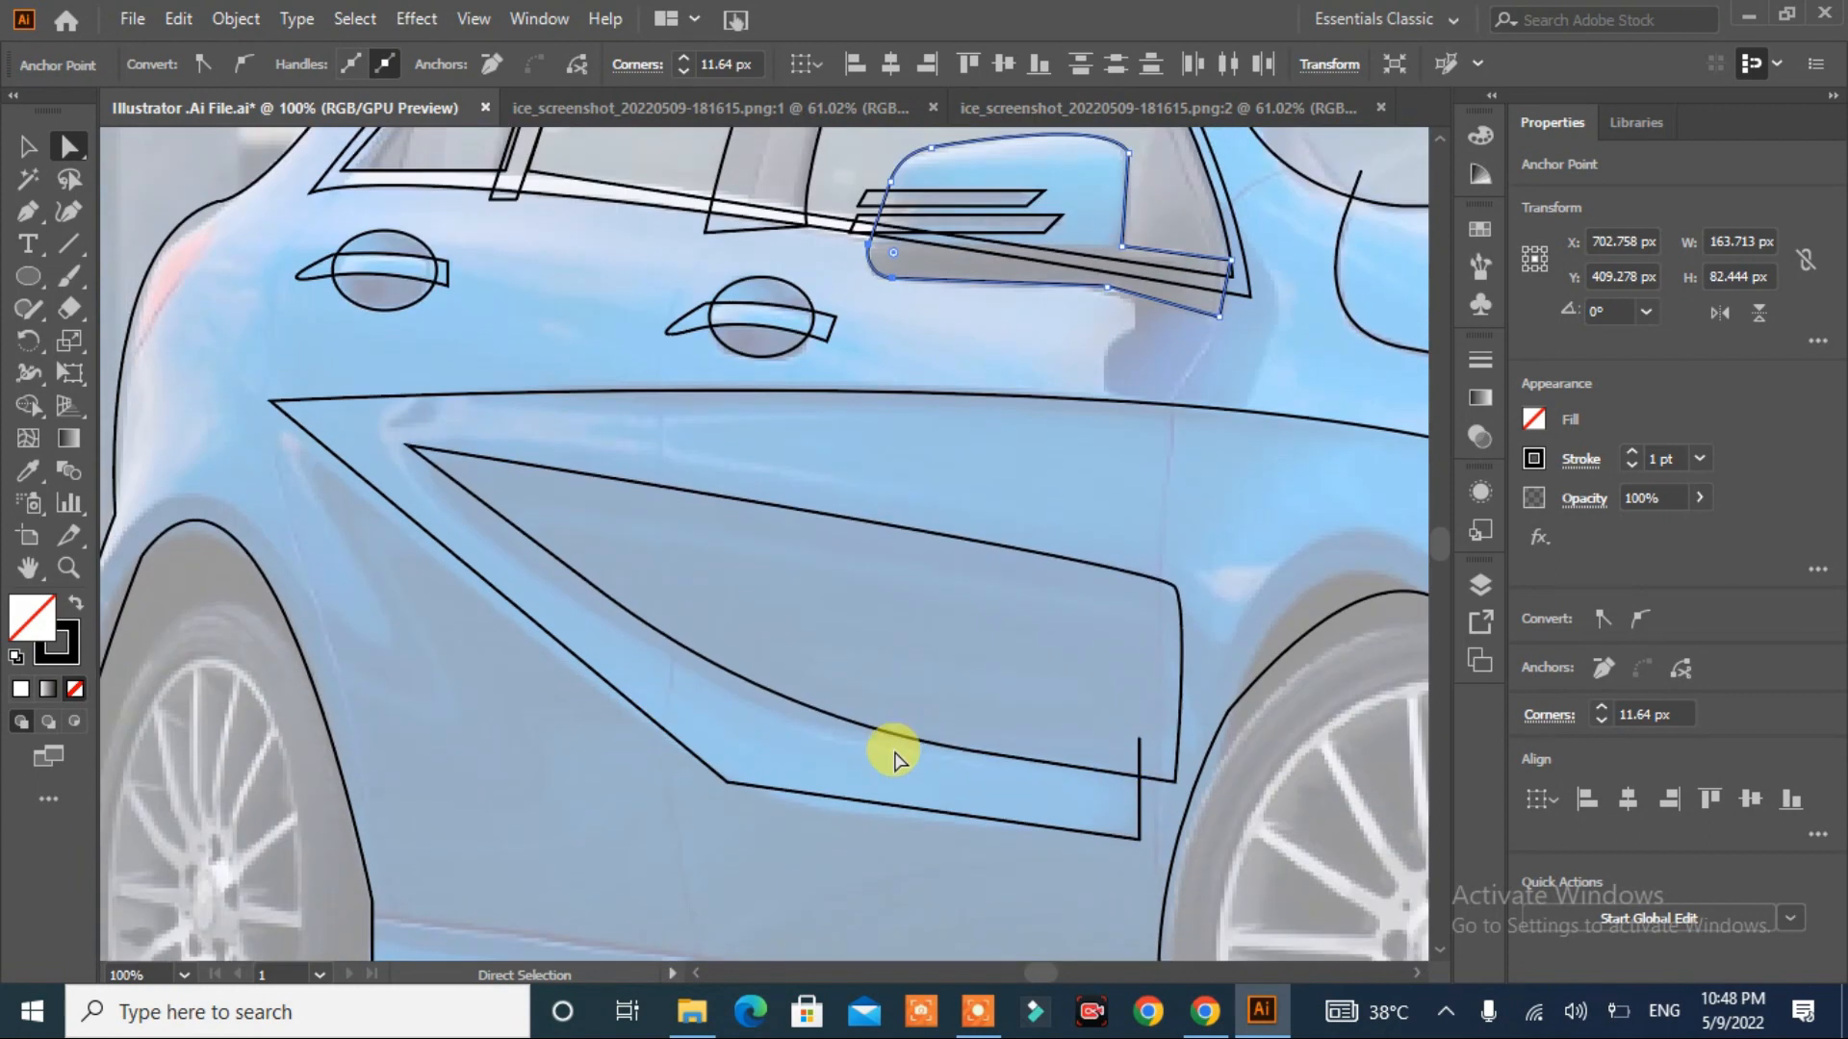
{"action": "key", "text": "ctrl+a"}
{"action": "left_click", "coordinate": [167, 65]}
{"action": "left_click", "coordinate": [77, 114]}
{"action": "key", "text": "ctrl+z"}
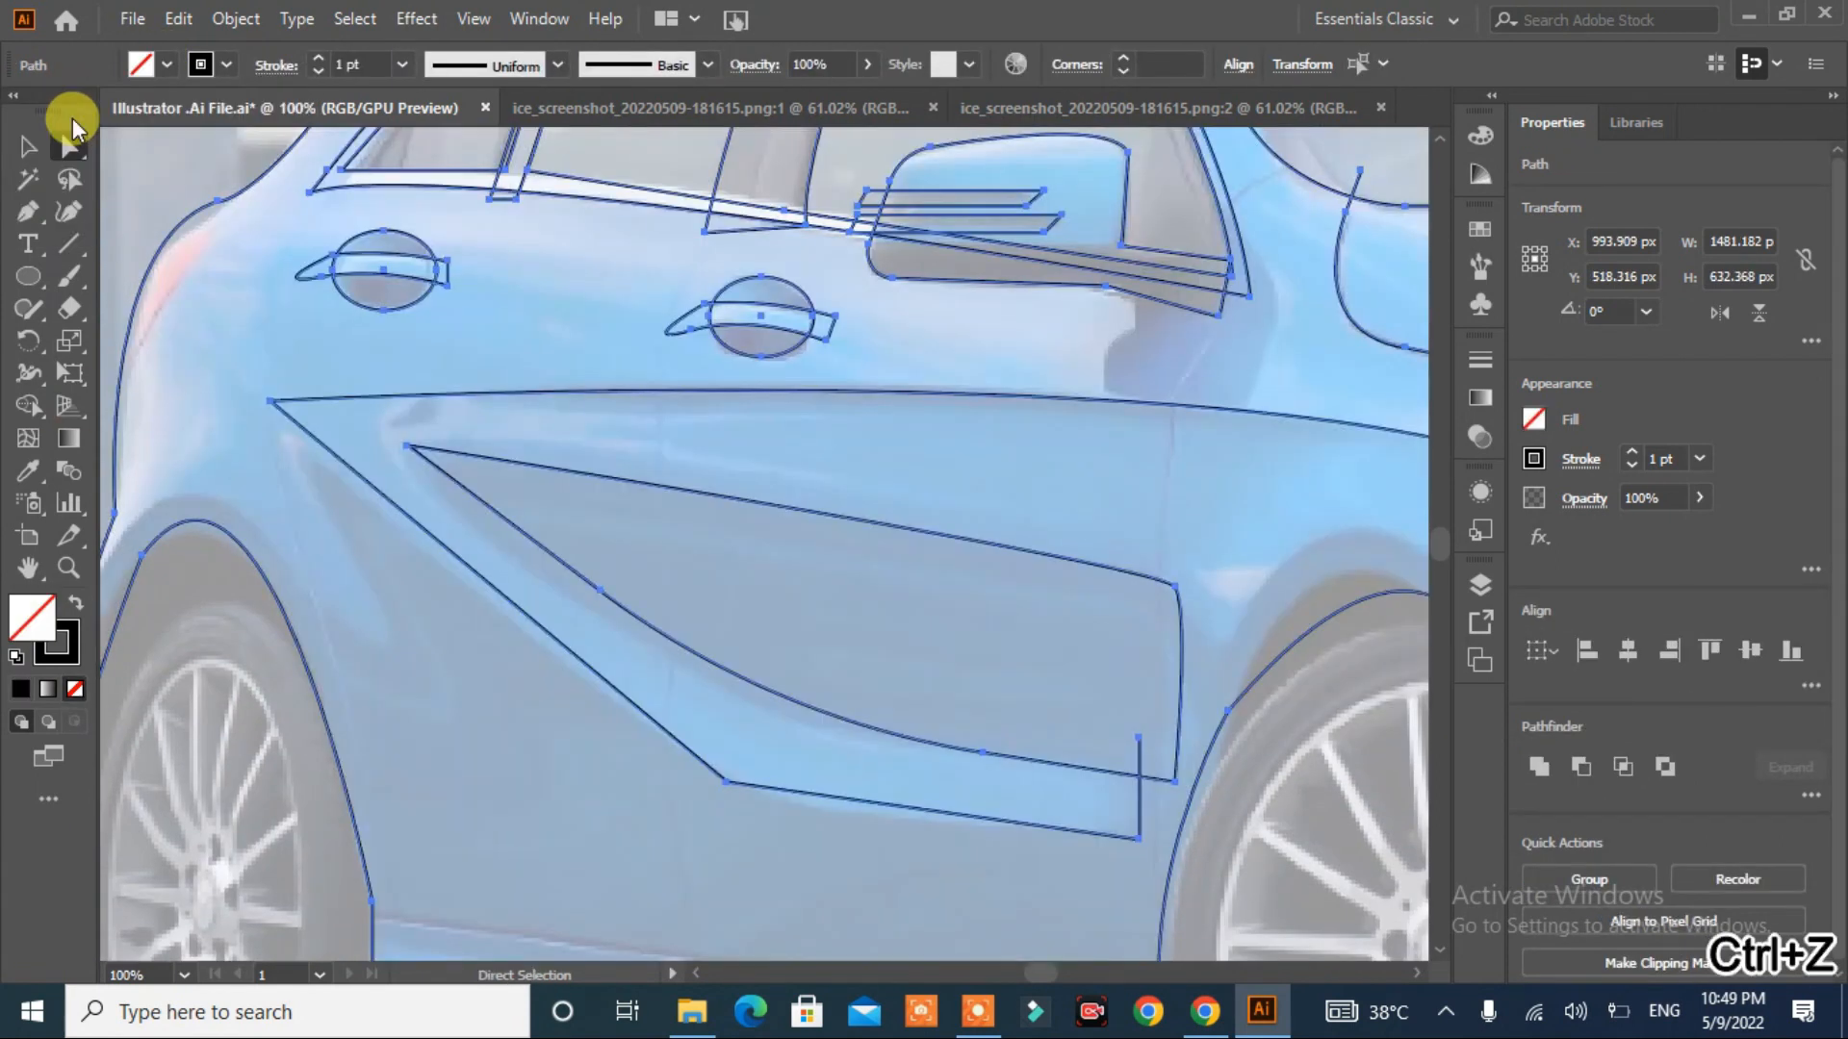
{"action": "key", "text": "shift+m"}
{"action": "left_click", "coordinate": [812, 610]}
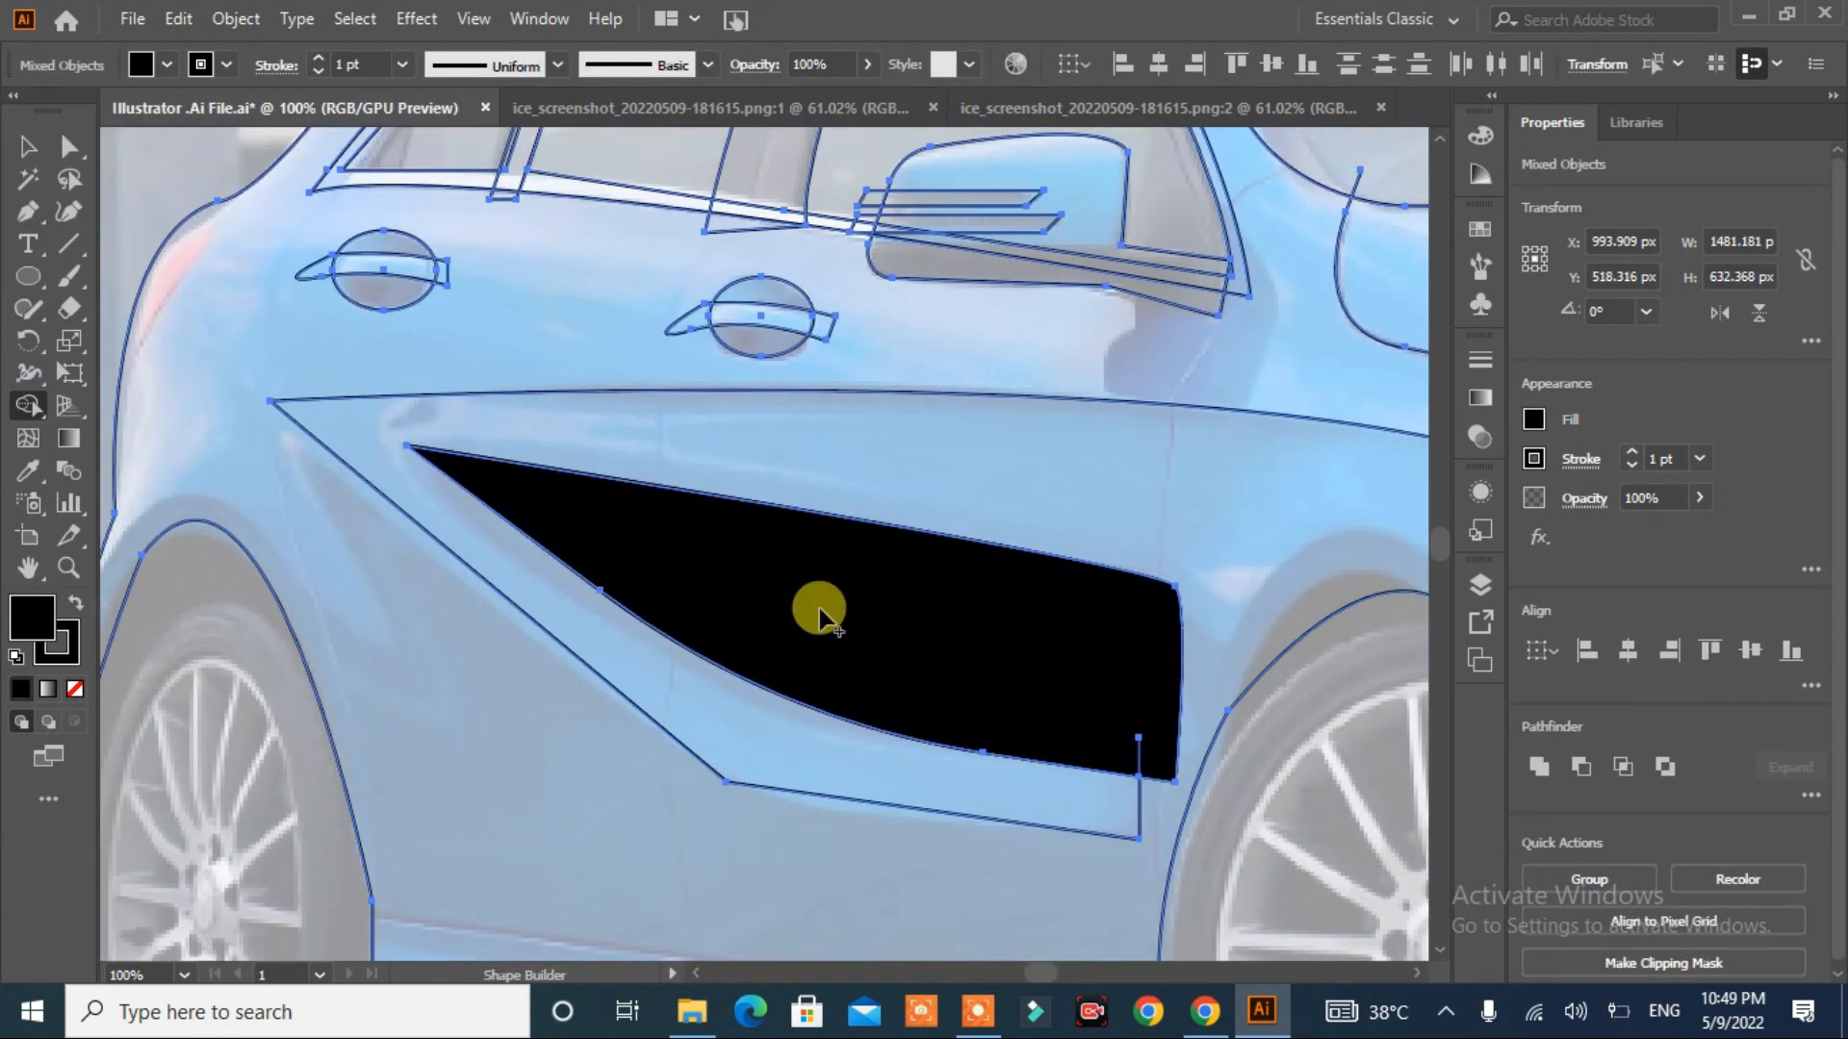
- Fill the car's body side around the inner door panel with the light blue swatch using Shape Builder
{"action": "left_click", "coordinate": [413, 264]}
{"action": "left_click_drag", "start_coordinate": [373, 339], "coordinate": [377, 343]}
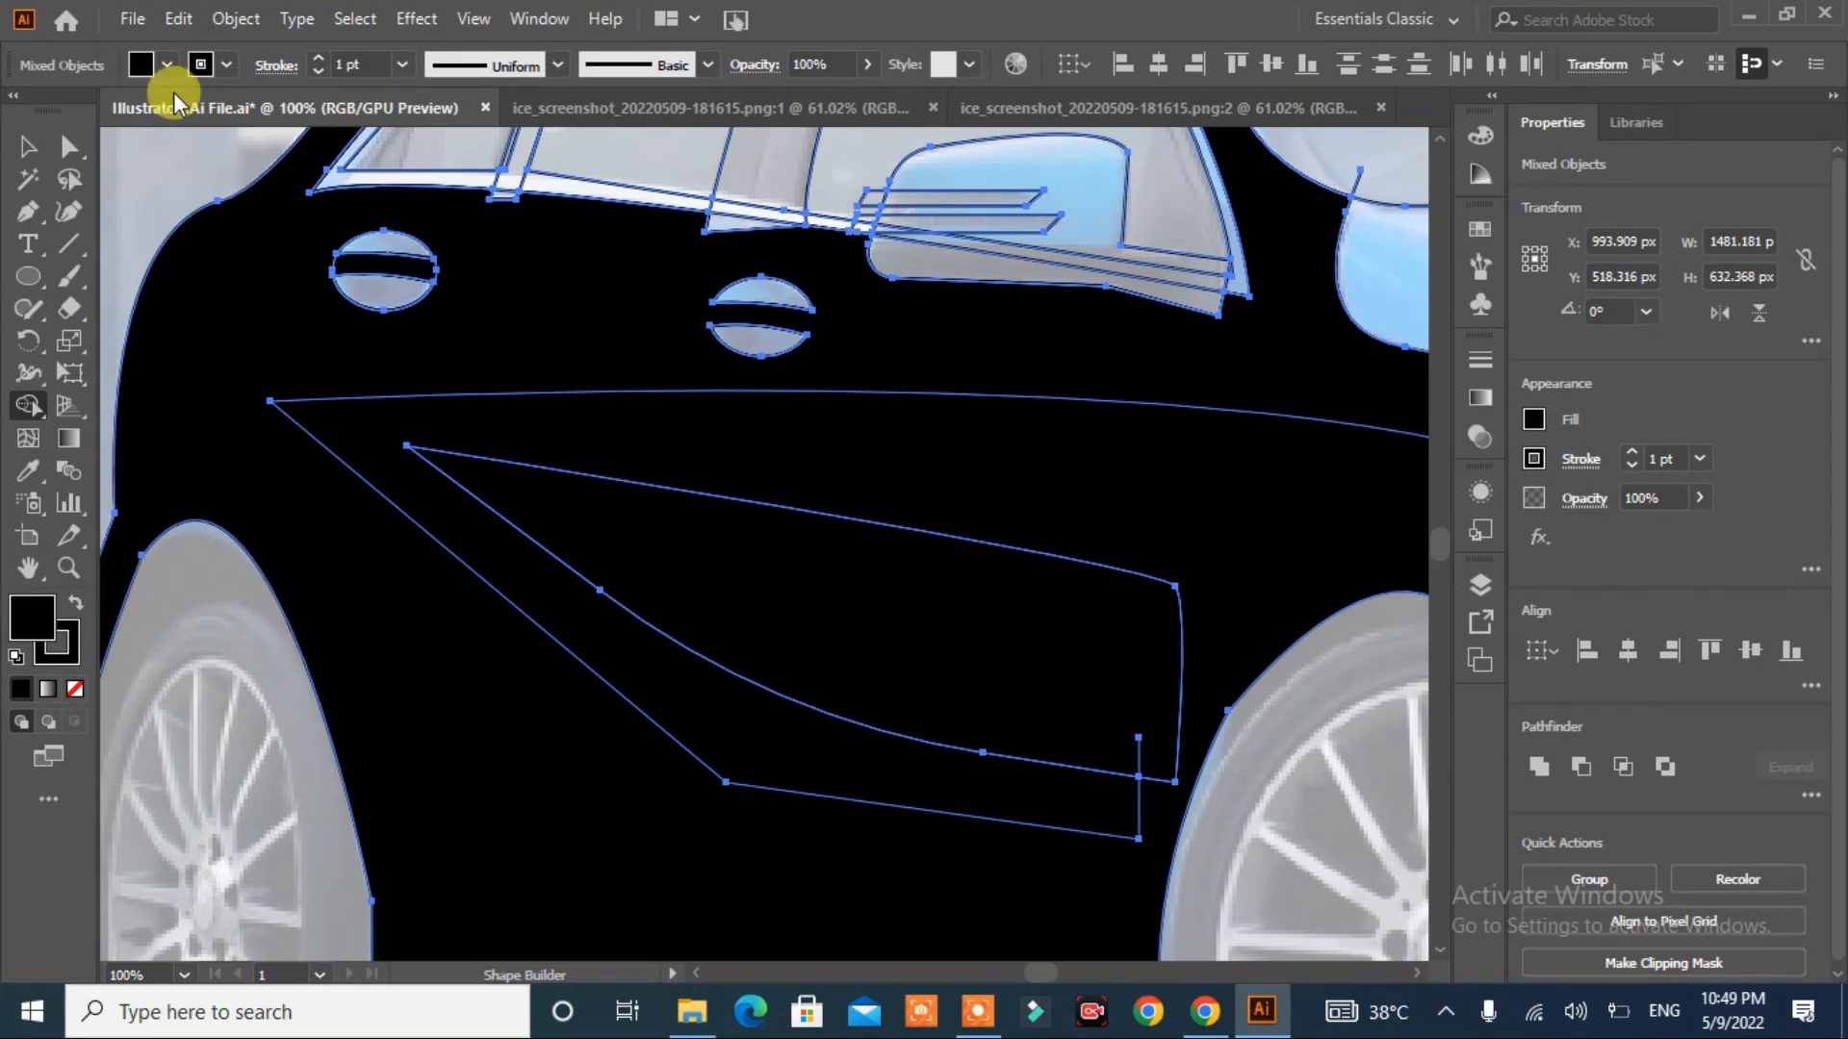
{"action": "left_click", "coordinate": [167, 64]}
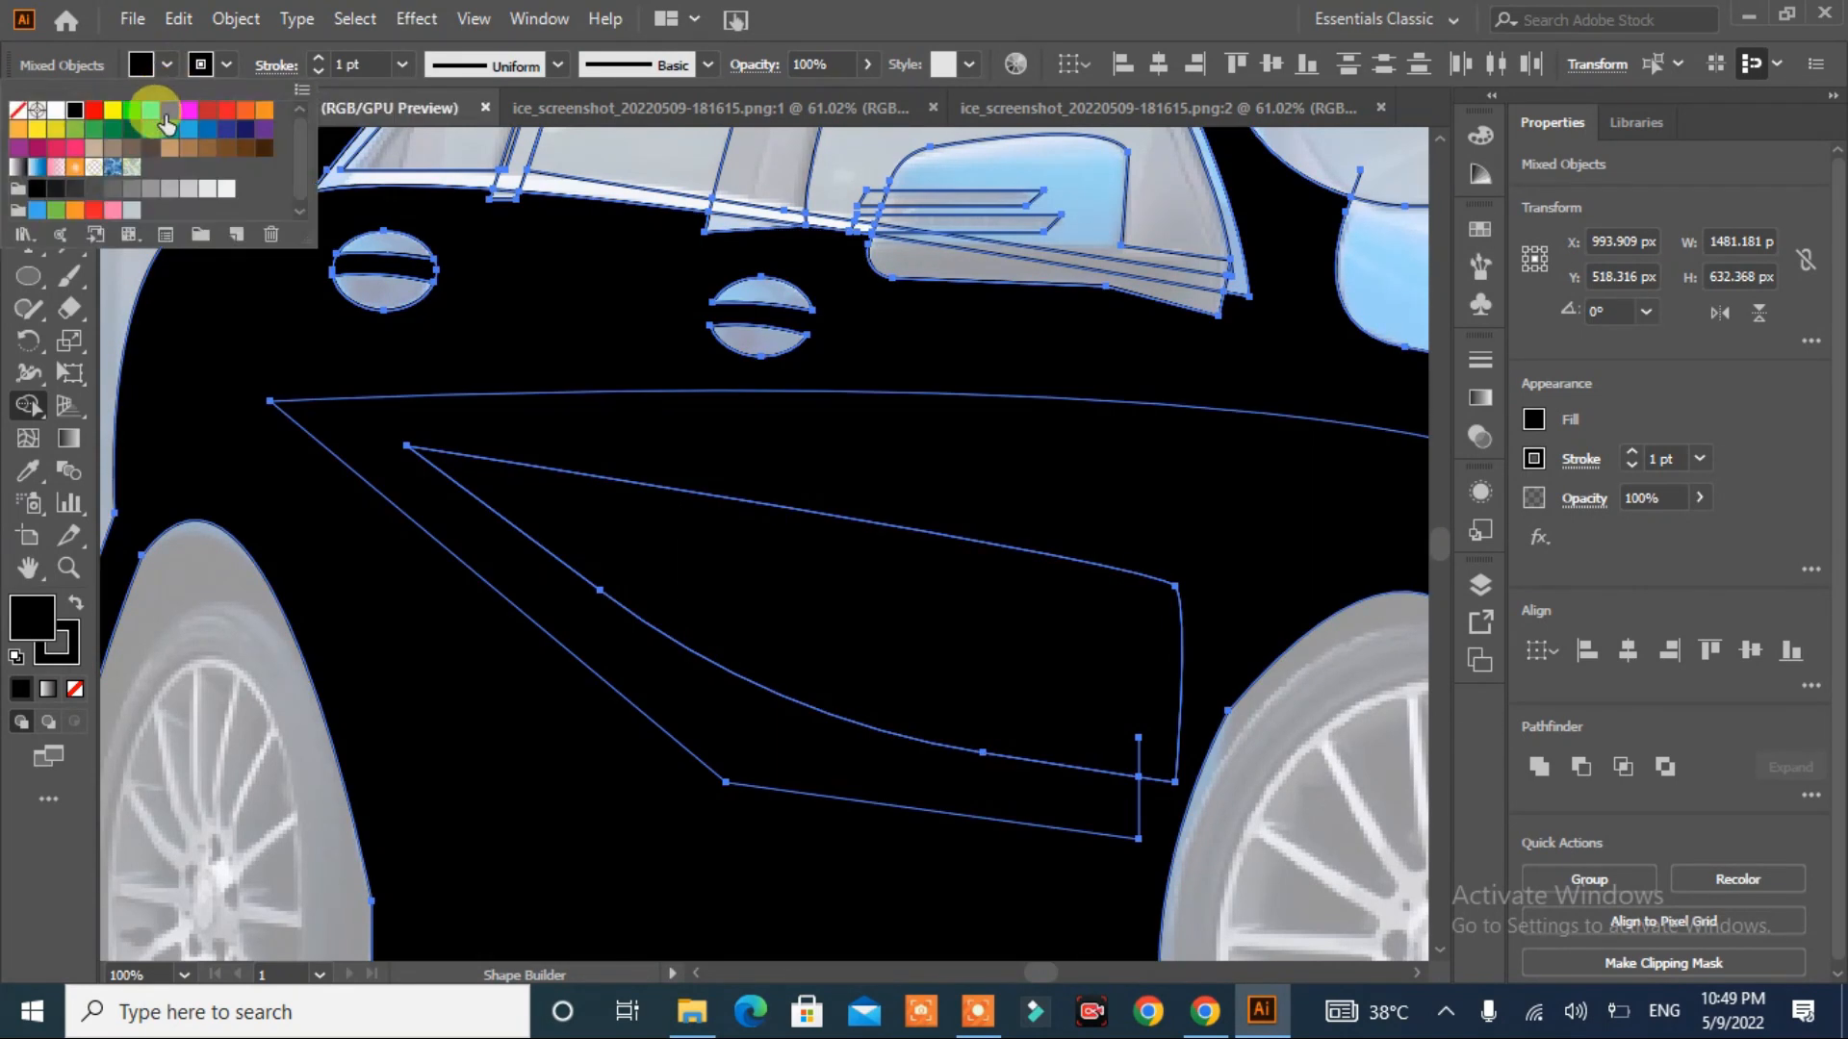
{"action": "left_click", "coordinate": [183, 130]}
{"action": "left_click", "coordinate": [599, 631]}
- Fill the near bumper intake and the grille's upper and lower regions with black using Shape Builder
{"action": "scroll", "coordinate": [875, 793], "scroll_direction": "down", "scroll_amount": 3}
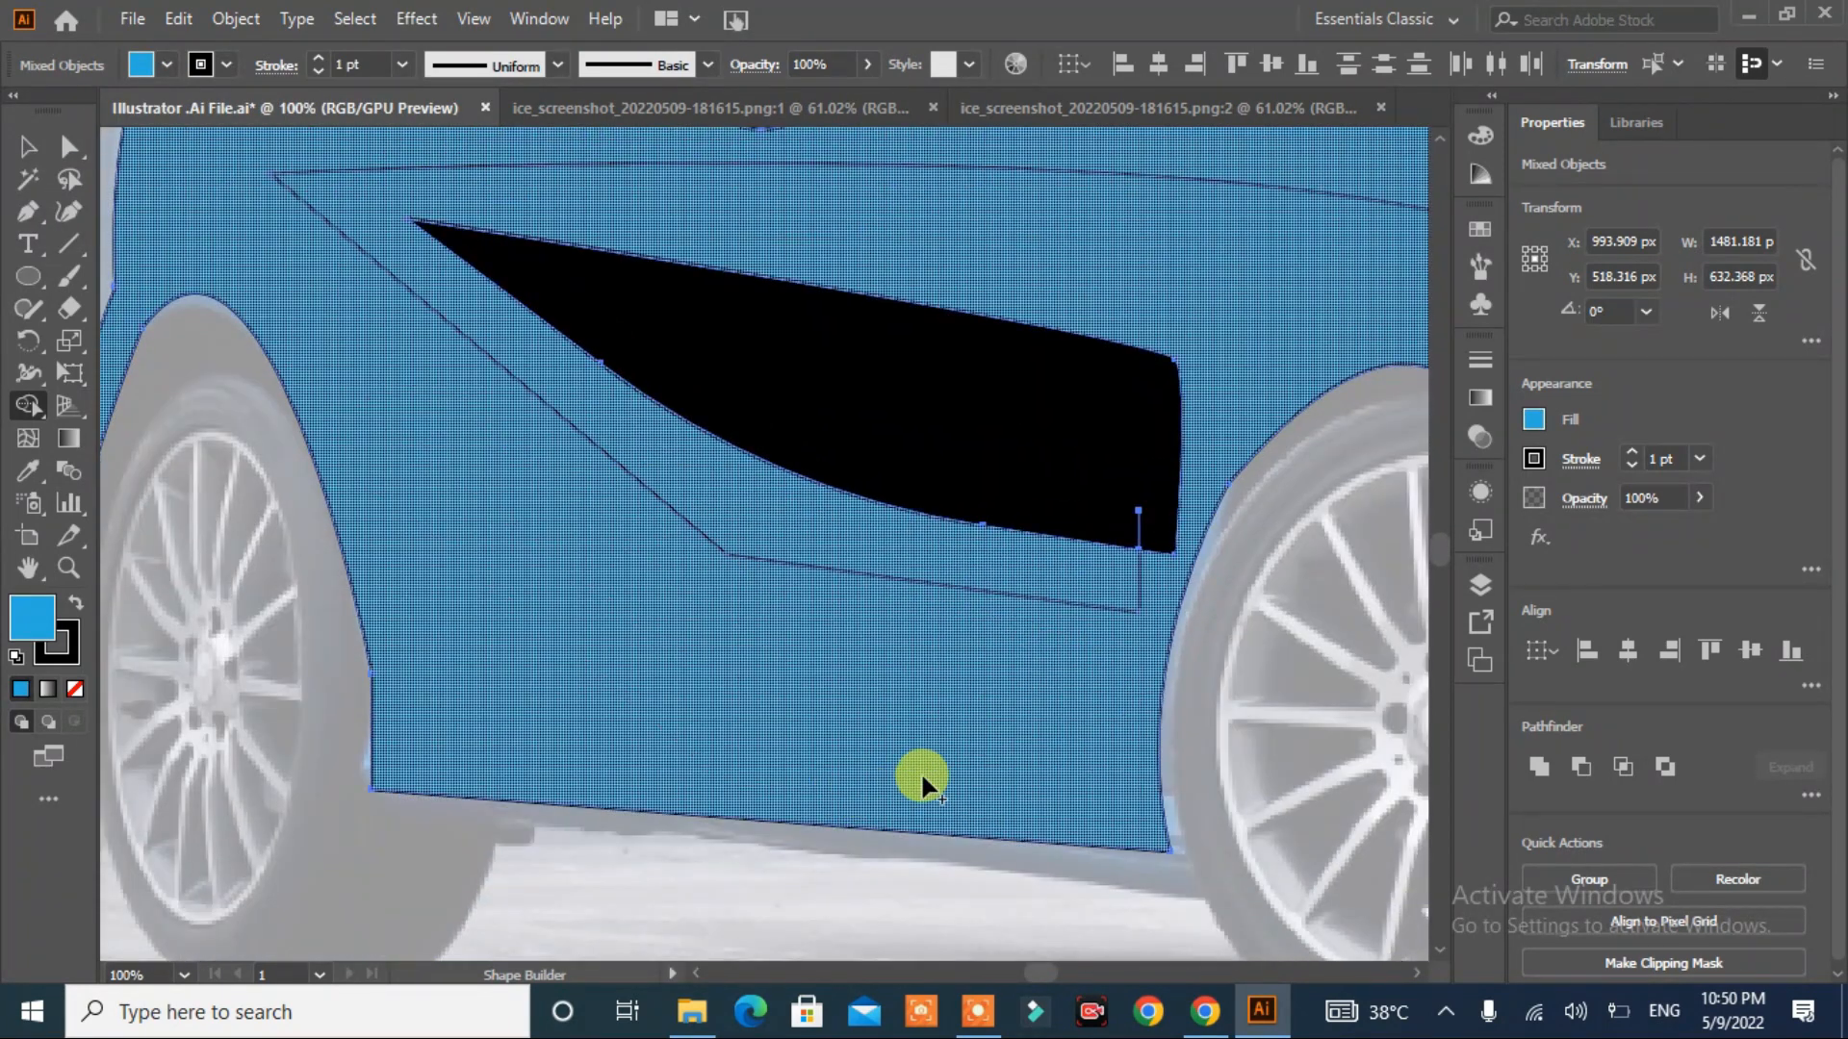
{"action": "left_click_drag", "start_coordinate": [1063, 662], "coordinate": [16, 799]}
{"action": "left_click", "coordinate": [166, 64]}
{"action": "left_click", "coordinate": [79, 110]}
{"action": "left_click", "coordinate": [816, 847]}
{"action": "left_click", "coordinate": [816, 847]}
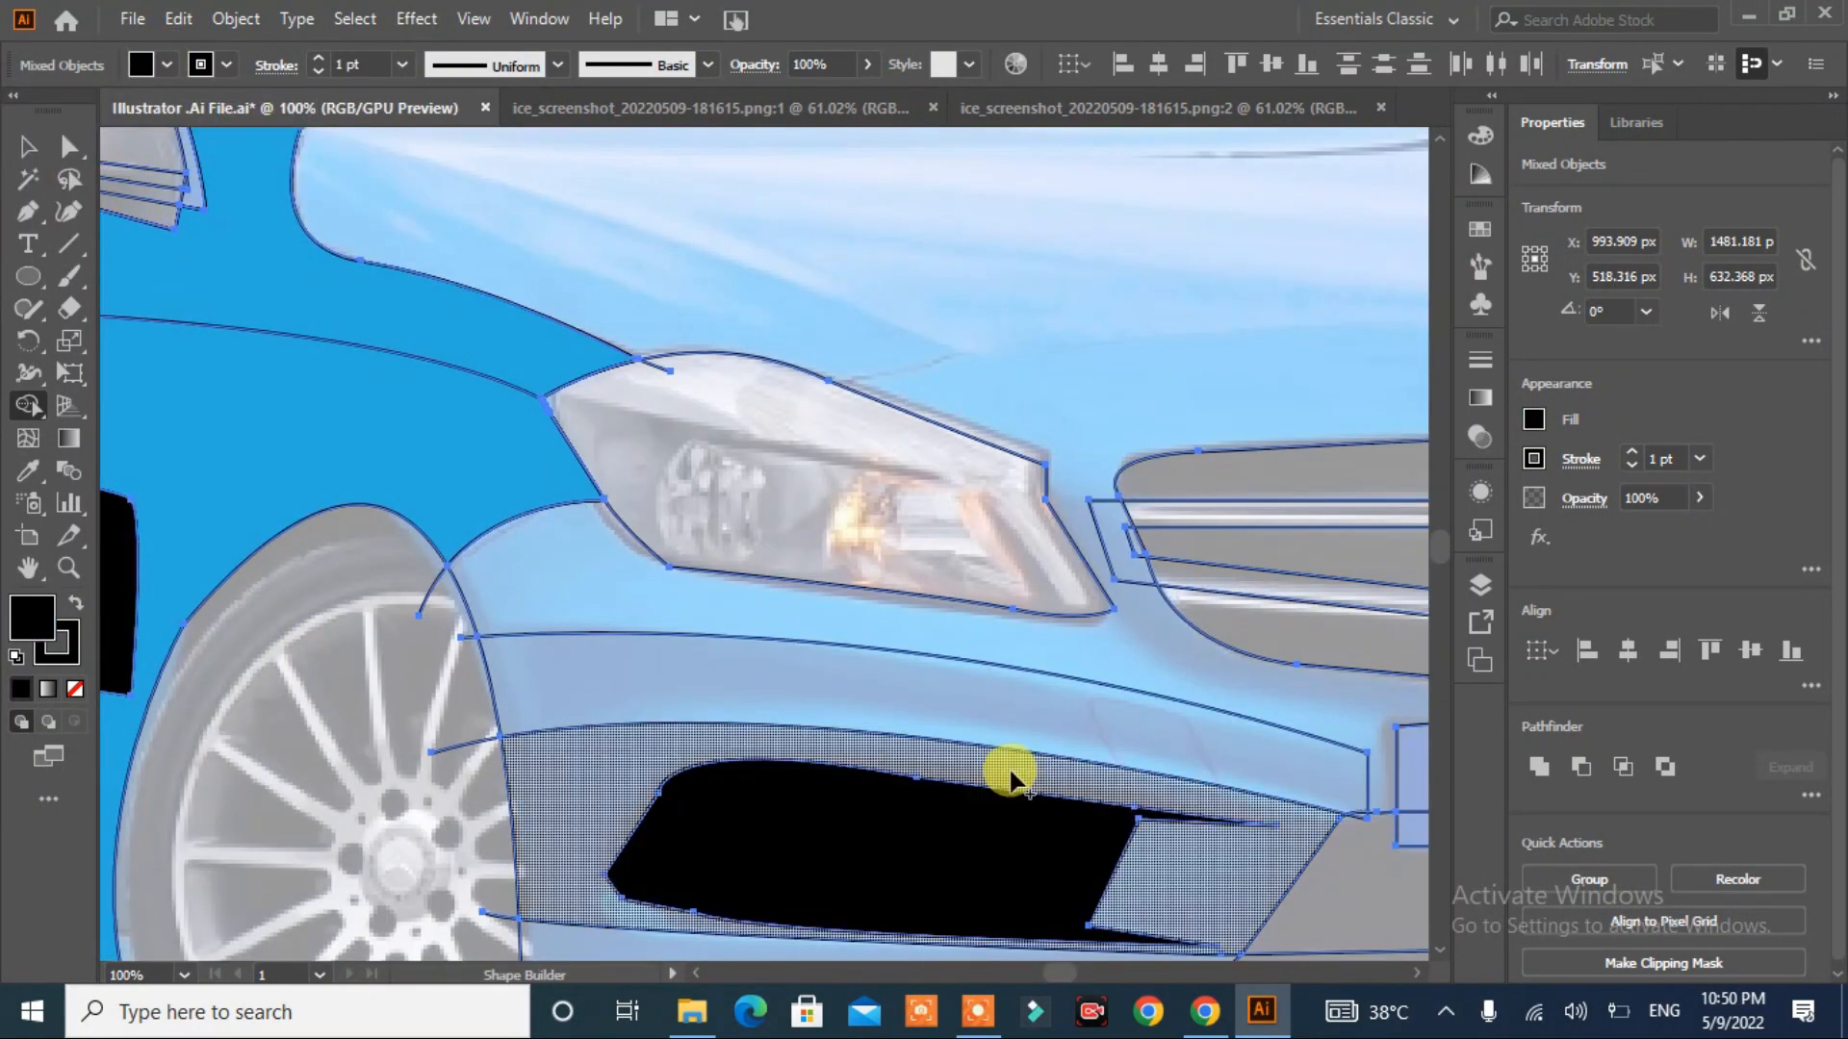
{"action": "left_click", "coordinate": [1279, 470]}
{"action": "left_click", "coordinate": [1291, 644]}
- Fill the hood and front surface light blue, merging in the near grille section's overhanging end
{"action": "left_click", "coordinate": [167, 65]}
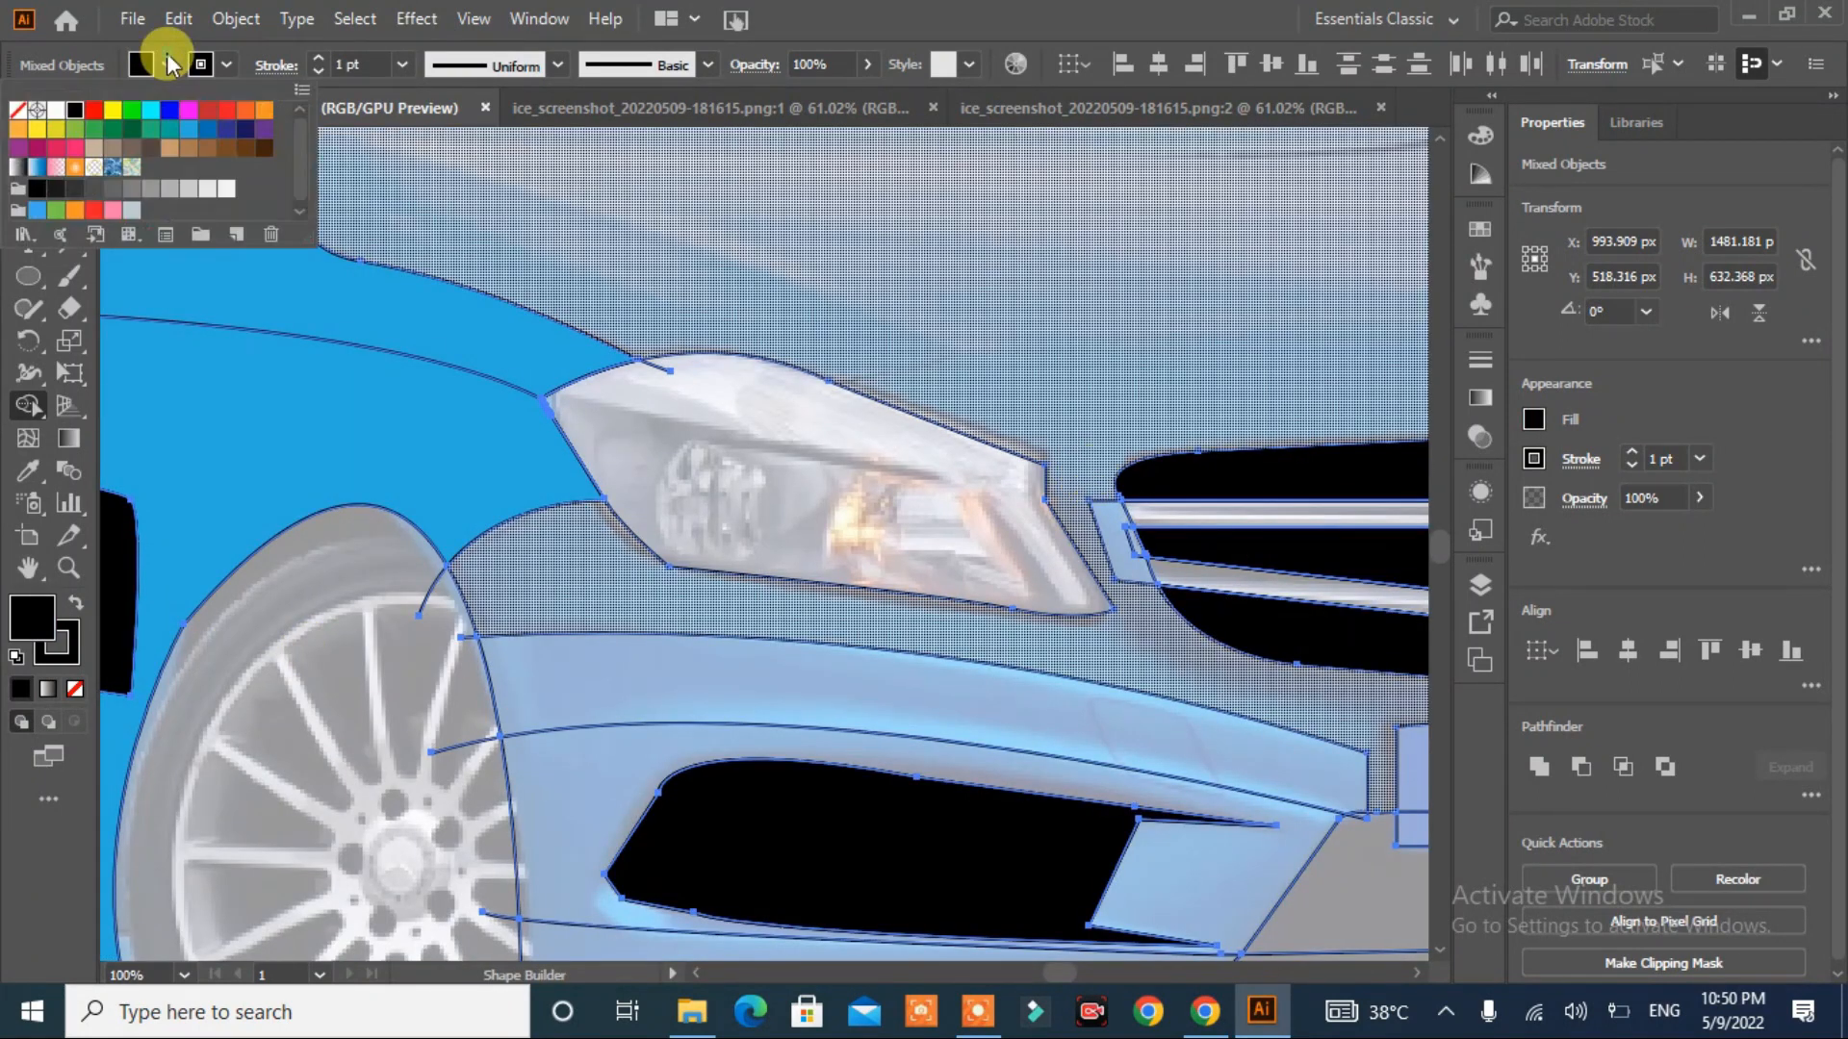
{"action": "left_click", "coordinate": [183, 130]}
{"action": "left_click", "coordinate": [1116, 530]}
{"action": "left_click", "coordinate": [1132, 539]}
- Fill the far inner grille section and the whole emblem circle with black using Shape Builder
{"action": "left_click_drag", "start_coordinate": [1195, 248], "coordinate": [385, 271]}
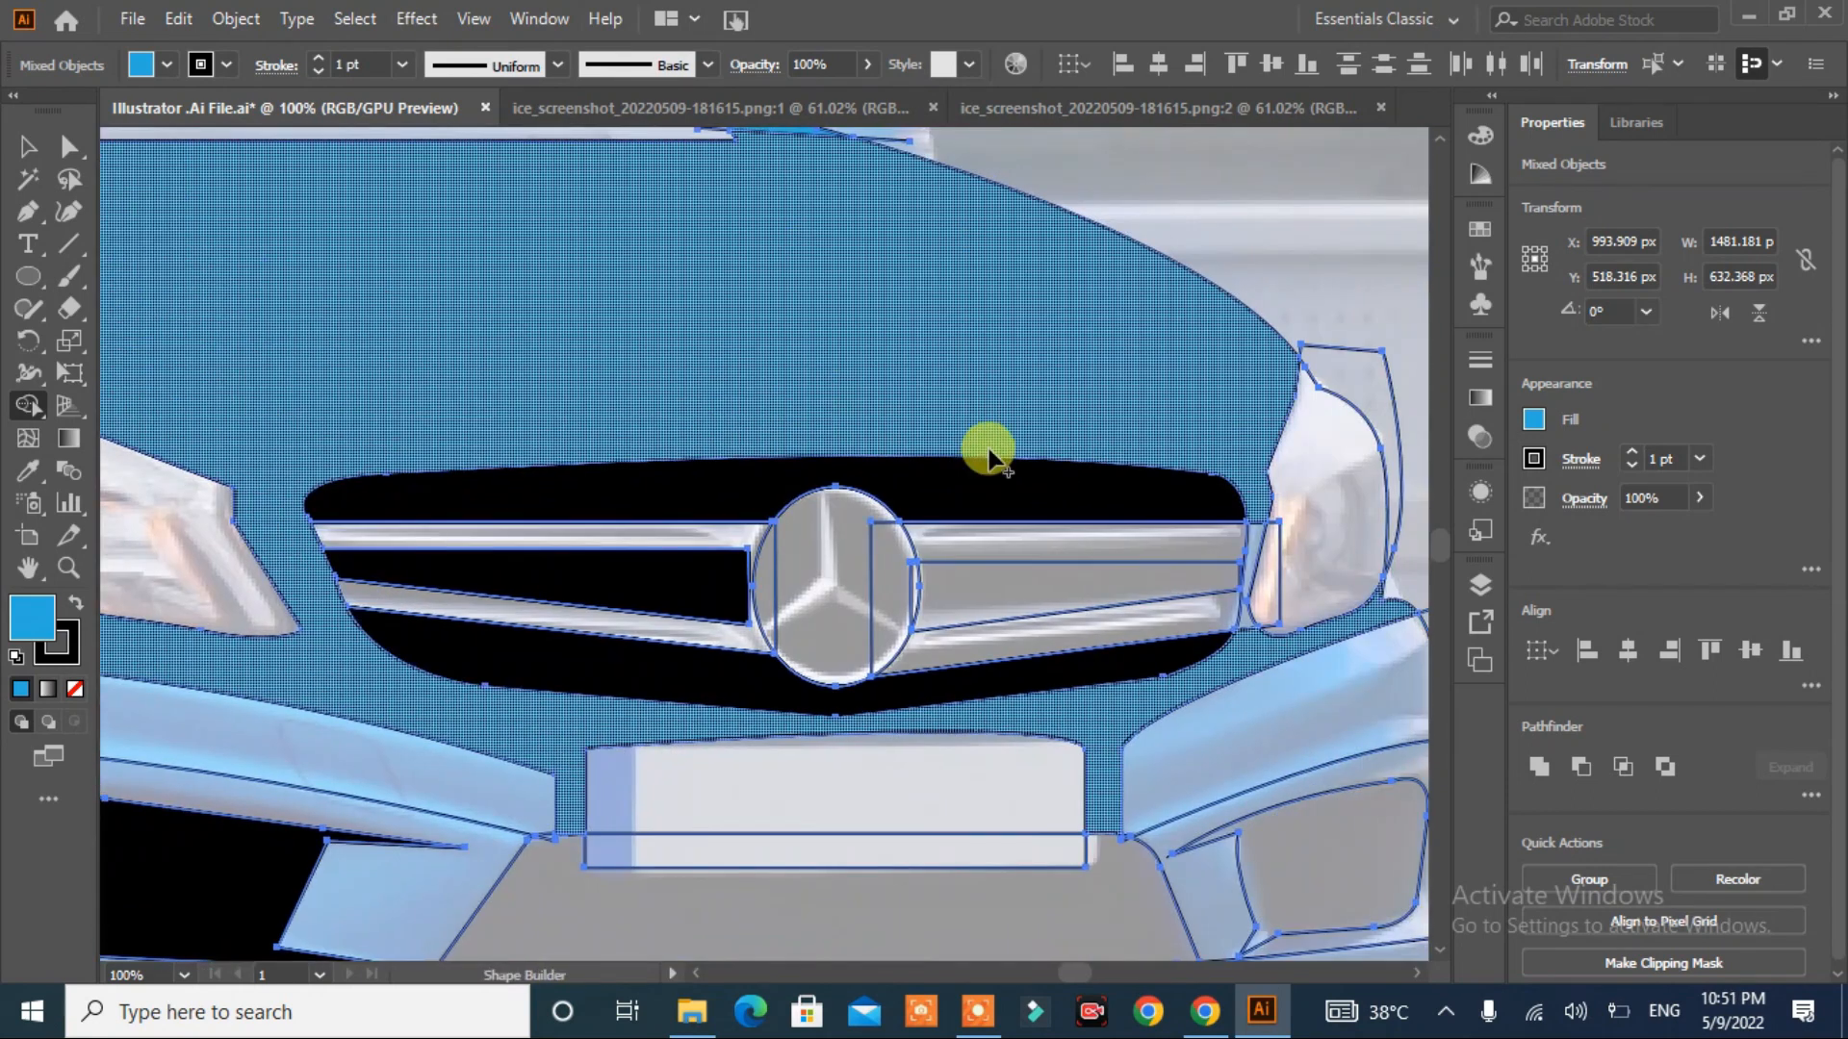
{"action": "left_click", "coordinate": [981, 570]}
{"action": "left_click", "coordinate": [166, 65]}
{"action": "left_click", "coordinate": [79, 109]}
{"action": "left_click", "coordinate": [965, 589]}
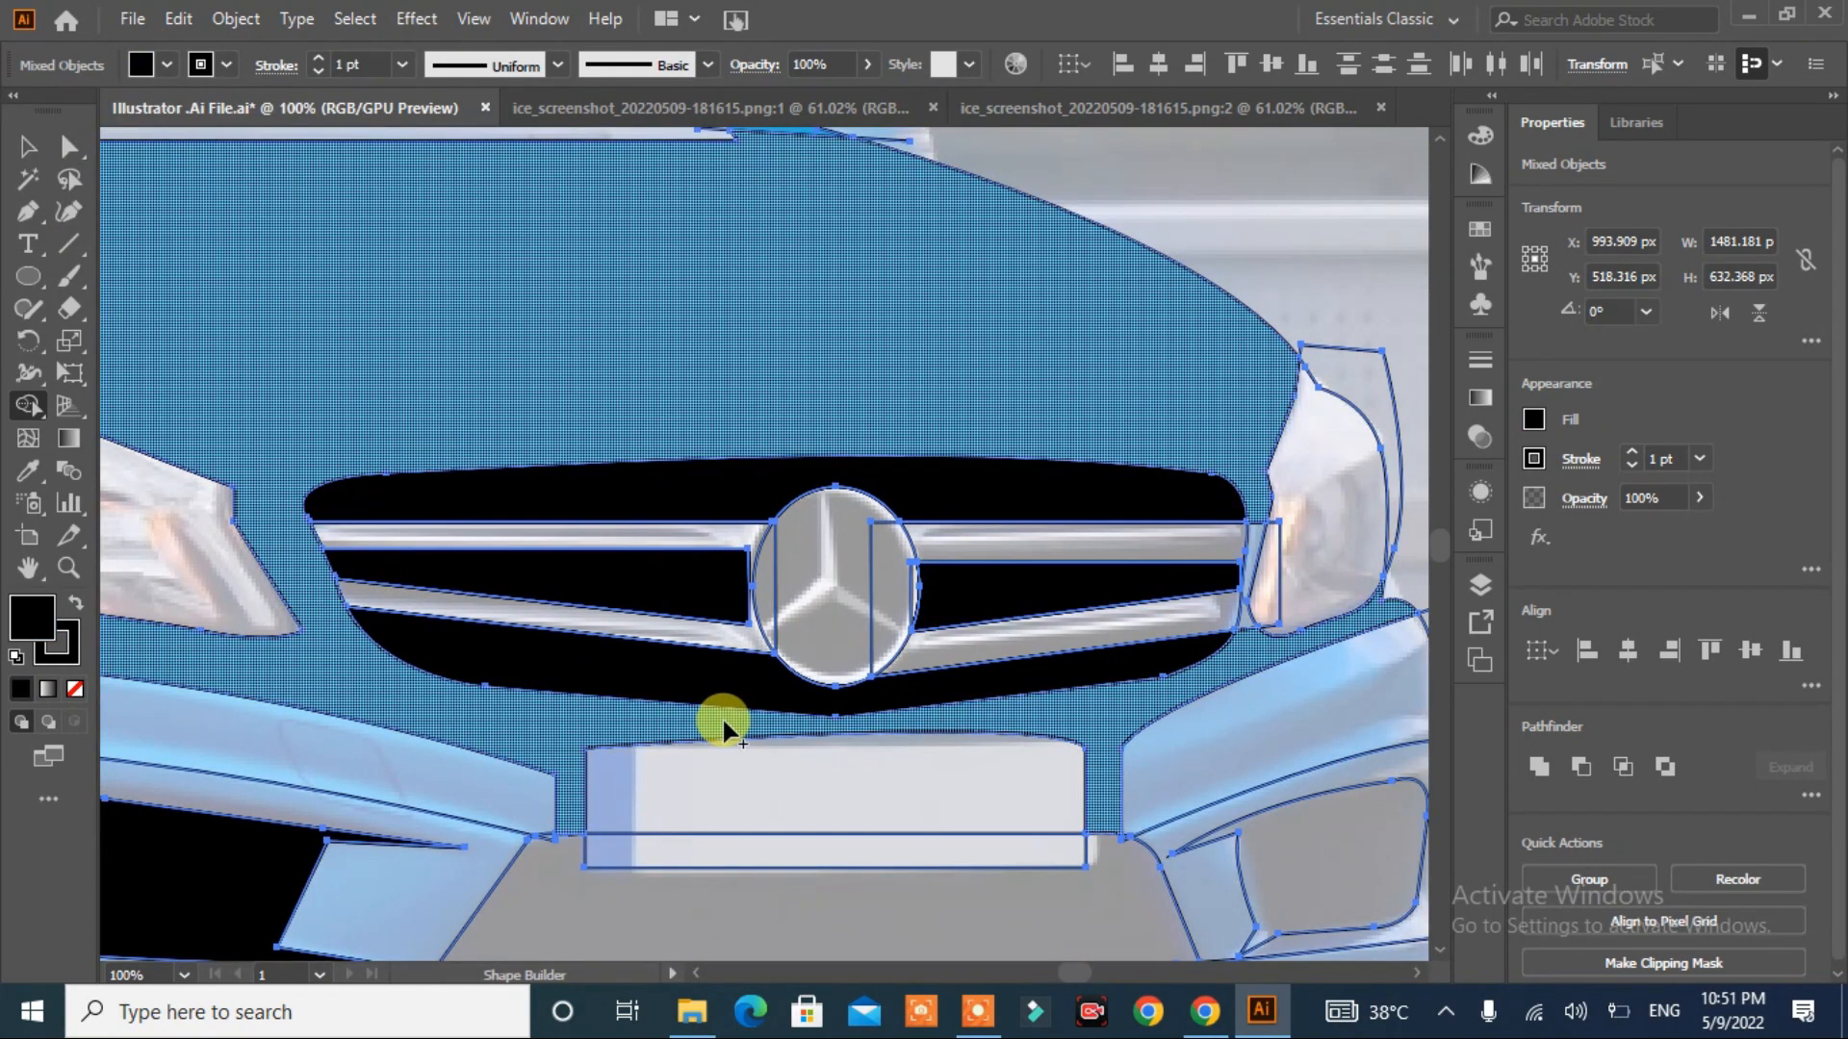
{"action": "left_click", "coordinate": [857, 587]}
{"action": "key", "text": "v"}
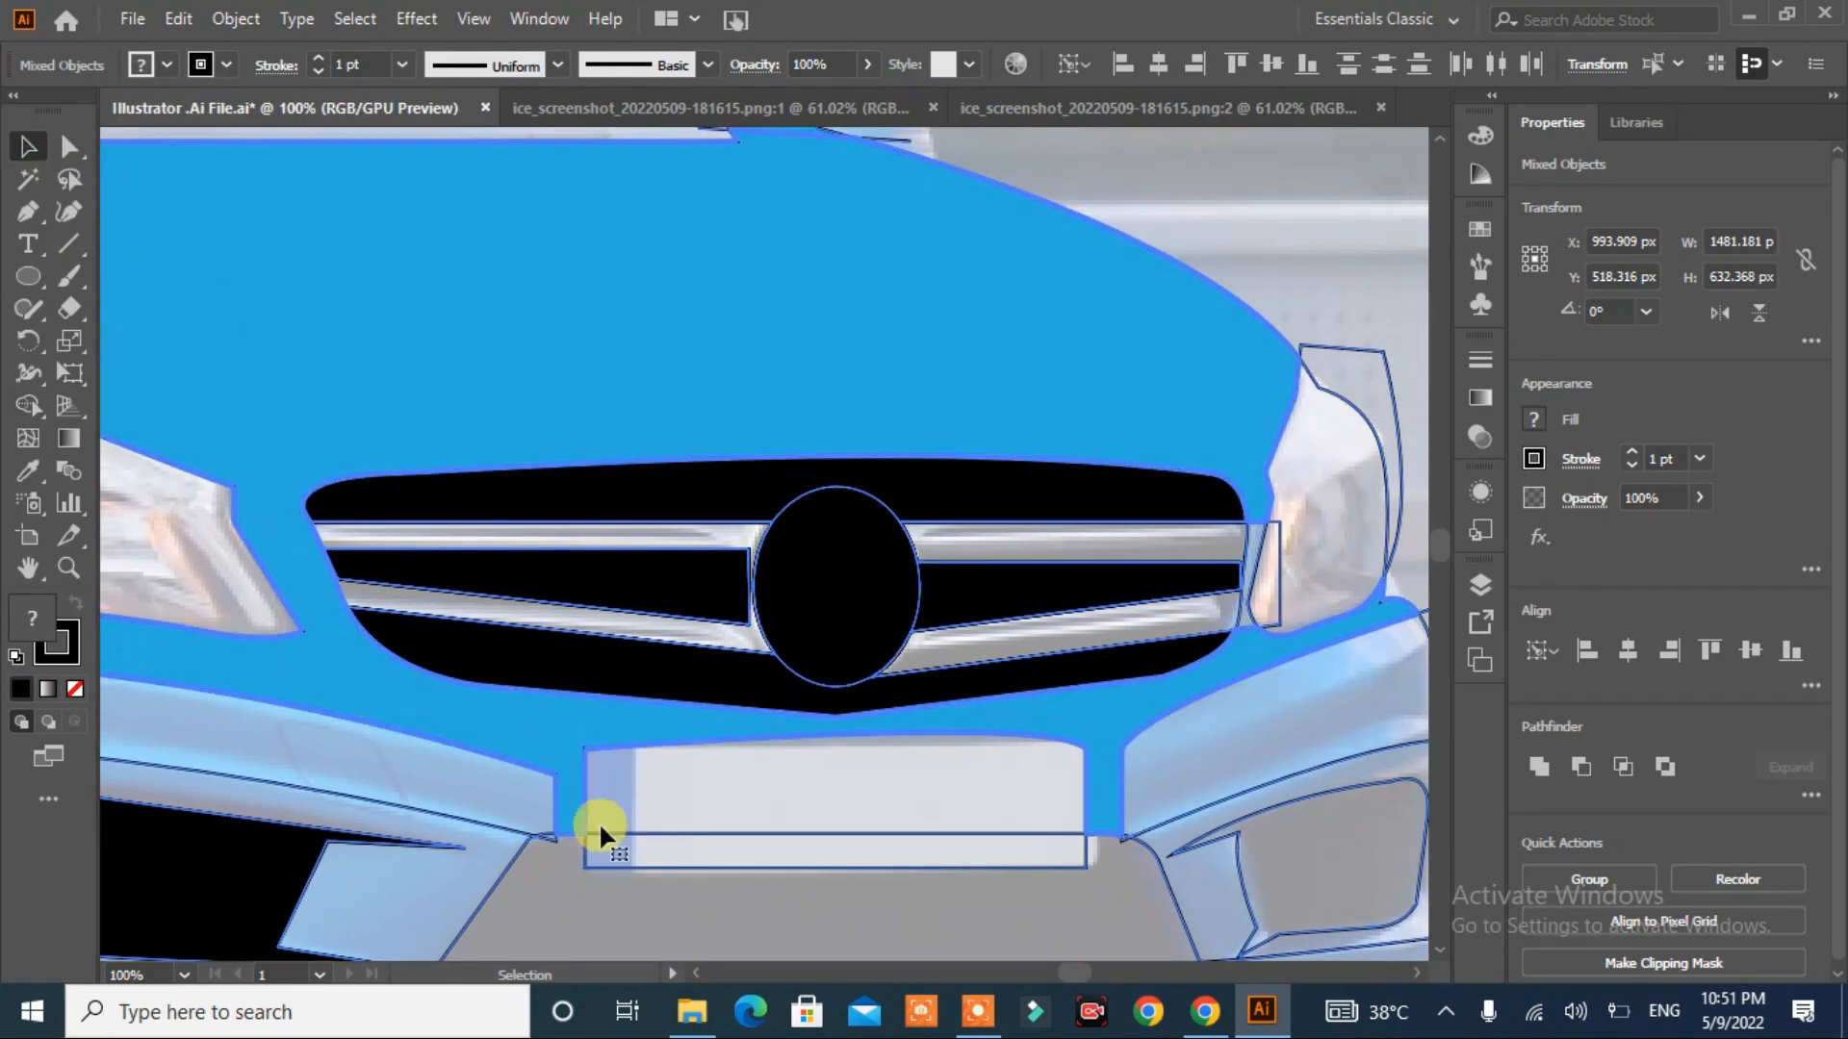
- Fill the far bumper intake black and the bumper panels around the intakes with the darker blue swatch using Shape Builder
{"action": "key", "text": "shift+m"}
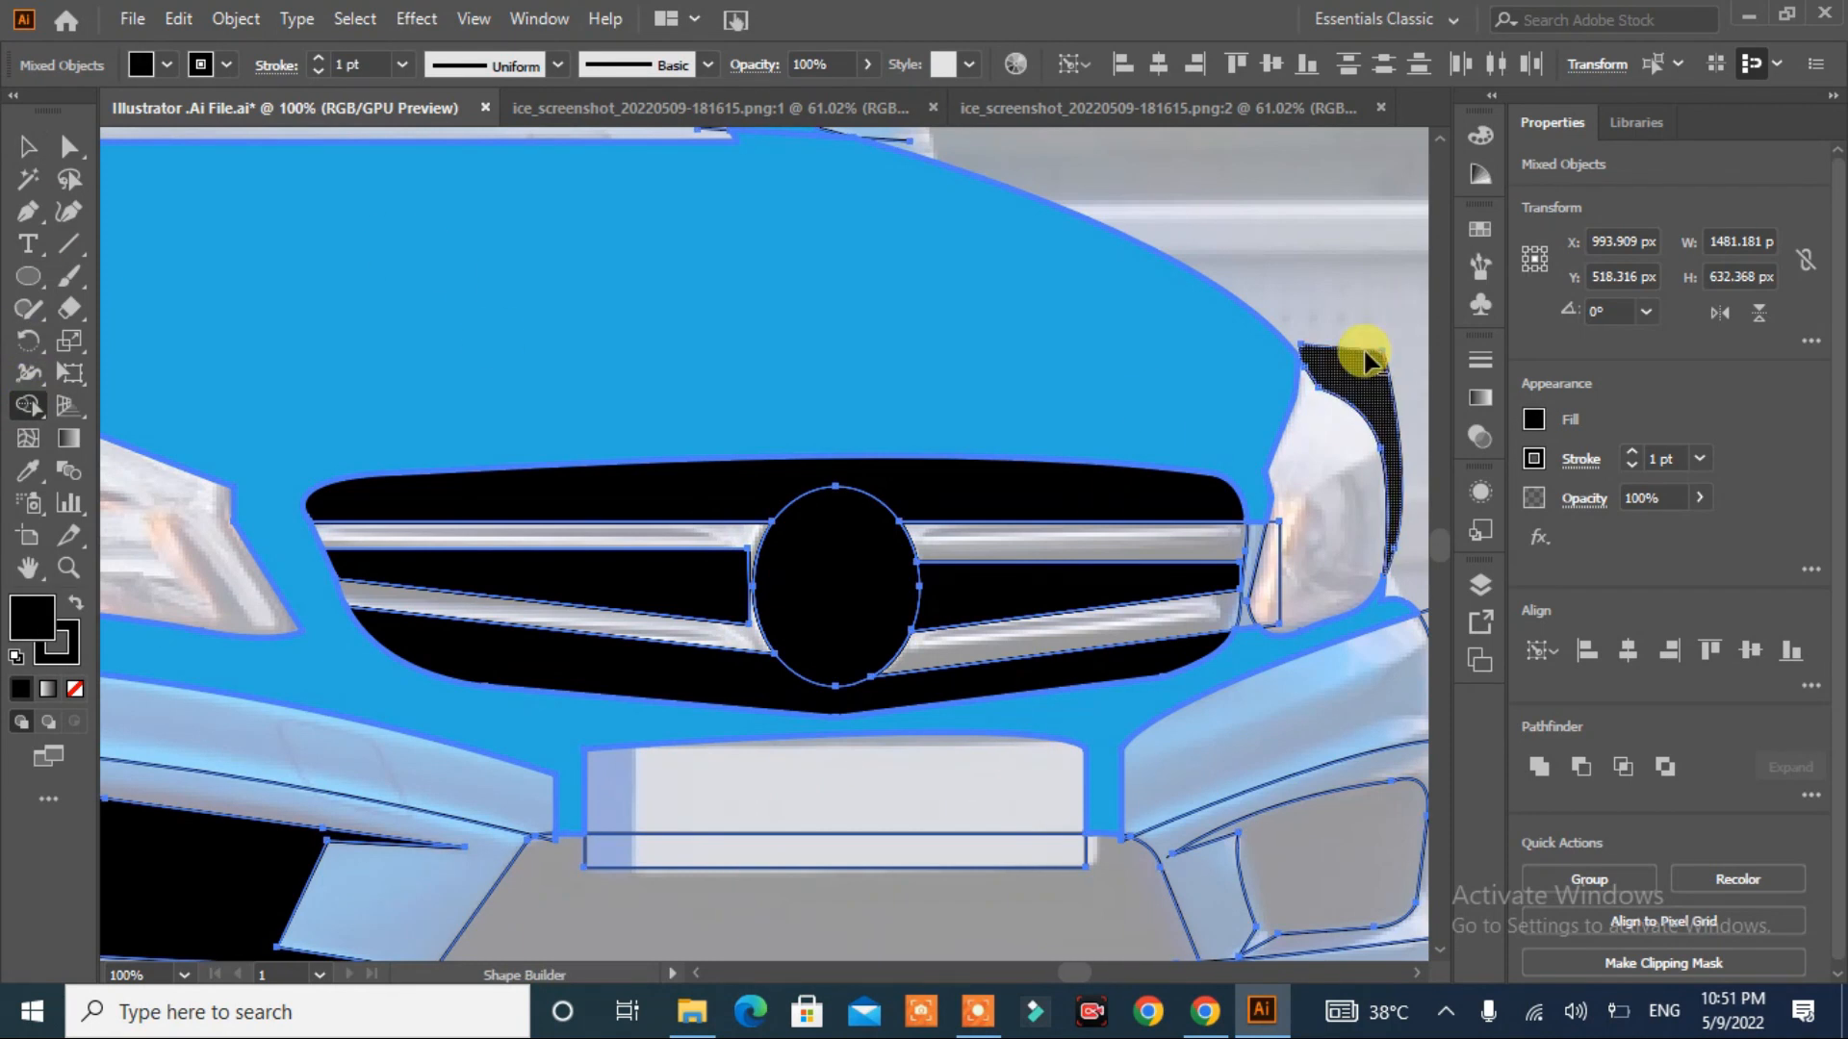
{"action": "left_click", "coordinate": [1327, 852]}
{"action": "scroll", "coordinate": [1326, 852], "scroll_direction": "down", "scroll_amount": 3}
{"action": "left_click", "coordinate": [167, 65]}
{"action": "left_click", "coordinate": [197, 154]}
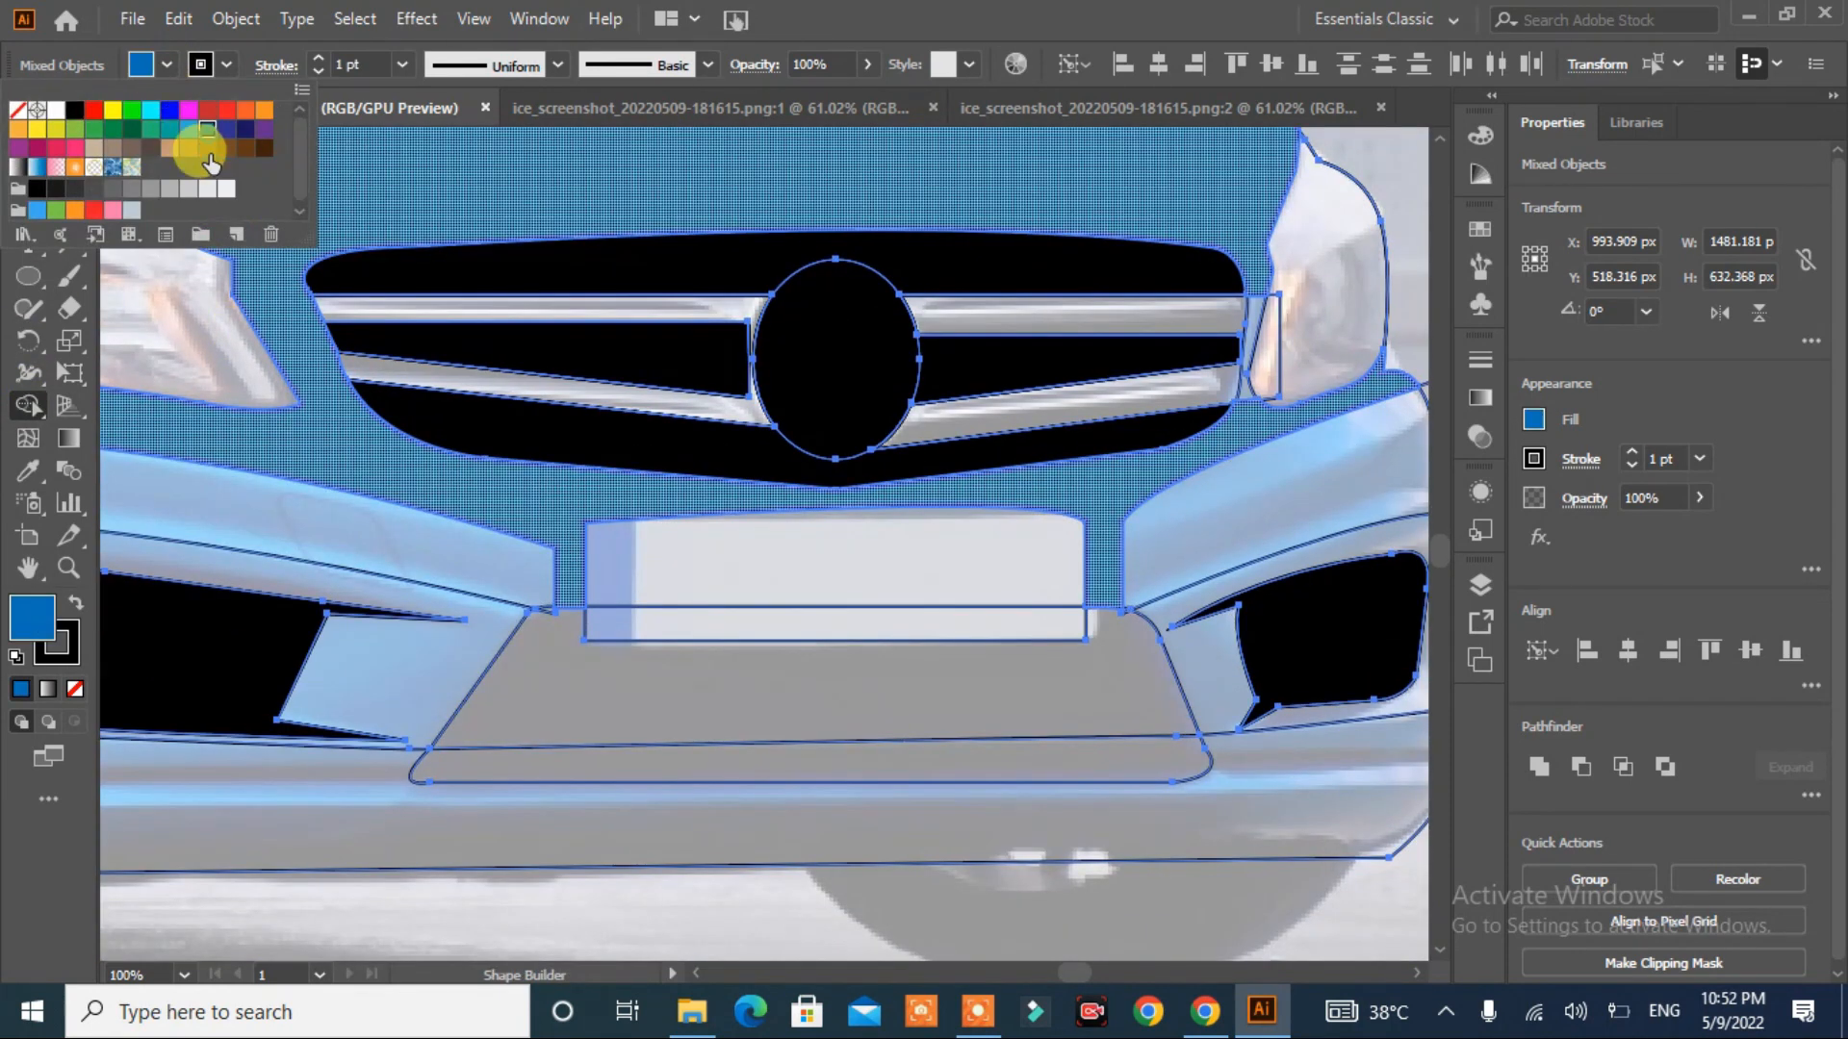
{"action": "left_click", "coordinate": [423, 539]}
{"action": "left_click", "coordinate": [1242, 491]}
{"action": "scroll", "coordinate": [644, 686], "scroll_direction": "down", "scroll_amount": 3}
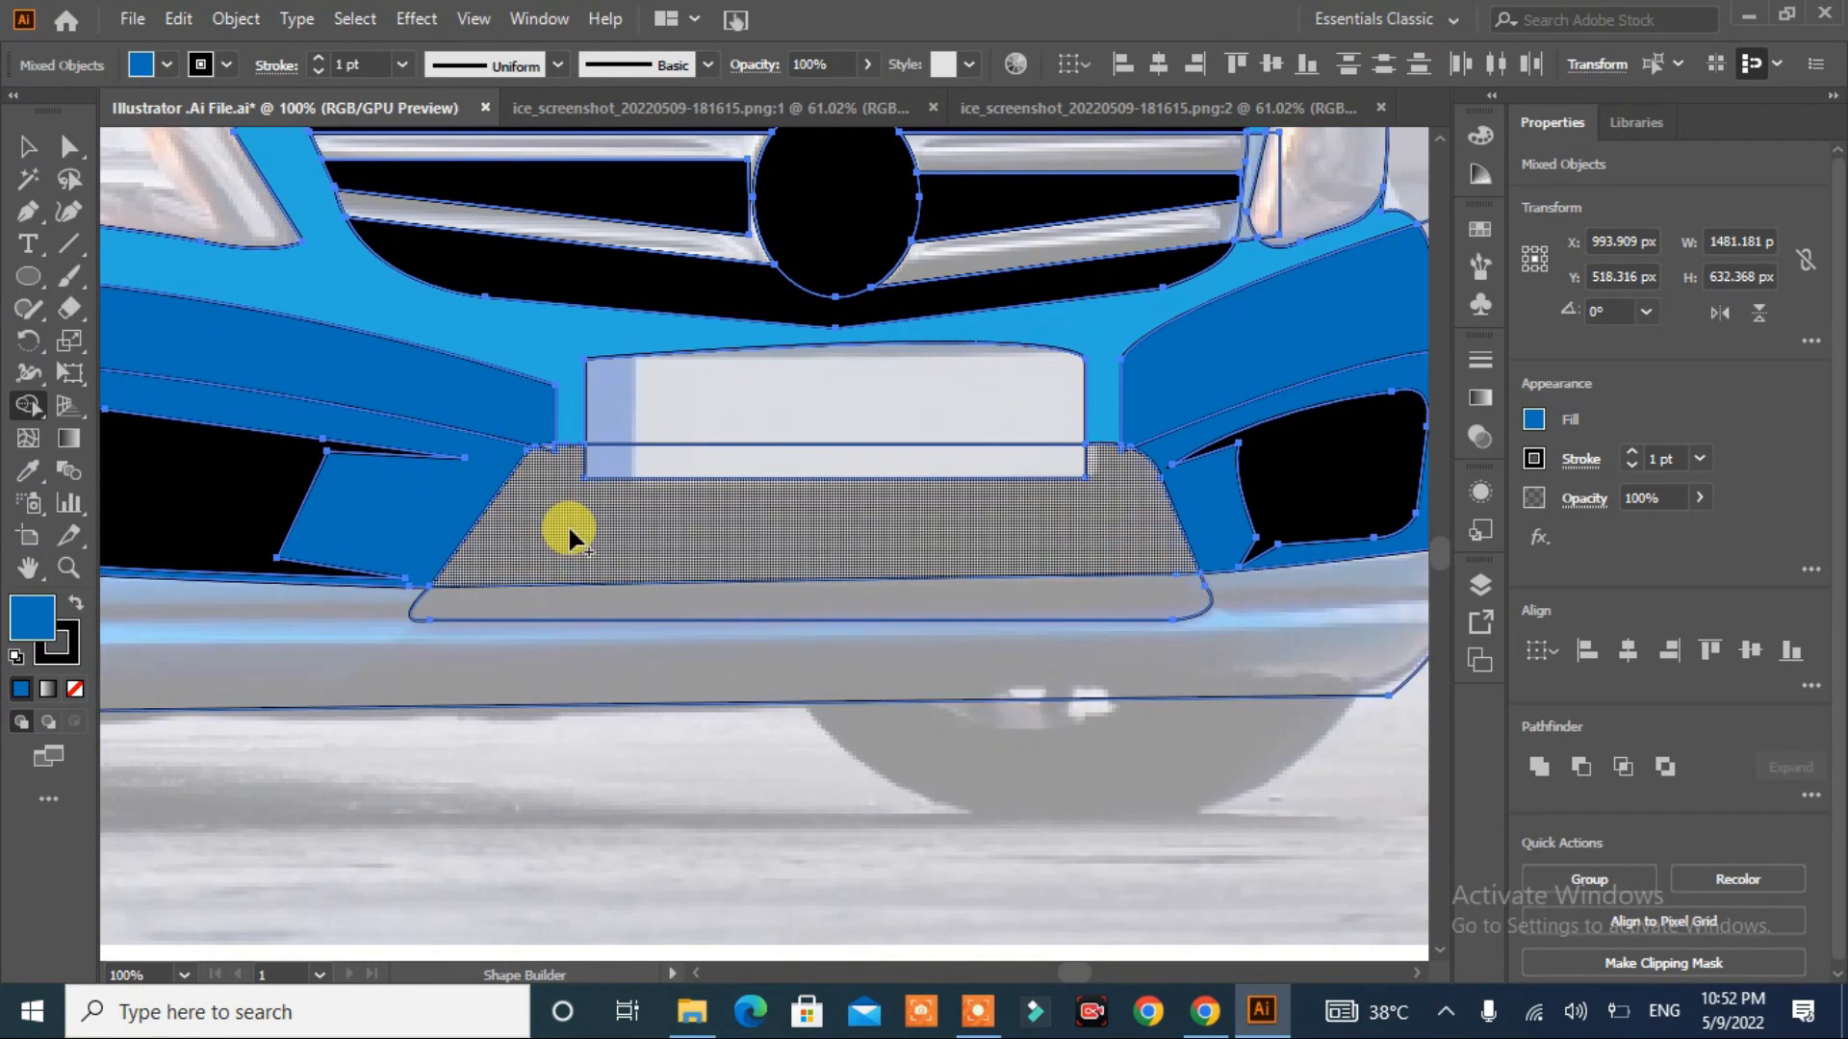
- Fill the central lower bumper opening with black using Shape Builder
{"action": "left_click", "coordinate": [167, 64]}
{"action": "left_click", "coordinate": [75, 110]}
{"action": "left_click", "coordinate": [577, 559]}
- Fill the license plate, grille bars and headlights with light gray using Shape Builder
{"action": "left_click", "coordinate": [167, 65]}
{"action": "left_click", "coordinate": [192, 191]}
{"action": "left_click", "coordinate": [796, 454]}
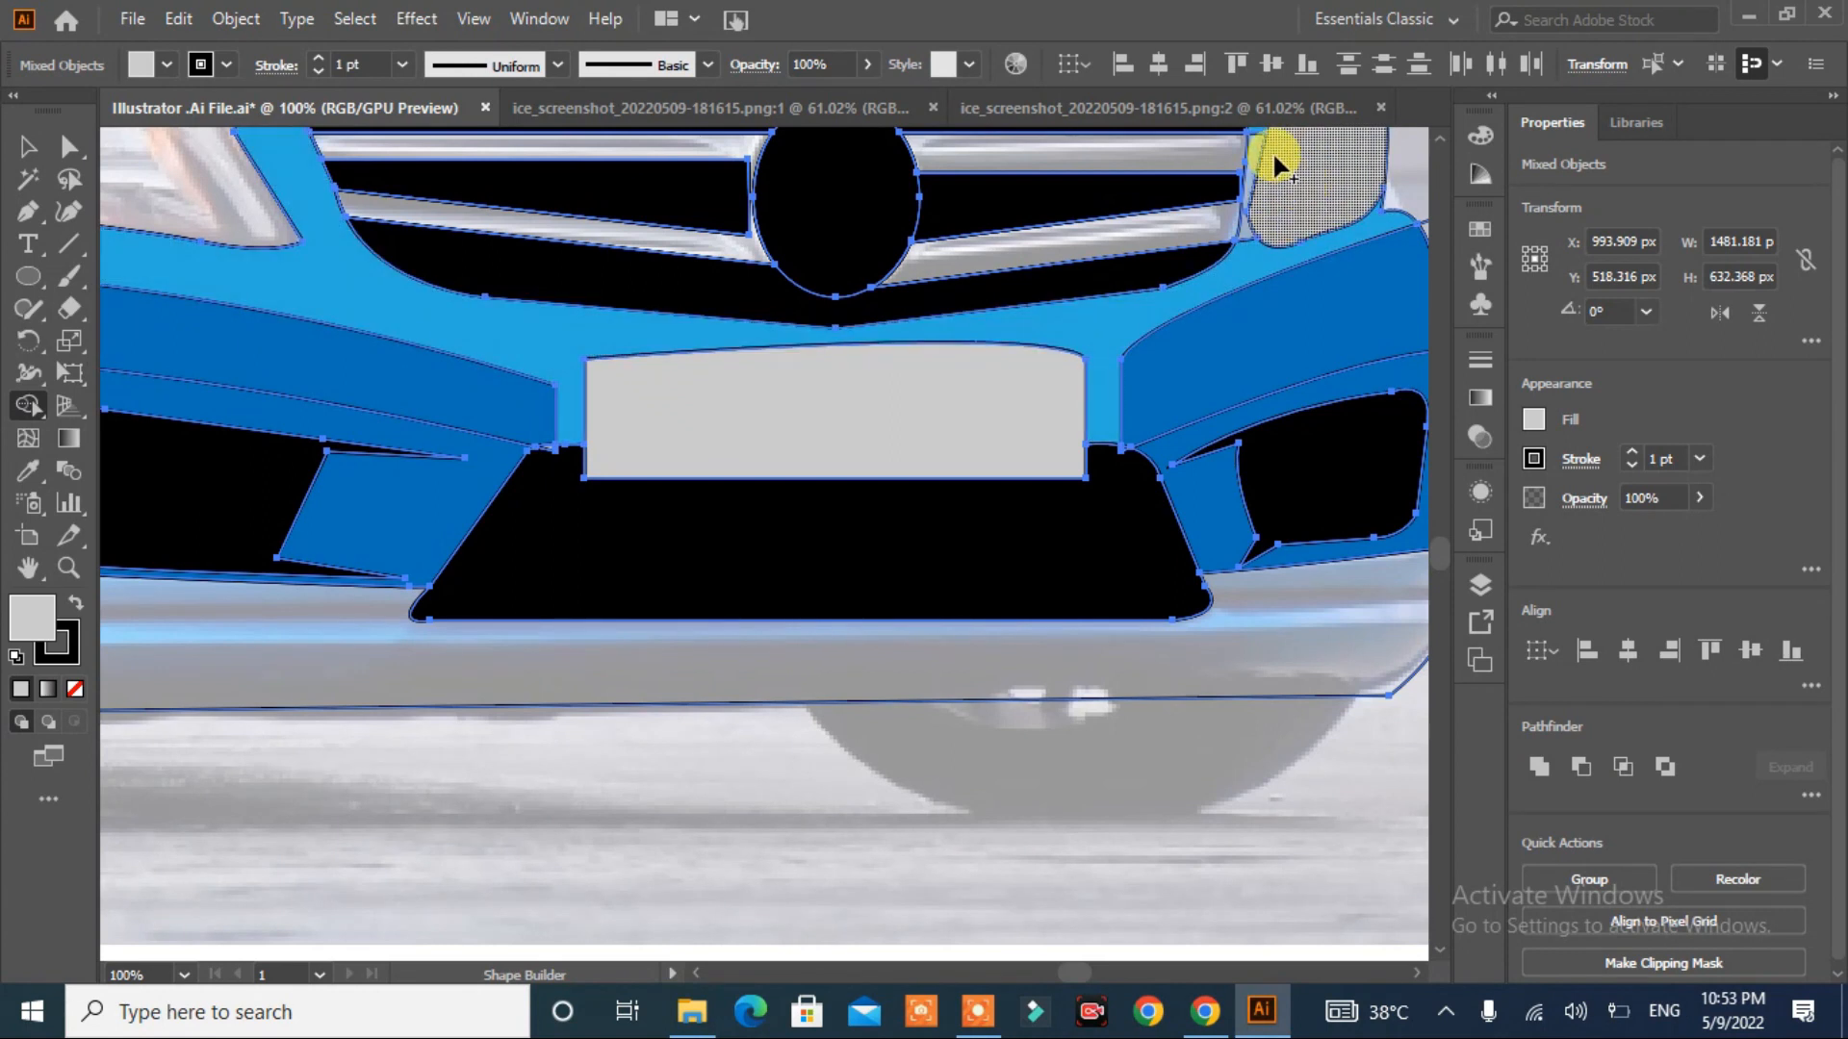
{"action": "left_click", "coordinate": [1203, 226]}
{"action": "left_click", "coordinate": [486, 223]}
- Fill the body around the side windows and the rear door handle's middle strip with light blue using Shape Builder
{"action": "scroll", "coordinate": [1015, 486], "scroll_direction": "up", "scroll_amount": 10}
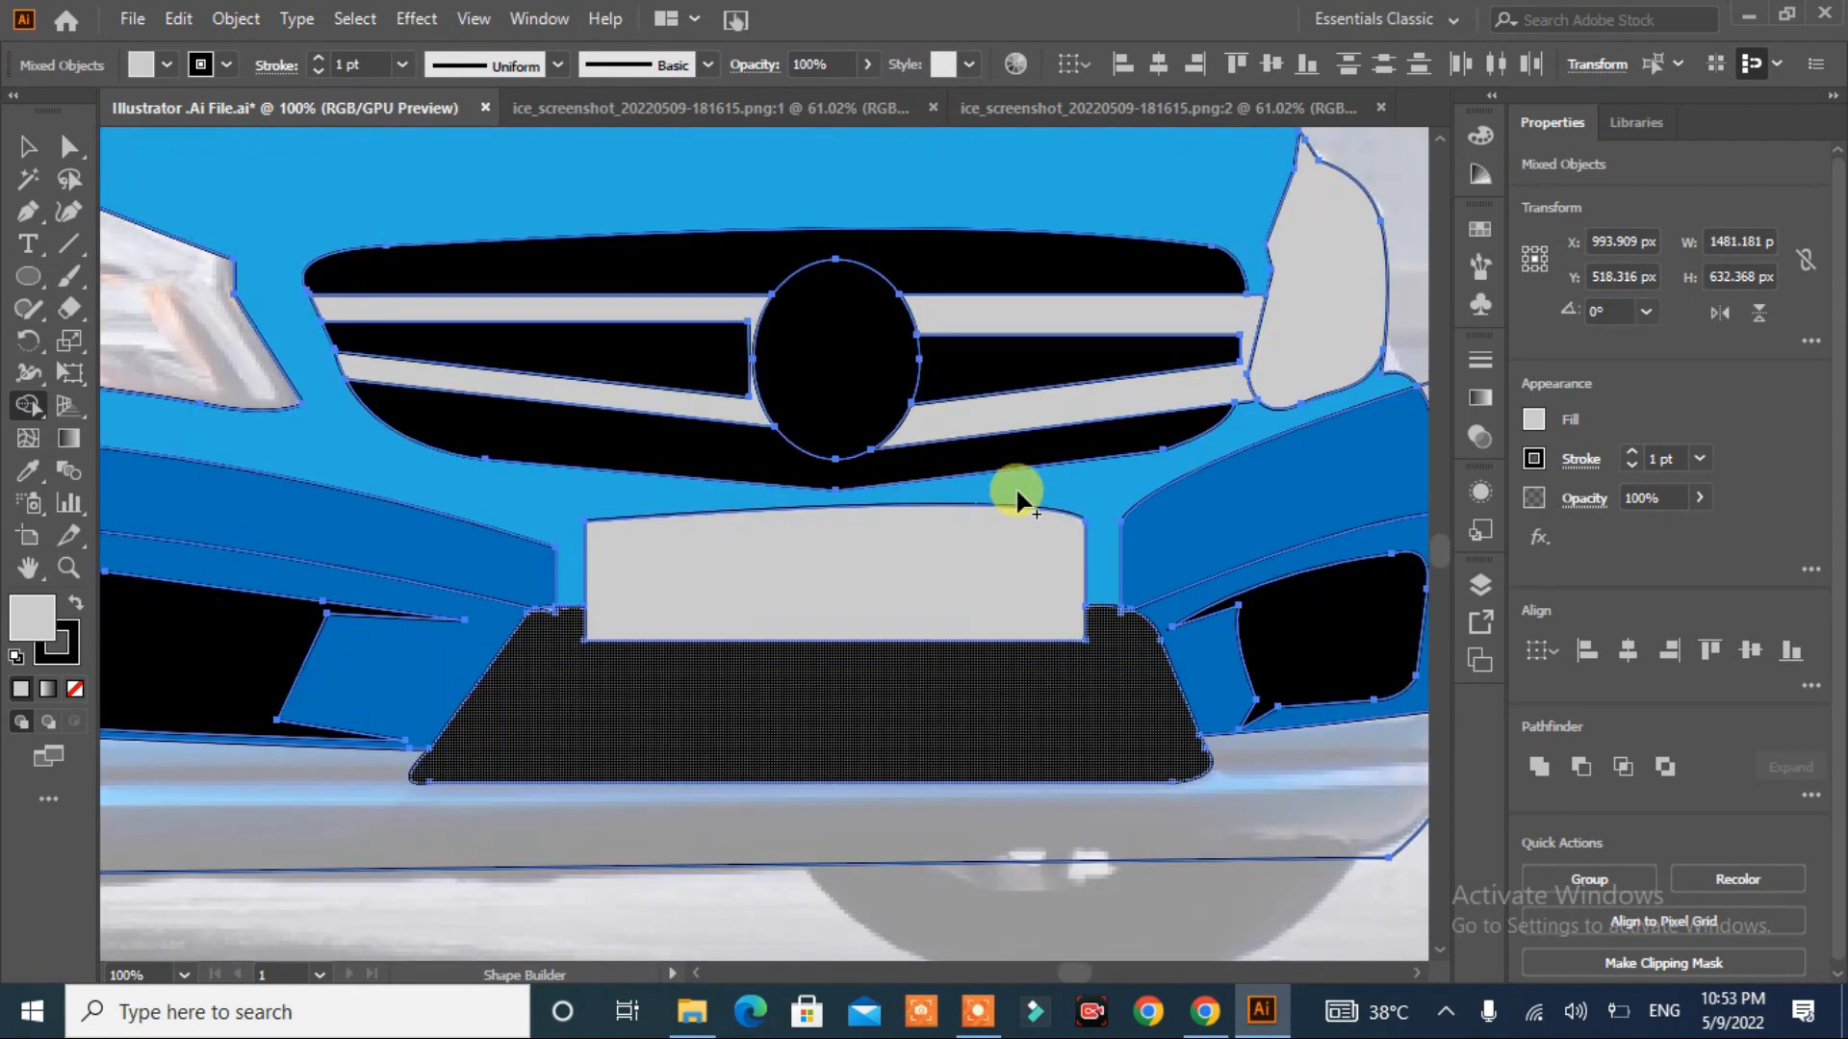
{"action": "scroll", "coordinate": [453, 408], "scroll_direction": "left", "scroll_amount": 15}
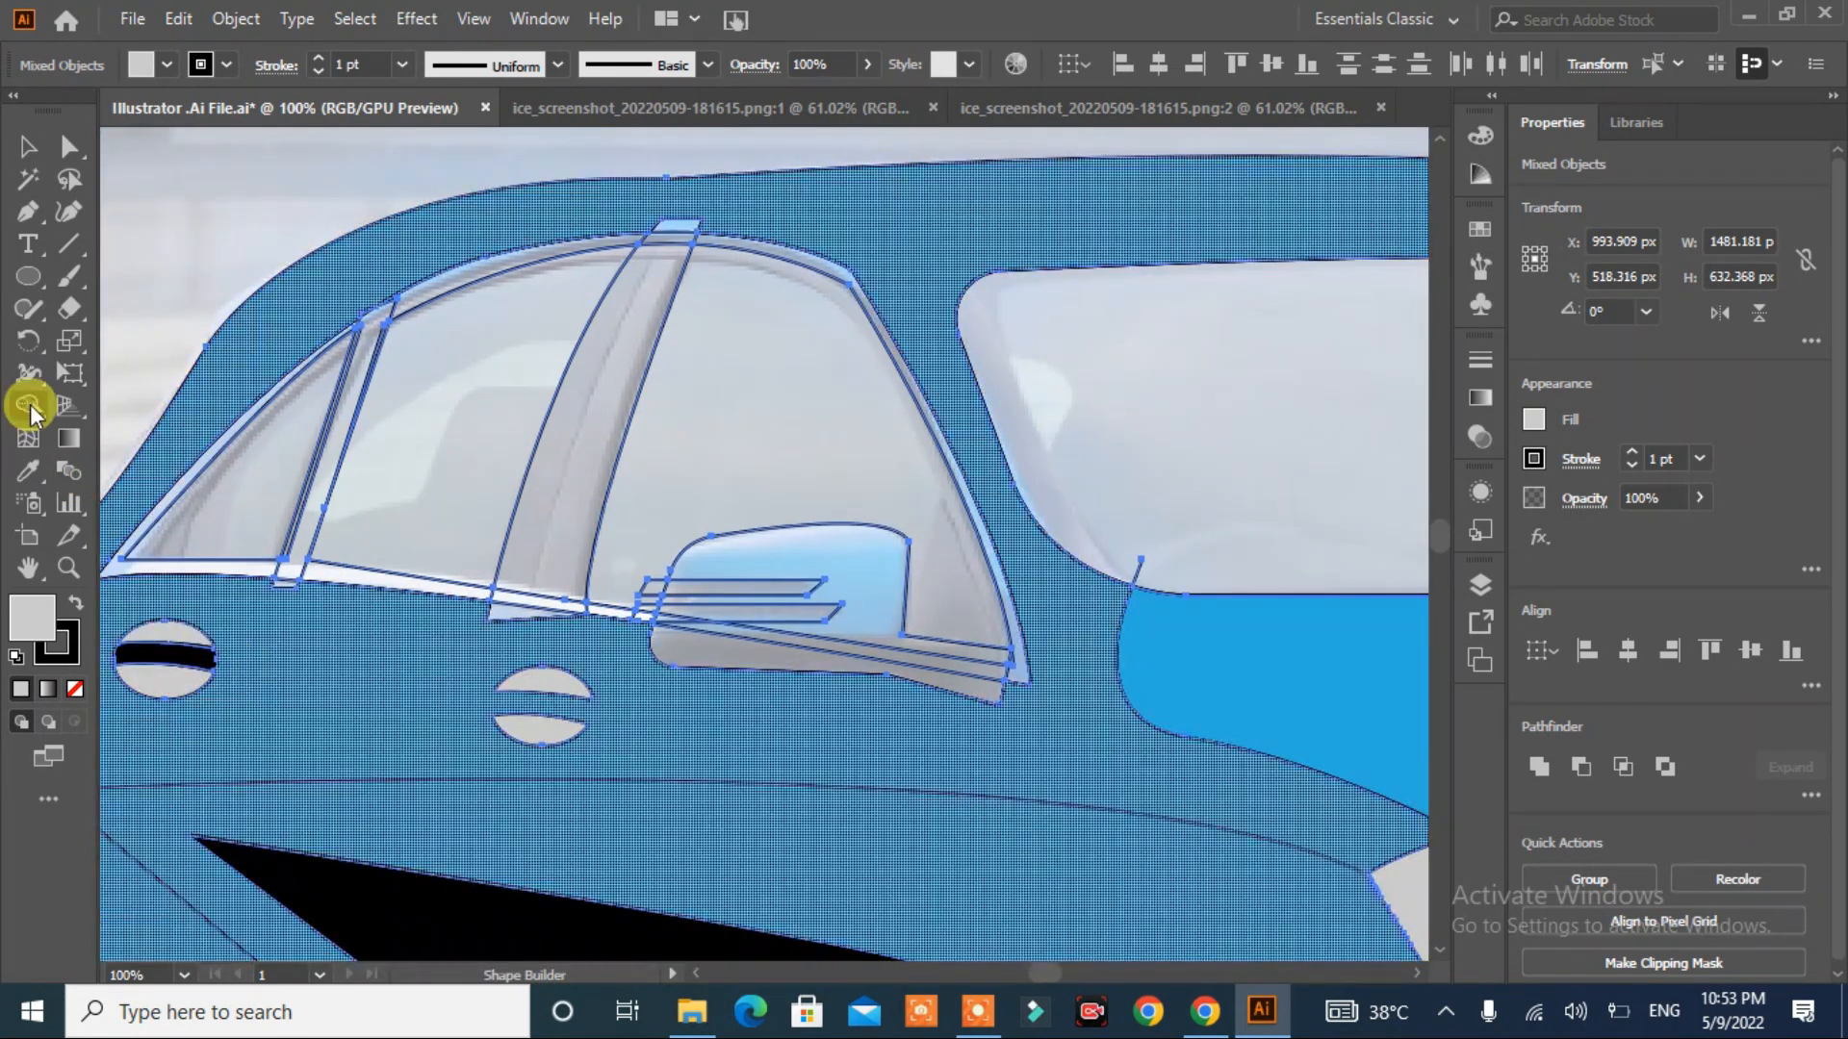
{"action": "left_click", "coordinate": [166, 64]}
{"action": "left_click", "coordinate": [190, 131]}
{"action": "left_click", "coordinate": [211, 298]}
{"action": "left_click", "coordinate": [210, 656]}
{"action": "left_click", "coordinate": [28, 146]}
{"action": "left_click", "coordinate": [166, 65]}
{"action": "left_click", "coordinate": [112, 189]}
{"action": "key", "text": "ctrl+z"}
- Fill the side window frames and door pillars with dark gray using Shape Builder
{"action": "left_click", "coordinate": [28, 405]}
{"action": "left_click", "coordinate": [166, 65]}
{"action": "left_click", "coordinate": [142, 157]}
{"action": "mouse_move", "coordinate": [551, 516]}
{"action": "left_mouse_down"}
{"action": "mouse_move", "coordinate": [667, 233]}
{"action": "mouse_move", "coordinate": [368, 317]}
{"action": "mouse_move", "coordinate": [466, 599]}
{"action": "mouse_move", "coordinate": [314, 568]}
{"action": "mouse_move", "coordinate": [539, 599]}
{"action": "left_mouse_up"}
{"action": "key", "text": "ctrl+z"}
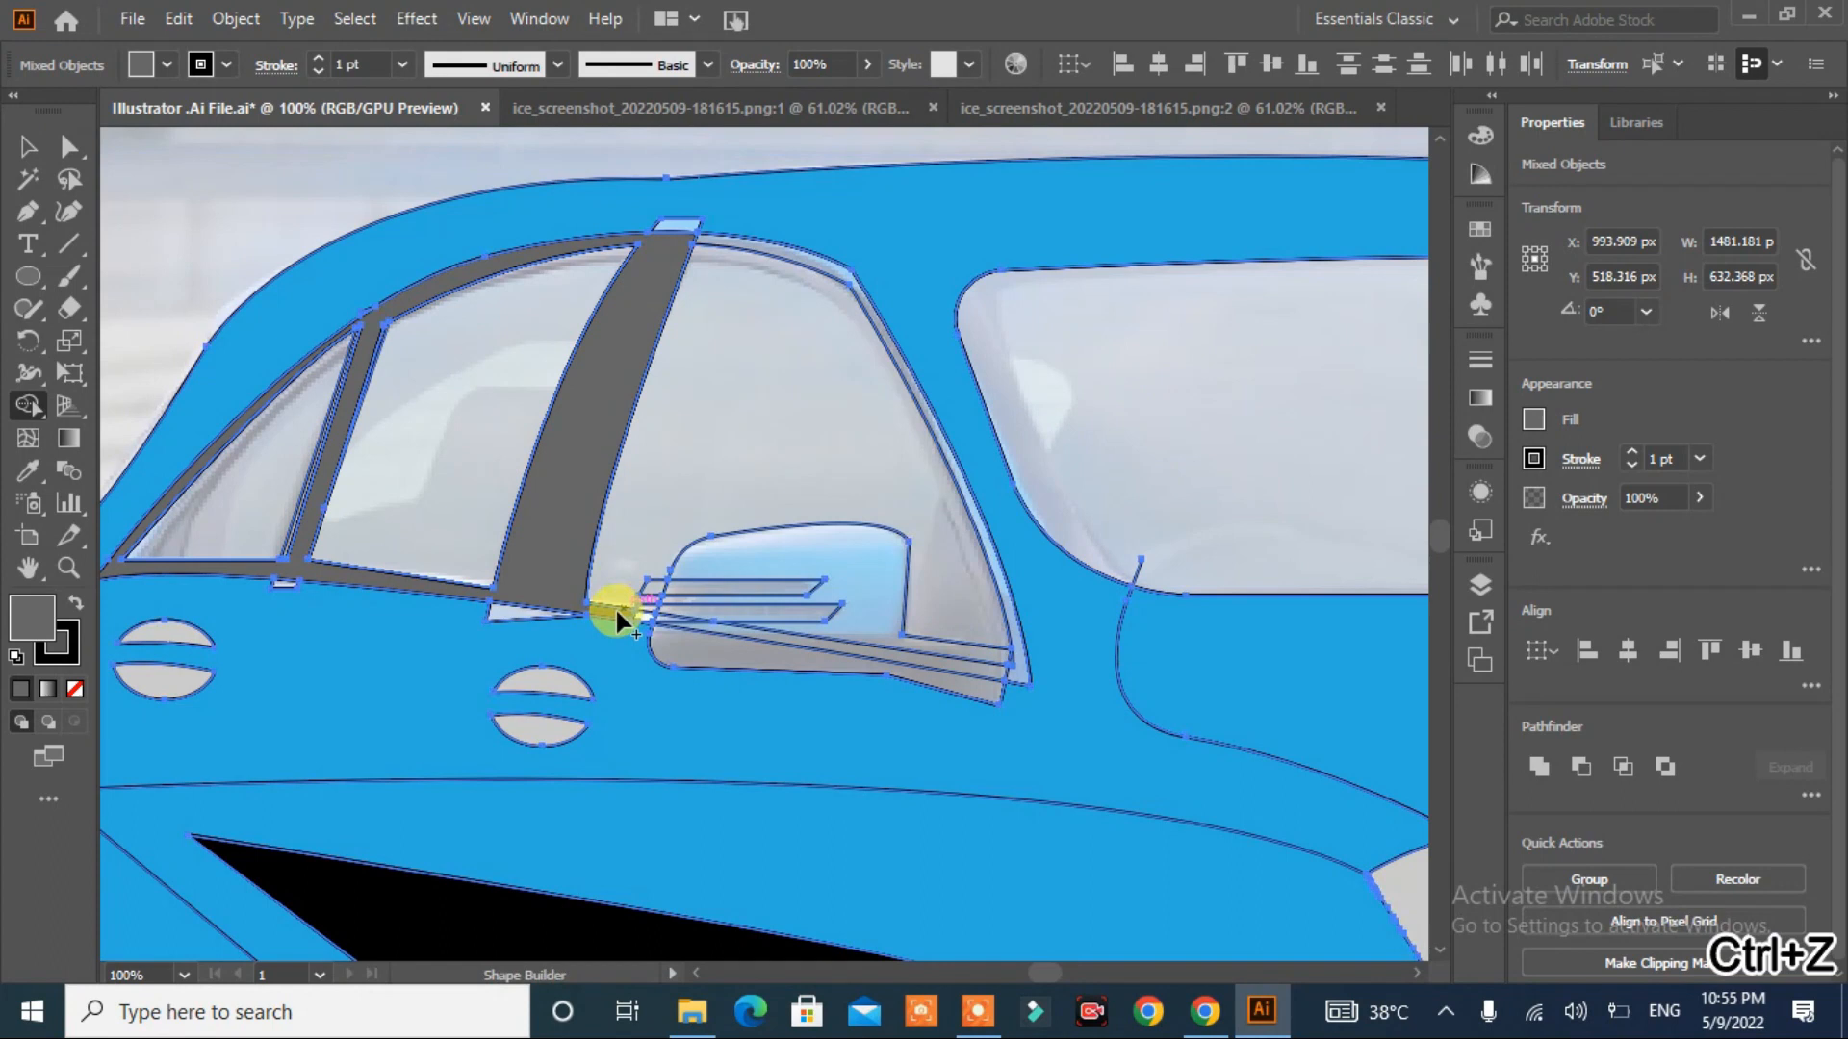
- Fill the pillar ends overhanging the body and the side mirror light blue, and the mirror's stripes dark gray
{"action": "left_click", "coordinate": [165, 65]}
{"action": "left_click", "coordinate": [157, 129]}
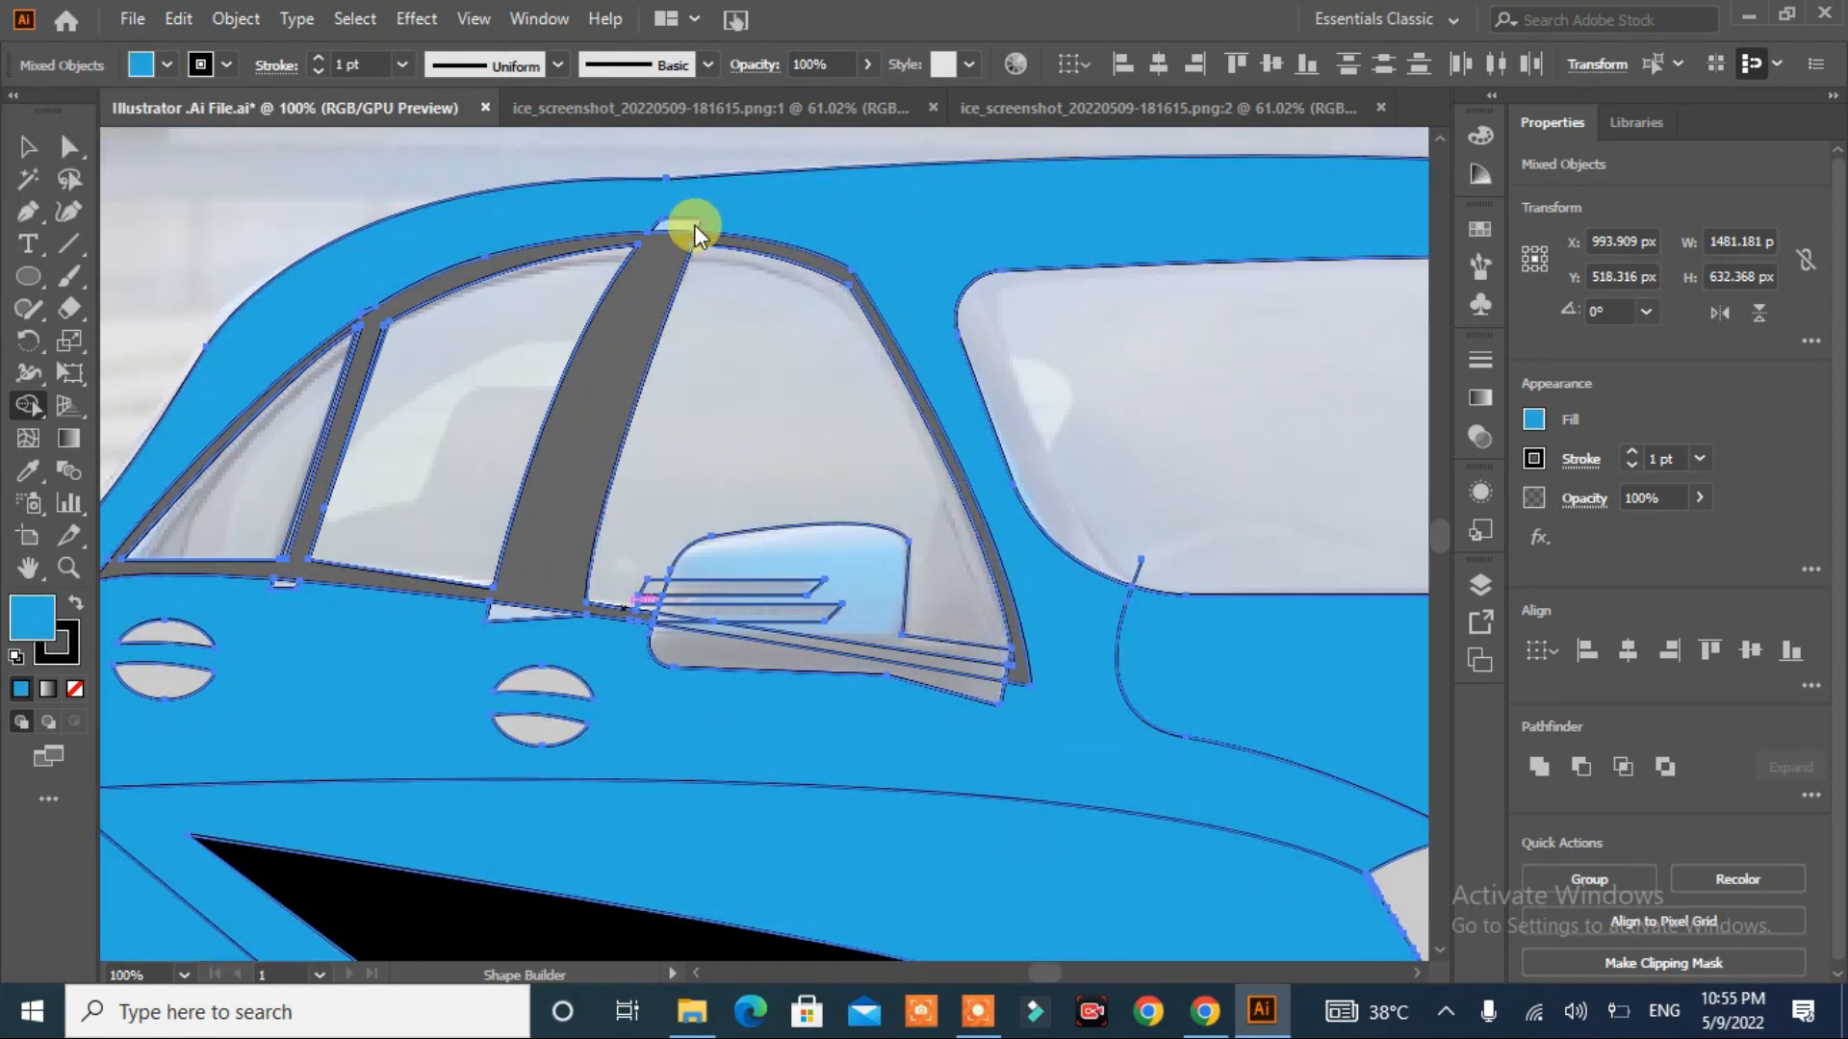
{"action": "left_click_drag", "start_coordinate": [695, 223], "coordinate": [695, 200]}
{"action": "mouse_move", "coordinate": [567, 652]}
{"action": "left_mouse_down"}
{"action": "mouse_move", "coordinate": [525, 621]}
{"action": "mouse_move", "coordinate": [294, 590]}
{"action": "left_mouse_up"}
{"action": "mouse_move", "coordinate": [939, 682]}
{"action": "left_mouse_down"}
{"action": "mouse_move", "coordinate": [973, 658]}
{"action": "mouse_move", "coordinate": [866, 587]}
{"action": "mouse_move", "coordinate": [674, 615]}
{"action": "left_mouse_up"}
{"action": "left_click", "coordinate": [166, 65]}
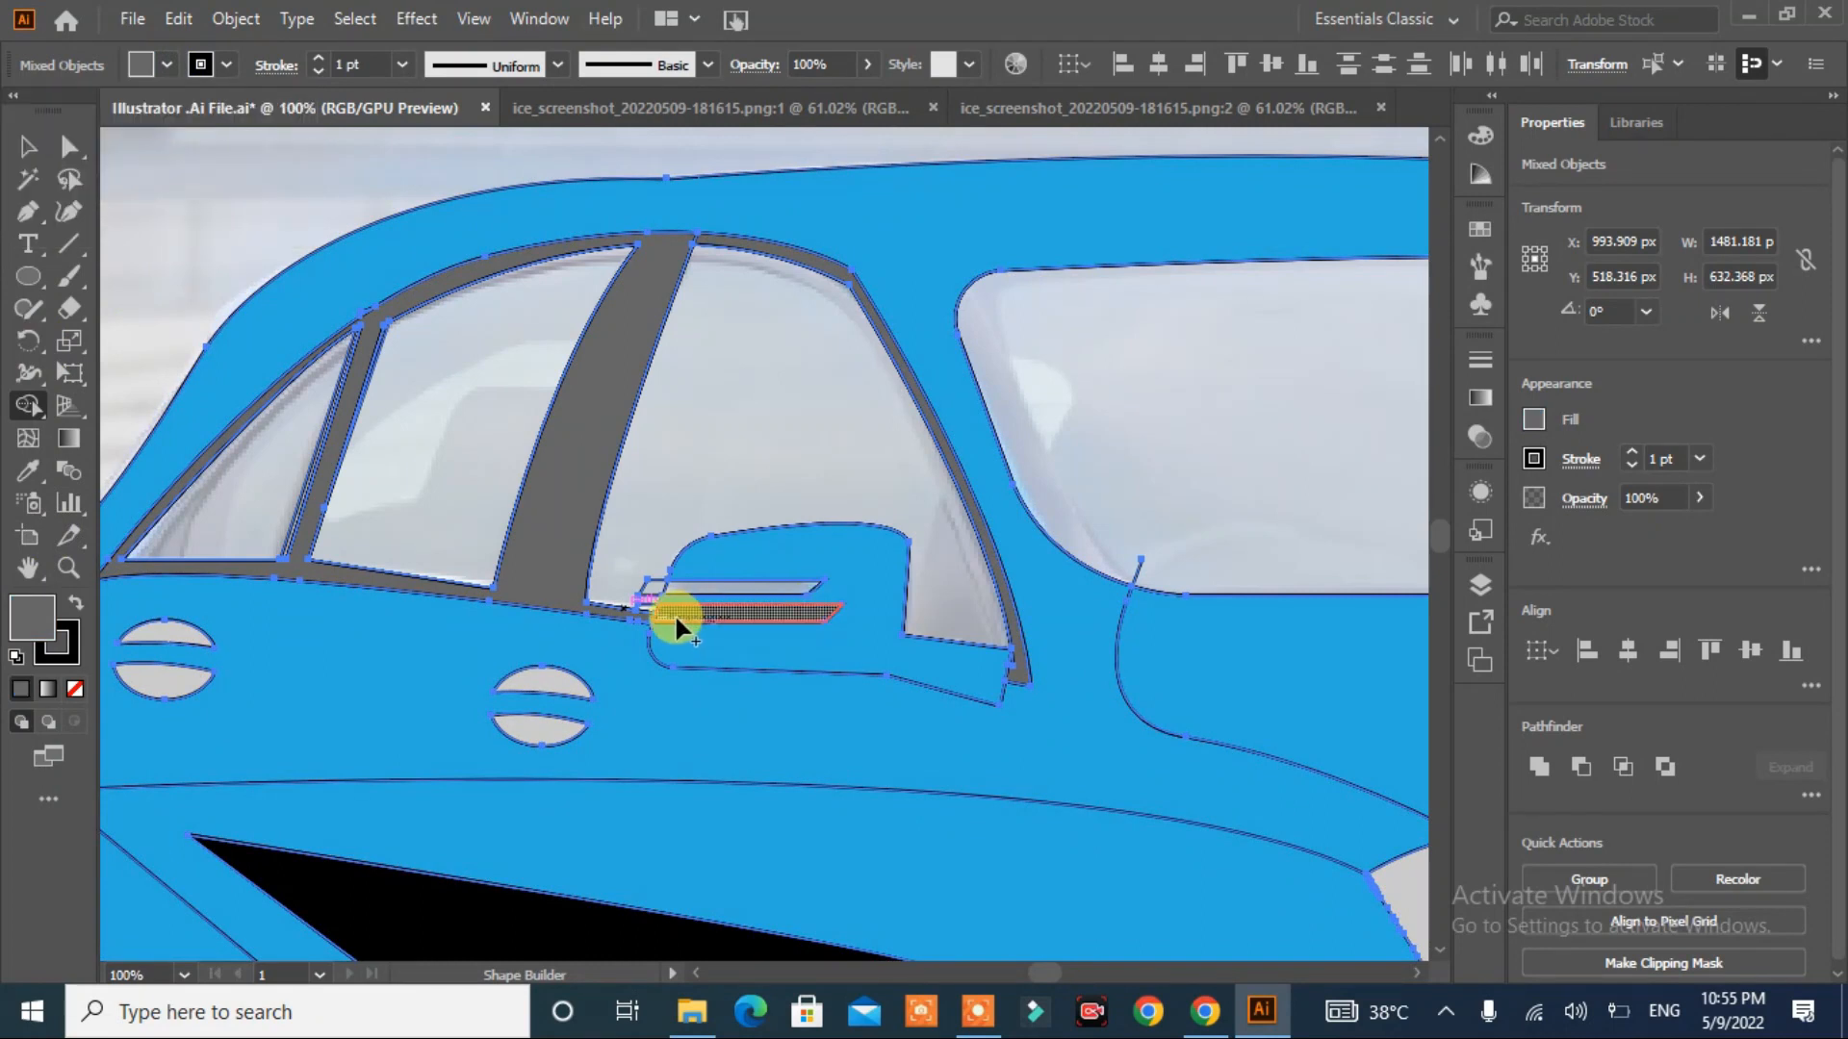
{"action": "left_click", "coordinate": [679, 588]}
- Fill the side windows and the windshield with light gray using Shape Builder
{"action": "left_click", "coordinate": [166, 65]}
{"action": "left_click", "coordinate": [190, 189]}
{"action": "left_click_drag", "start_coordinate": [741, 434], "coordinate": [644, 586]}
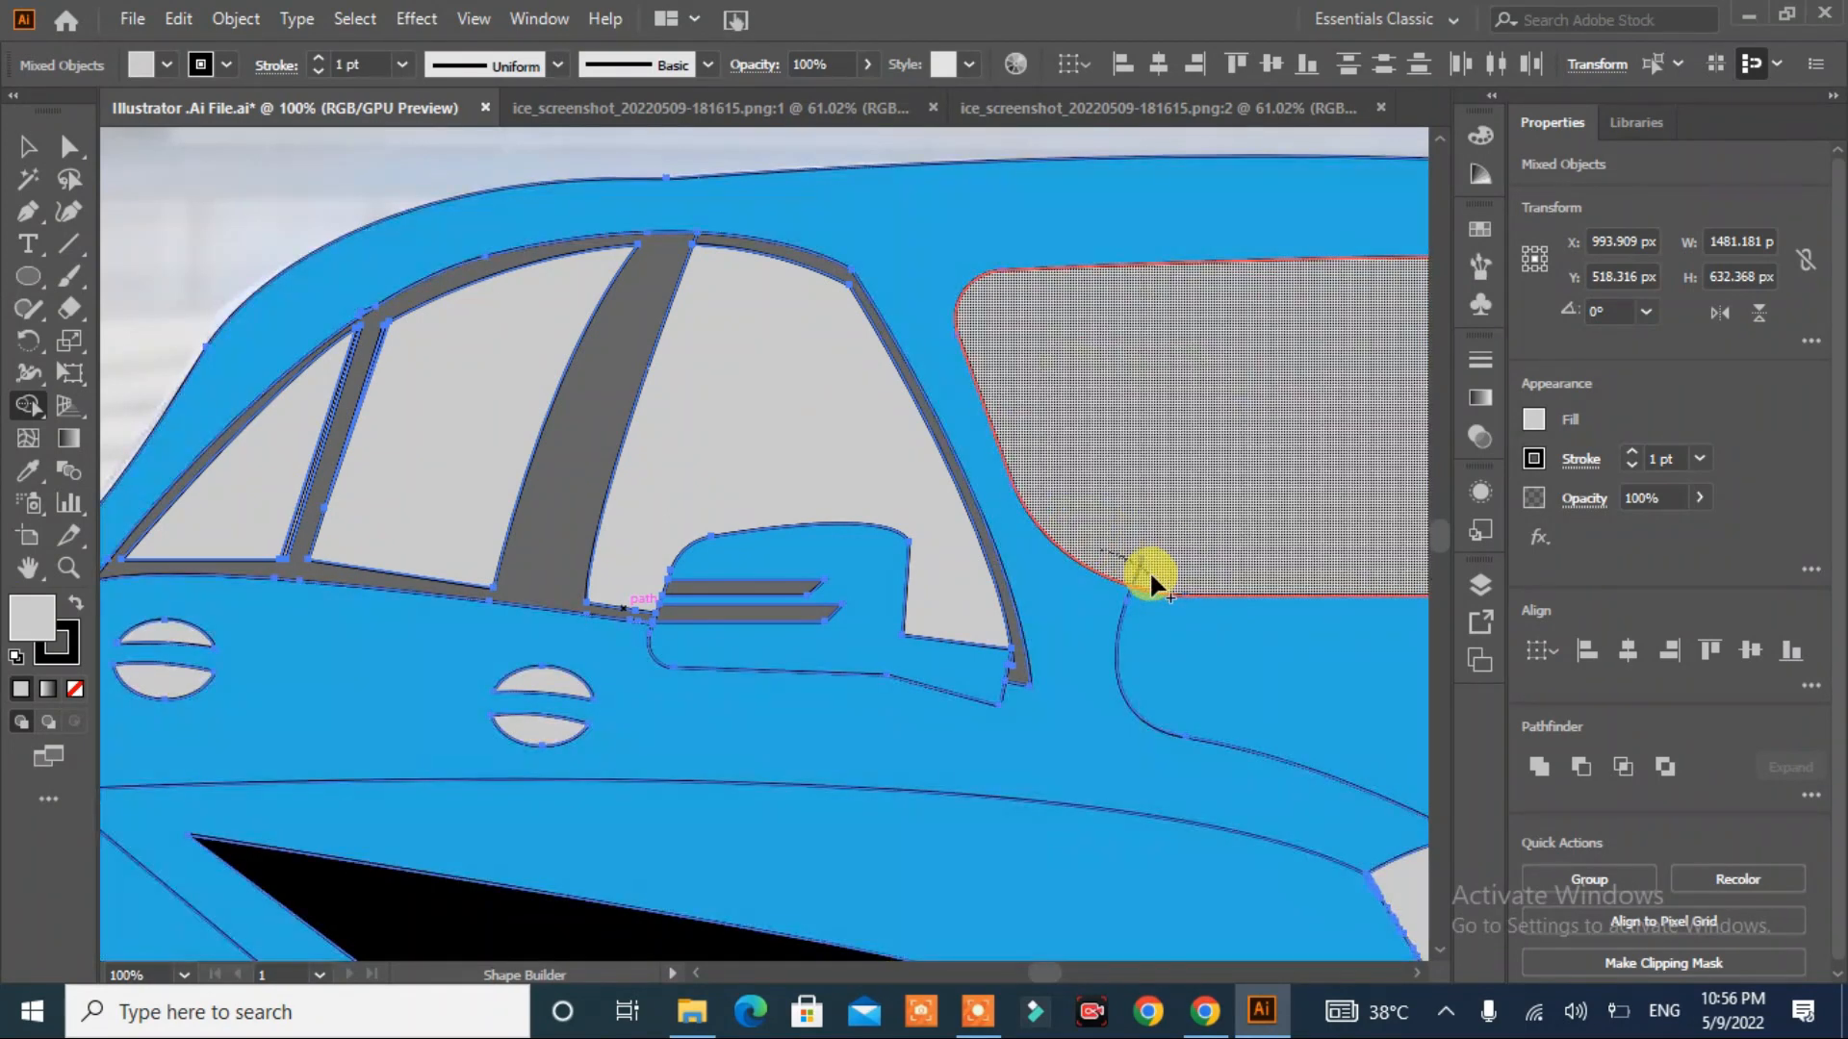
{"action": "left_click", "coordinate": [1149, 569]}
- Move the end anchor of the hood line onto the windshield's lower edge
{"action": "left_click", "coordinate": [30, 214]}
{"action": "key", "text": "a"}
{"action": "left_click_drag", "start_coordinate": [1141, 559], "coordinate": [1131, 586]}
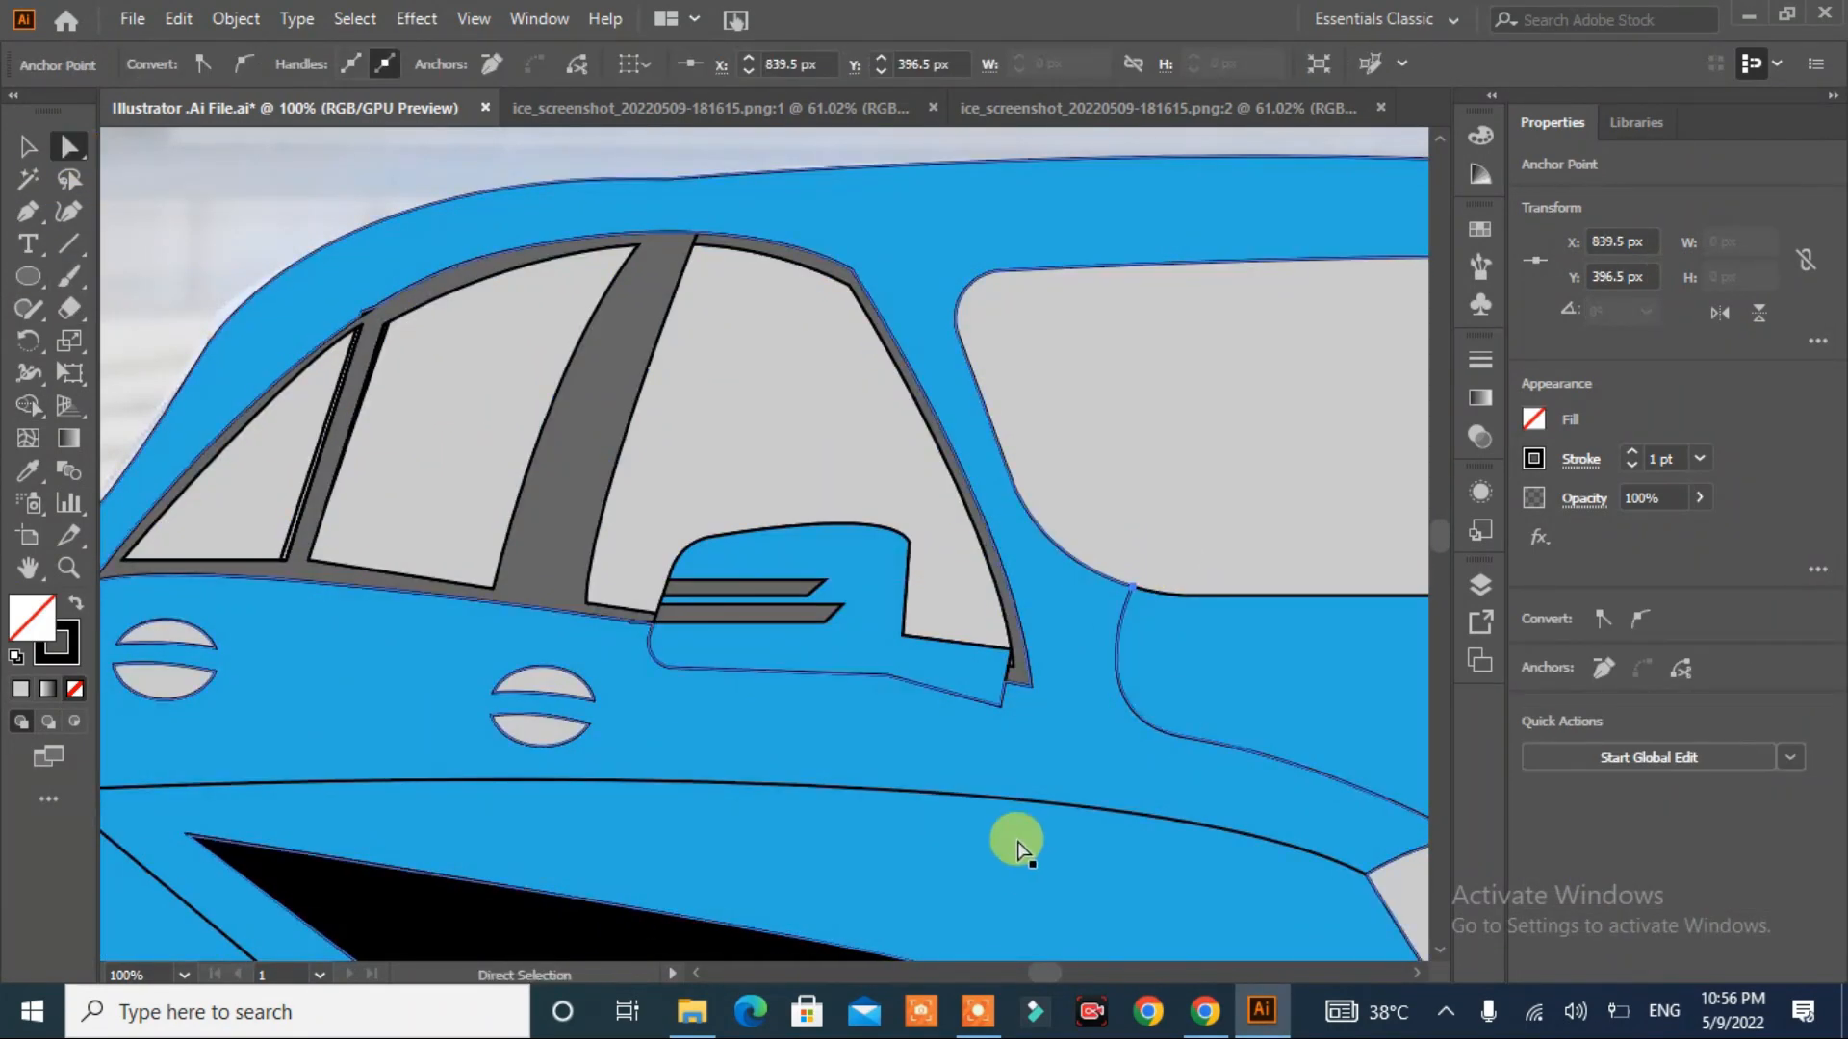
- Adjust the curve handles at the anchor points of the rear roofline
{"action": "left_click", "coordinate": [666, 178]}
{"action": "left_click_drag", "start_coordinate": [310, 169], "coordinate": [362, 169]}
{"action": "left_click", "coordinate": [208, 346]}
{"action": "left_click_drag", "start_coordinate": [224, 362], "coordinate": [847, 635]}
- Smooth the car body's roof outline with the Smooth tool
{"action": "left_click_drag", "start_coordinate": [29, 308], "coordinate": [135, 367]}
{"action": "key", "text": "v"}
{"action": "left_click", "coordinate": [192, 390]}
{"action": "left_click", "coordinate": [29, 308]}
{"action": "left_click_drag", "start_coordinate": [578, 185], "coordinate": [671, 184]}
{"action": "scroll", "coordinate": [901, 377], "scroll_direction": "down", "scroll_amount": 5}
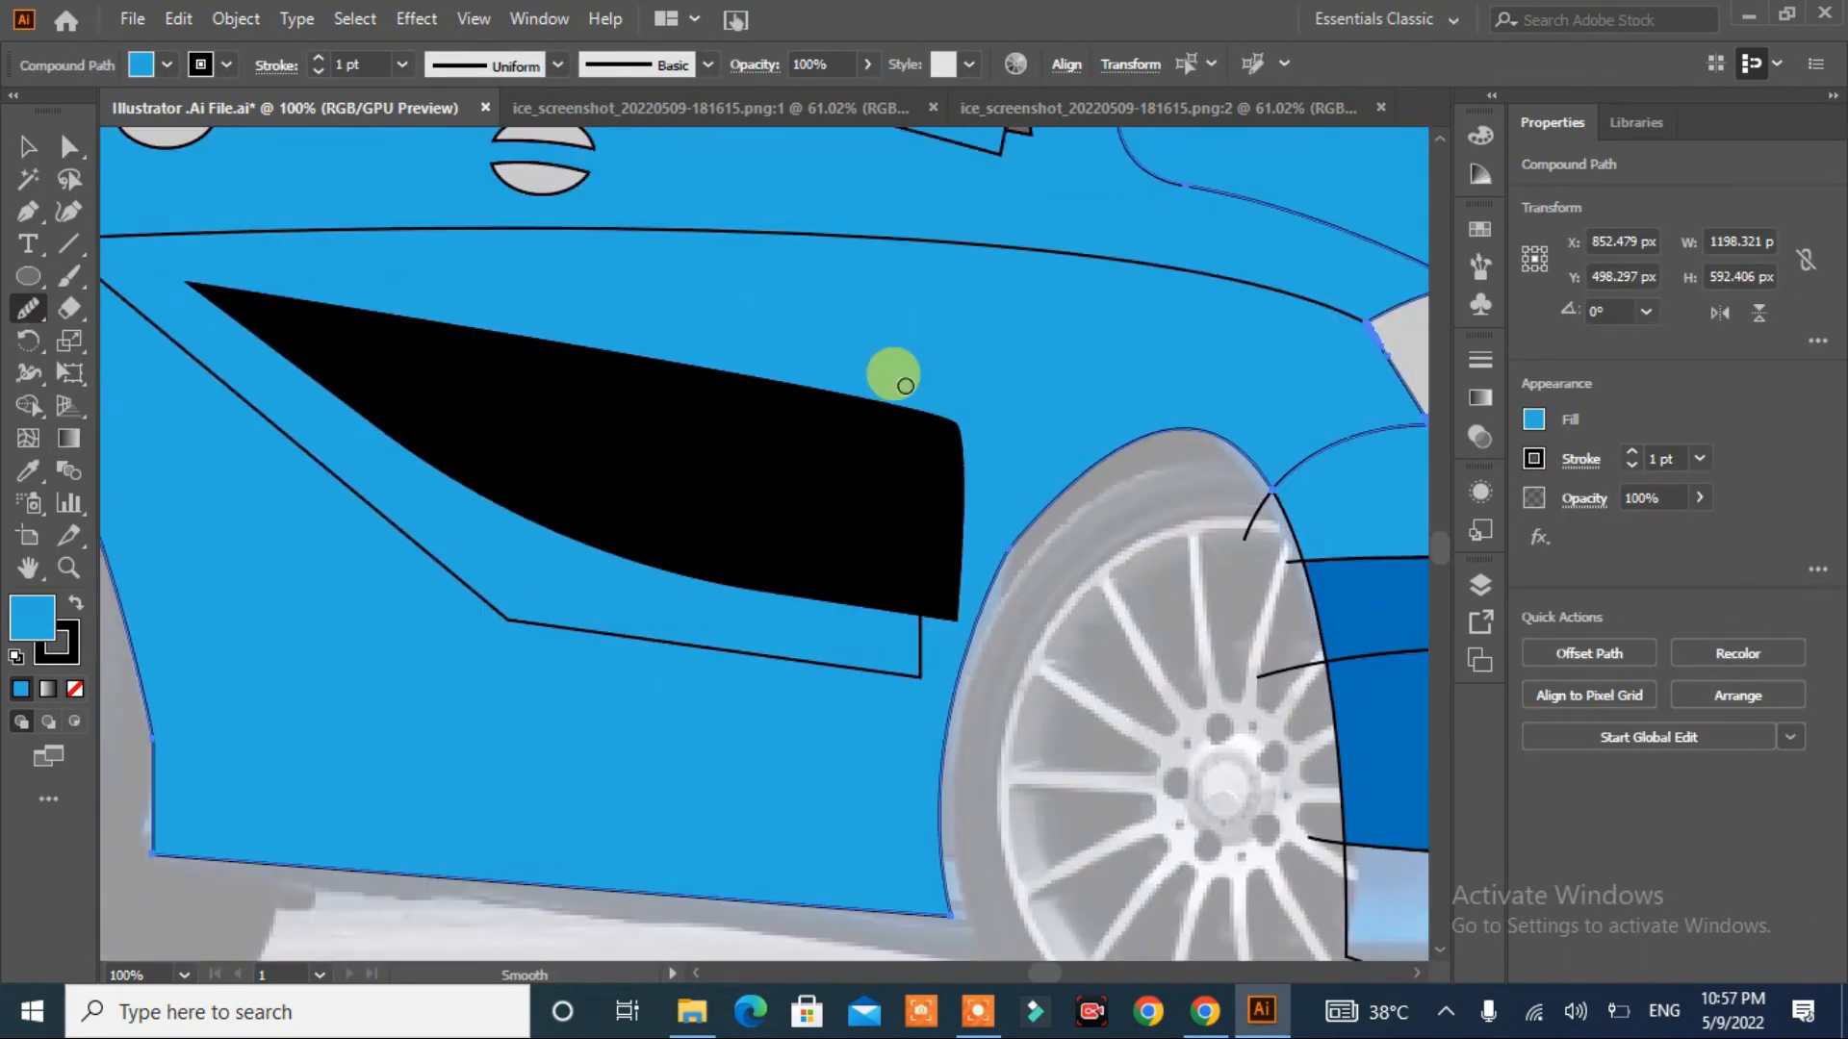
- Fill the lower front bumper strip with the darker blue swatch using Shape Builder
{"action": "key", "text": "ctrl+0"}
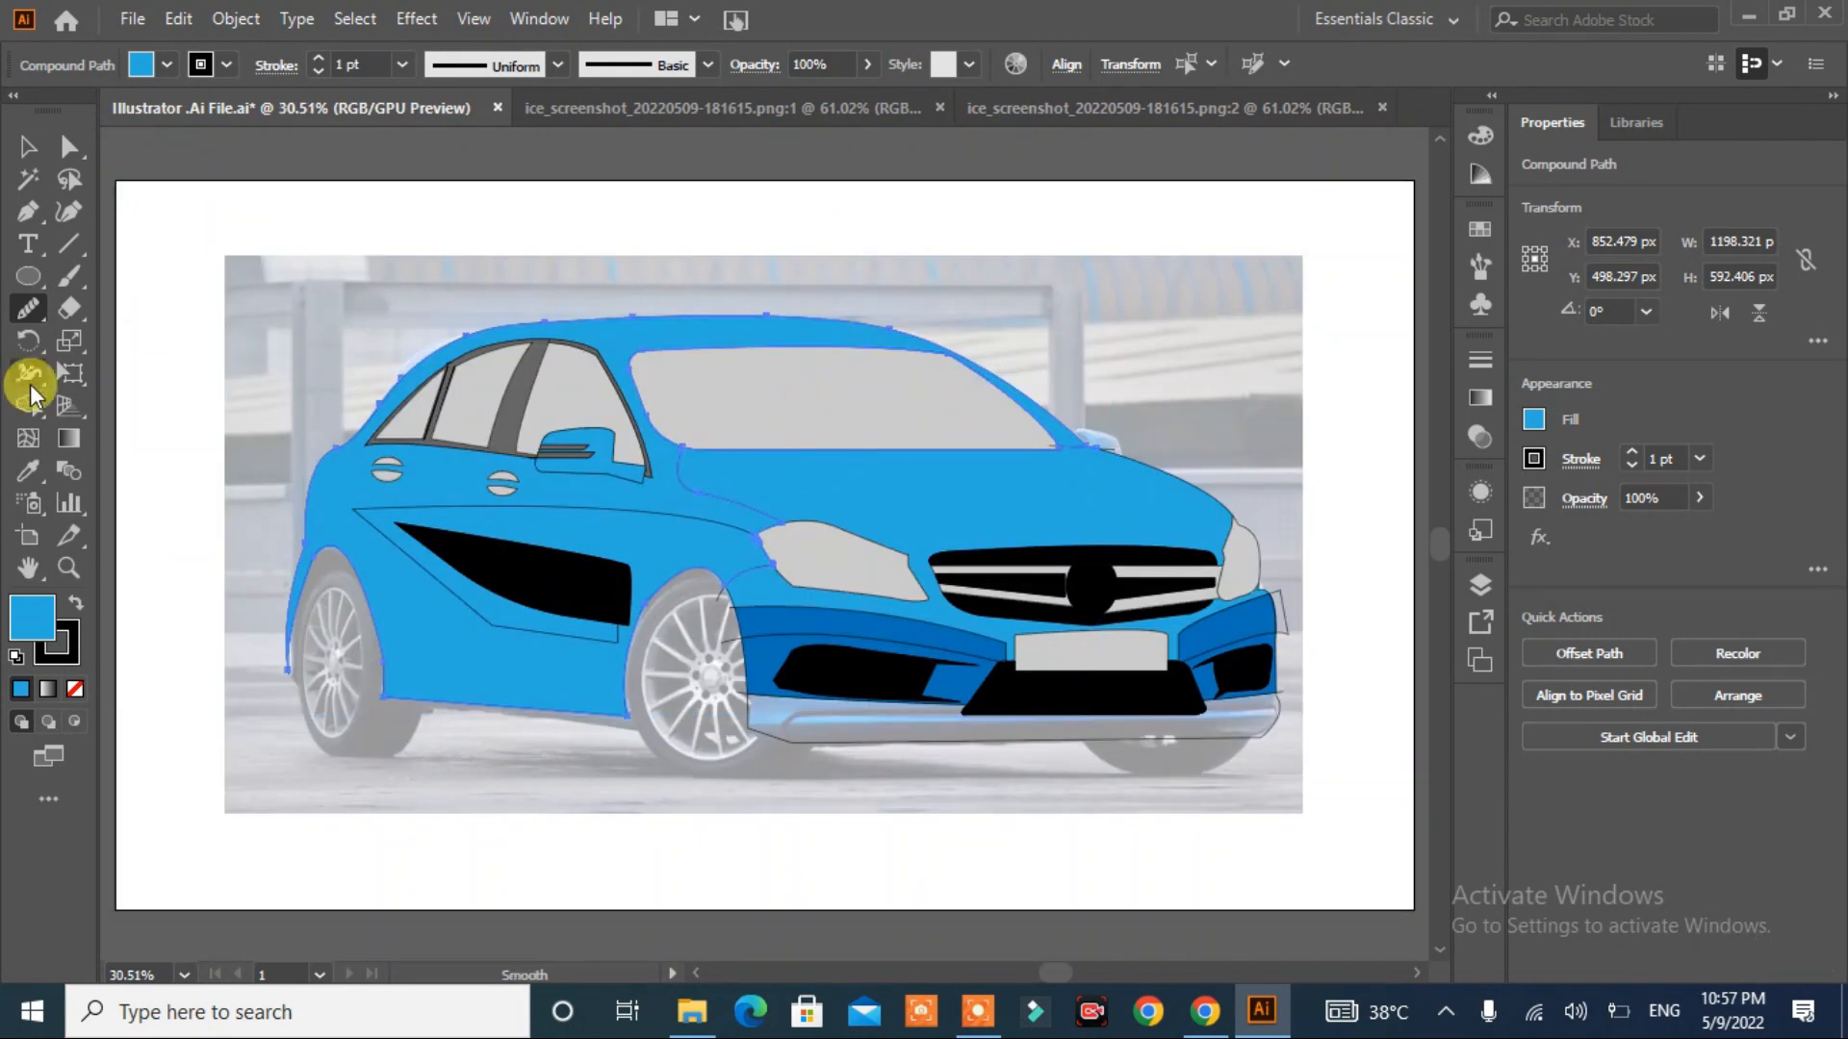
{"action": "left_click", "coordinate": [29, 402]}
{"action": "key", "text": "ctrl+a"}
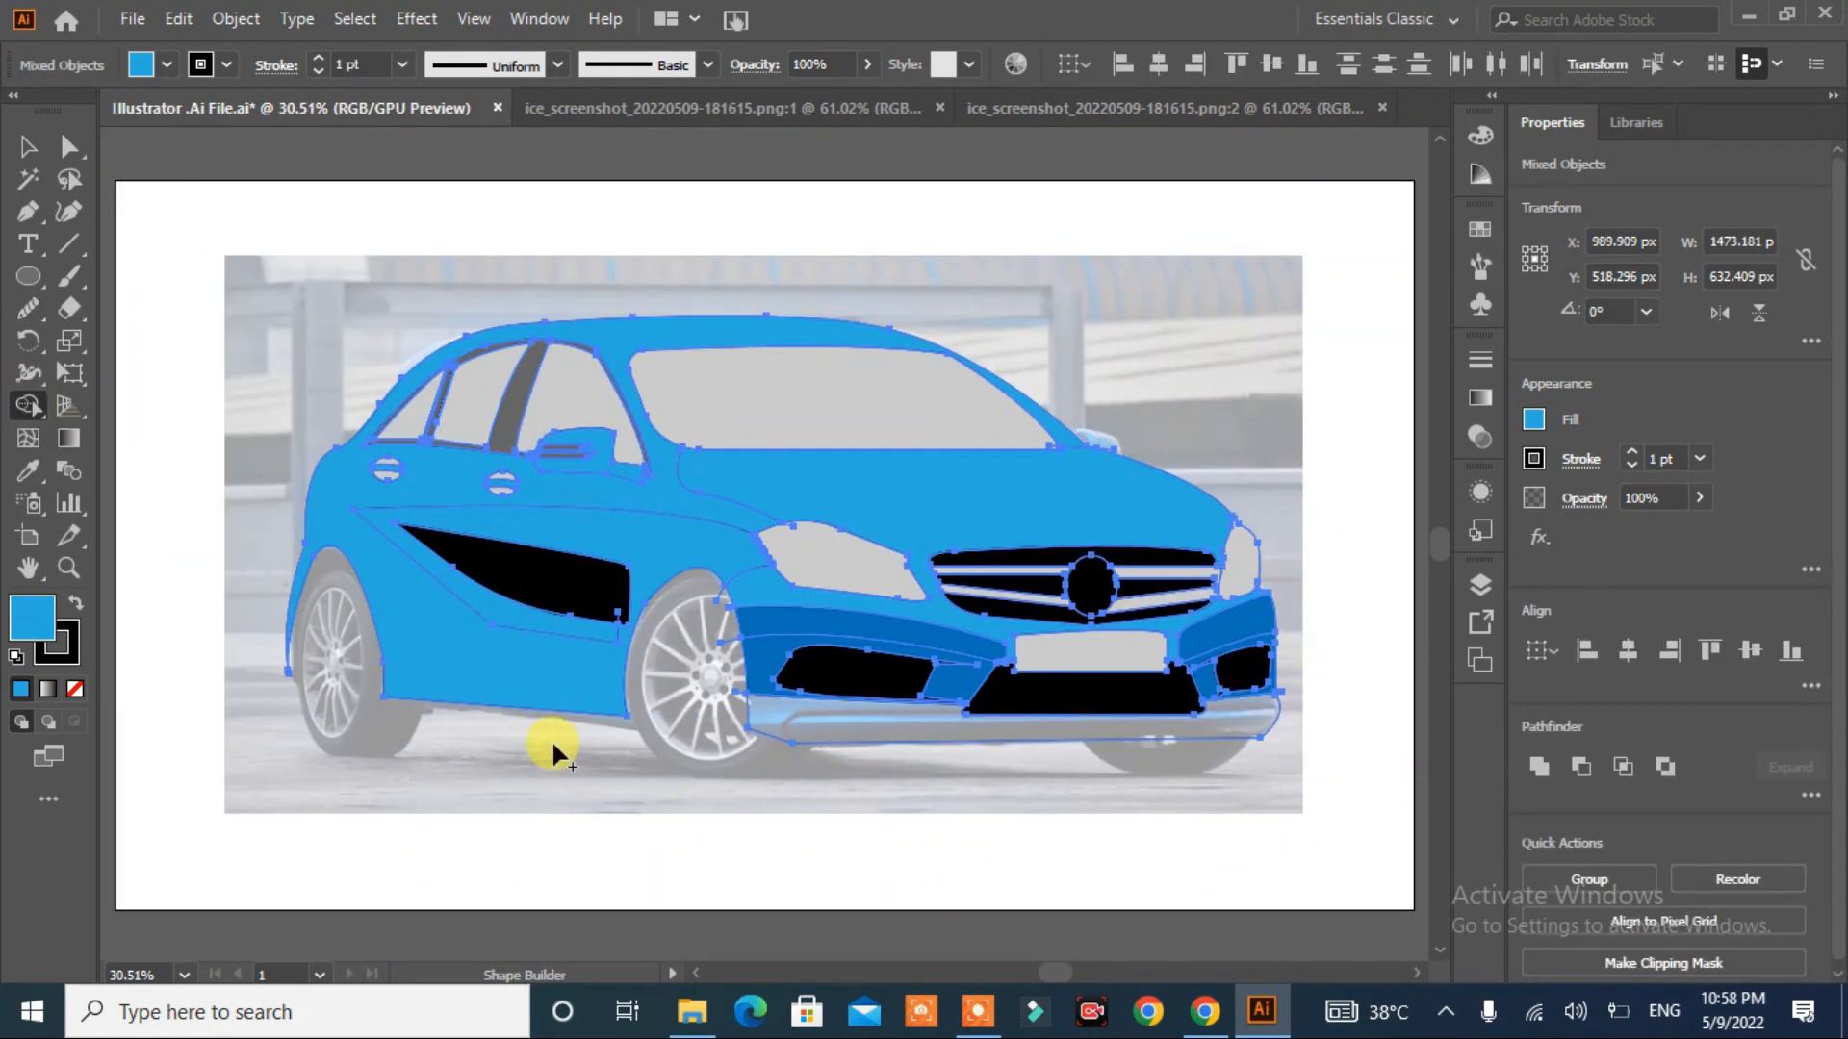
{"action": "left_click", "coordinate": [167, 65]}
{"action": "left_click", "coordinate": [186, 121]}
{"action": "left_click", "coordinate": [801, 732]}
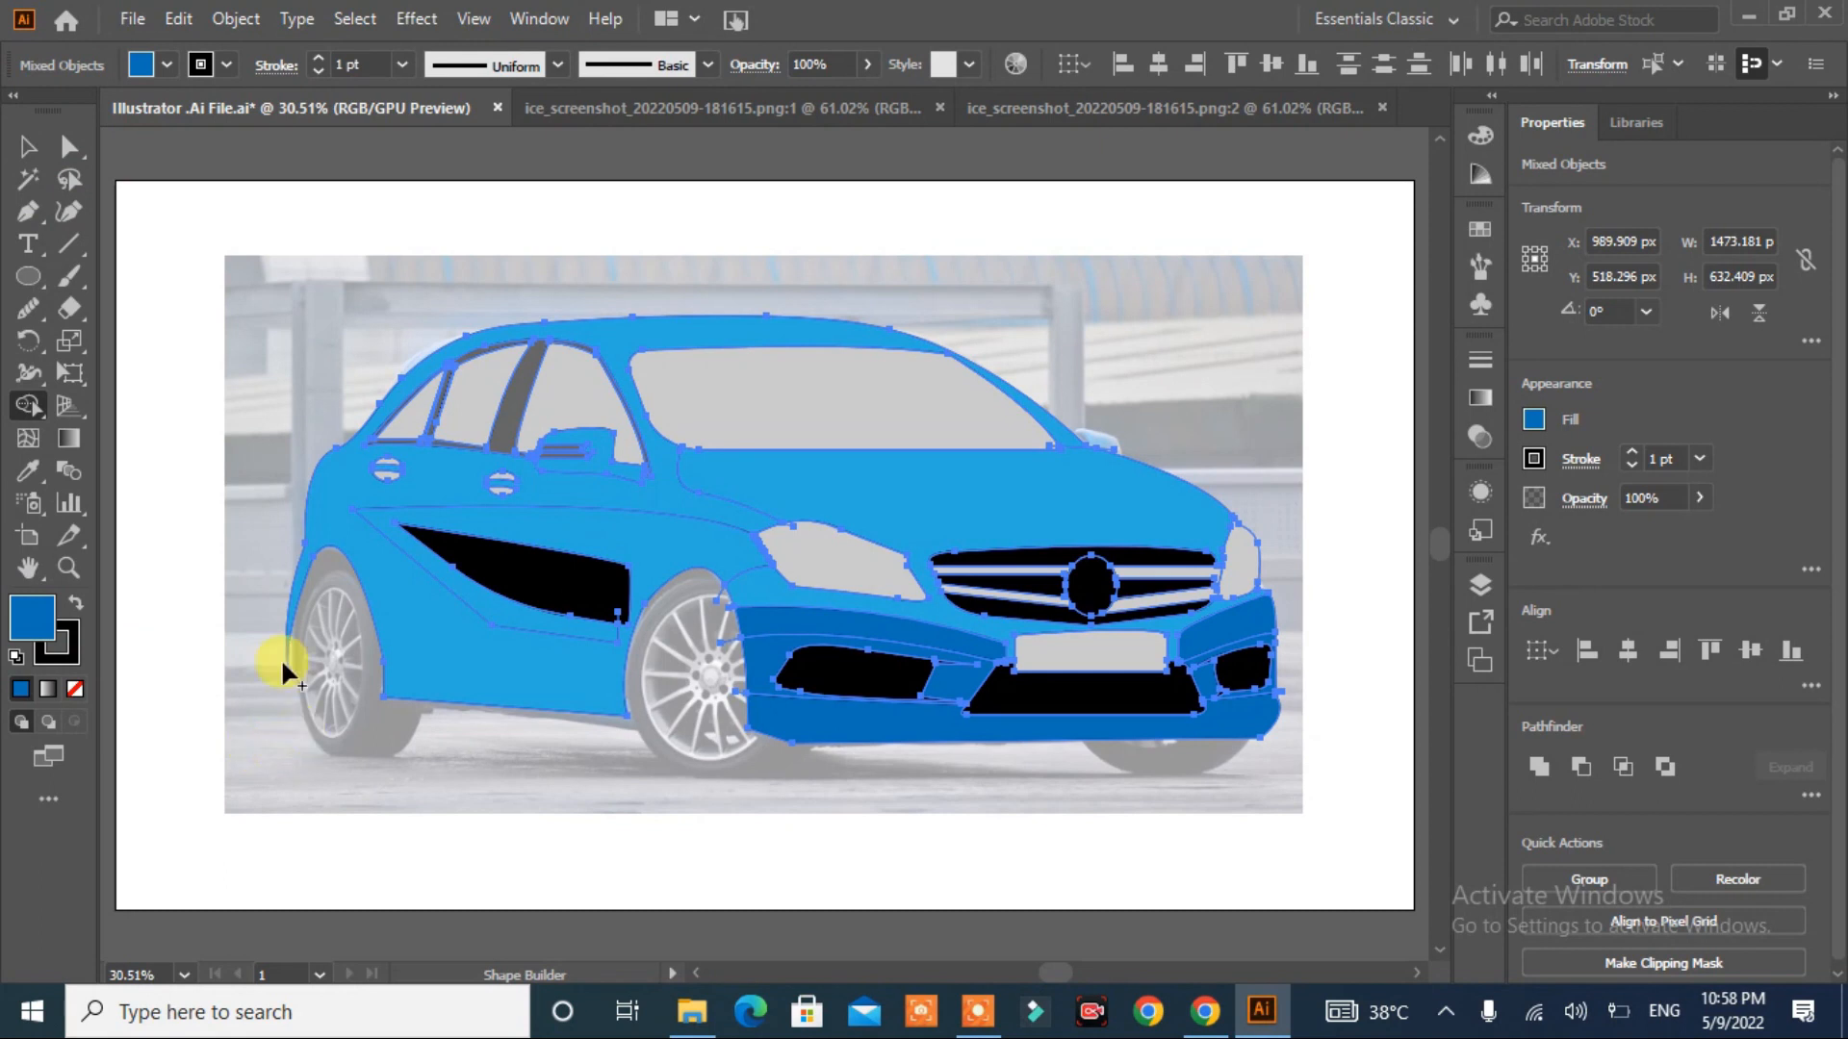
{"action": "left_click", "coordinate": [60, 157]}
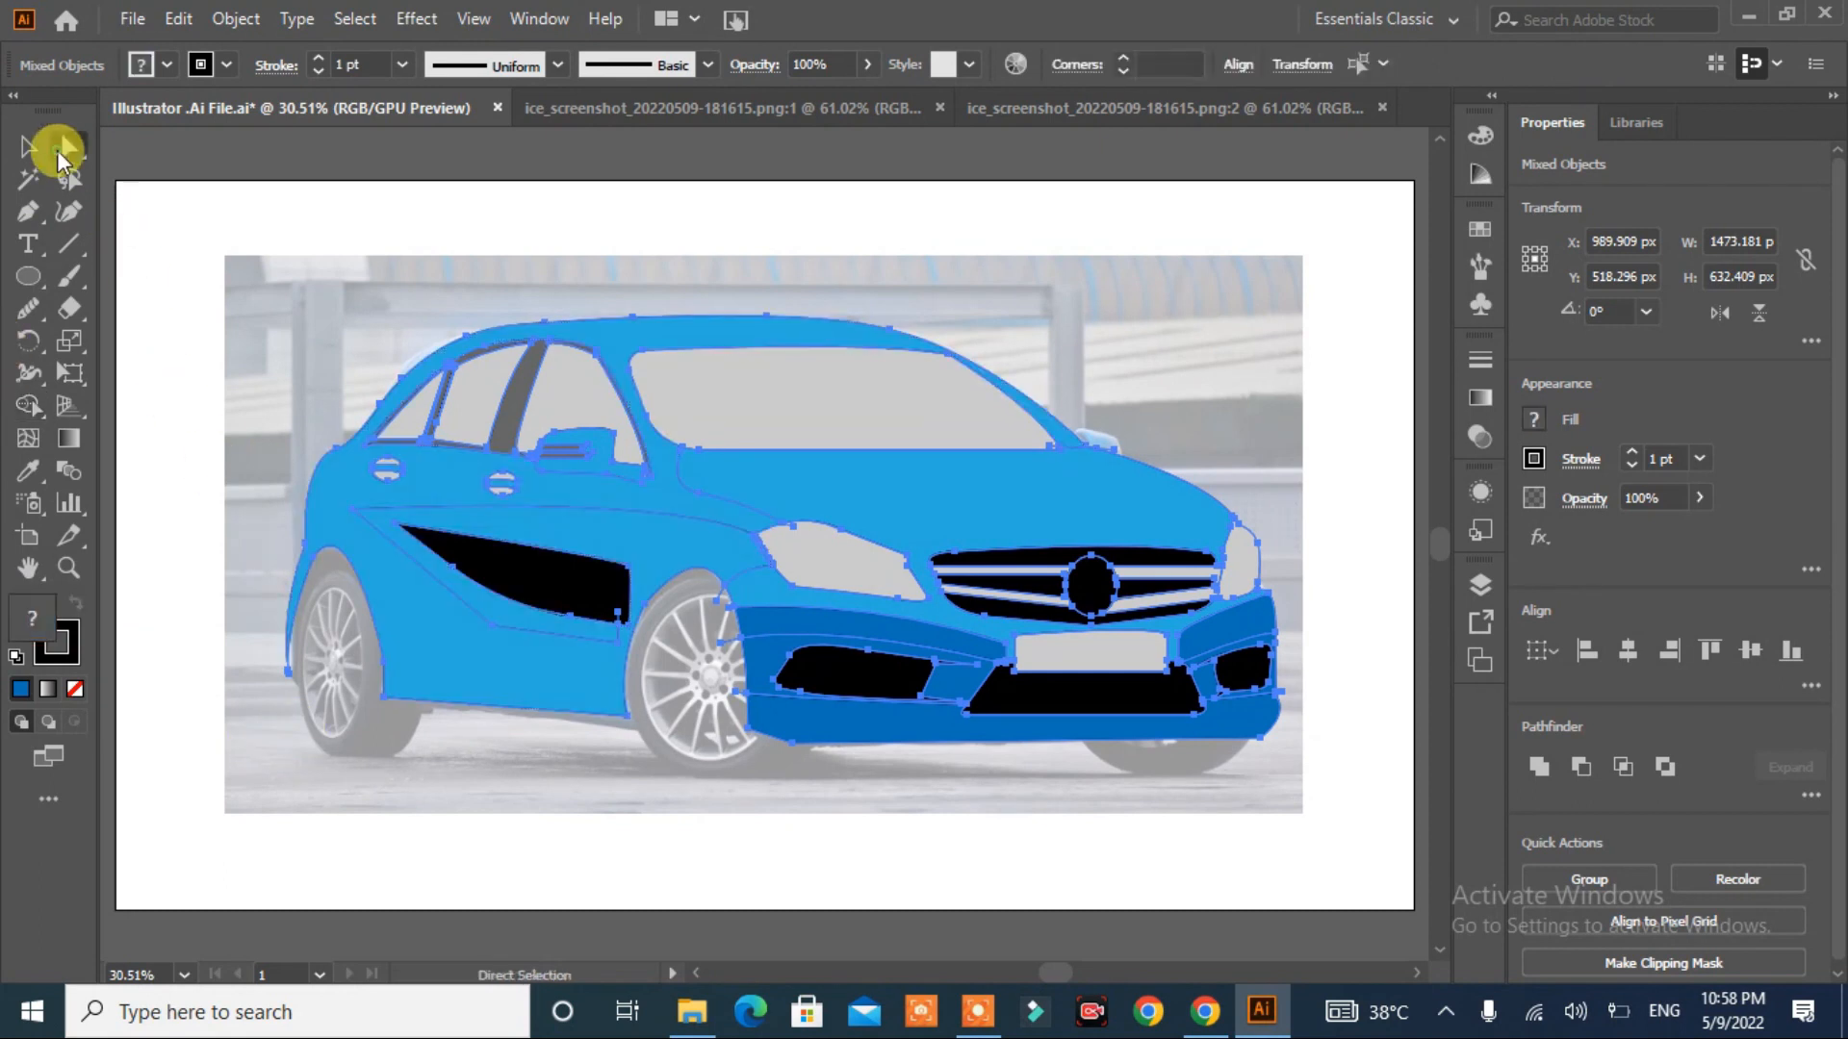
{"action": "left_click", "coordinate": [193, 252]}
{"action": "left_click", "coordinate": [619, 612]}
{"action": "left_click", "coordinate": [464, 770]}
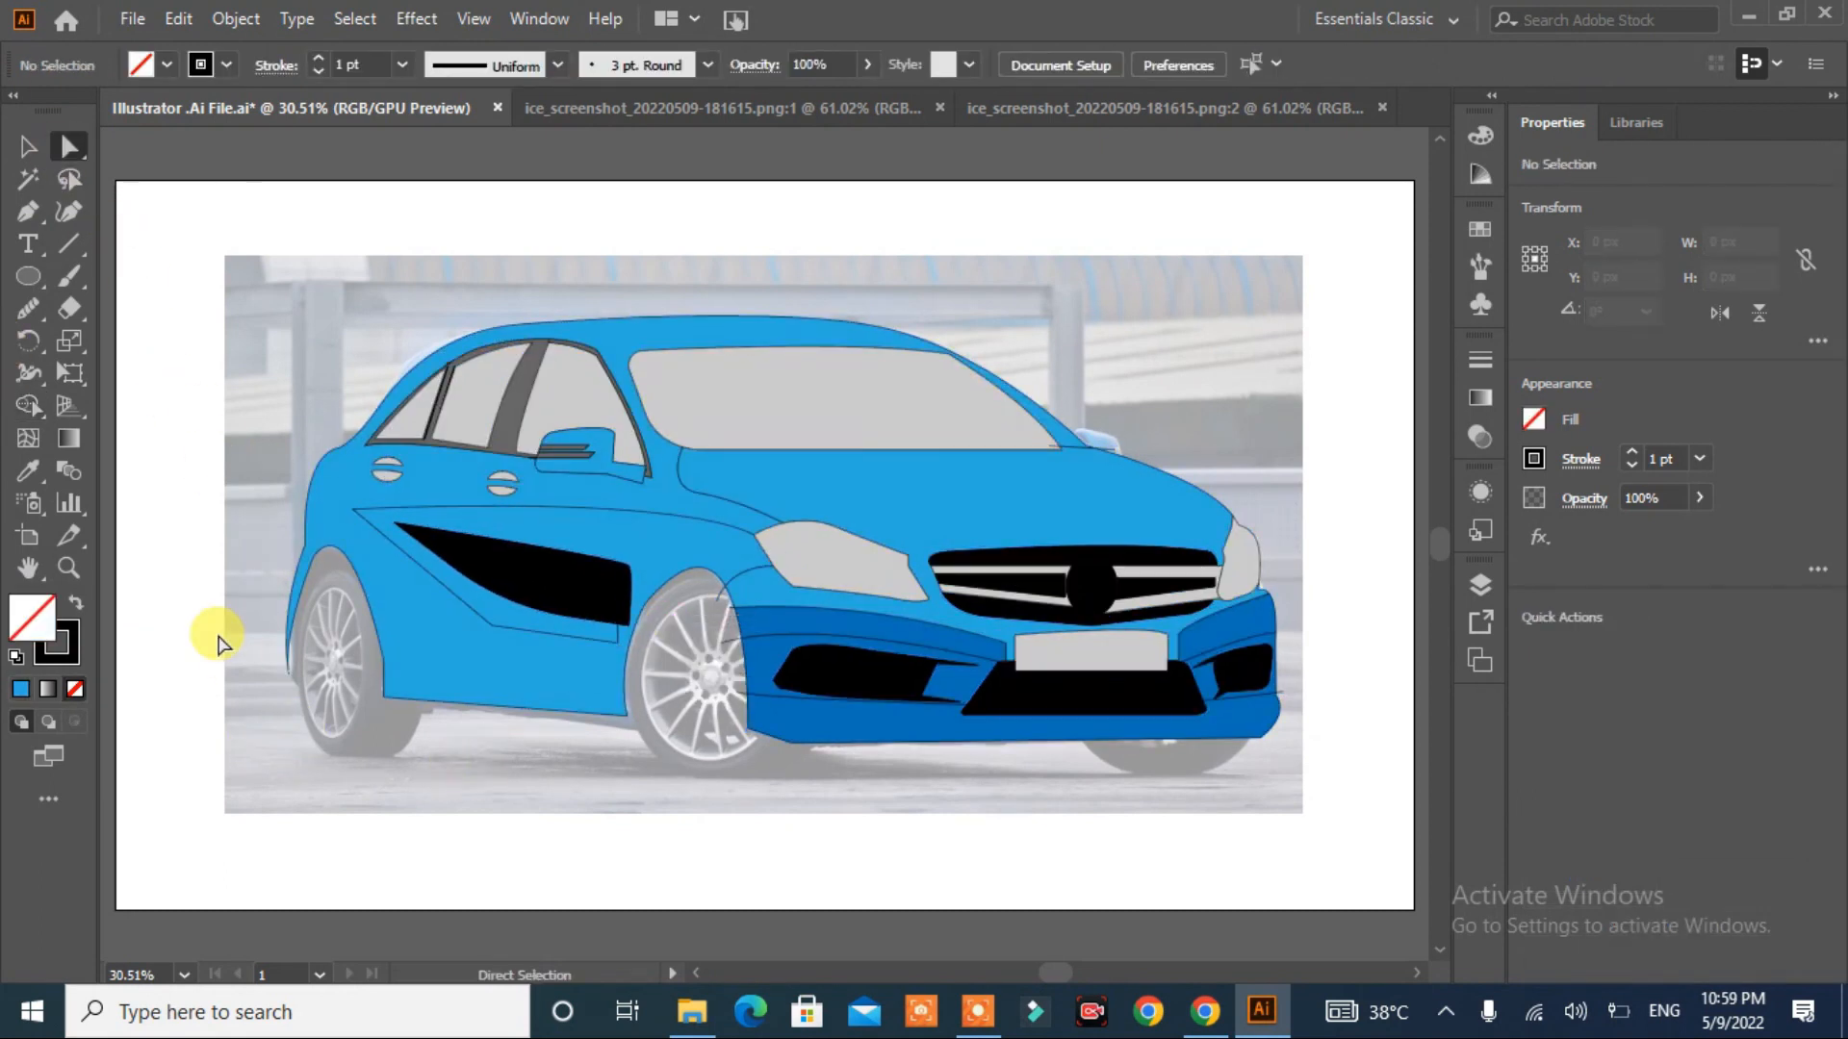
- Try to outline the rear wheel with an ellipse about 211 px wide and 273 px high
{"action": "left_click_drag", "start_coordinate": [400, 783], "coordinate": [395, 803]}
{"action": "left_click_drag", "start_coordinate": [363, 731], "coordinate": [333, 656]}
{"action": "mouse_move", "coordinate": [248, 575]}
{"action": "left_mouse_down"}
{"action": "mouse_move", "coordinate": [410, 801]}
{"action": "mouse_move", "coordinate": [432, 775]}
{"action": "left_mouse_up"}
{"action": "left_click_drag", "start_coordinate": [247, 676], "coordinate": [289, 676]}
{"action": "left_click", "coordinate": [69, 146]}
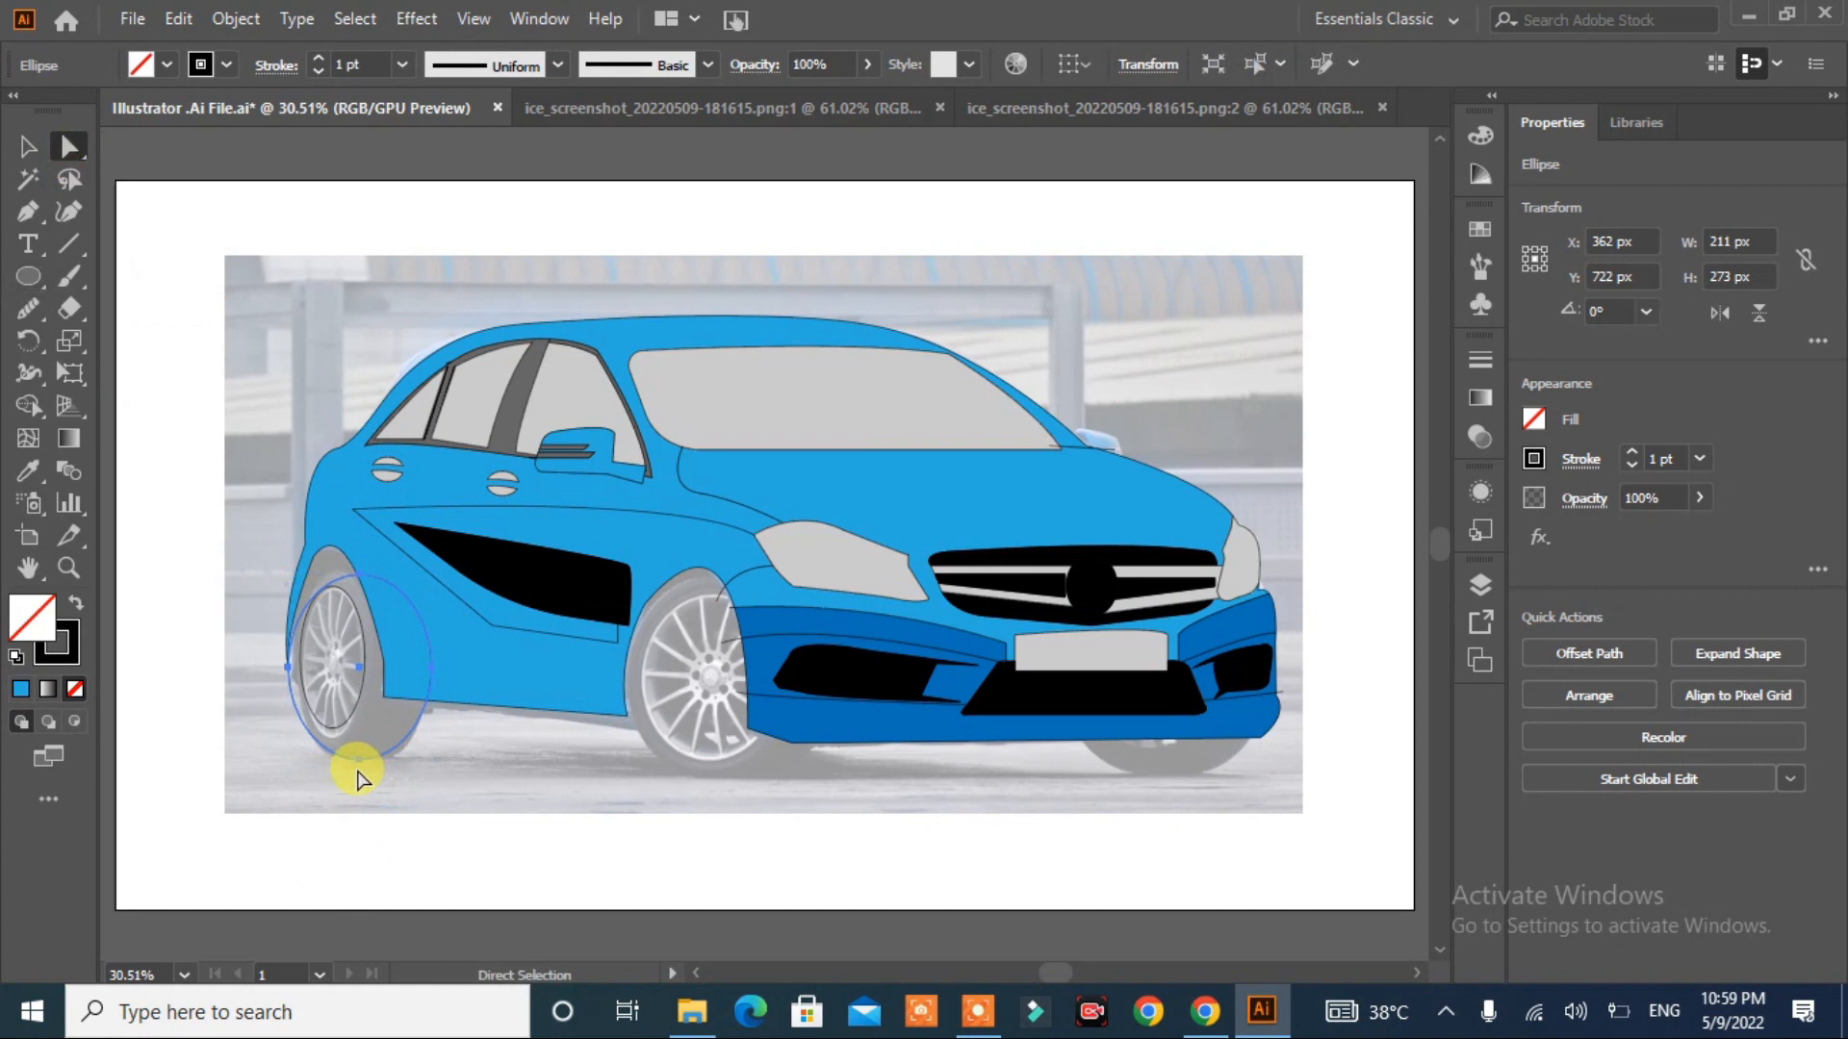
- Try to reshape the ellipse's anchor points and handles to follow the rear tyre
{"action": "left_click", "coordinate": [360, 760]}
{"action": "left_click_drag", "start_coordinate": [399, 759], "coordinate": [420, 760]}
{"action": "left_click_drag", "start_coordinate": [432, 667], "coordinate": [422, 664]}
{"action": "left_click", "coordinate": [360, 760]}
{"action": "left_click_drag", "start_coordinate": [320, 760], "coordinate": [318, 761]}
{"action": "left_click_drag", "start_coordinate": [303, 664], "coordinate": [290, 667]}
{"action": "left_click_drag", "start_coordinate": [353, 575], "coordinate": [354, 575]}
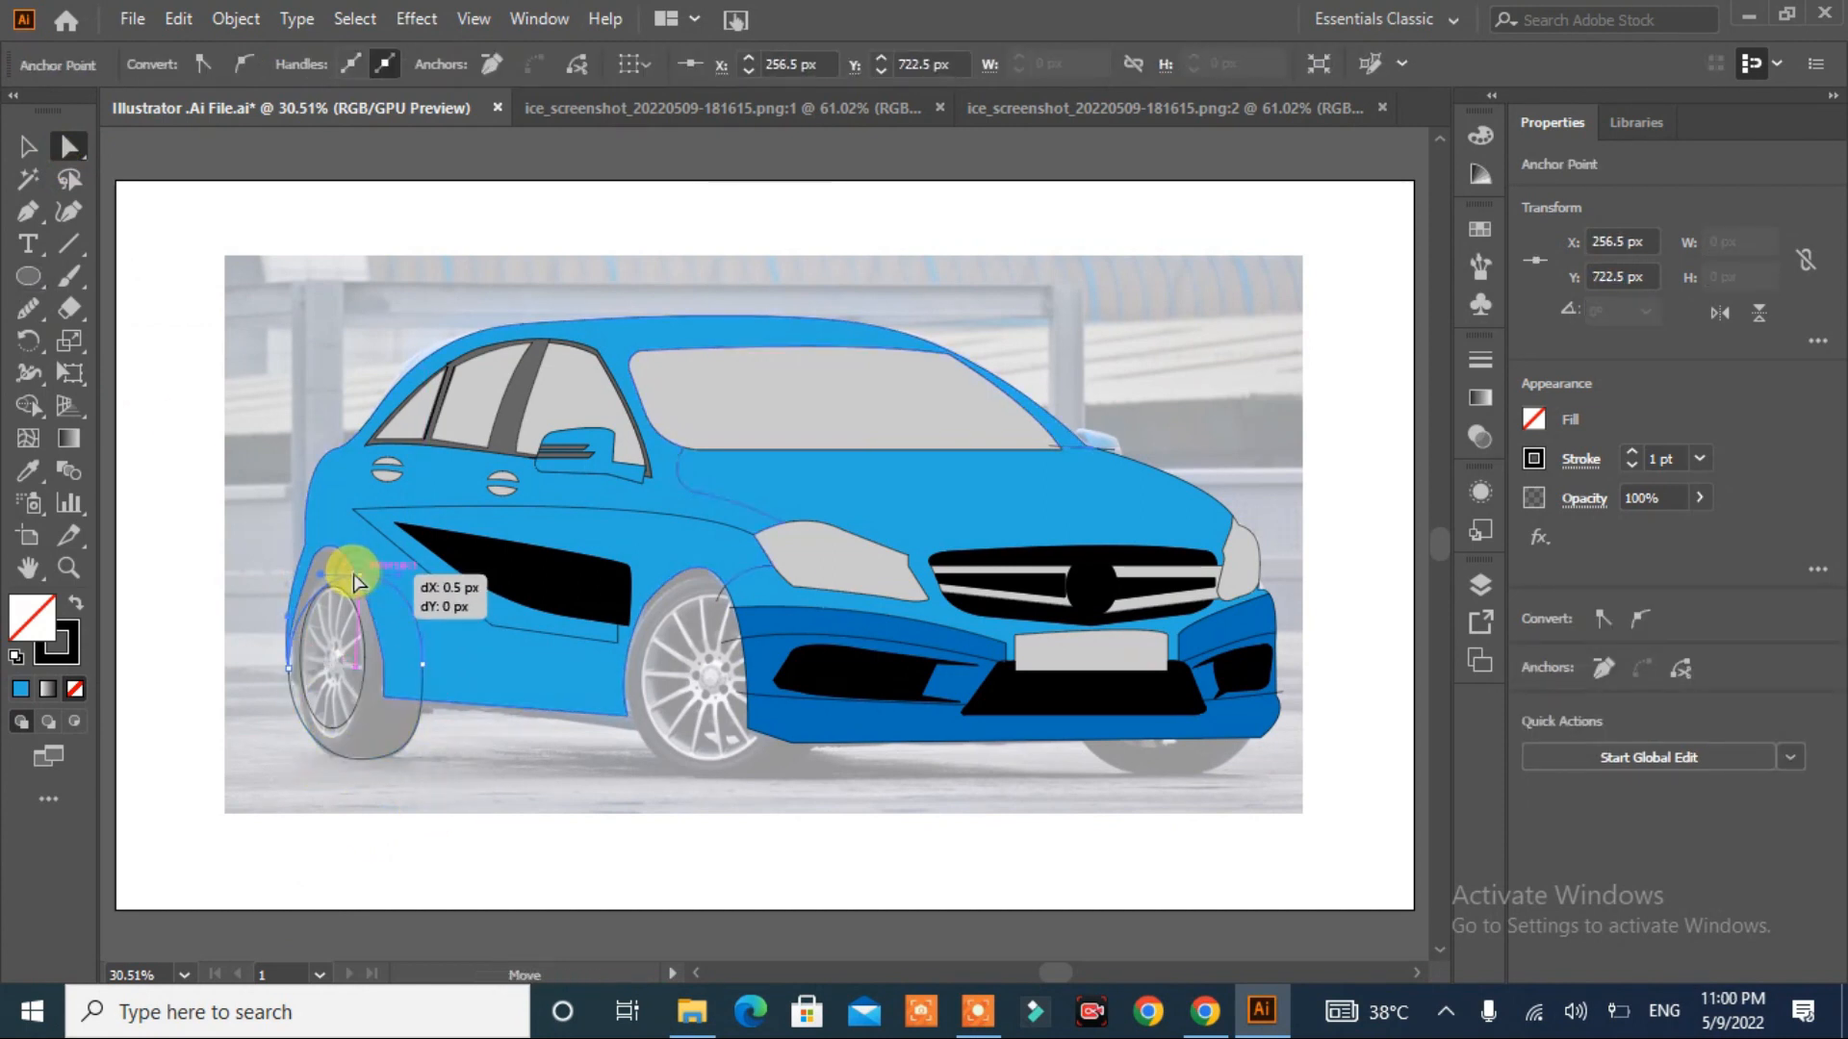
{"action": "left_click", "coordinate": [457, 816]}
- Hide the reference photo layer item and delete the leftover path near the windshield's far corner
{"action": "left_click", "coordinate": [1480, 585]}
{"action": "left_click_drag", "start_coordinate": [1441, 616], "coordinate": [1452, 759]}
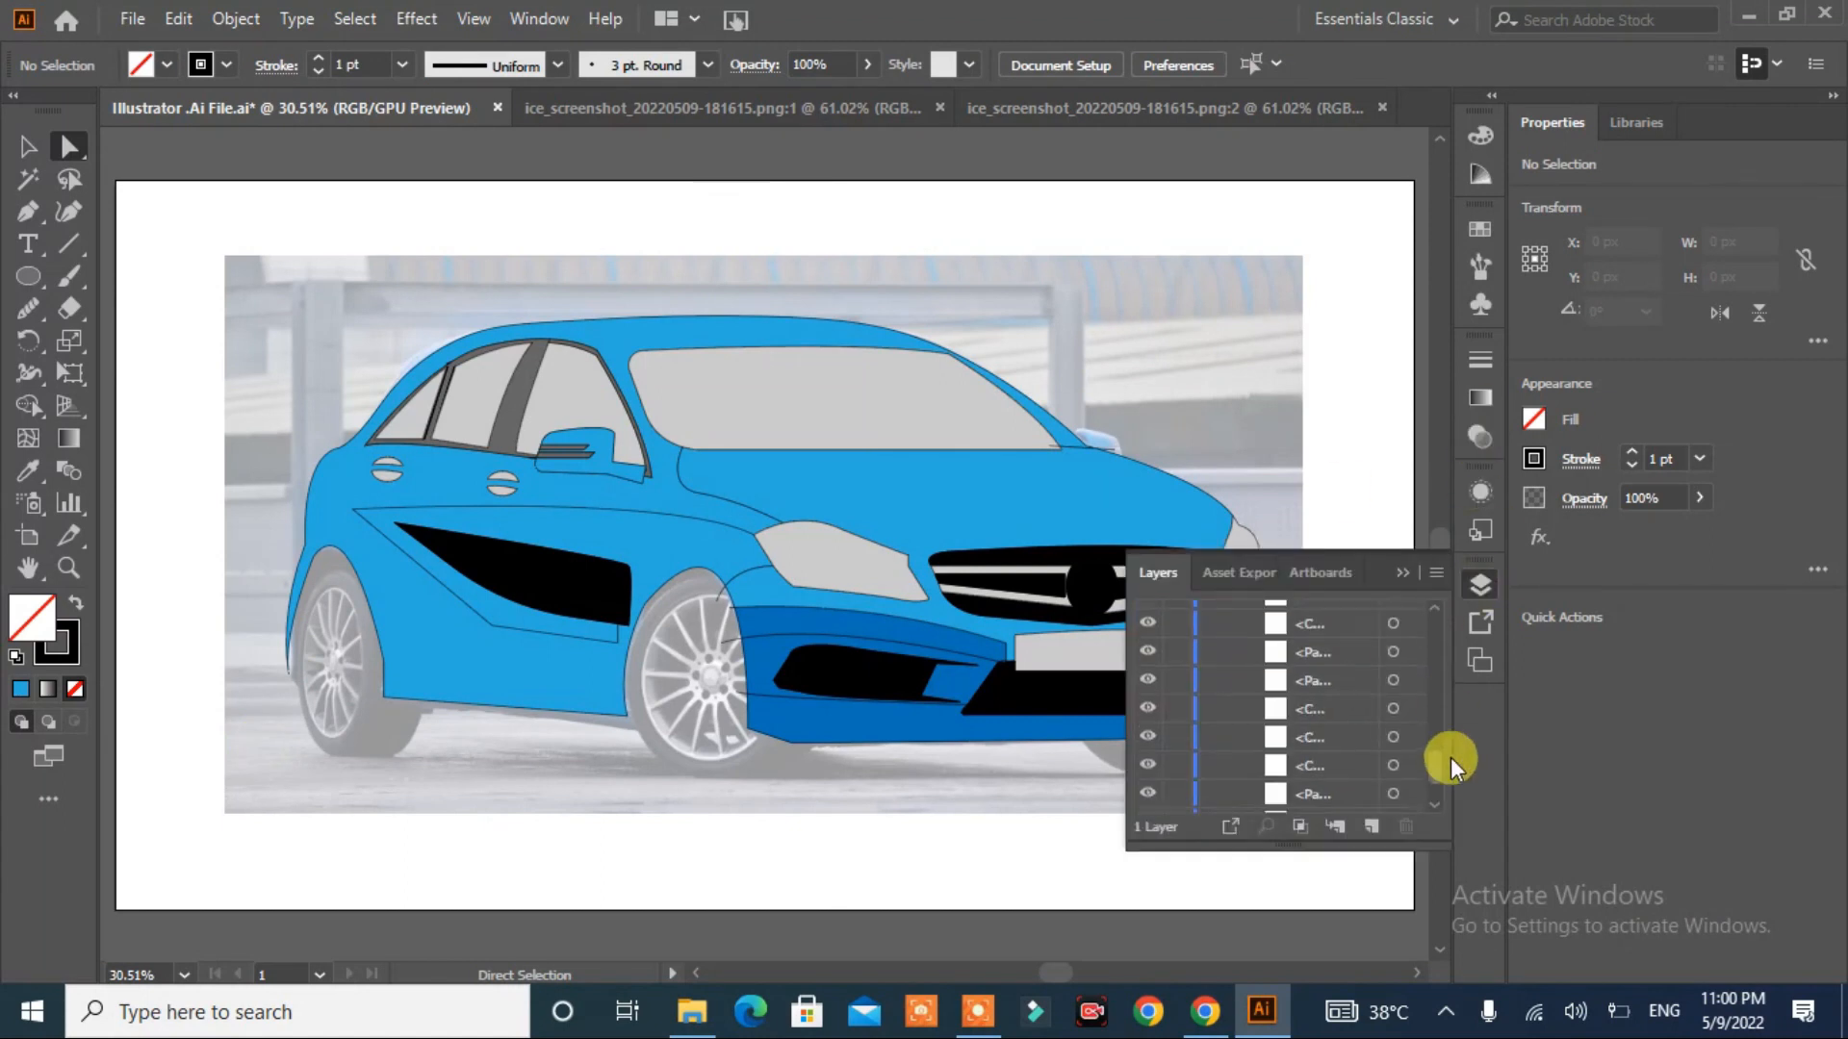
{"action": "left_click", "coordinate": [1150, 740]}
{"action": "left_click", "coordinate": [1480, 585]}
{"action": "left_click", "coordinate": [1114, 450]}
{"action": "key", "text": "Delete"}
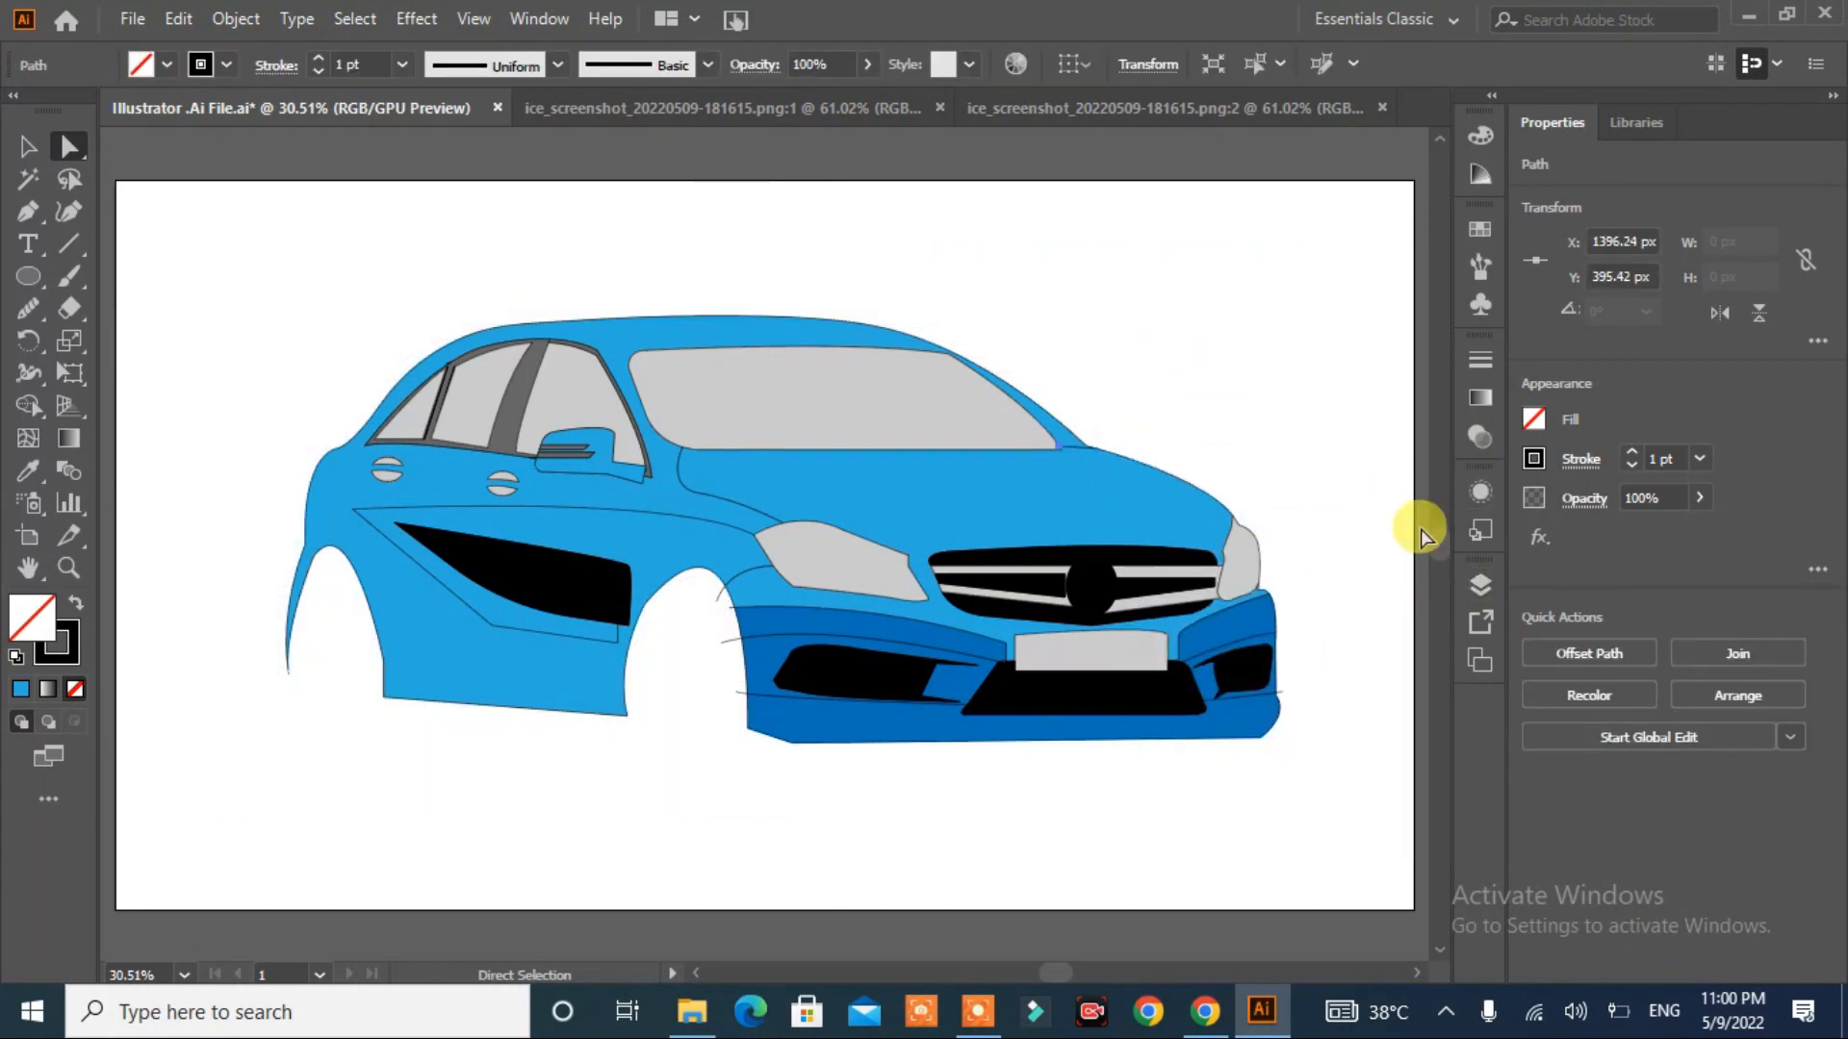
- Remove the stroke from all of the car's shapes
{"action": "left_click_drag", "start_coordinate": [360, 808], "coordinate": [252, 816]}
{"action": "left_click", "coordinate": [64, 649]}
{"action": "left_click", "coordinate": [75, 689]}
{"action": "left_click", "coordinate": [144, 701]}
- Recolor the side mirror dark teal #1b5266 and shift its lower piece slightly
{"action": "left_click", "coordinate": [607, 475]}
{"action": "double_click", "coordinate": [32, 617]}
{"action": "left_click", "coordinate": [823, 529]}
{"action": "key", "text": "Return"}
{"action": "left_click", "coordinate": [29, 148]}
{"action": "left_click", "coordinate": [429, 706]}
{"action": "left_click", "coordinate": [622, 471]}
{"action": "left_click_drag", "start_coordinate": [622, 471], "coordinate": [628, 478]}
{"action": "left_click", "coordinate": [173, 932]}
- Draw a teal ellipse about 162 by 219 px on the empty canvas and overlap it with a slightly offset copy
{"action": "key", "text": "l"}
{"action": "left_click_drag", "start_coordinate": [152, 247], "coordinate": [261, 395]}
{"action": "left_click_drag", "start_coordinate": [225, 319], "coordinate": [225, 320]}
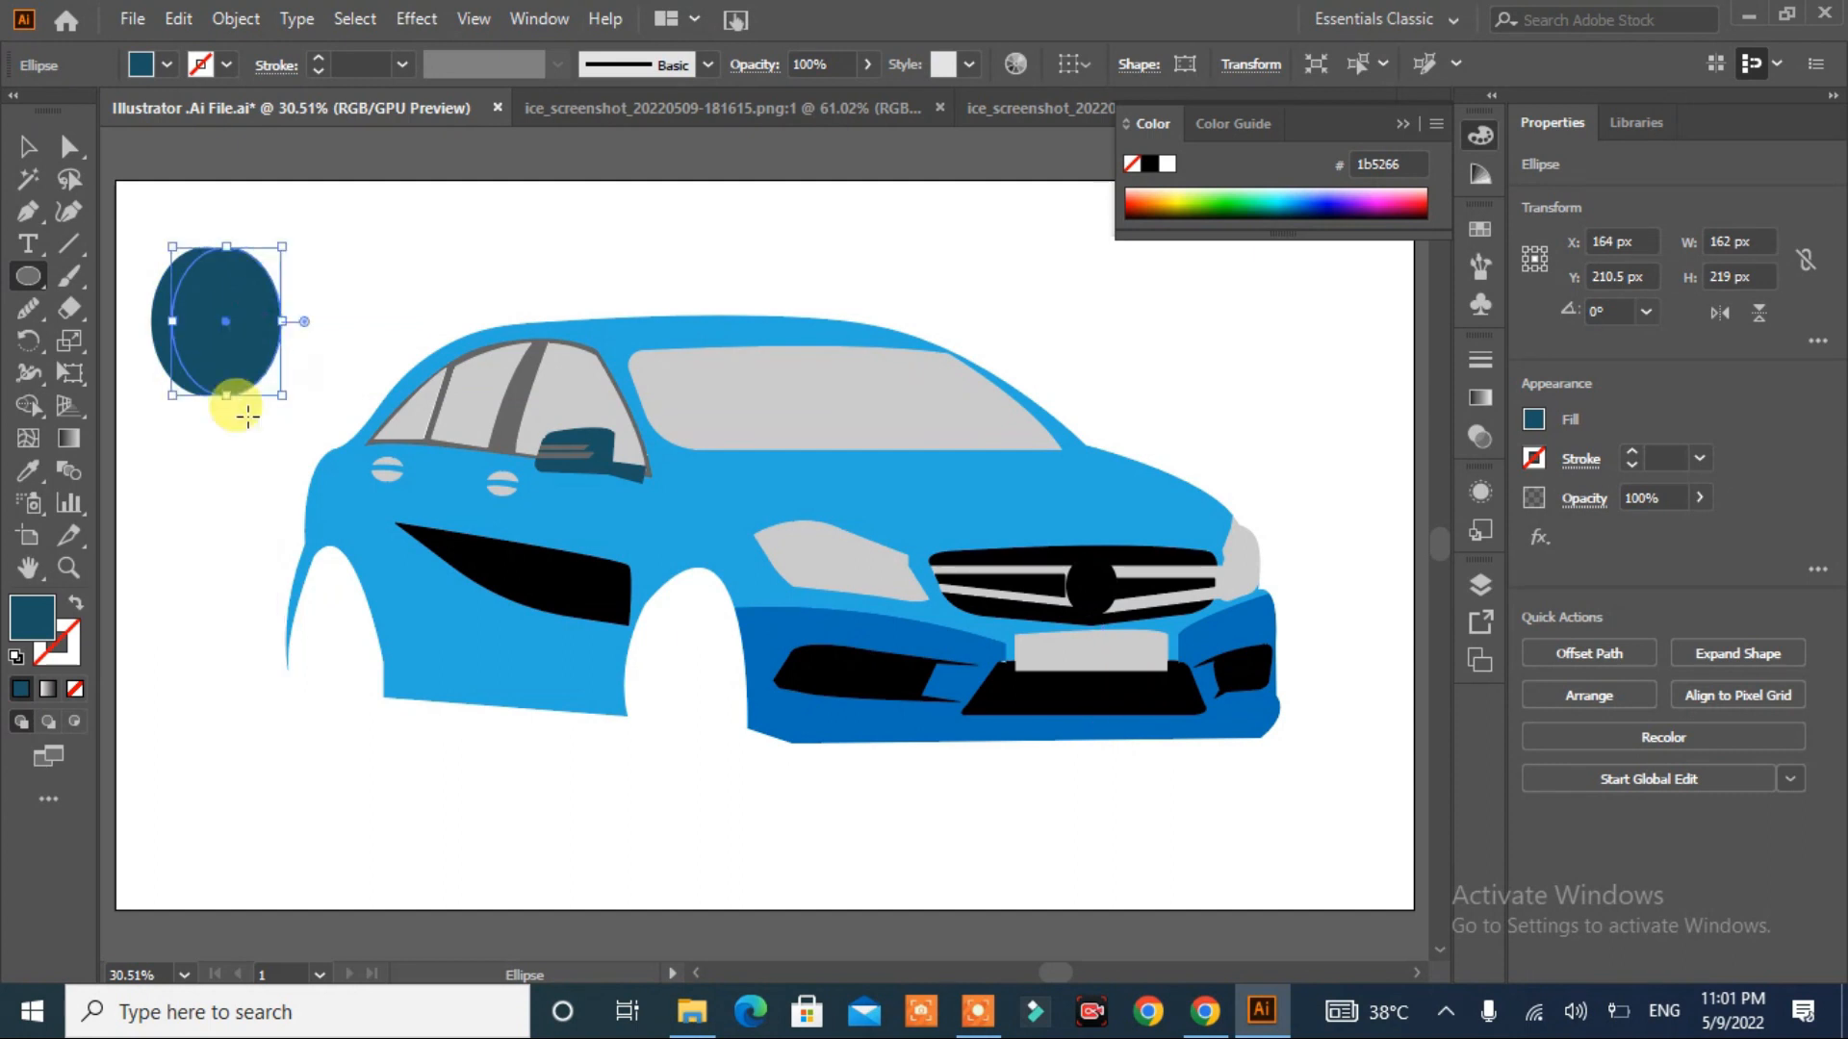
- Narrow the overlapping ellipses into a slimmer tyre shape
{"action": "key", "text": "v"}
{"action": "left_click", "coordinate": [360, 297]}
{"action": "left_click", "coordinate": [982, 713]}
{"action": "left_click", "coordinate": [1047, 883]}
{"action": "left_click", "coordinate": [206, 256]}
{"action": "left_click_drag", "start_coordinate": [281, 321], "coordinate": [251, 334]}
- Draw a smaller ellipse and fit it inside the tyre shape
{"action": "key", "text": "l"}
{"action": "left_click_drag", "start_coordinate": [295, 238], "coordinate": [345, 363]}
{"action": "mouse_move", "coordinate": [319, 298]}
{"action": "left_mouse_down"}
{"action": "mouse_move", "coordinate": [184, 319]}
{"action": "mouse_move", "coordinate": [192, 335]}
{"action": "left_mouse_up"}
{"action": "left_click_drag", "start_coordinate": [193, 336], "coordinate": [223, 324]}
{"action": "left_click_drag", "start_coordinate": [192, 388], "coordinate": [193, 376]}
- Cut the inner ellipse out of the tyre shape with Shape Builder to leave a ring
{"action": "left_click_drag", "start_coordinate": [218, 445], "coordinate": [385, 662]}
{"action": "left_click", "coordinate": [28, 406]}
{"action": "left_click", "coordinate": [192, 321], "text": "alt"}
{"action": "left_click", "coordinate": [27, 146]}
- Fit the tyre ring into the rear wheel arch and arrange it behind the car body
{"action": "left_click", "coordinate": [289, 318]}
{"action": "right_click", "coordinate": [385, 662]}
{"action": "left_click", "coordinate": [813, 623]}
{"action": "left_click_drag", "start_coordinate": [349, 558], "coordinate": [347, 547]}
- Copy the tyre ring to the front wheel arch and widen it to about 261 px
{"action": "left_click_drag", "start_coordinate": [355, 695], "coordinate": [695, 736]}
{"action": "left_click_drag", "start_coordinate": [738, 671], "coordinate": [805, 672]}
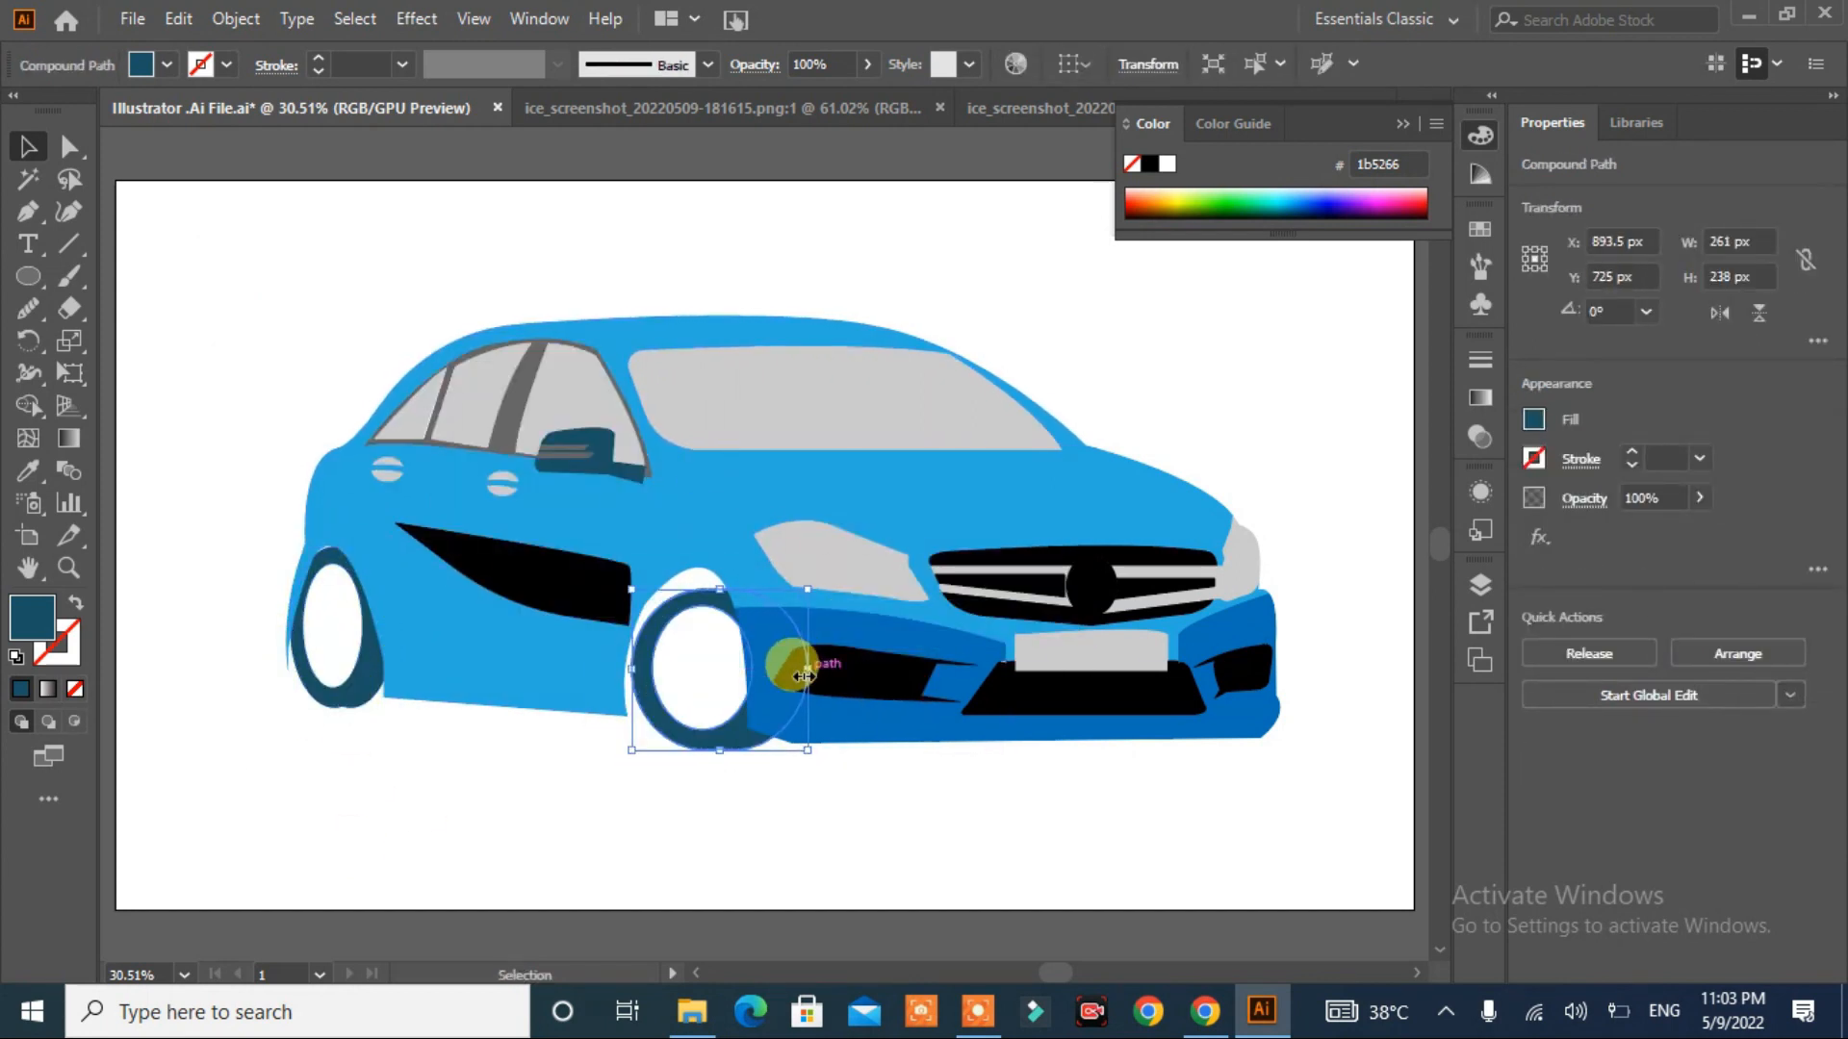
{"action": "left_click", "coordinate": [635, 828]}
- Round the license plate's corners to a radius of about 28 px
{"action": "left_click", "coordinate": [1025, 649]}
{"action": "key", "text": "a"}
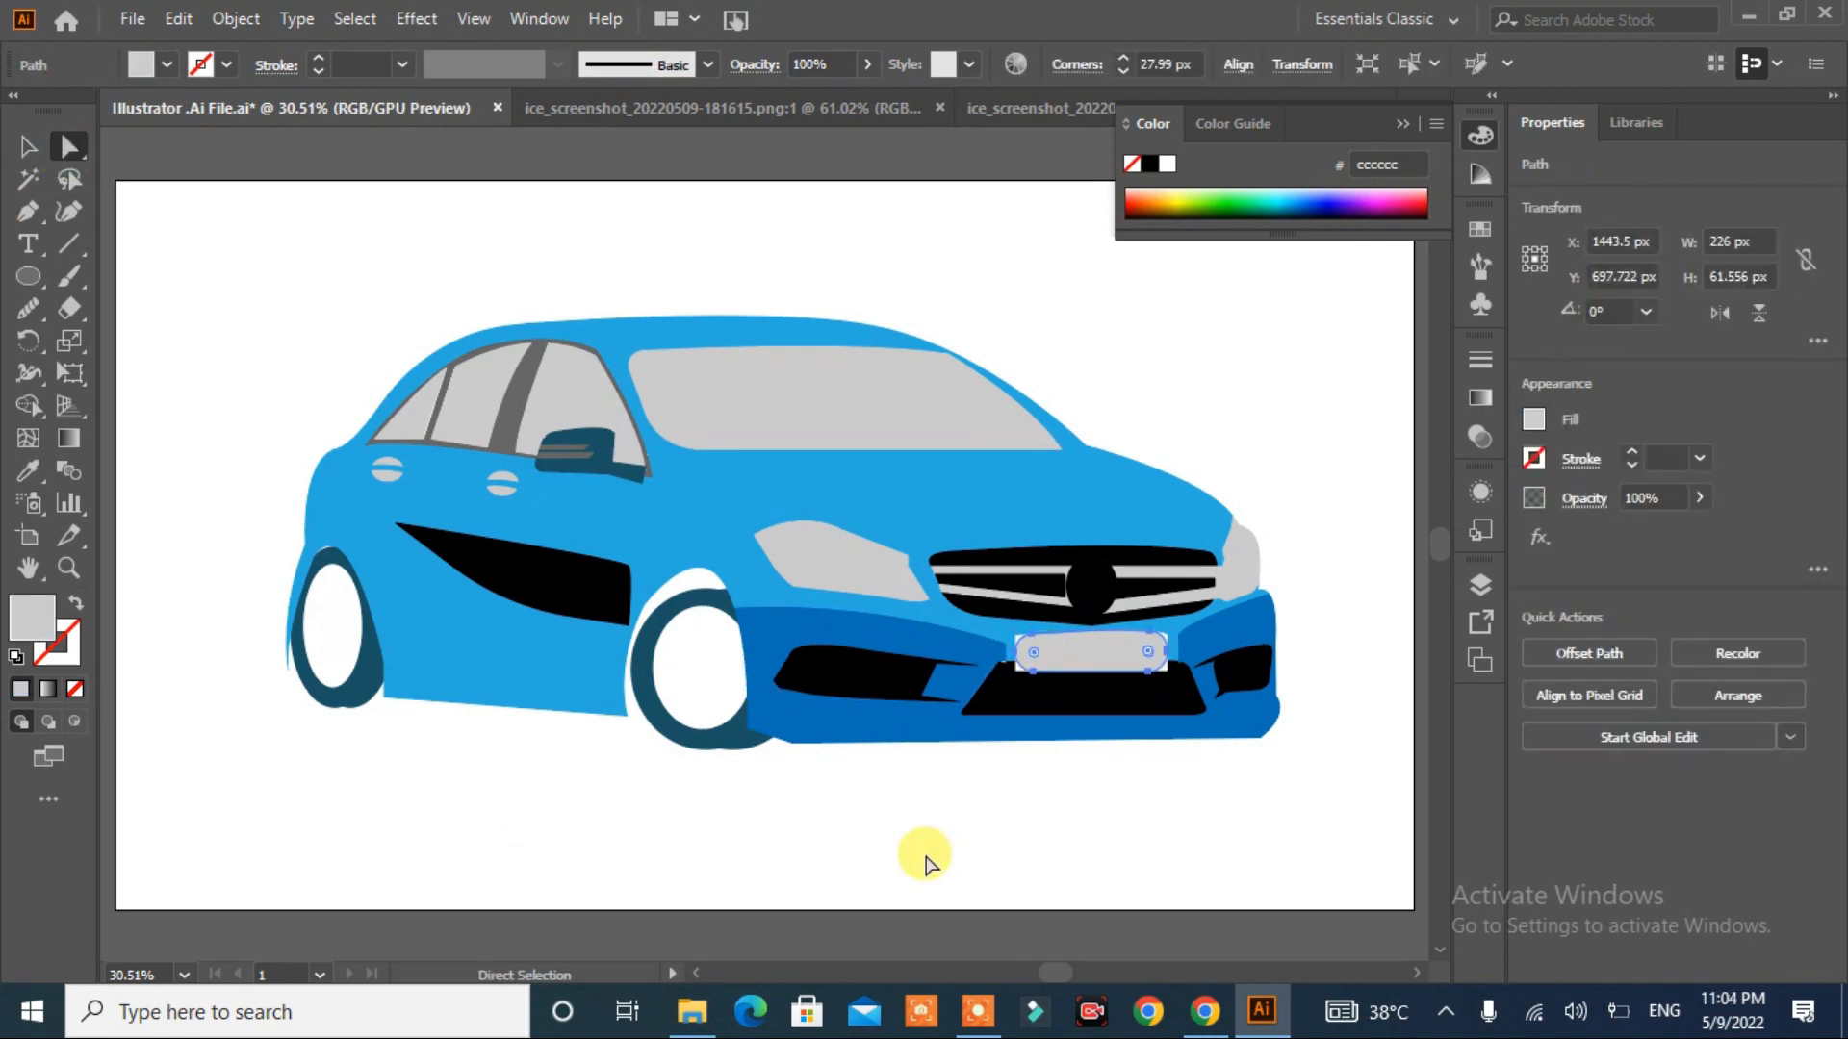
{"action": "left_click", "coordinate": [926, 863]}
{"action": "left_click", "coordinate": [1015, 637]}
{"action": "left_click_drag", "start_coordinate": [1026, 646], "coordinate": [1146, 652]}
{"action": "left_click", "coordinate": [1017, 669]}
{"action": "left_click", "coordinate": [1167, 635]}
{"action": "left_click", "coordinate": [1312, 825]}
{"action": "left_click", "coordinate": [1071, 684]}
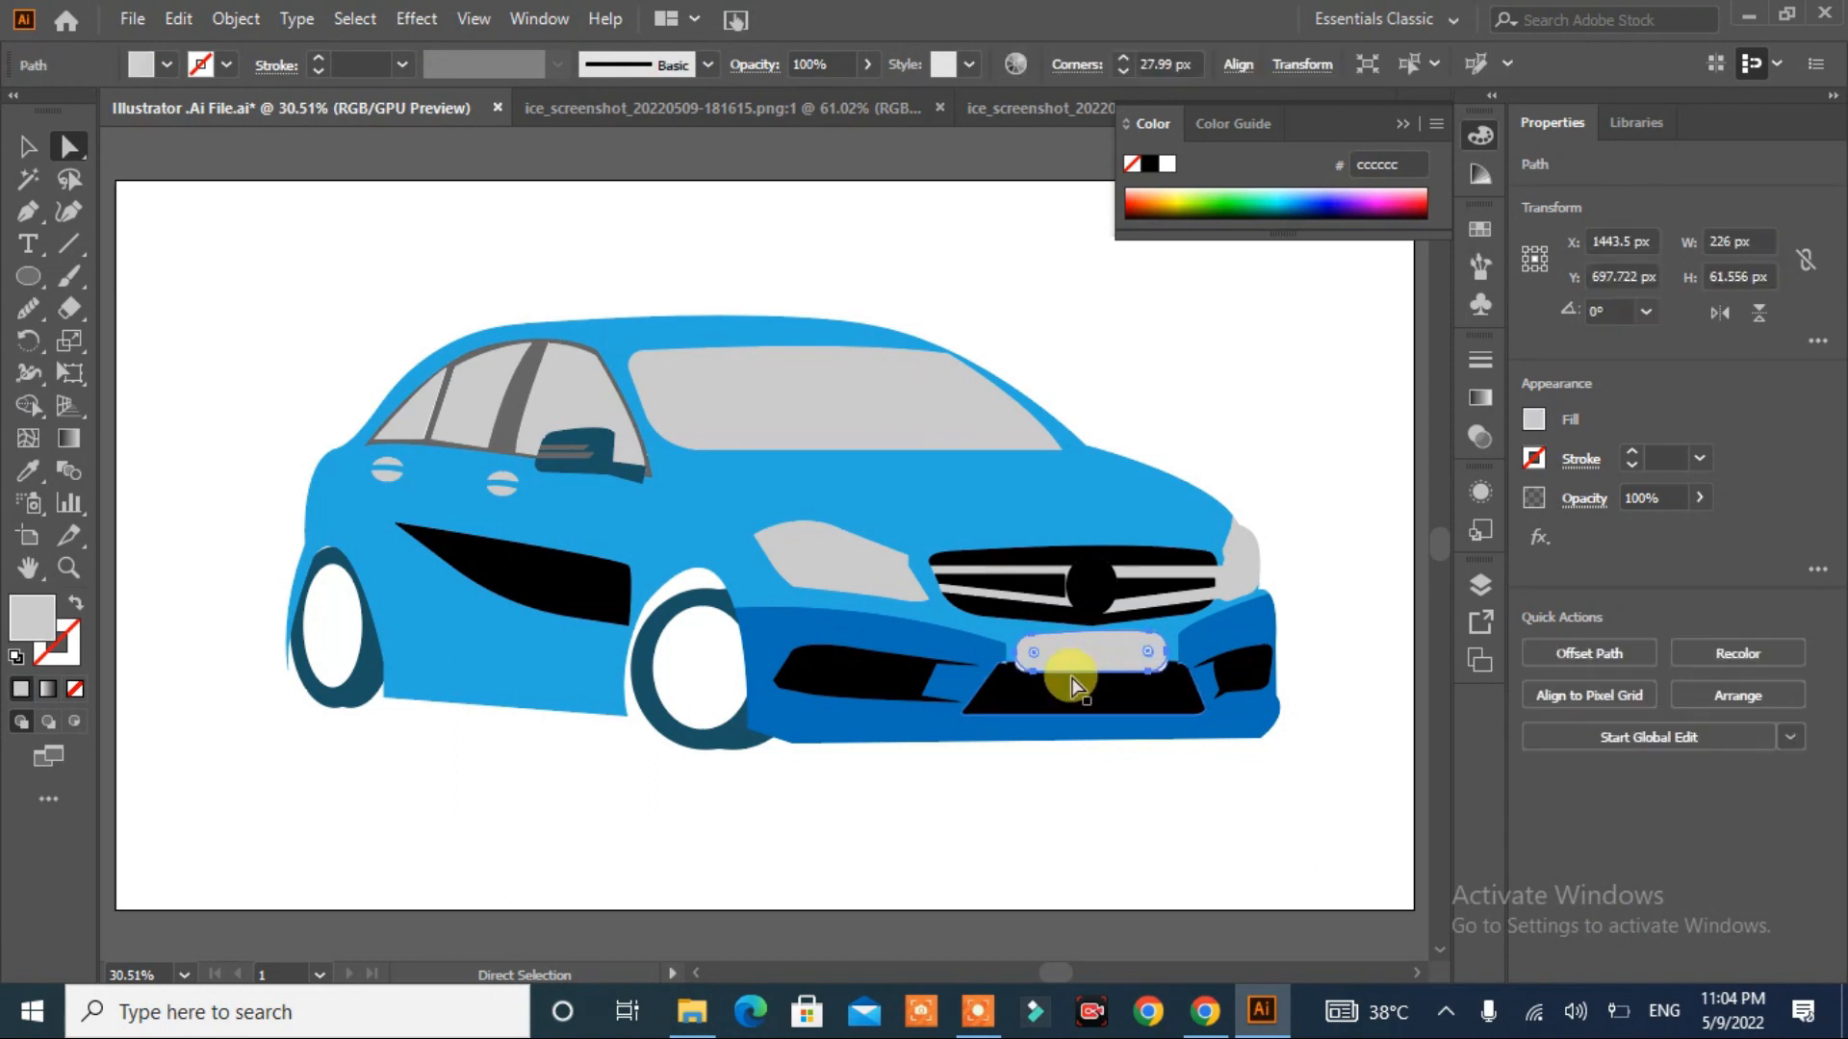
- Enlarge the license plate slightly and nudge it down three increments
{"action": "left_click", "coordinate": [1228, 827]}
{"action": "left_click", "coordinate": [1092, 660]}
{"action": "left_click", "coordinate": [26, 149]}
{"action": "left_click_drag", "start_coordinate": [1167, 672], "coordinate": [1186, 651]}
{"action": "key", "text": "Down"}
{"action": "key", "text": "Down"}
{"action": "key", "text": "Down"}
{"action": "left_click", "coordinate": [962, 934]}
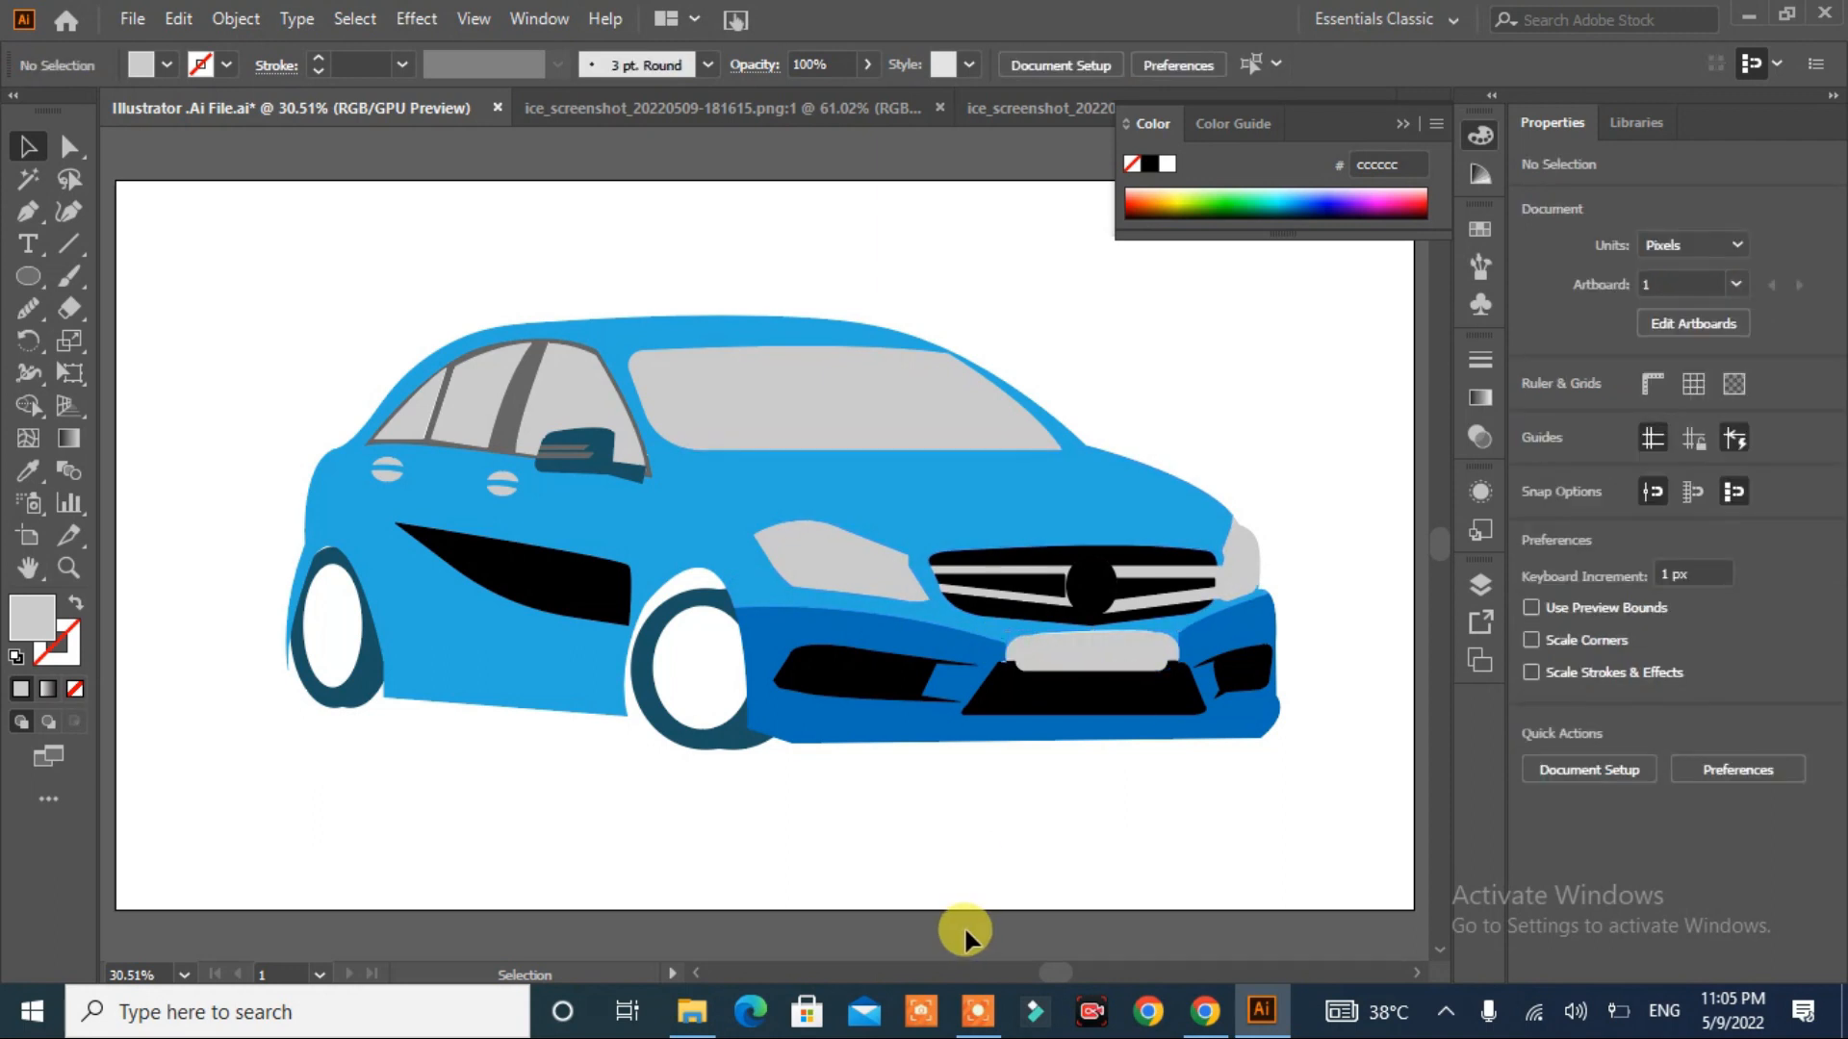
- Undo the last two downward nudges of the license plate and nudge it up one increment
{"action": "key", "text": "ctrl+z"}
{"action": "key", "text": "ctrl+z"}
{"action": "left_click", "coordinate": [1206, 933]}
{"action": "left_click", "coordinate": [1082, 665]}
{"action": "key", "text": "Up"}
{"action": "left_click", "coordinate": [1089, 887]}
- Fill the windshield with a linear white-to-black gradient
{"action": "left_click", "coordinate": [1000, 423]}
{"action": "left_click", "coordinate": [1474, 399]}
{"action": "left_click", "coordinate": [1146, 403]}
{"action": "key", "text": "g"}
{"action": "key", "text": "v"}
{"action": "key", "text": "ctrl+shift+a"}
- Apply the same white-to-black linear gradient to the three side windows
{"action": "left_click", "coordinate": [578, 395]}
{"action": "key", "text": "period"}
{"action": "left_click", "coordinate": [476, 395]}
{"action": "key", "text": "period"}
{"action": "left_click", "coordinate": [409, 413]}
{"action": "key", "text": "period"}
{"action": "left_click", "coordinate": [173, 289]}
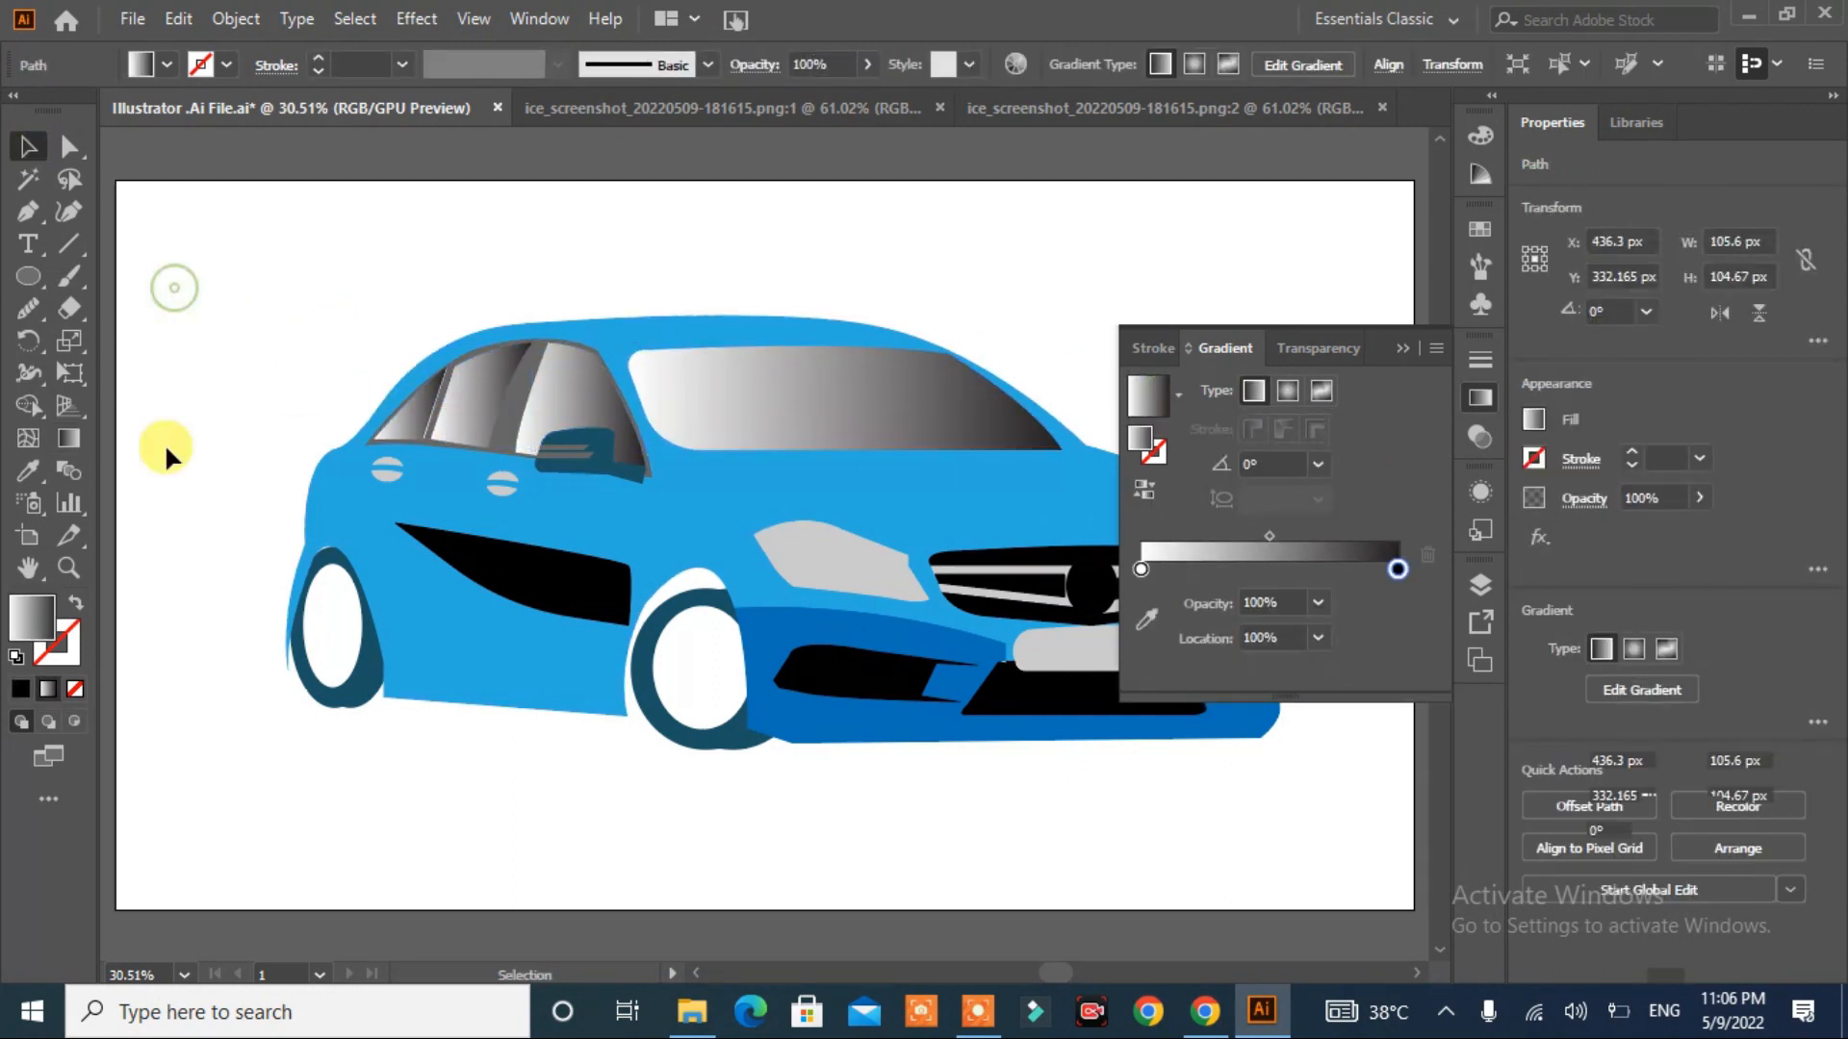
- Fill the black accent panel on the car's side with blue and lower its opacity
{"action": "left_click", "coordinate": [511, 573]}
{"action": "left_click", "coordinate": [165, 64]}
{"action": "left_click", "coordinate": [199, 133]}
{"action": "left_click", "coordinate": [1697, 499]}
{"action": "left_click_drag", "start_coordinate": [1691, 531], "coordinate": [1635, 531]}
{"action": "left_click", "coordinate": [1045, 318]}
{"action": "left_click", "coordinate": [949, 362]}
{"action": "key", "text": "a"}
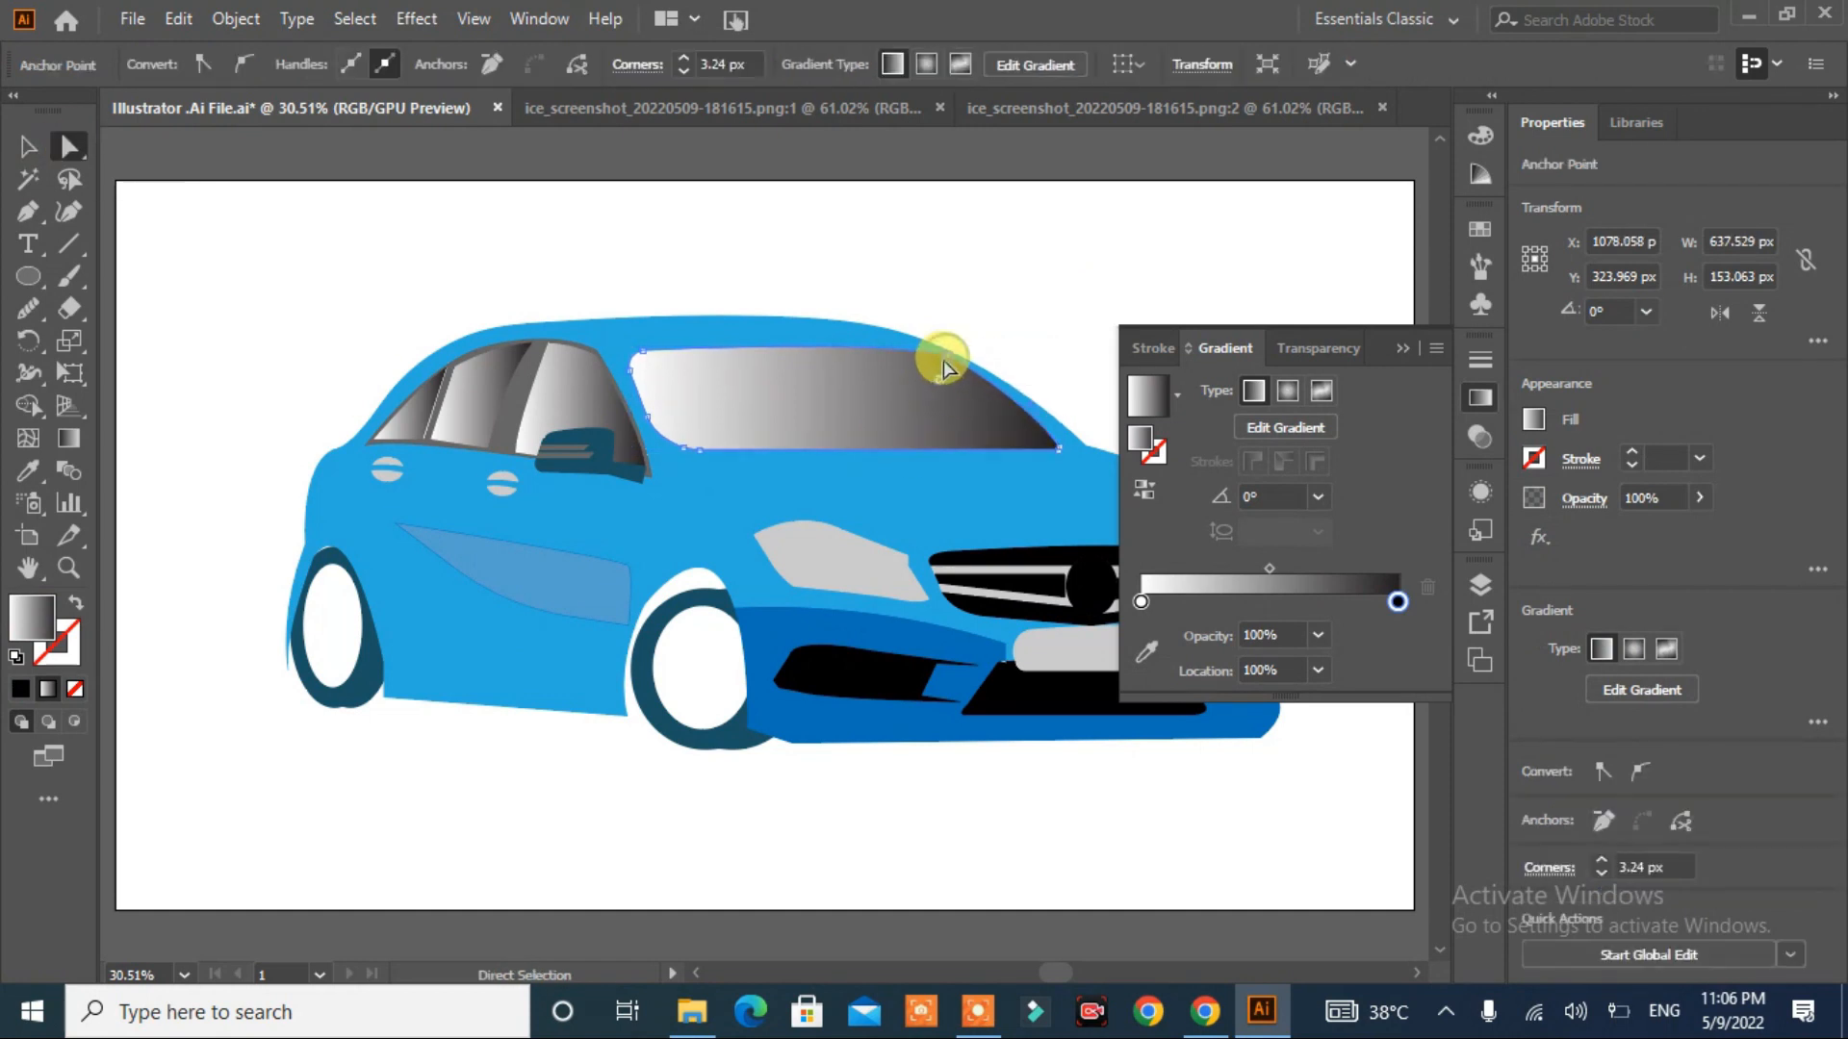
{"action": "left_click", "coordinate": [998, 276]}
- Copy the front tyre to beneath the far side of the front bumper as the second front wheel
{"action": "left_click", "coordinate": [1401, 348]}
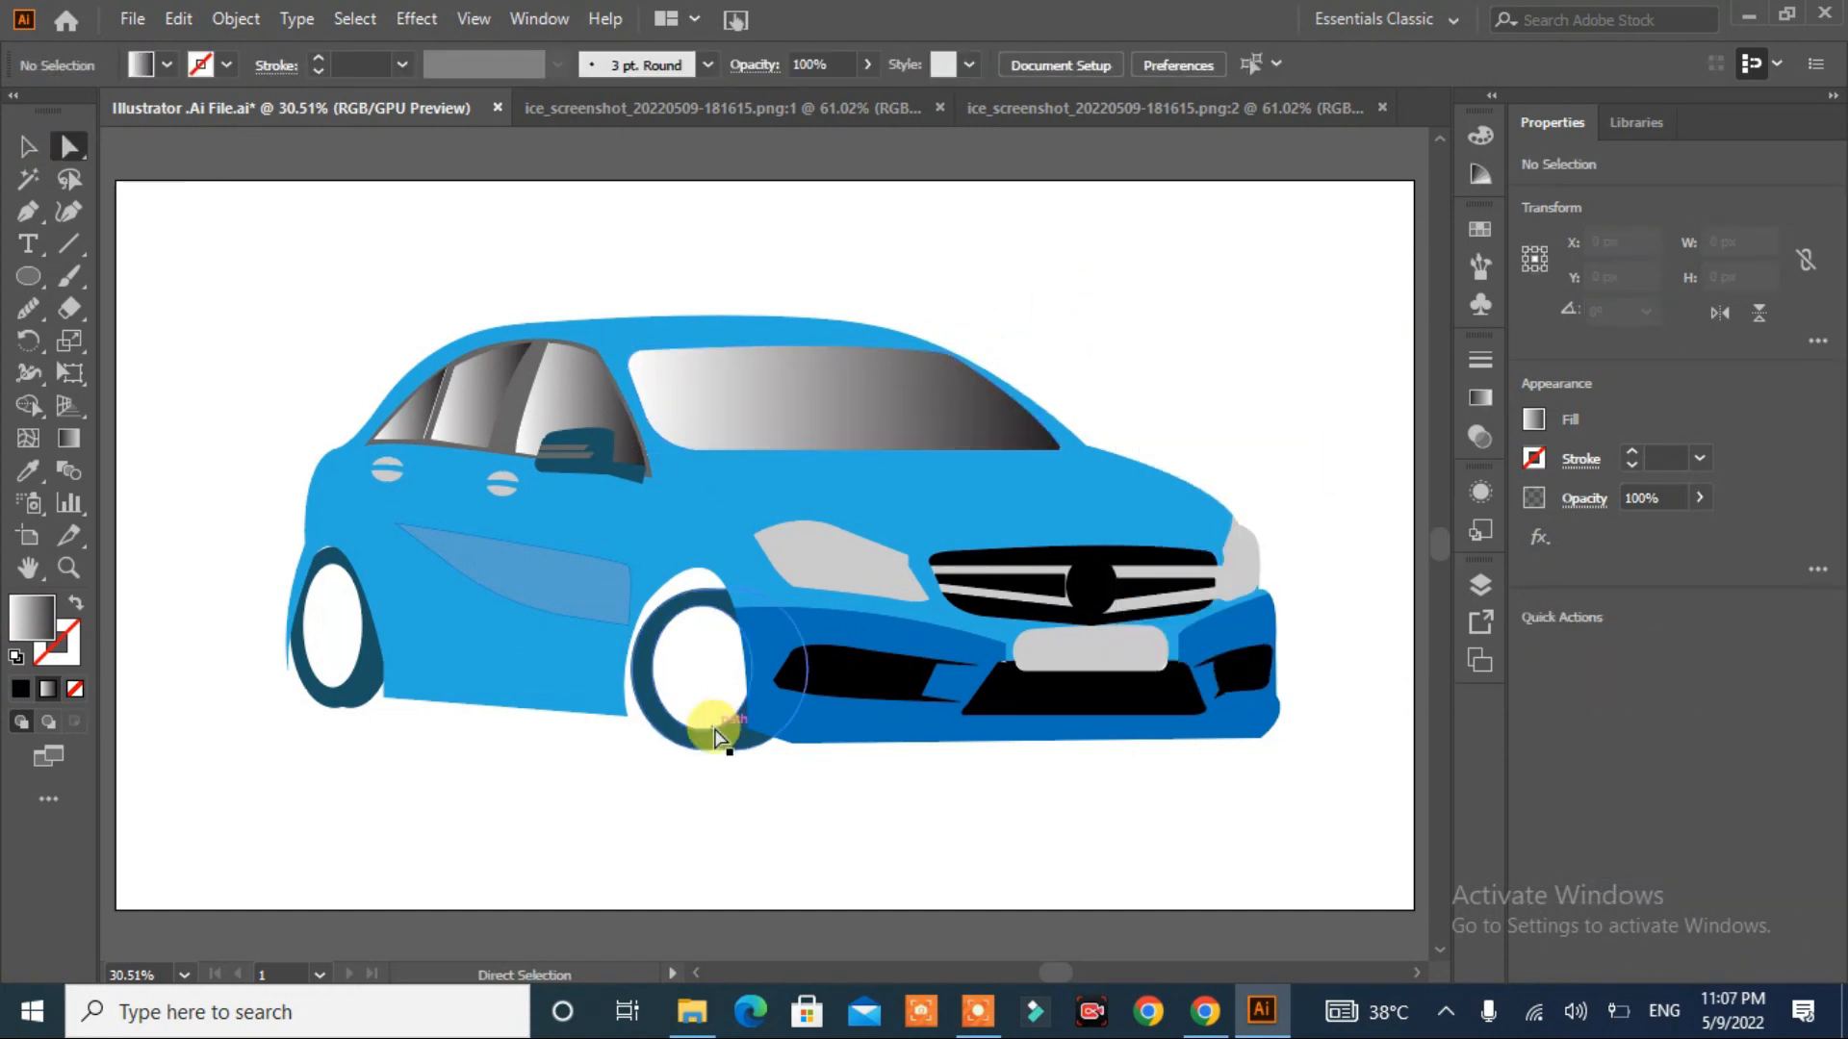
{"action": "left_click_drag", "start_coordinate": [714, 729], "coordinate": [1023, 735]}
{"action": "key", "text": "ctrl+z"}
{"action": "left_click", "coordinate": [28, 147]}
{"action": "left_click", "coordinate": [243, 627]}
{"action": "left_click_drag", "start_coordinate": [682, 748], "coordinate": [1102, 763]}
{"action": "left_click", "coordinate": [883, 861]}
- Group all the car shapes, then scale the group to about 362 × 165 px in the artboard's upper right corner
{"action": "key", "text": "ctrl+a"}
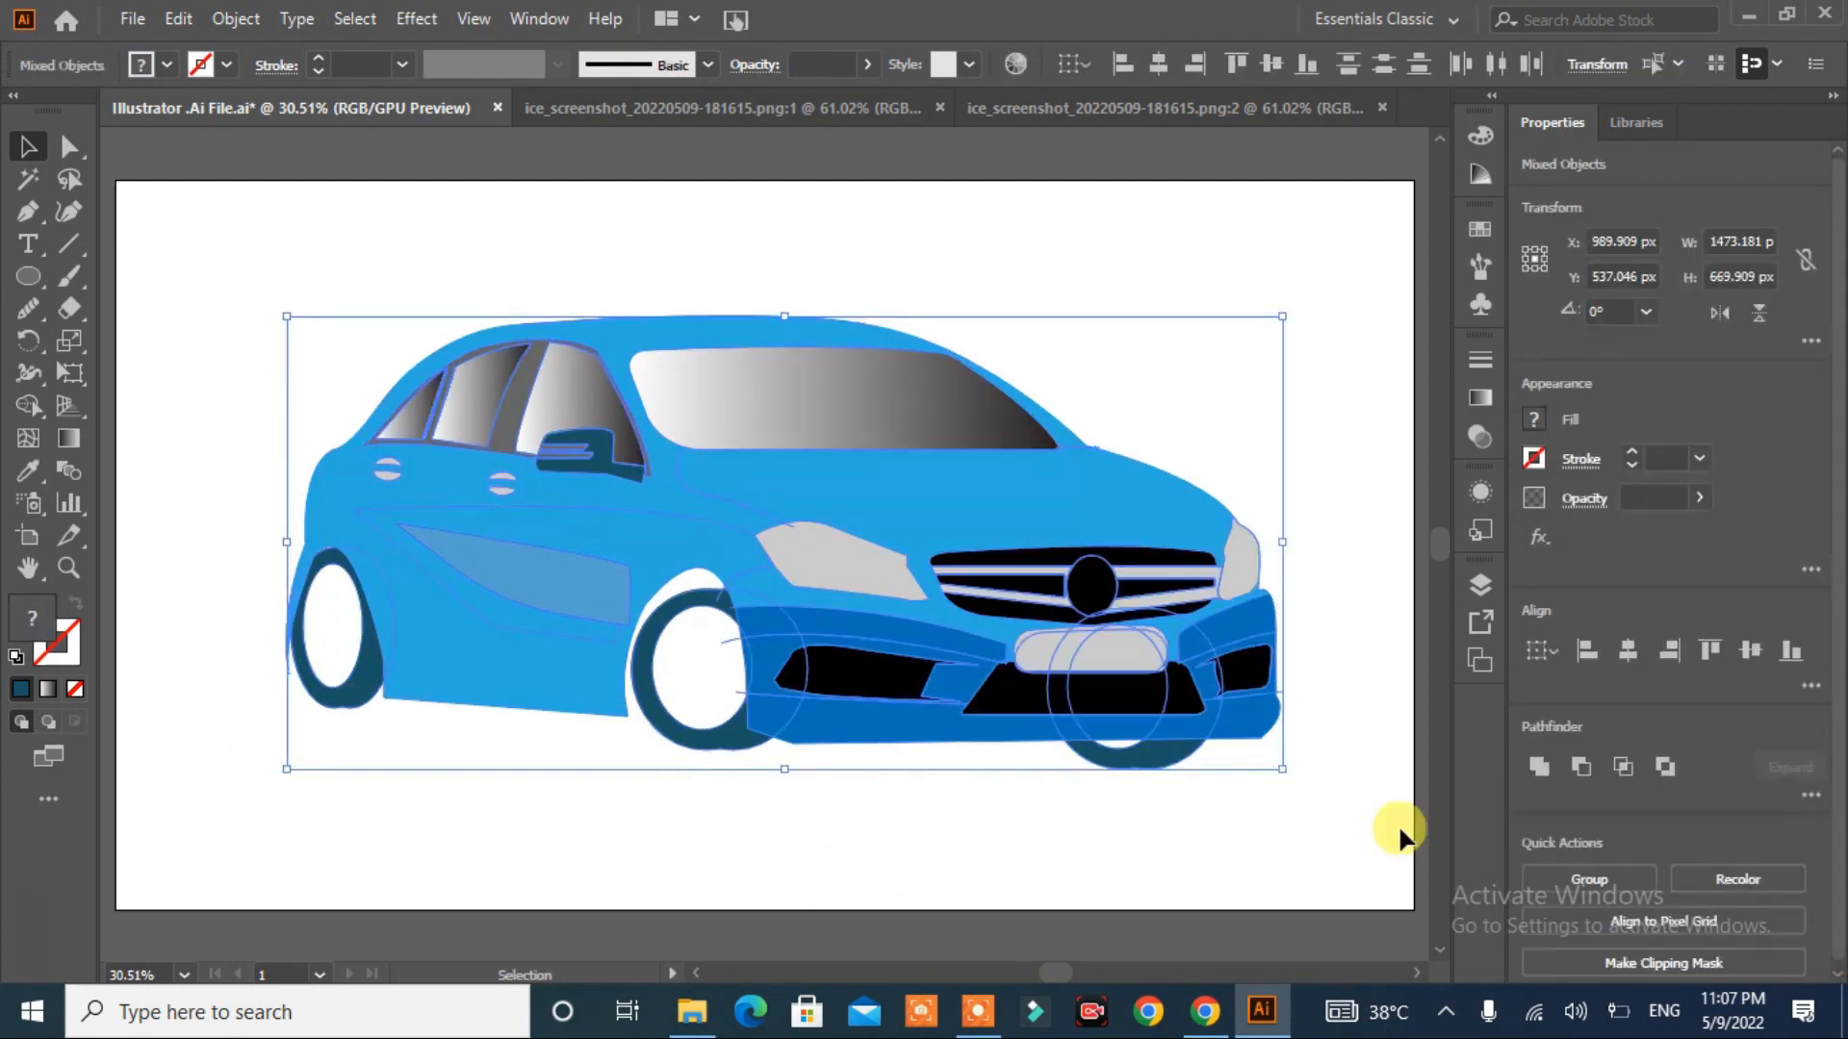
{"action": "left_click", "coordinate": [1588, 878]}
{"action": "left_click", "coordinate": [1347, 780]}
{"action": "left_click_drag", "start_coordinate": [862, 525], "coordinate": [872, 478]}
{"action": "left_click_drag", "start_coordinate": [1292, 729], "coordinate": [1060, 630]}
{"action": "left_click", "coordinate": [1090, 709]}
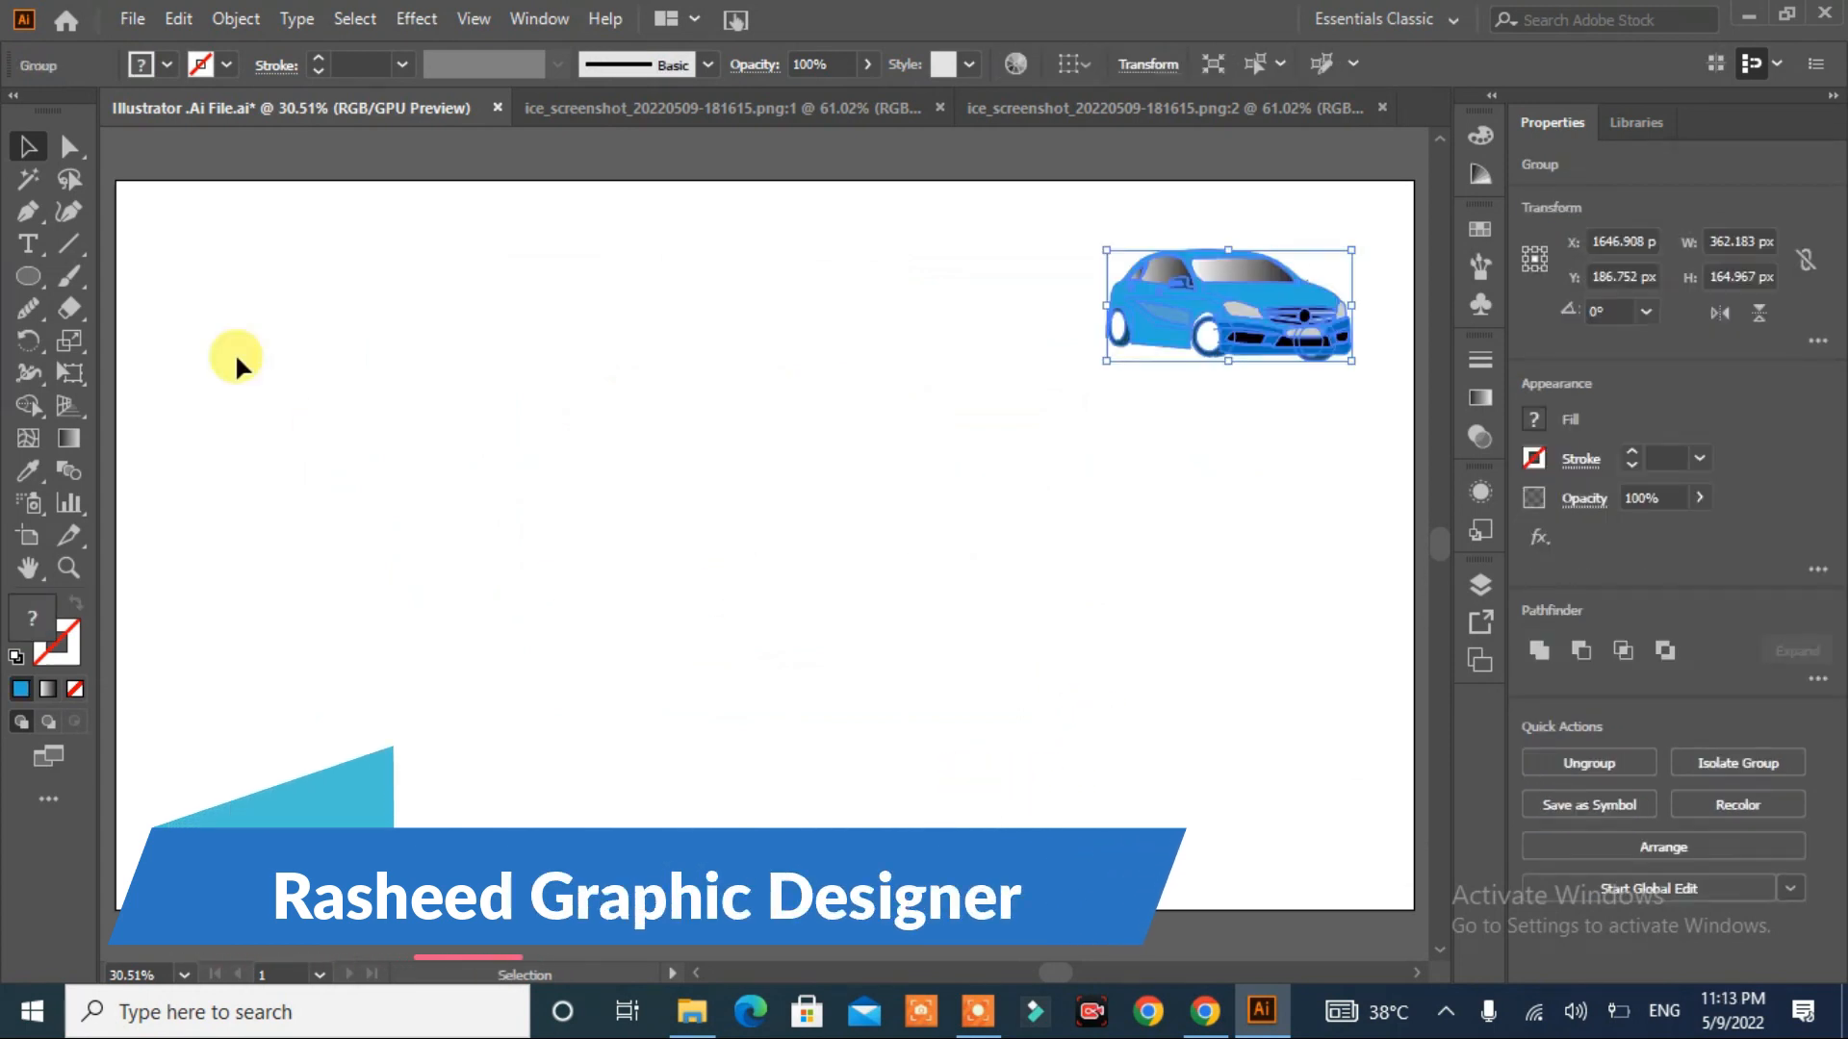
- Create a three-sided polygon with a 50 px radius on the artboard
{"action": "left_click_drag", "start_coordinate": [27, 281], "coordinate": [96, 373]}
{"action": "left_click", "coordinate": [543, 371]}
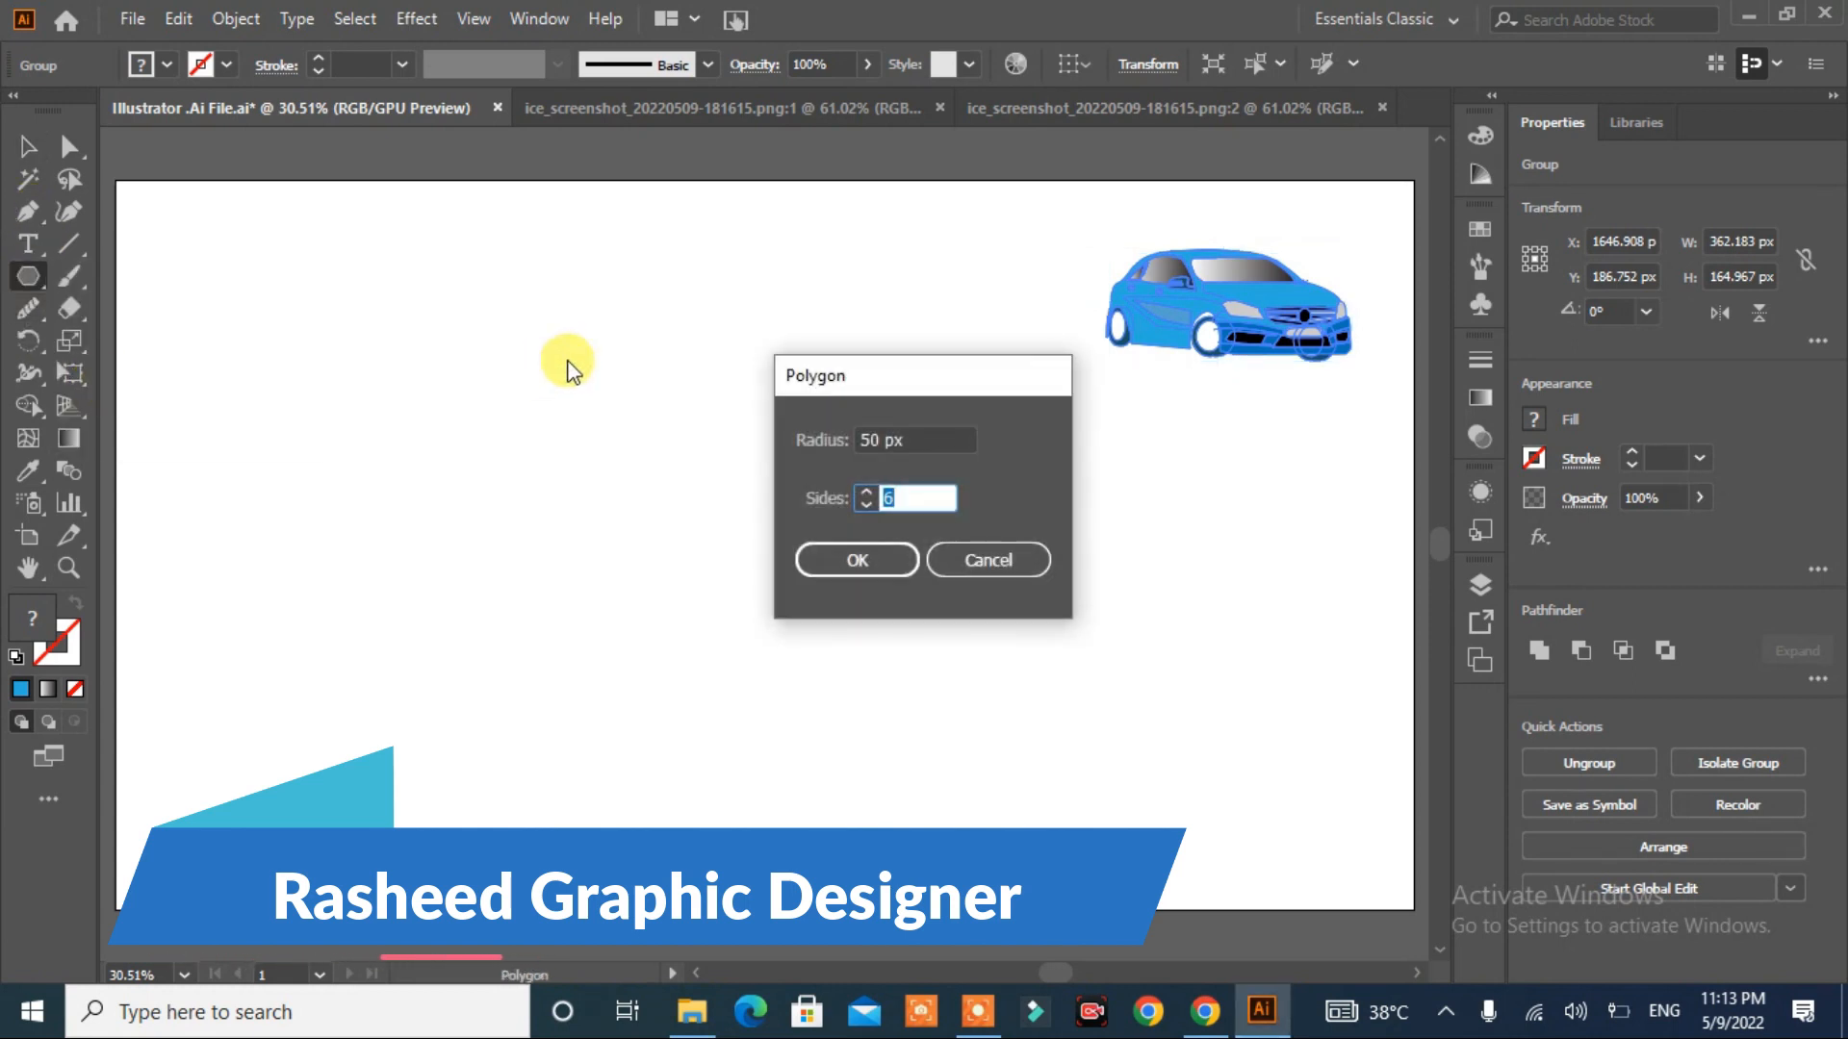
{"action": "left_click", "coordinate": [989, 558]}
{"action": "left_click", "coordinate": [475, 401]}
{"action": "left_click", "coordinate": [866, 506]}
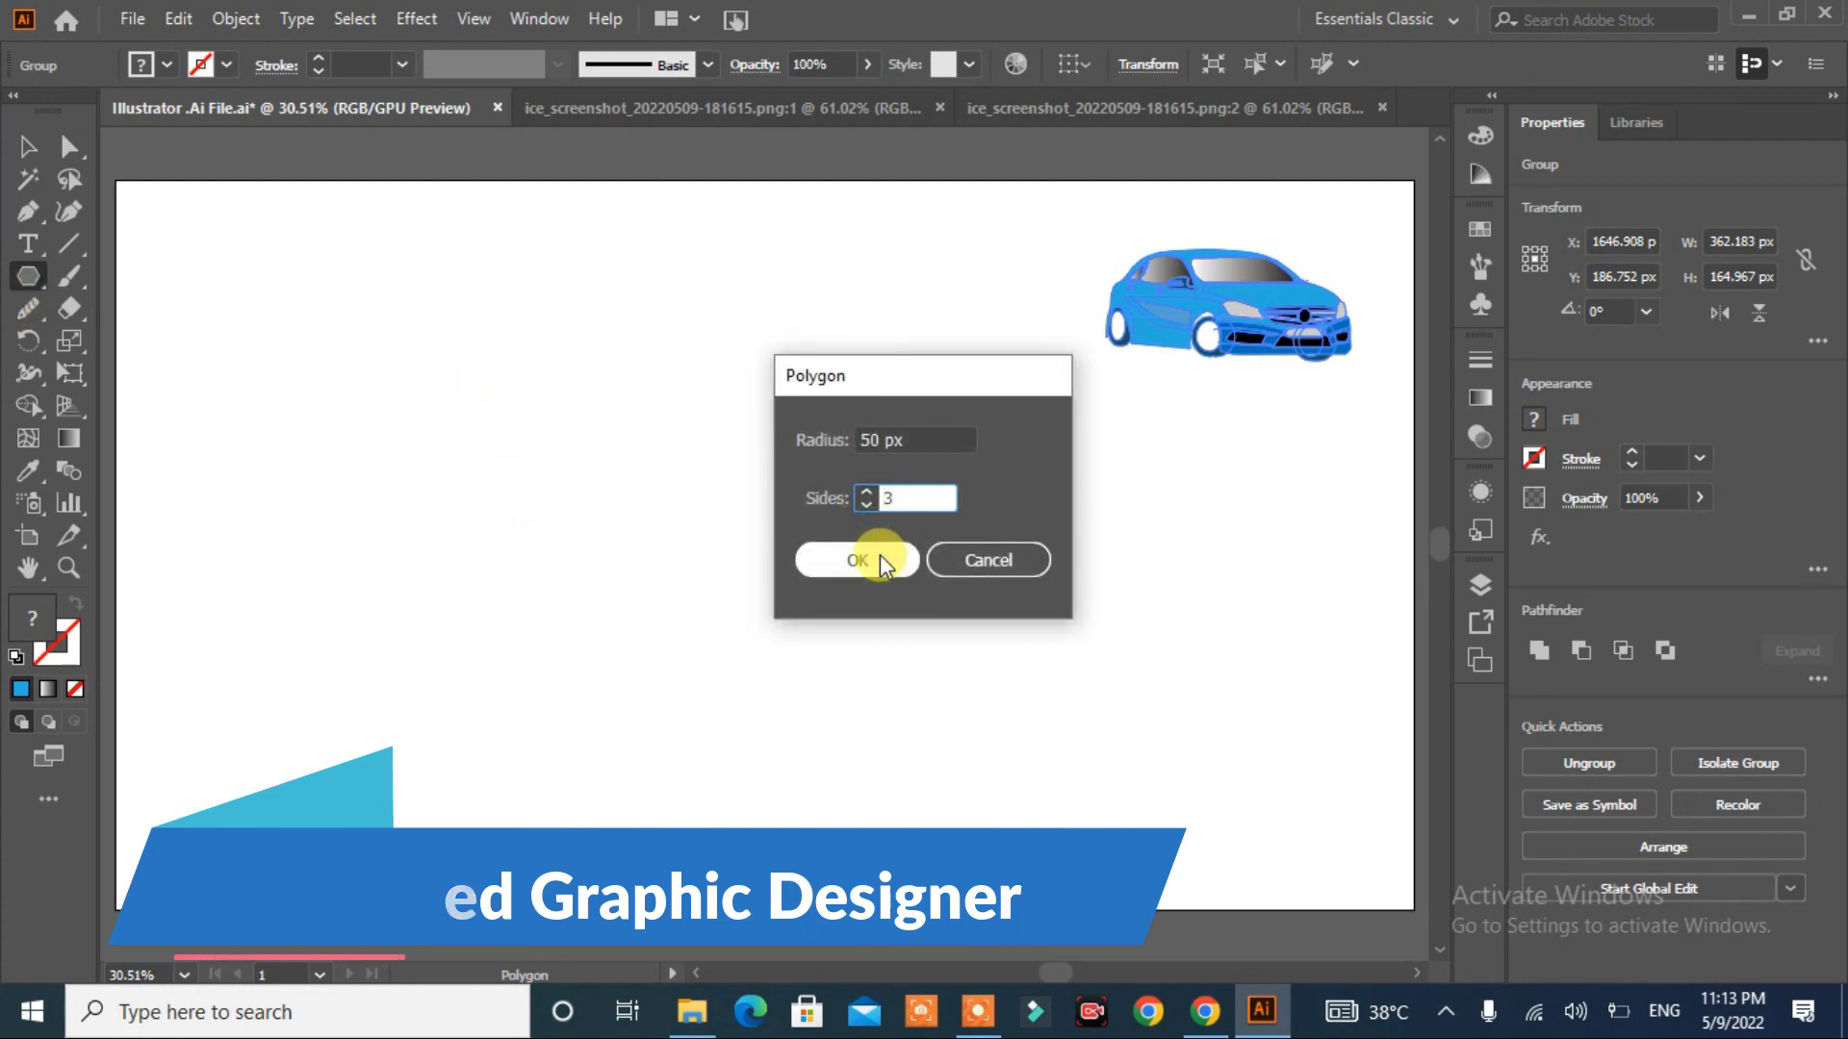
{"action": "left_click", "coordinate": [857, 560]}
- Rotate the triangle 180° so it points down and enlarge it to about 766 × 664 px
{"action": "left_click_drag", "start_coordinate": [527, 371], "coordinate": [339, 591]}
{"action": "left_click_drag", "start_coordinate": [516, 447], "coordinate": [989, 840]}
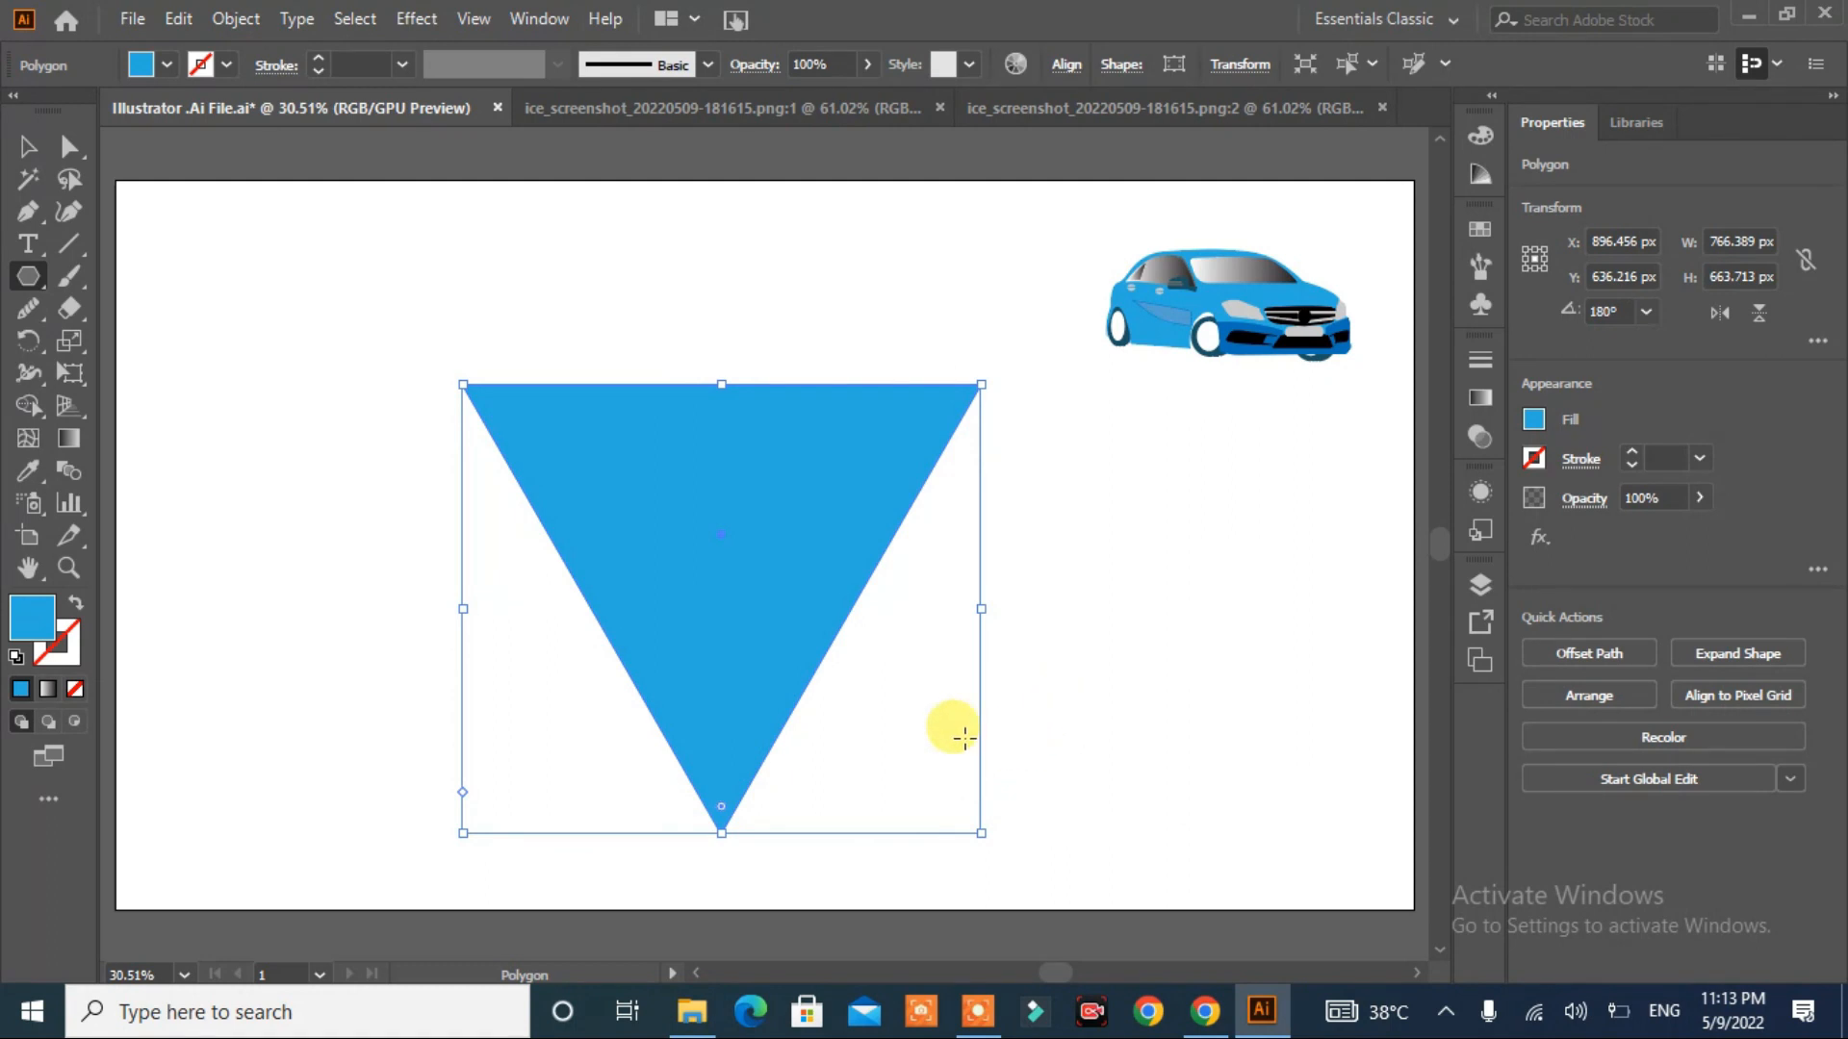
{"action": "left_click", "coordinate": [29, 153]}
- Bend the triangle's left and upper edges outward into curves with the Anchor Point tool
{"action": "left_click", "coordinate": [33, 208]}
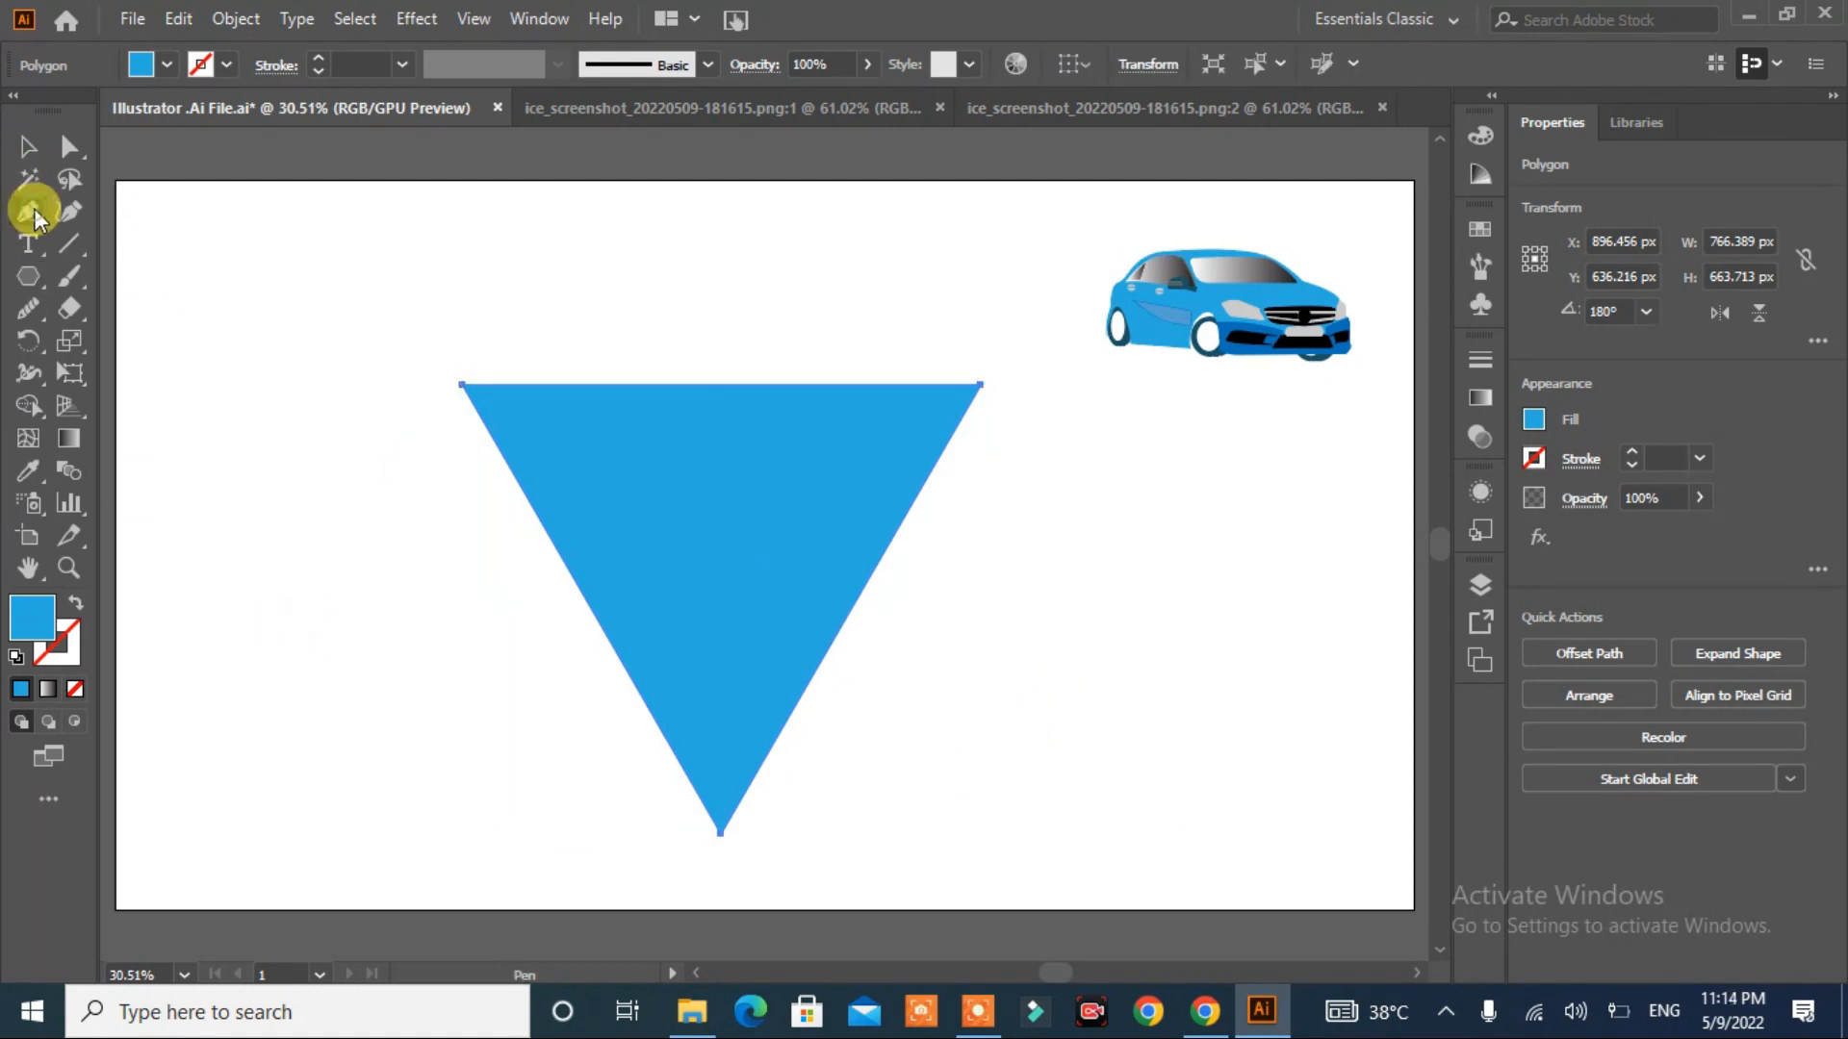
{"action": "left_click", "coordinate": [88, 316]}
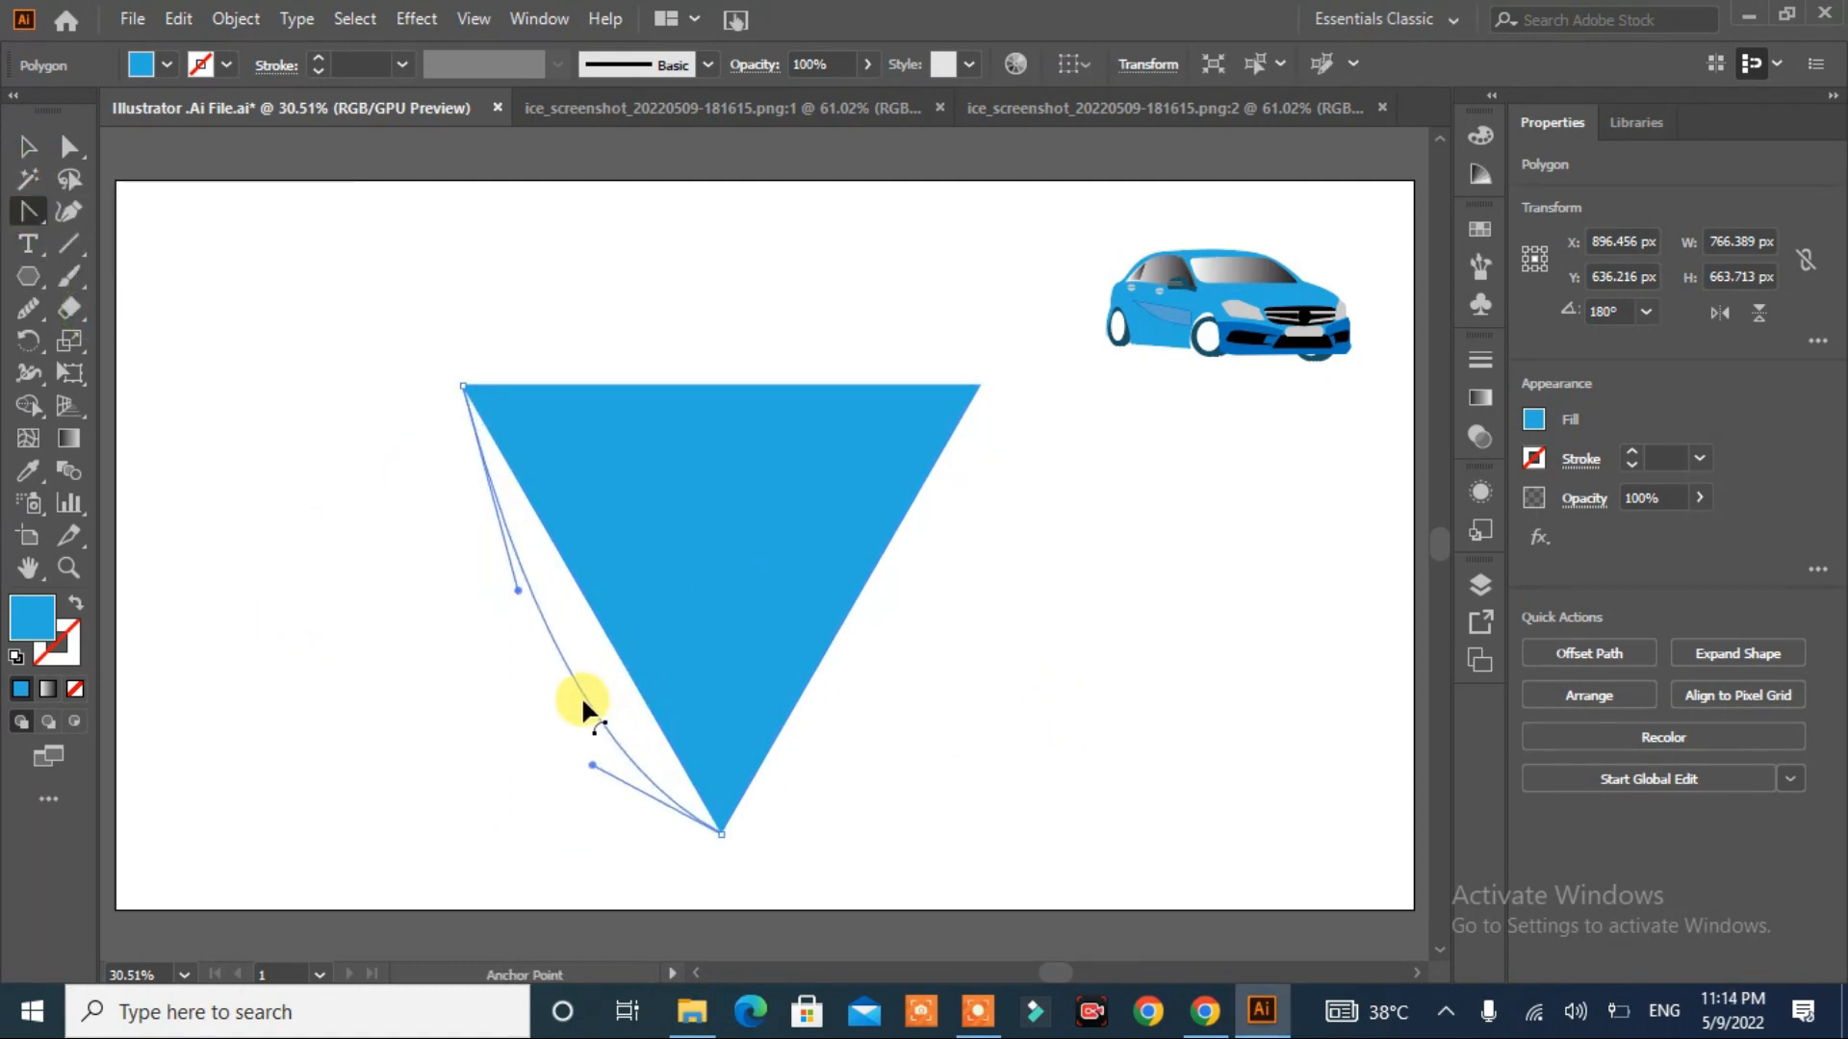
{"action": "left_click_drag", "start_coordinate": [535, 685], "coordinate": [535, 685]}
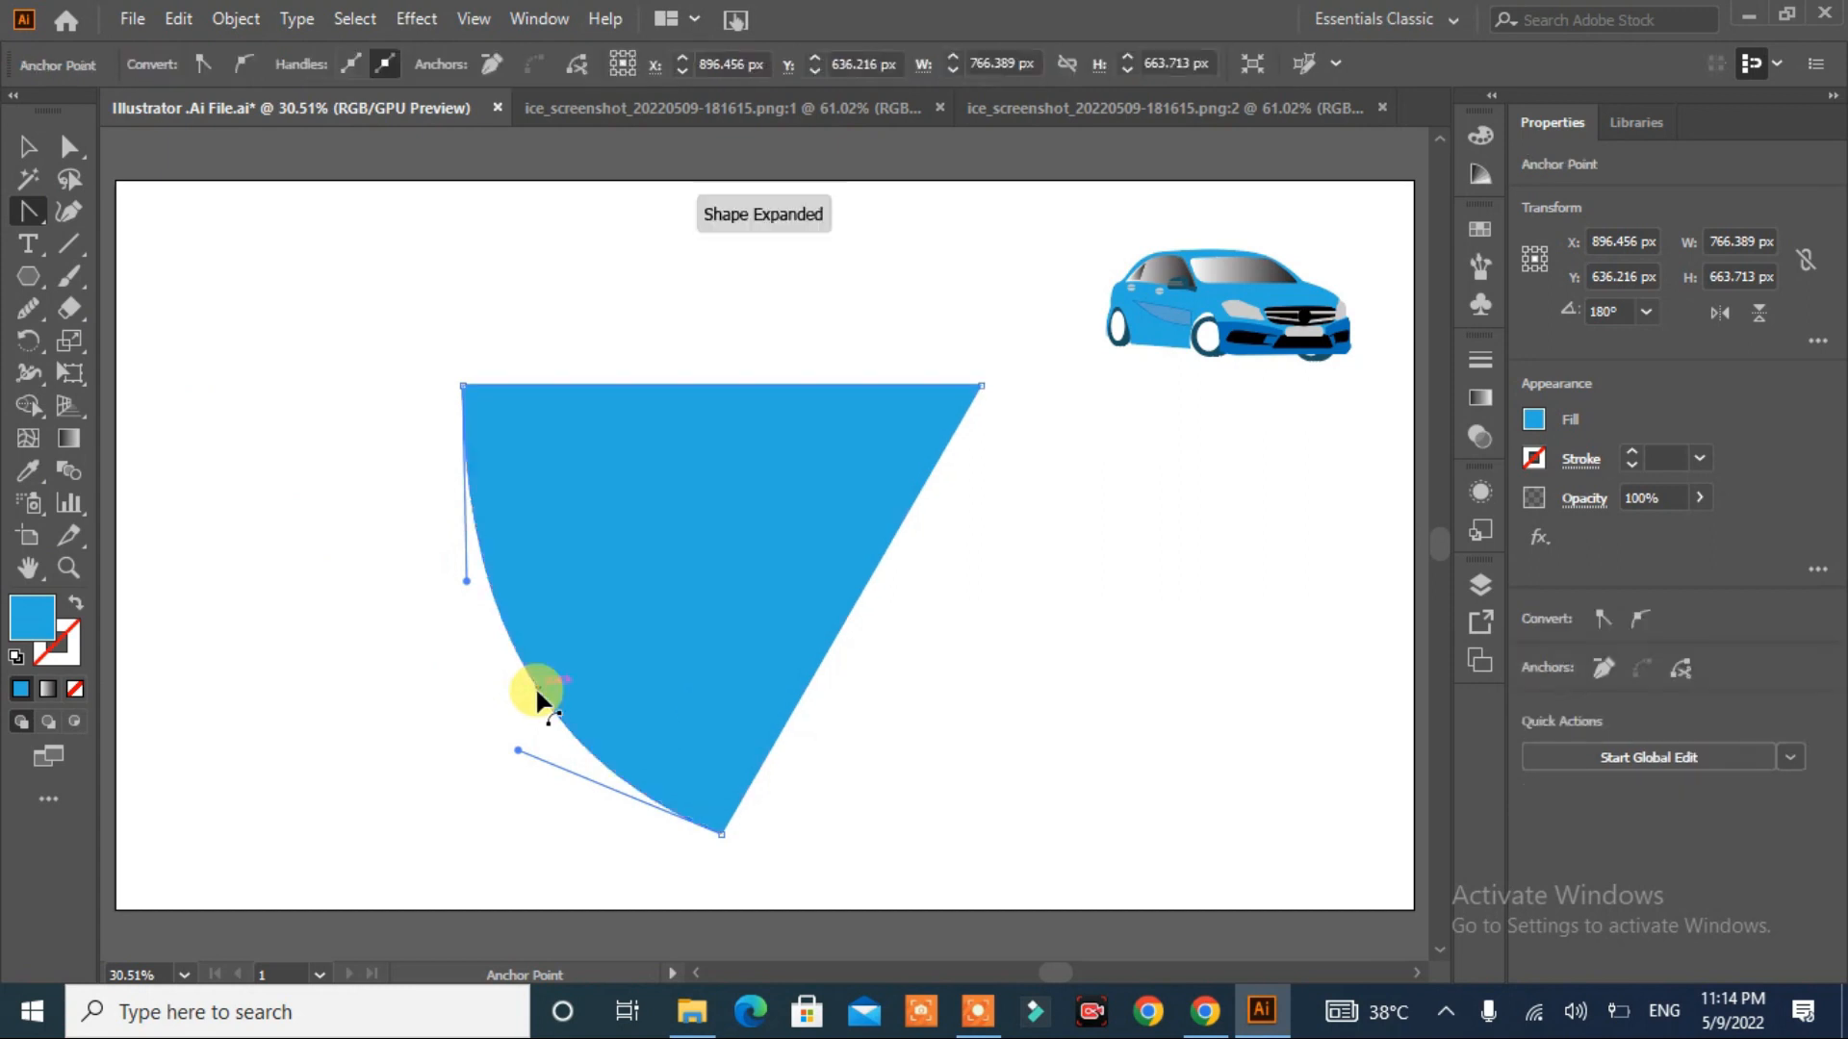
{"action": "left_click_drag", "start_coordinate": [710, 386], "coordinate": [704, 343]}
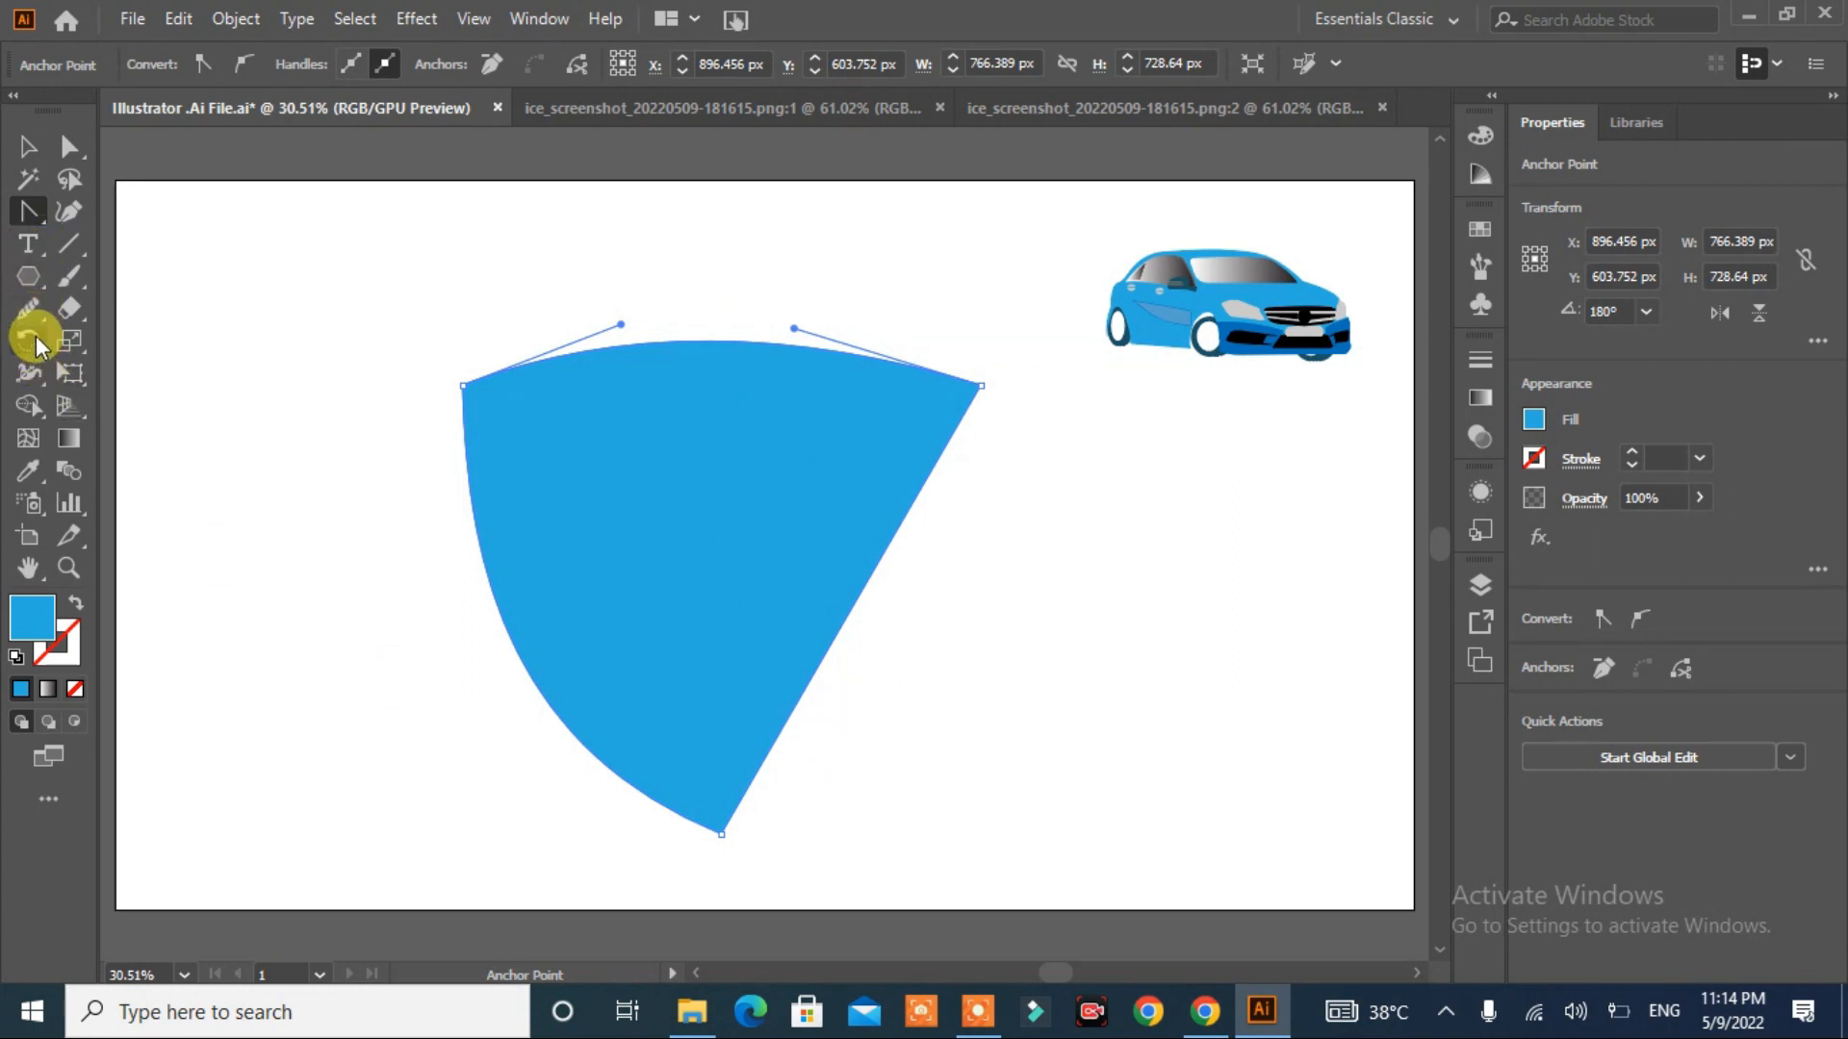
- Draw a 488 × 787 px rectangle over the curved shape's right half and subtract it from the shape
{"action": "left_click", "coordinate": [28, 279]}
{"action": "left_click", "coordinate": [96, 274]}
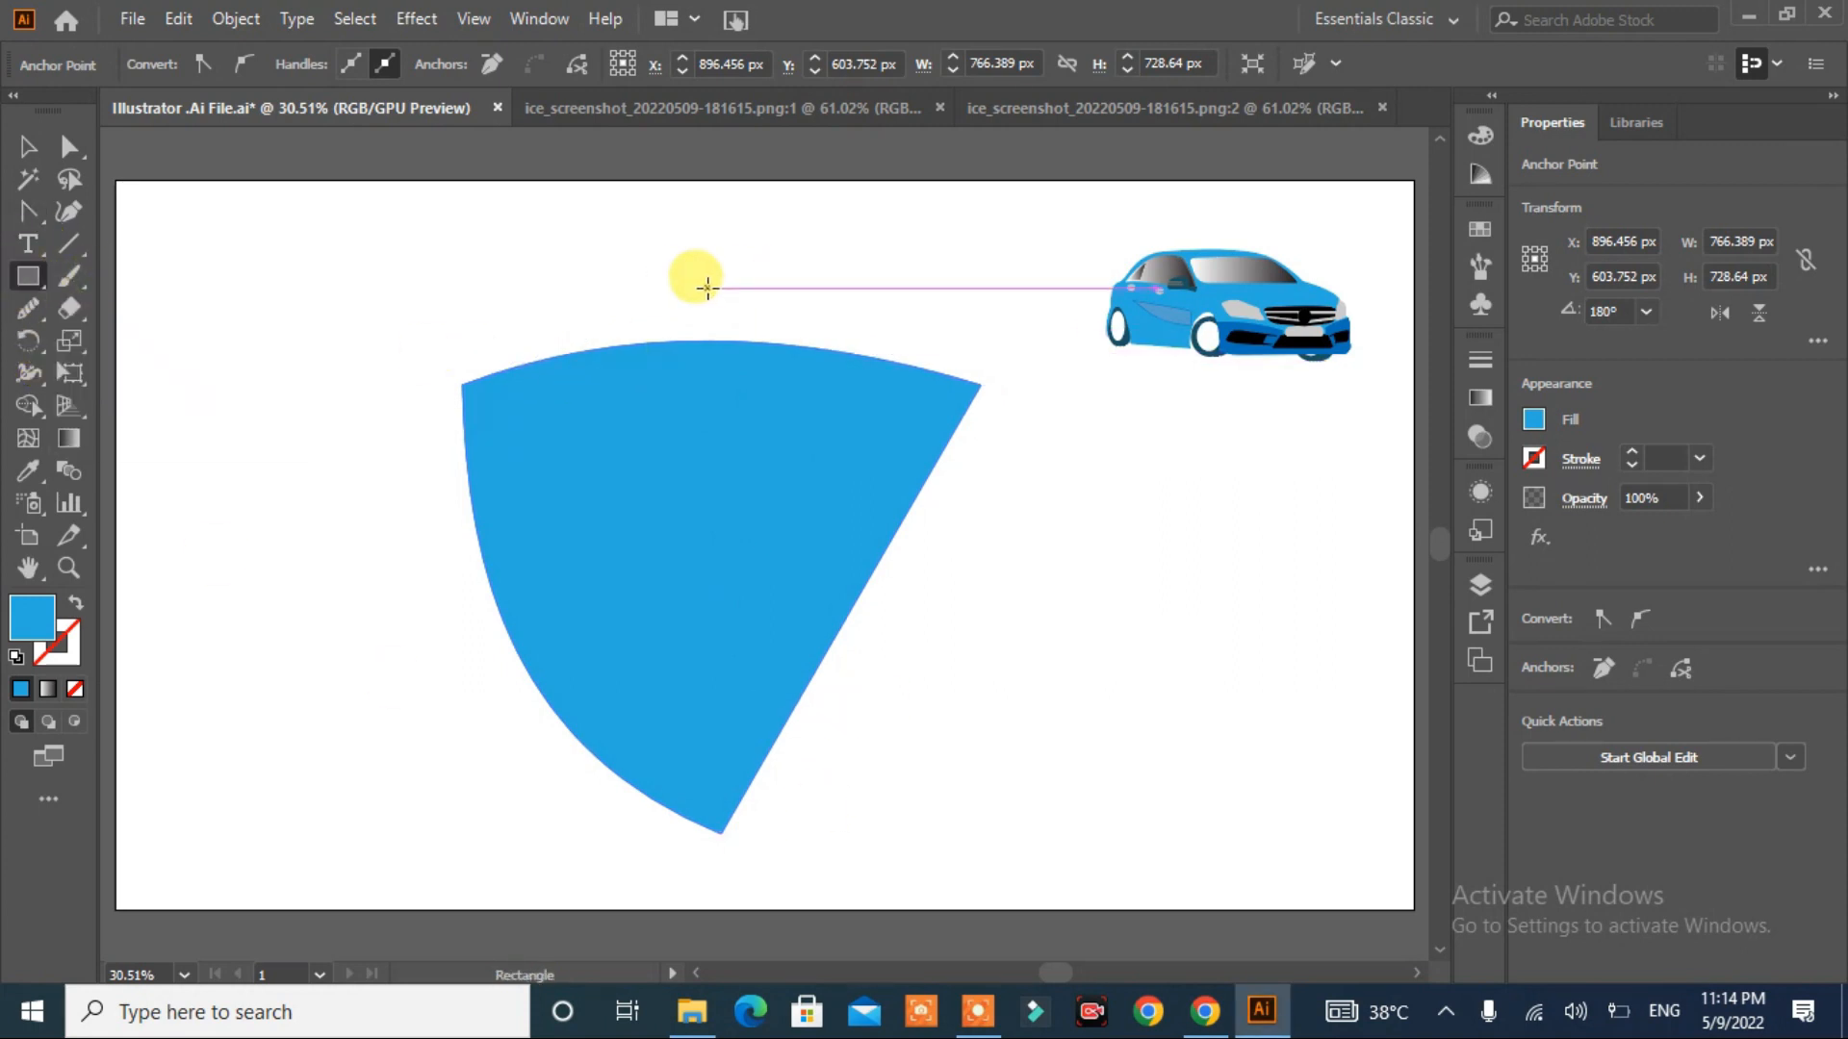
{"action": "left_click_drag", "start_coordinate": [721, 838], "coordinate": [1051, 310]}
{"action": "left_click", "coordinate": [28, 146]}
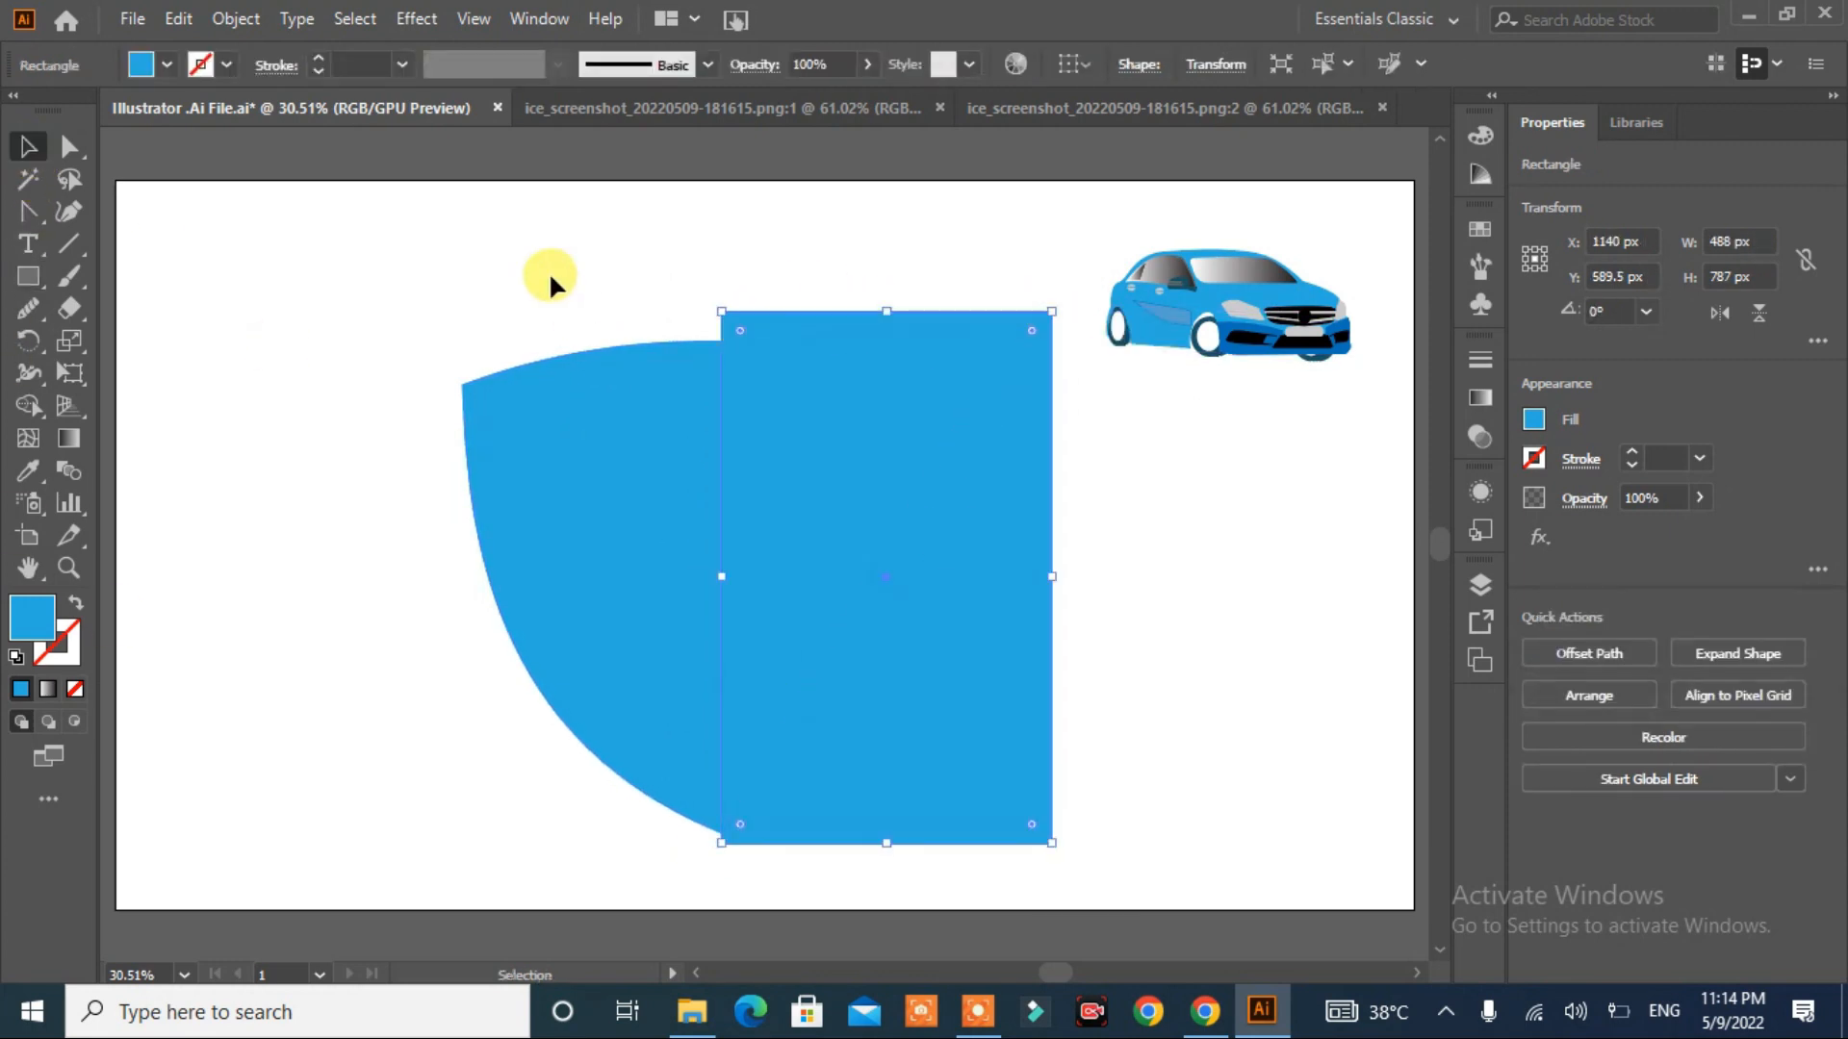
{"action": "left_click", "coordinate": [671, 512], "text": "shift"}
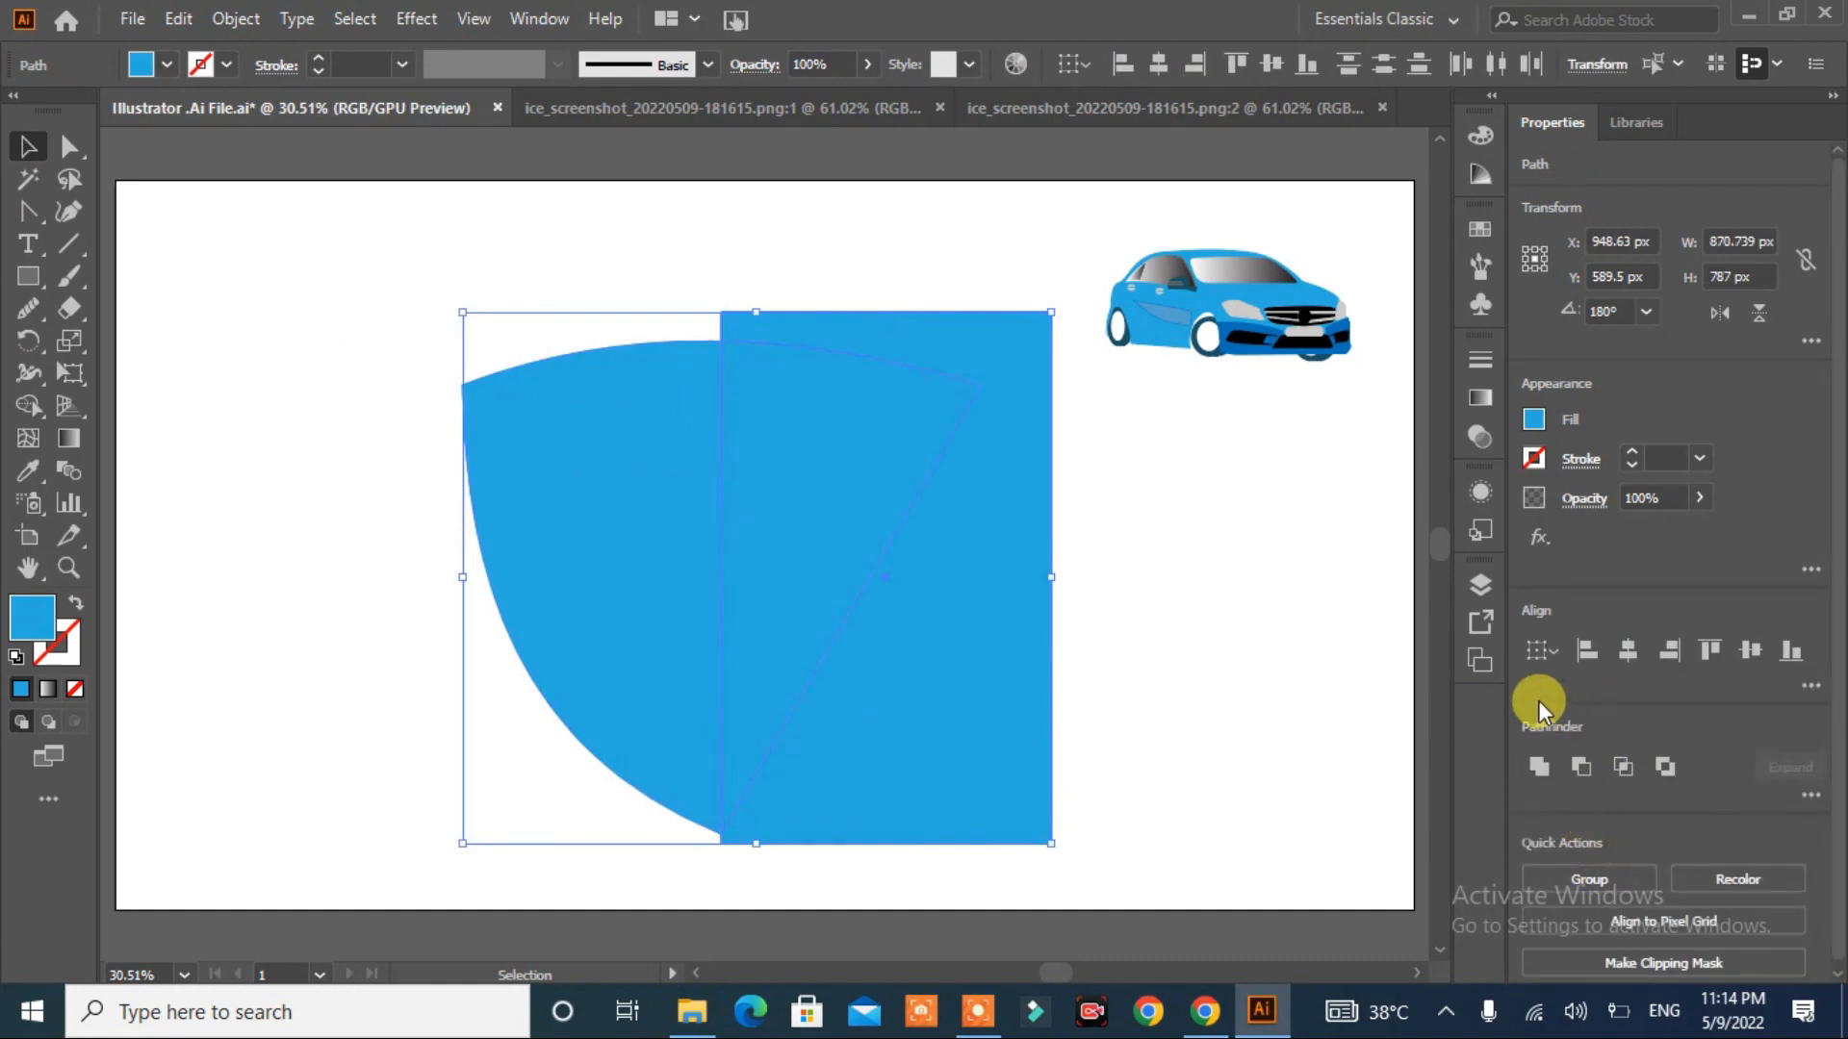
{"action": "left_click", "coordinate": [1580, 767]}
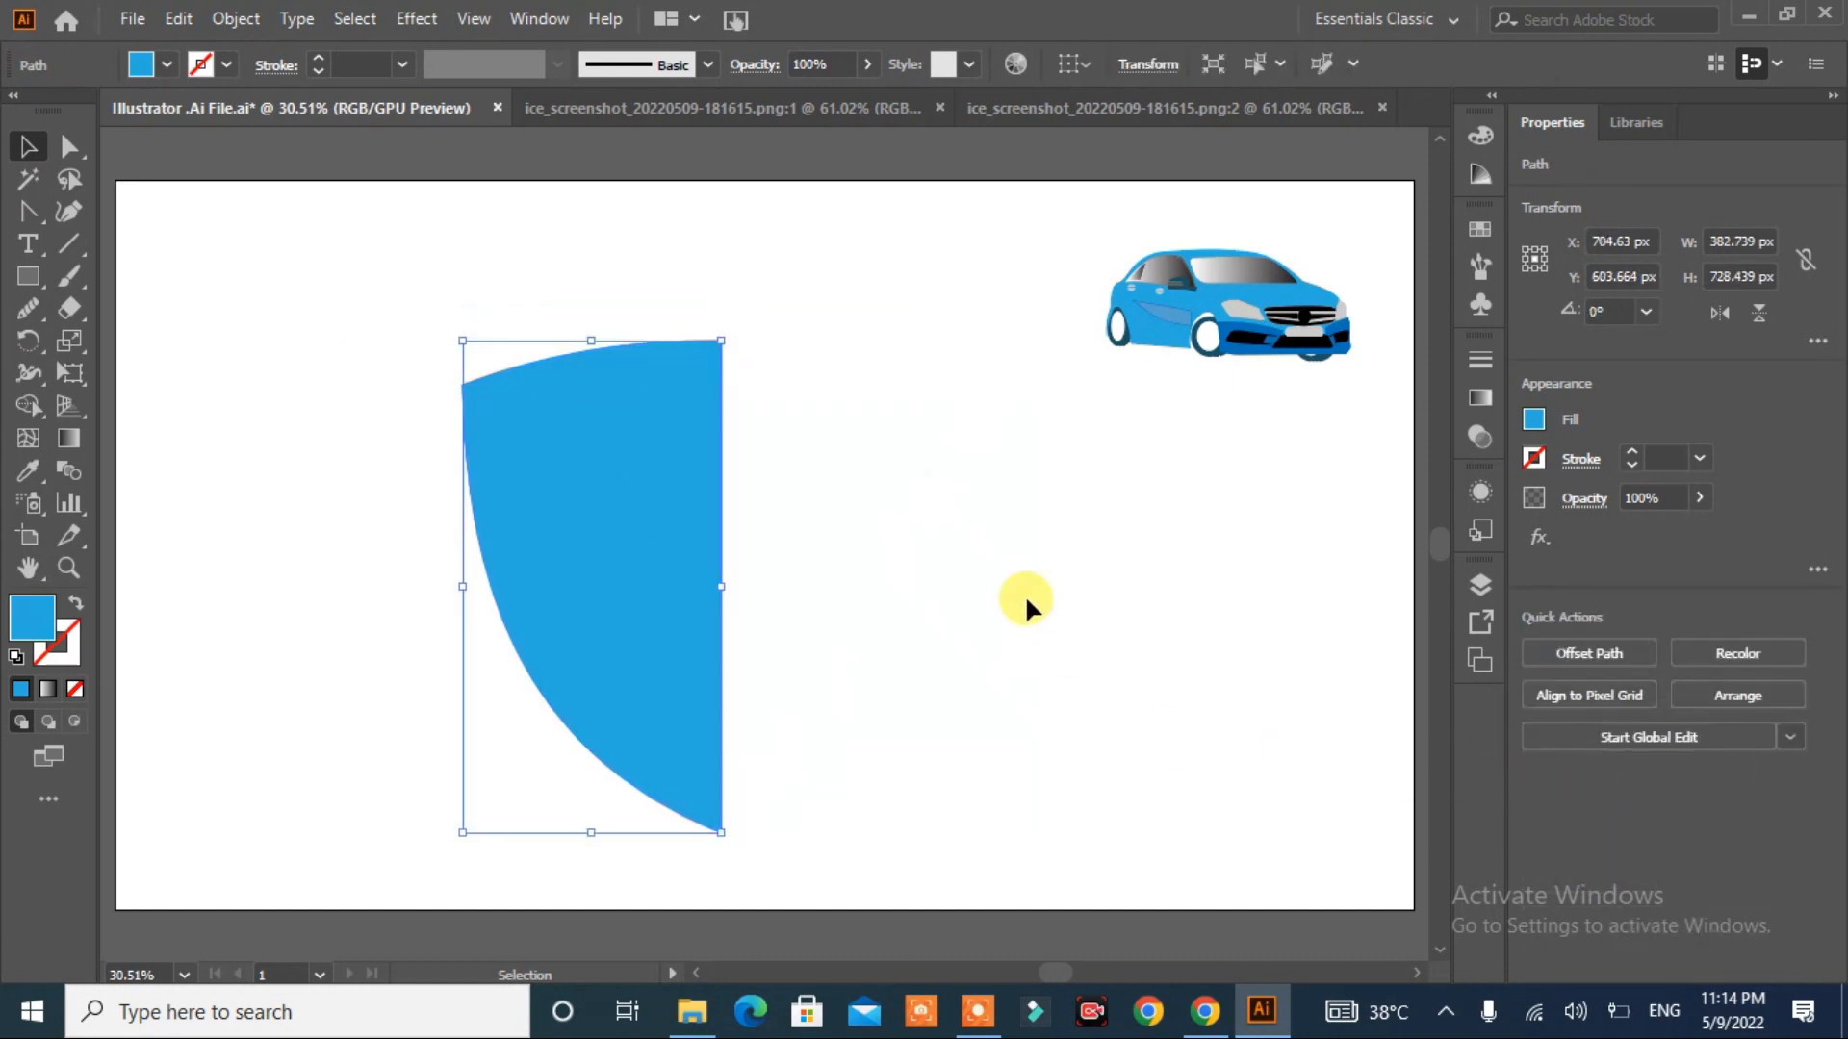
{"action": "left_click", "coordinate": [1016, 583]}
- Reflect a copy of the half shield across the vertical axis and place it against the original's straight edge
{"action": "left_click", "coordinate": [614, 539]}
{"action": "right_click", "coordinate": [616, 542]}
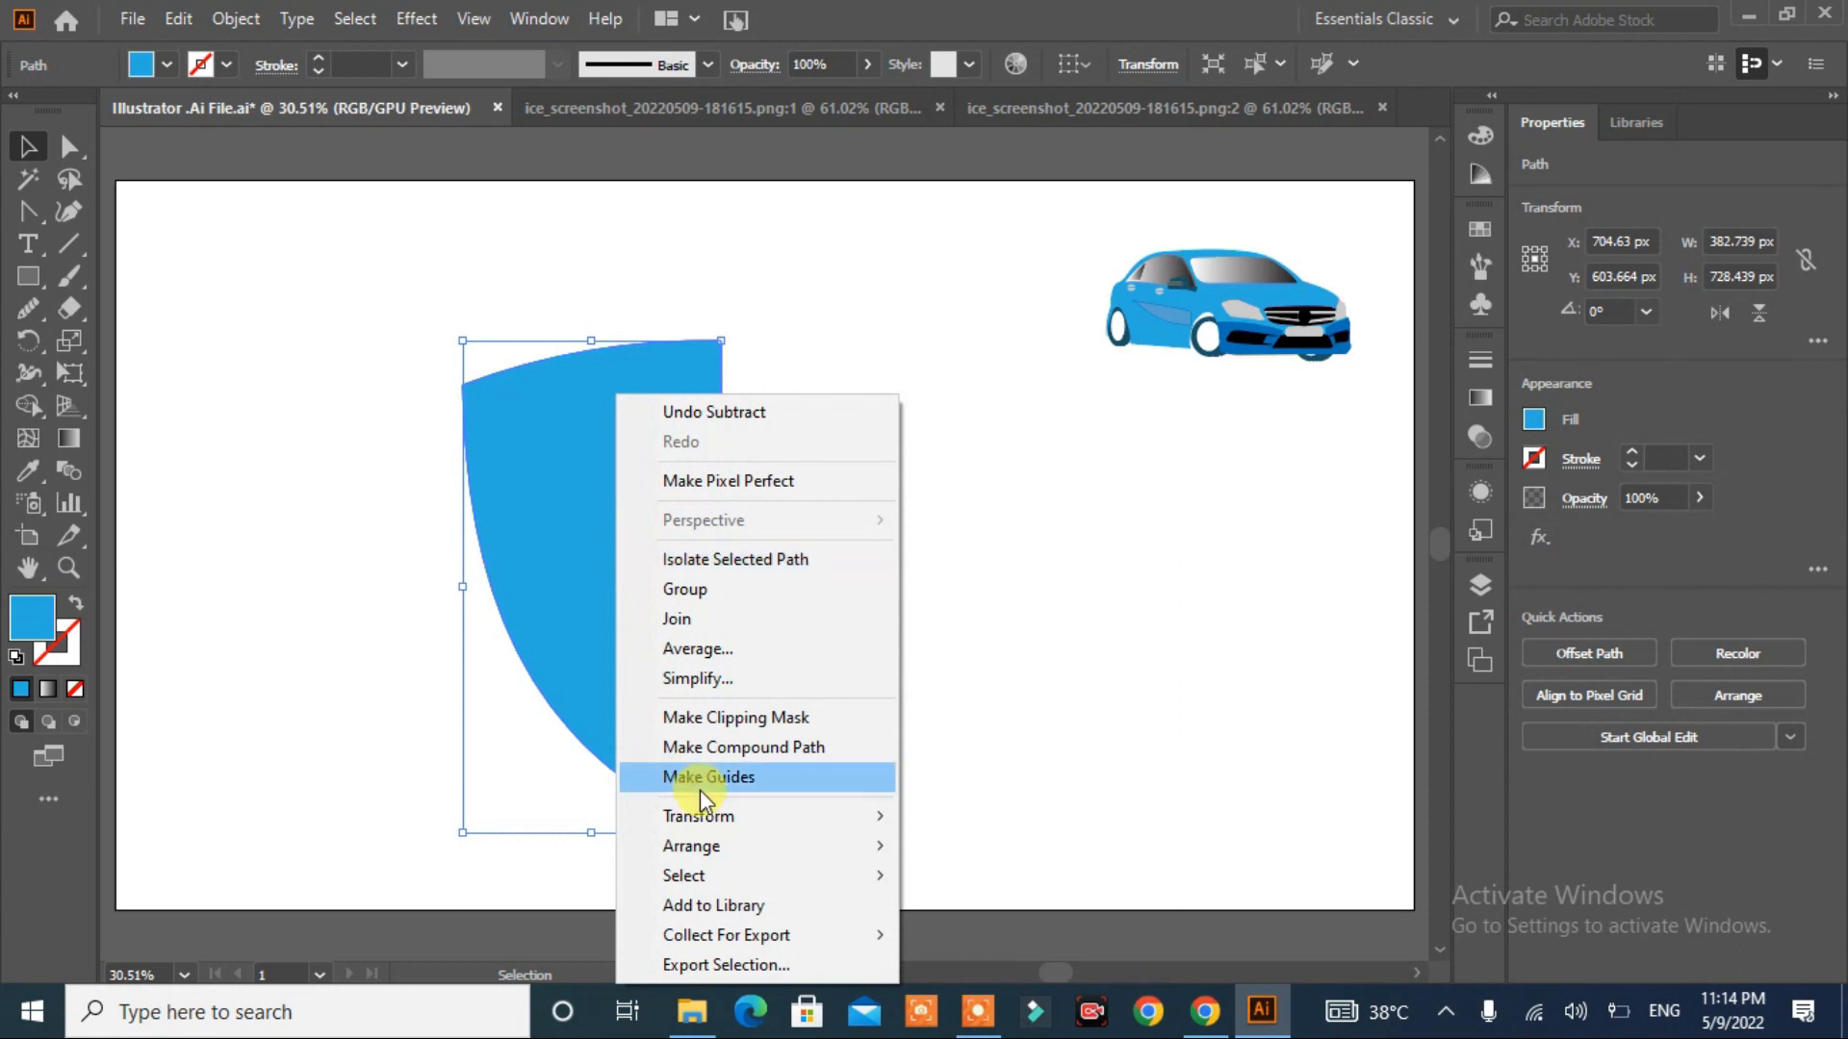
{"action": "mouse_move", "coordinate": [720, 828]}
{"action": "left_click", "coordinate": [972, 679]}
{"action": "left_click", "coordinate": [765, 618]}
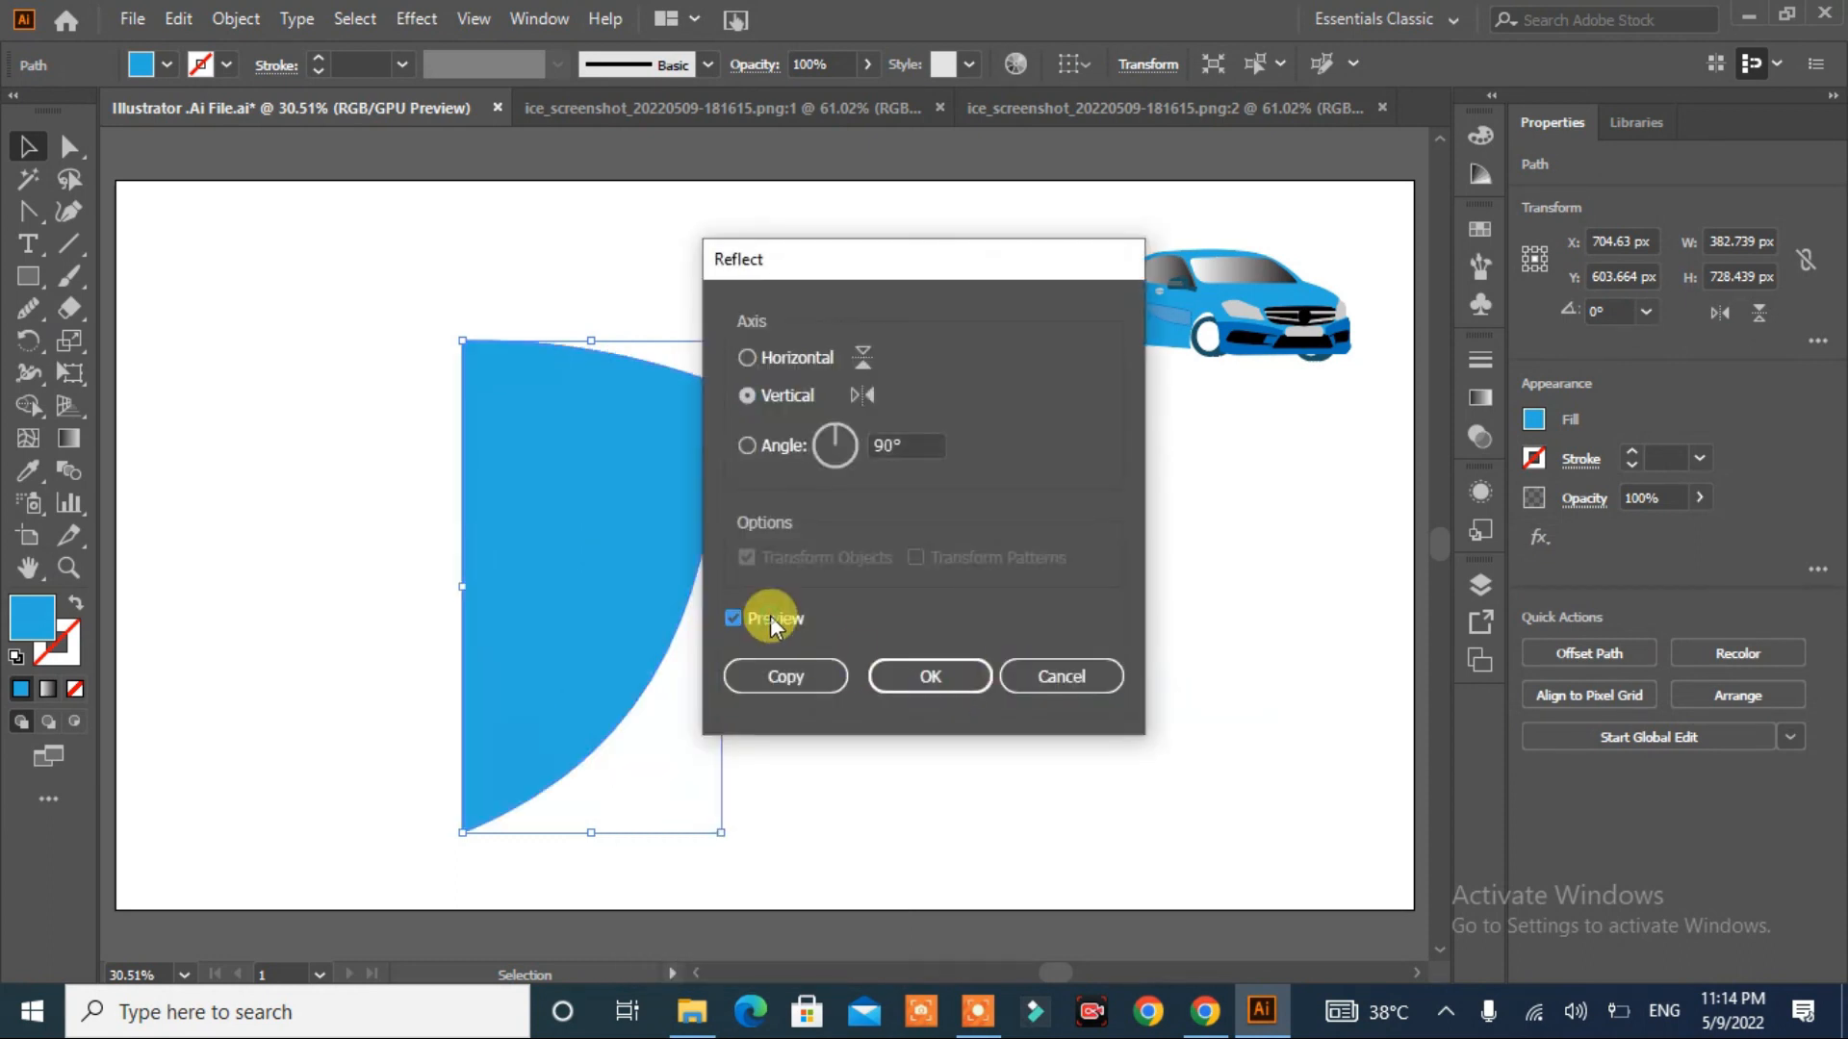
{"action": "left_click", "coordinate": [820, 677]}
{"action": "left_click_drag", "start_coordinate": [620, 527], "coordinate": [885, 518]}
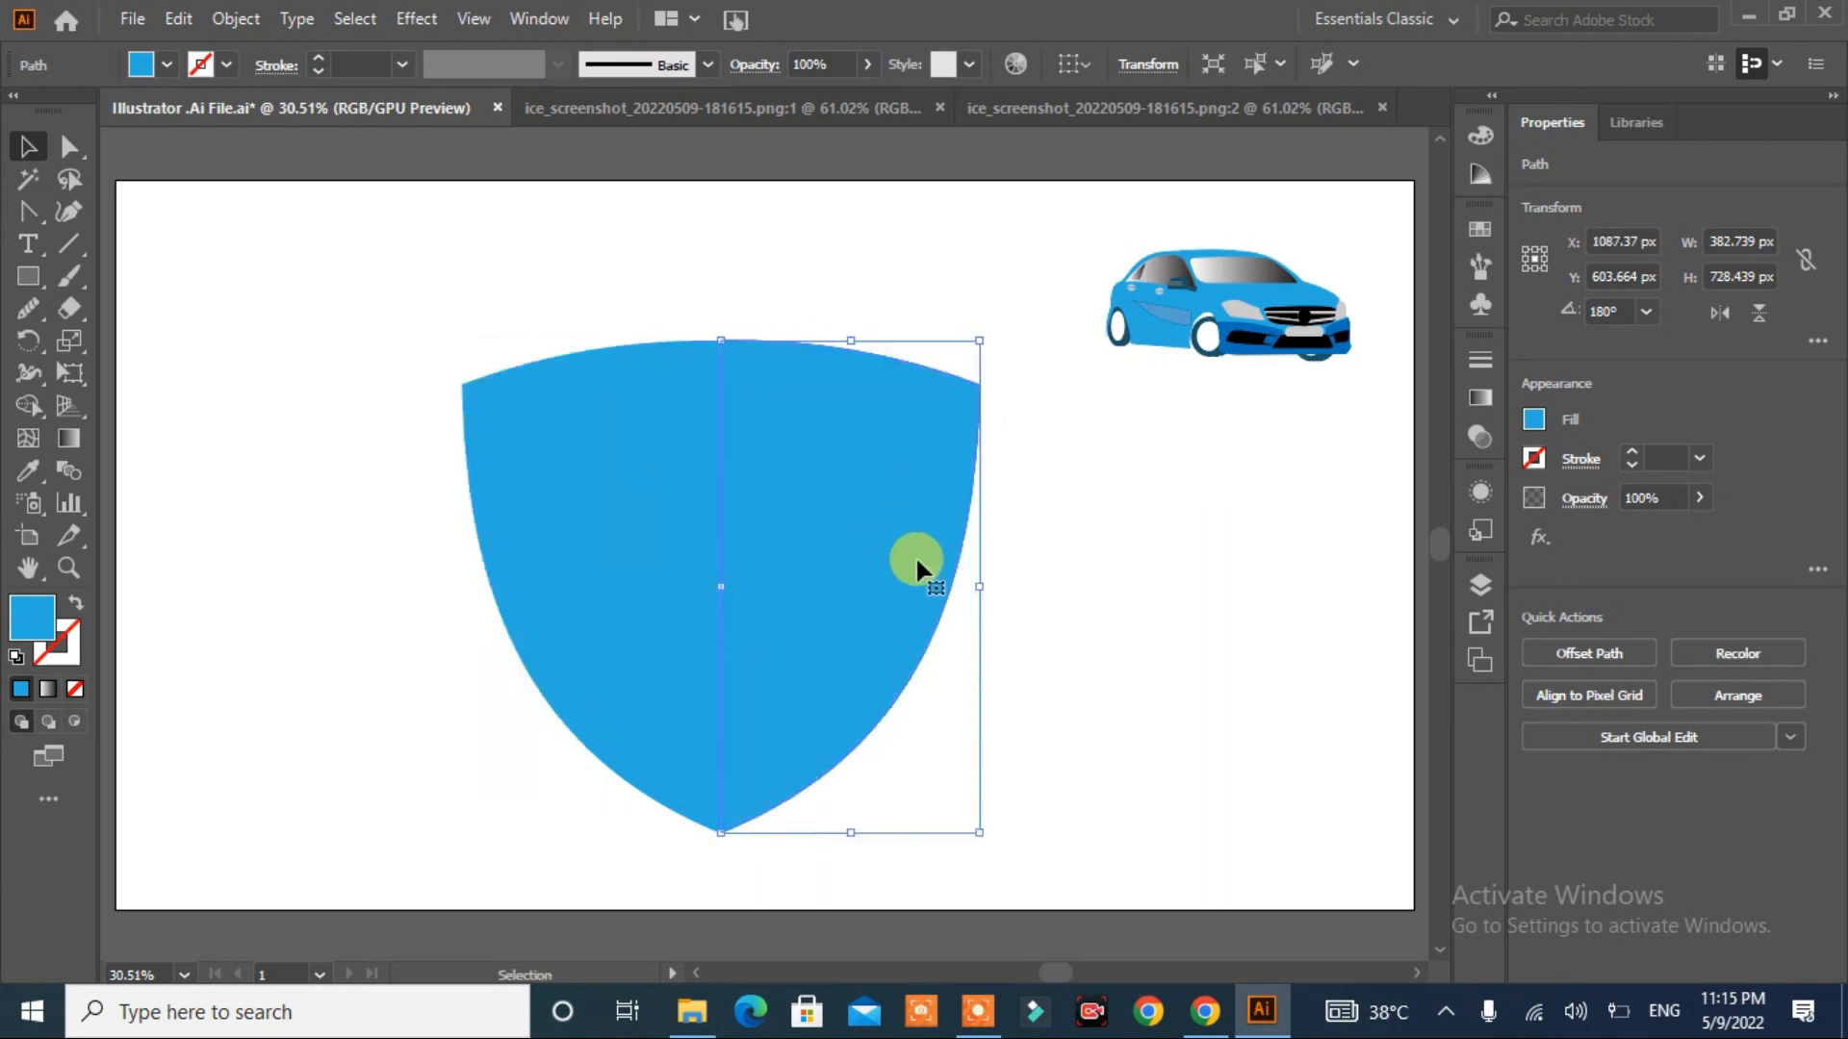
{"action": "left_click", "coordinate": [1028, 597]}
- Unite the two shield halves into a single shape
{"action": "left_click_drag", "start_coordinate": [1056, 490], "coordinate": [407, 680]}
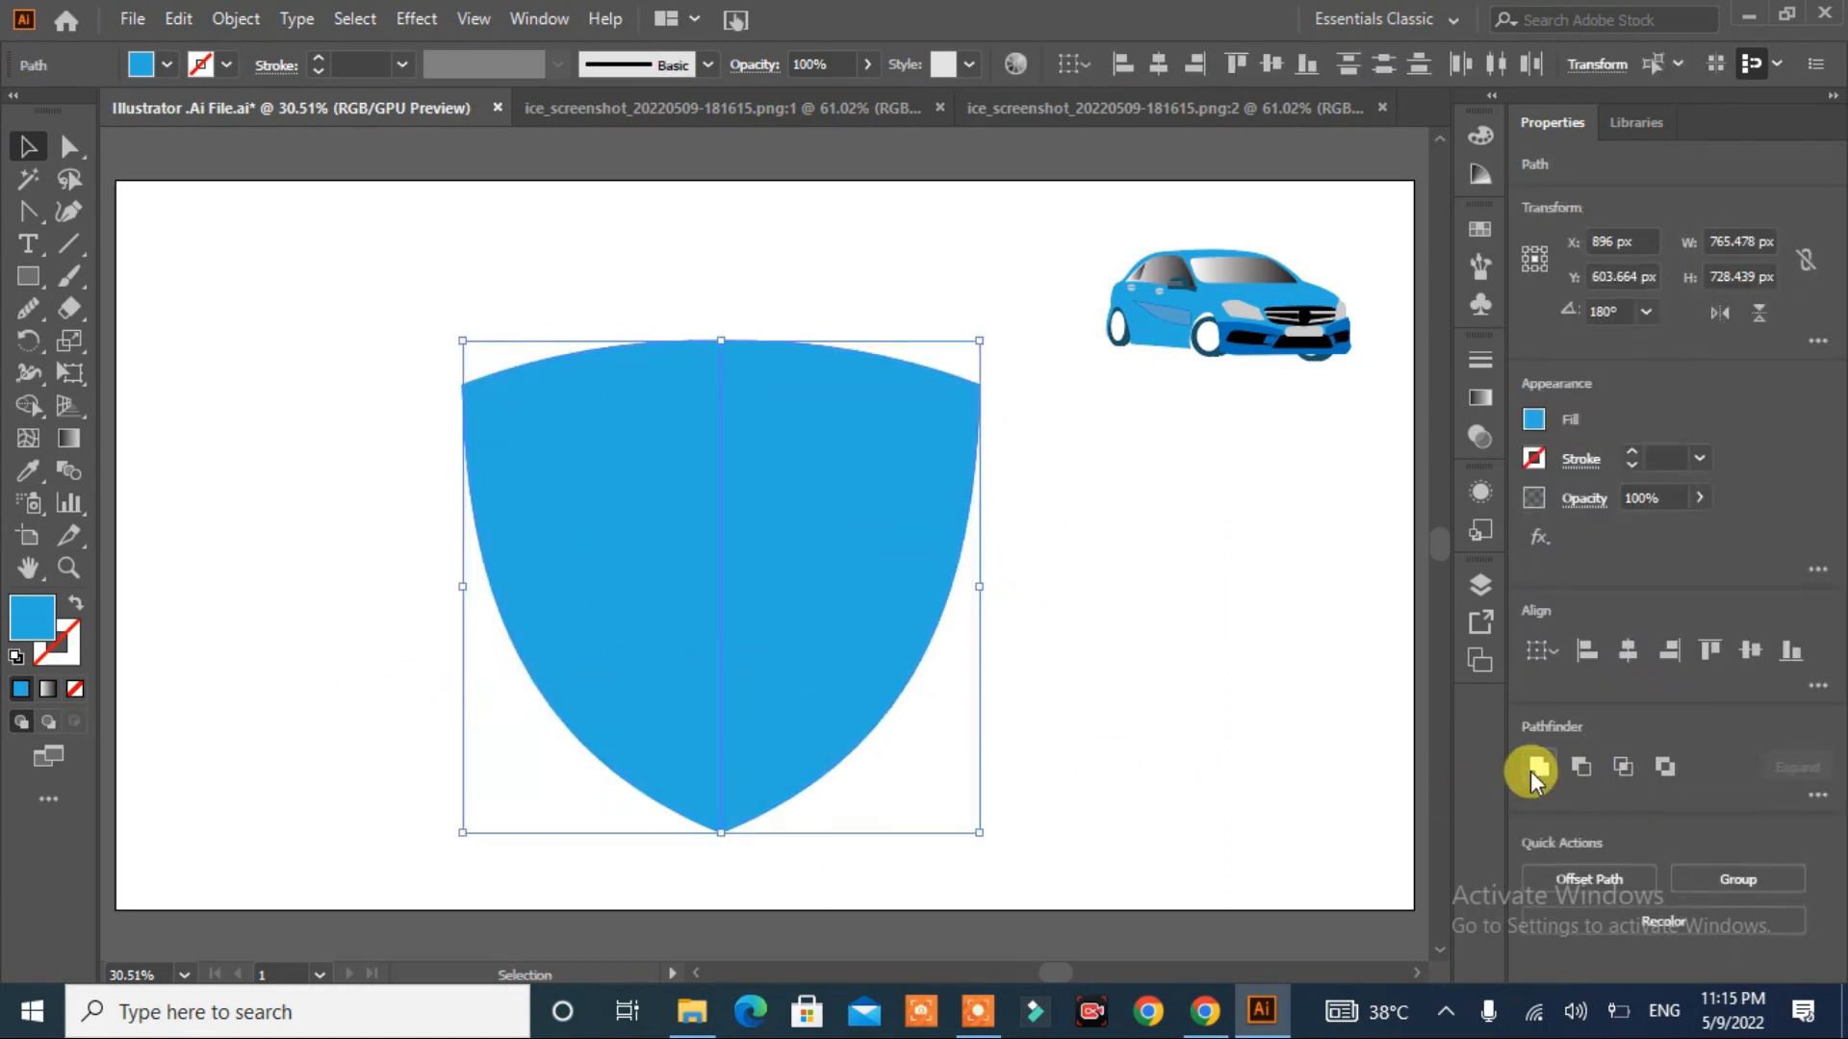
{"action": "left_click", "coordinate": [1535, 769]}
{"action": "left_click", "coordinate": [1145, 758]}
- Resize the shield to about 635 × 676 px and move it up toward the artboard's centre
{"action": "left_click", "coordinate": [866, 698]}
{"action": "left_click_drag", "start_coordinate": [978, 586], "coordinate": [893, 597]}
{"action": "left_click_drag", "start_coordinate": [664, 635], "coordinate": [766, 556]}
{"action": "left_click_drag", "start_coordinate": [776, 757], "coordinate": [776, 714]}
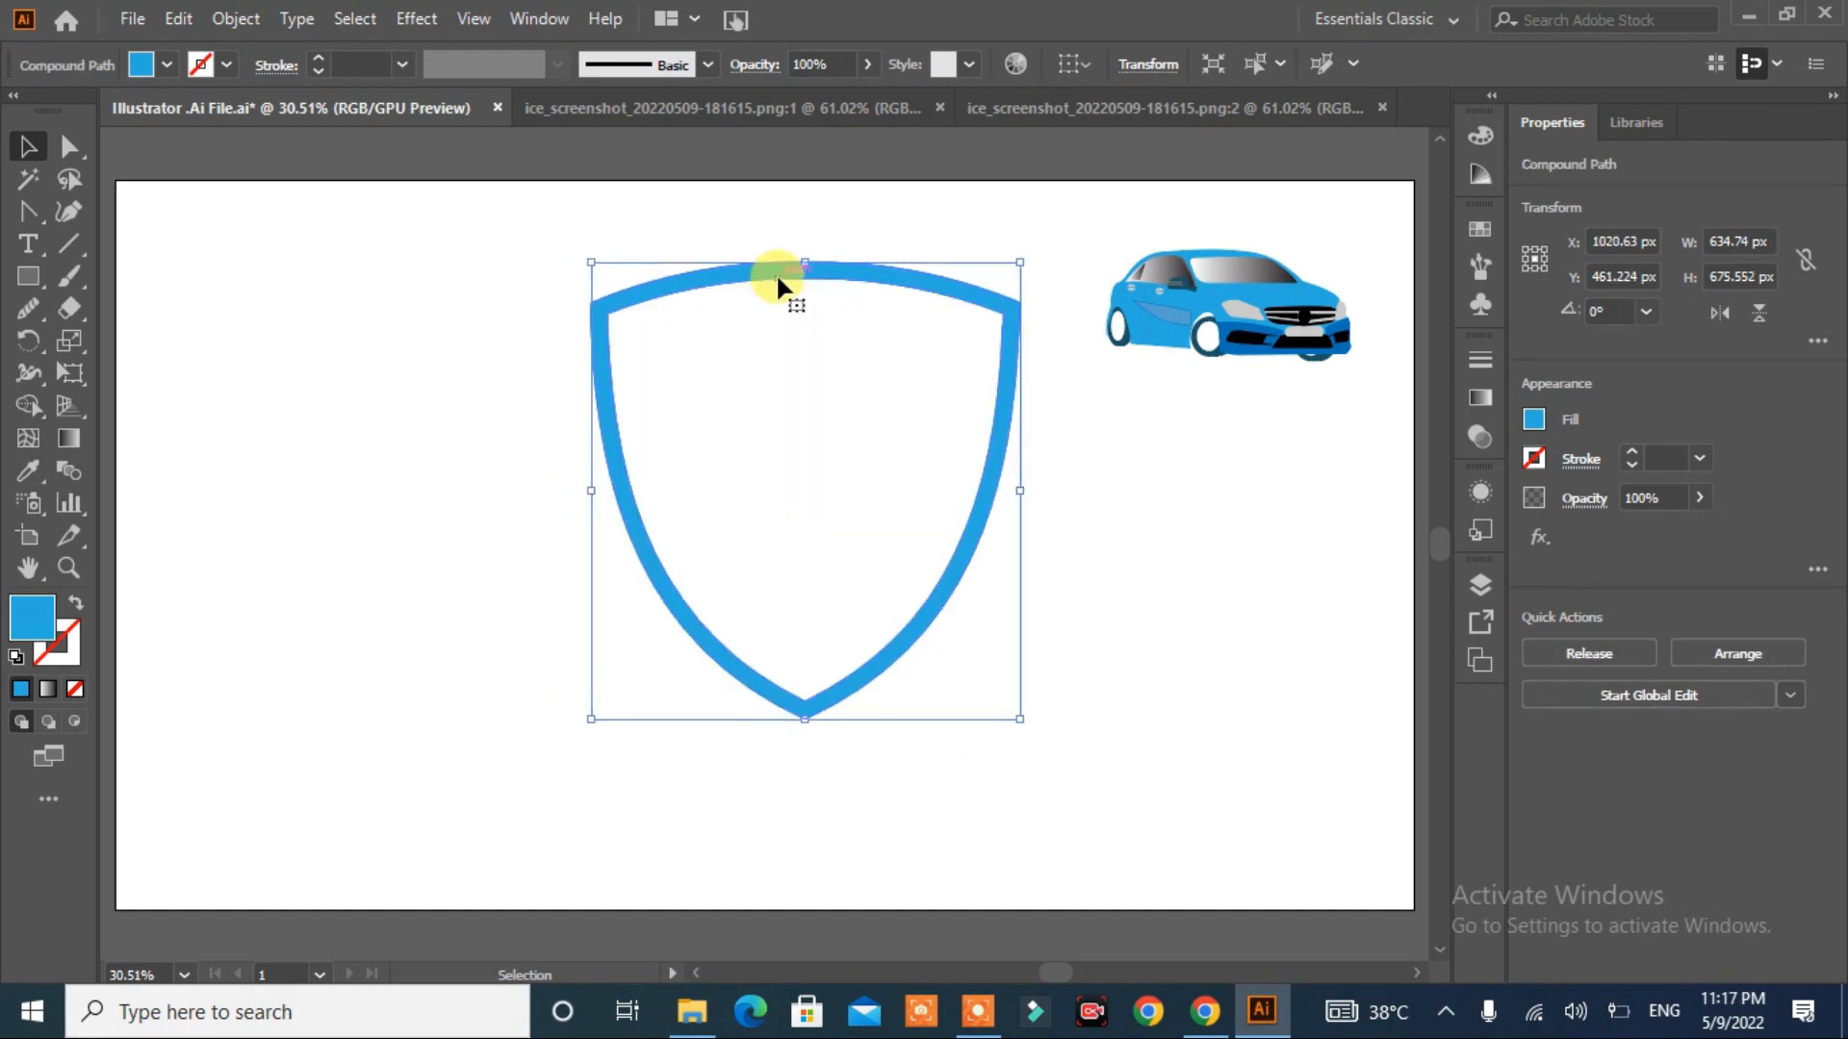
- Turn the area inside the shield's outline into a filled shape with Shape Builder
{"action": "left_click", "coordinate": [29, 405]}
{"action": "left_click", "coordinate": [810, 486]}
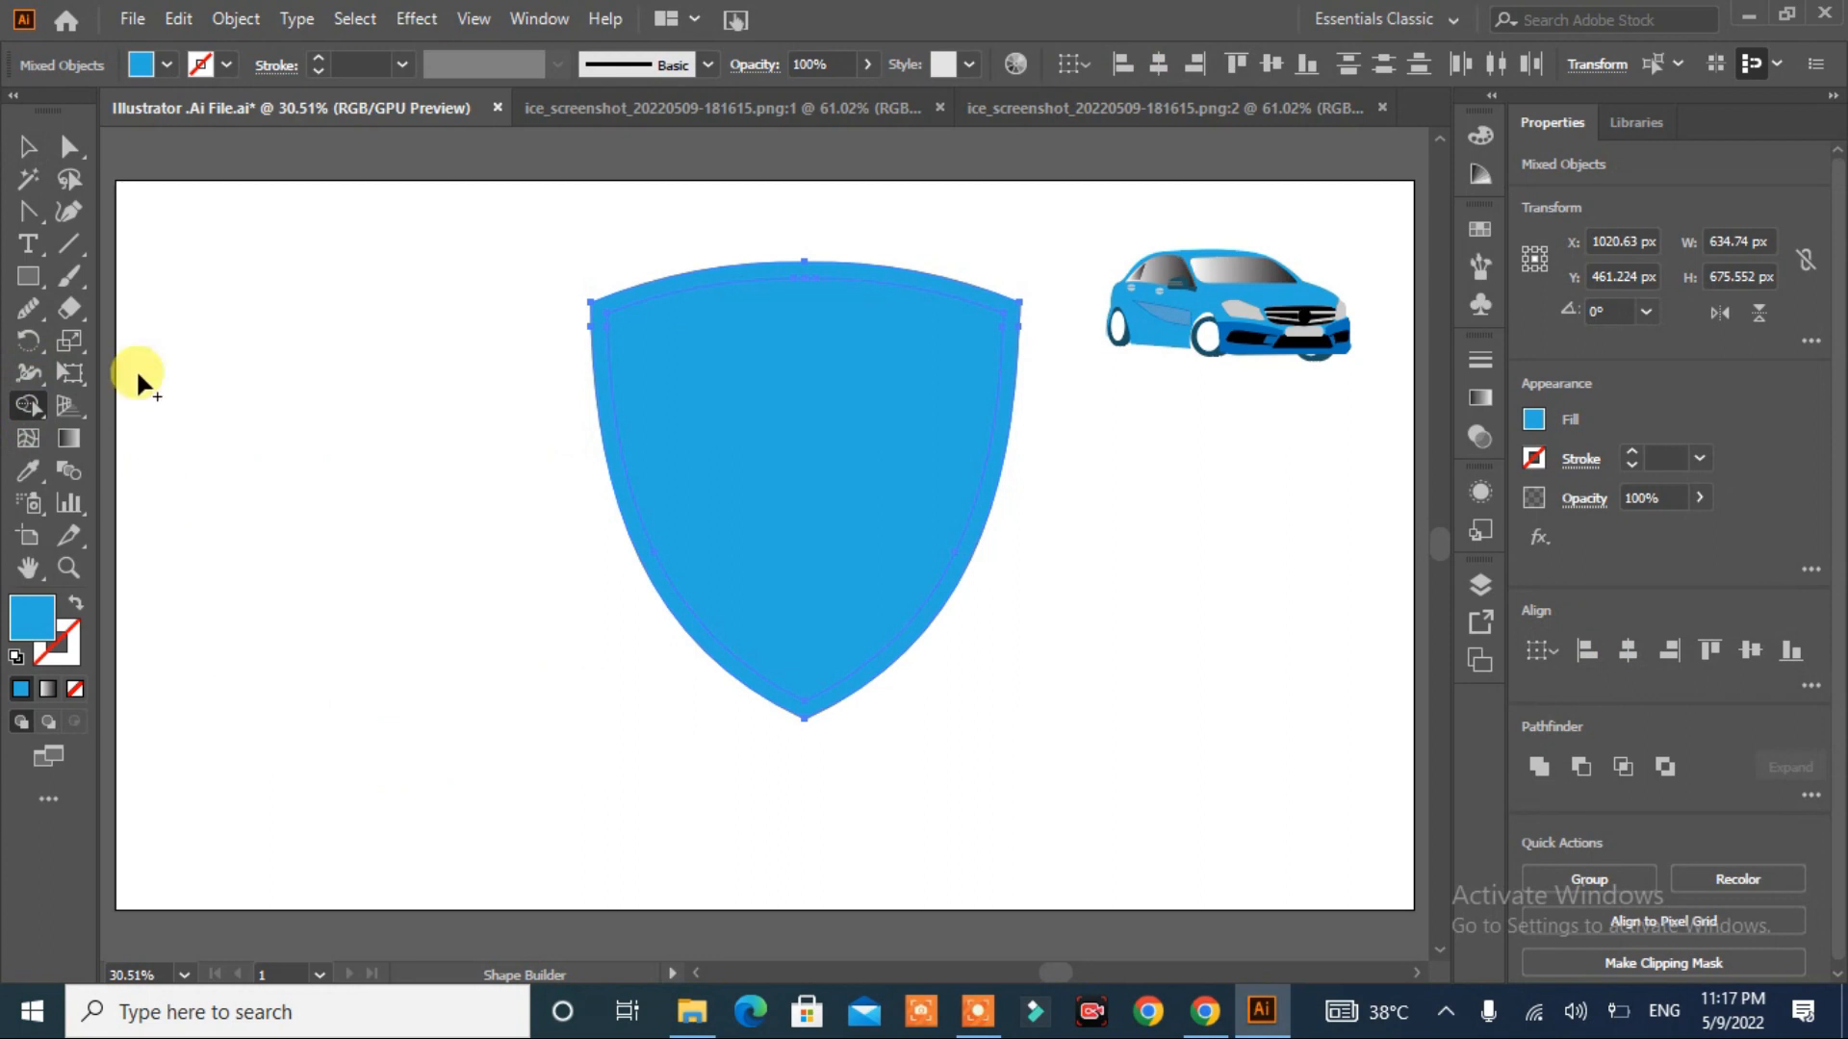
{"action": "left_click", "coordinate": [43, 154]}
{"action": "left_click", "coordinate": [187, 333]}
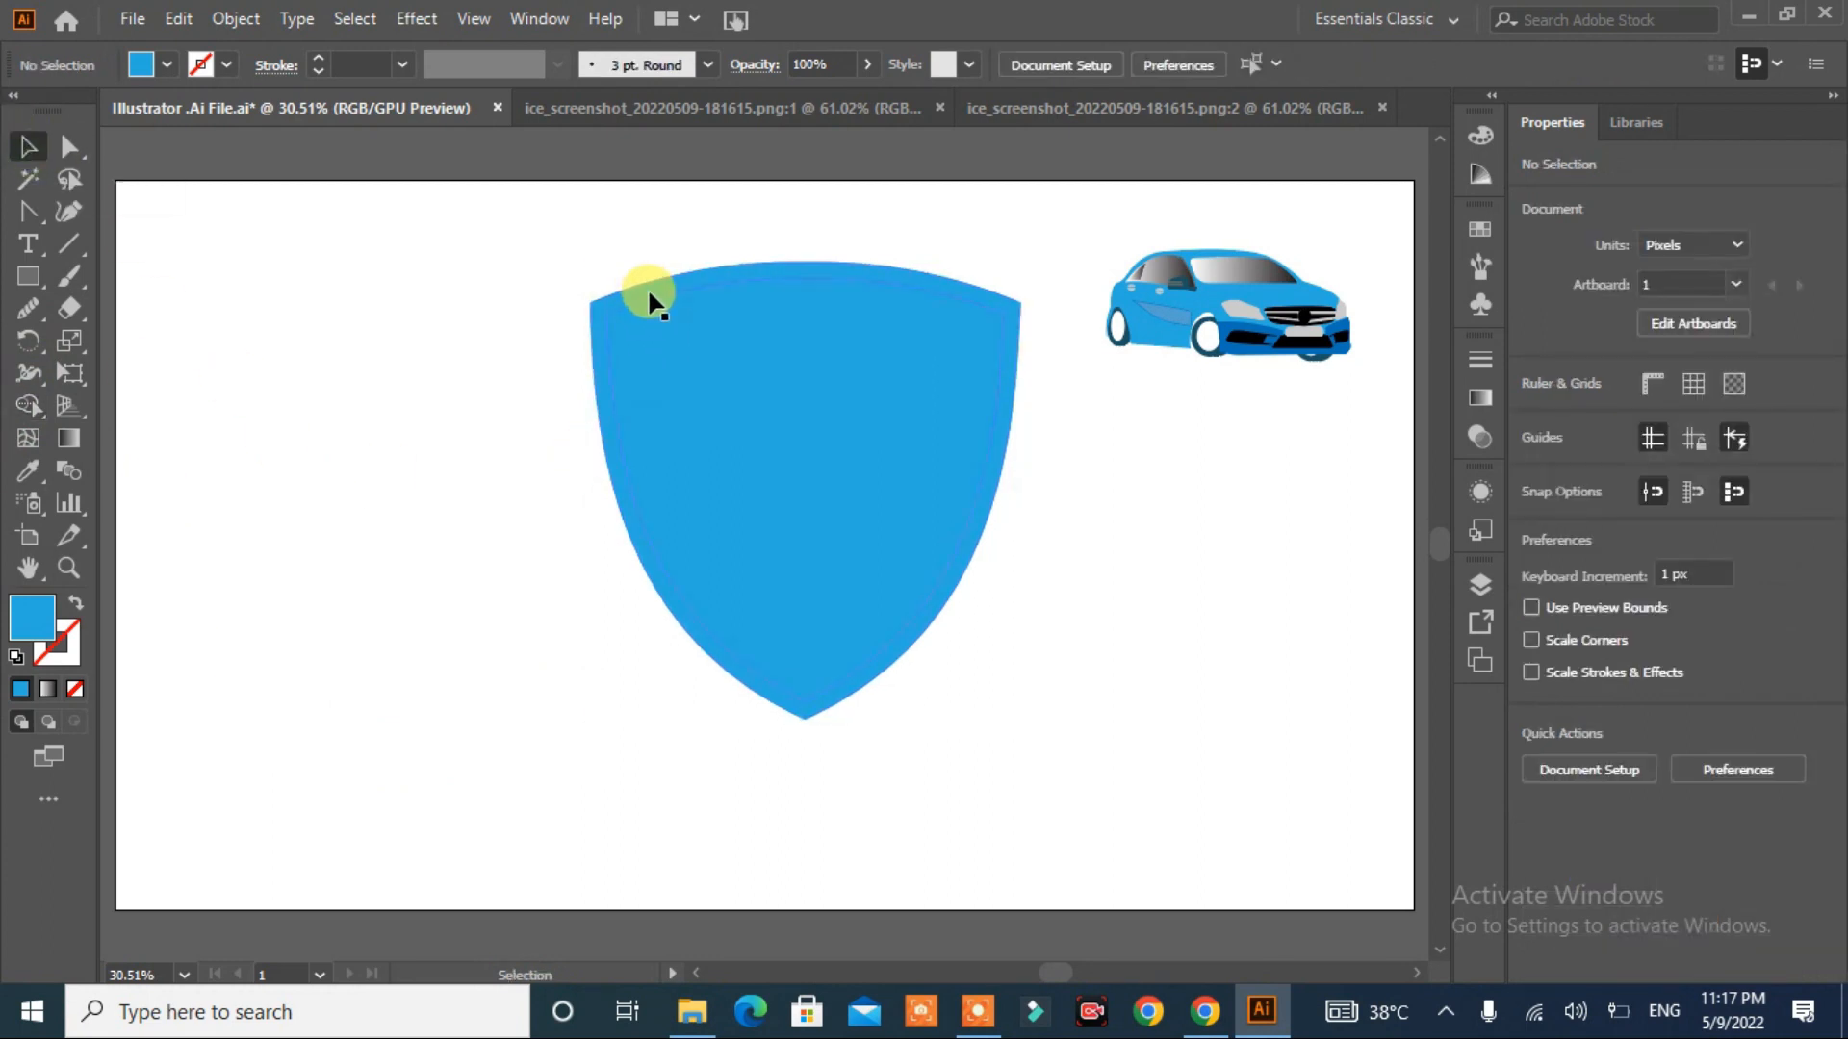
- Fill the shield's border with a linear white-to-black gradient
{"action": "left_click", "coordinate": [659, 489]}
{"action": "left_click", "coordinate": [1017, 349], "text": "shift"}
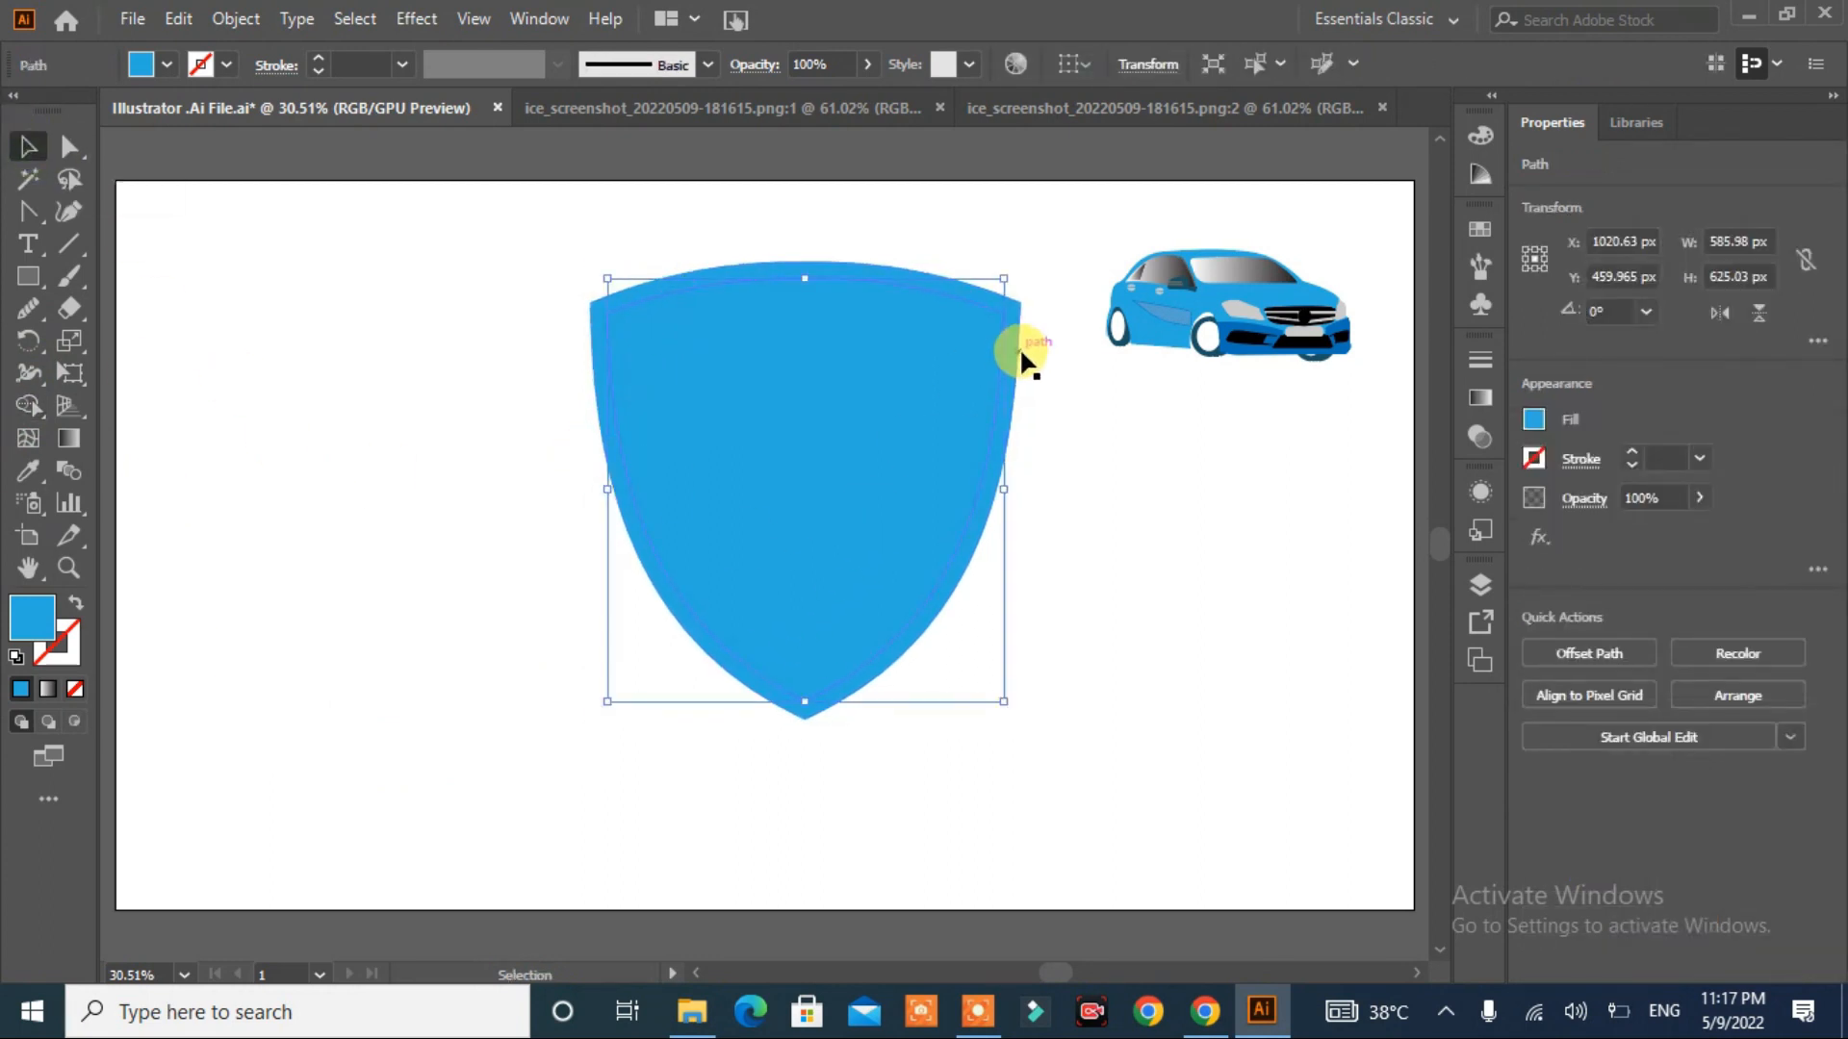
{"action": "key", "text": "ctrl+8"}
{"action": "left_click", "coordinate": [1482, 398]}
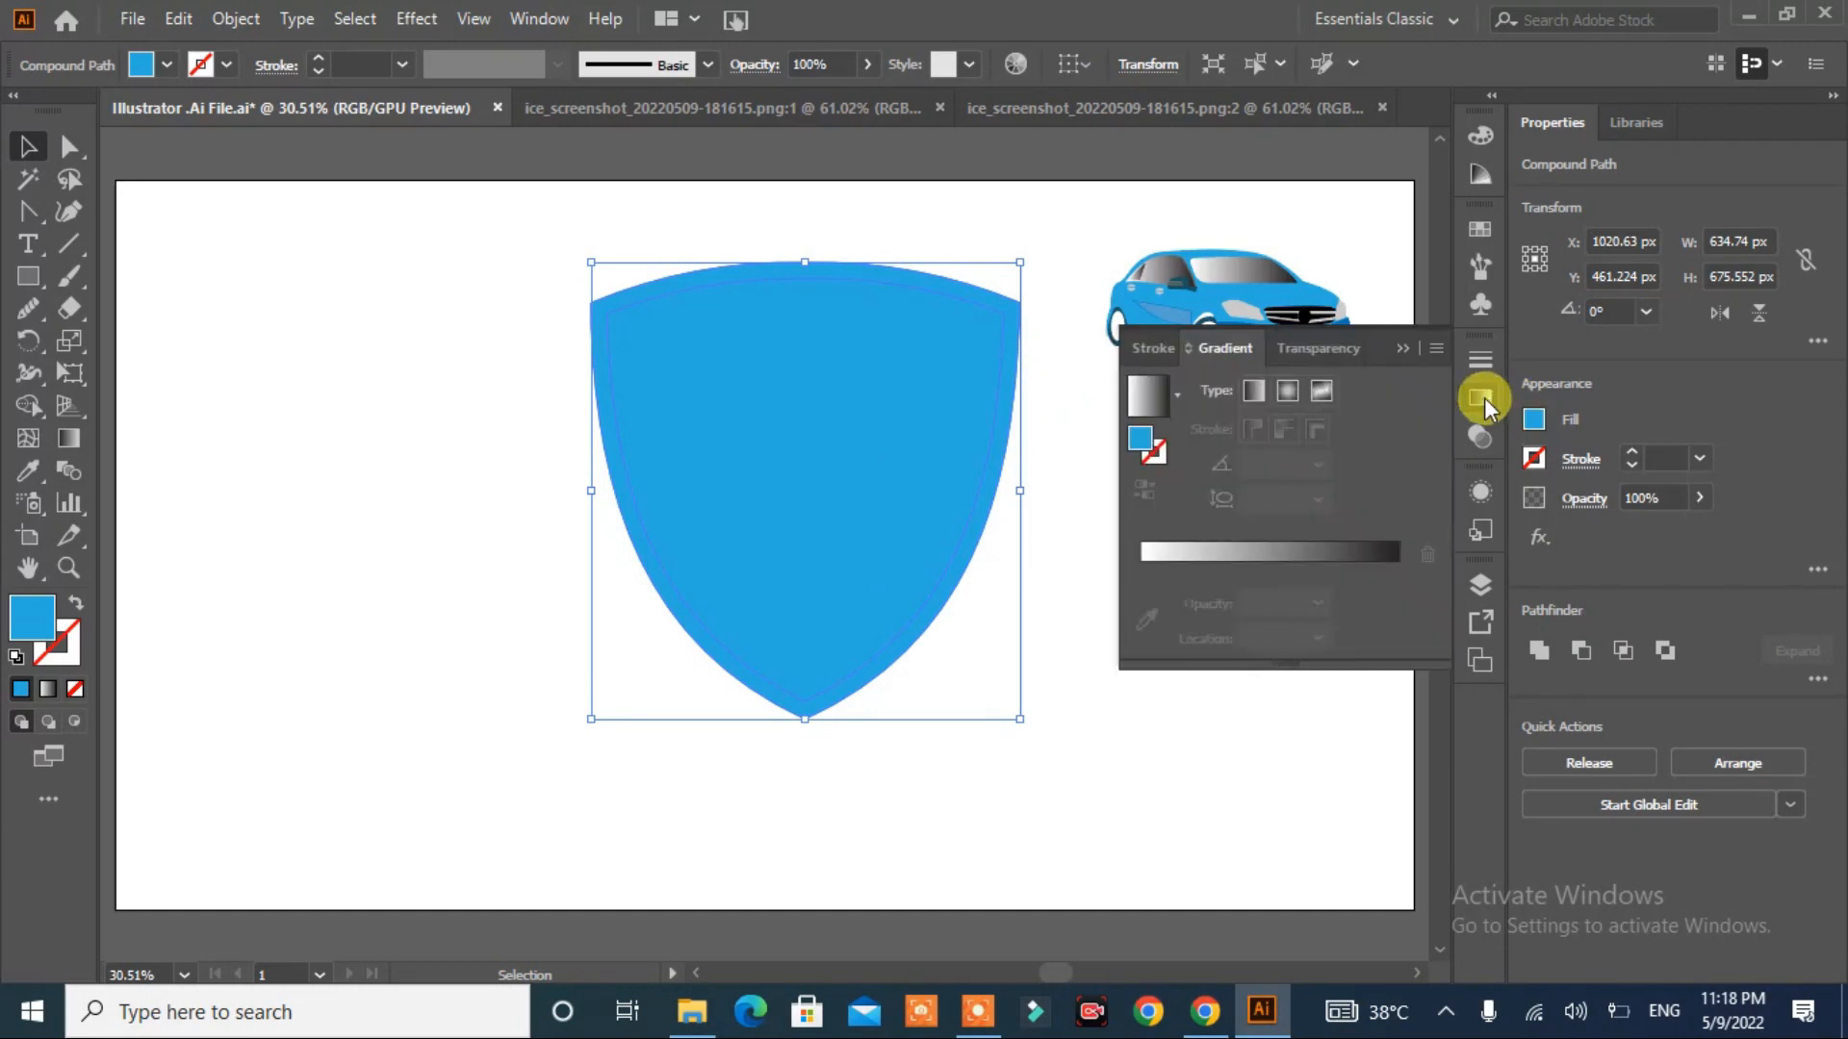
{"action": "left_click", "coordinate": [1155, 397]}
{"action": "left_click", "coordinate": [951, 749]}
- Fill the shield's interior with a darker blue swatch
{"action": "left_click", "coordinate": [863, 460]}
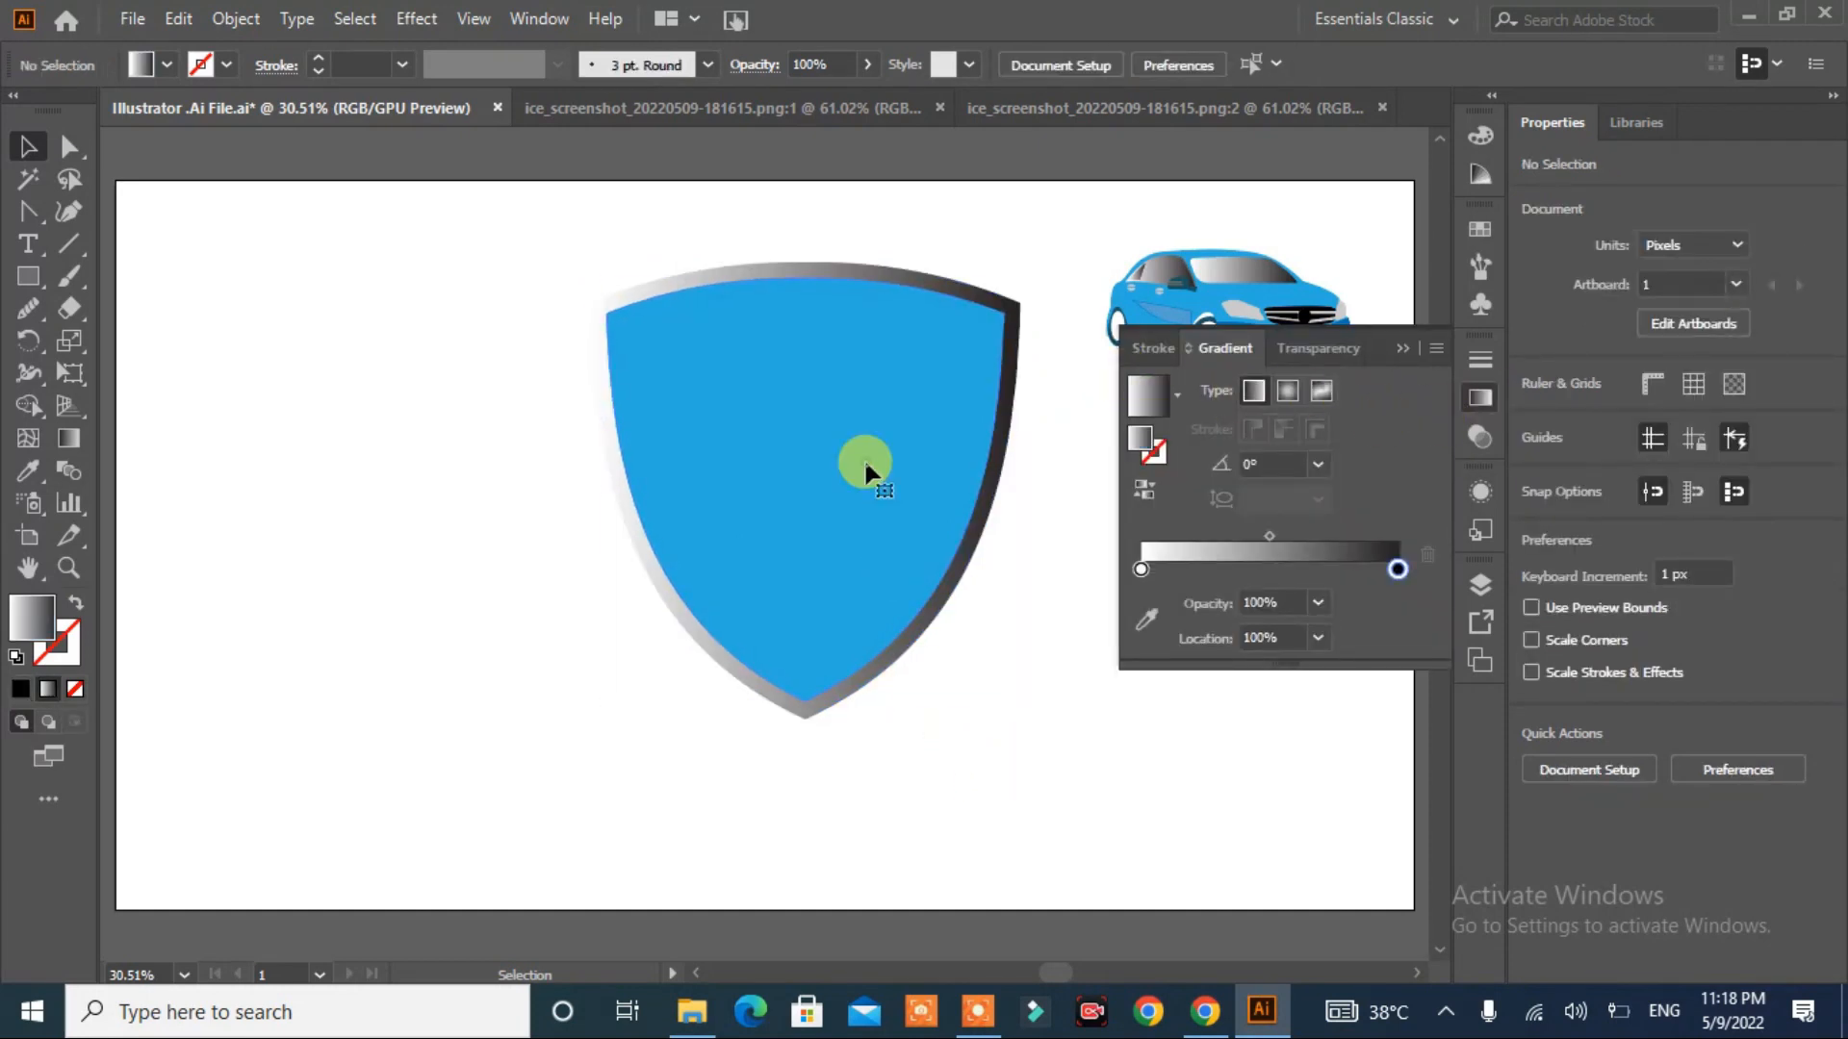
{"action": "left_click", "coordinate": [166, 69]}
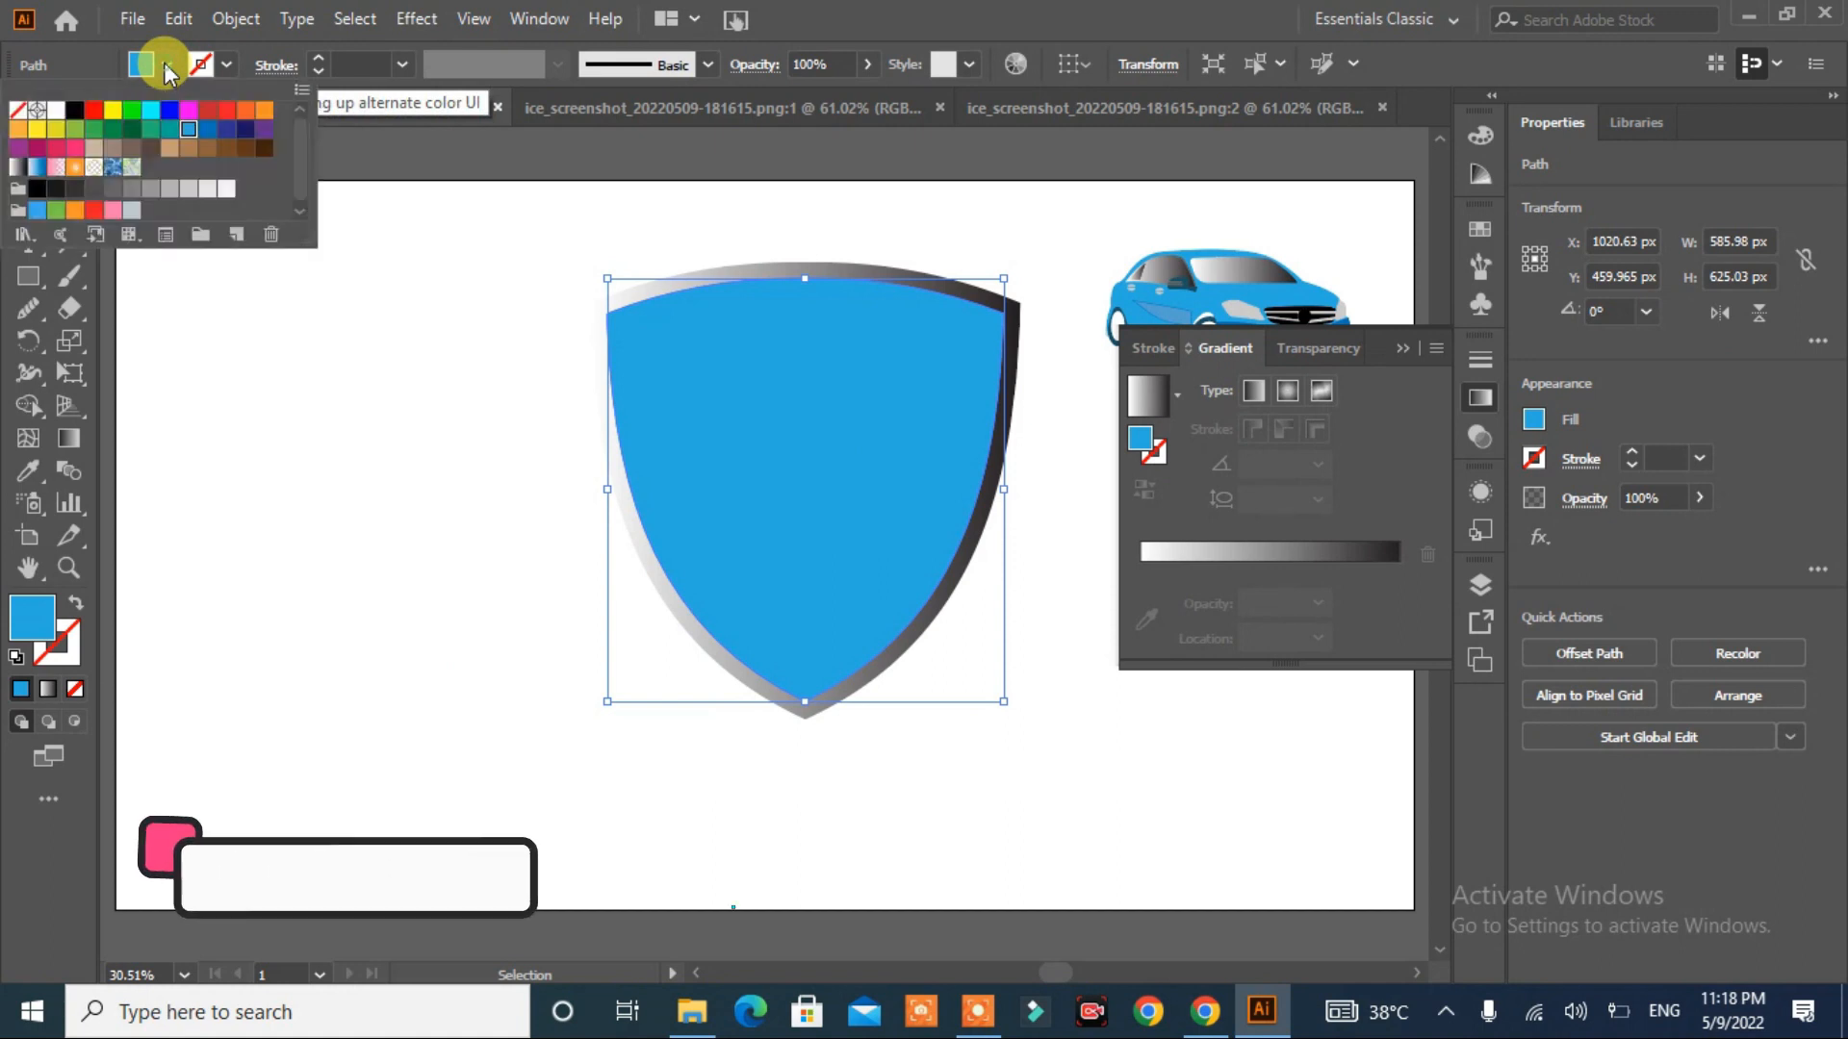
{"action": "left_click", "coordinate": [207, 128]}
{"action": "left_click", "coordinate": [383, 534]}
{"action": "left_click", "coordinate": [383, 534]}
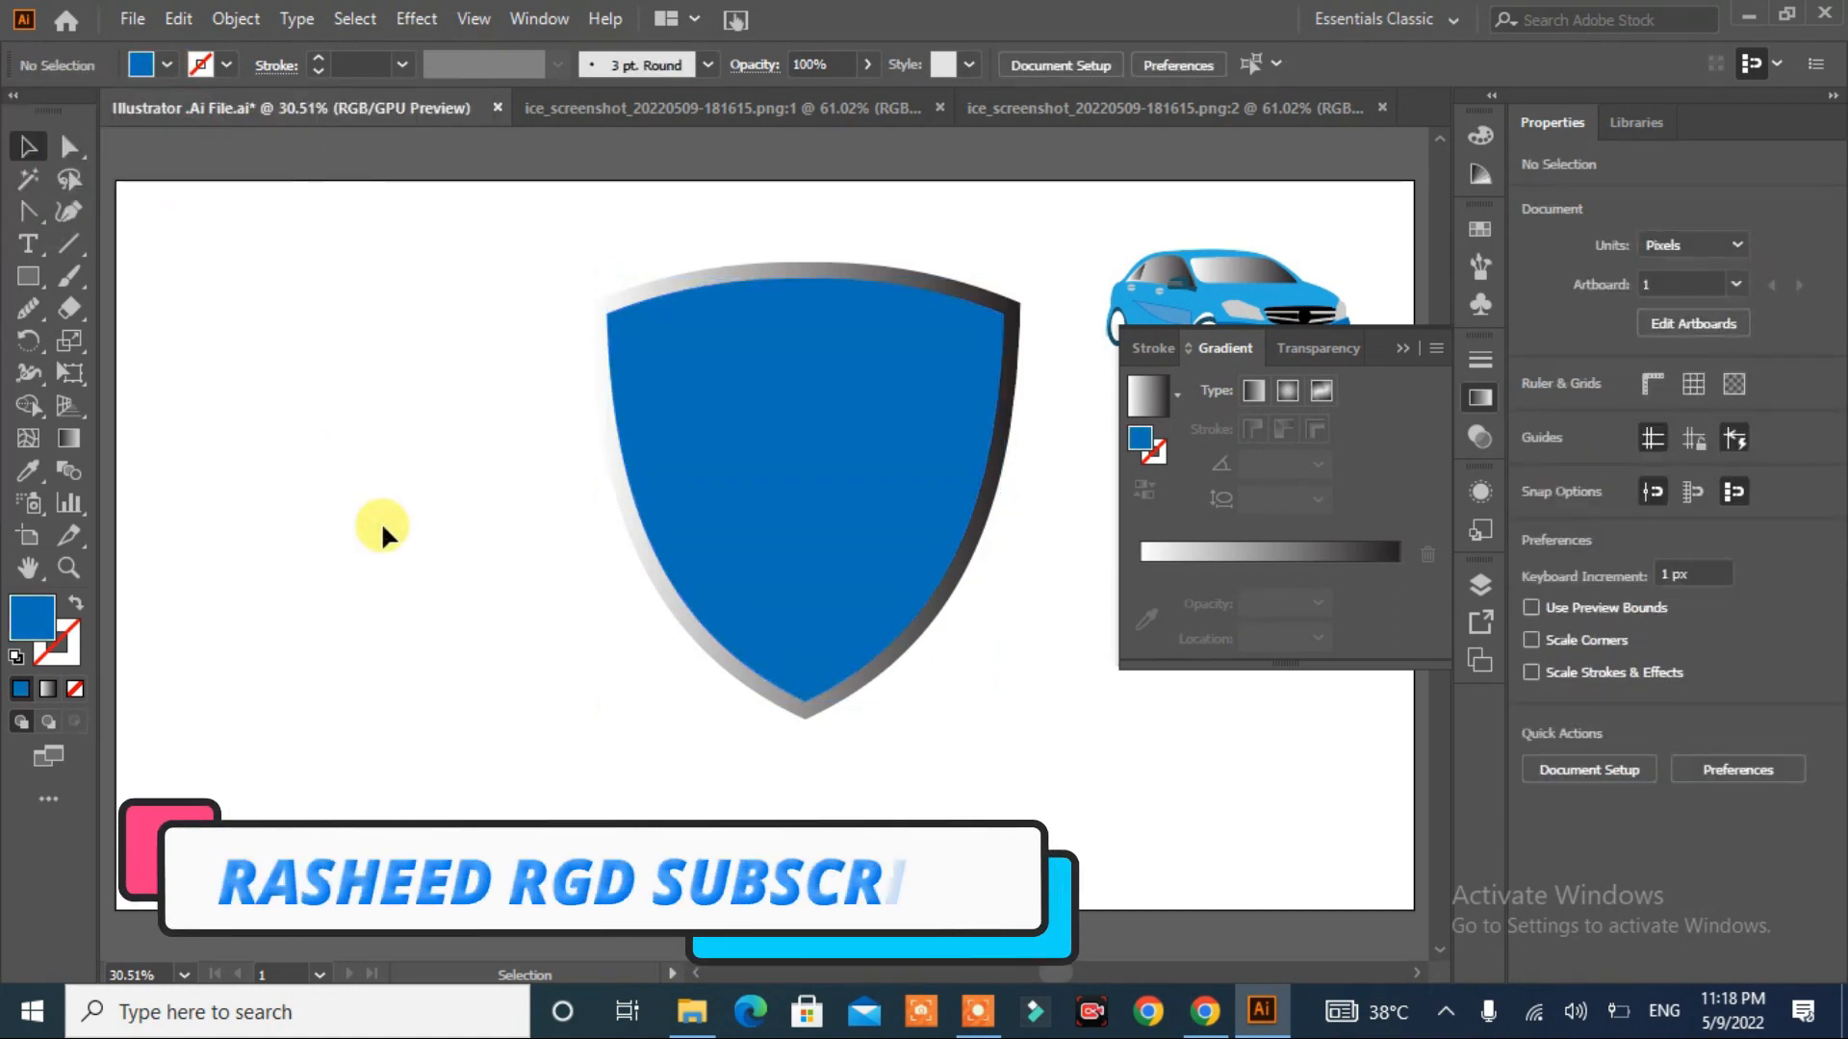
- Move the car group onto the upper part of the shield and bring it to the front
{"action": "left_click", "coordinate": [1220, 289]}
{"action": "left_click_drag", "start_coordinate": [1221, 289], "coordinate": [816, 361]}
{"action": "right_click", "coordinate": [817, 356]}
{"action": "mouse_move", "coordinate": [978, 687]}
{"action": "left_click", "coordinate": [1194, 687]}
{"action": "left_click", "coordinate": [453, 533]}
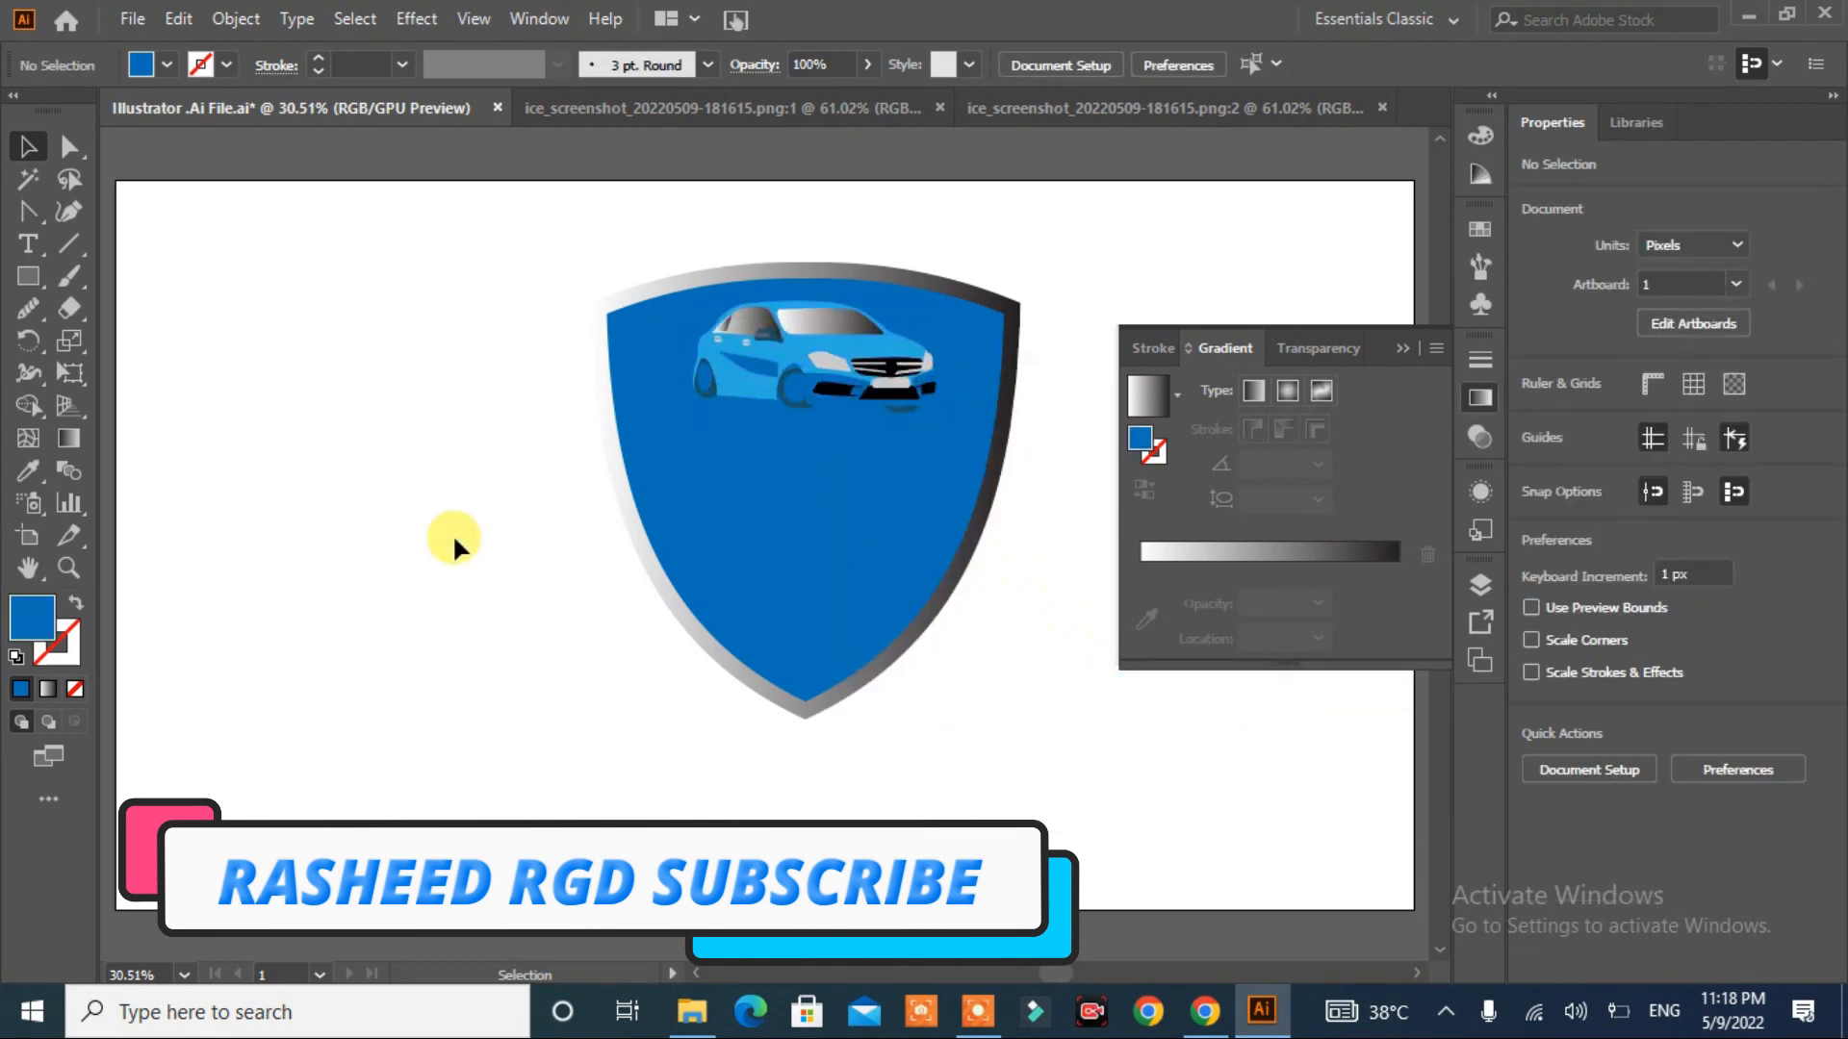
- Try gray, red, cyan and magenta fills on the shield's interior and settle on the lightest gray swatch
{"action": "left_click", "coordinate": [722, 532]}
{"action": "left_click", "coordinate": [166, 64]}
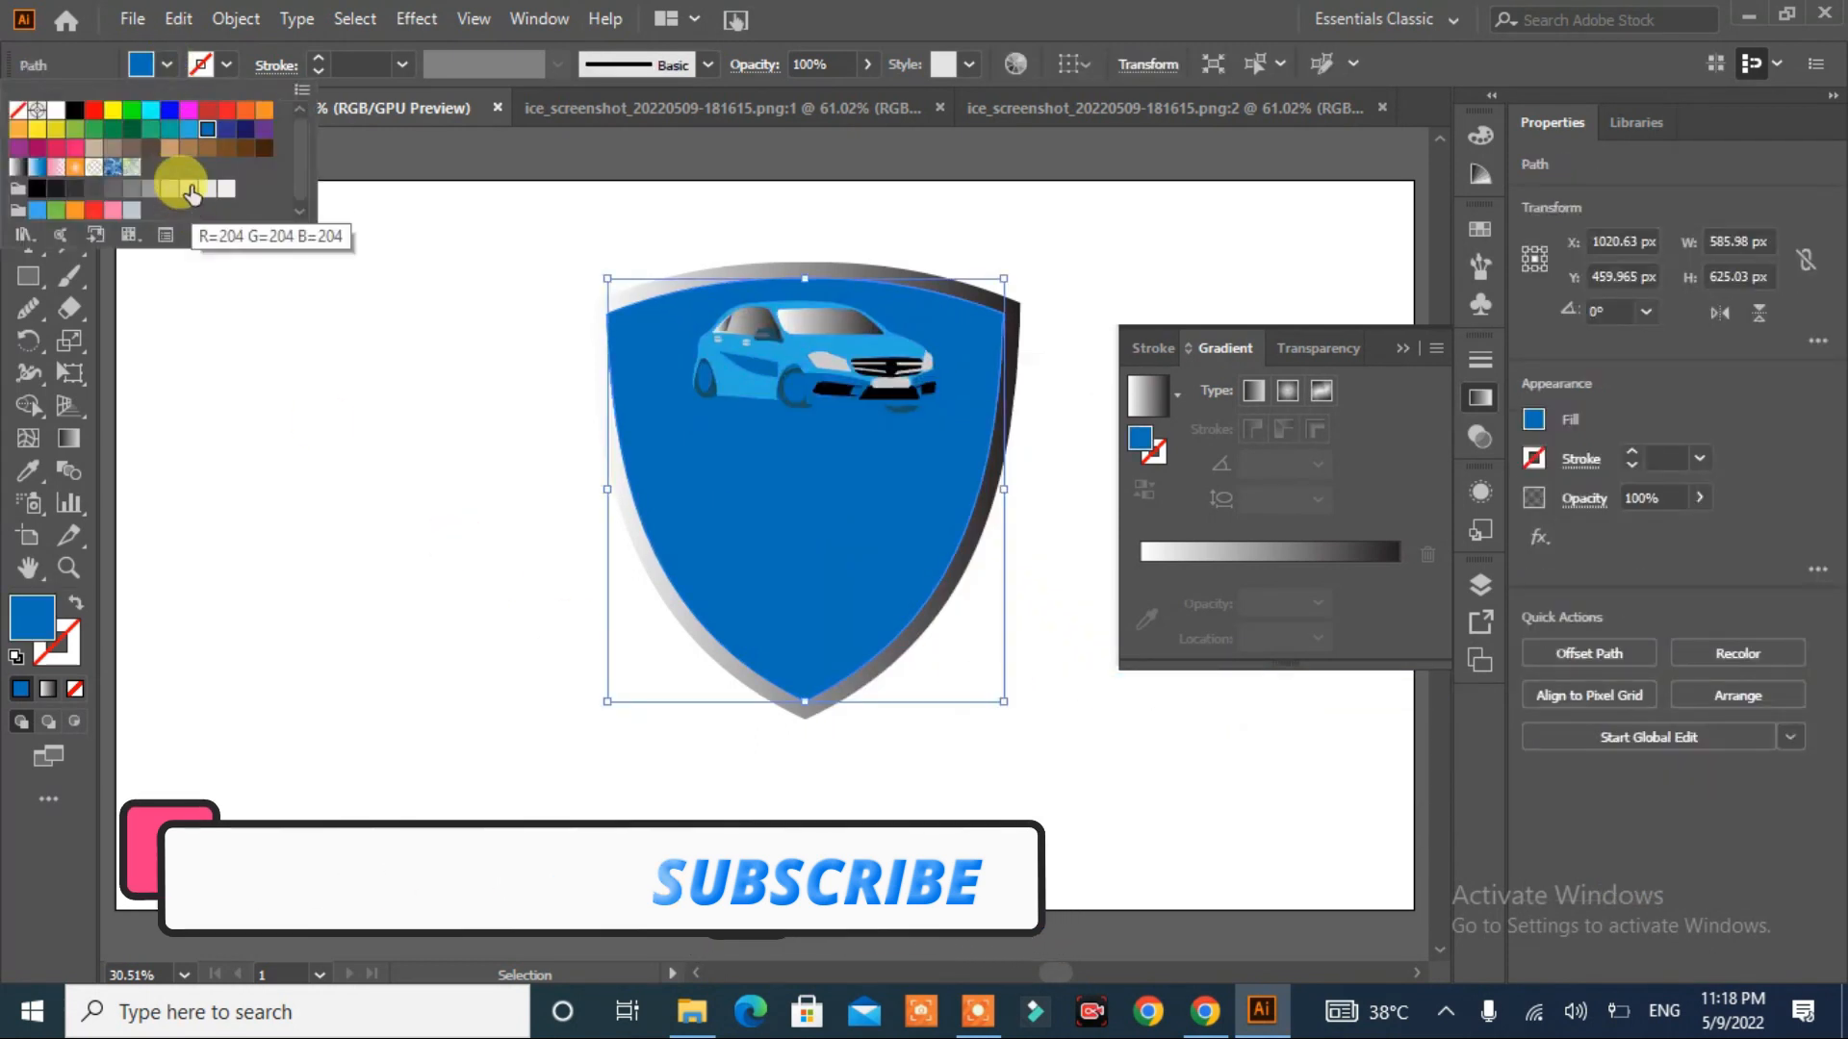
{"action": "left_click", "coordinate": [189, 189]}
{"action": "left_click", "coordinate": [207, 108]}
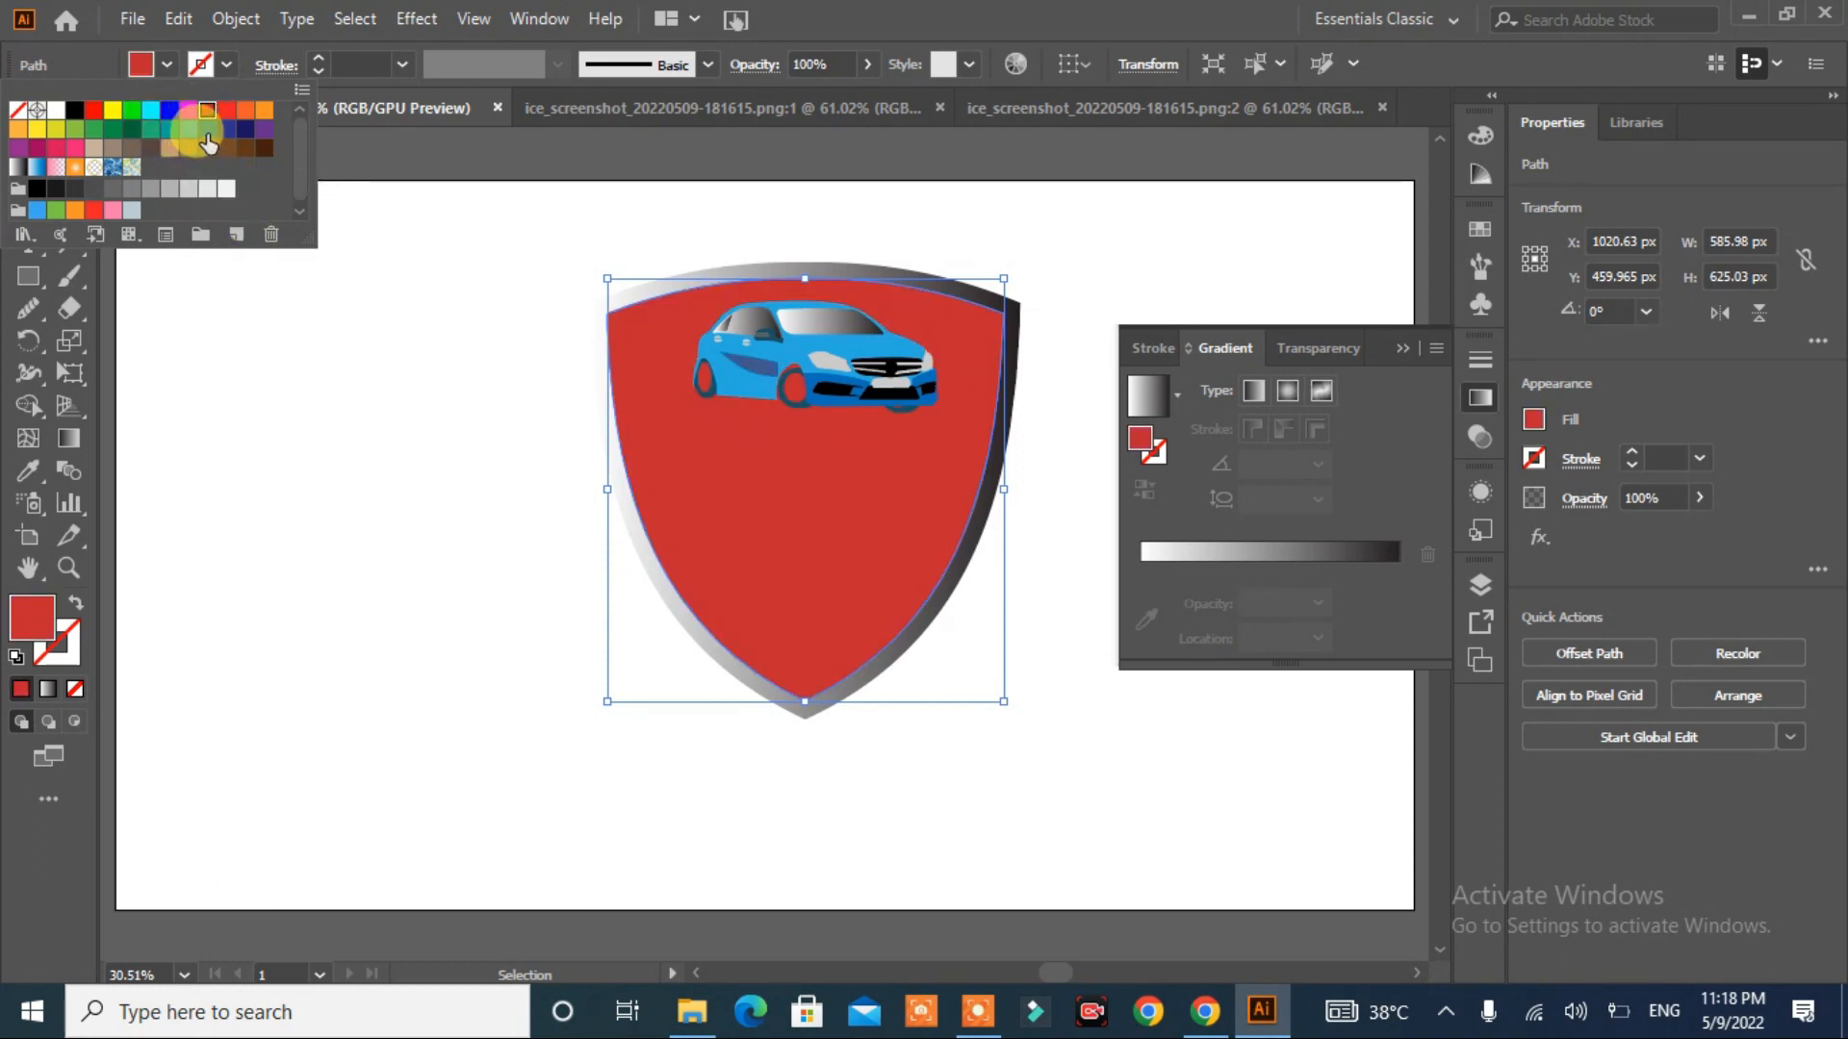
{"action": "left_click", "coordinate": [151, 112]}
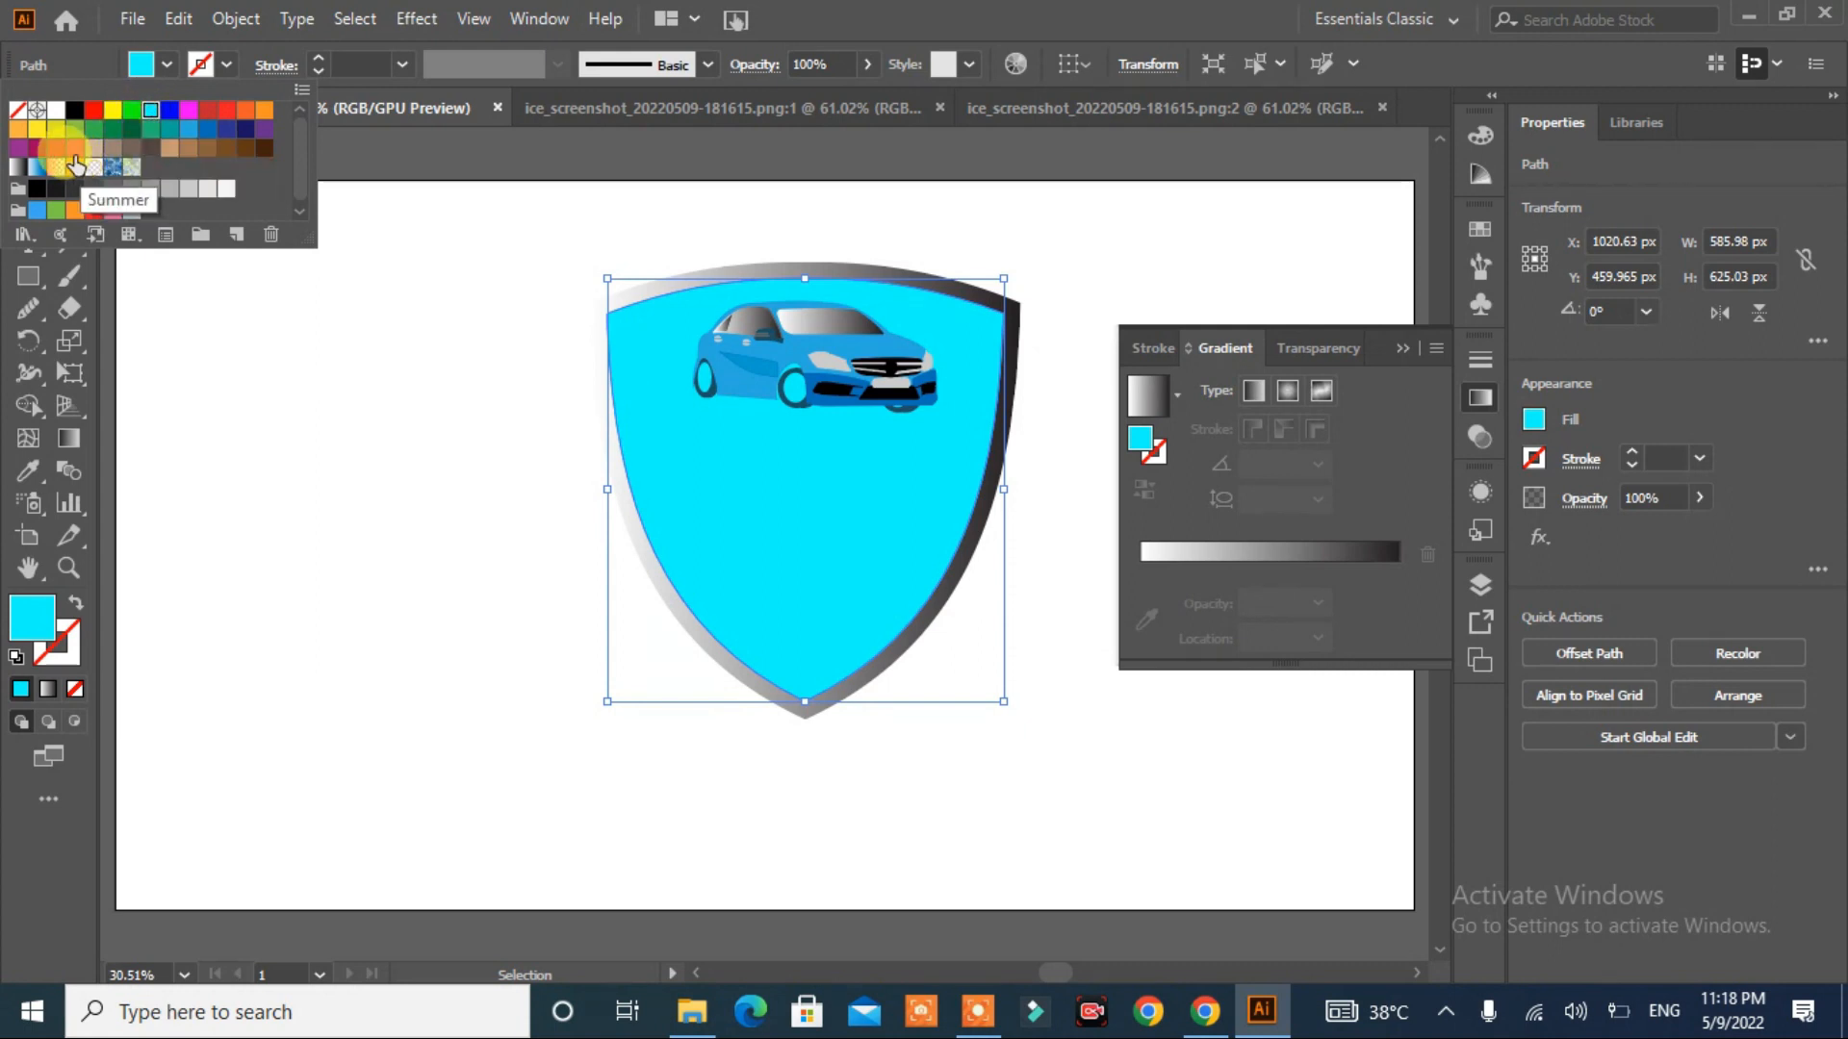
{"action": "left_click", "coordinate": [35, 149]}
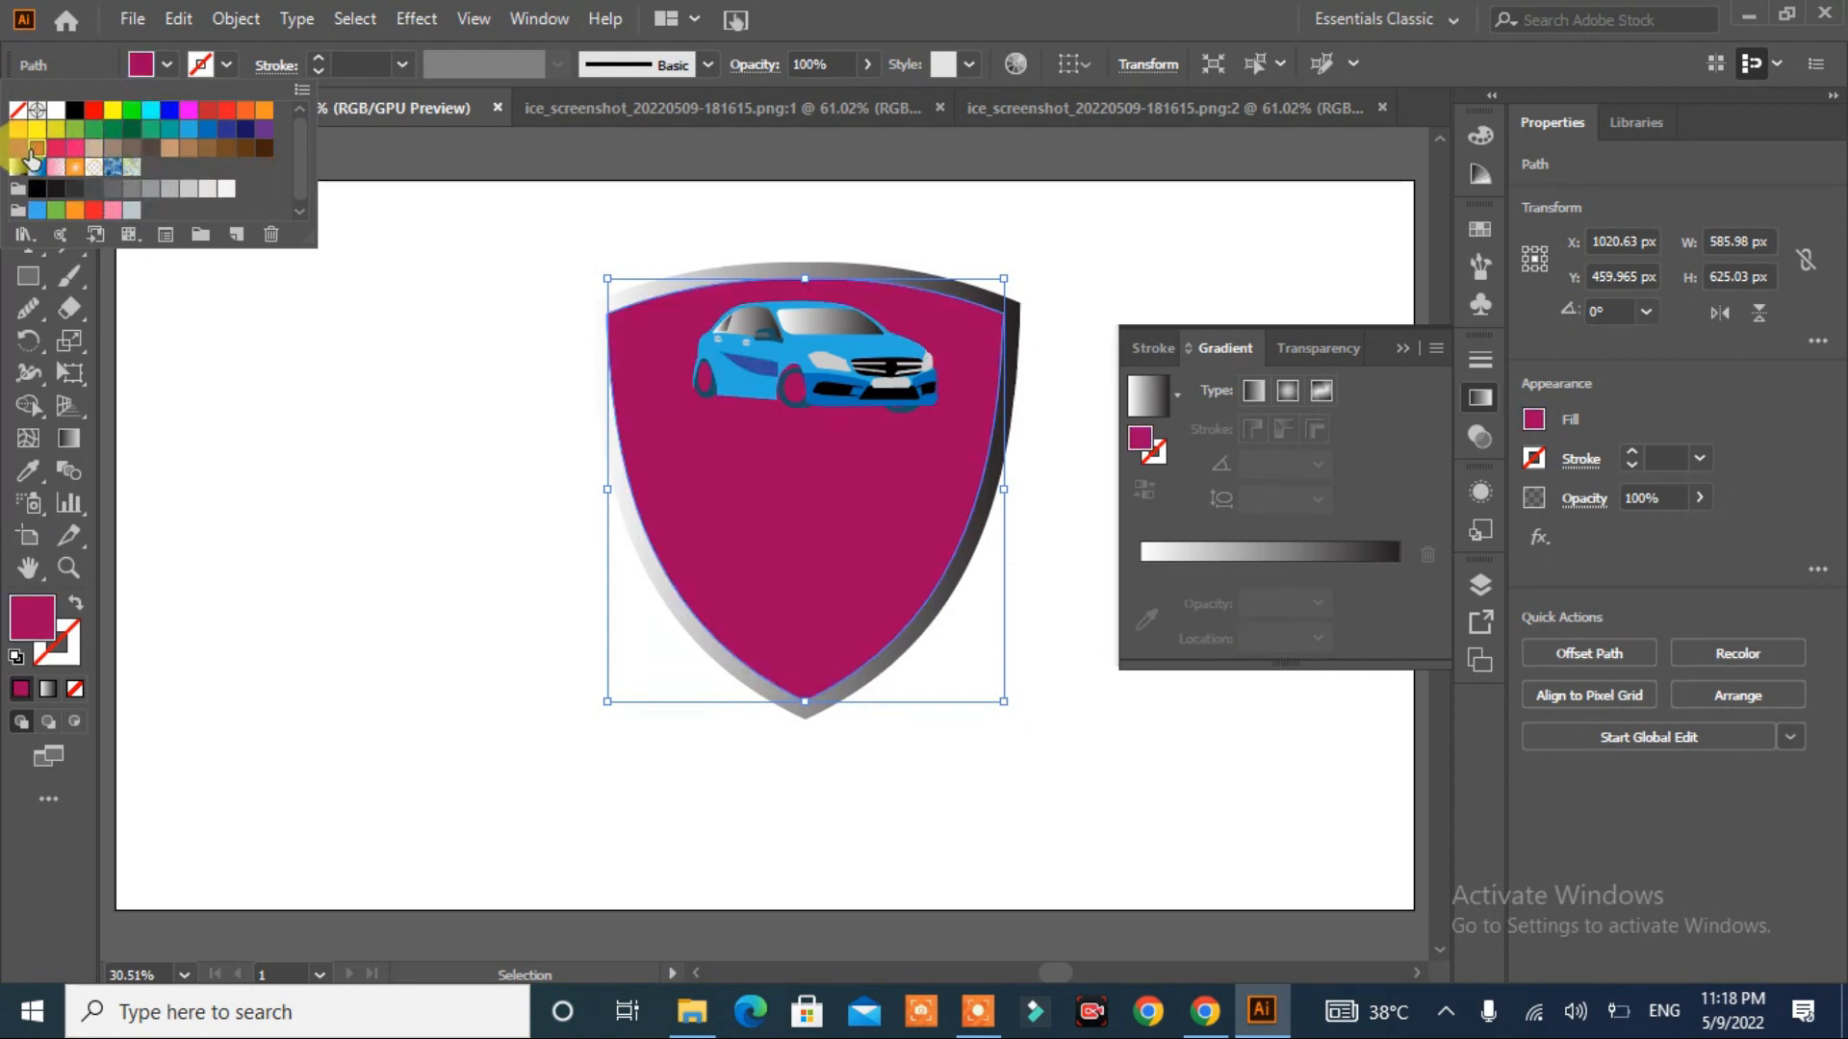
{"action": "left_click", "coordinate": [207, 189]}
{"action": "left_click", "coordinate": [226, 188]}
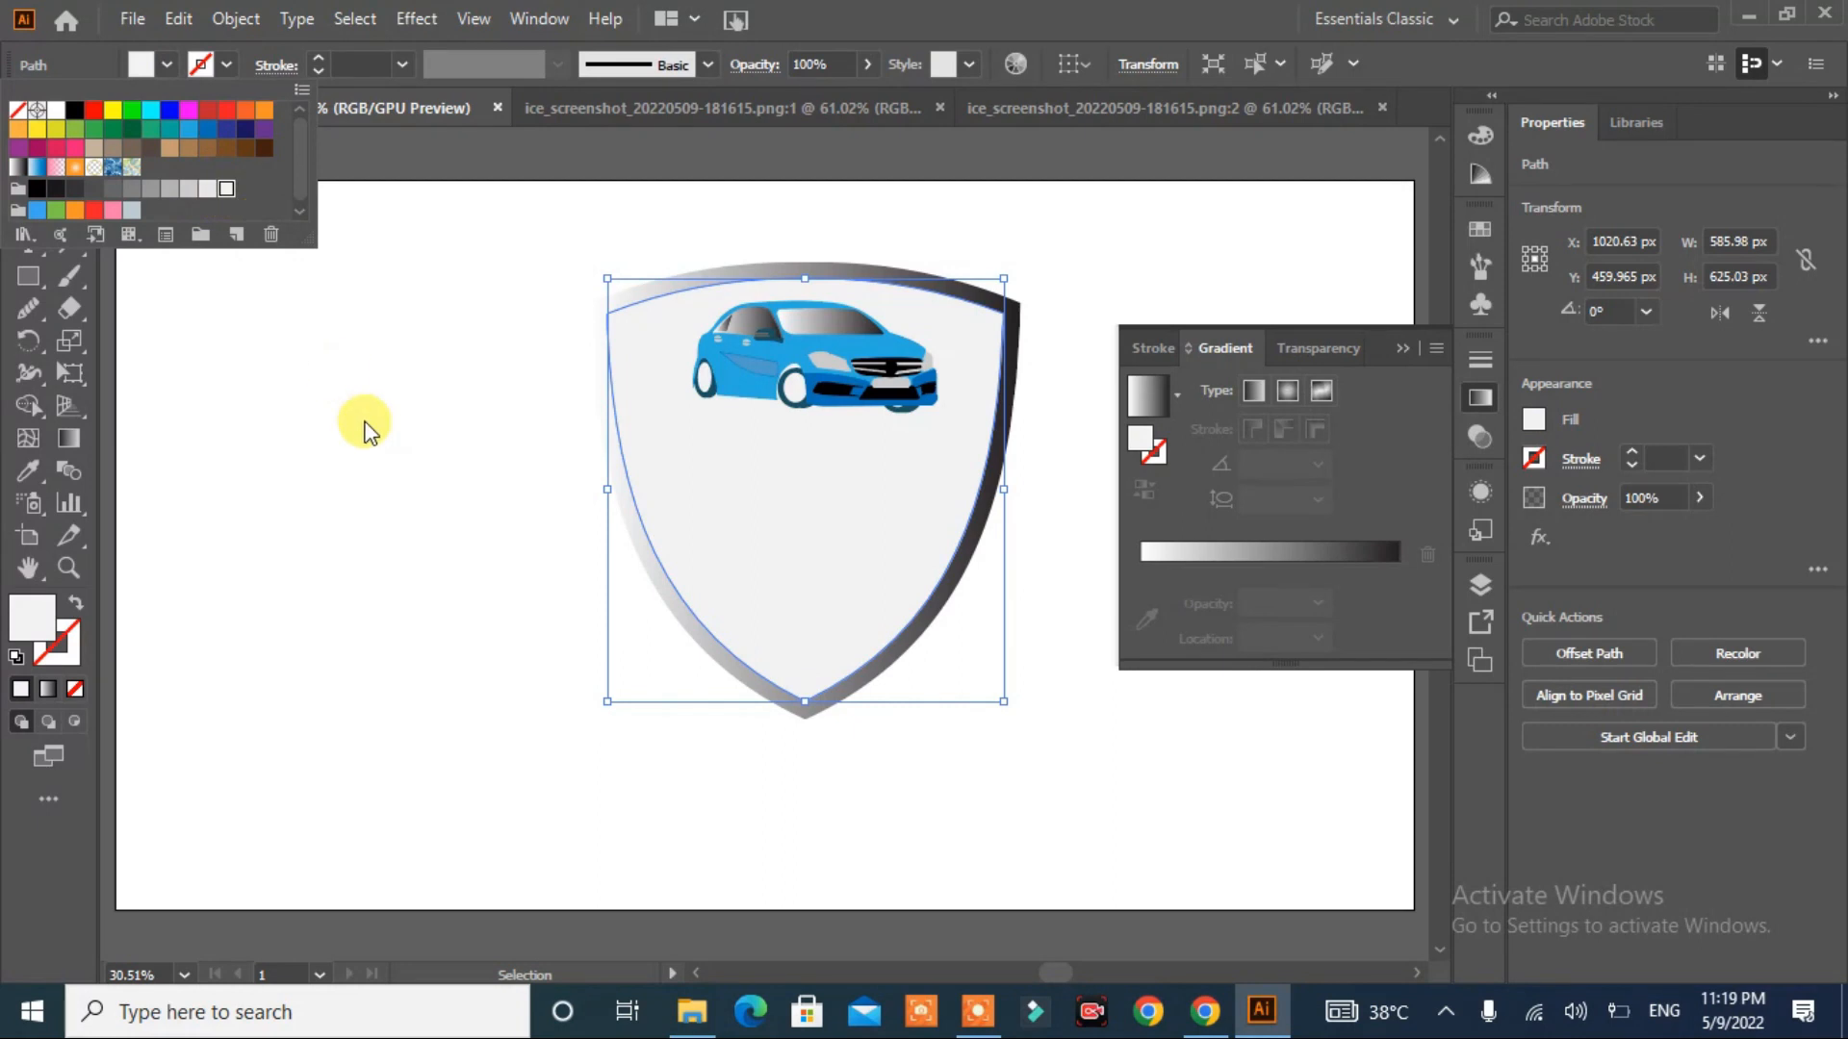
{"action": "left_click", "coordinate": [364, 424]}
- Fill the shield's border with the preset linear gradient running from light to dark blue
{"action": "left_click", "coordinate": [632, 541]}
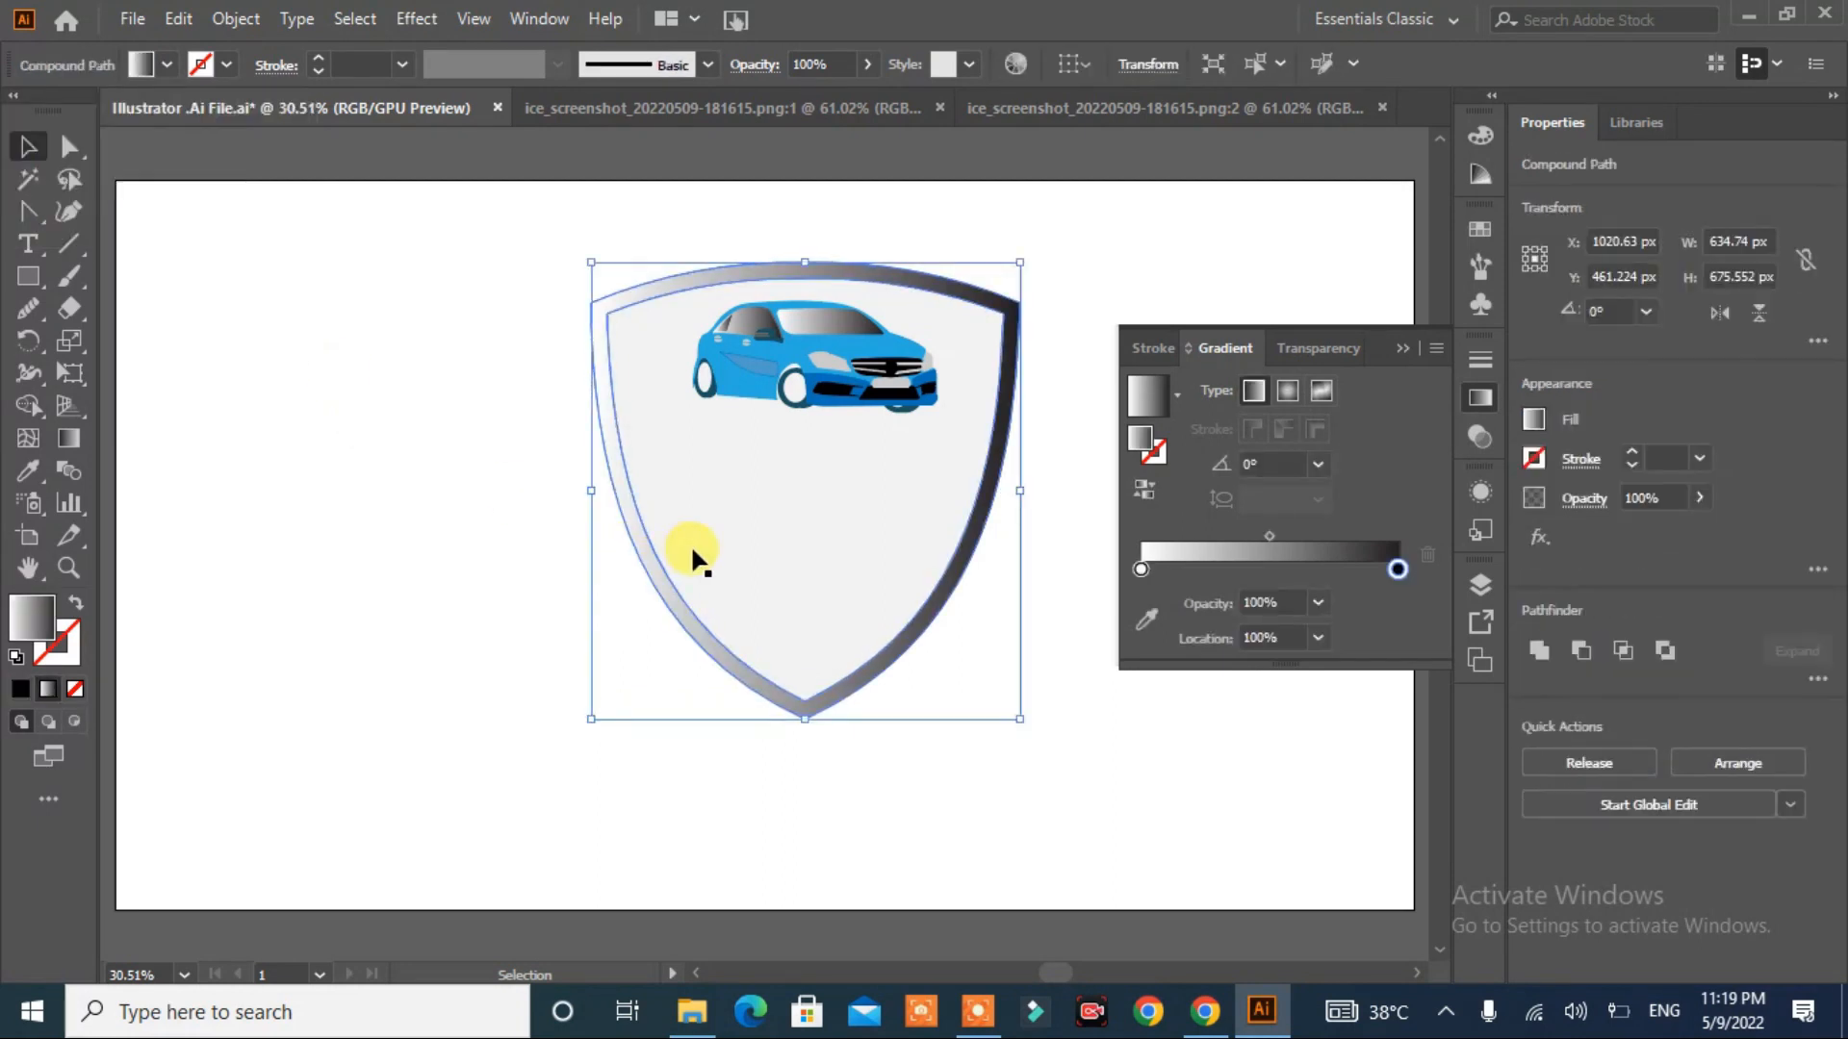
{"action": "left_click", "coordinate": [1176, 396]}
{"action": "left_click", "coordinate": [956, 444]}
{"action": "left_click", "coordinate": [444, 507]}
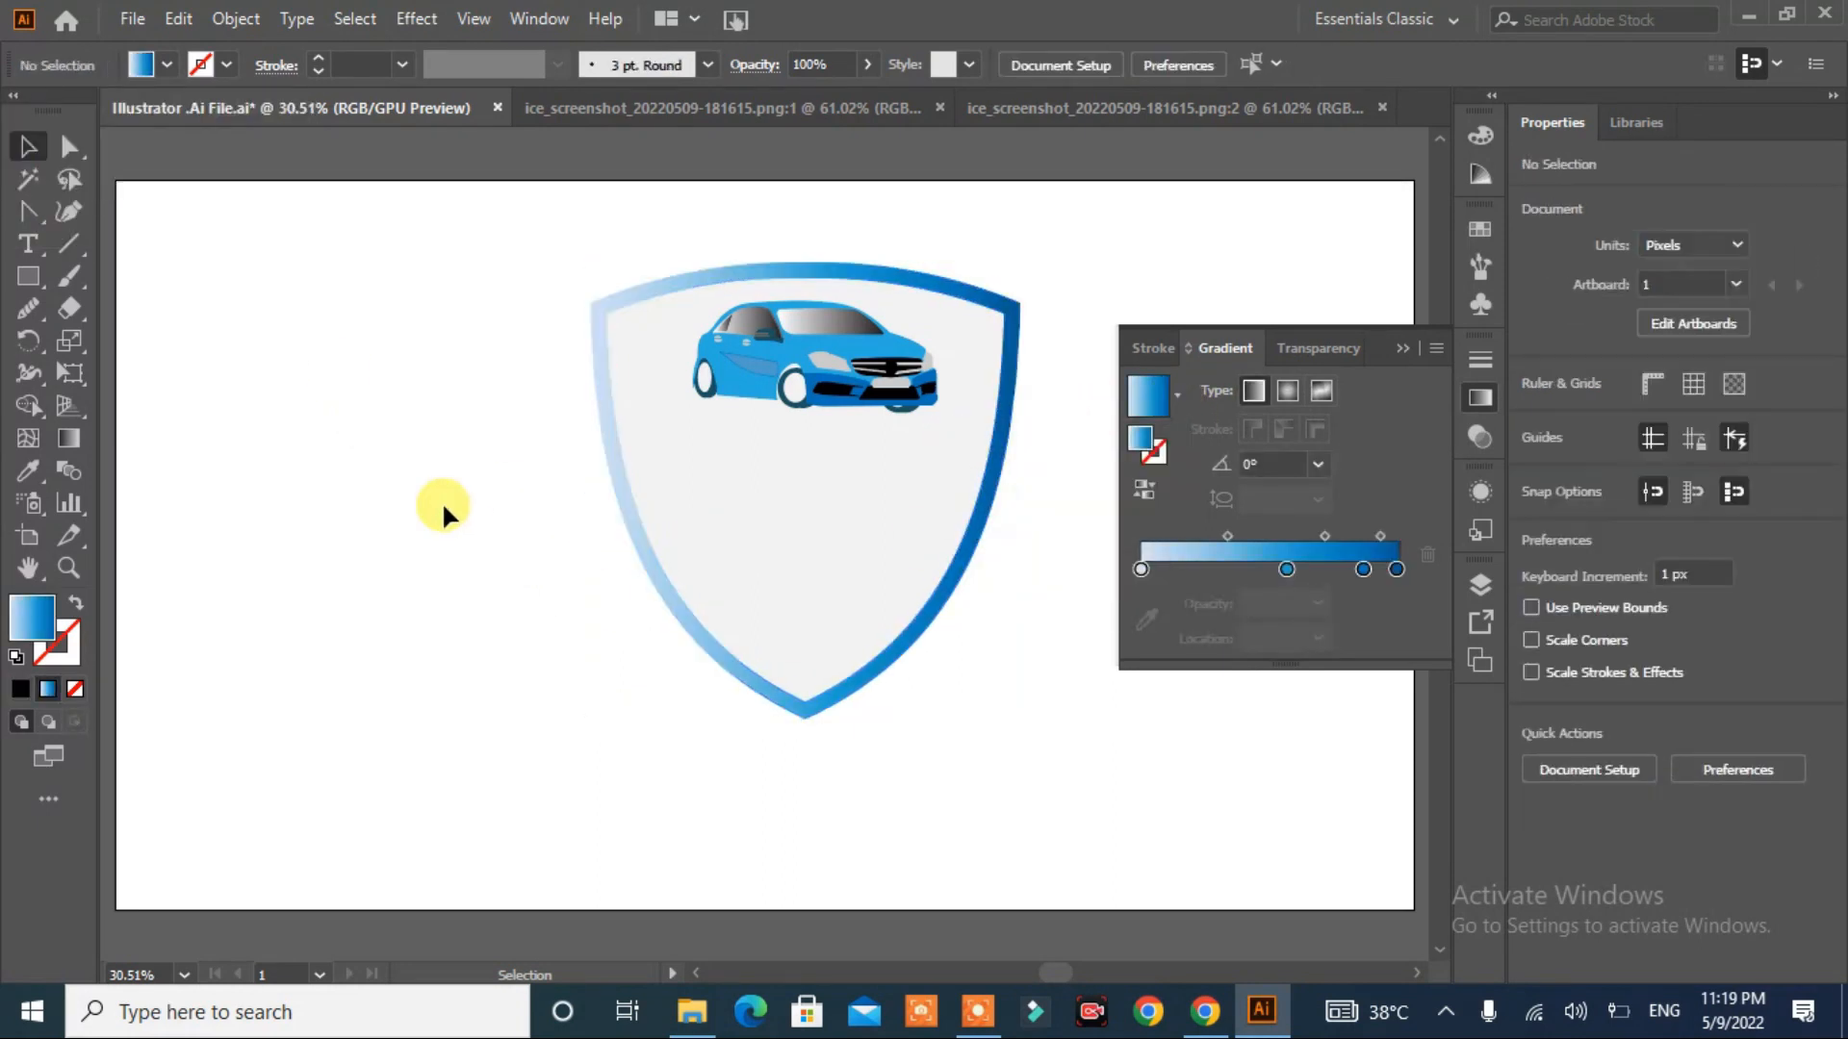
- Apply a Drop Shadow effect to the shield's gradient border with Multiply mode, 75% opacity, 7 px X and Y offsets and 5 px blur
{"action": "left_click", "coordinate": [707, 652]}
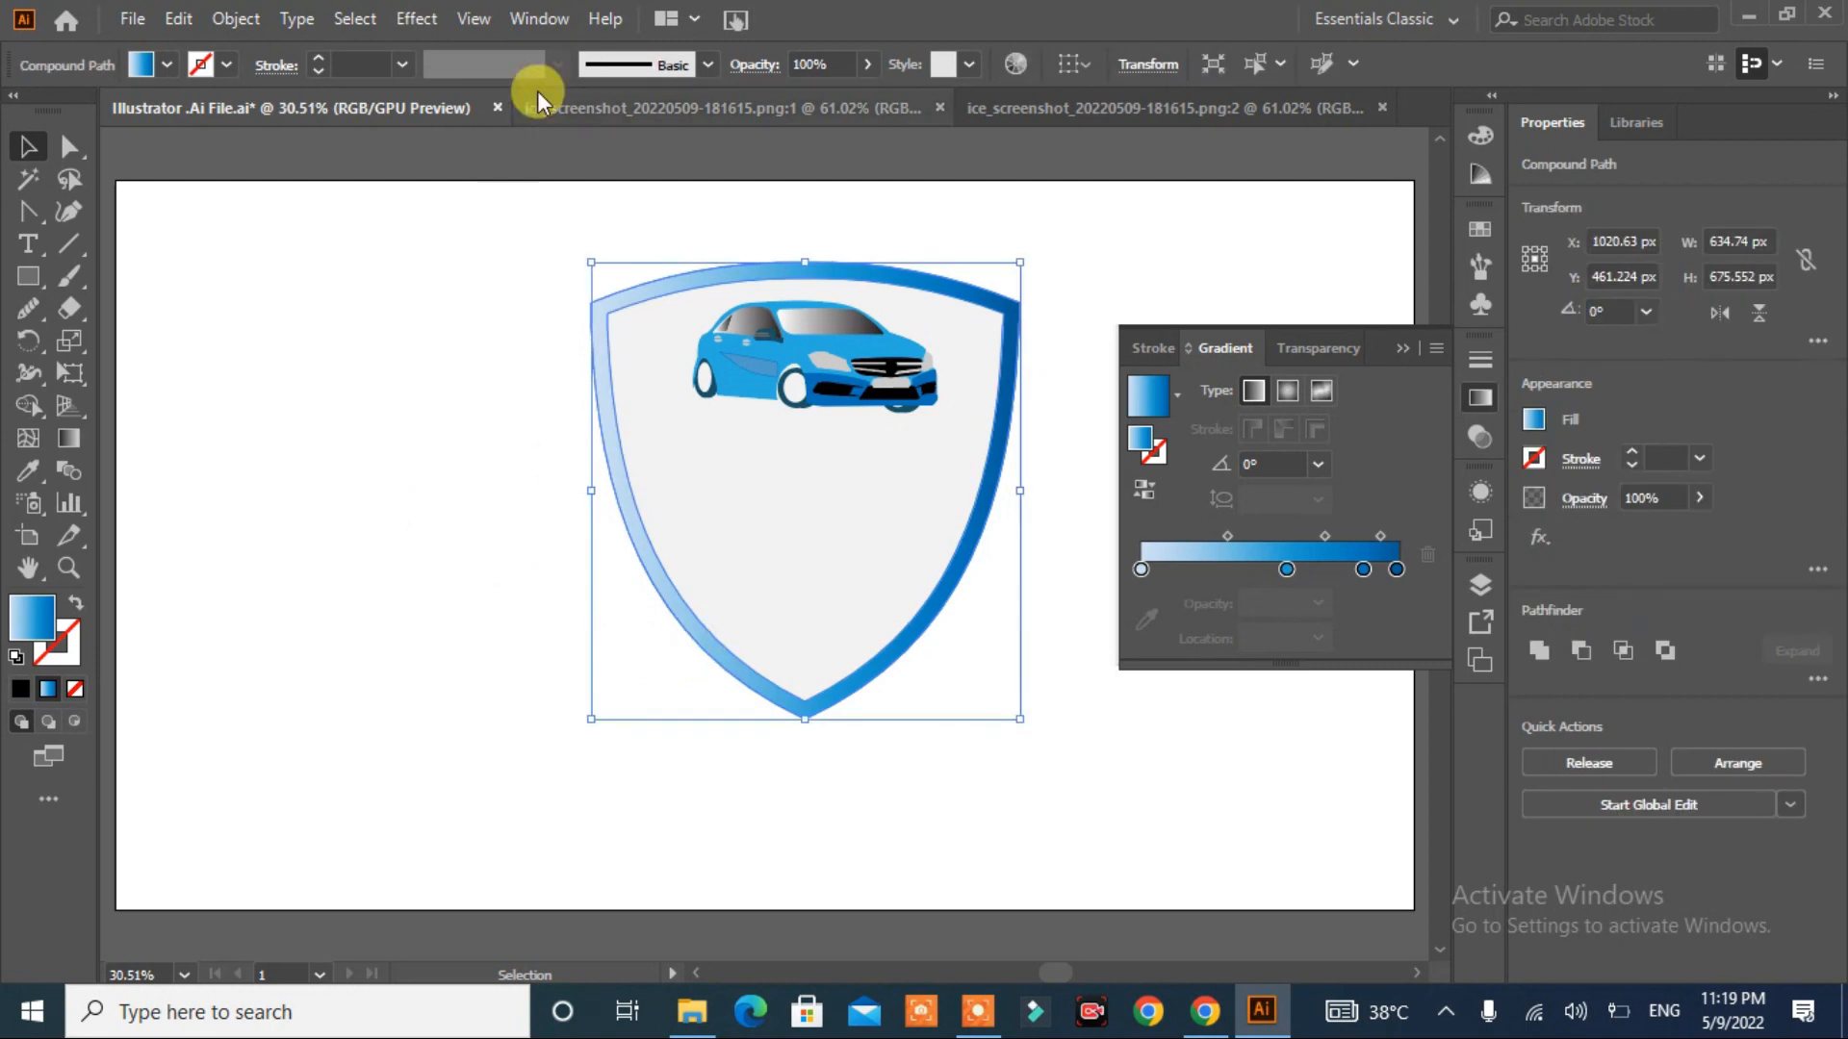
{"action": "left_click", "coordinate": [416, 20]}
{"action": "mouse_move", "coordinate": [466, 313]}
{"action": "left_click", "coordinate": [780, 317]}
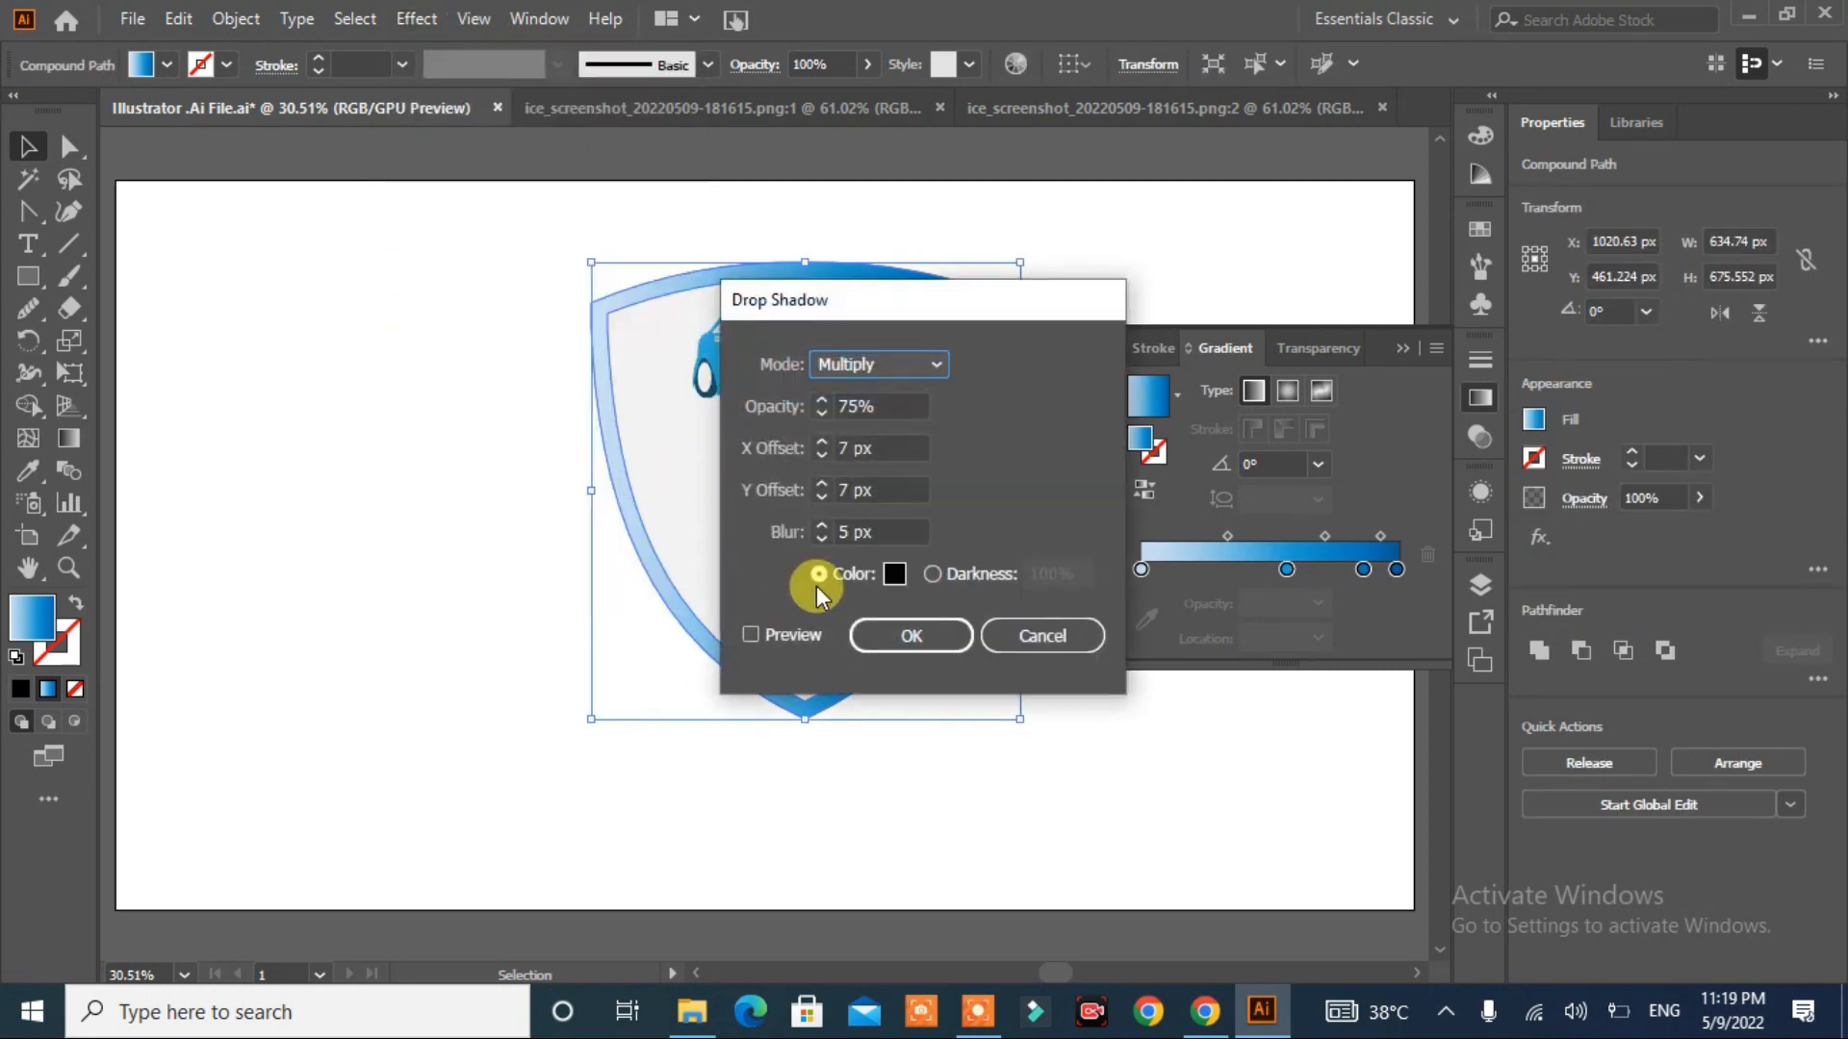
{"action": "left_click", "coordinate": [793, 633]}
{"action": "left_click", "coordinate": [926, 637]}
{"action": "left_click", "coordinate": [979, 742]}
- Send the shield's light gray interior to the back of the stacking order and put the gradient settings away
{"action": "right_click", "coordinate": [872, 586]}
{"action": "mouse_move", "coordinate": [1019, 451]}
{"action": "left_click", "coordinate": [1221, 536]}
{"action": "left_click", "coordinate": [1045, 743]}
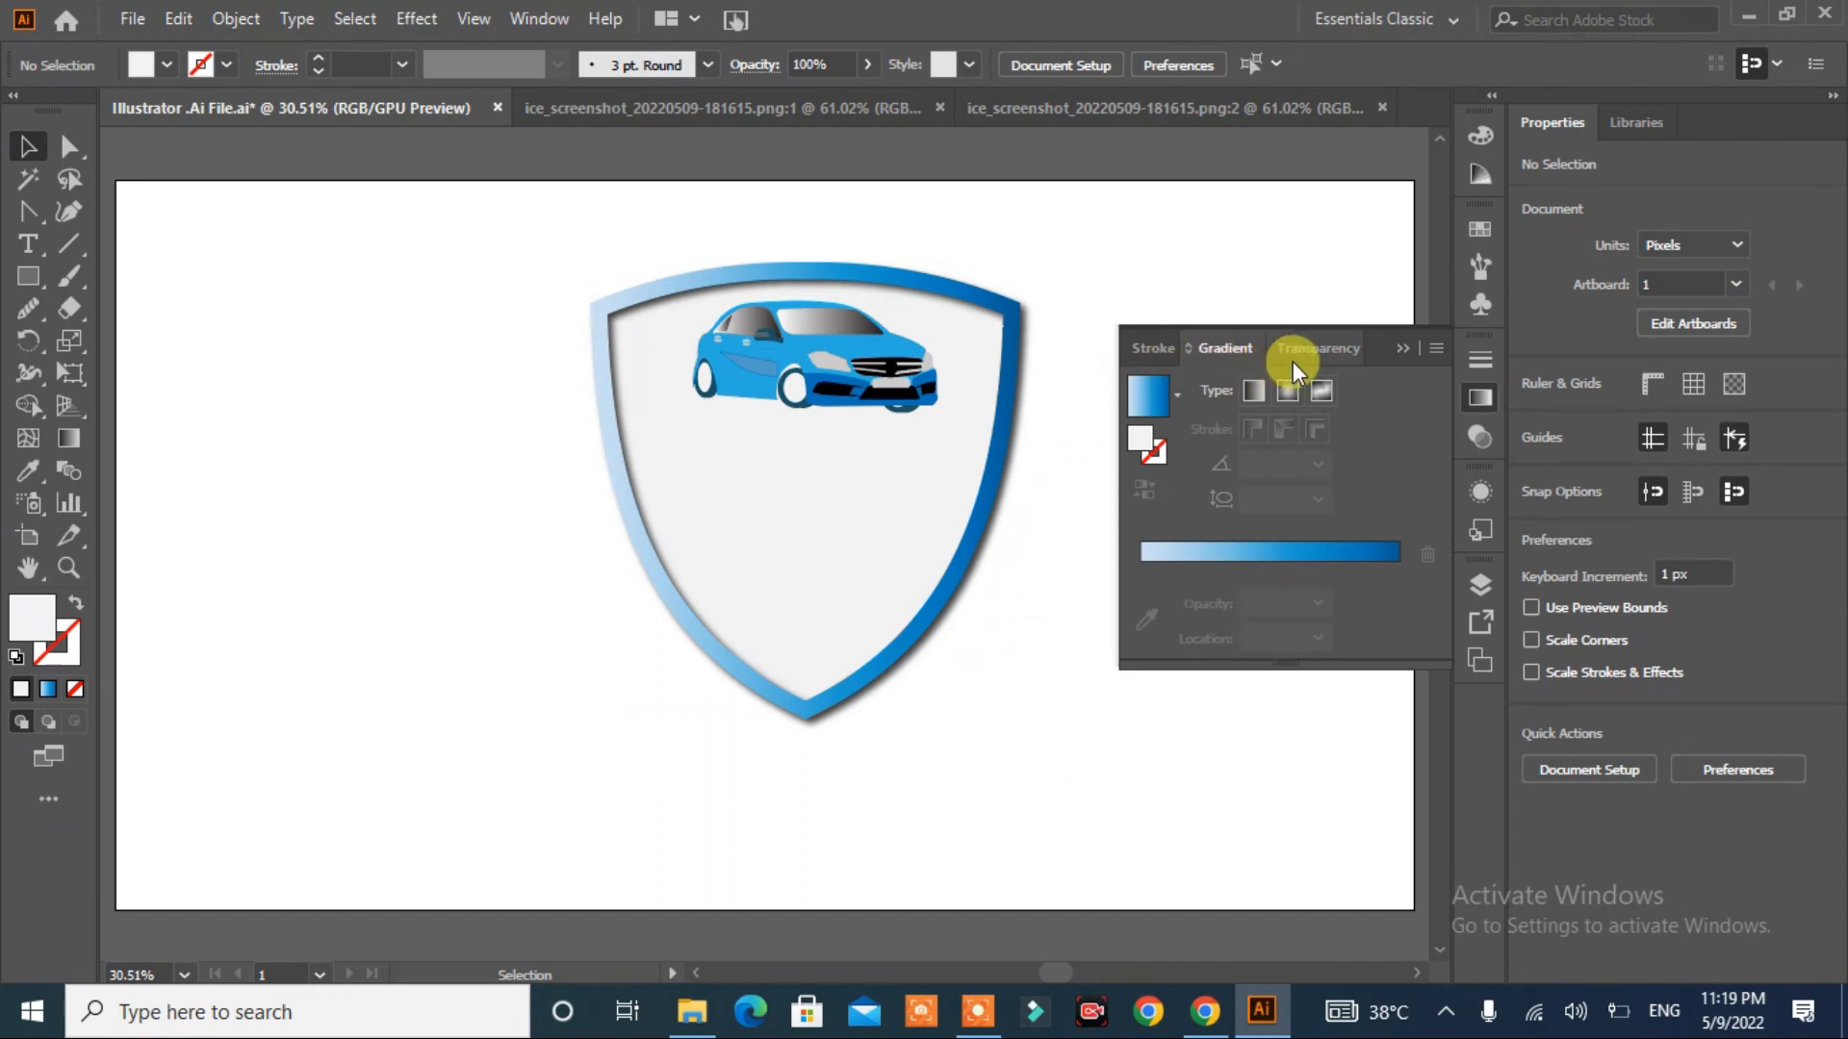
{"action": "left_click", "coordinate": [1404, 349]}
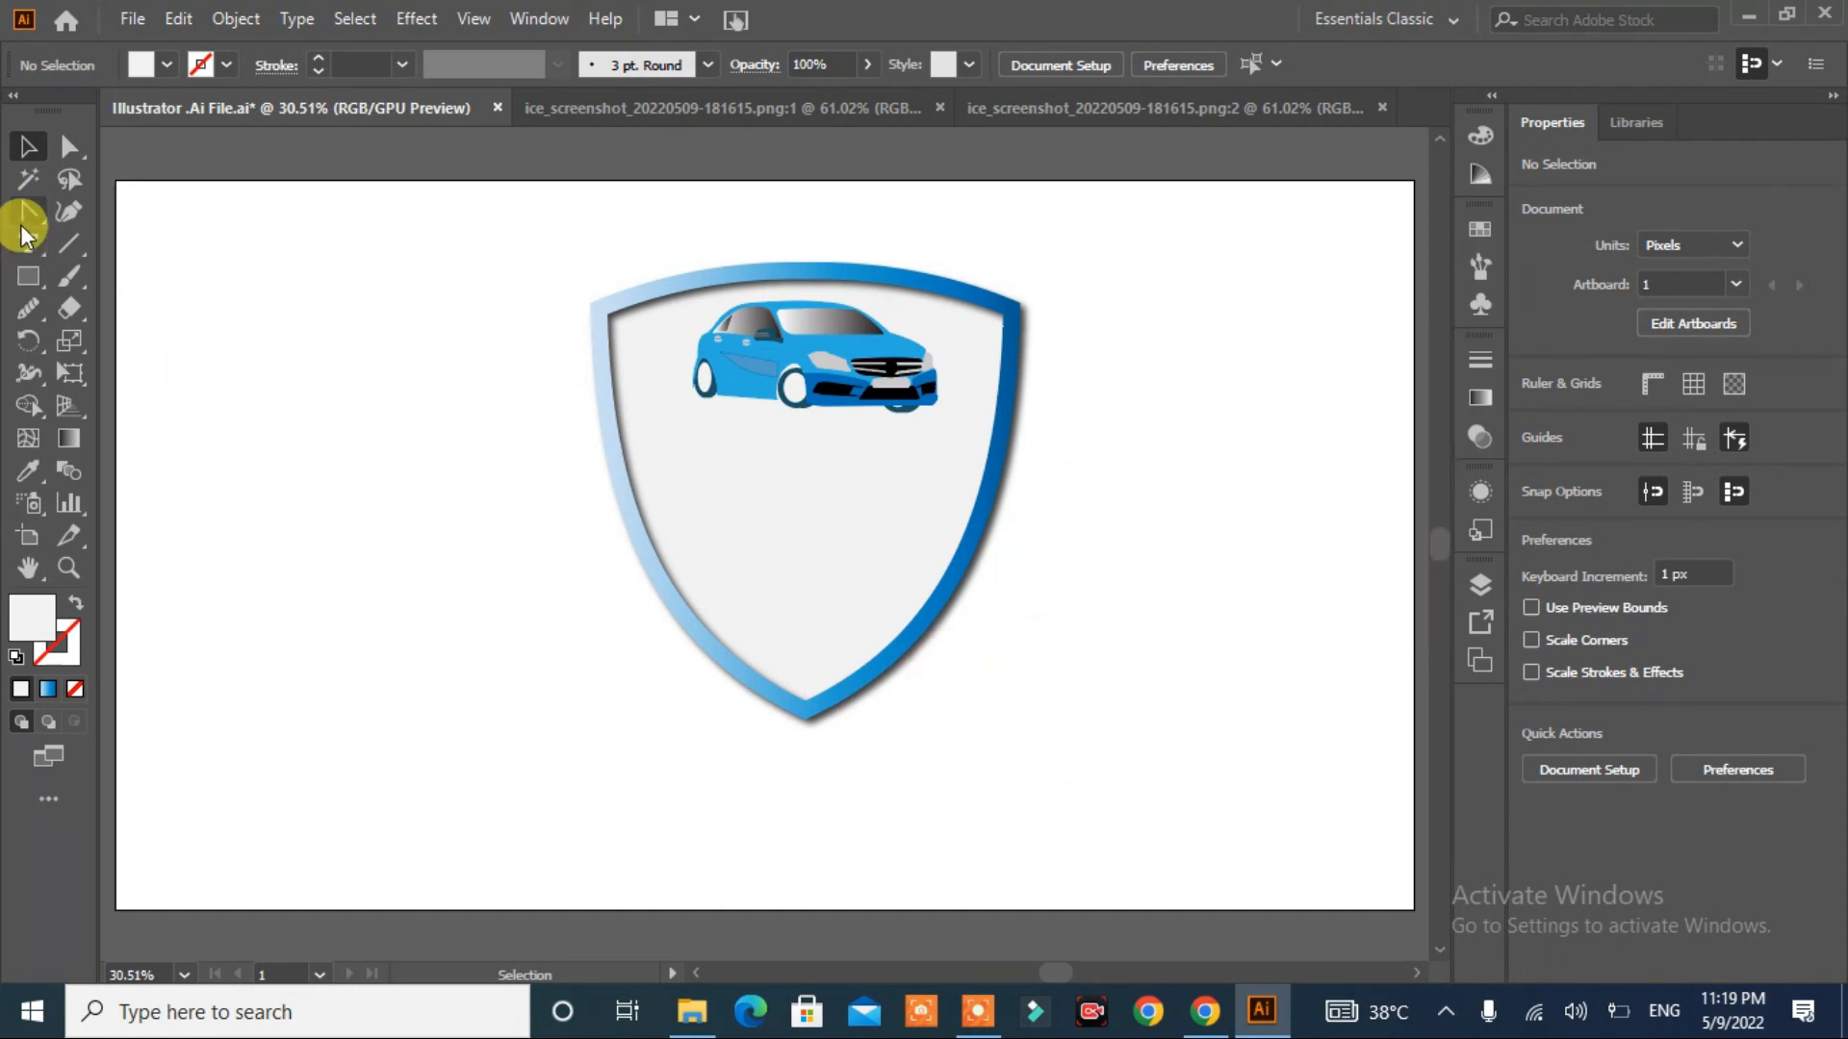
- Draw a horizontal rectangle about 1606 px by 81 px across the upper part of the shield and fill it with light blue
{"action": "left_click", "coordinate": [28, 275]}
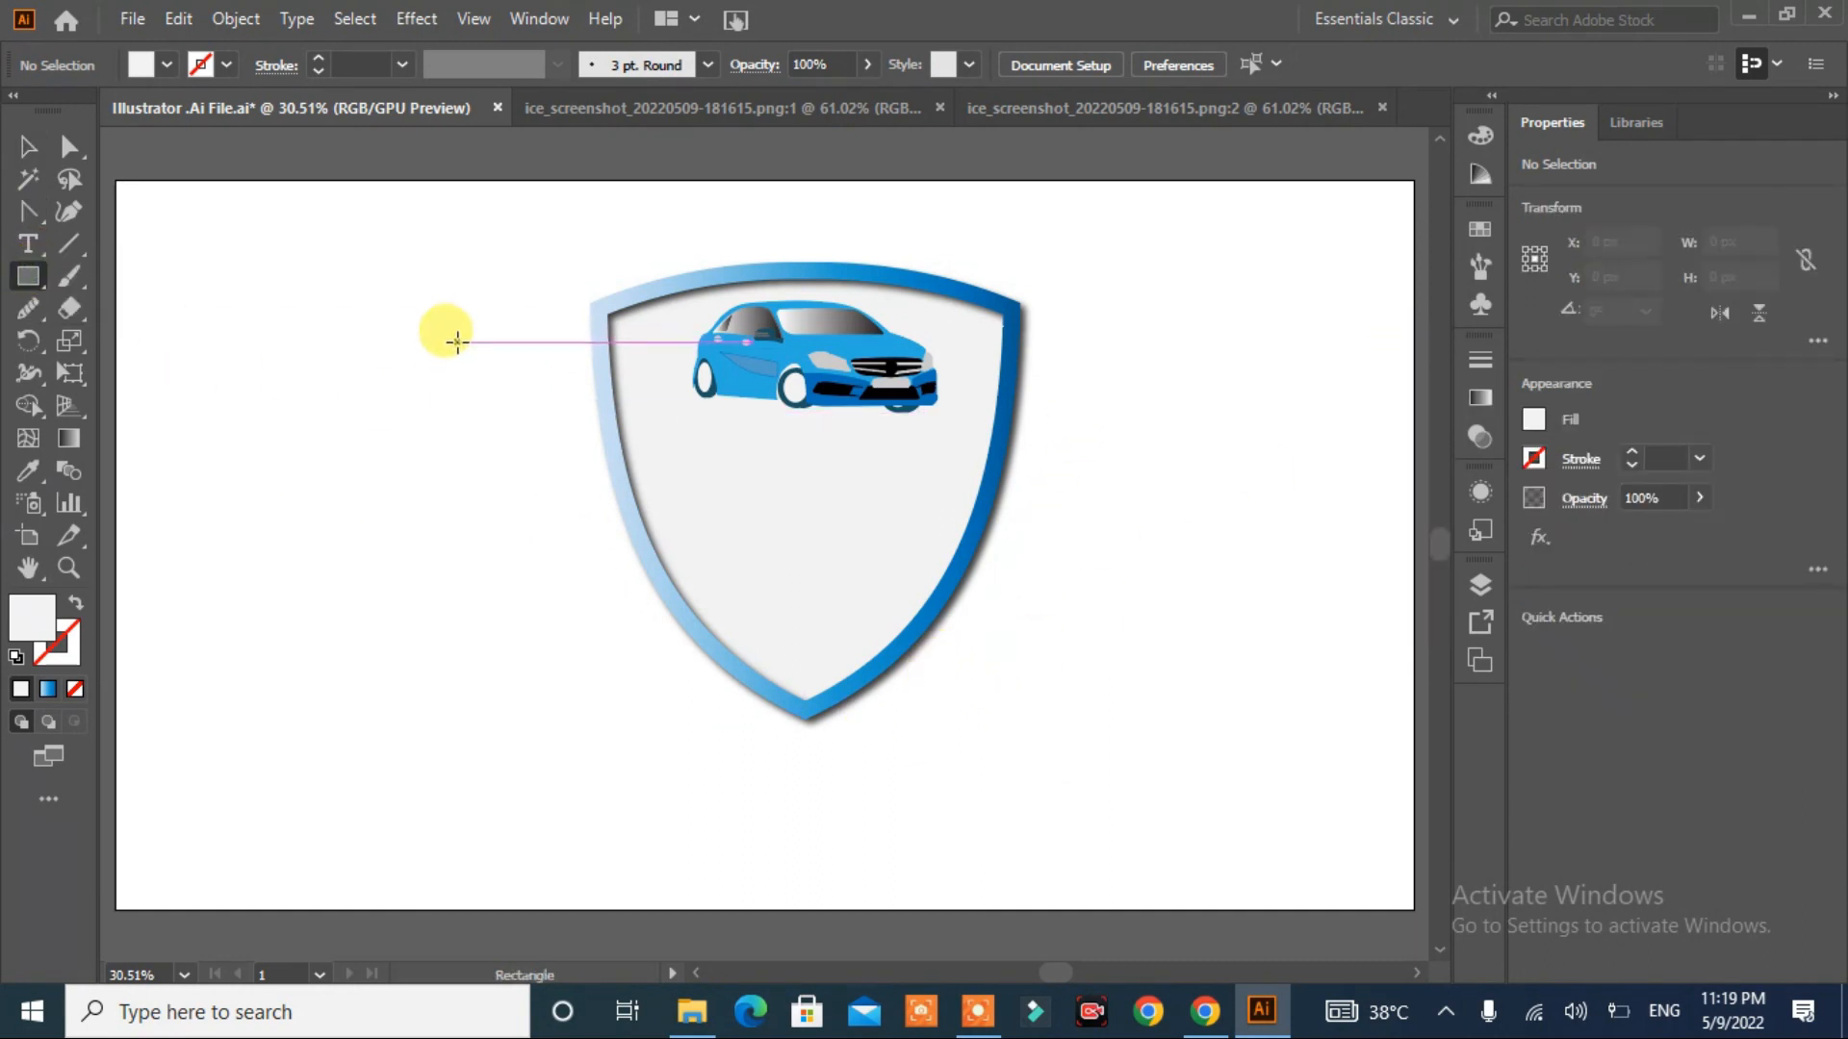
{"action": "left_click_drag", "start_coordinate": [274, 354], "coordinate": [1360, 408]}
{"action": "left_click", "coordinate": [166, 65]}
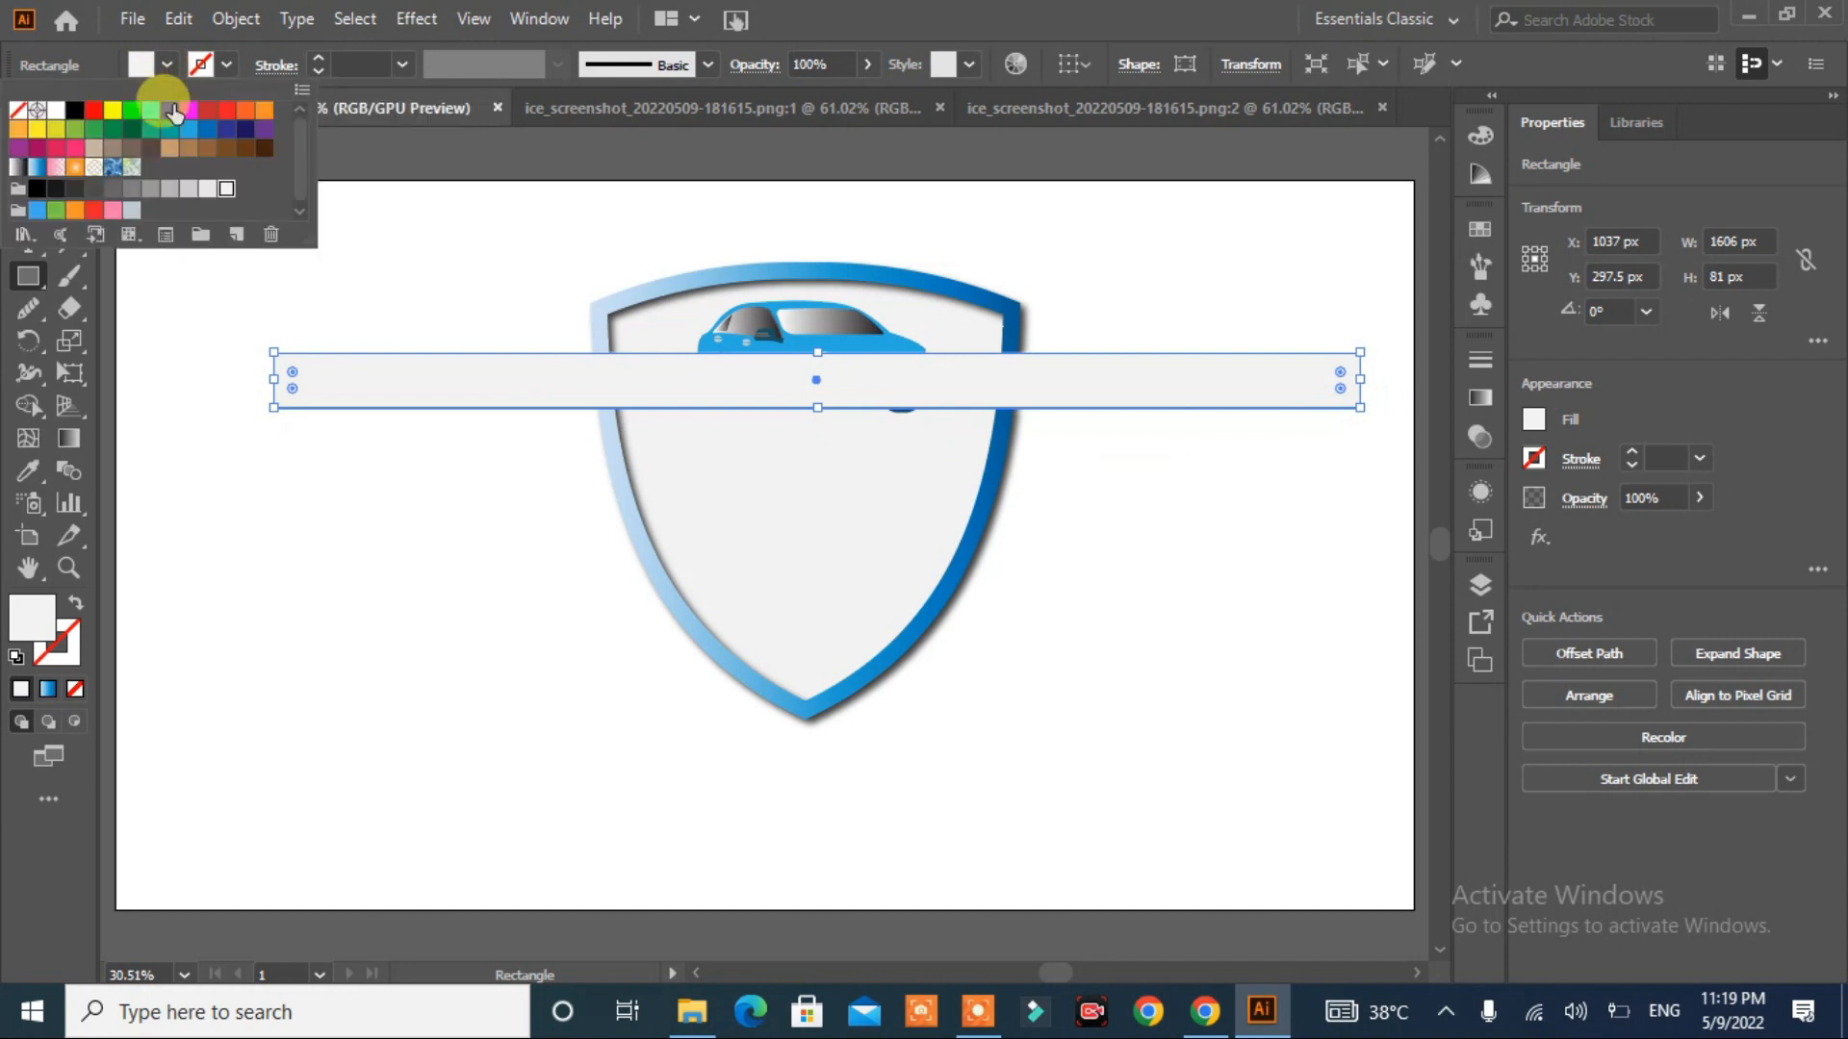
{"action": "left_click", "coordinate": [189, 131]}
{"action": "left_click", "coordinate": [487, 391]}
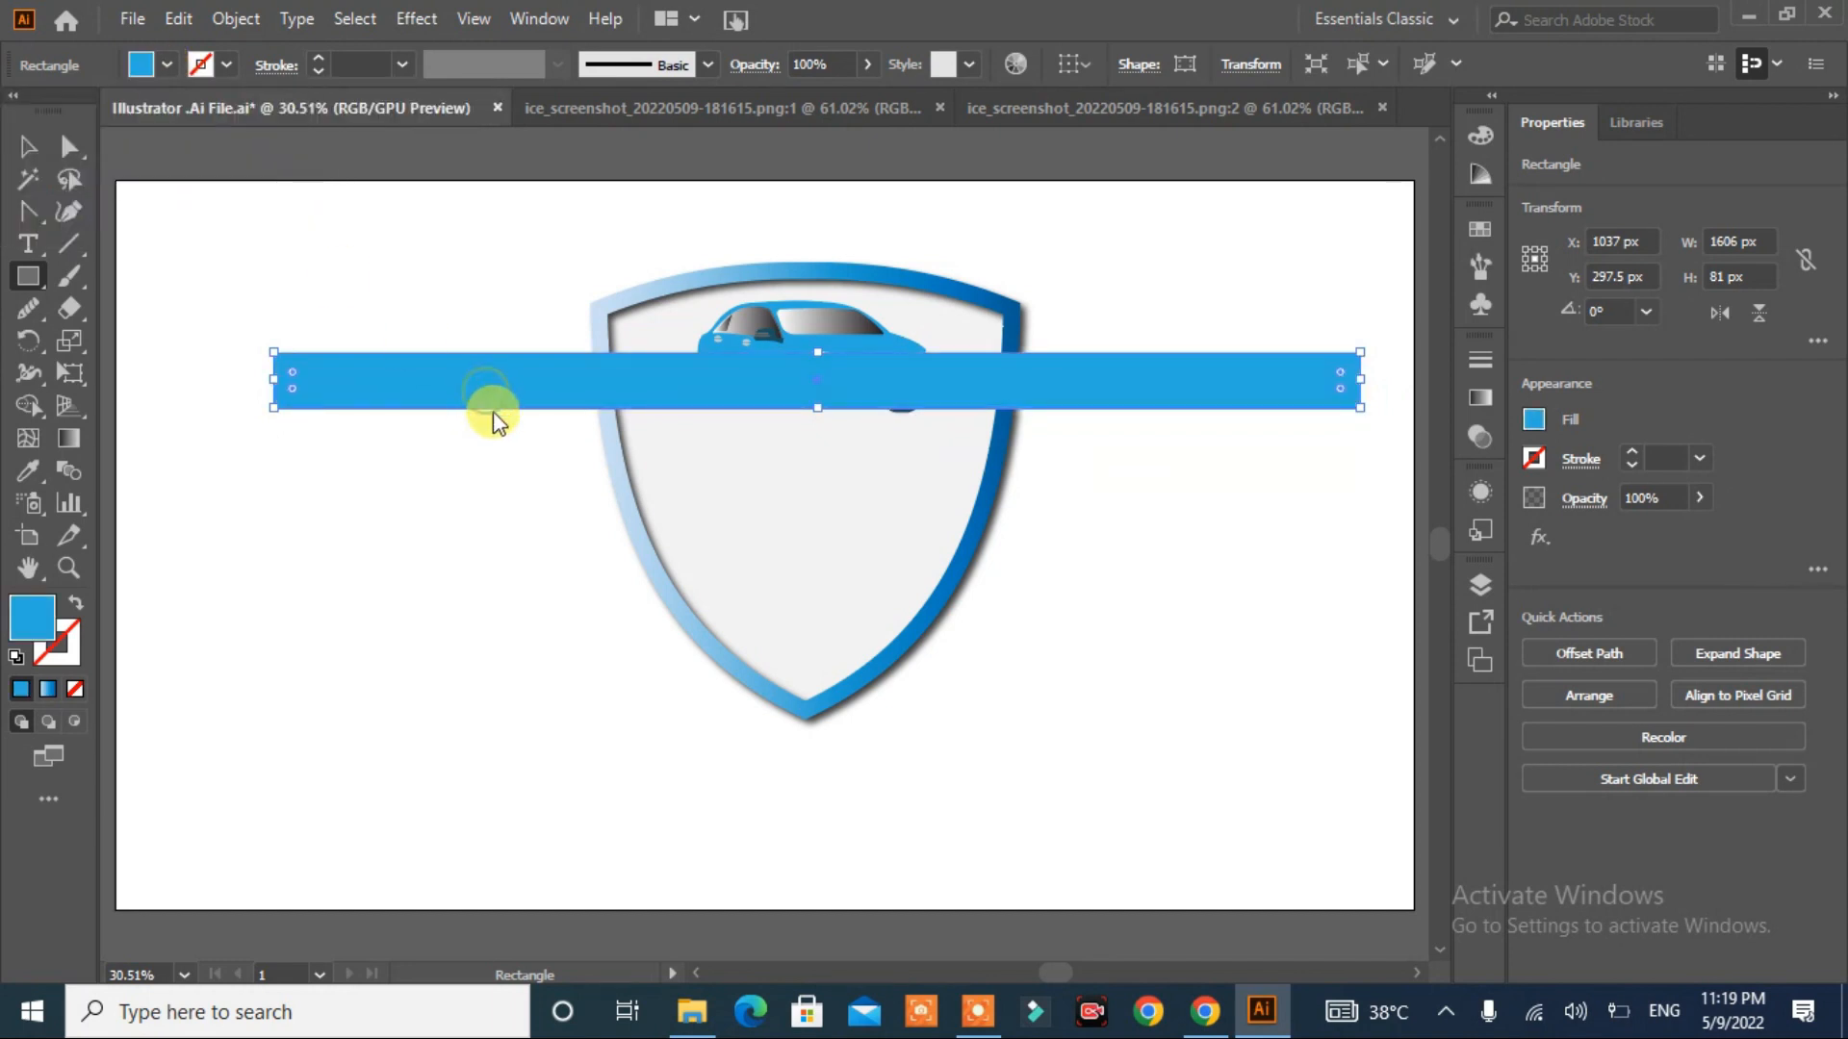
- Copy the blue bar 104 px straight down and repeat the copy twice to make a stack of four bars
{"action": "left_click", "coordinate": [39, 137]}
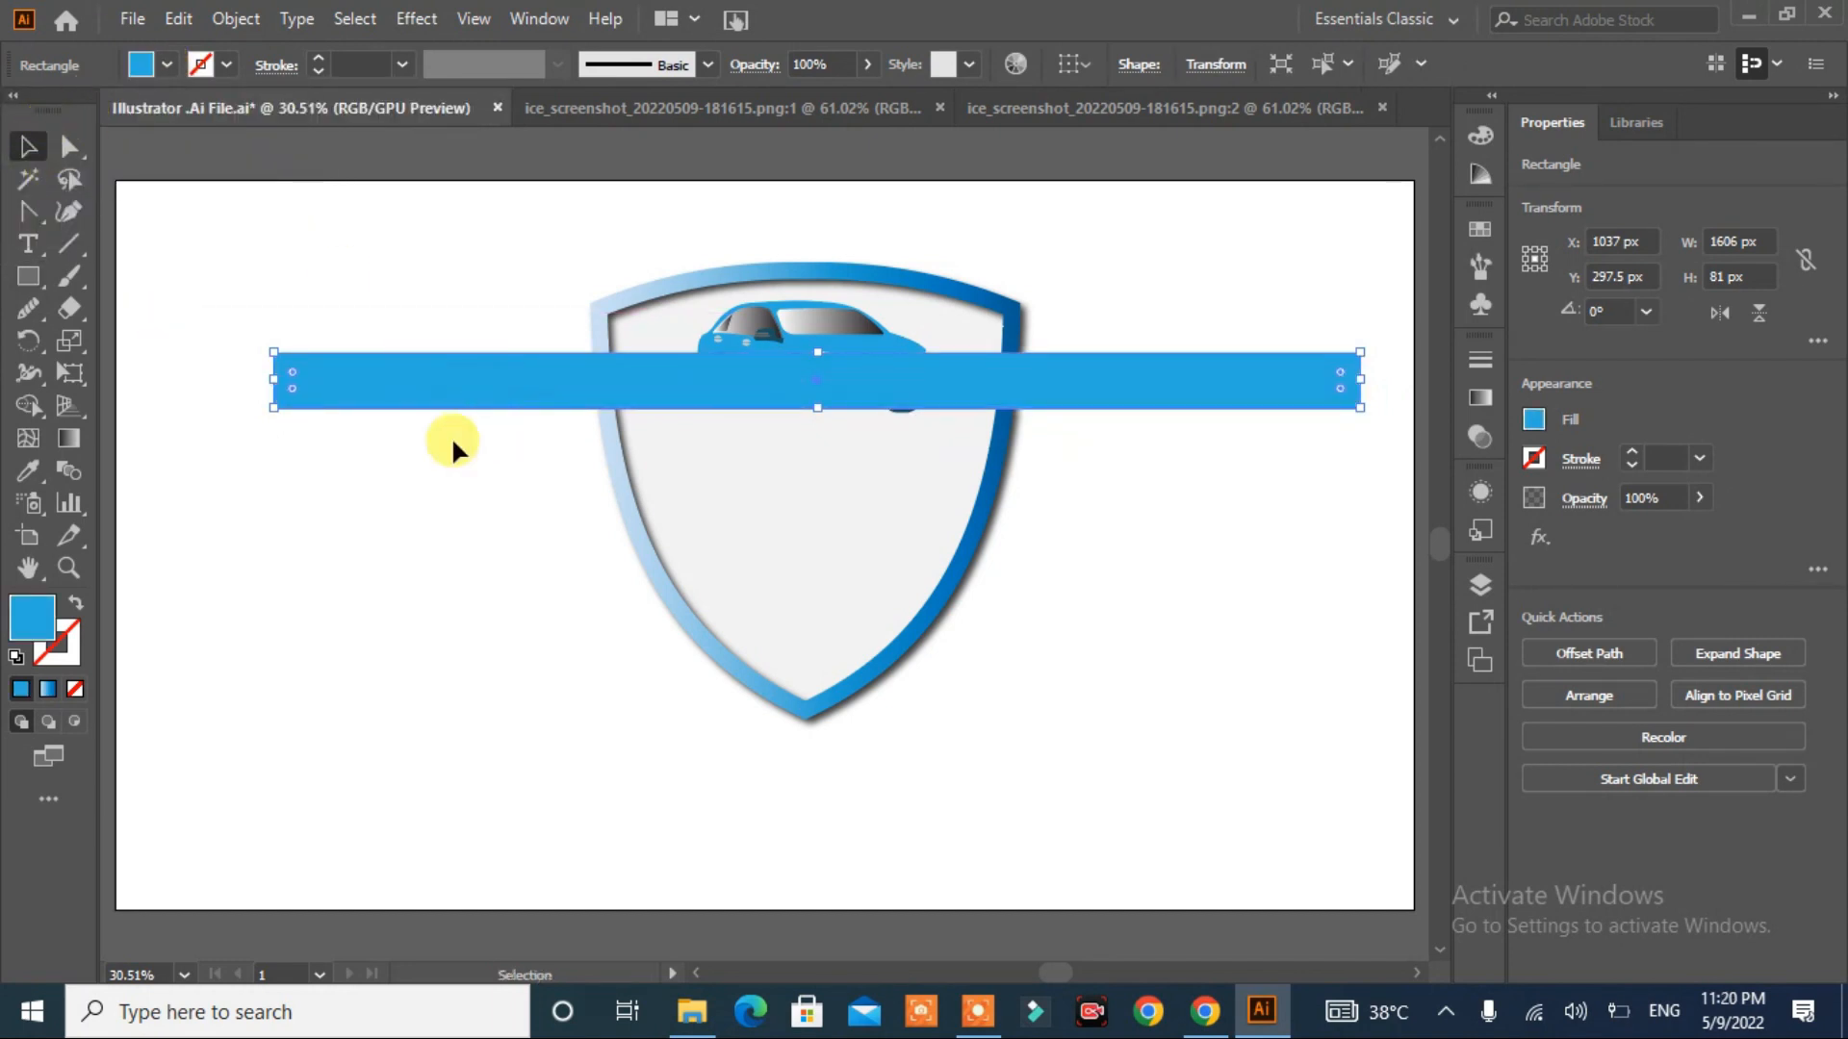
{"action": "left_click_drag", "start_coordinate": [475, 379], "coordinate": [474, 449]}
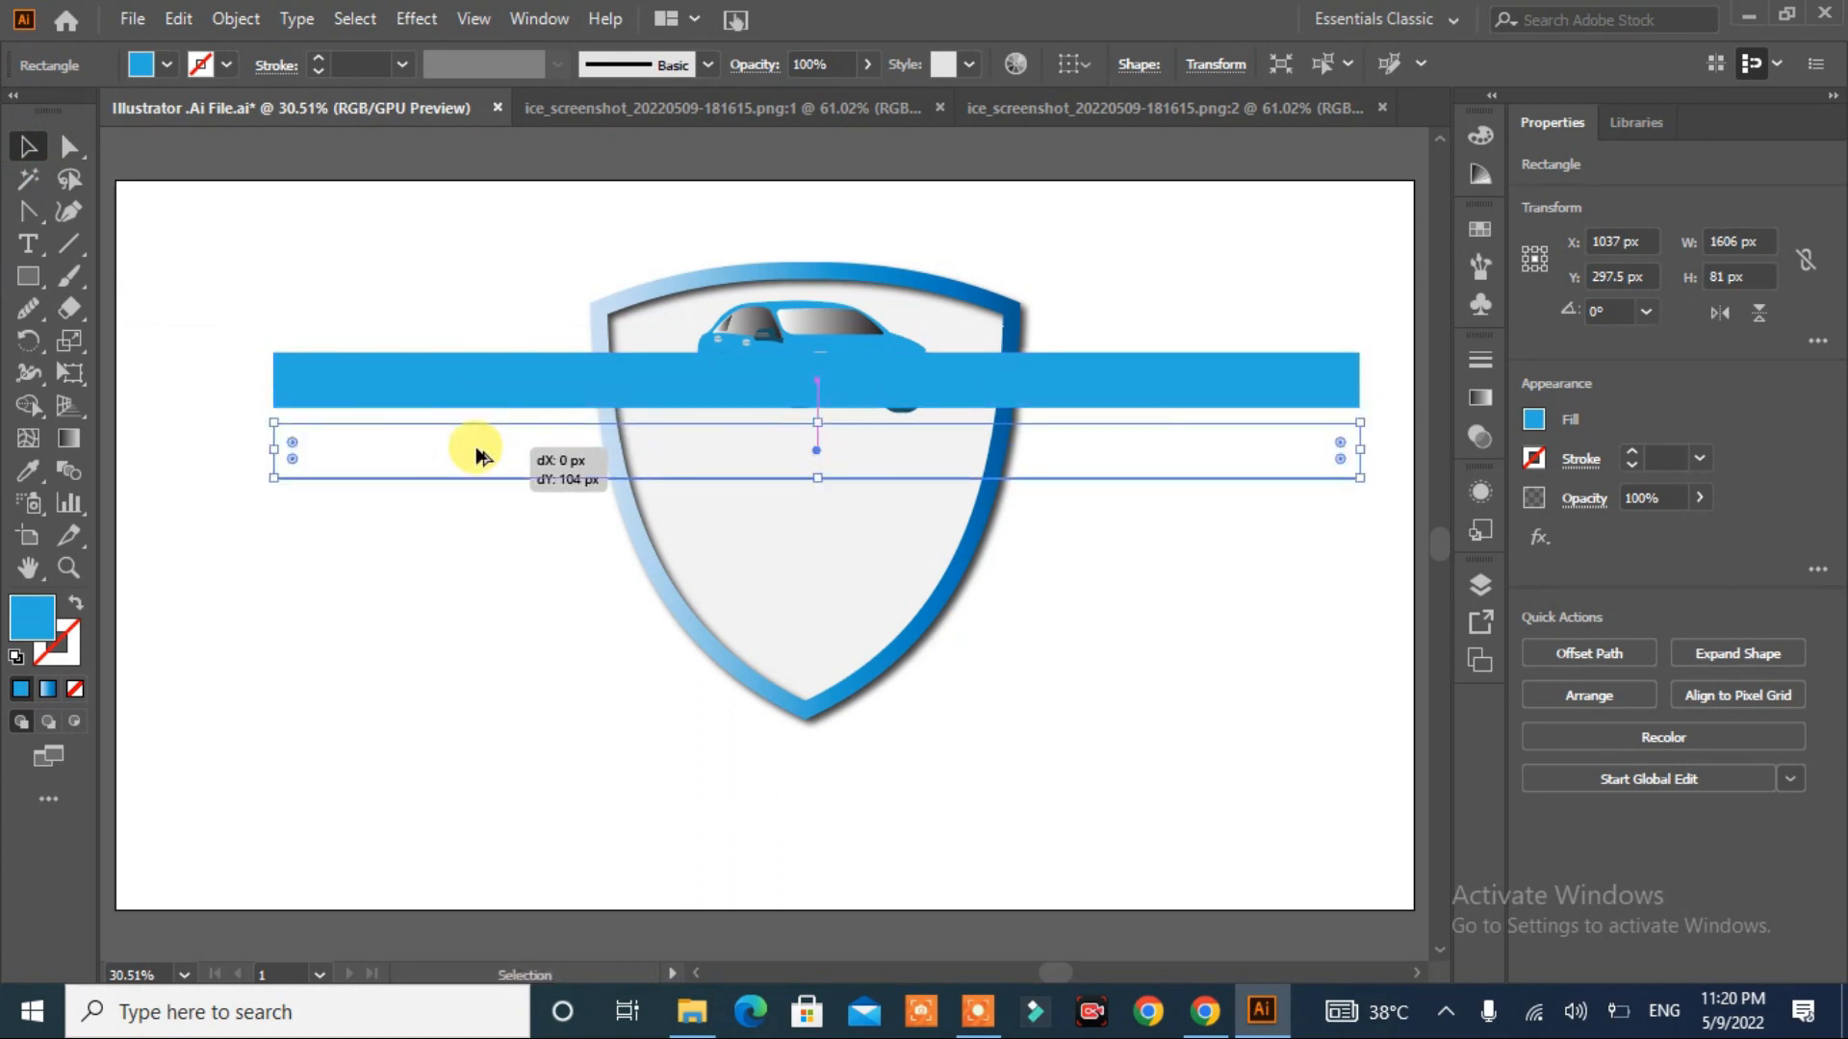
{"action": "key", "text": "ctrl+d"}
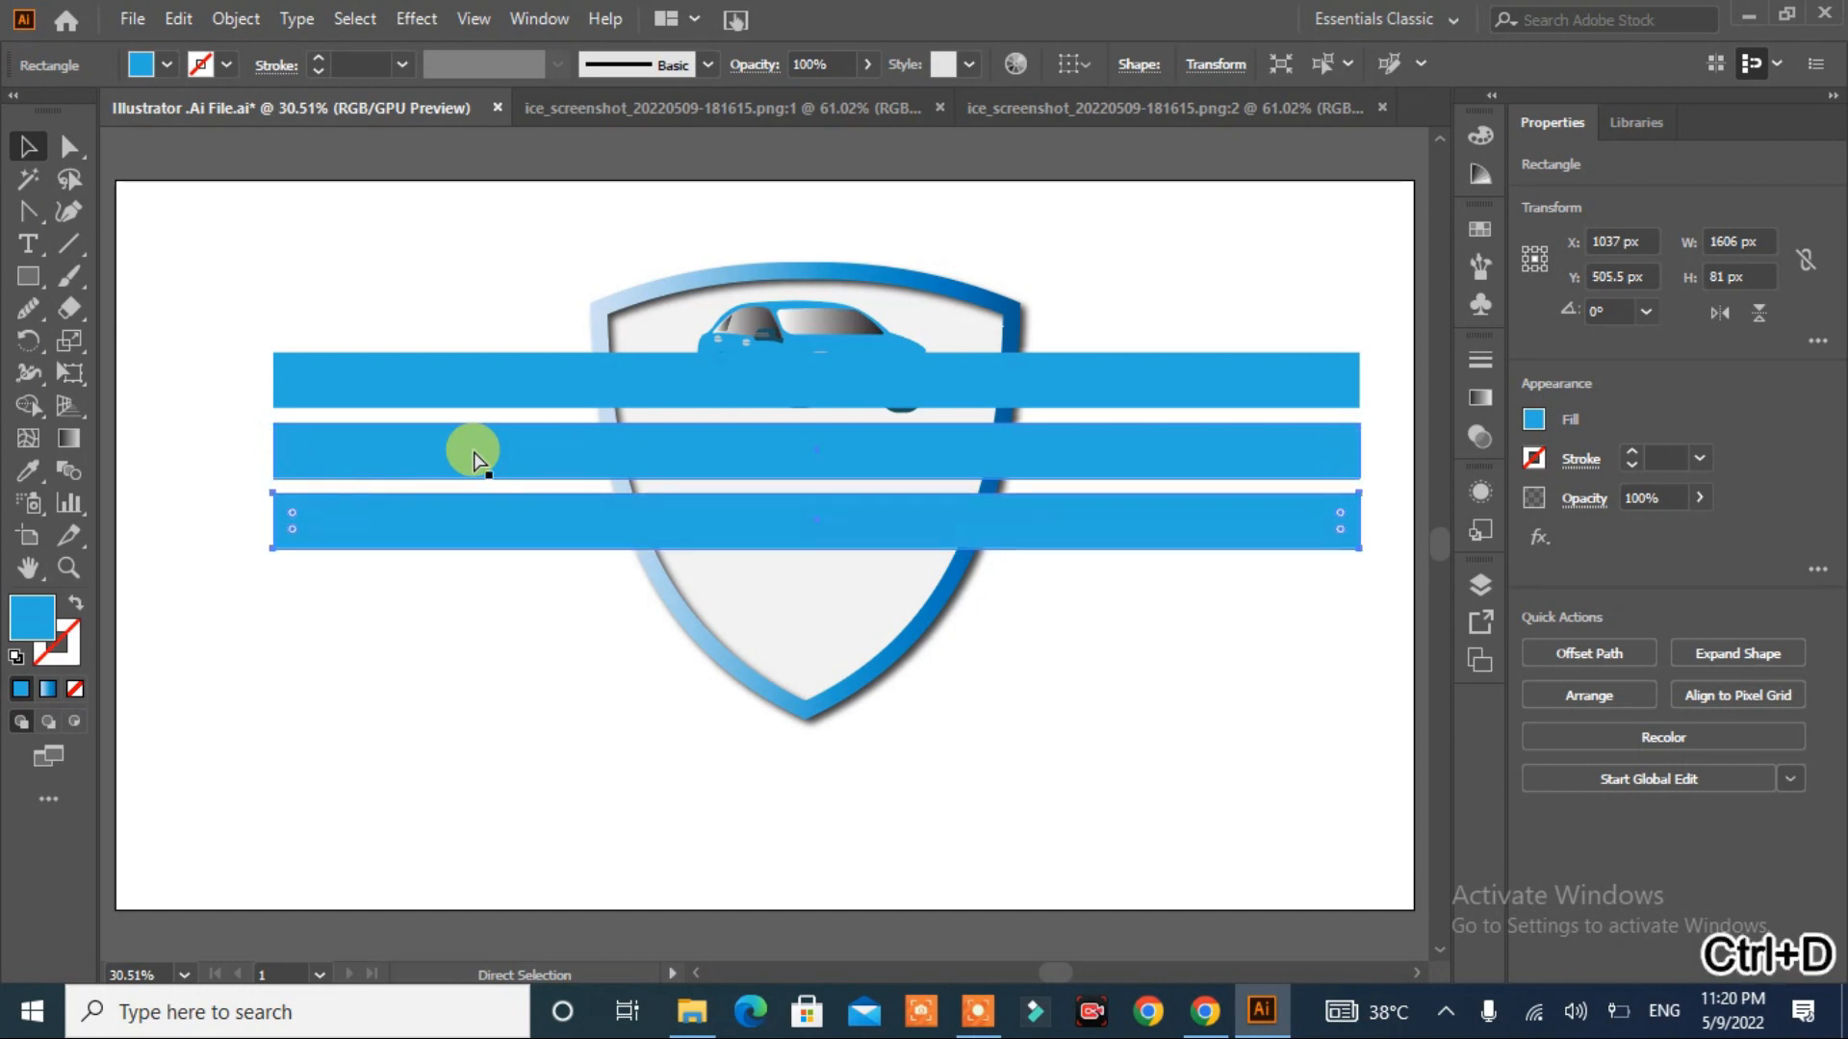
{"action": "key", "text": "ctrl+d"}
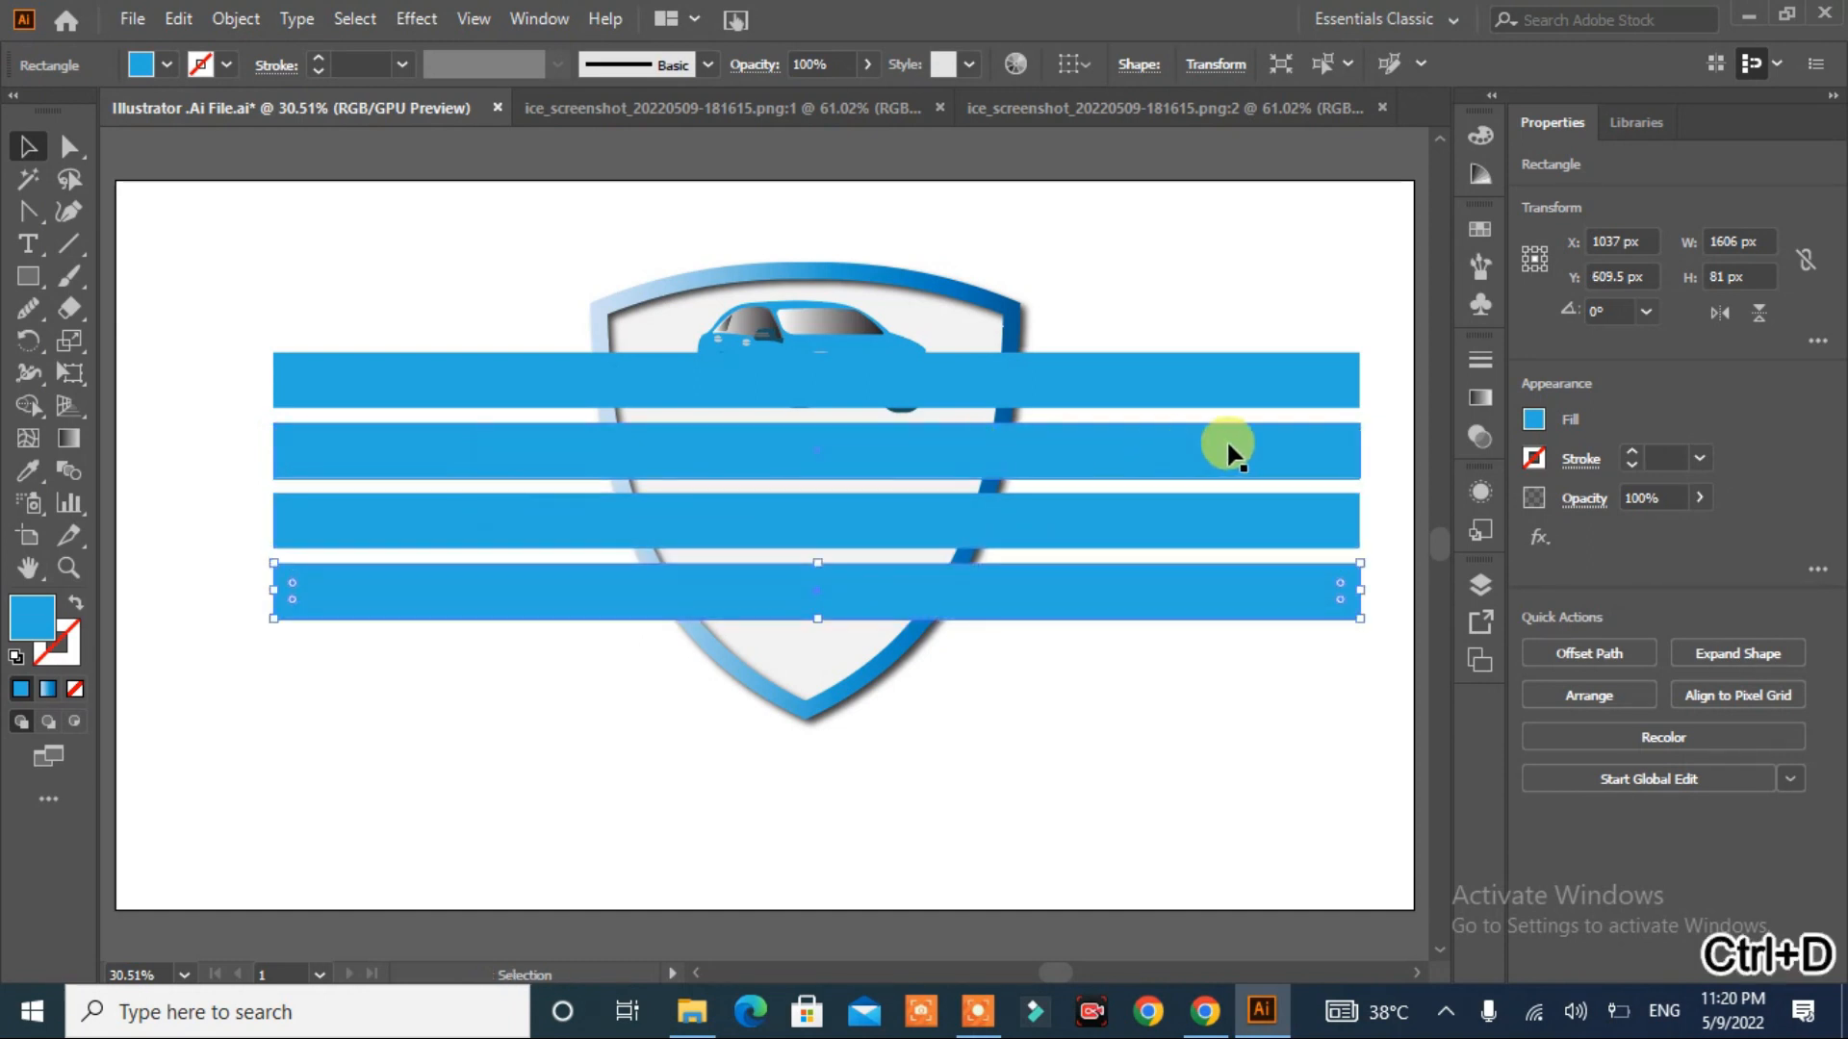
- Scale the lower three bars down around their centers to widths of about 1482, 1358 and 1249 px, forming a downward taper
{"action": "left_click", "coordinate": [1131, 448]}
{"action": "left_click_drag", "start_coordinate": [1364, 476], "coordinate": [1278, 547]}
{"action": "left_click", "coordinate": [1305, 536]}
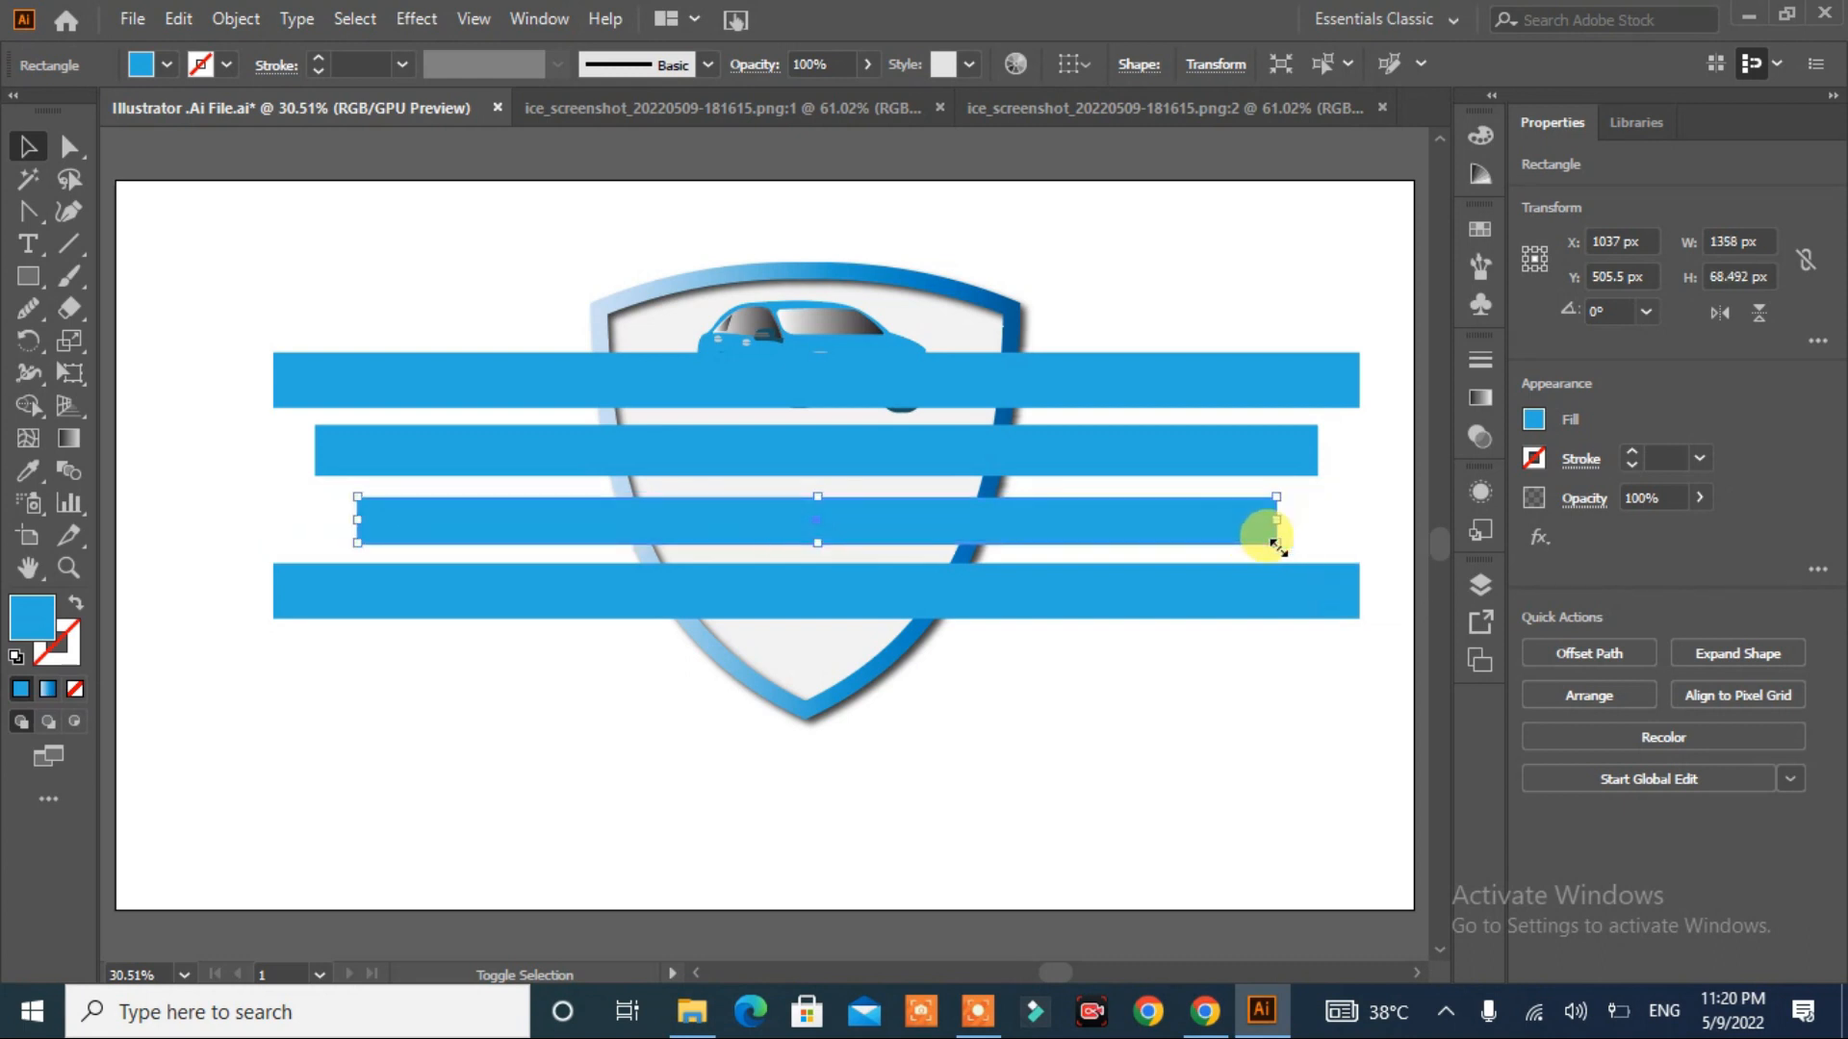
{"action": "left_click", "coordinate": [1293, 591]}
{"action": "left_click_drag", "start_coordinate": [1357, 618], "coordinate": [1292, 616]}
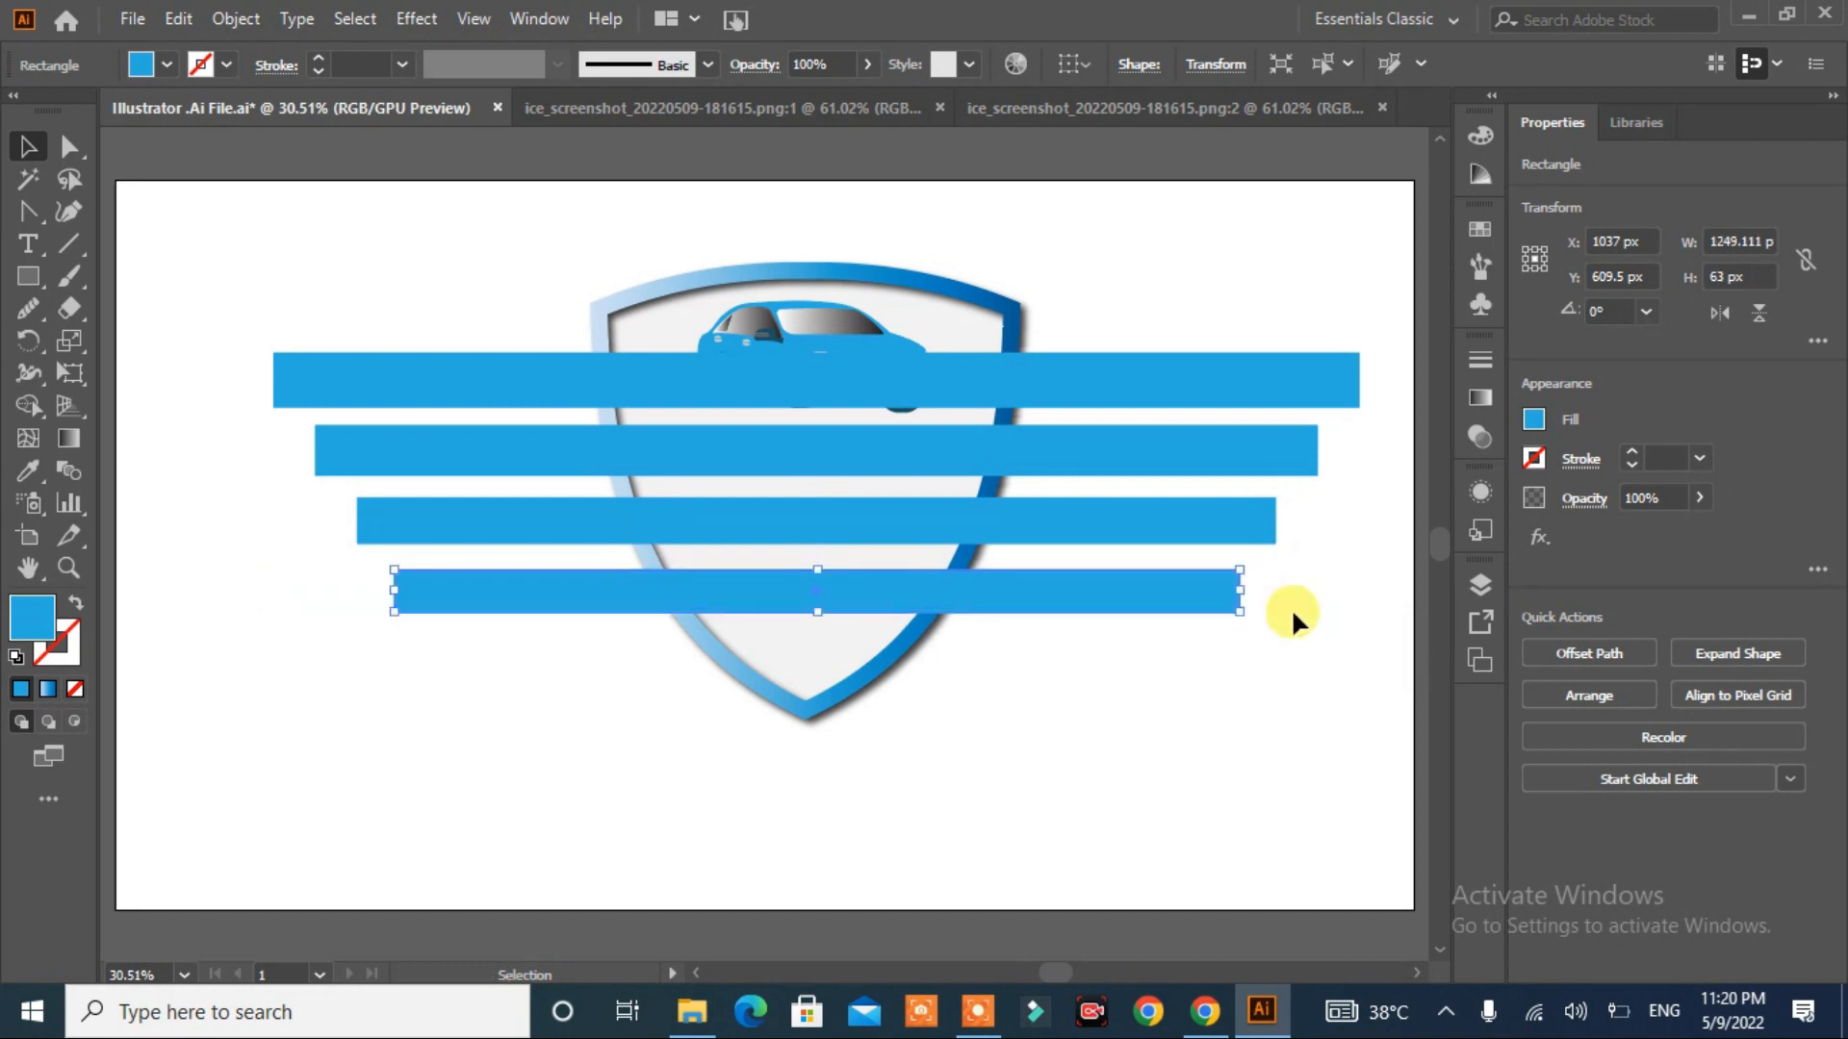
{"action": "left_click", "coordinate": [1363, 315]}
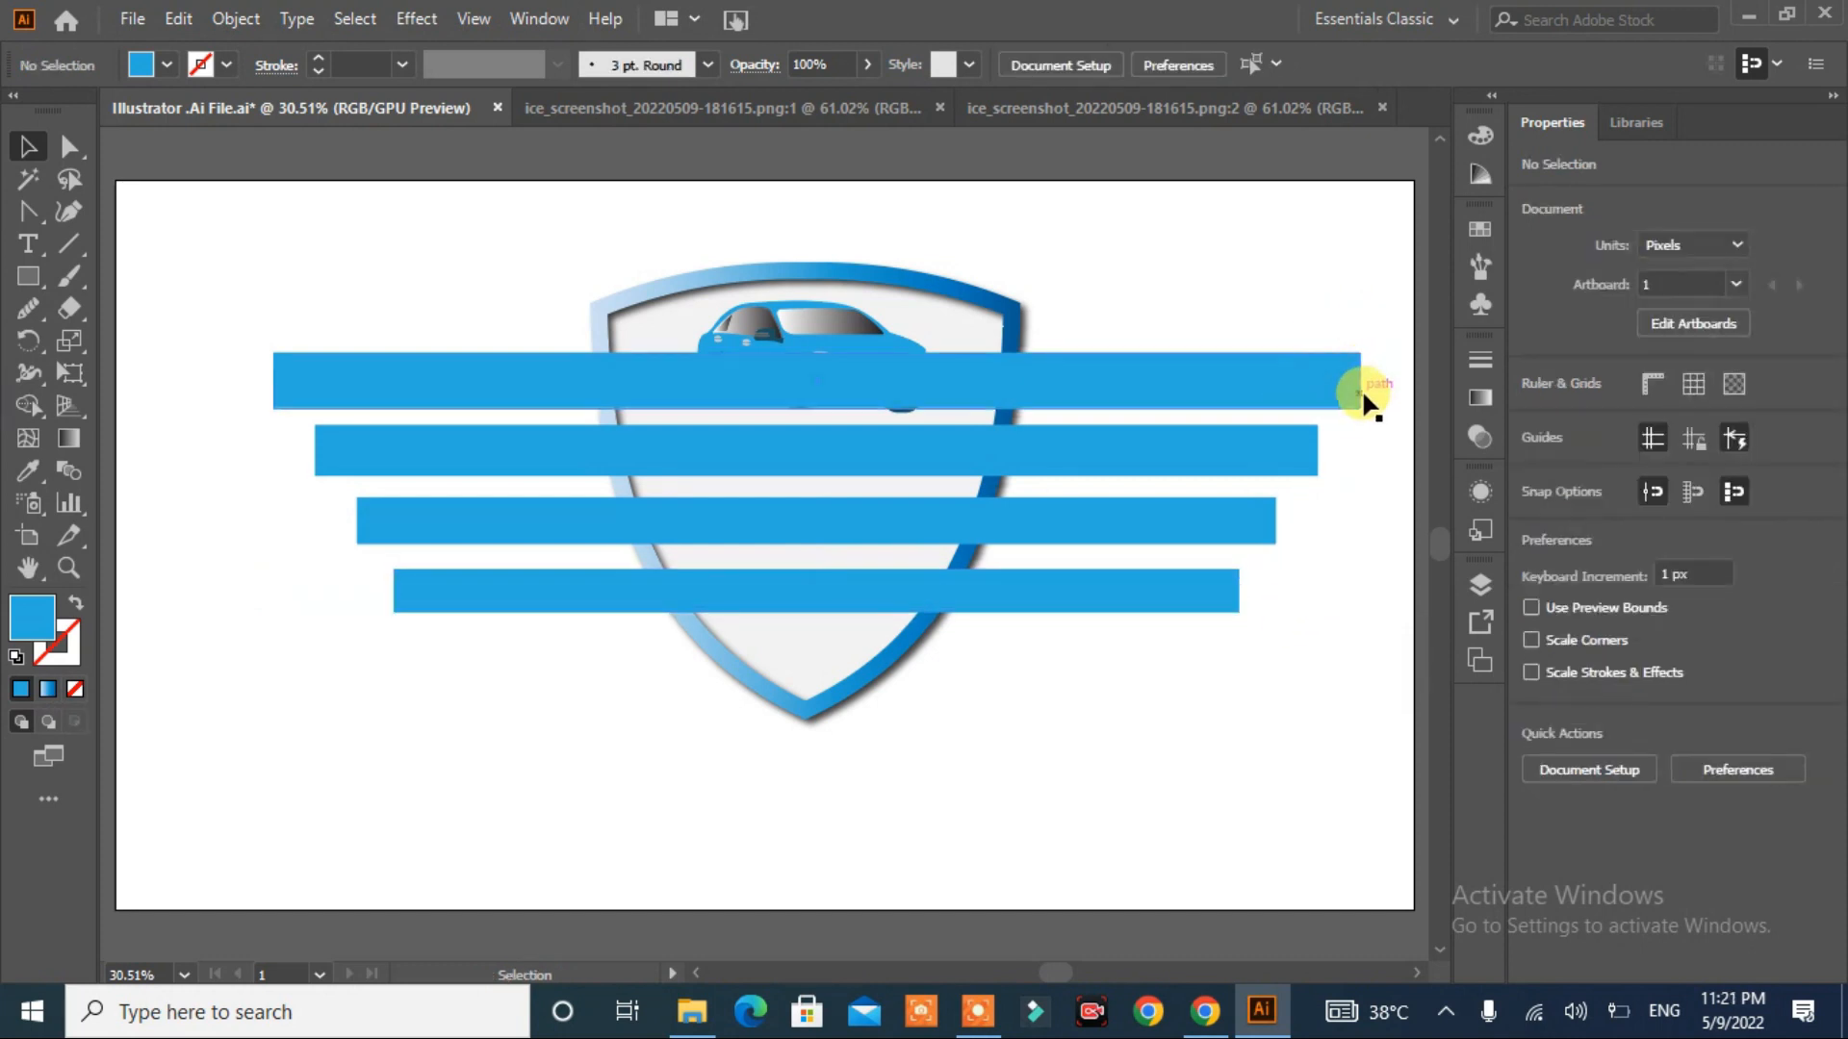
{"action": "left_click", "coordinate": [1359, 407]}
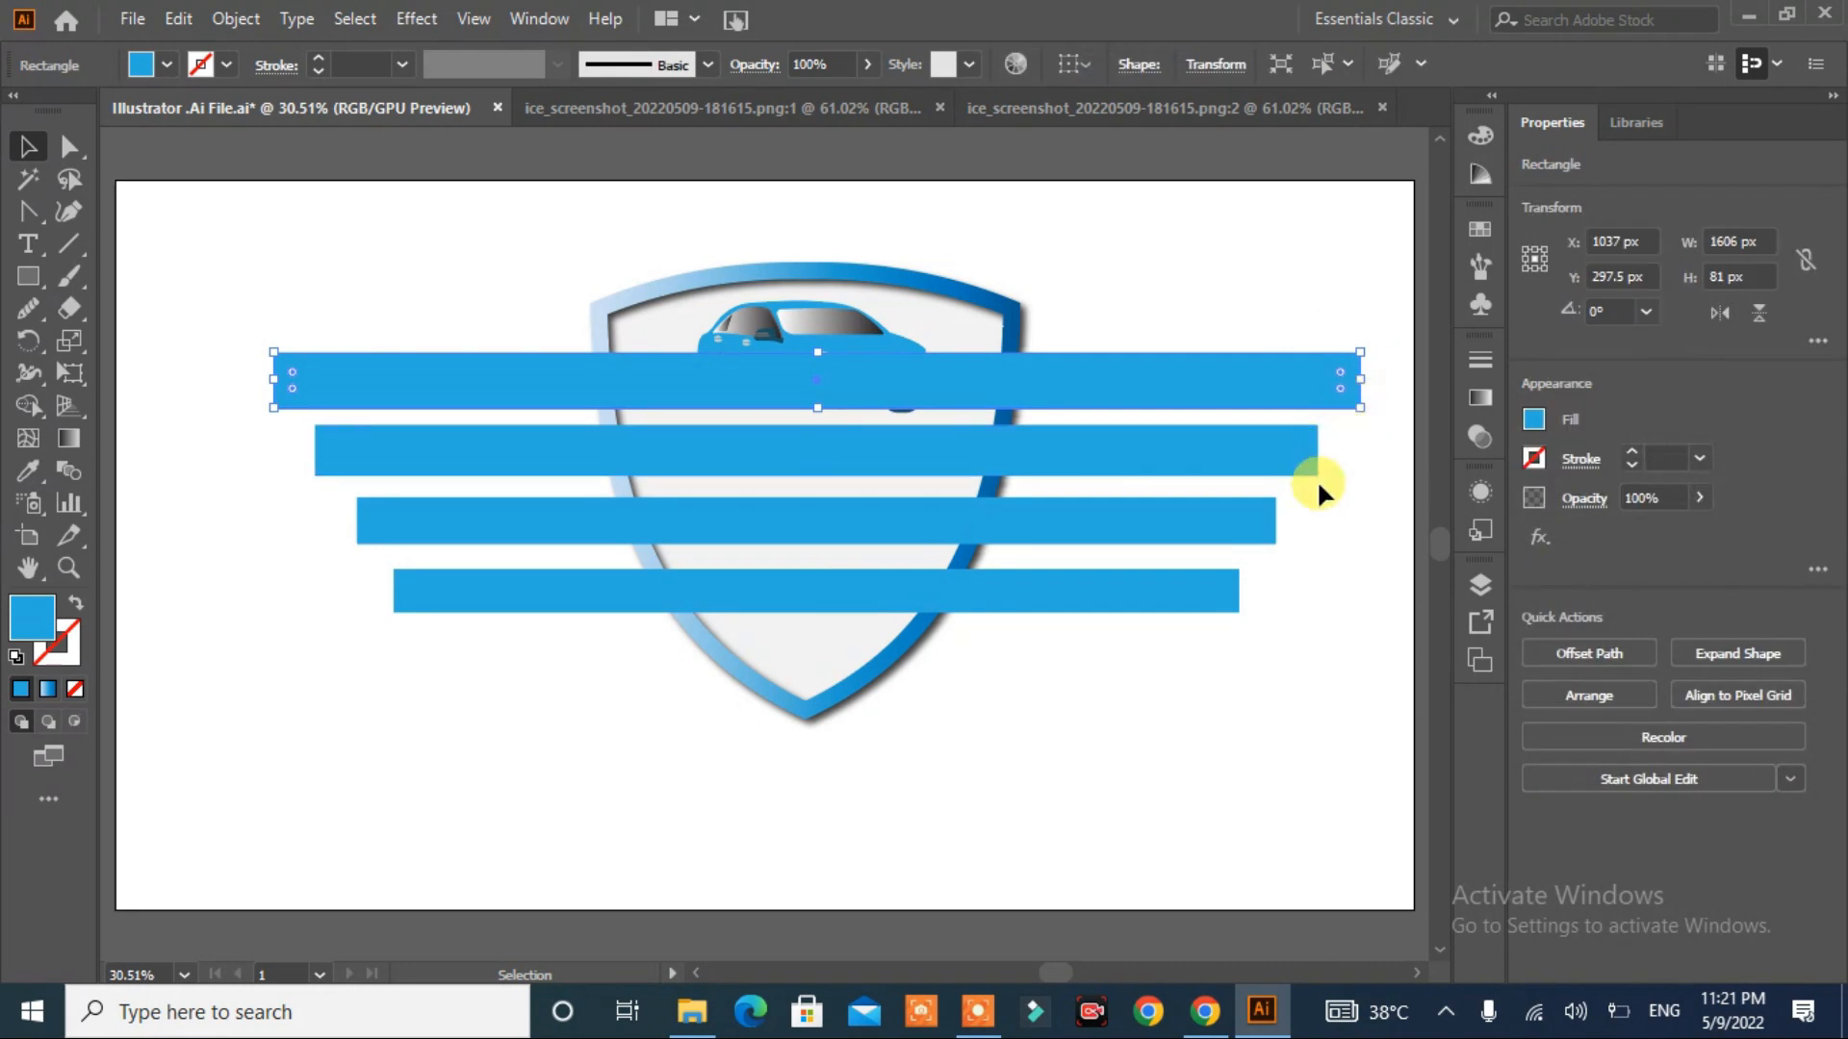
{"action": "left_click", "coordinate": [1315, 470], "text": "shift"}
{"action": "left_click", "coordinate": [1272, 535], "text": "shift"}
{"action": "left_click", "coordinate": [192, 286]}
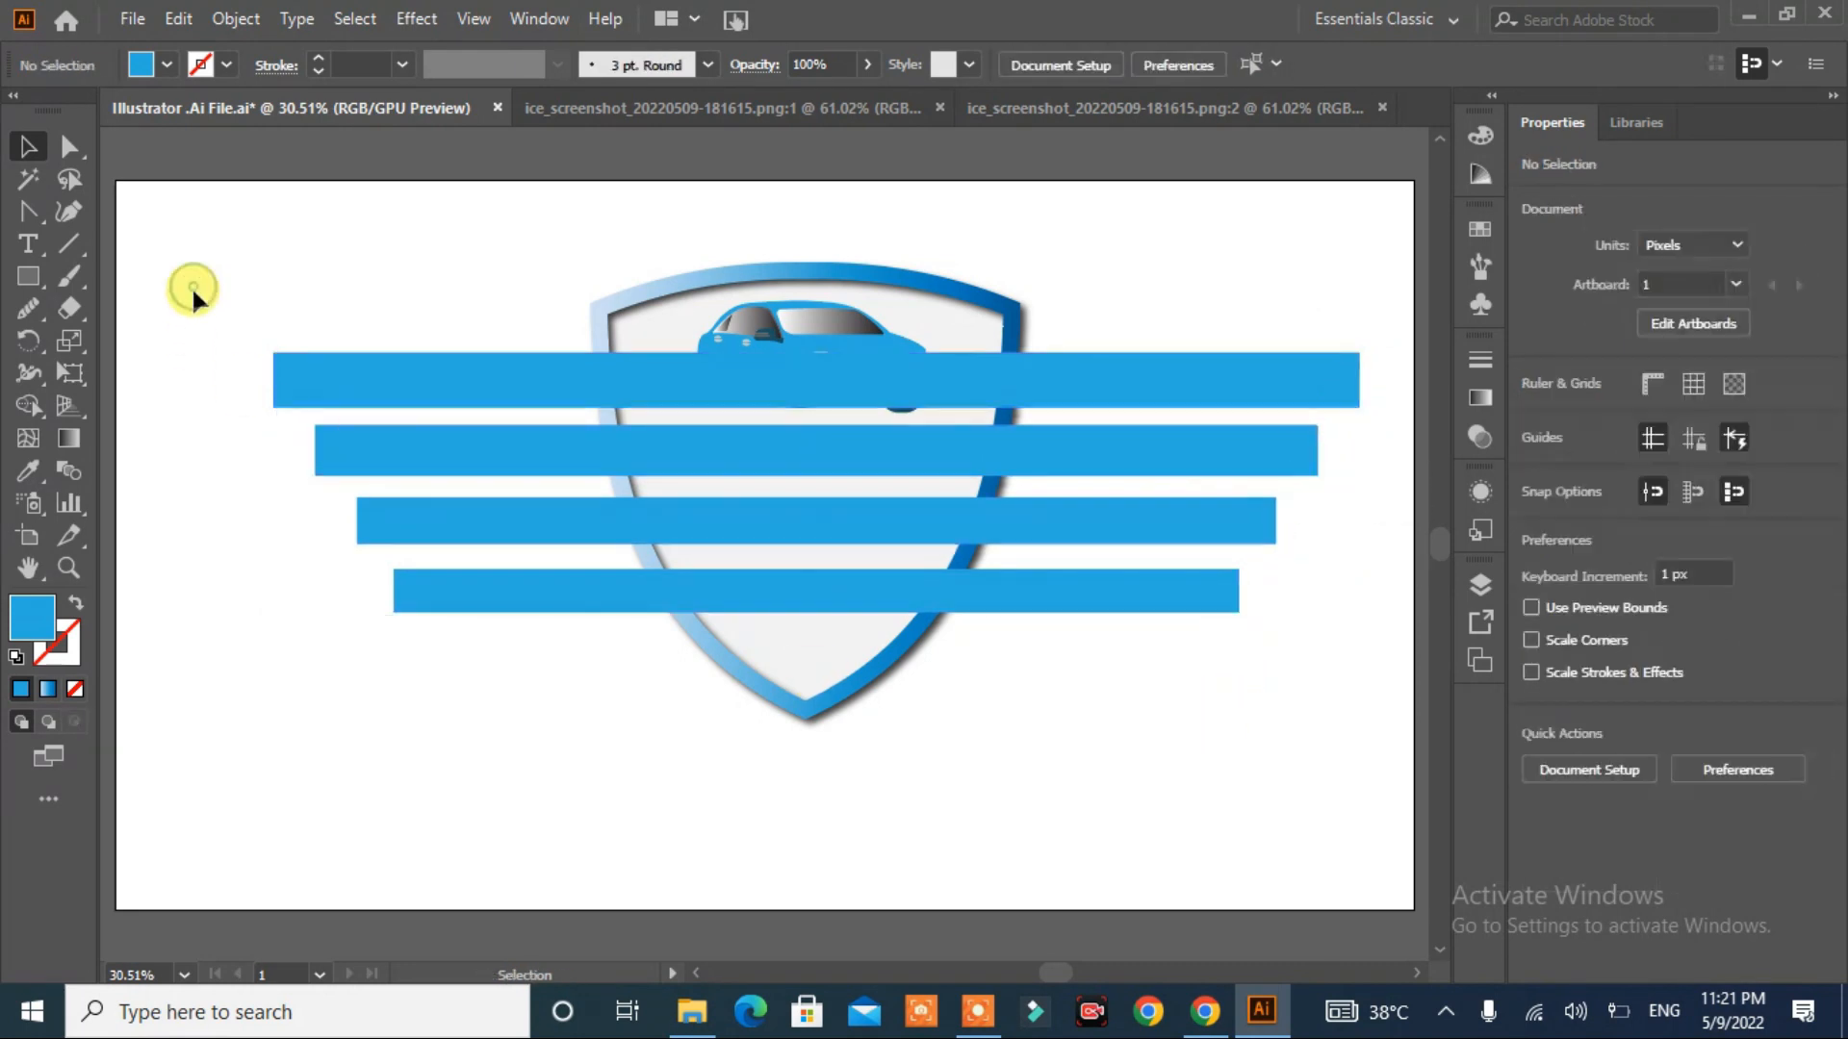
- Select the lower outer corners of all four bars and round them together with a 63 px radius
{"action": "left_click", "coordinate": [68, 146]}
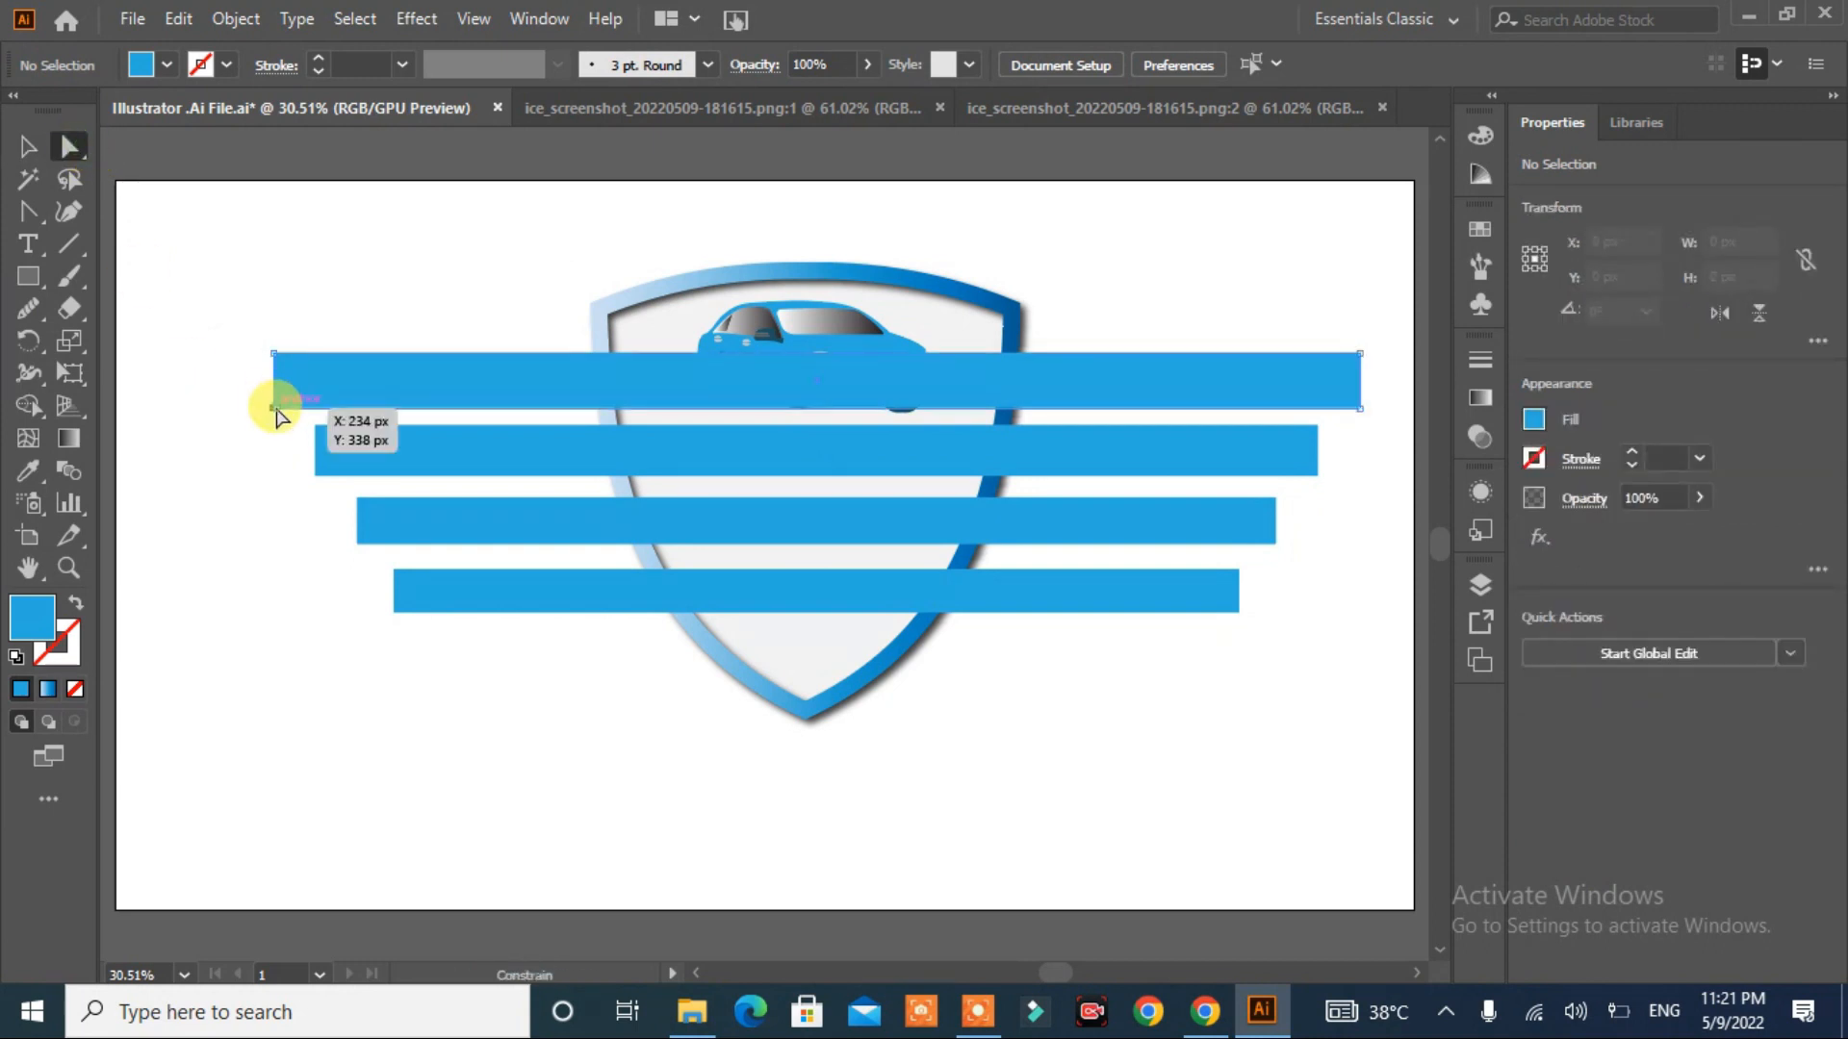
{"action": "left_click", "coordinate": [275, 410]}
{"action": "left_click", "coordinate": [316, 476], "text": "shift"}
{"action": "left_click", "coordinate": [359, 543], "text": "shift"}
{"action": "left_click", "coordinate": [392, 612], "text": "shift"}
{"action": "left_click", "coordinate": [1239, 612], "text": "shift"}
{"action": "left_click", "coordinate": [1276, 543], "text": "shift"}
{"action": "left_click", "coordinate": [1319, 476], "text": "shift"}
{"action": "left_click", "coordinate": [1359, 408], "text": "shift"}
{"action": "left_click_drag", "start_coordinate": [1343, 396], "coordinate": [1252, 318]}
{"action": "left_click", "coordinate": [299, 674]}
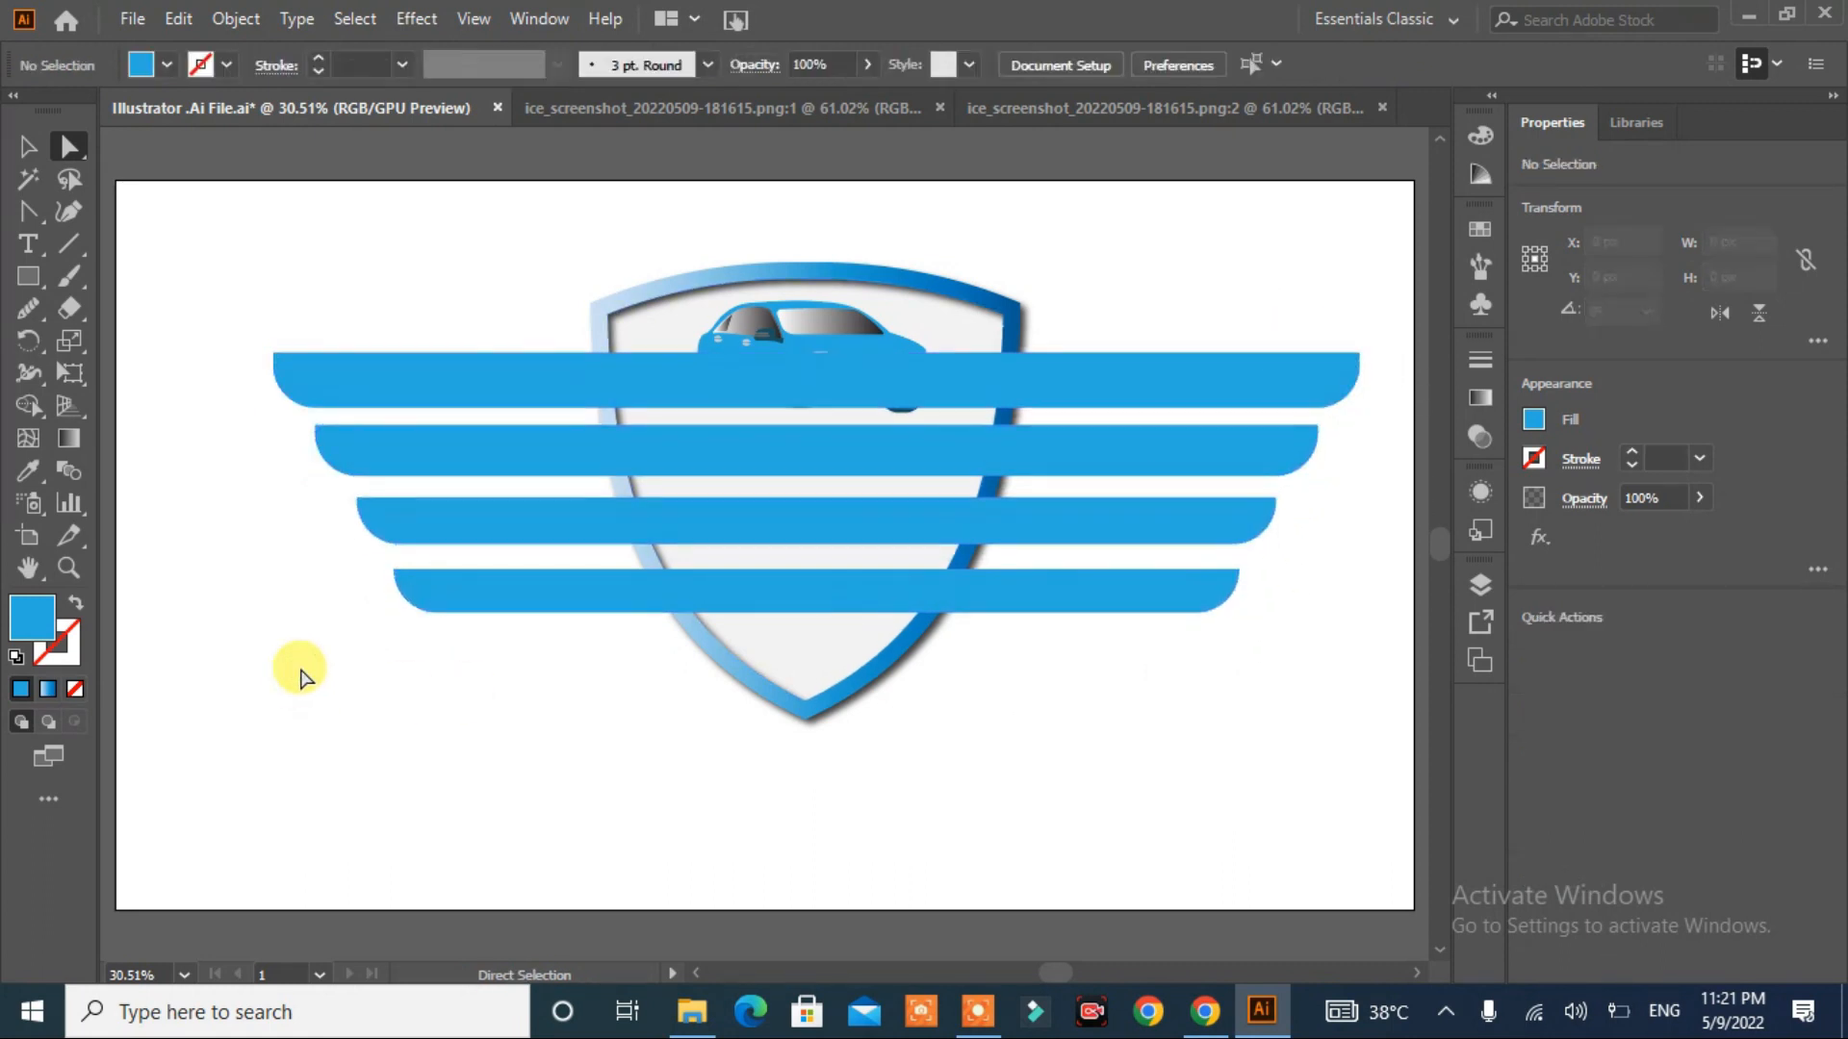
- Increase the lower corner radii of the third, second and top bars to 68.49, 74.75 and 81 px respectively
{"action": "left_click", "coordinate": [370, 541]}
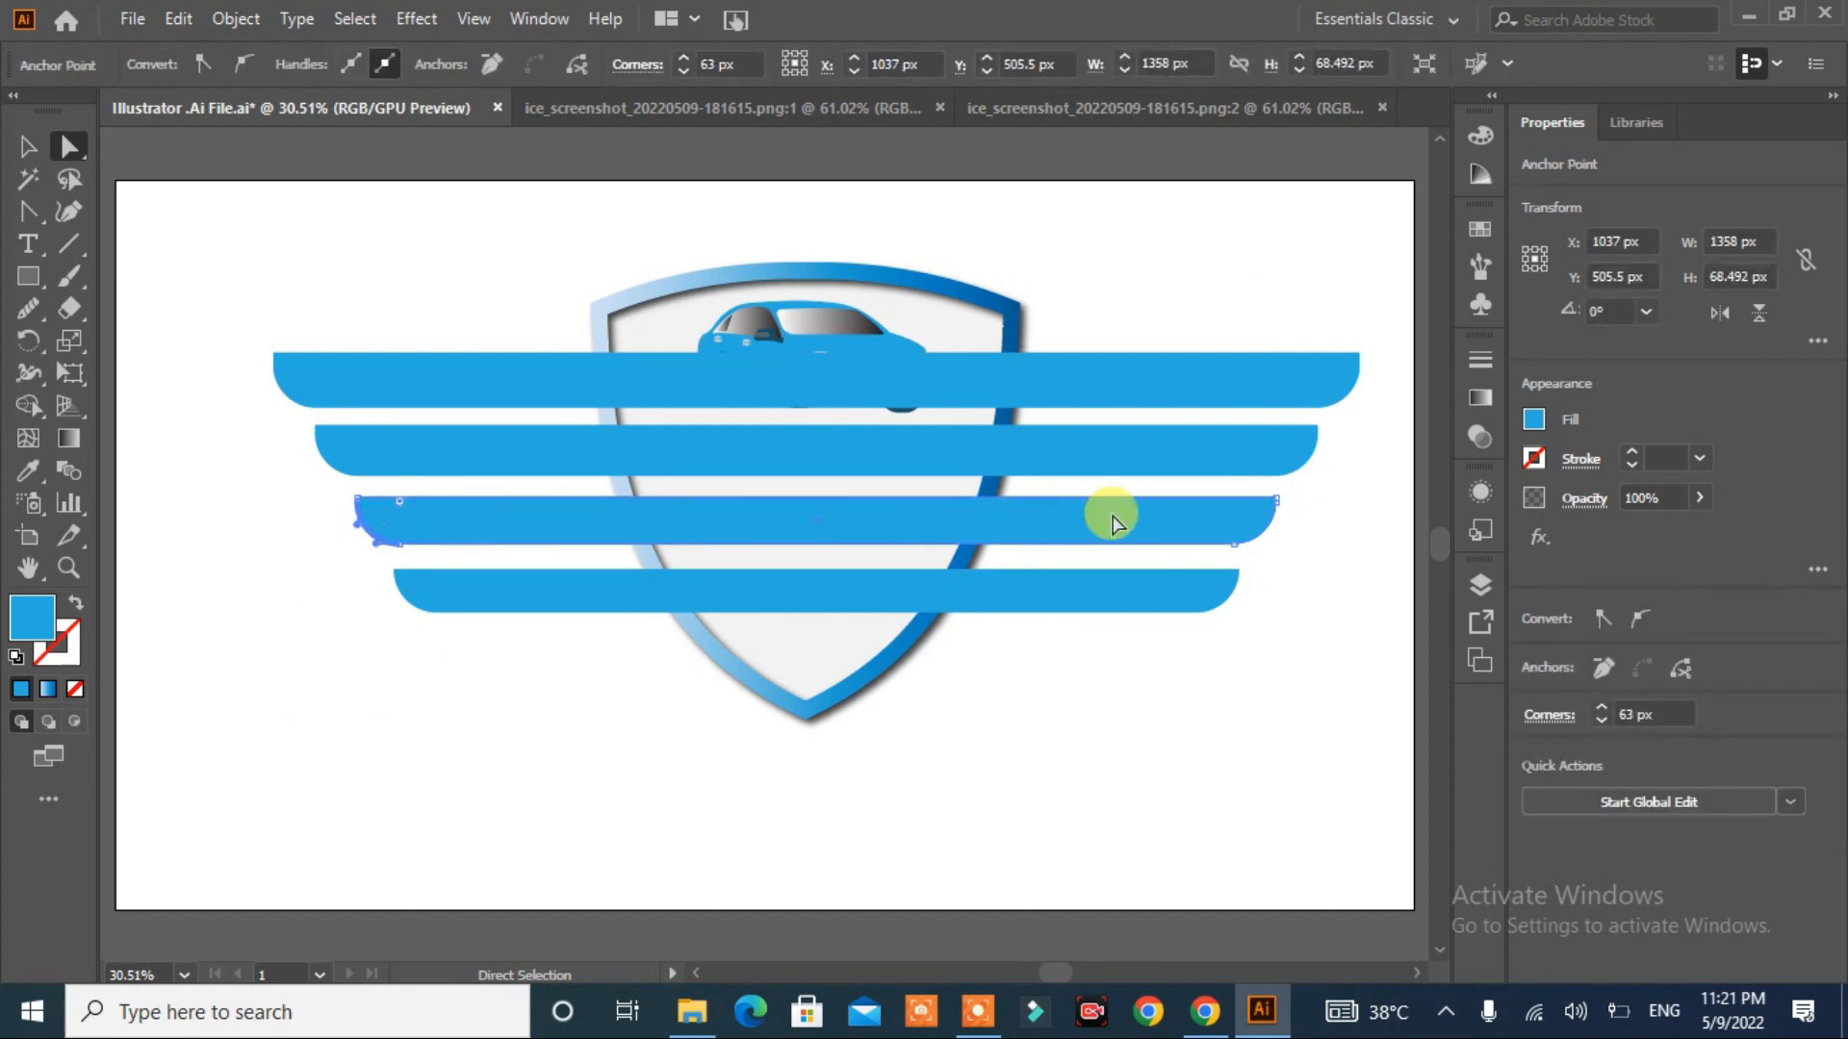
{"action": "left_click", "coordinate": [1260, 527], "text": "shift"}
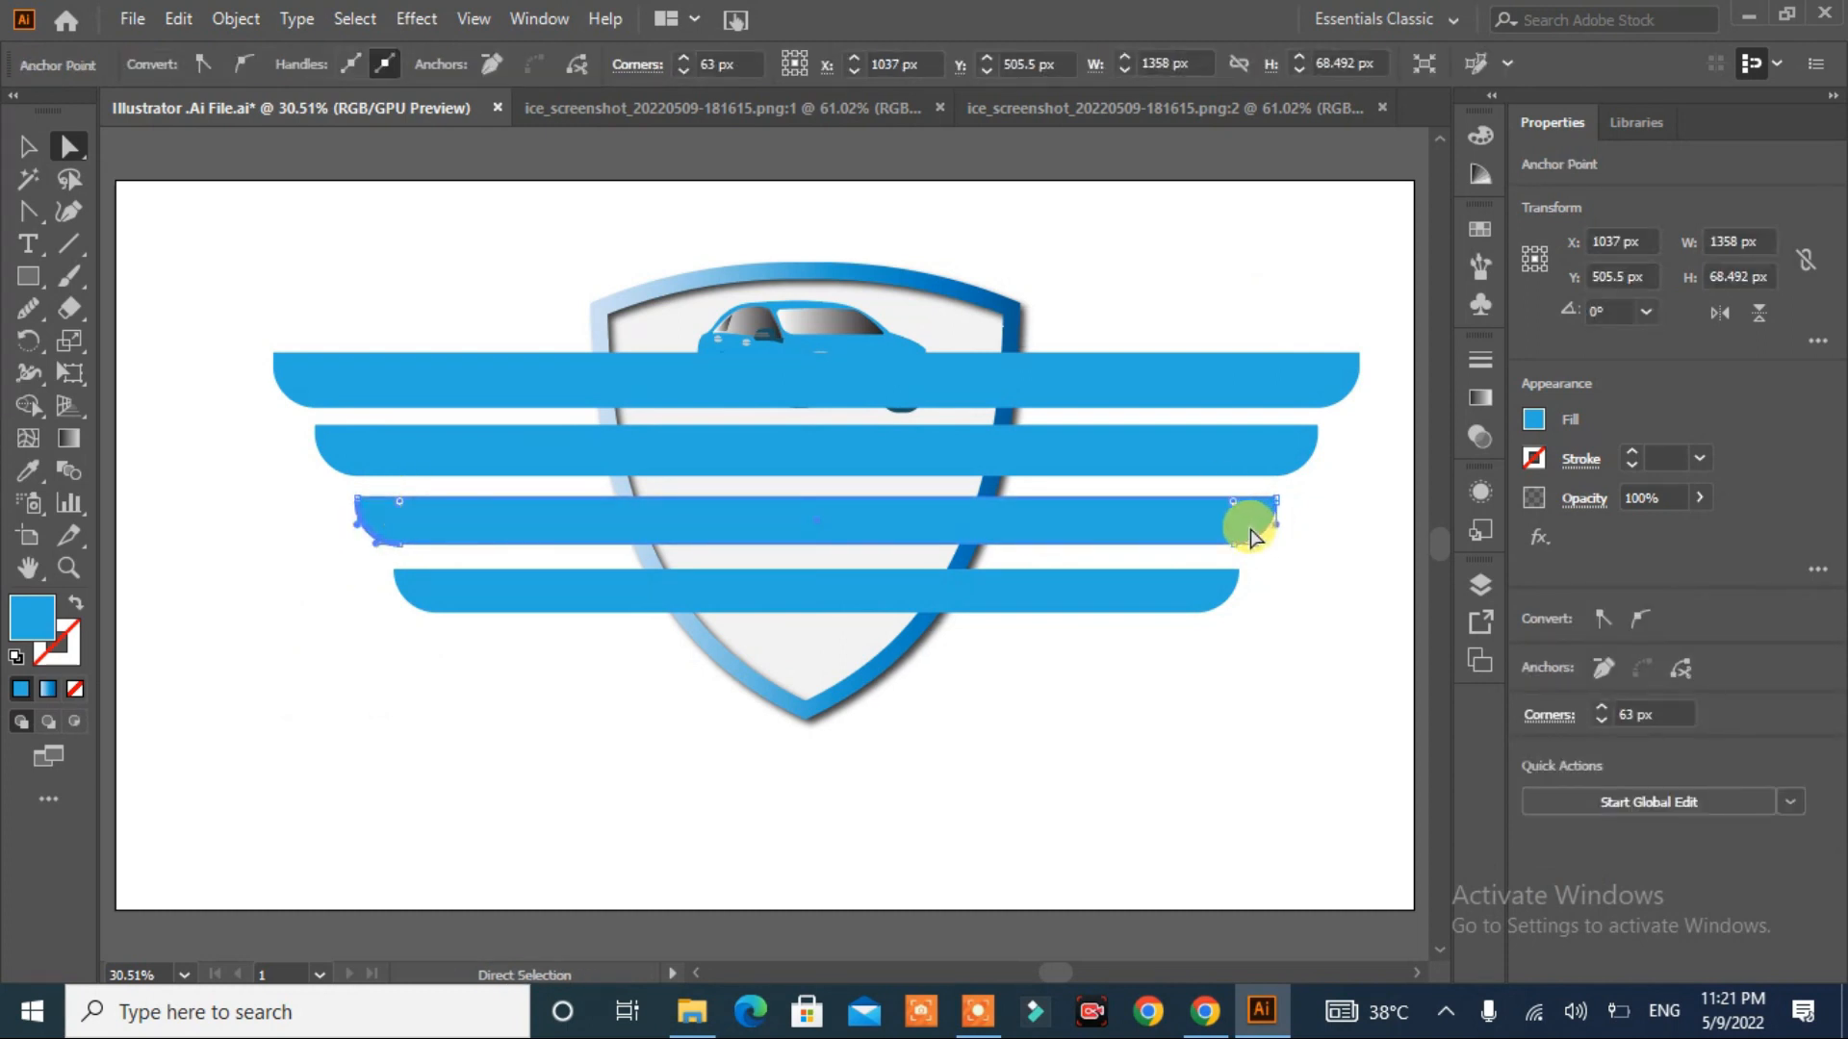
{"action": "left_click_drag", "start_coordinate": [1235, 506], "coordinate": [1198, 478]}
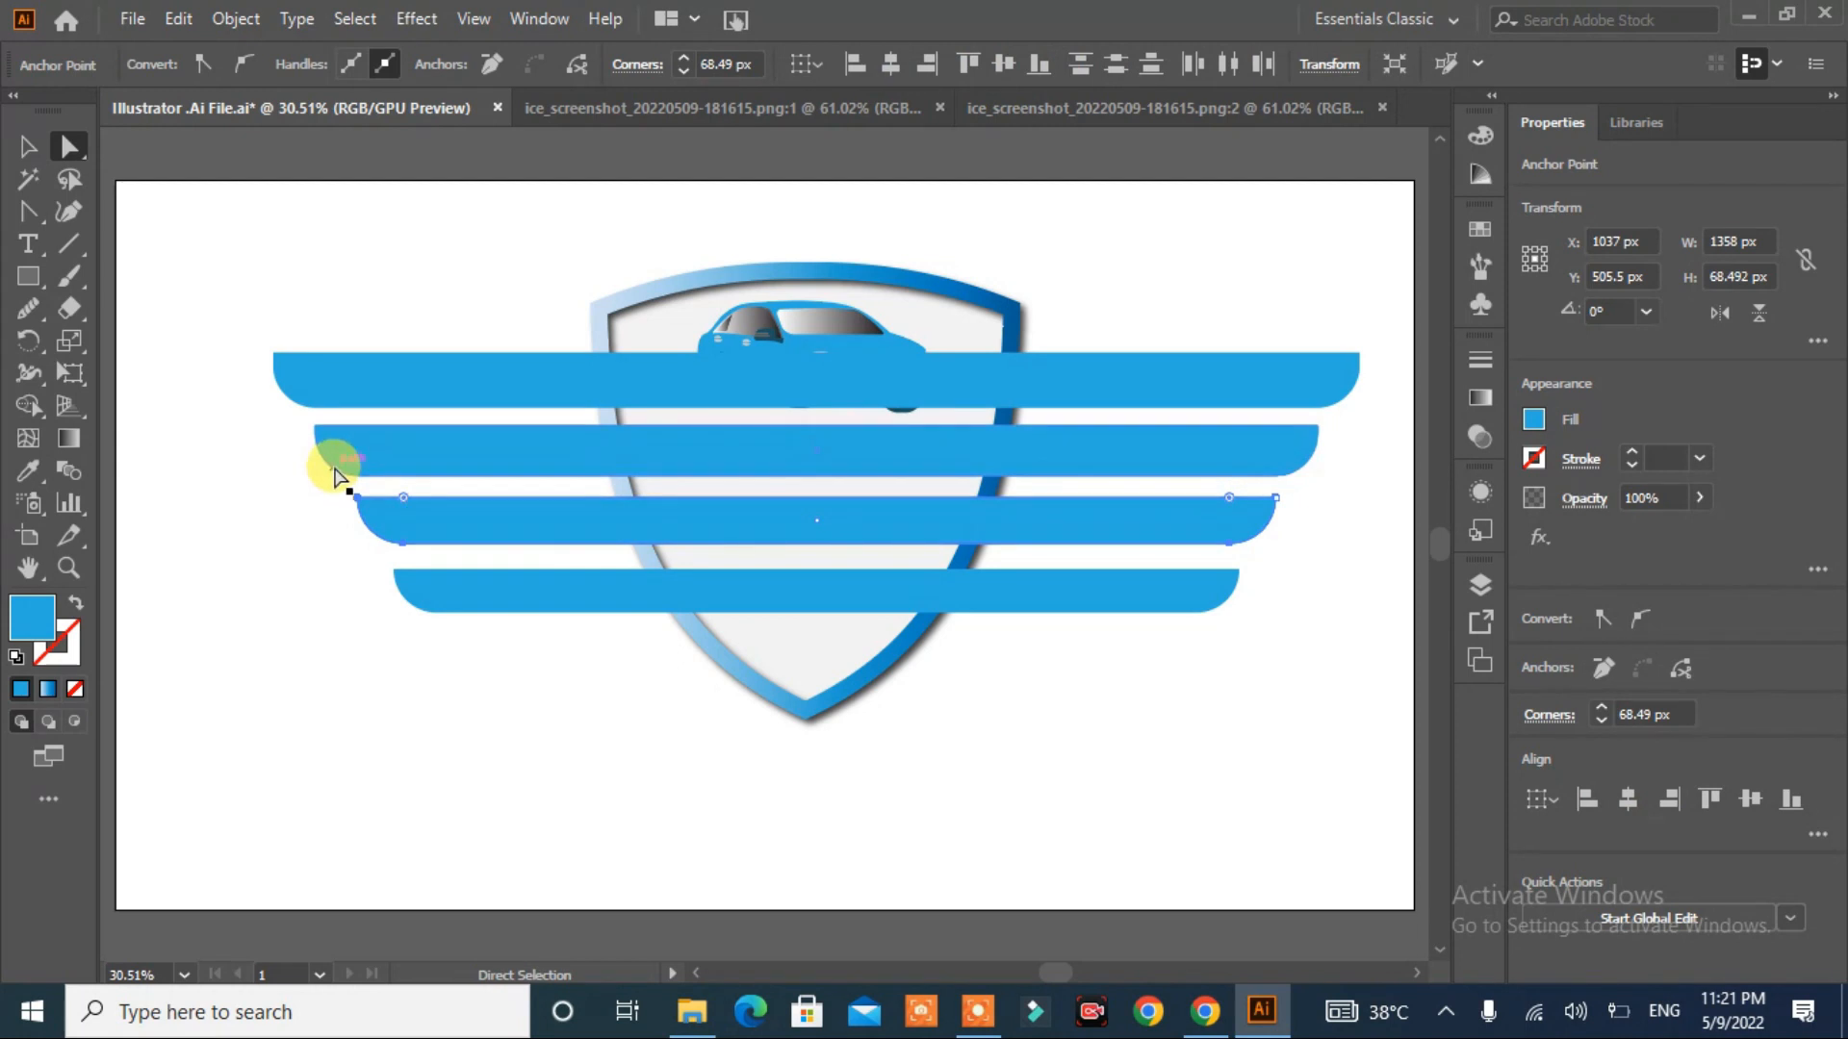
{"action": "left_click", "coordinate": [324, 462]}
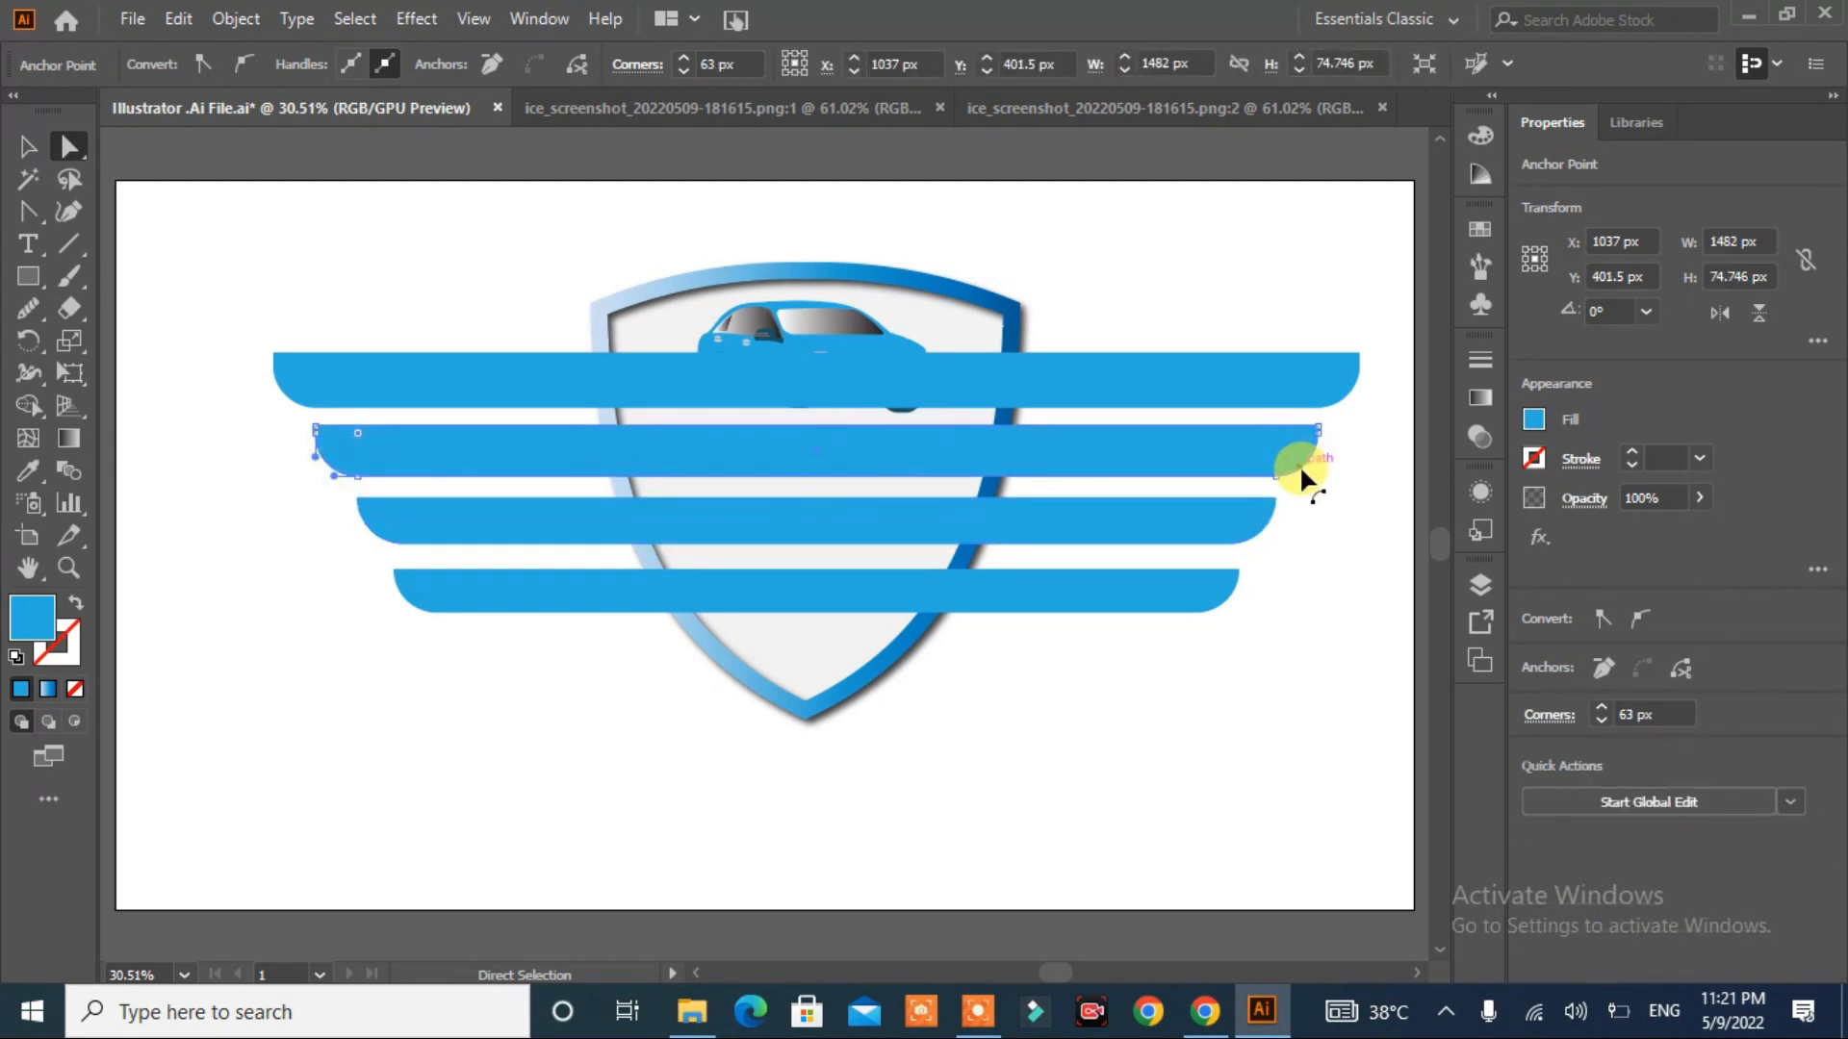
{"action": "left_click", "coordinate": [1299, 464], "text": "shift"}
{"action": "left_click_drag", "start_coordinate": [1275, 429], "coordinate": [1232, 403]}
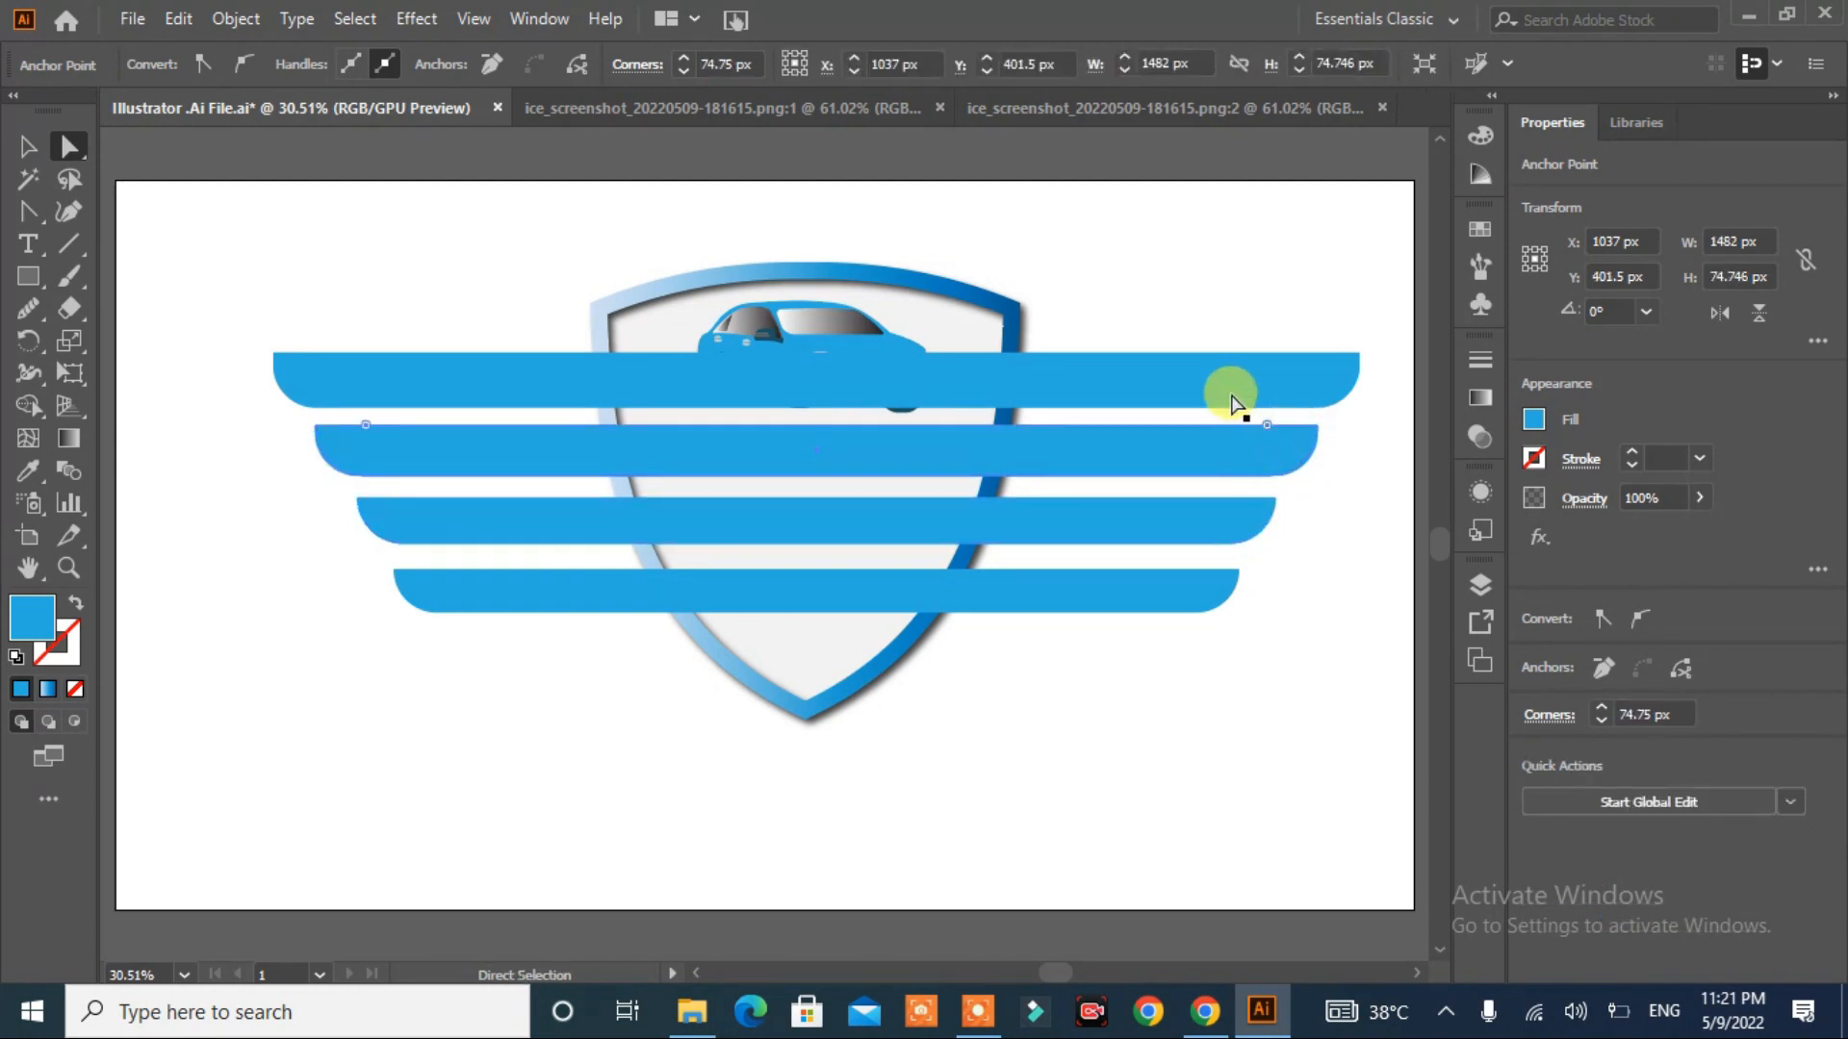
{"action": "left_click", "coordinate": [293, 398]}
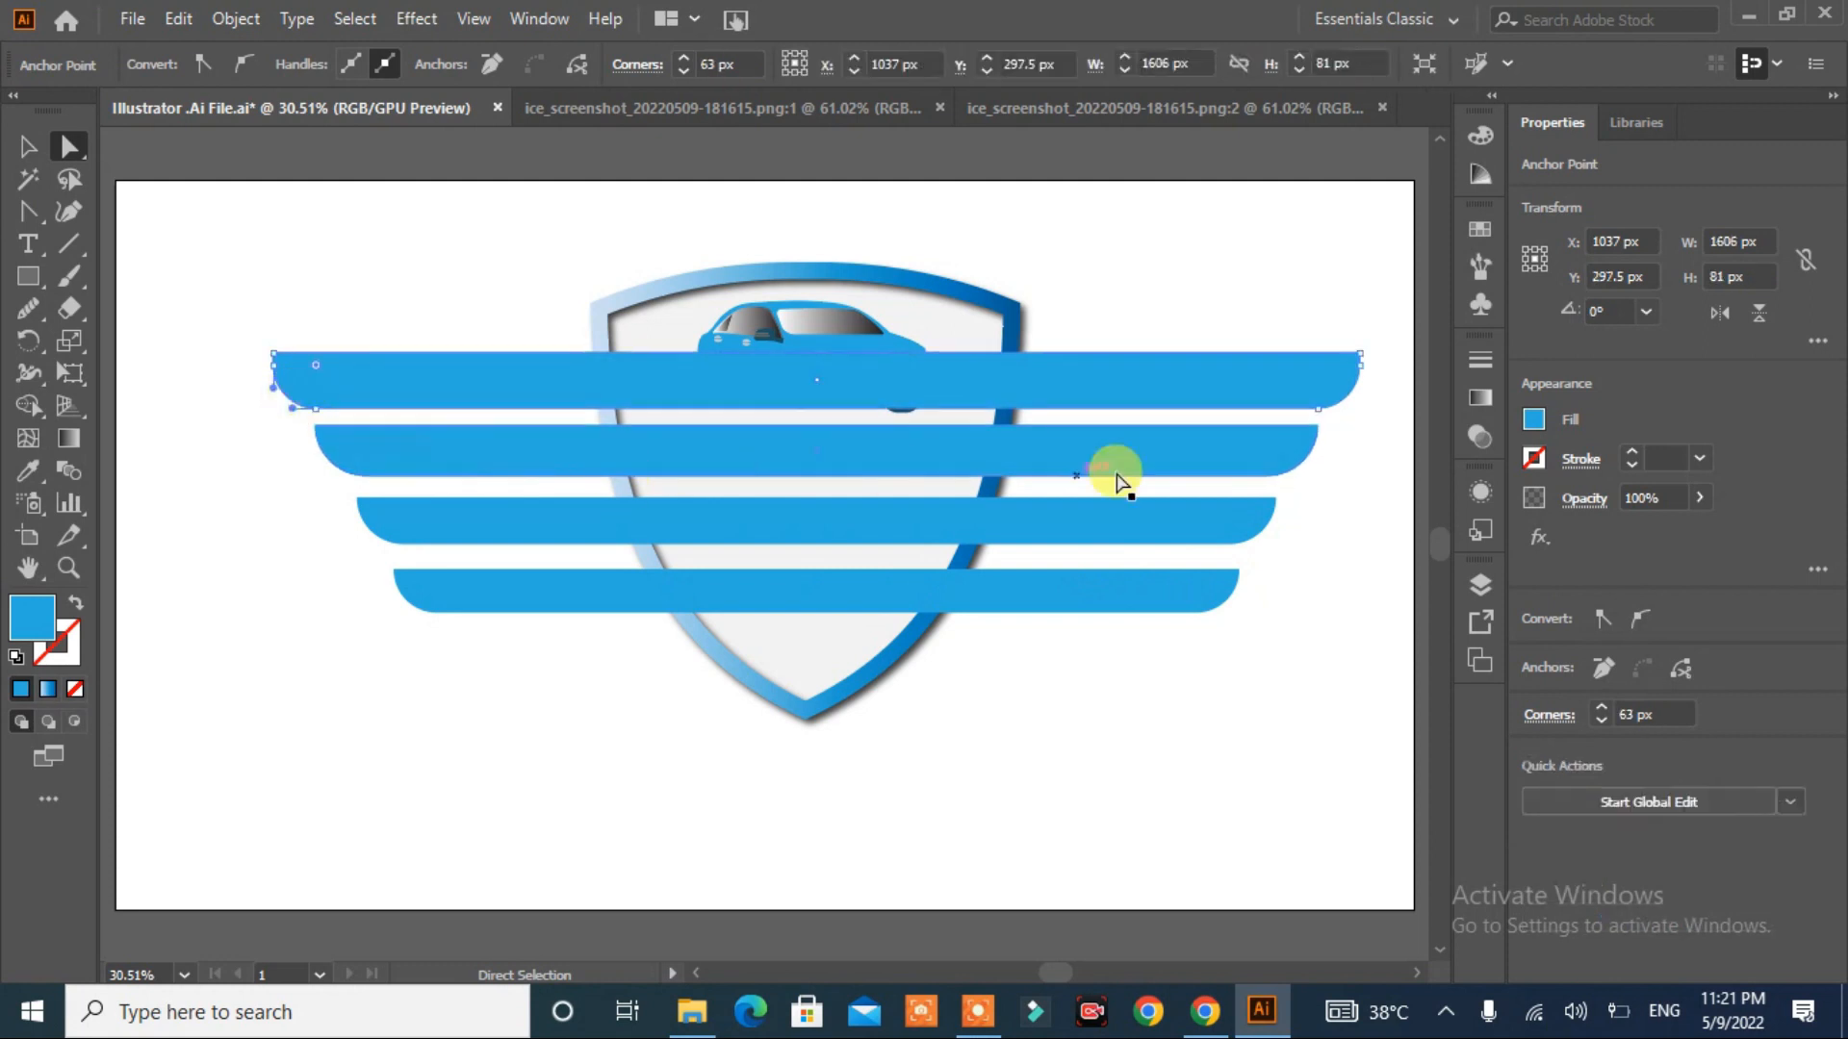
{"action": "left_click", "coordinate": [1347, 387], "text": "shift"}
{"action": "left_click_drag", "start_coordinate": [1303, 363], "coordinate": [1246, 310]}
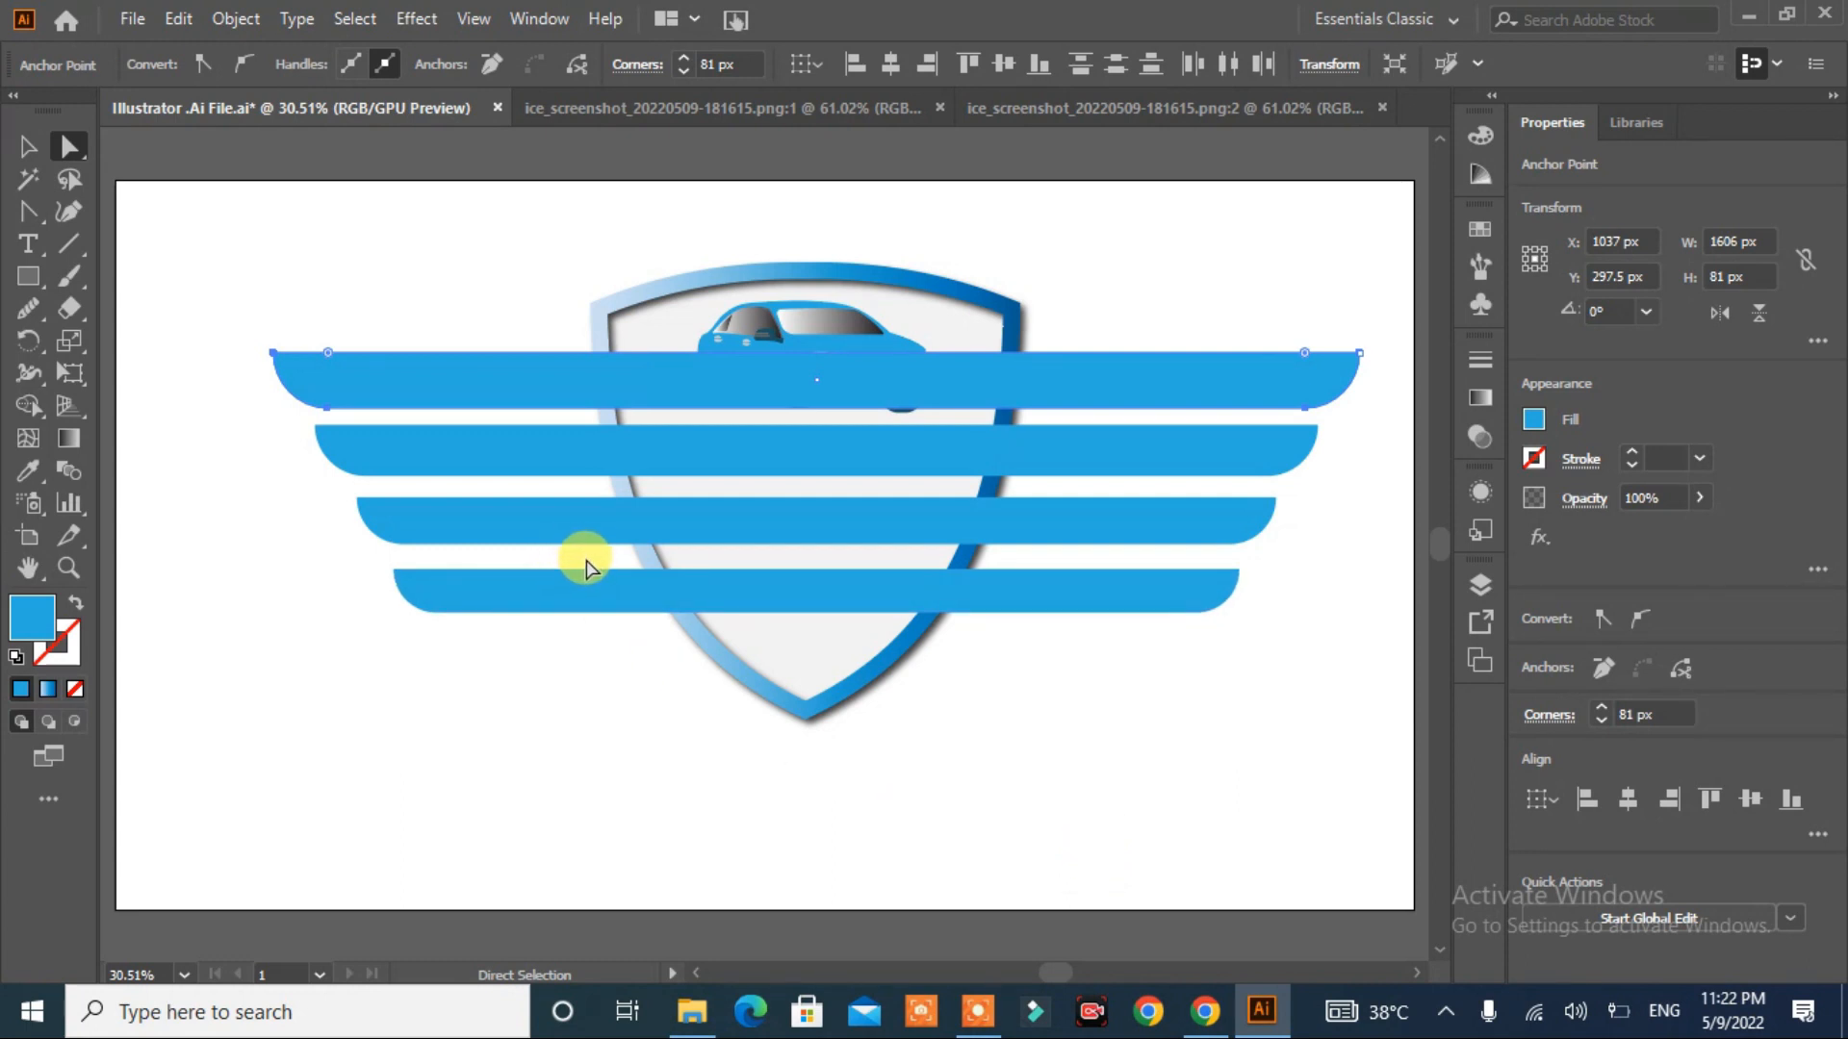
- Select all four bars and compress them vertically toward the top bar, keeping their widths, to make thinner wing stripes
{"action": "left_click", "coordinate": [27, 146]}
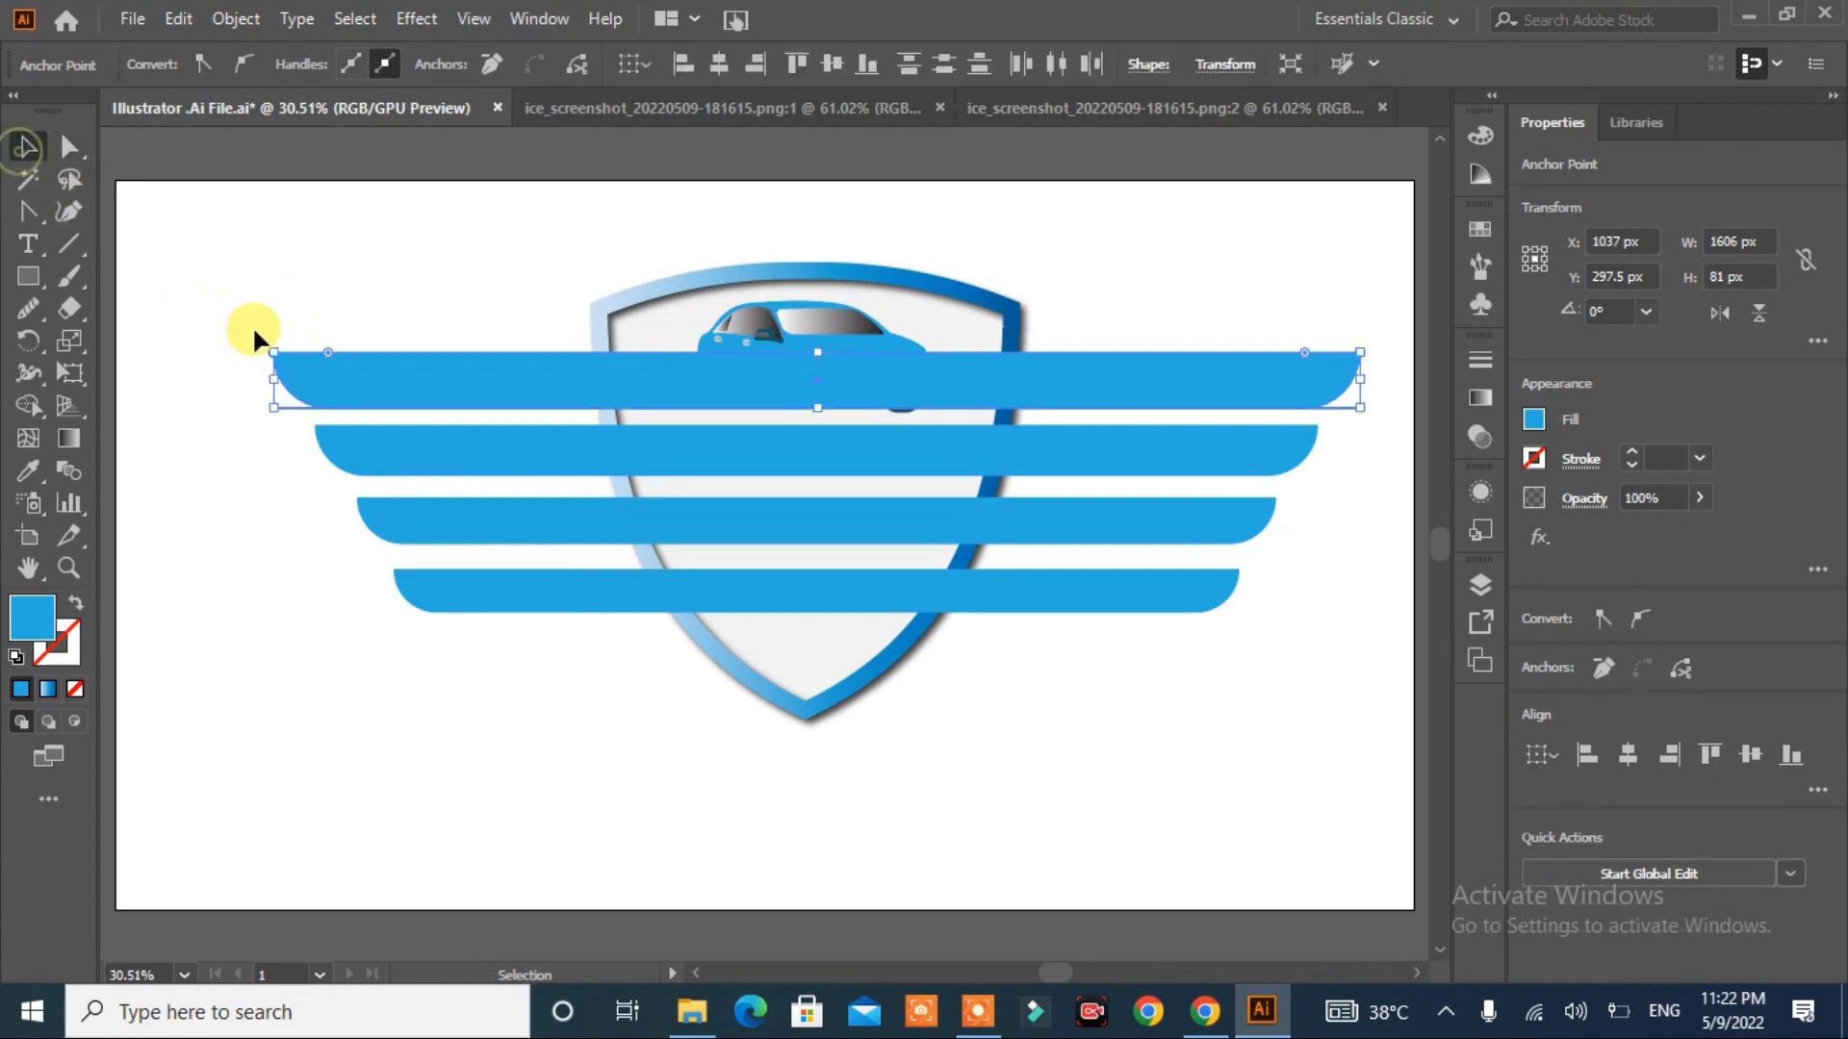
{"action": "left_click_drag", "start_coordinate": [470, 727], "coordinate": [472, 729]}
{"action": "left_click_drag", "start_coordinate": [813, 610], "coordinate": [814, 534]}
{"action": "left_click", "coordinate": [1002, 668]}
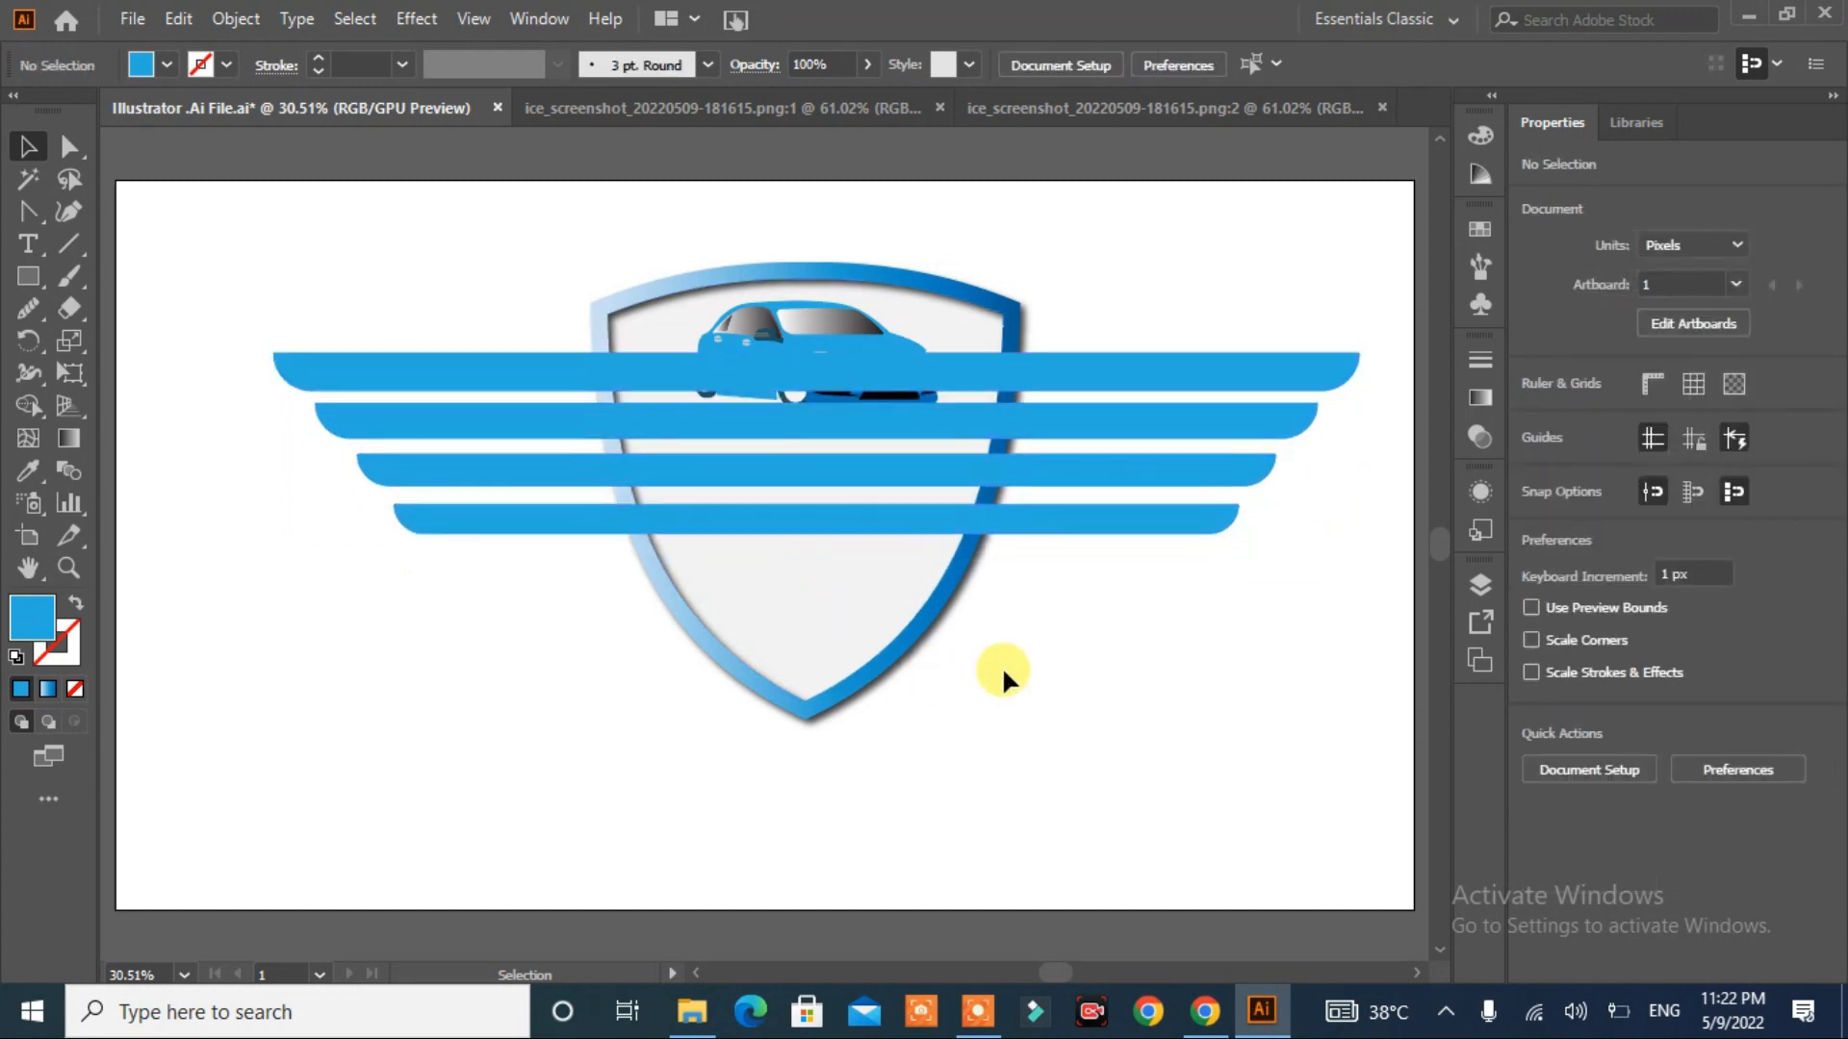
- Offset the shield border's path by 19 px with Miter joins and a miter limit of 4
{"action": "left_click", "coordinate": [900, 637]}
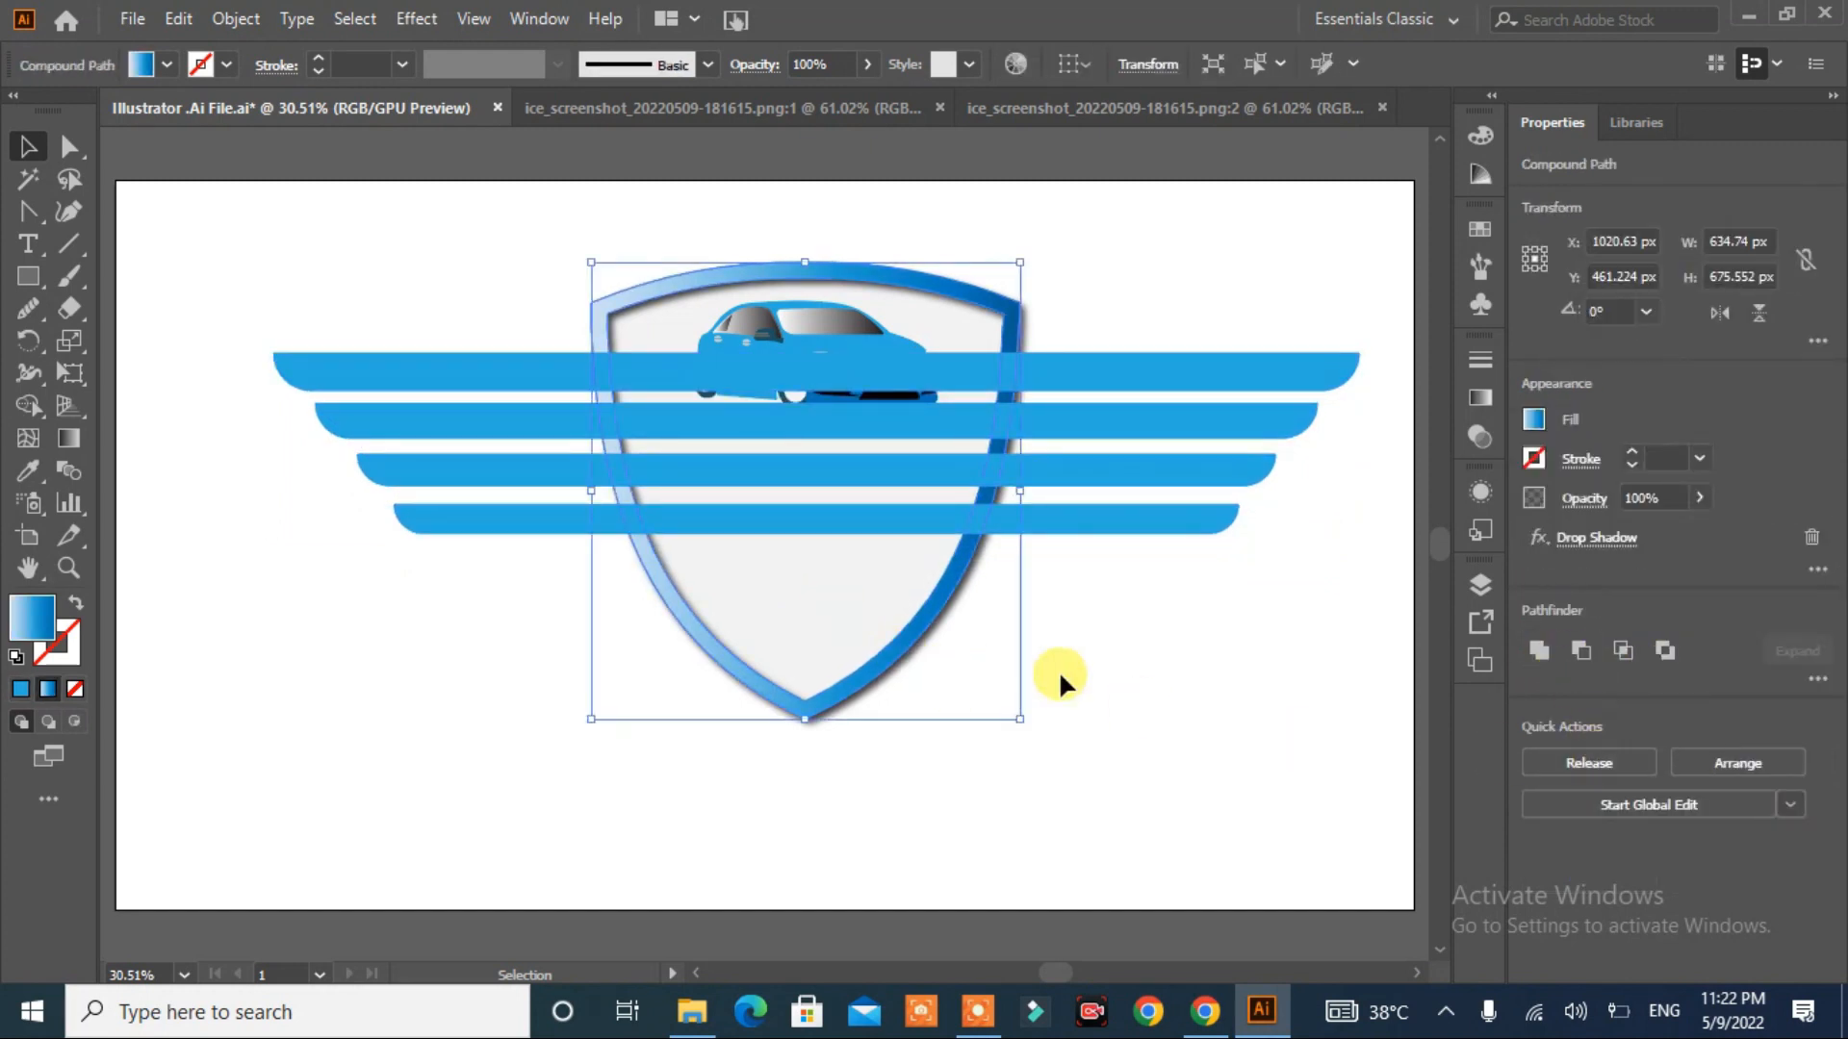
{"action": "left_click", "coordinate": [236, 19]}
{"action": "mouse_move", "coordinate": [478, 664]}
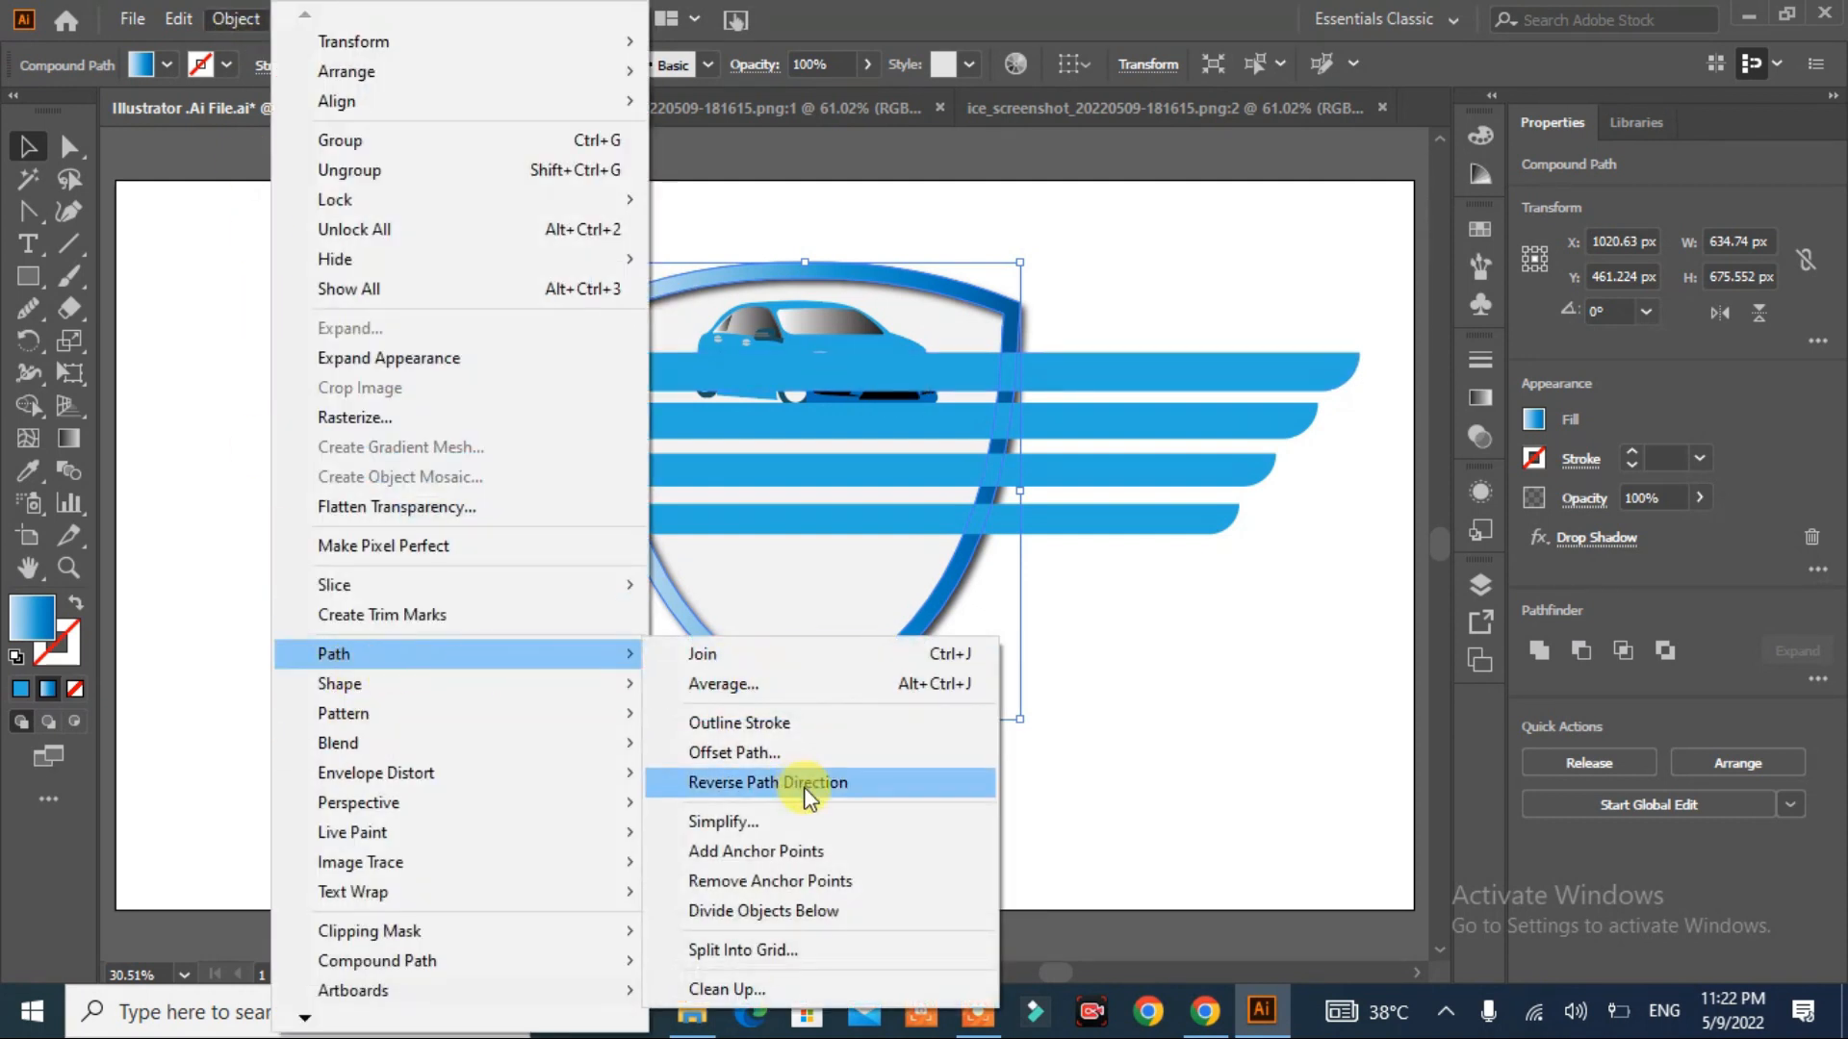
{"action": "left_click", "coordinate": [805, 753]}
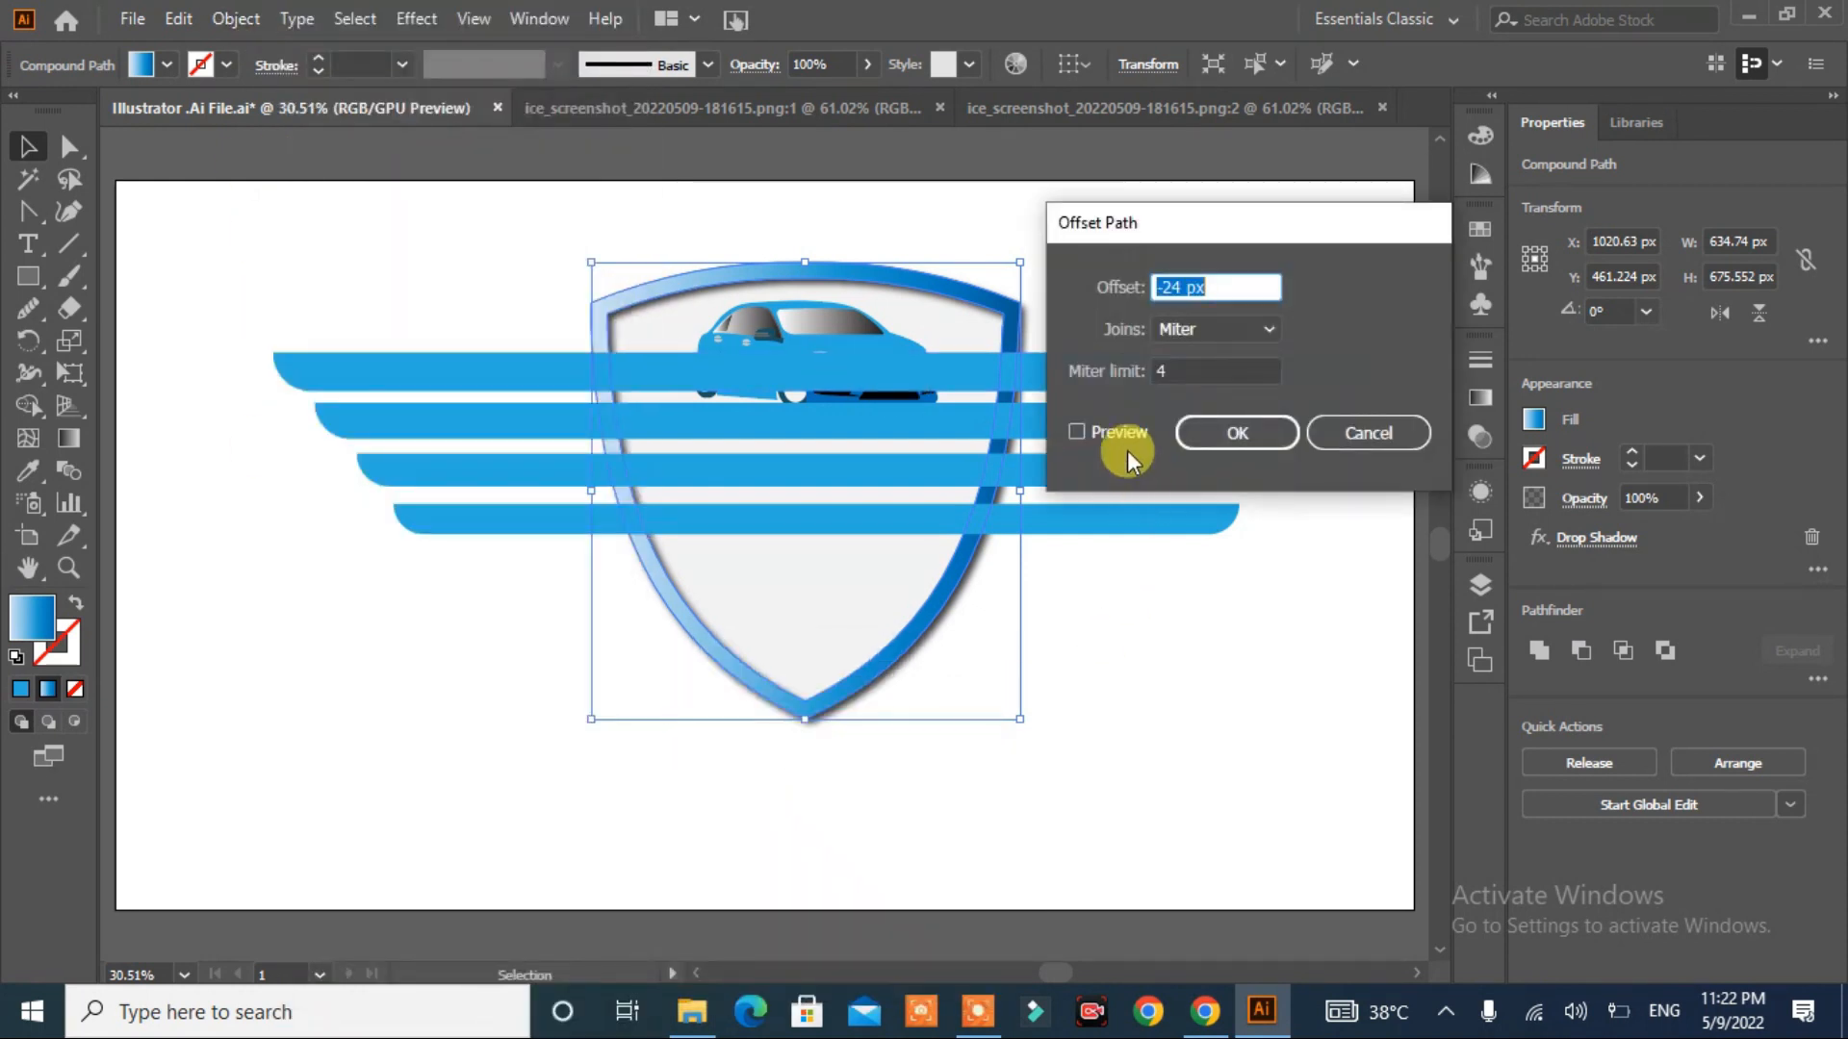
{"action": "left_click", "coordinate": [1126, 432]}
{"action": "scroll", "coordinate": [1228, 290], "scroll_direction": "up", "scroll_amount": 20}
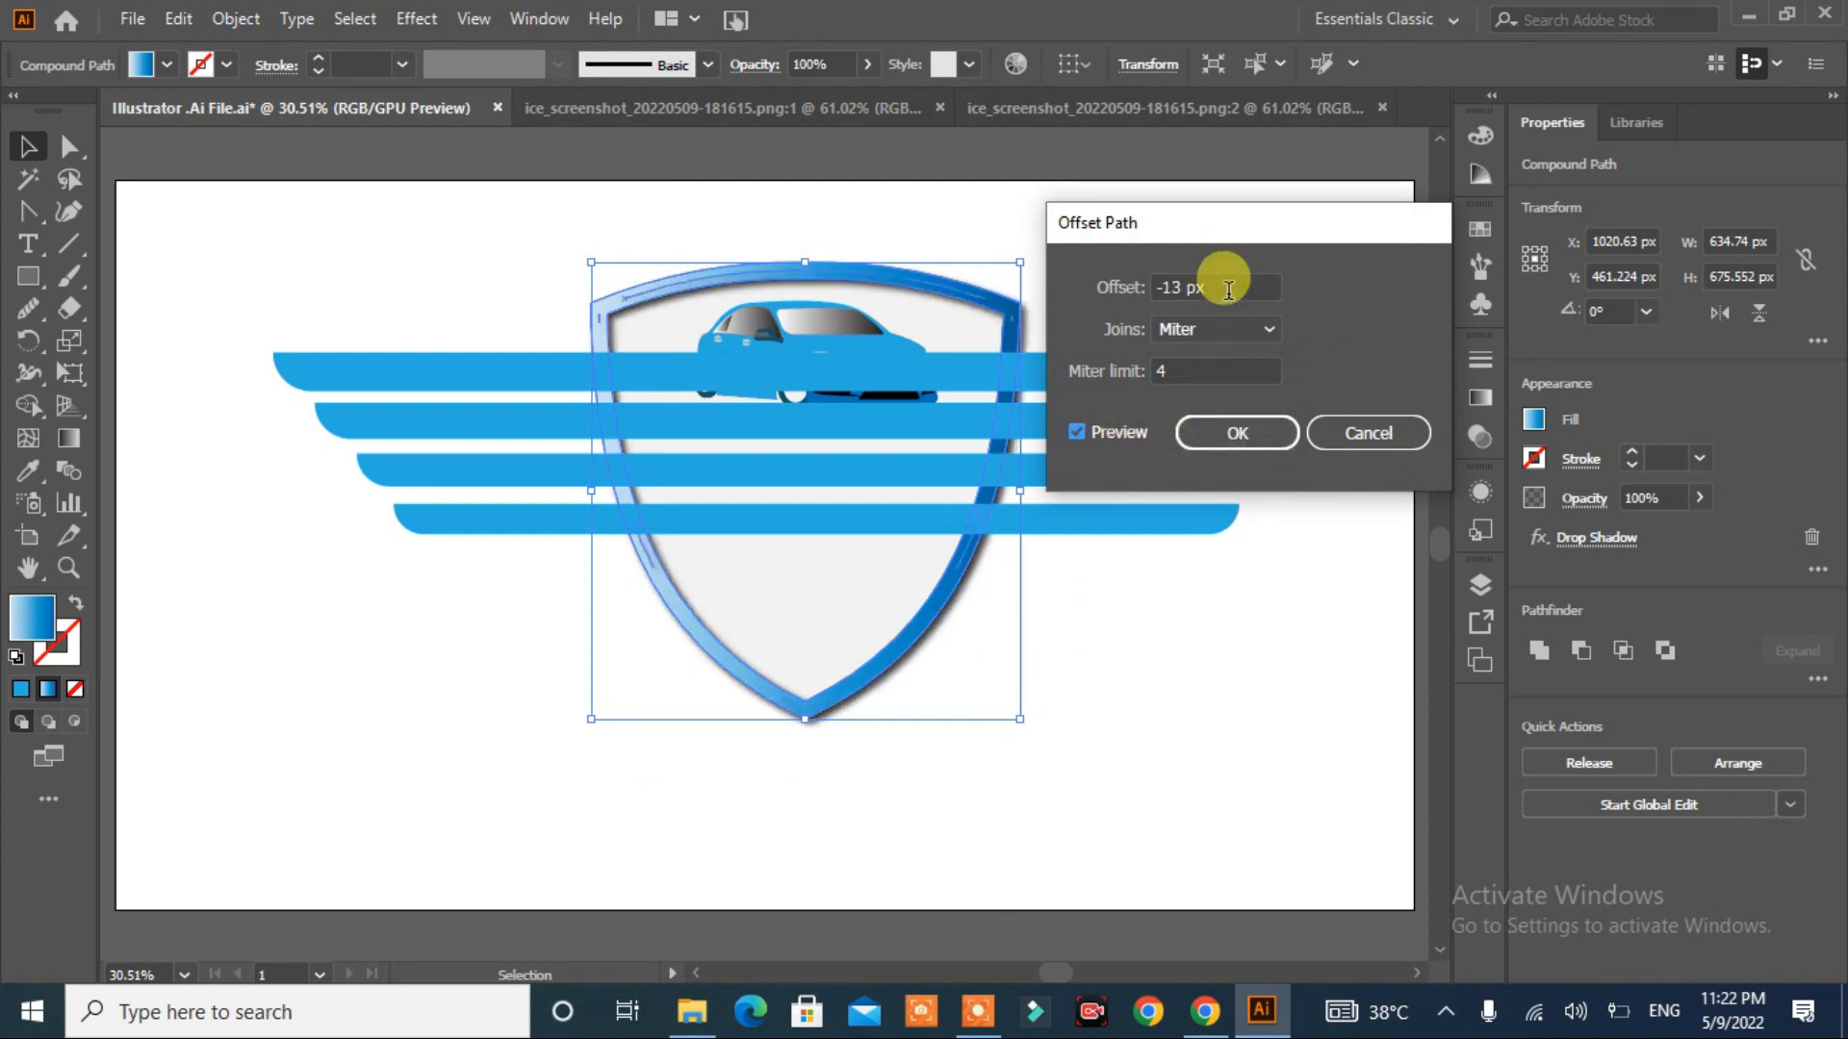
{"action": "scroll", "coordinate": [1228, 290], "scroll_direction": "down", "scroll_amount": 3}
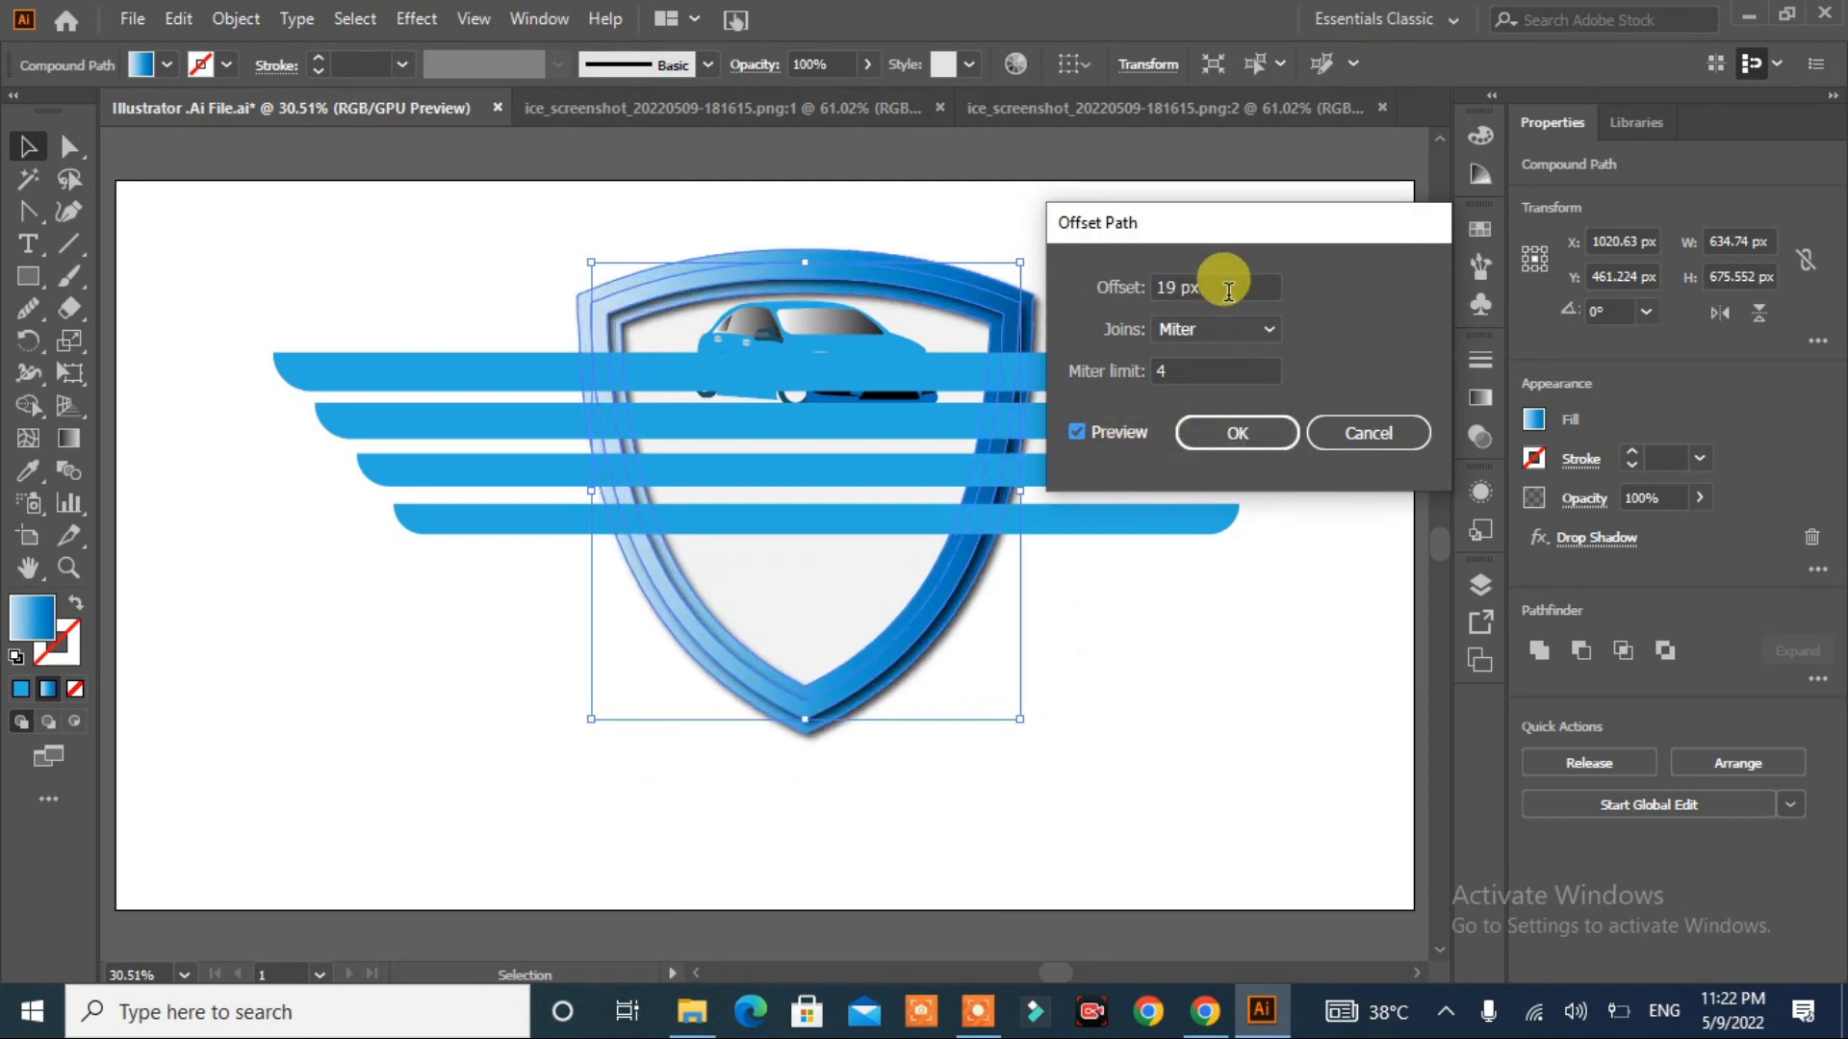
{"action": "left_click", "coordinate": [1220, 429]}
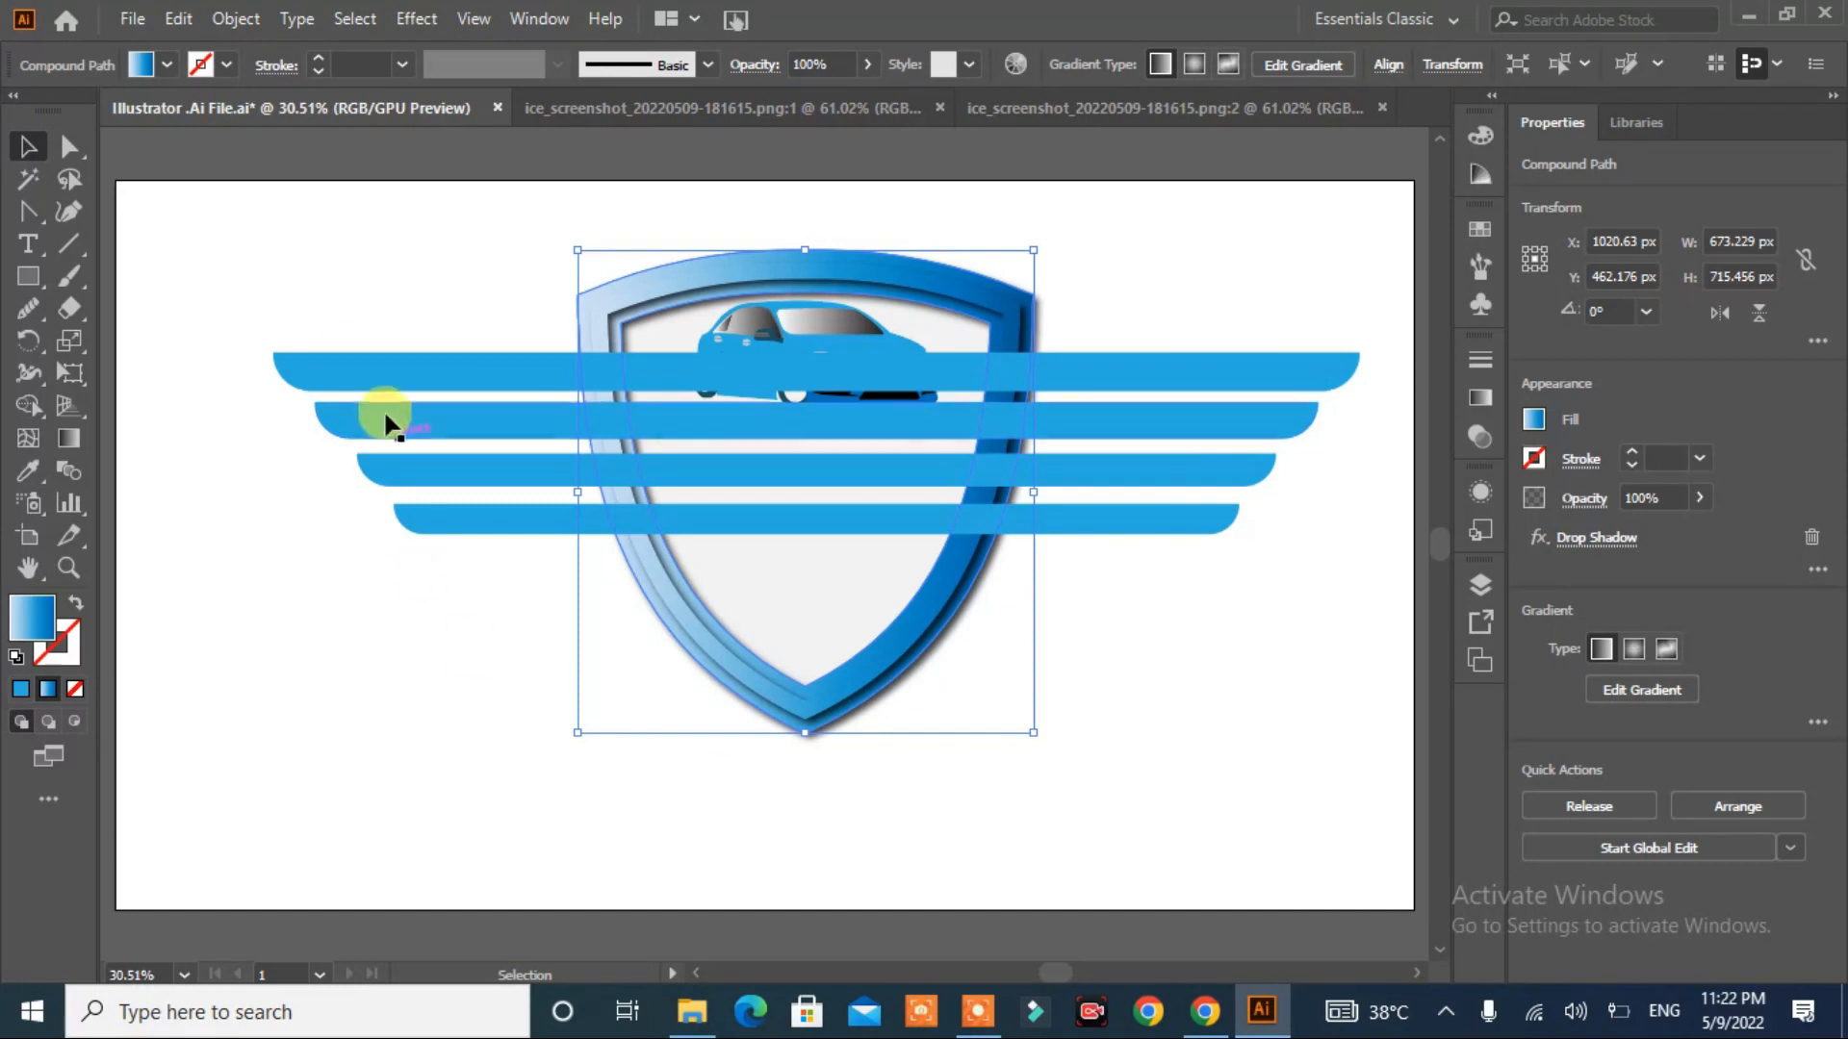
- Use Shape Builder to remove the offset shield shape and the stripe parts inside it, leaving separate wings on both sides
{"action": "left_click_drag", "start_coordinate": [272, 316], "coordinate": [449, 678]}
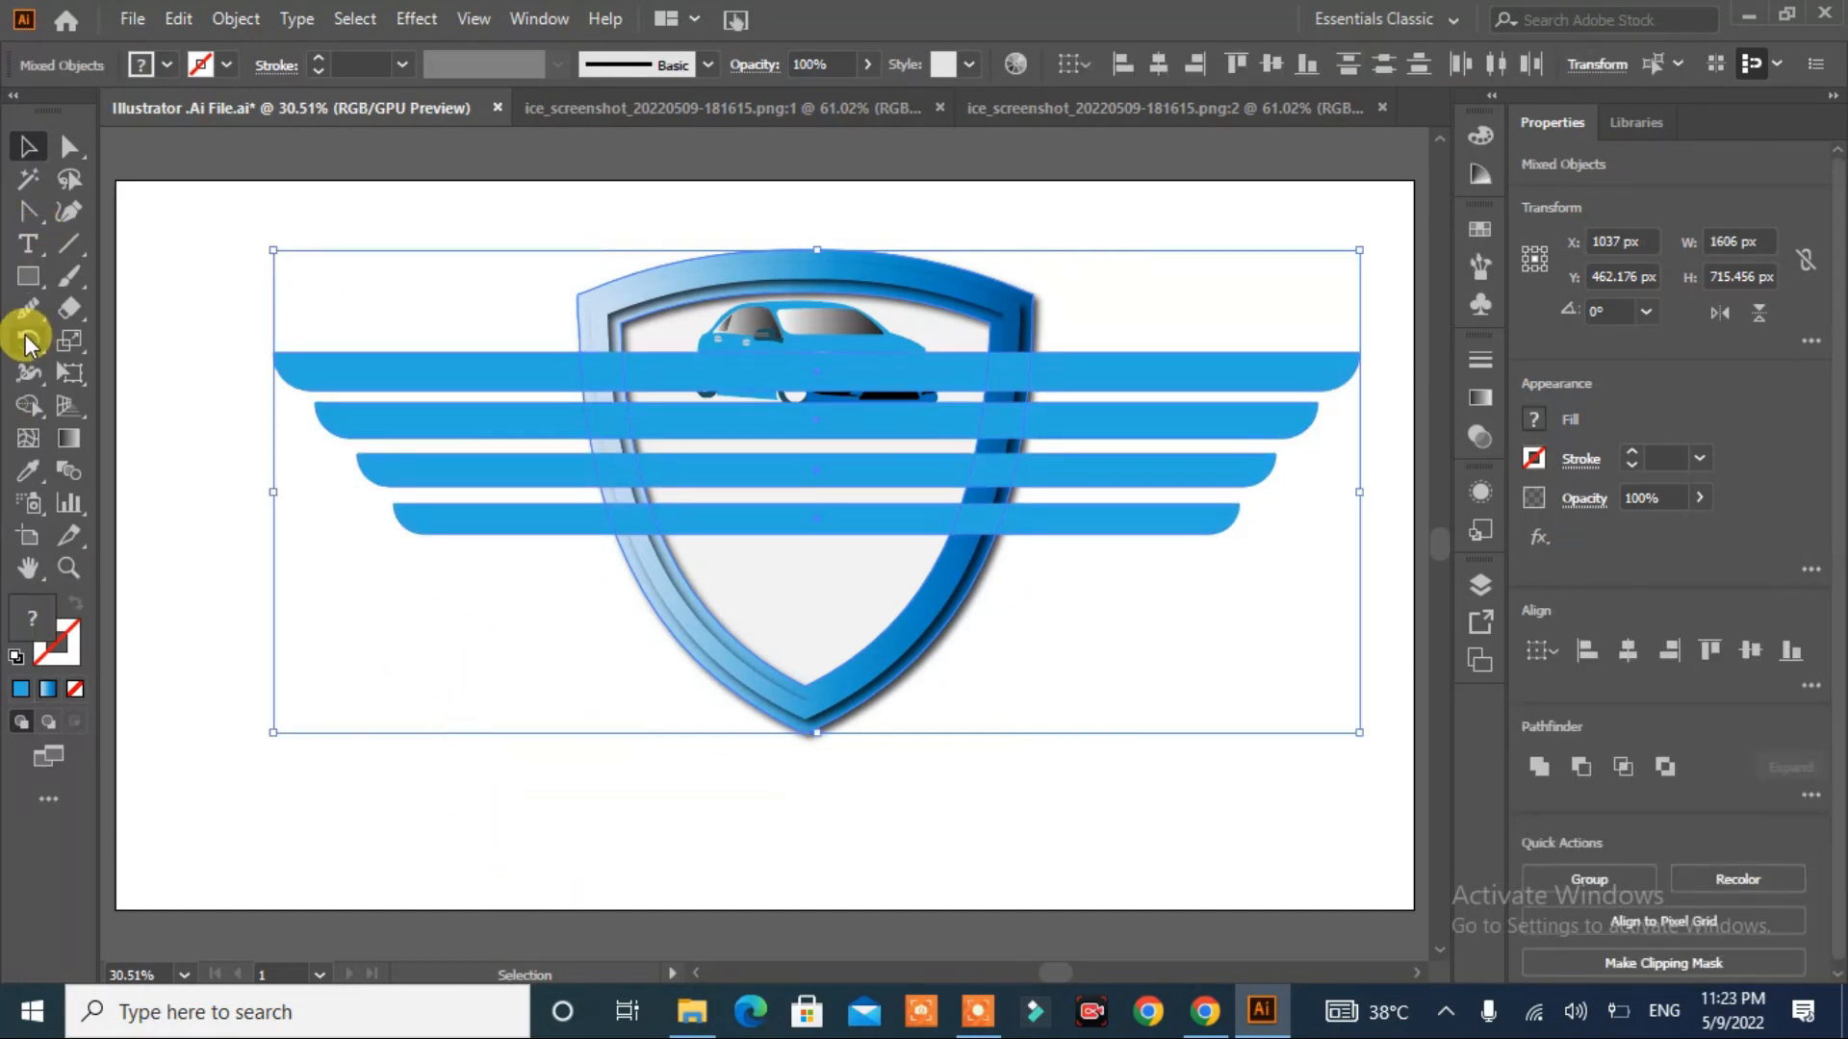
{"action": "left_click", "coordinate": [28, 405]}
{"action": "left_click_drag", "start_coordinate": [746, 390], "coordinate": [748, 277]}
{"action": "mouse_move", "coordinate": [608, 476]}
{"action": "left_mouse_down"}
{"action": "mouse_move", "coordinate": [659, 587]}
{"action": "mouse_move", "coordinate": [779, 661]}
{"action": "mouse_move", "coordinate": [900, 619]}
{"action": "mouse_move", "coordinate": [991, 469]}
{"action": "left_mouse_up"}
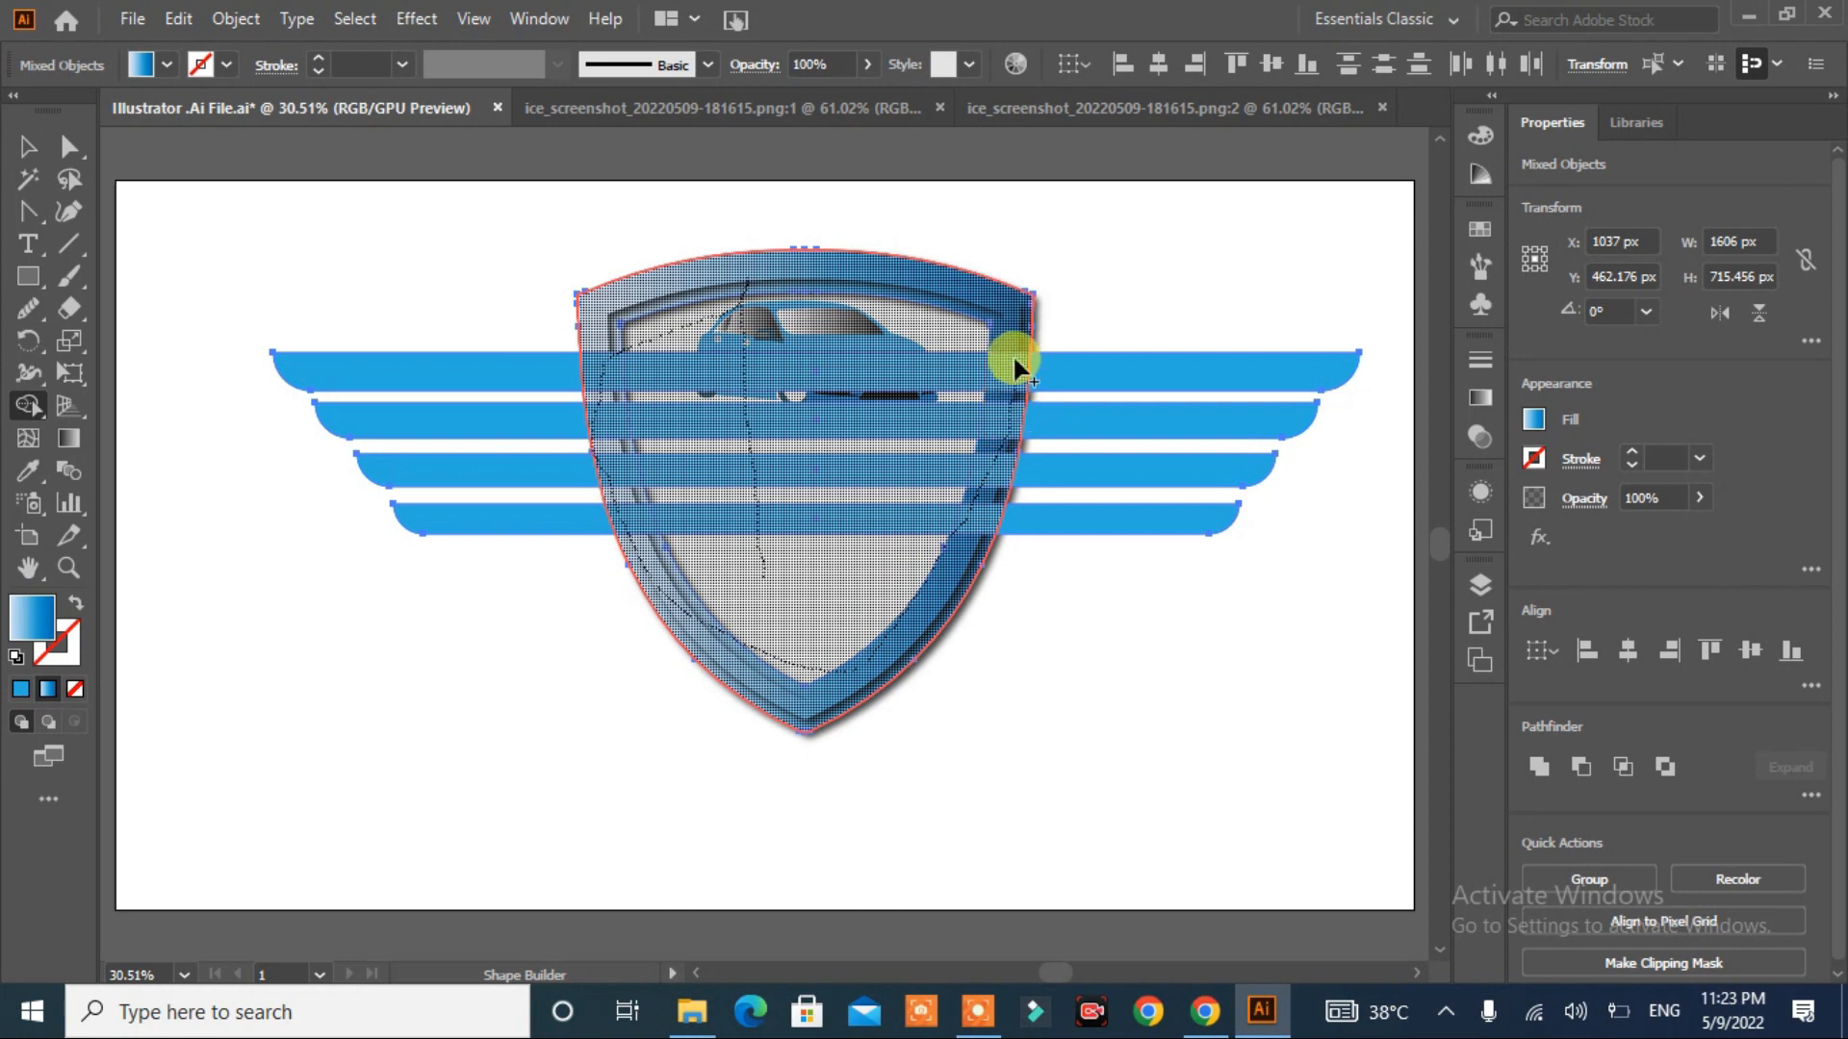
{"action": "left_click_drag", "start_coordinate": [1052, 227], "coordinate": [1052, 228]}
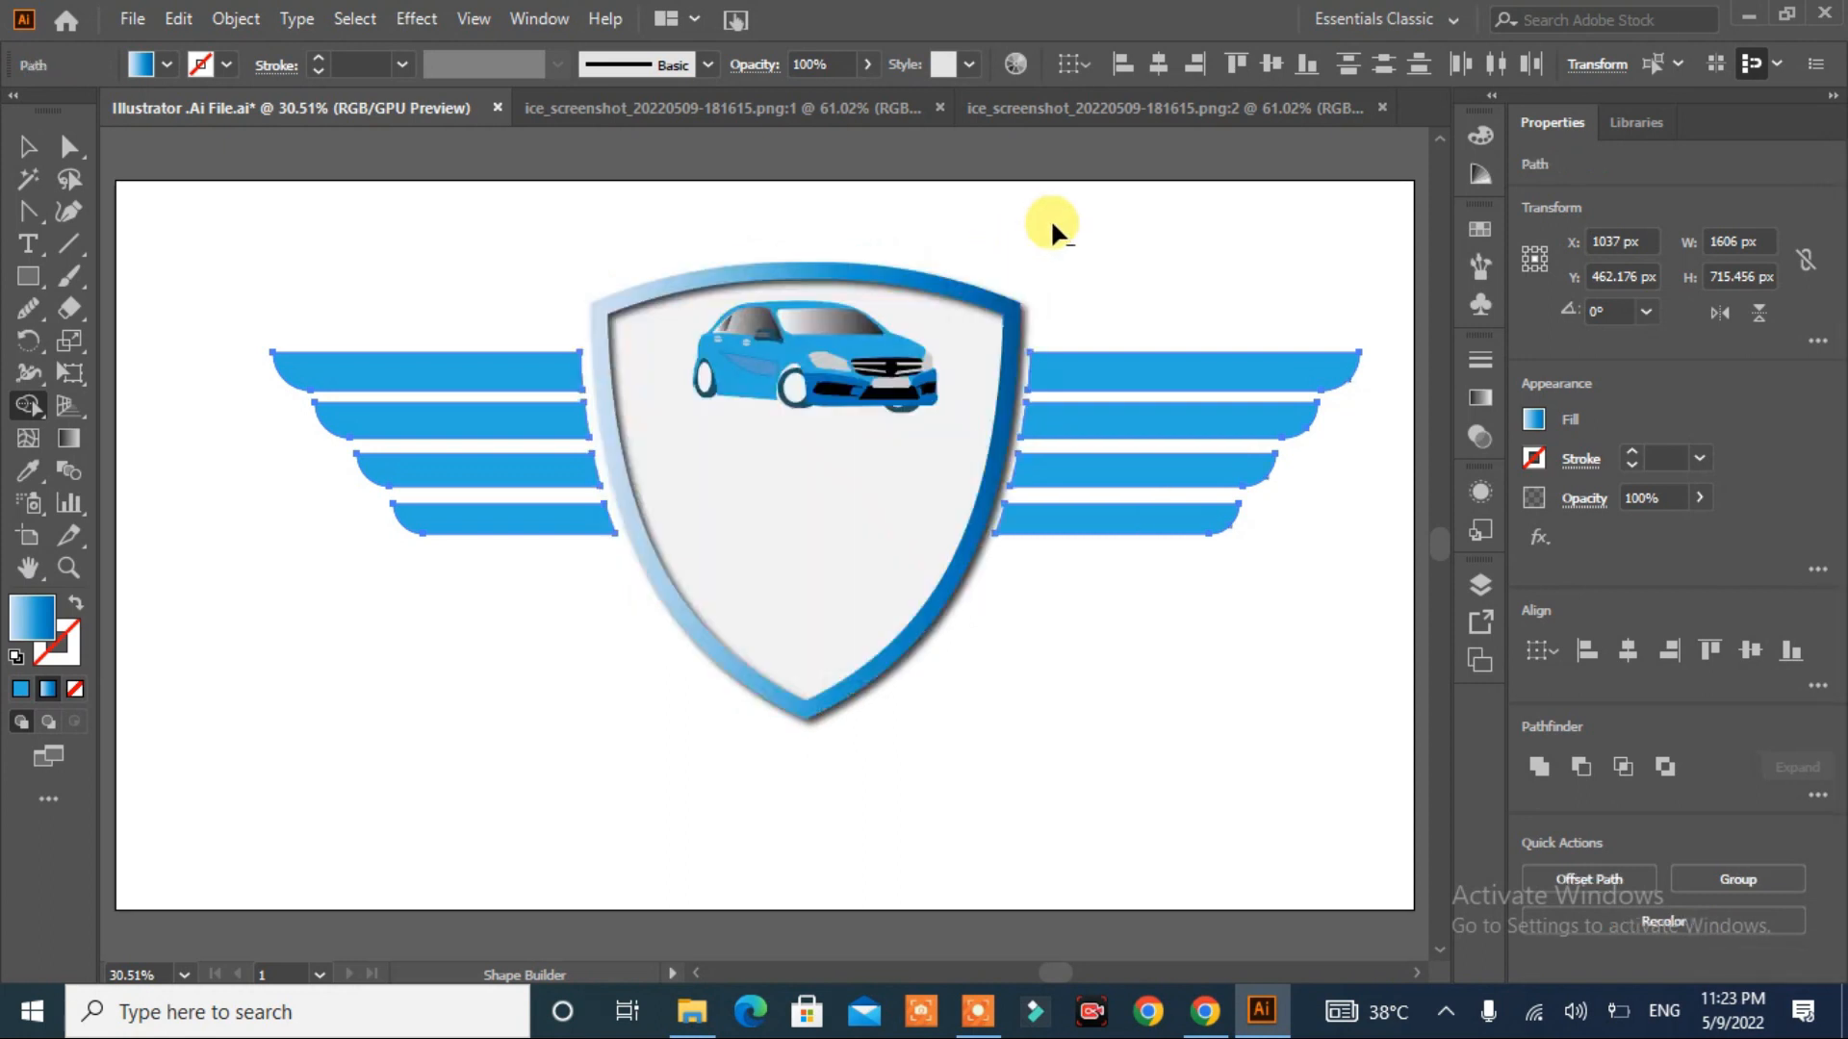
{"action": "left_click", "coordinate": [23, 146]}
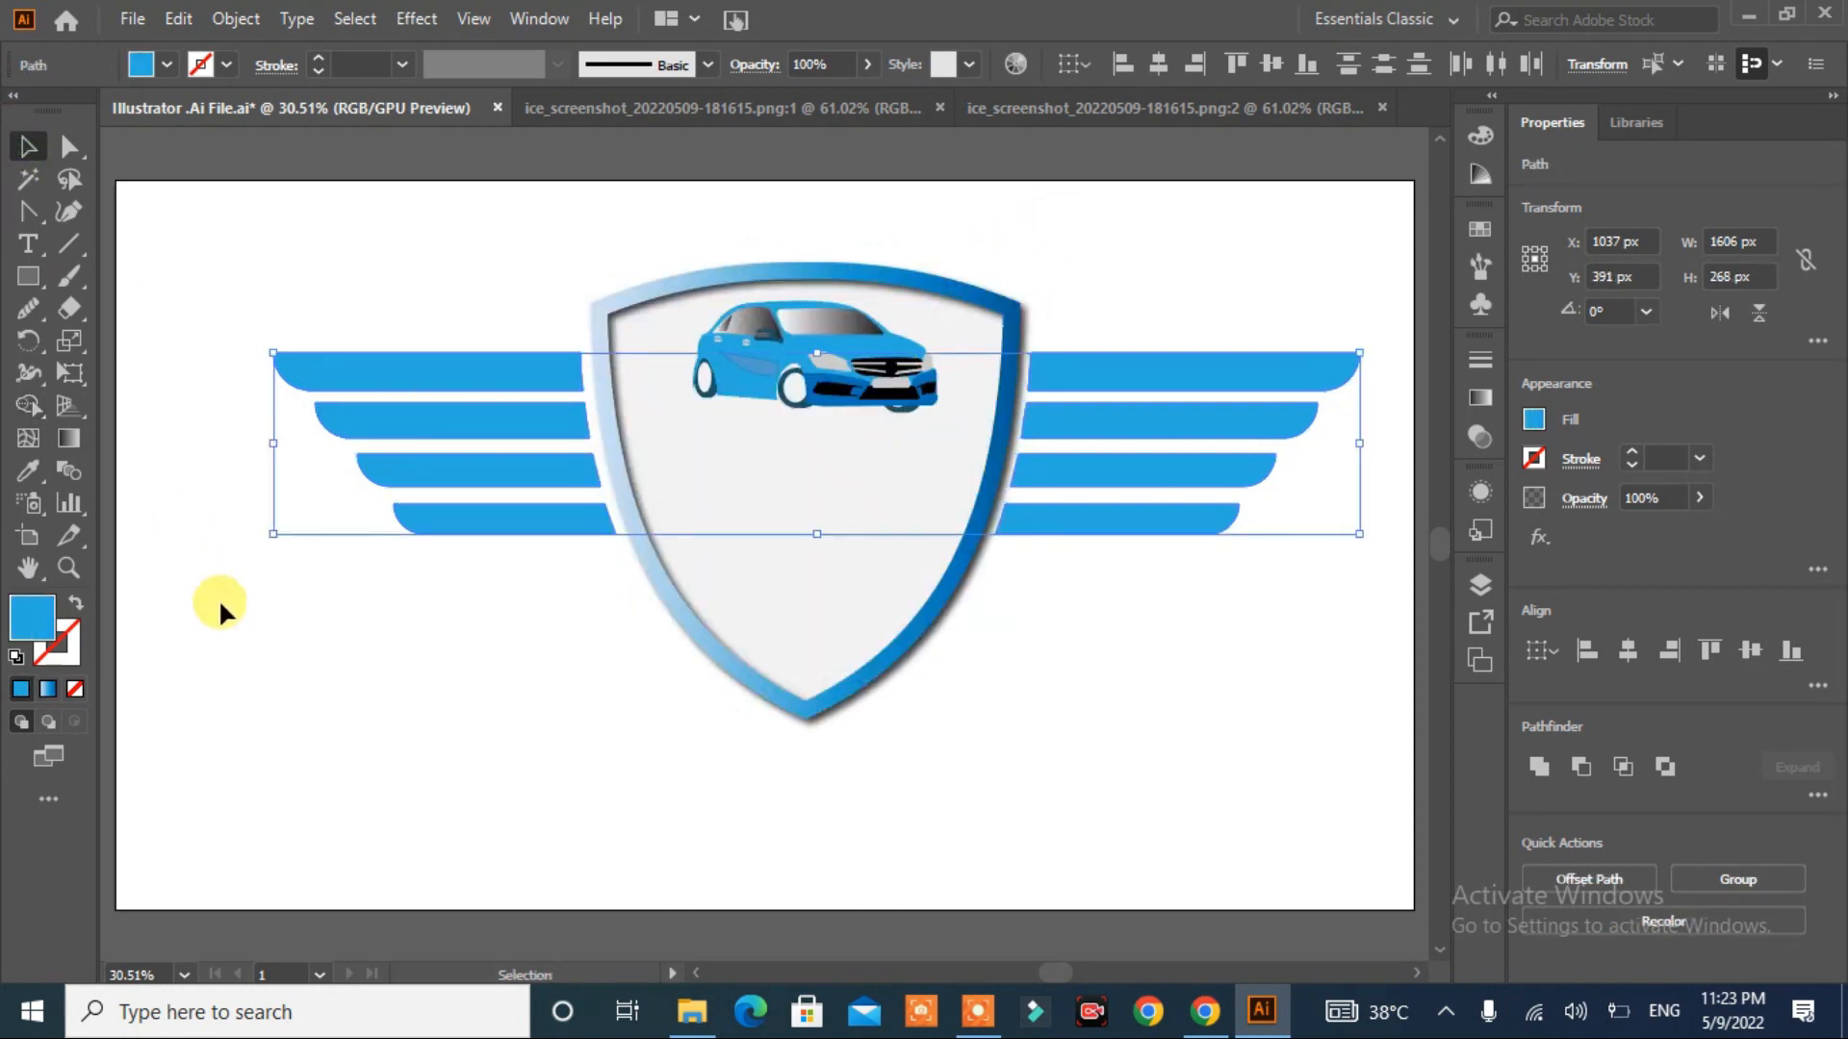
{"action": "left_click", "coordinate": [218, 599]}
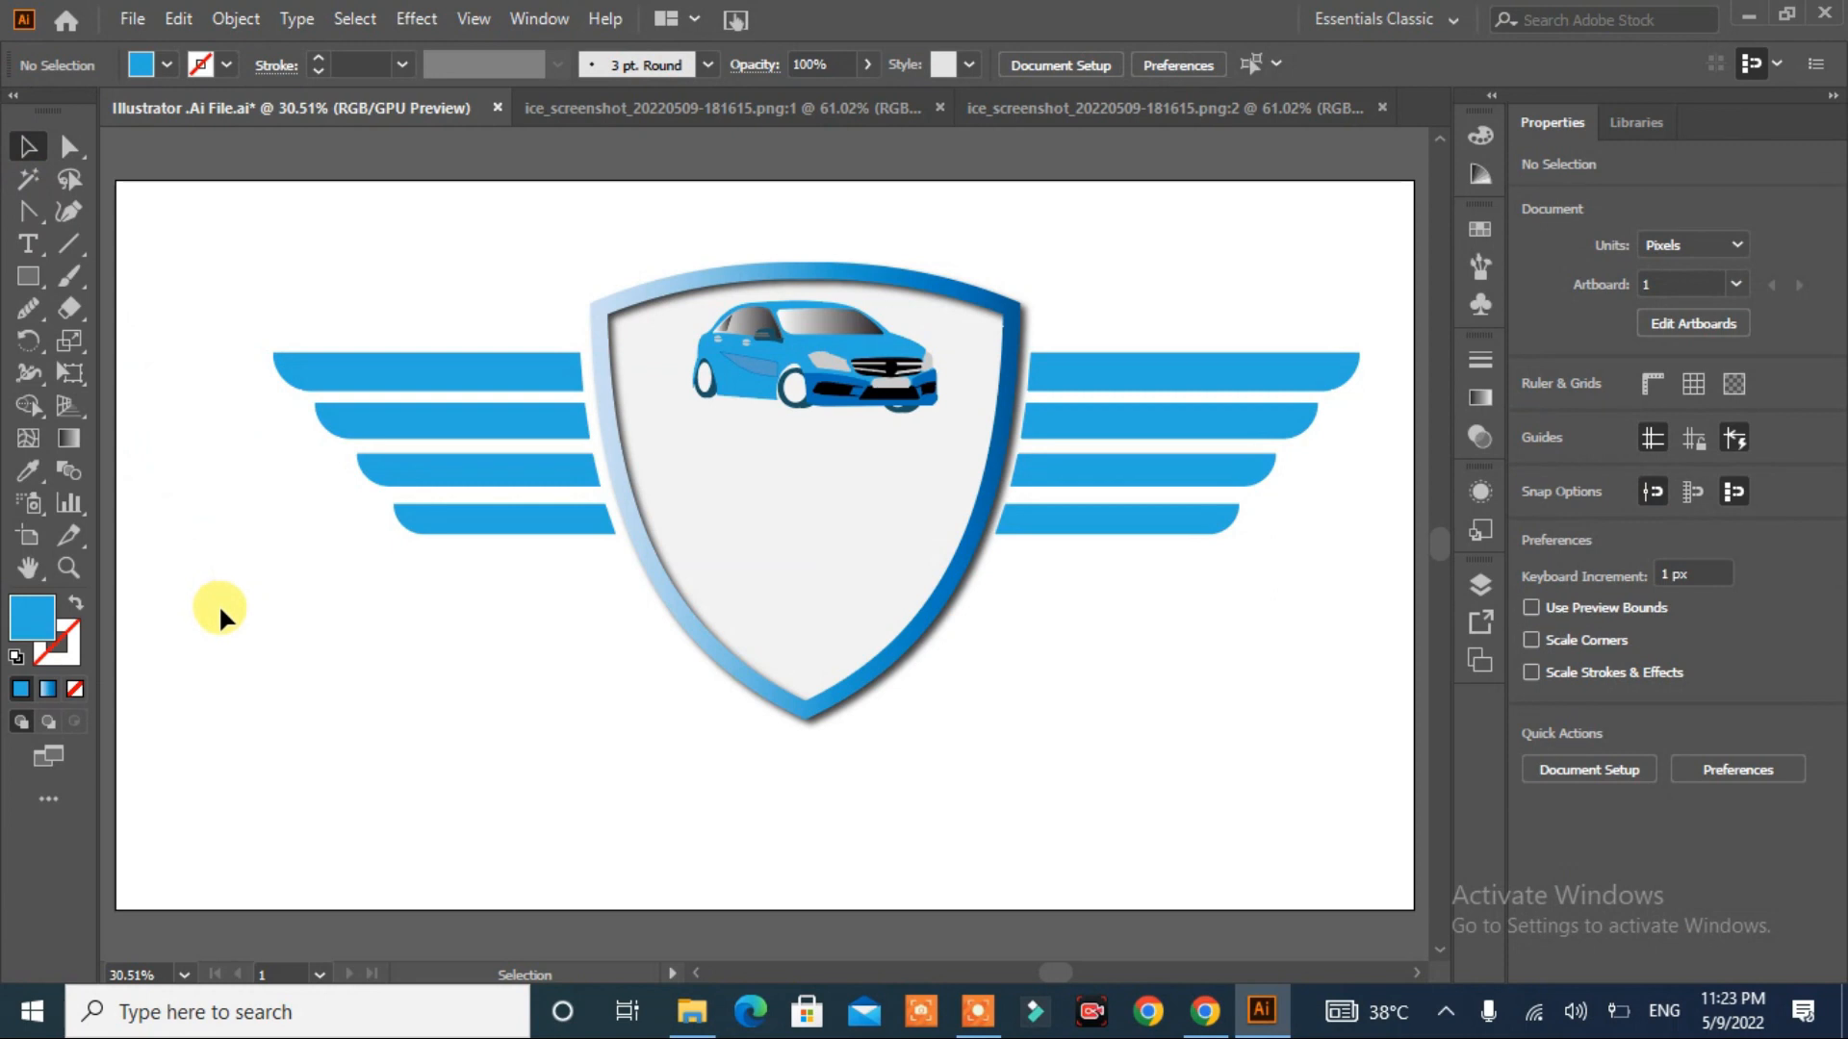
- Enlarge the car illustration to about 532 by 242 px and centre it in the upper part of the shield
{"action": "left_click", "coordinate": [828, 358]}
{"action": "left_click_drag", "start_coordinate": [941, 420], "coordinate": [980, 432]}
{"action": "left_click_drag", "start_coordinate": [854, 364], "coordinate": [855, 400]}
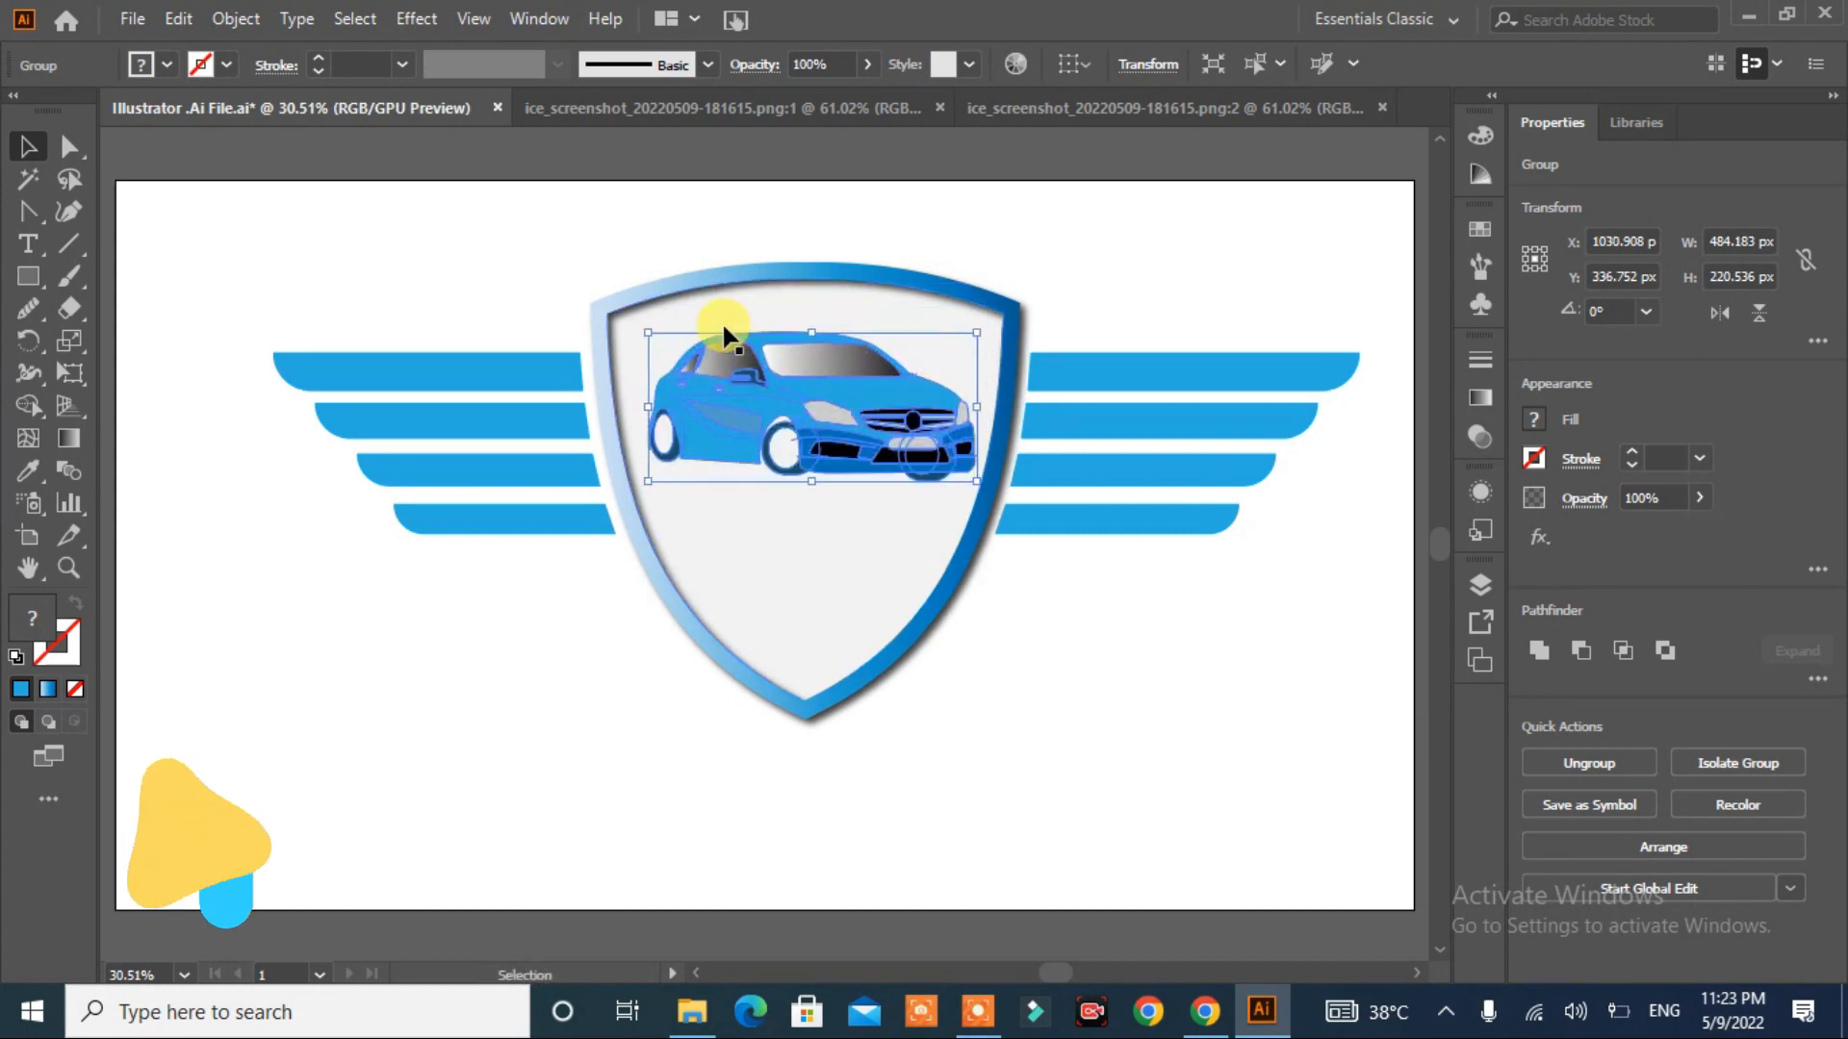
{"action": "mouse_move", "coordinate": [977, 481]}
{"action": "left_mouse_down"}
{"action": "mouse_move", "coordinate": [999, 503]}
{"action": "mouse_move", "coordinate": [978, 487]}
{"action": "left_mouse_up"}
{"action": "left_click_drag", "start_coordinate": [855, 412], "coordinate": [849, 391]}
{"action": "left_click", "coordinate": [915, 731]}
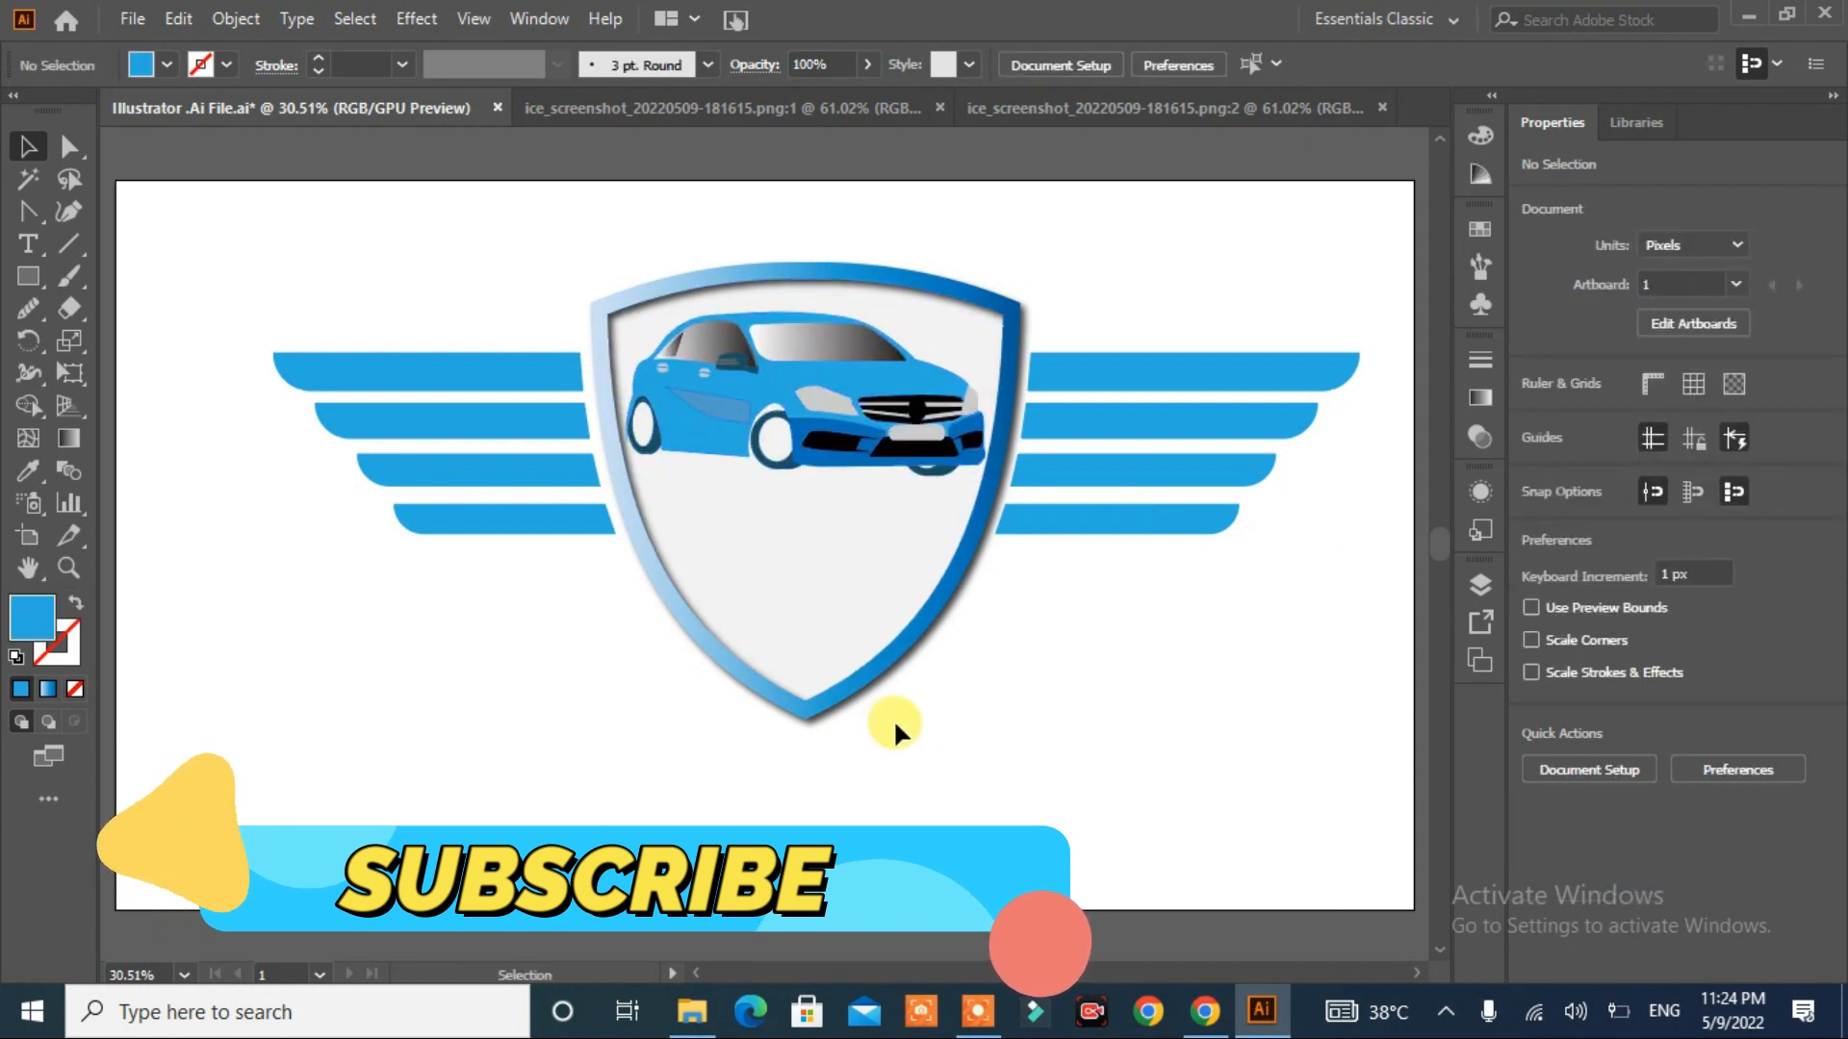
{"action": "left_click", "coordinate": [823, 379]}
{"action": "left_click_drag", "start_coordinate": [974, 481], "coordinate": [973, 483]}
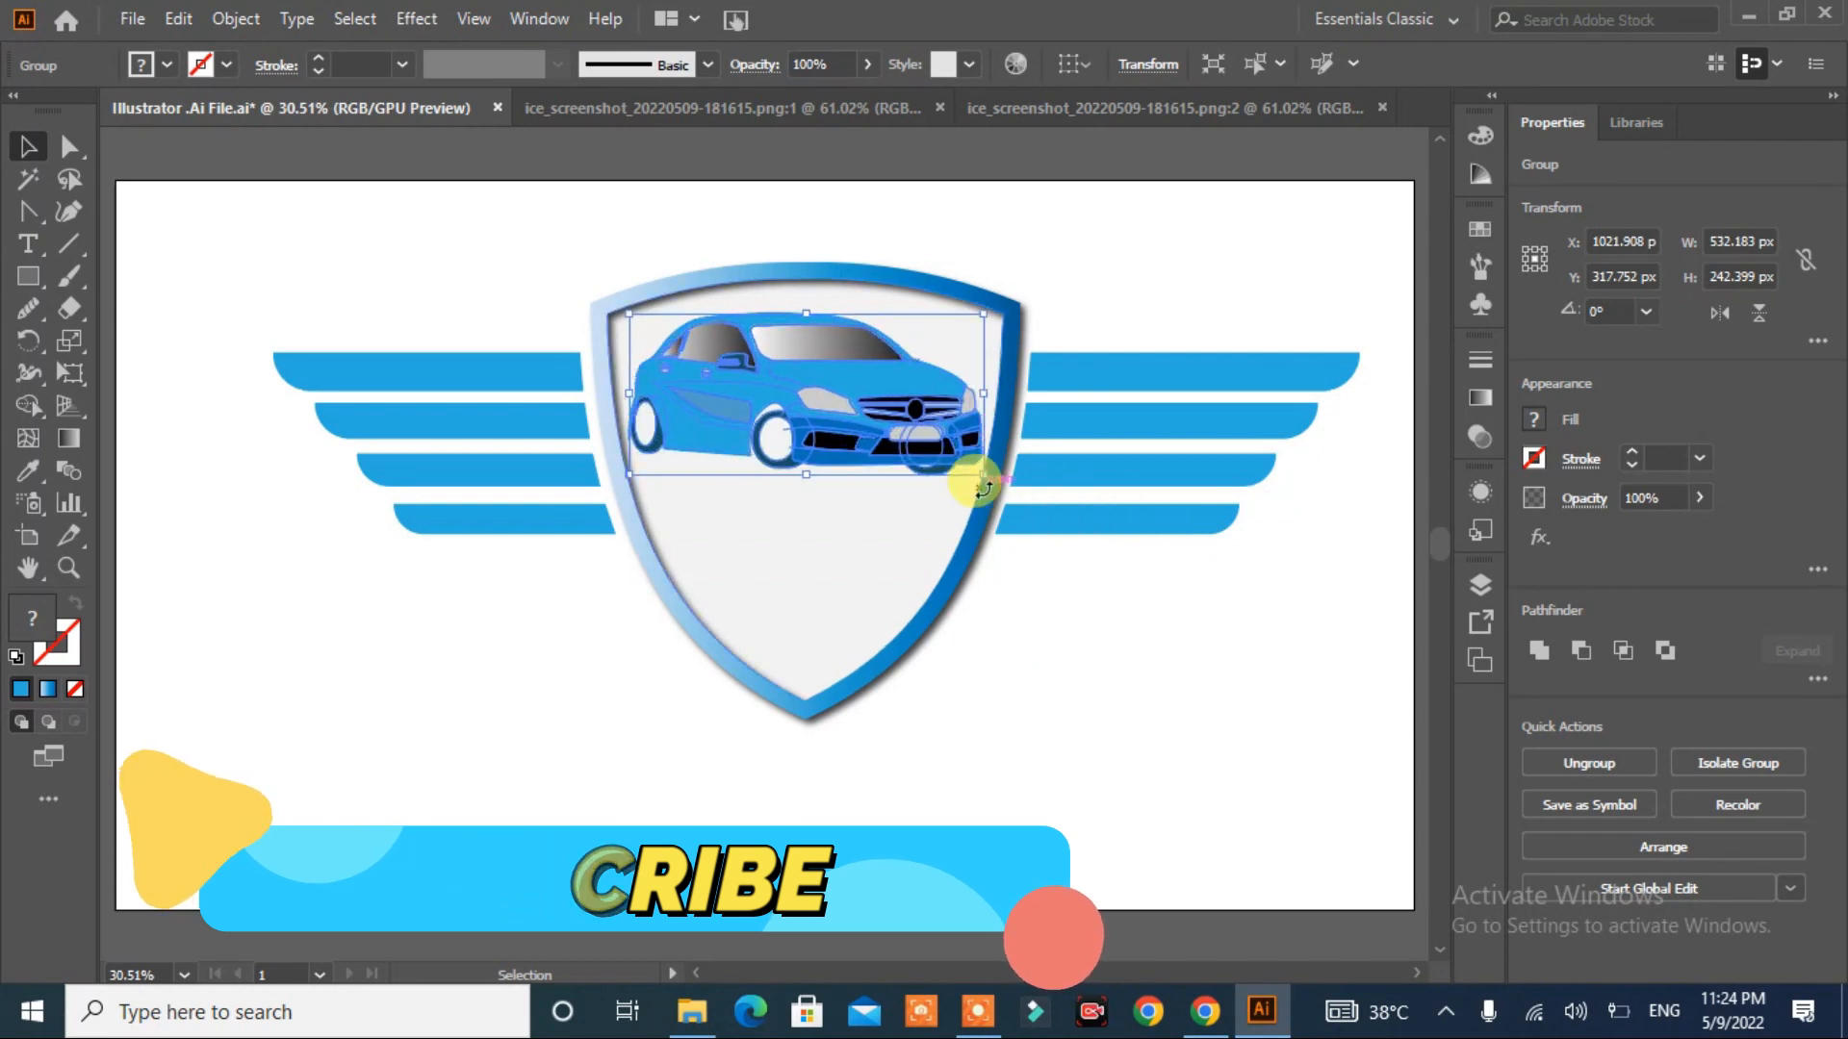
{"action": "left_click", "coordinate": [1033, 635]}
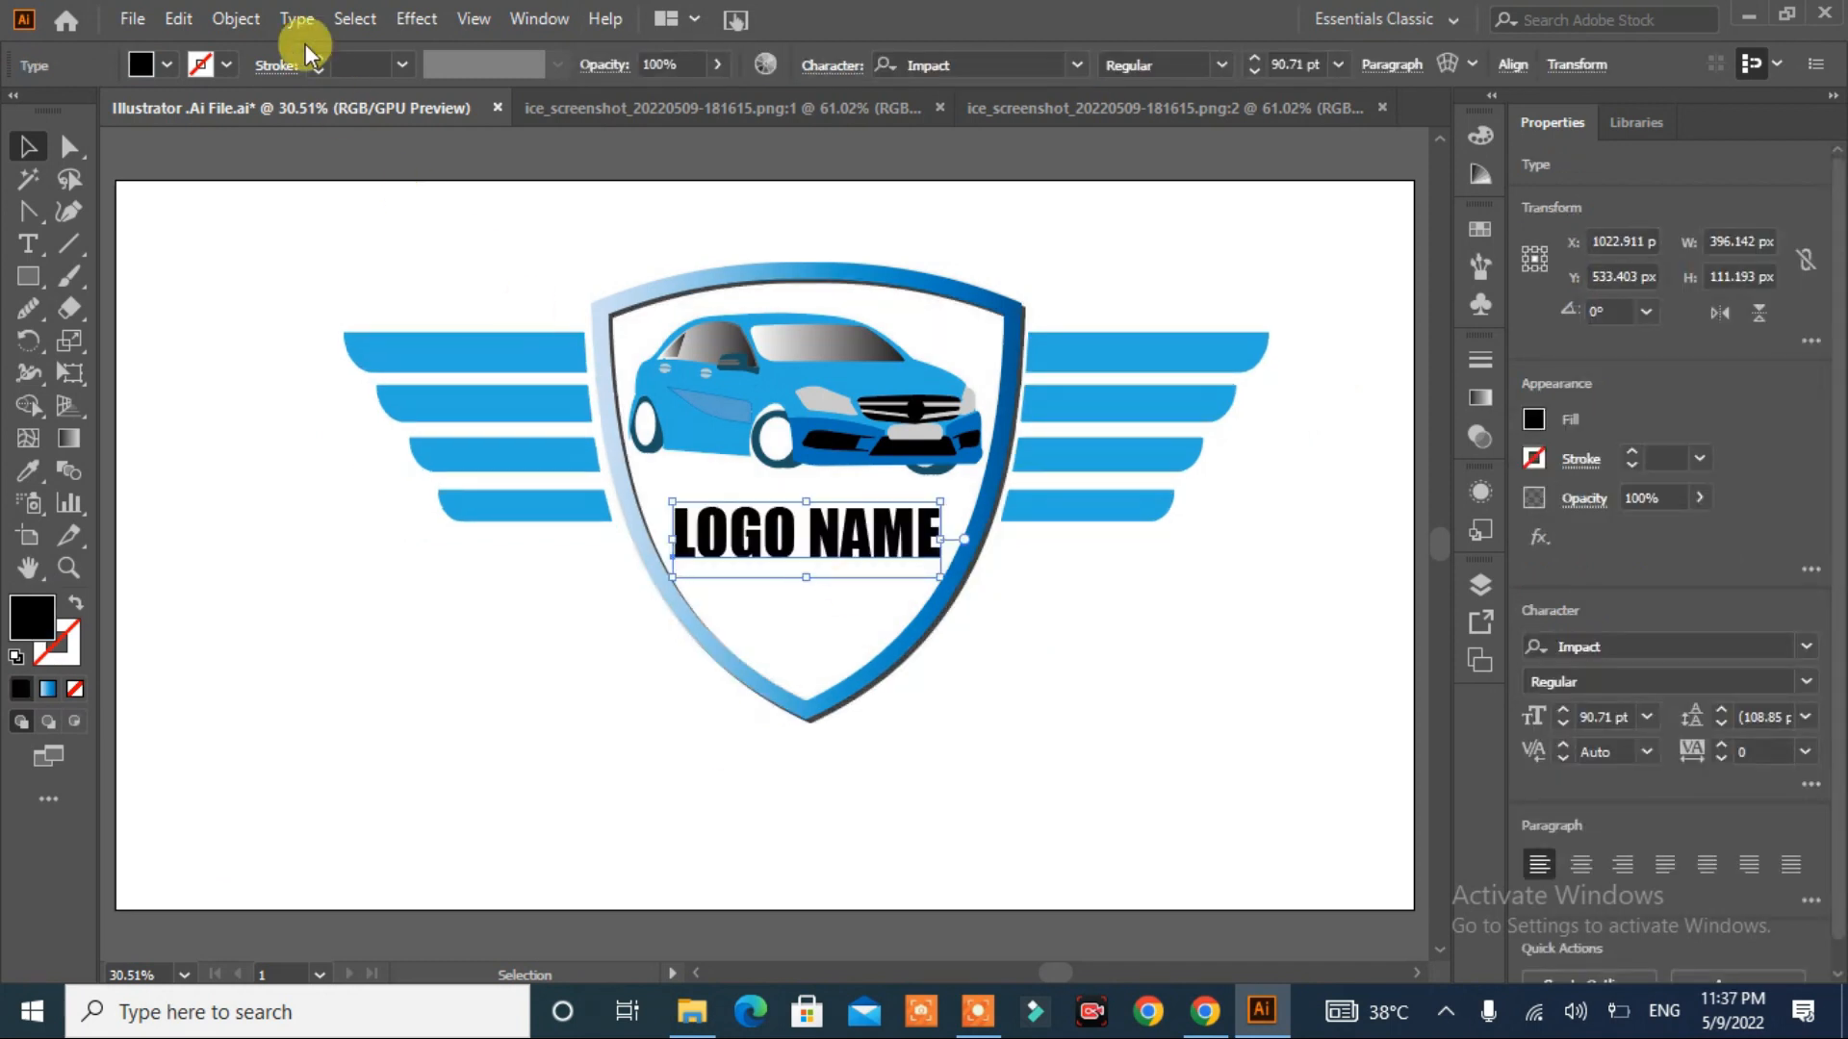
- Warp the LOGO NAME text with an Arc Lower envelope, horizontal with a 12% bend
{"action": "left_click", "coordinate": [236, 20]}
{"action": "mouse_move", "coordinate": [624, 779]}
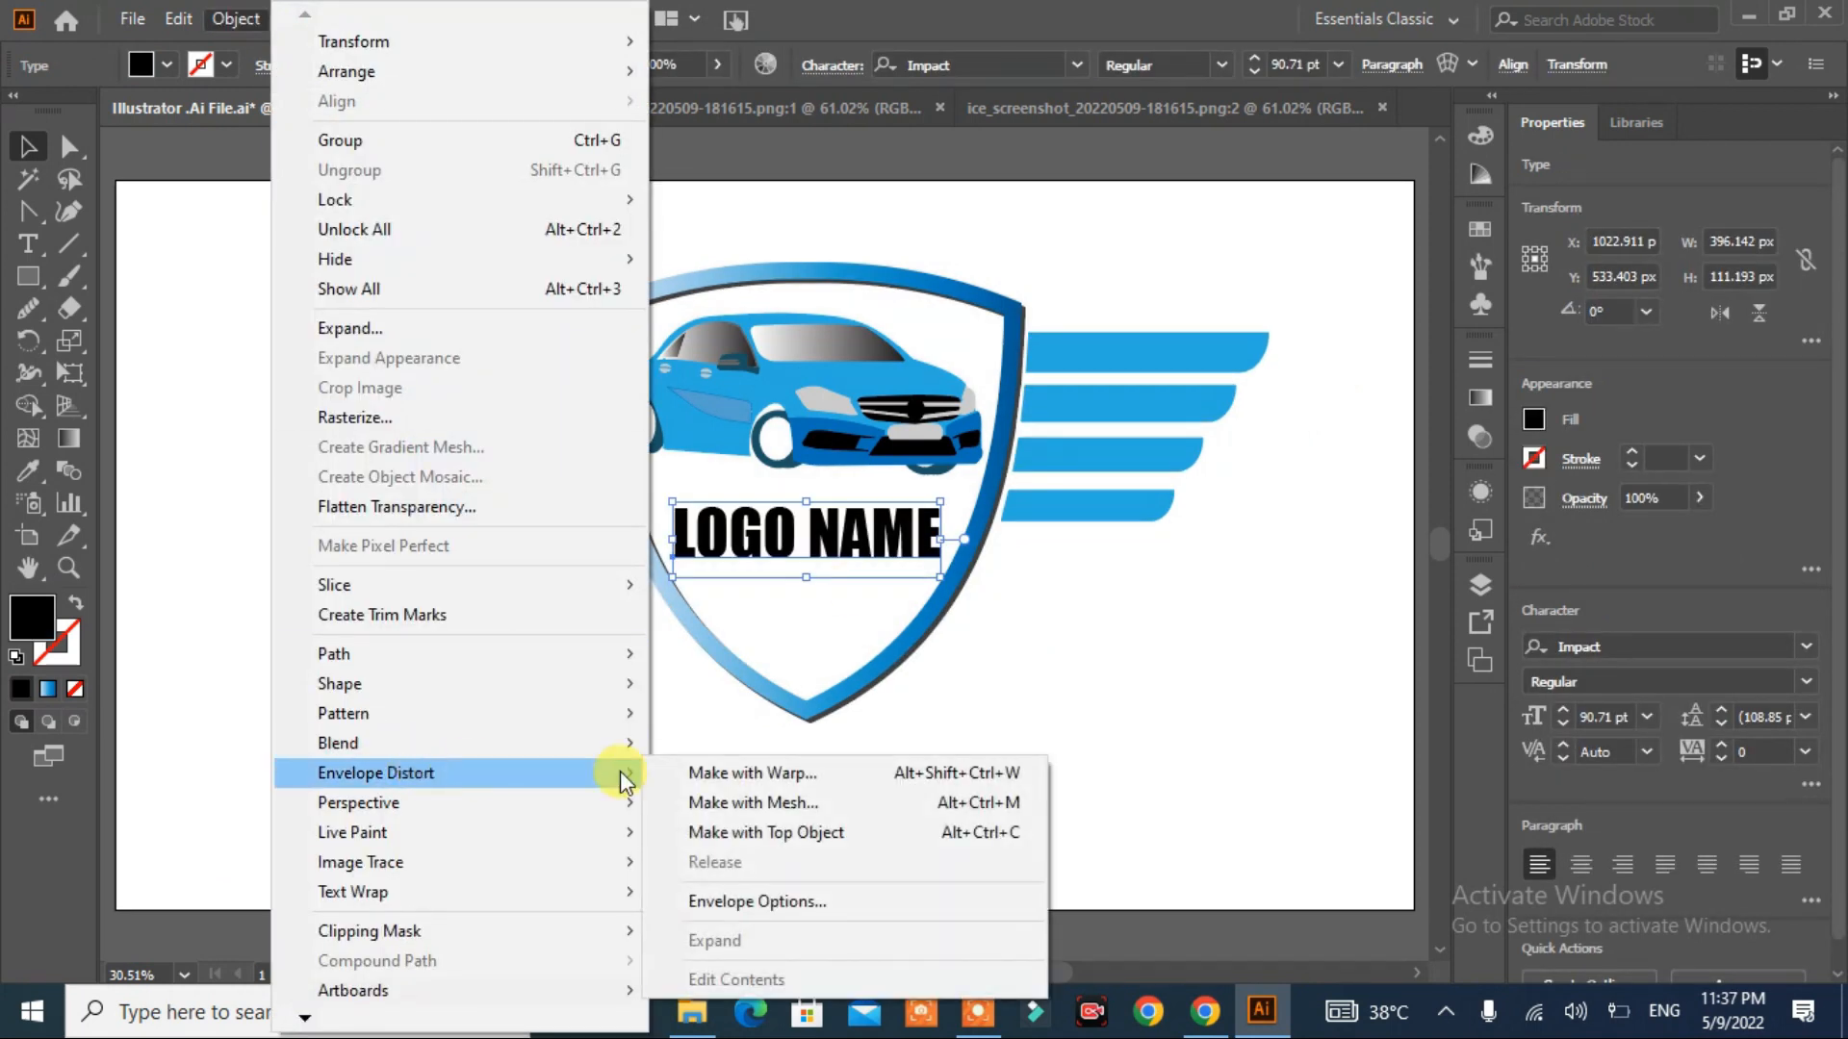
{"action": "left_click", "coordinate": [722, 775]}
{"action": "left_click", "coordinate": [1407, 424]}
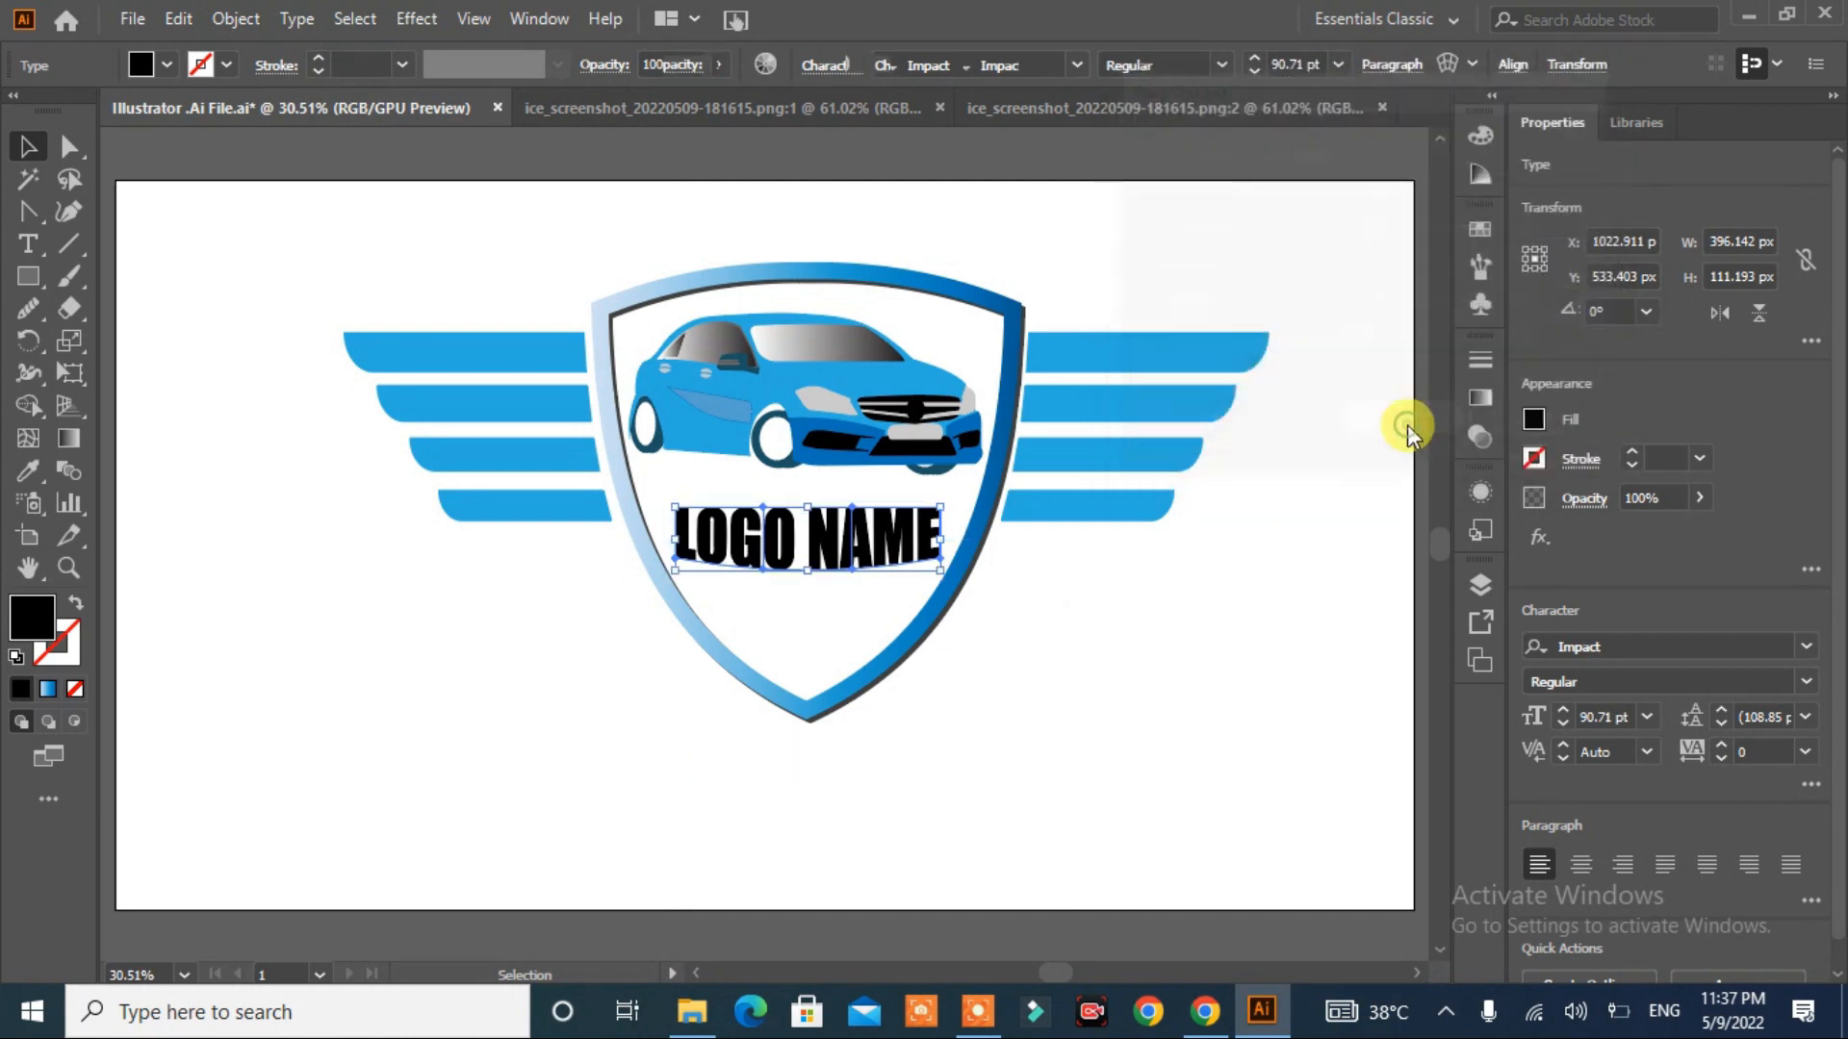
- Expand the warped LOGO NAME envelope into editable outlines
{"action": "right_click", "coordinate": [869, 568]}
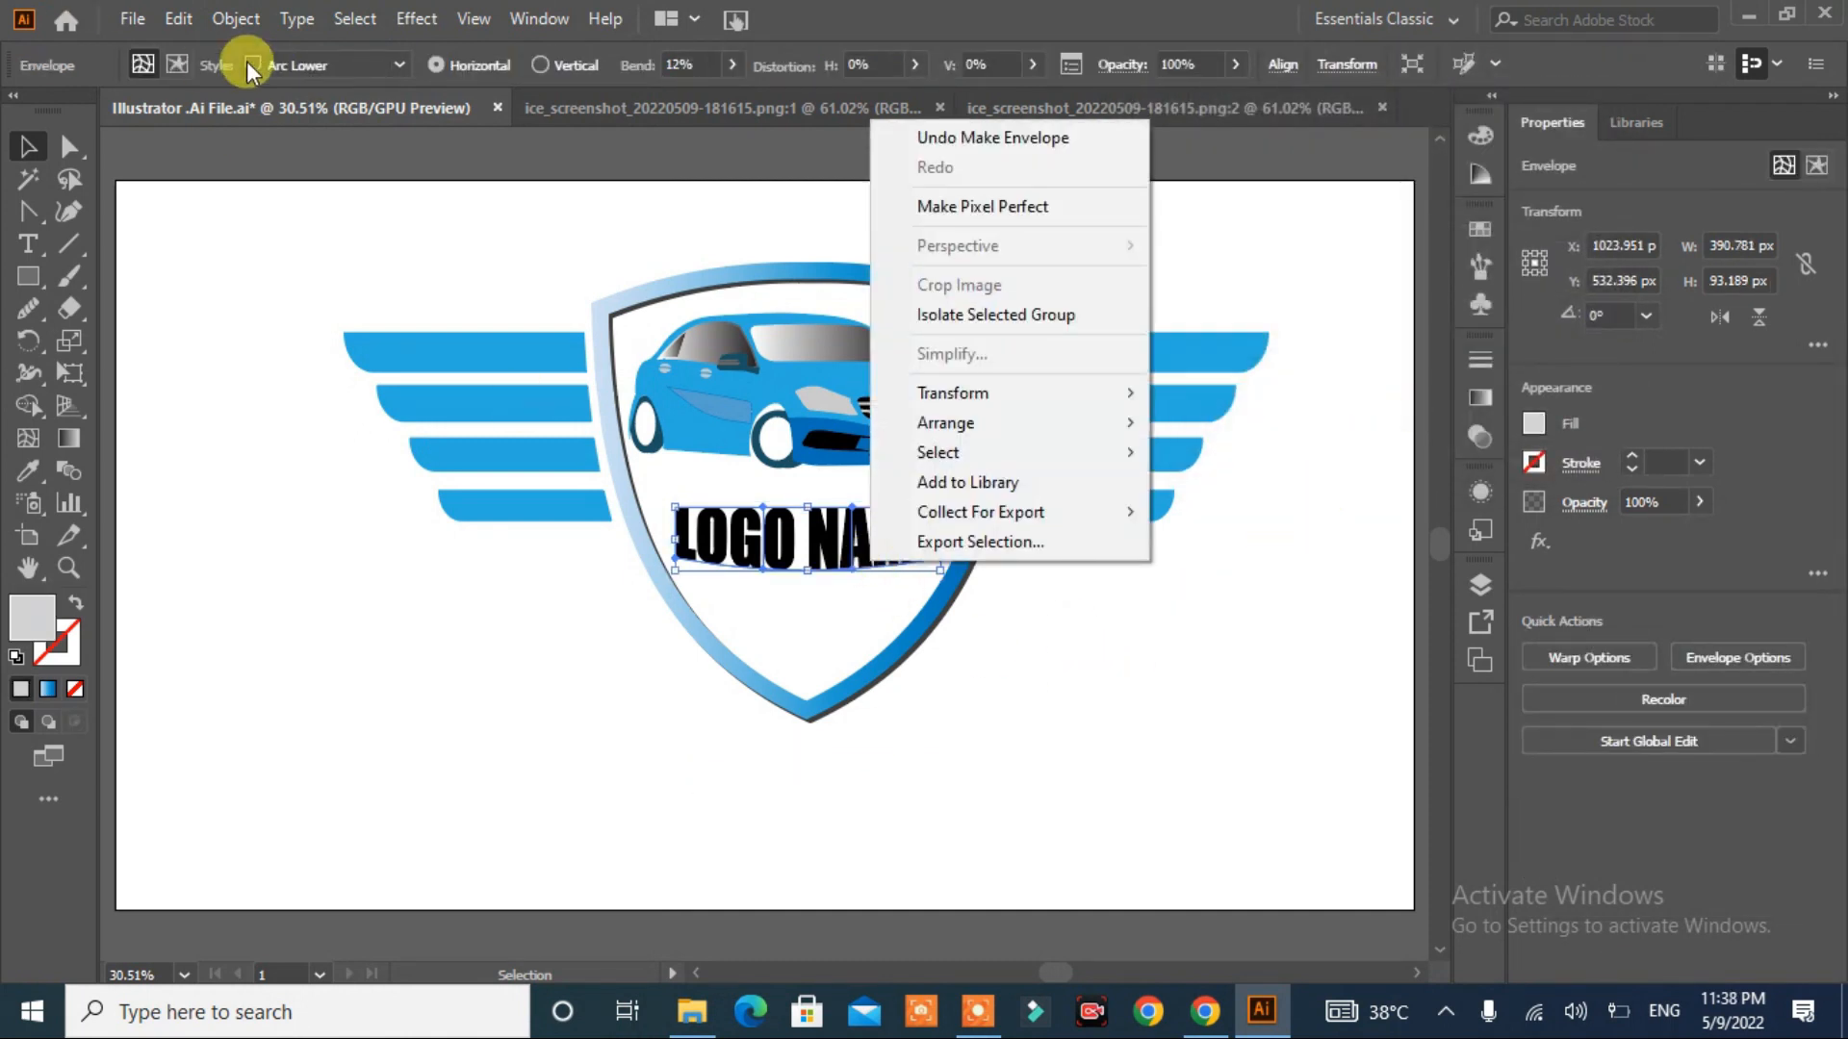
{"action": "left_click", "coordinate": [235, 19]}
{"action": "left_click", "coordinate": [312, 332]}
{"action": "left_click", "coordinate": [858, 658]}
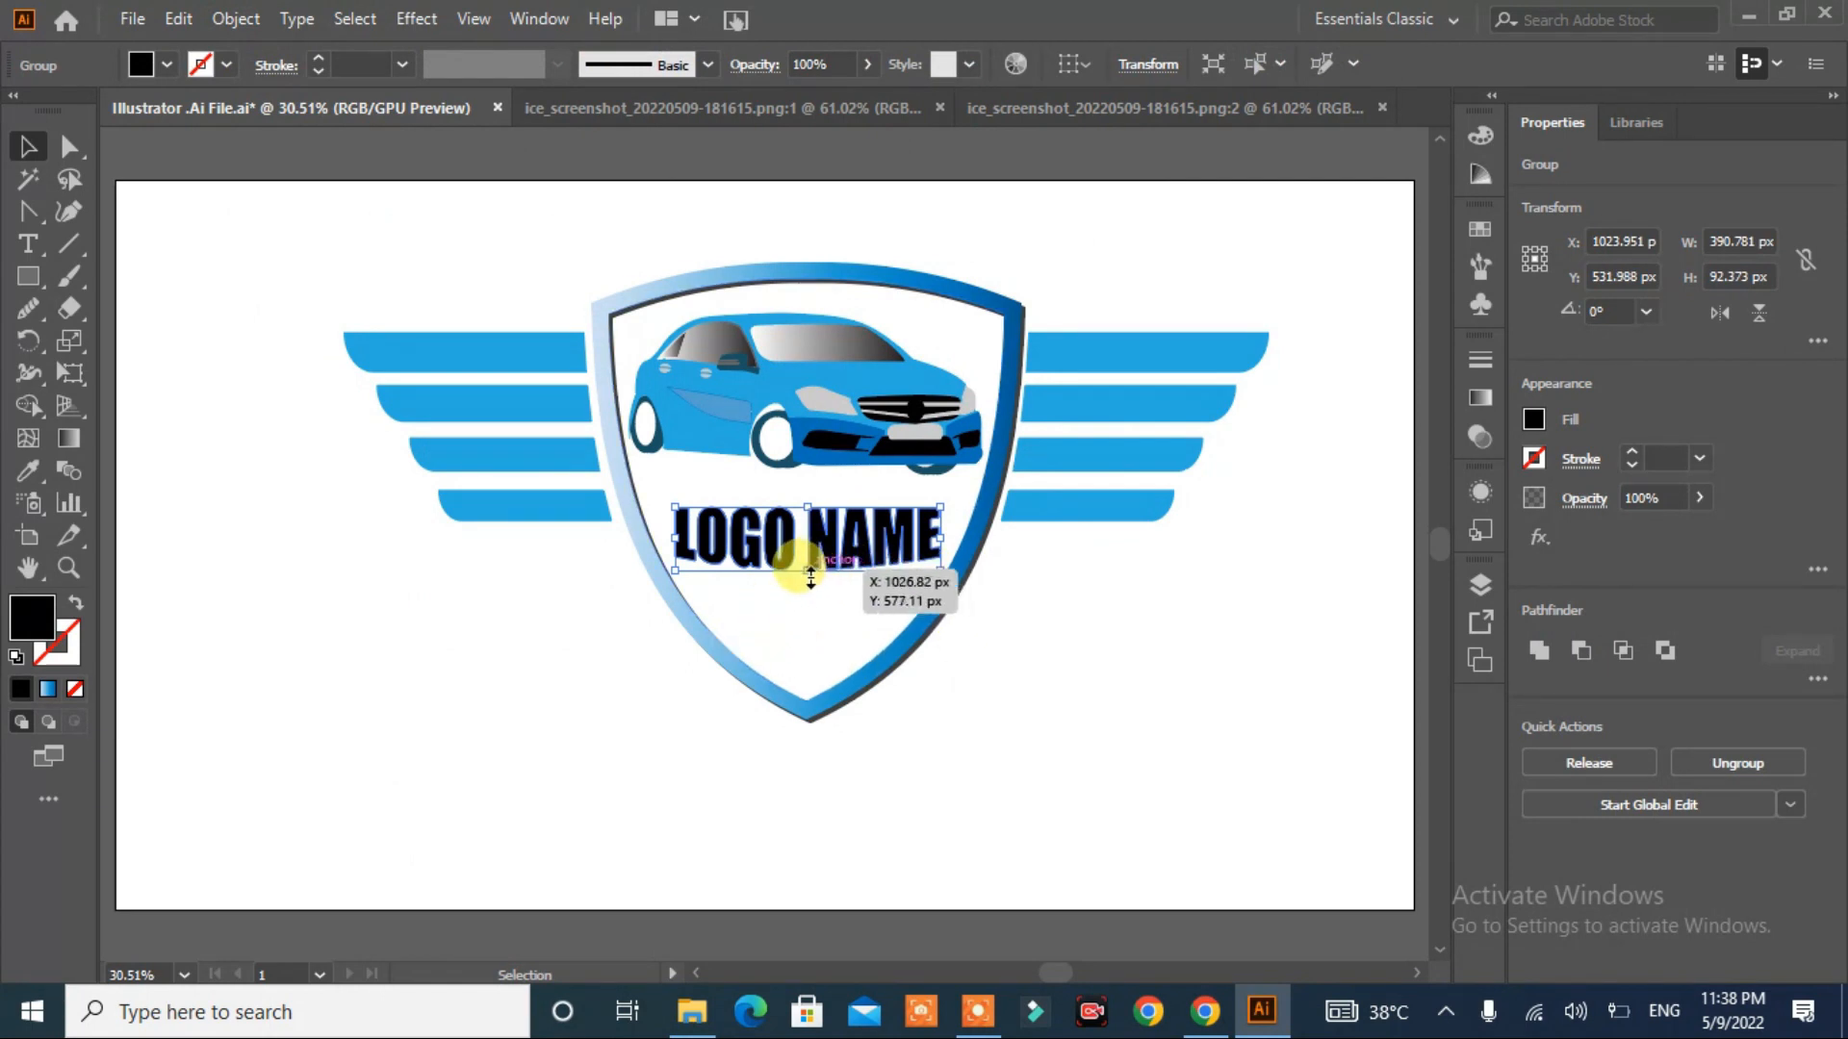
- Stretch the LOGO NAME lettering vertically to 126 px tall and move it slightly up beneath the car
{"action": "left_click_drag", "start_coordinate": [806, 570], "coordinate": [809, 584]}
{"action": "left_click_drag", "start_coordinate": [811, 512], "coordinate": [808, 498]}
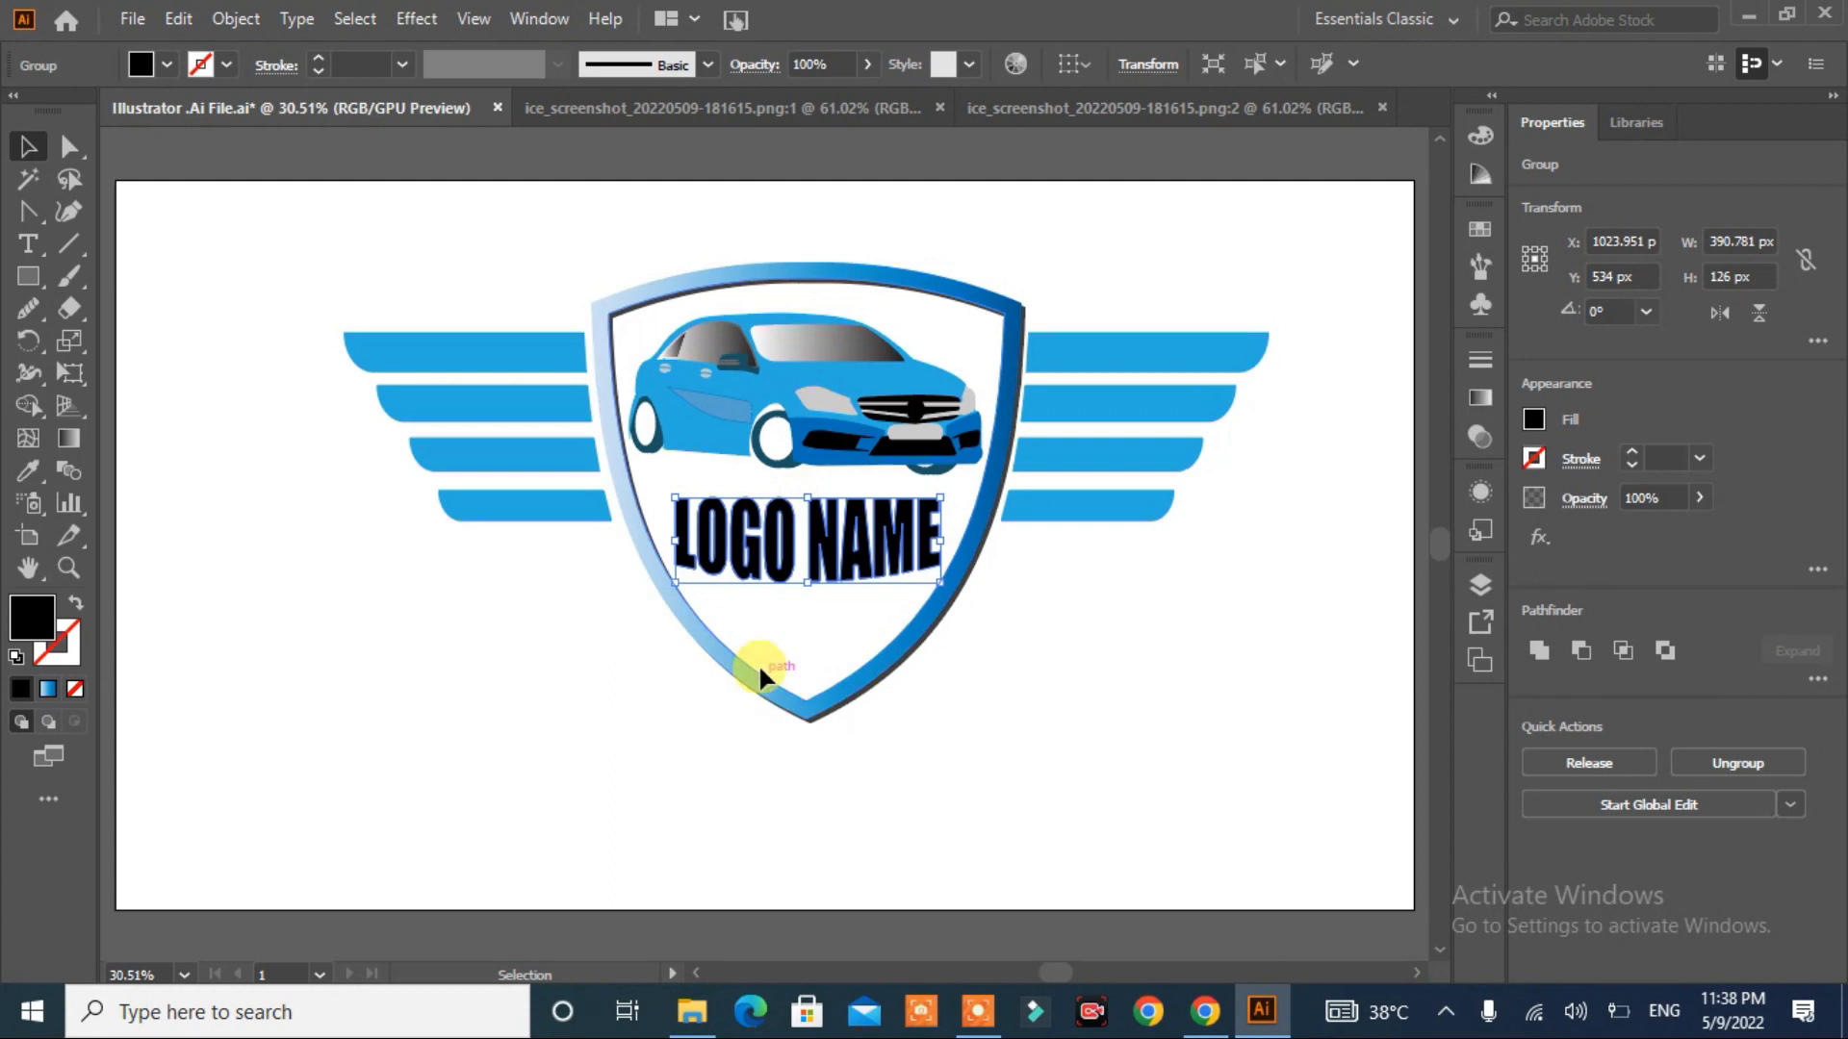
{"action": "left_click", "coordinate": [984, 660]}
{"action": "left_click_drag", "start_coordinate": [813, 577], "coordinate": [805, 556]}
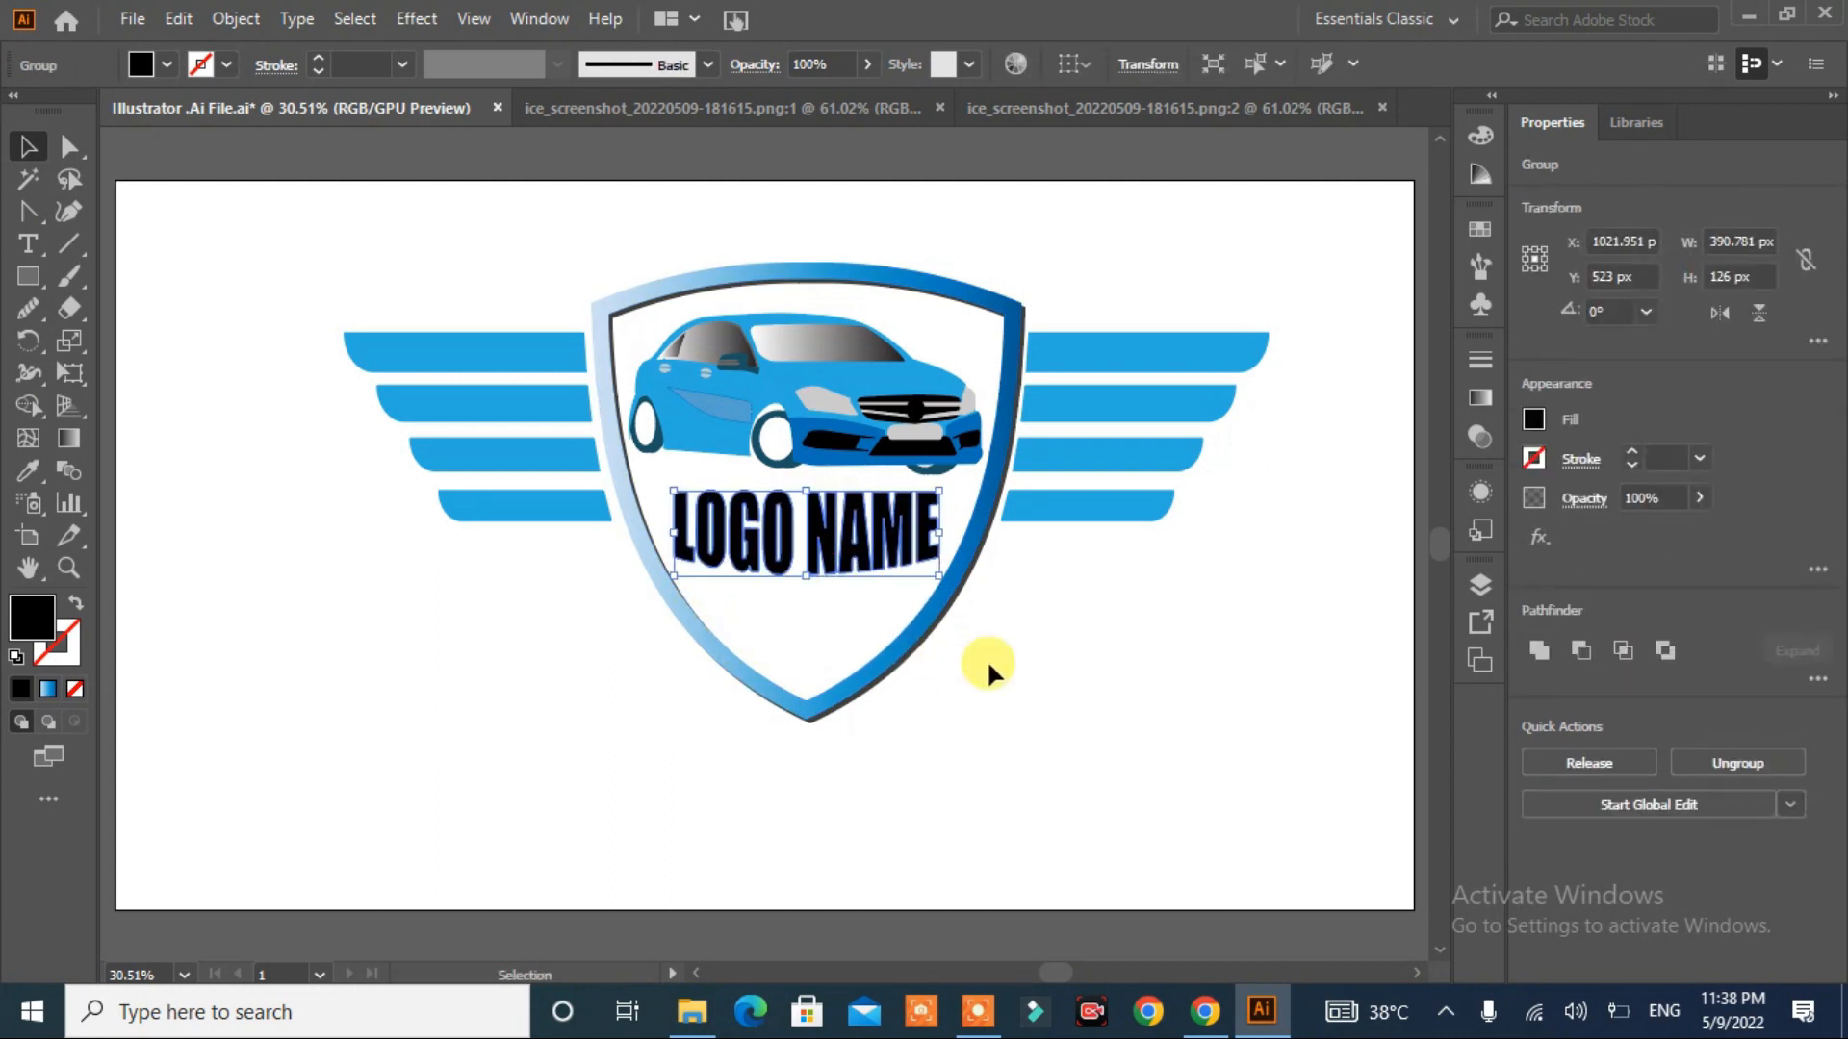
{"action": "left_click", "coordinate": [988, 661]}
- Fill the LOGO NAME lettering with the blue gradient sampled from the shield border and show its gradient settings
{"action": "left_click", "coordinate": [851, 558]}
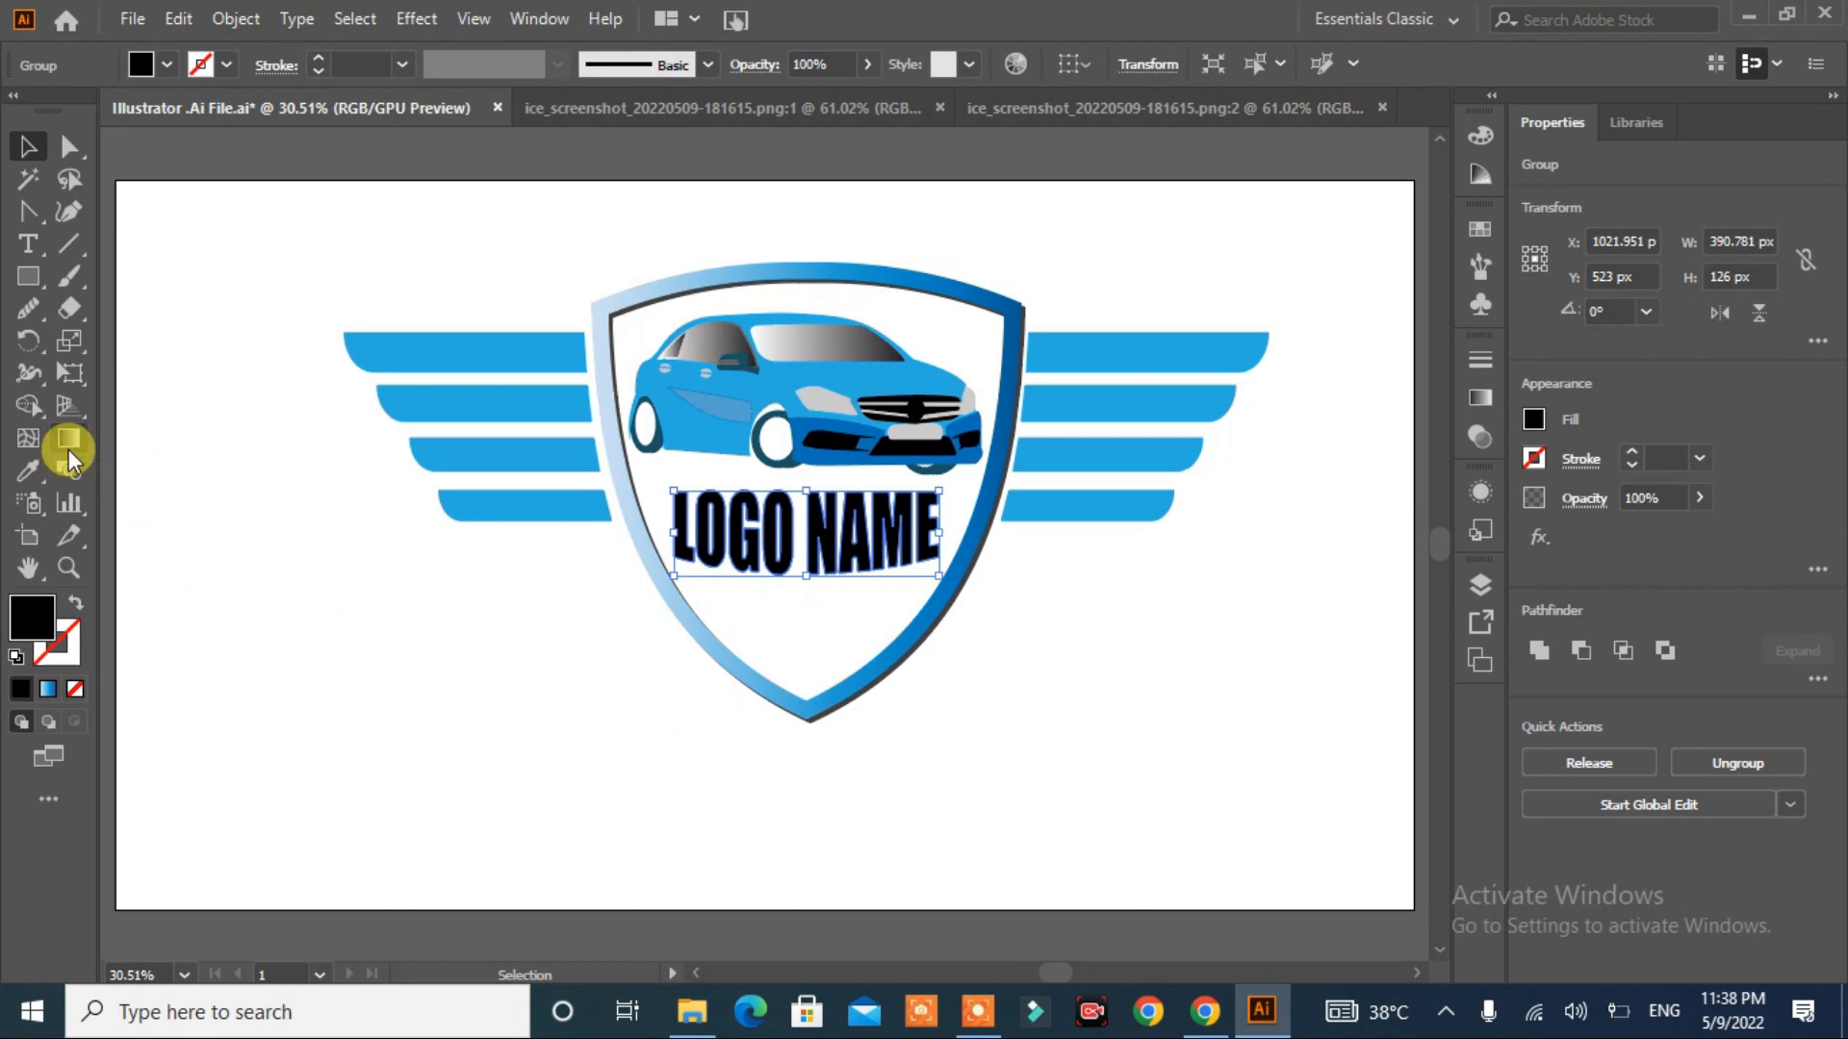
{"action": "left_click", "coordinate": [36, 470]}
{"action": "left_click", "coordinate": [674, 414]}
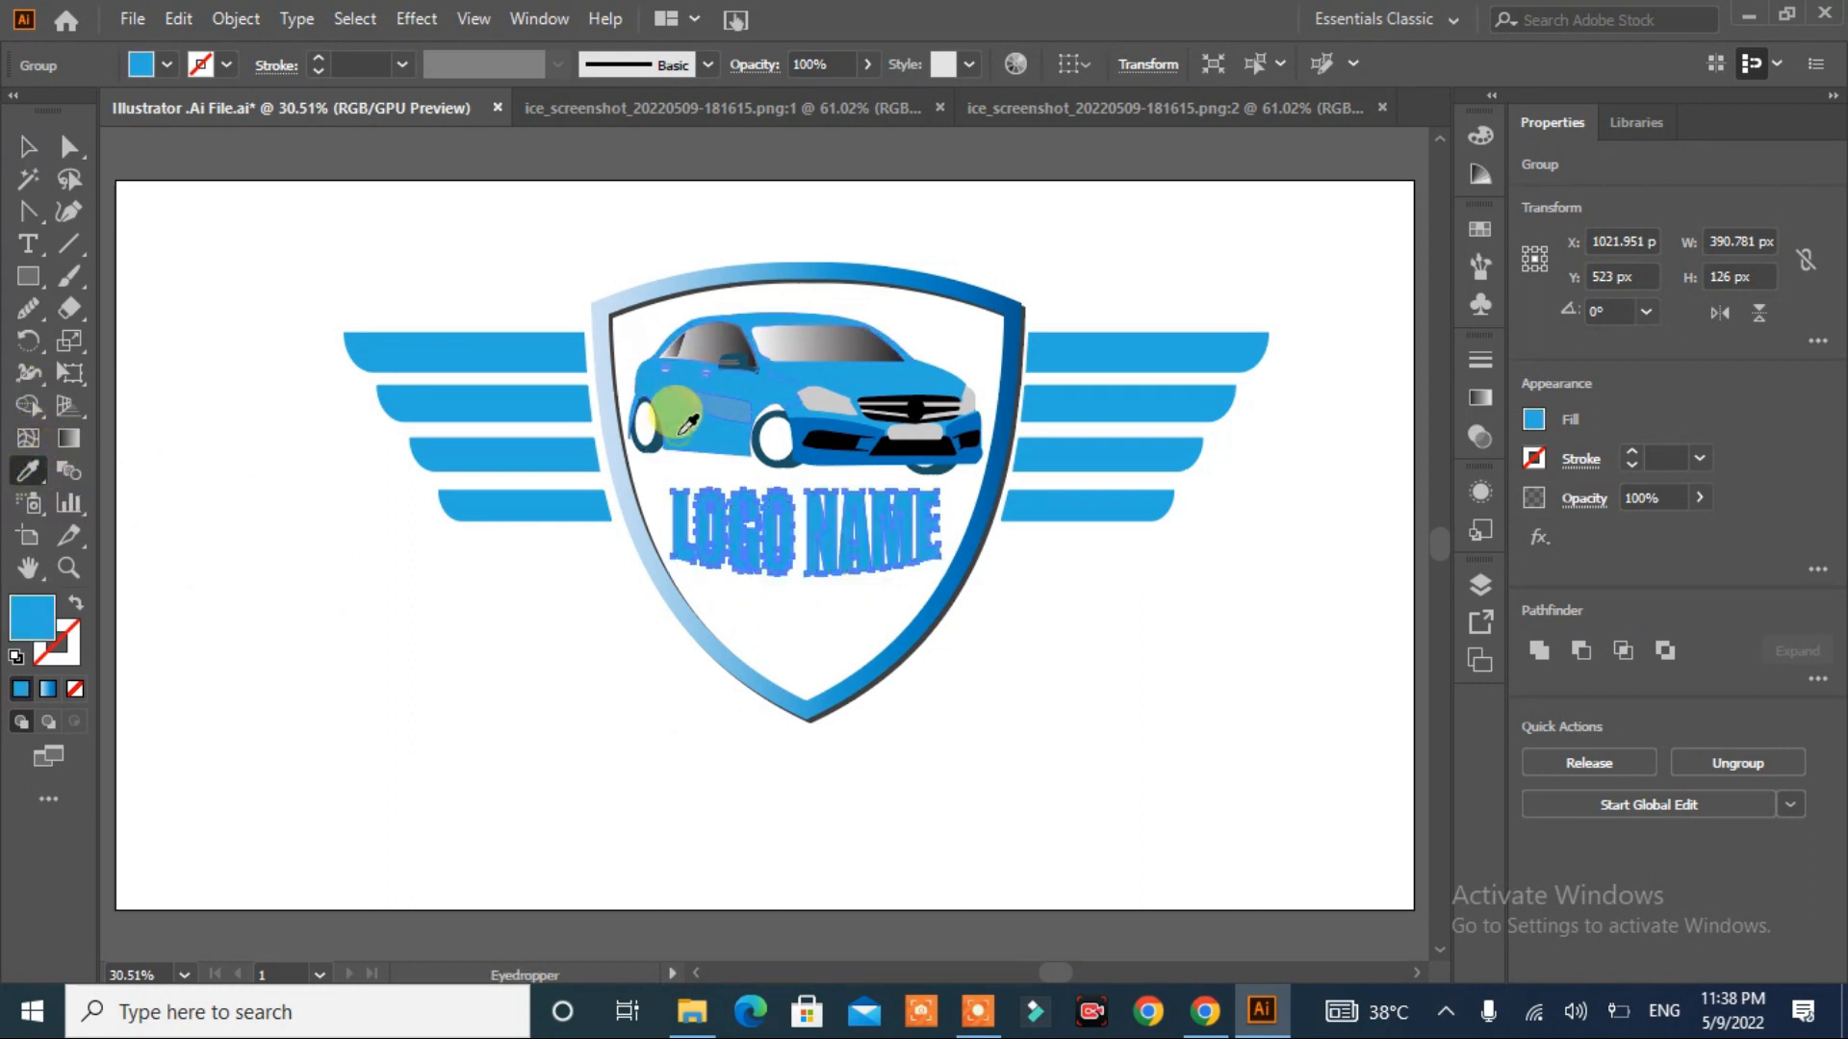
{"action": "left_click", "coordinate": [622, 496]}
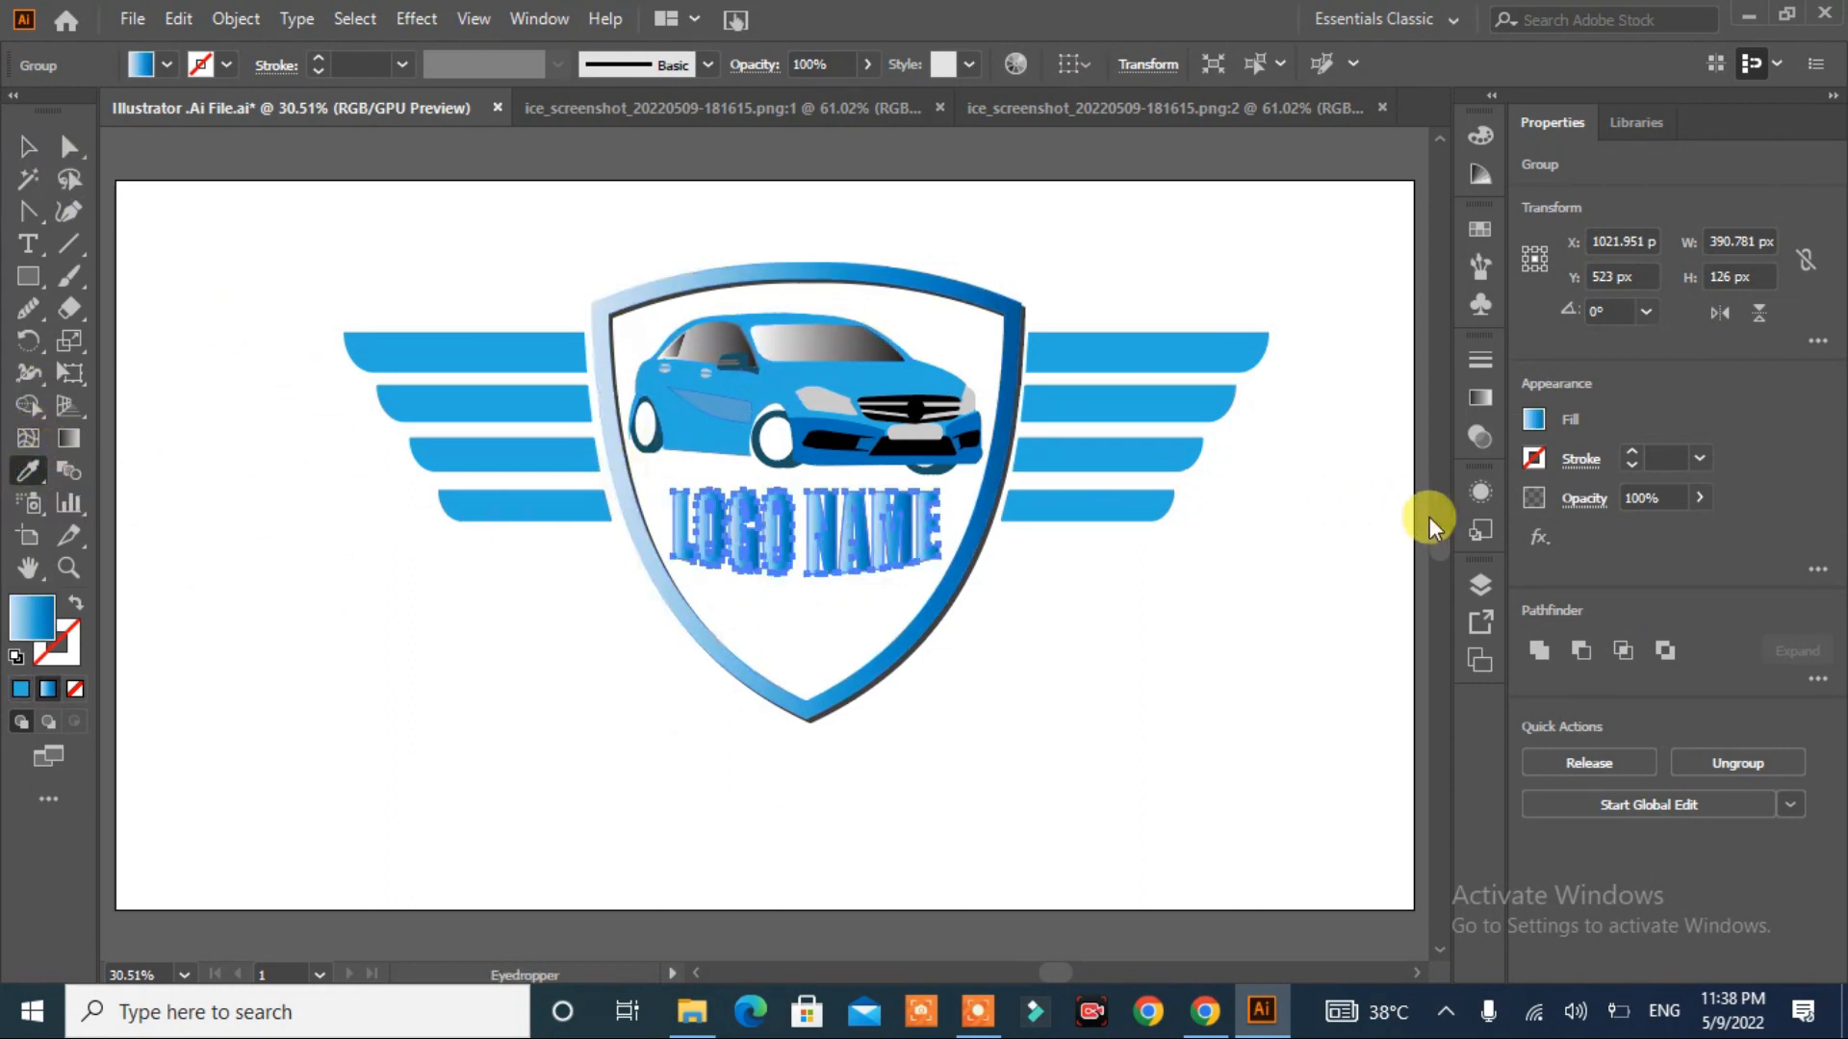
{"action": "left_click", "coordinate": [1480, 398]}
{"action": "left_click", "coordinate": [27, 146]}
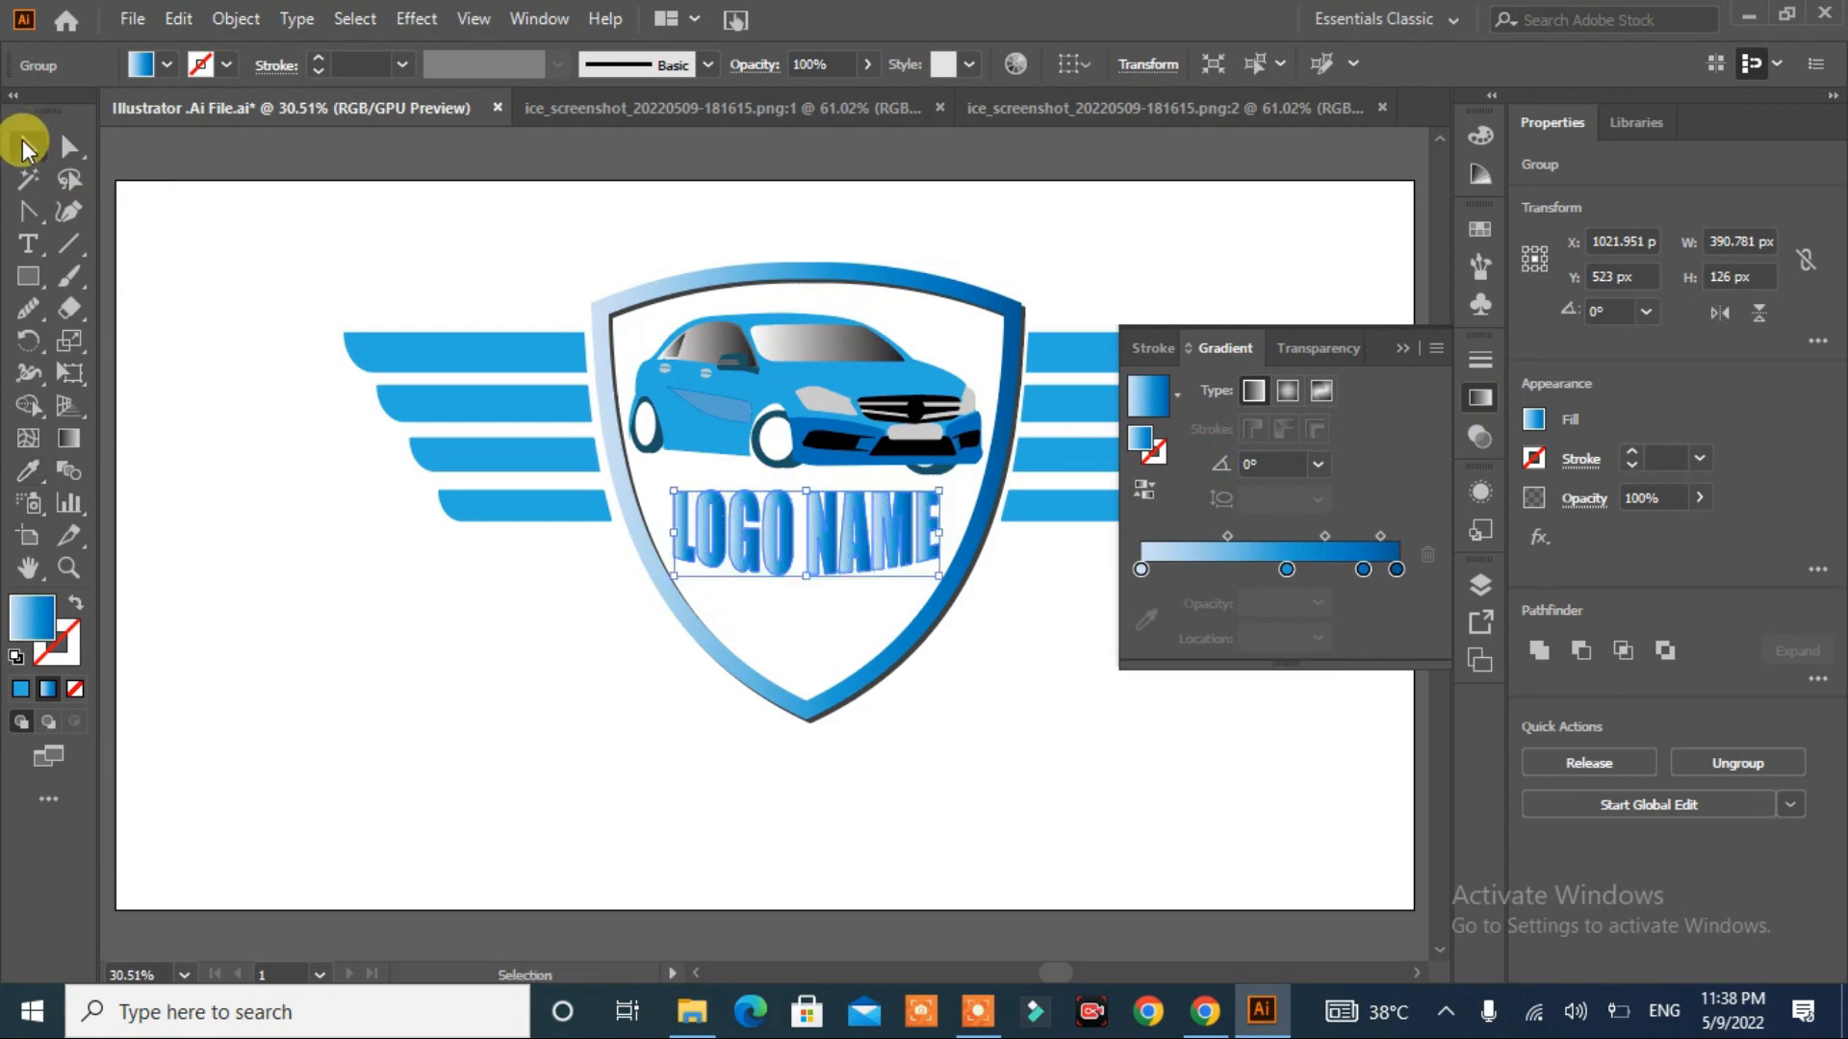
{"action": "left_click", "coordinate": [974, 709]}
{"action": "left_click", "coordinate": [887, 537]}
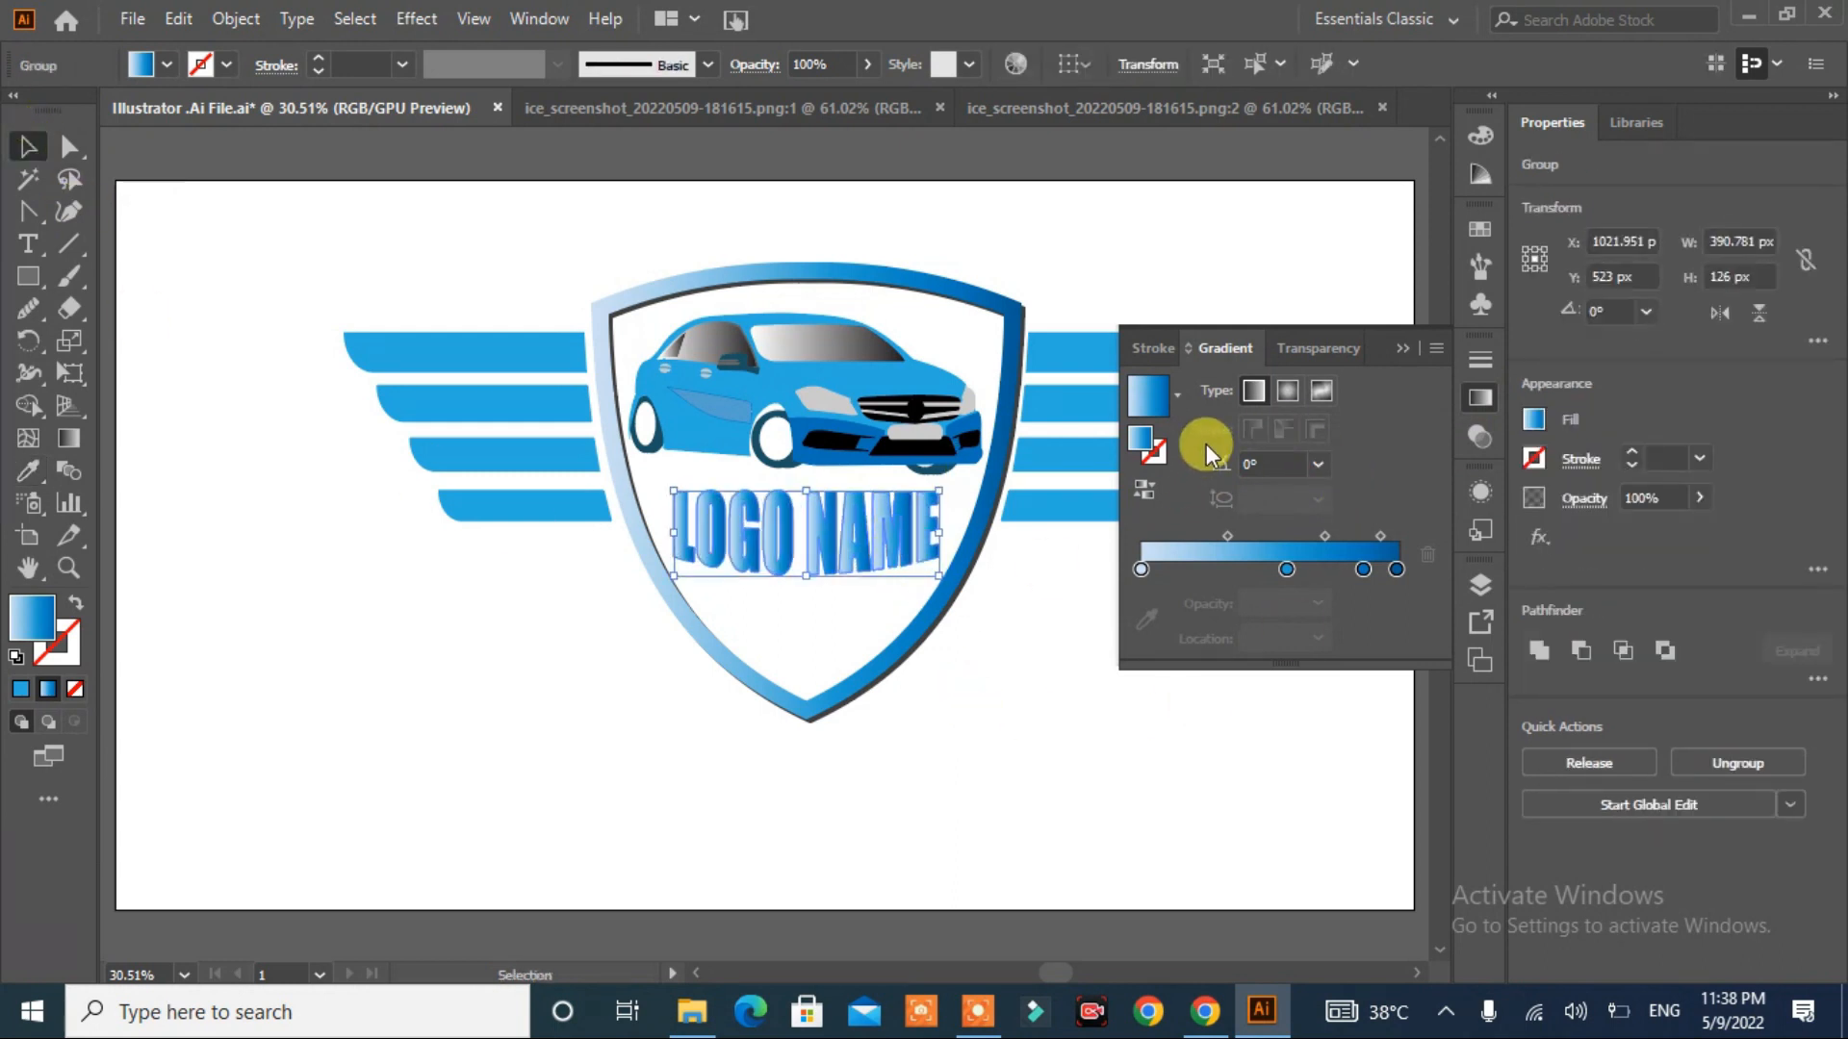
{"action": "double_click", "coordinate": [894, 555]}
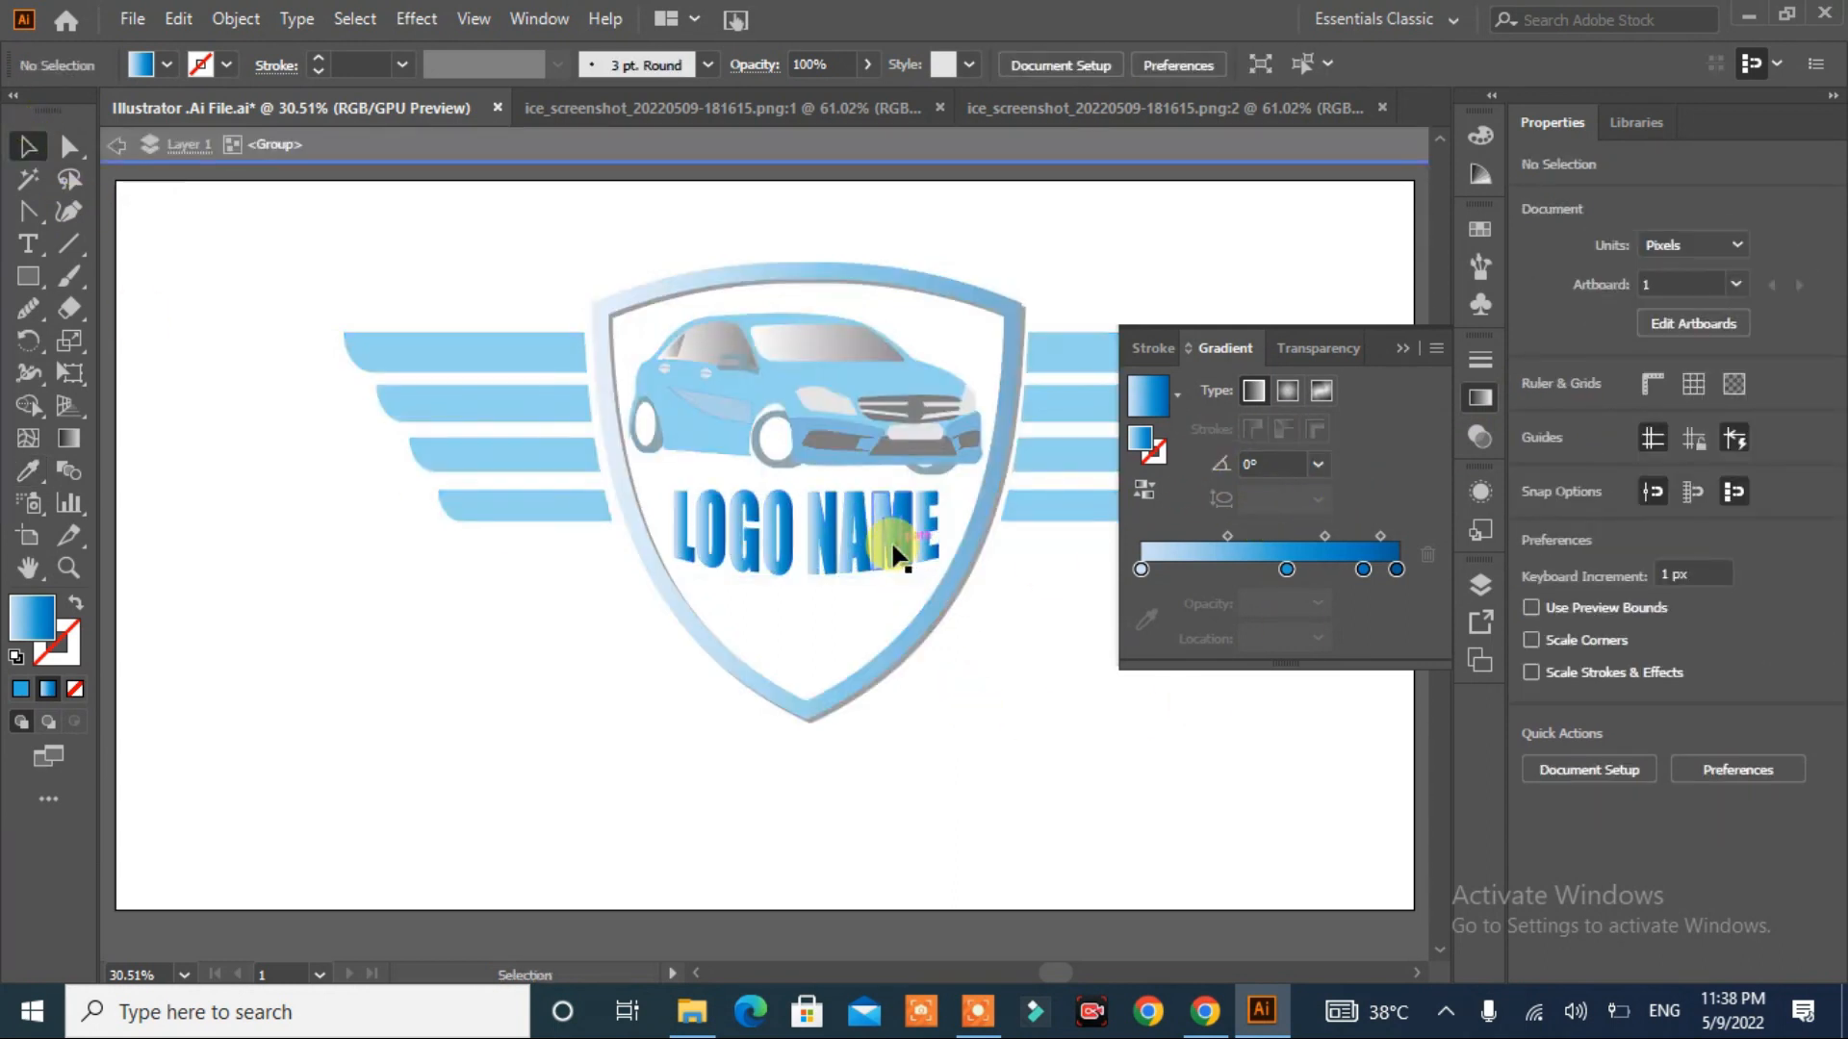
{"action": "left_click", "coordinate": [112, 144]}
{"action": "left_click", "coordinate": [1316, 464]}
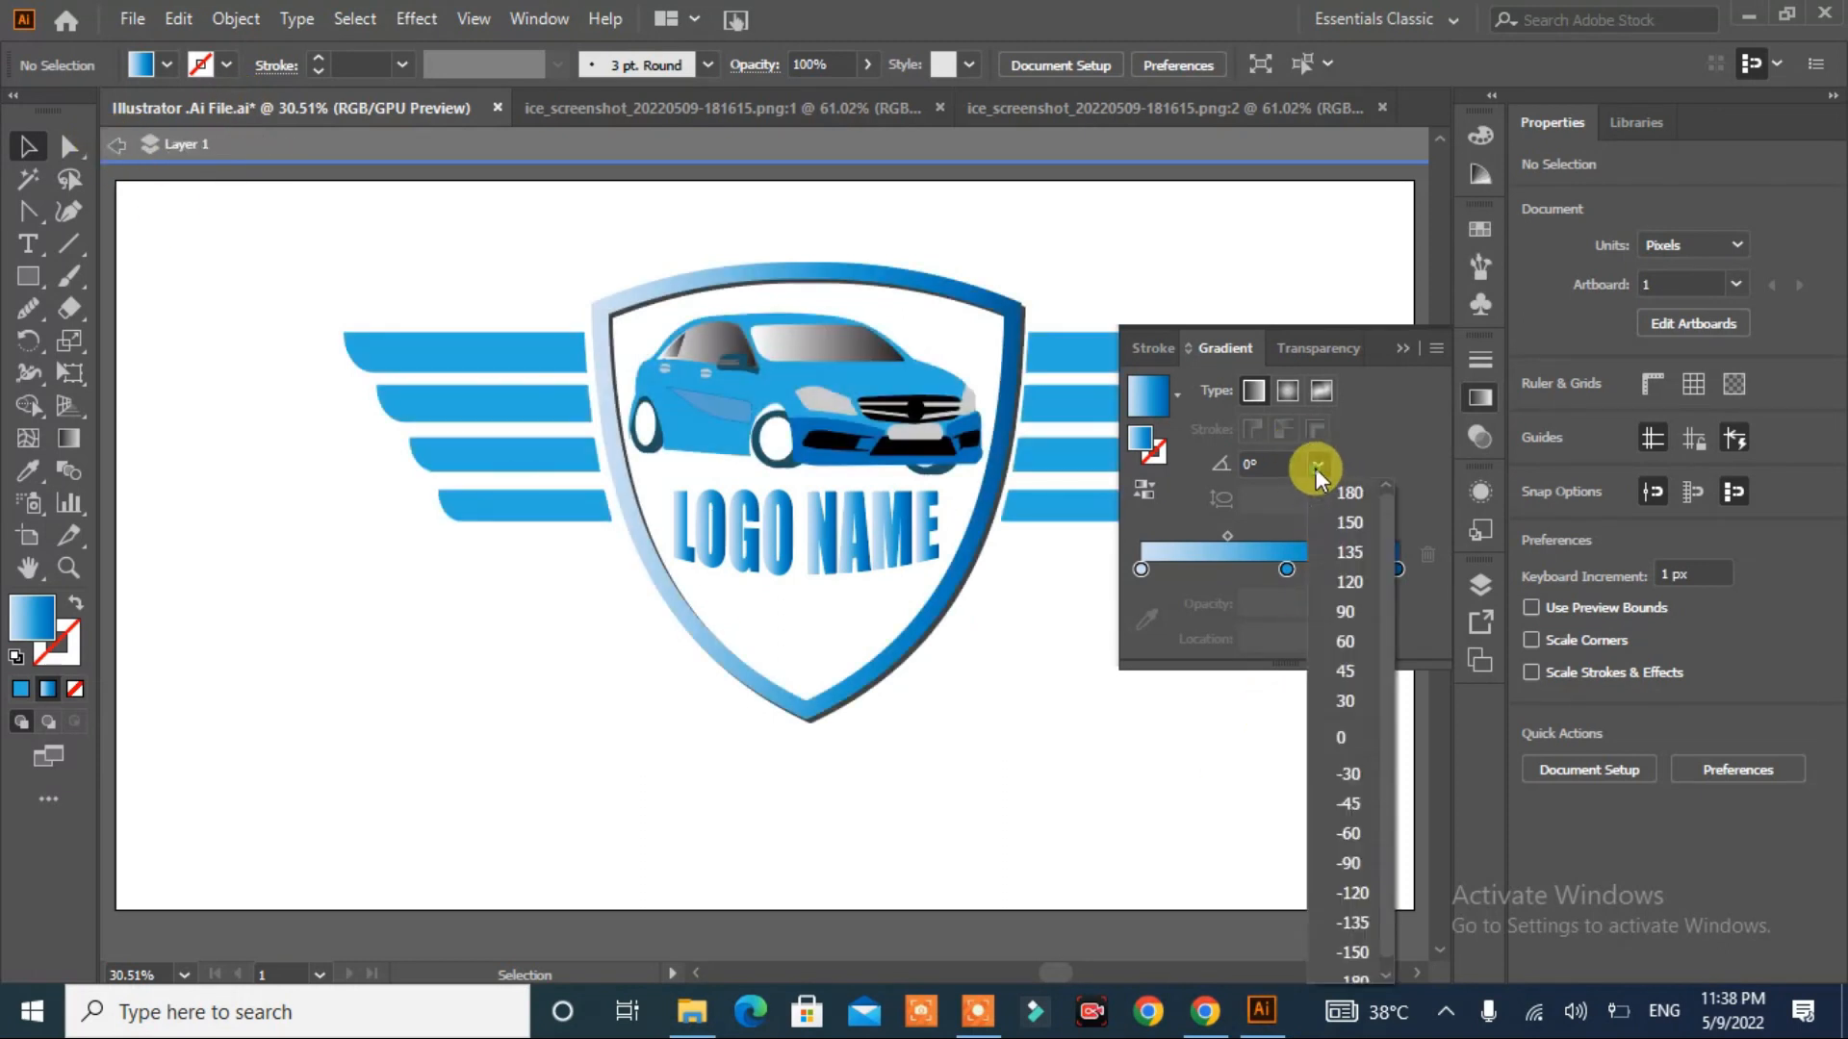
{"action": "left_click", "coordinate": [1350, 621]}
{"action": "left_click", "coordinate": [695, 493]}
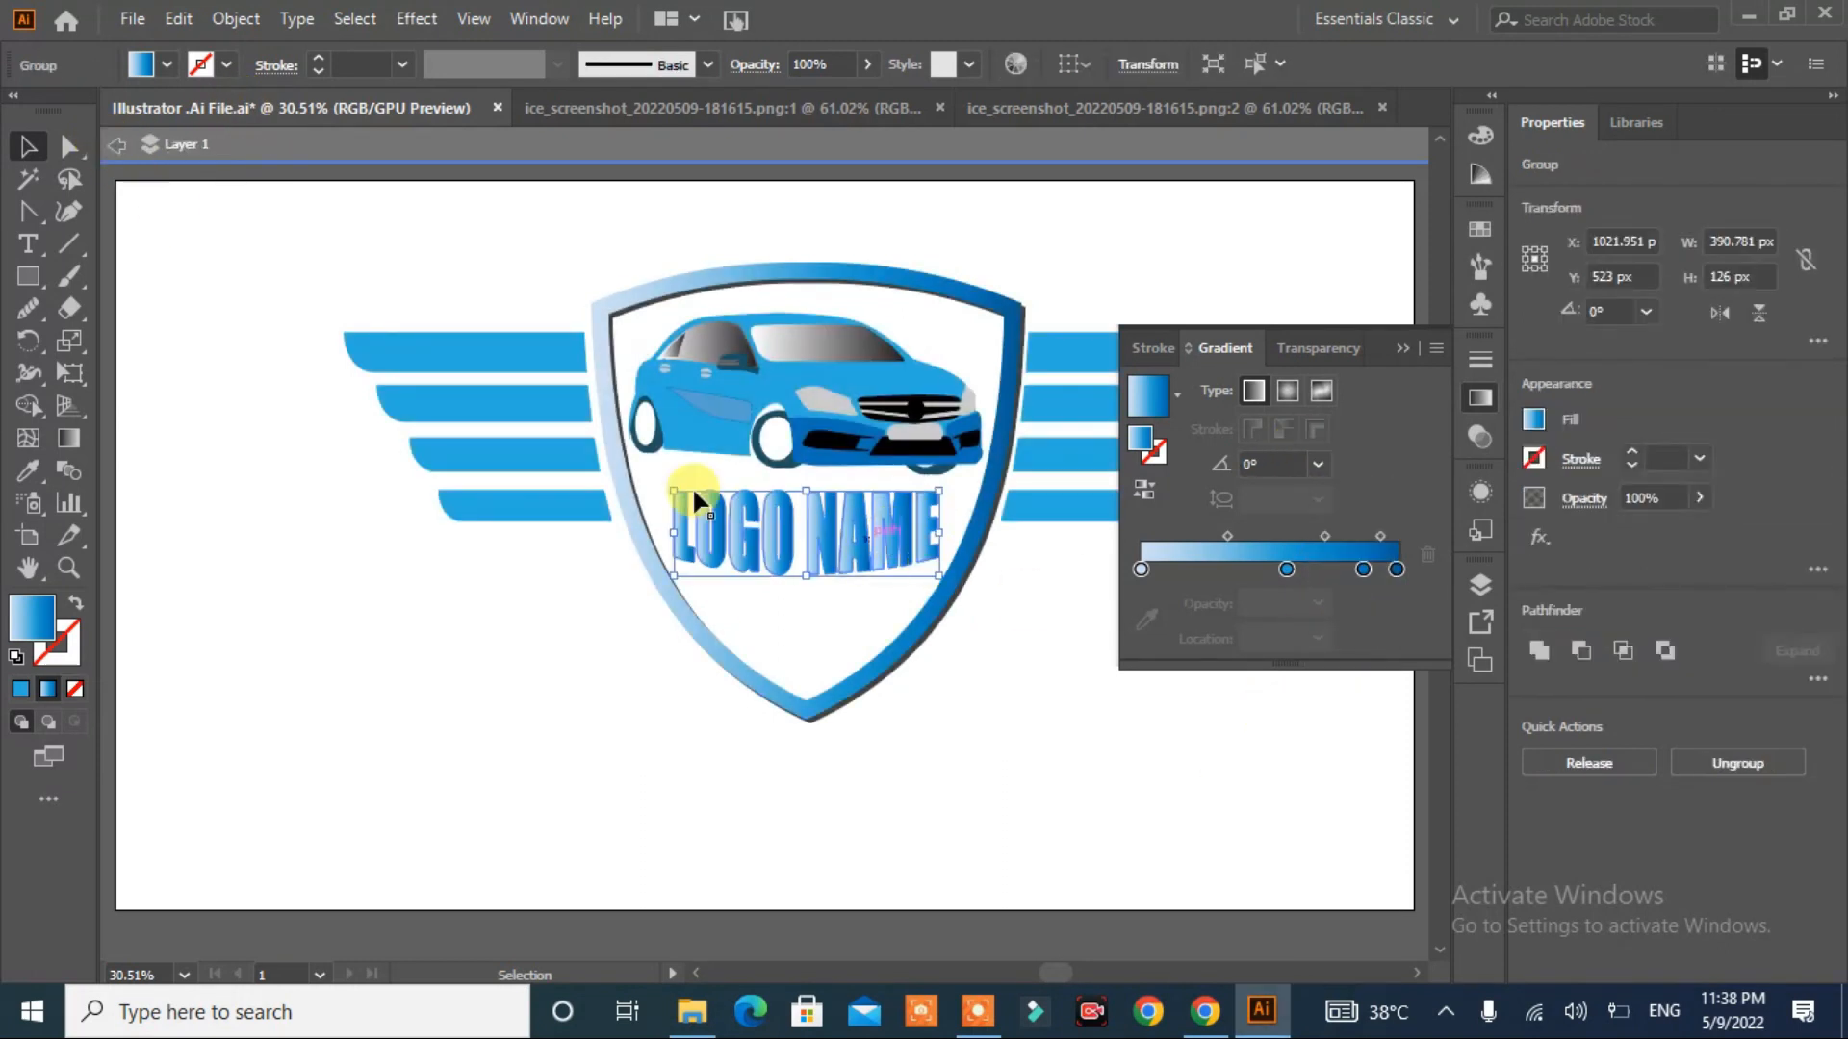
{"action": "left_click", "coordinate": [114, 144]}
- Set the gradient angle of the LOGO NAME lettering to 90° and close the gradient settings
{"action": "left_click", "coordinate": [1316, 465]}
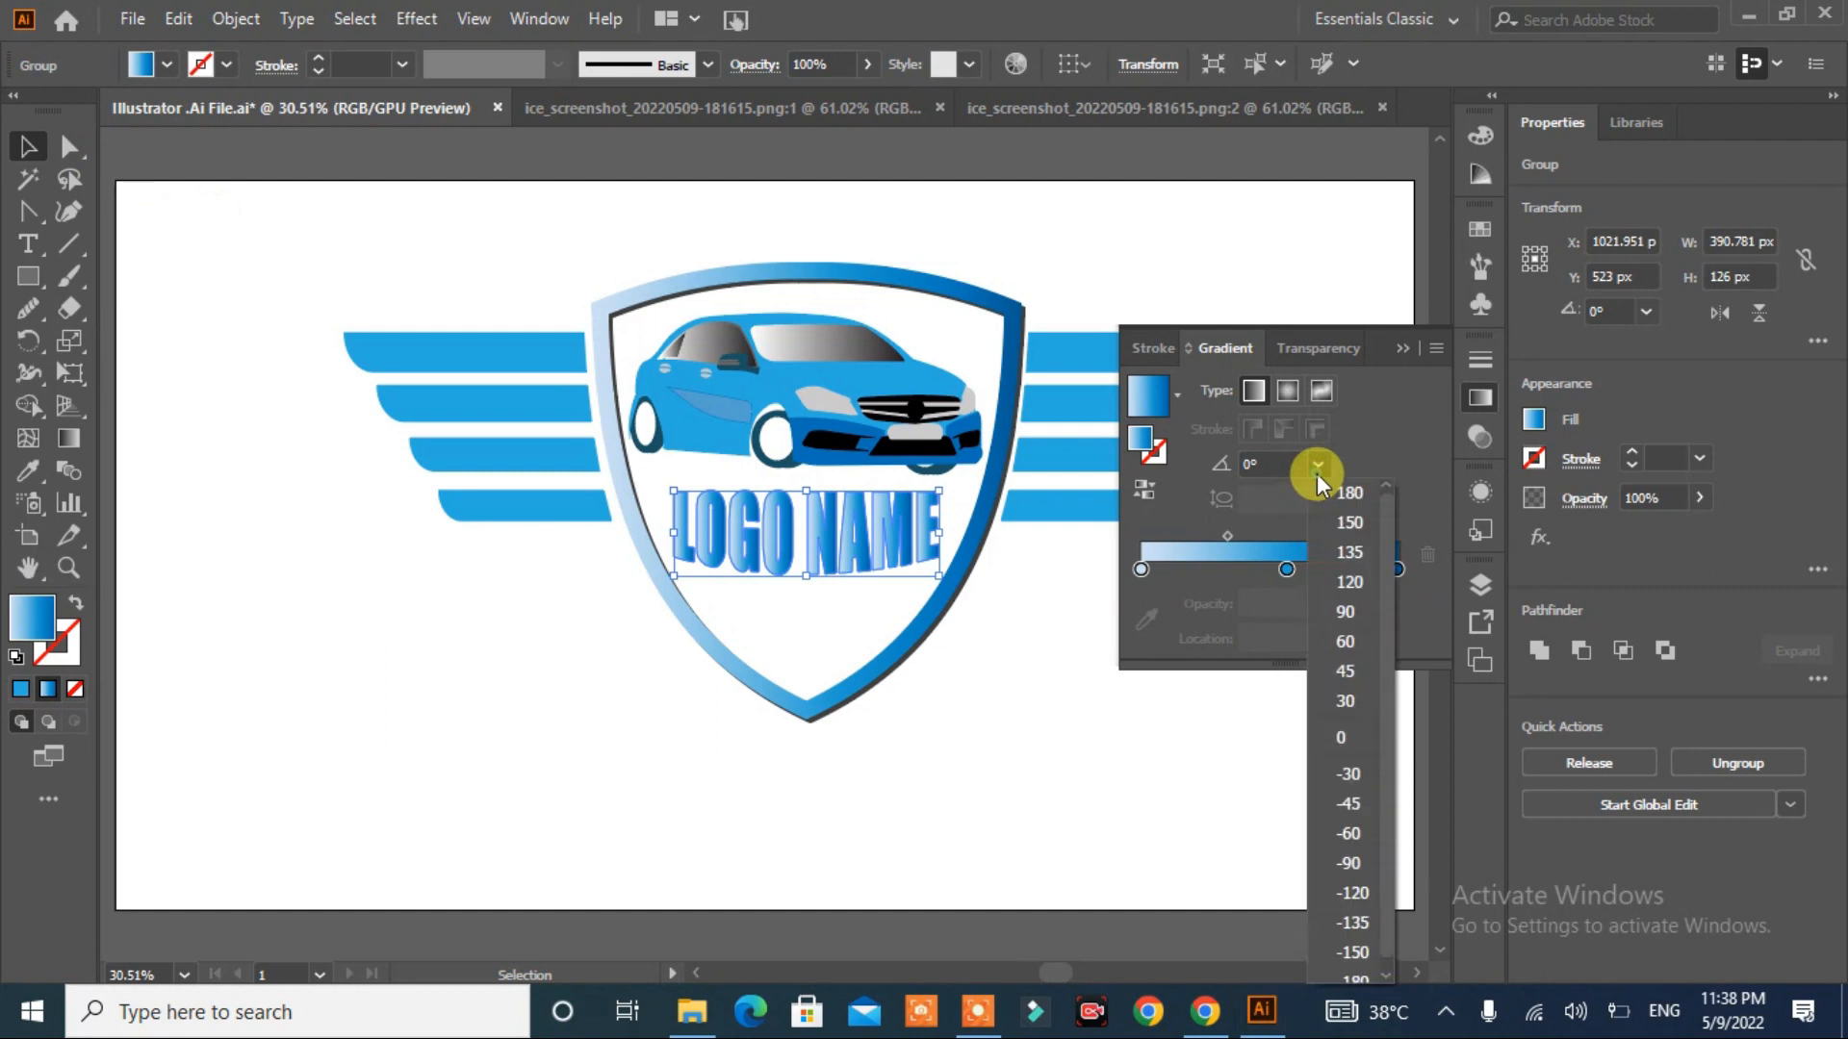
{"action": "left_click", "coordinate": [1350, 614]}
{"action": "left_click", "coordinate": [939, 728]}
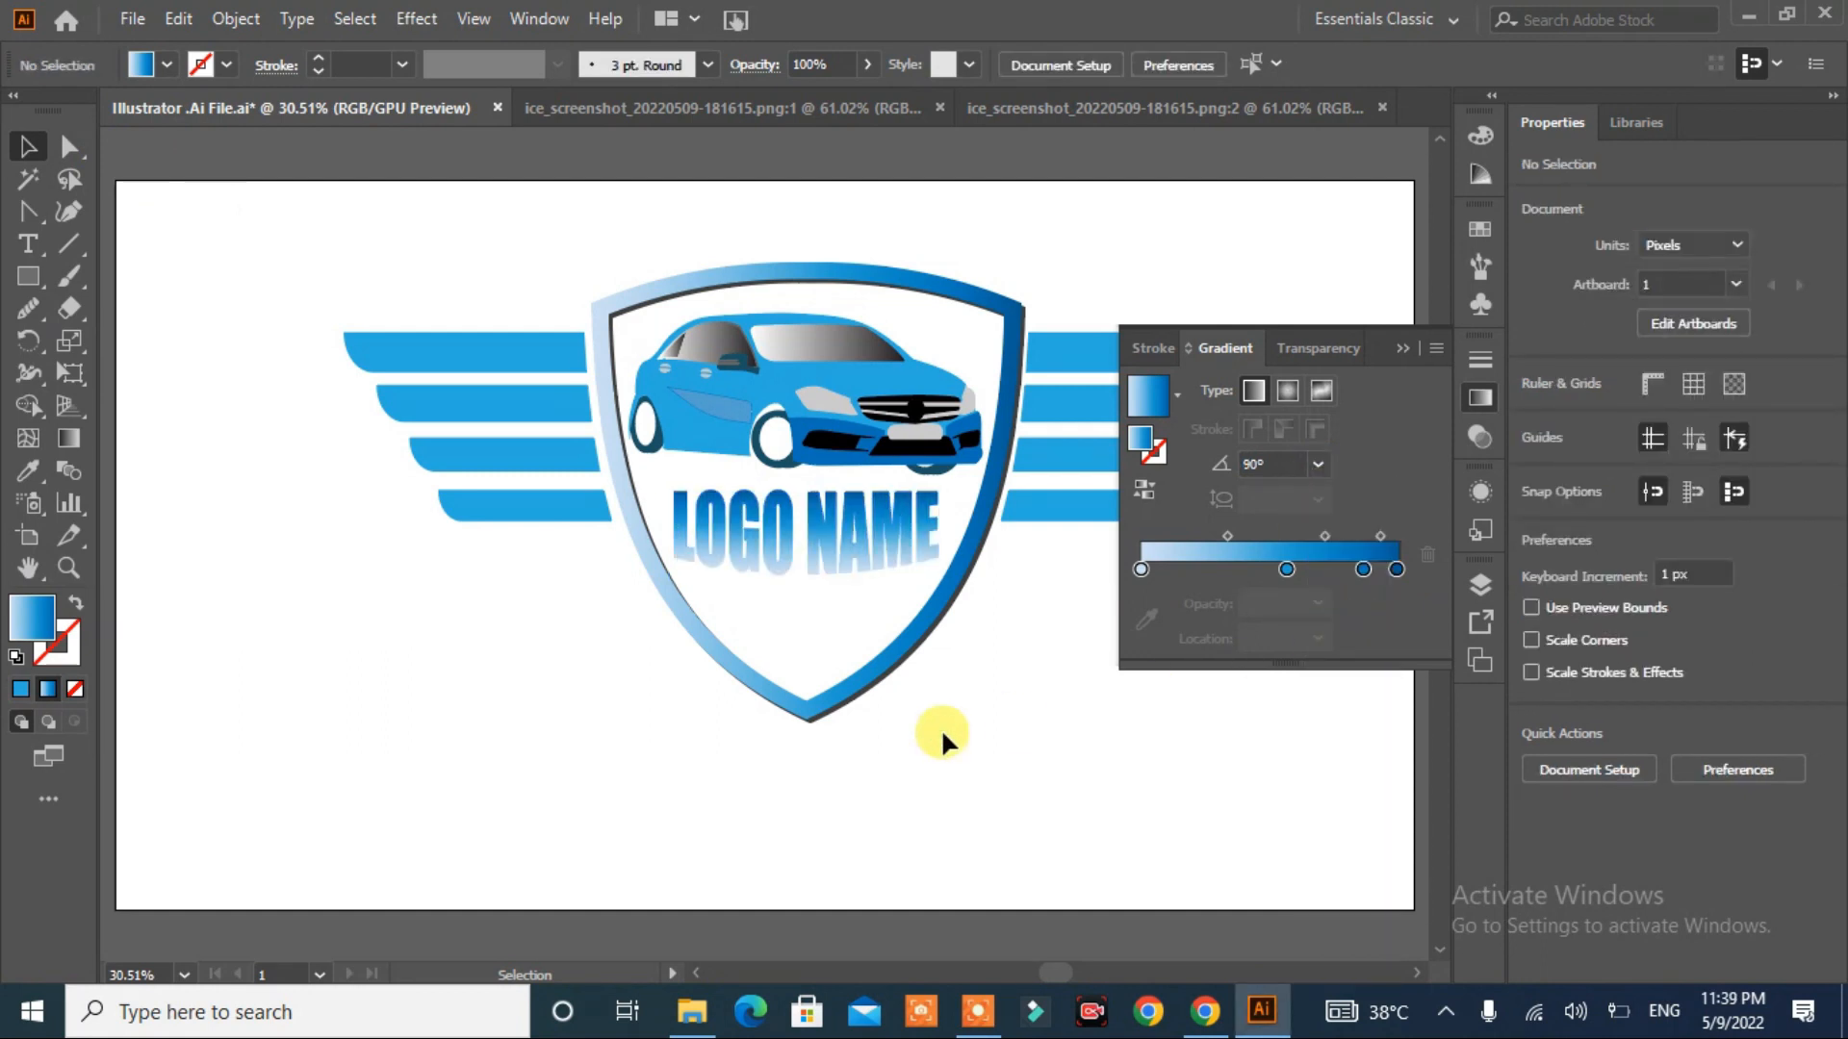
{"action": "left_click", "coordinate": [1401, 349]}
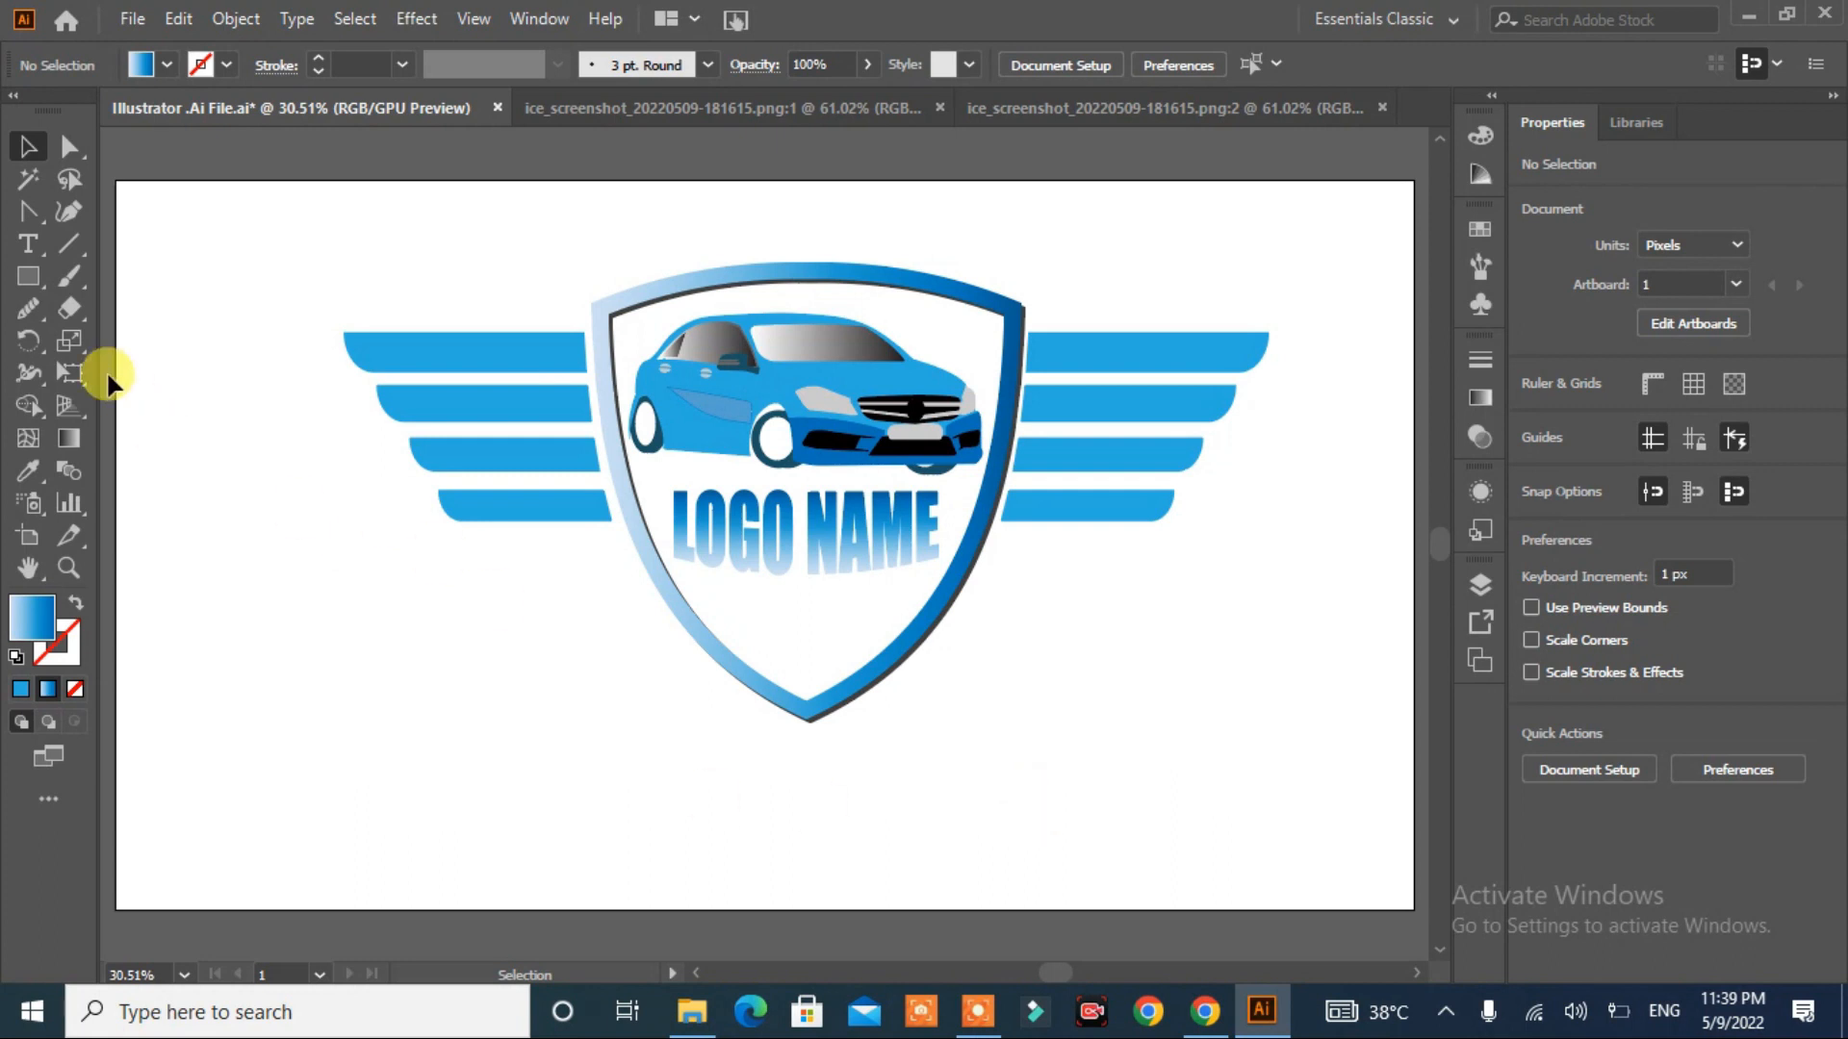
- Draw a gradient-filled star about 121 px wide, centred below the lettering in the shield's lower part
{"action": "left_click_drag", "start_coordinate": [28, 277], "coordinate": [100, 412]}
{"action": "left_click_drag", "start_coordinate": [793, 626], "coordinate": [837, 662]}
{"action": "left_click", "coordinate": [28, 147]}
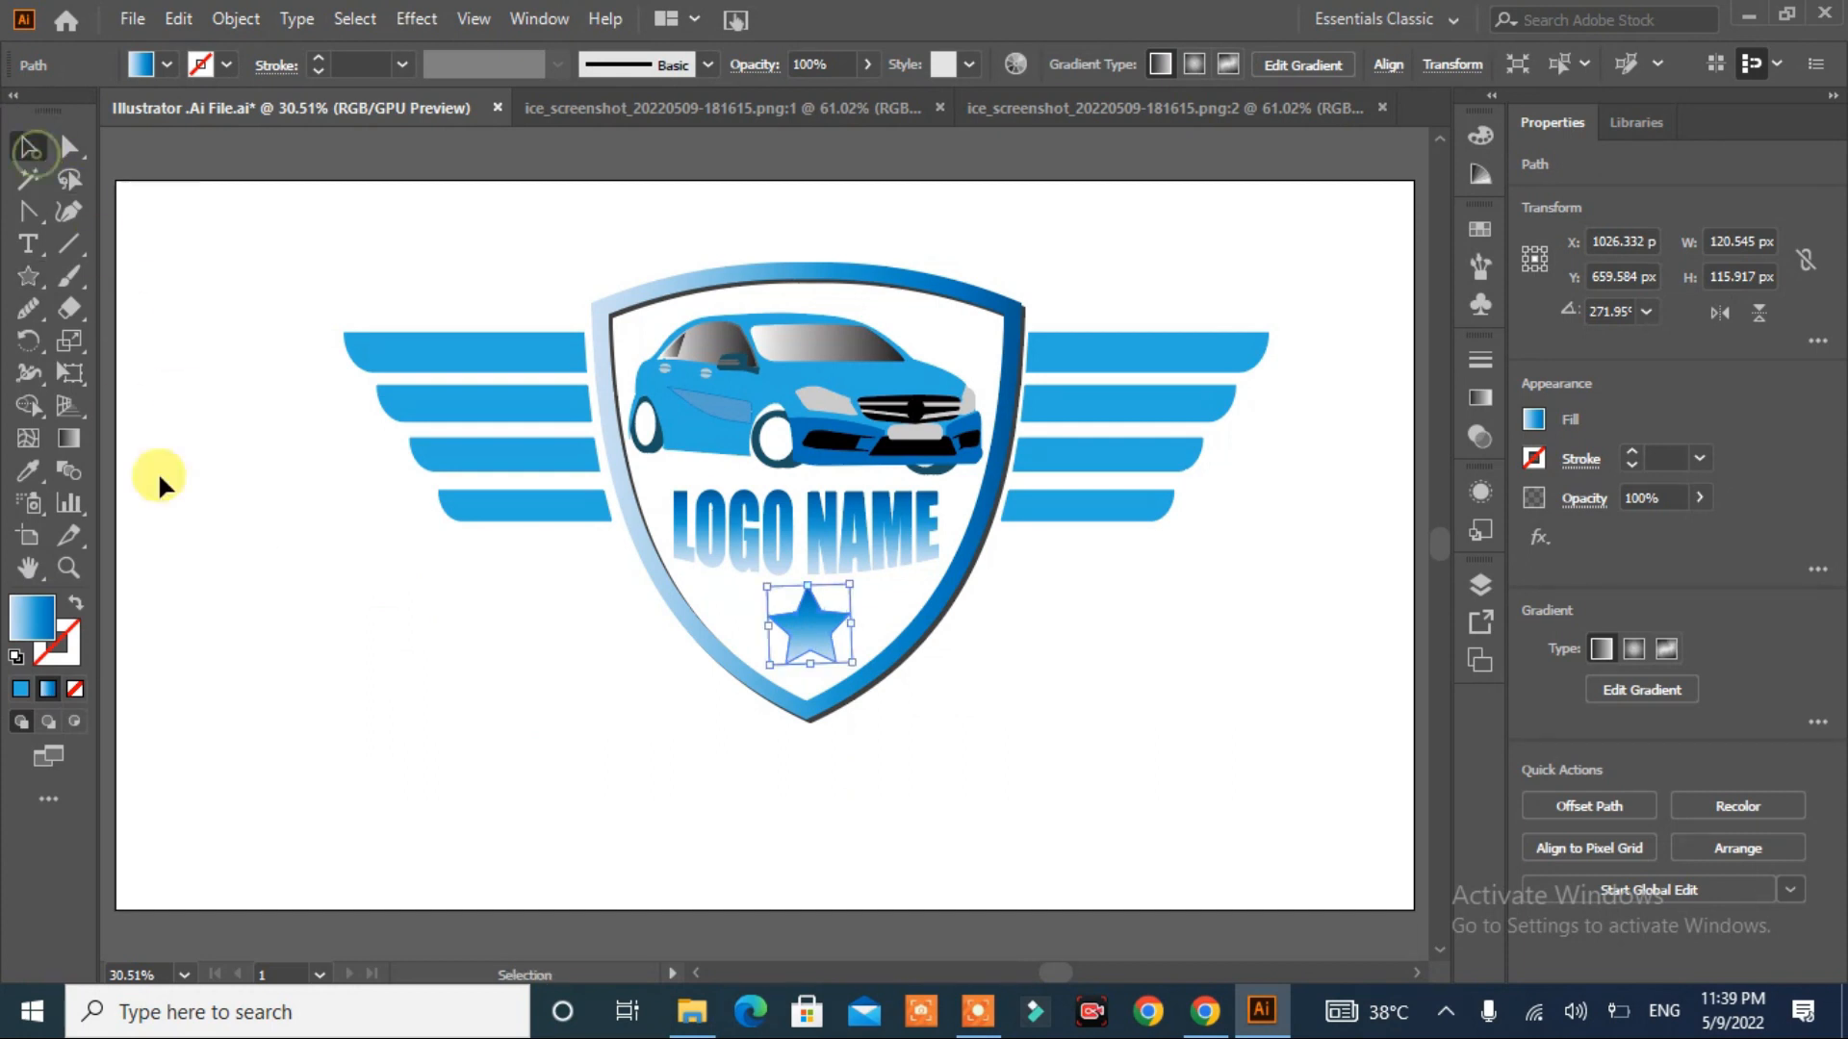
{"action": "left_click", "coordinate": [389, 667]}
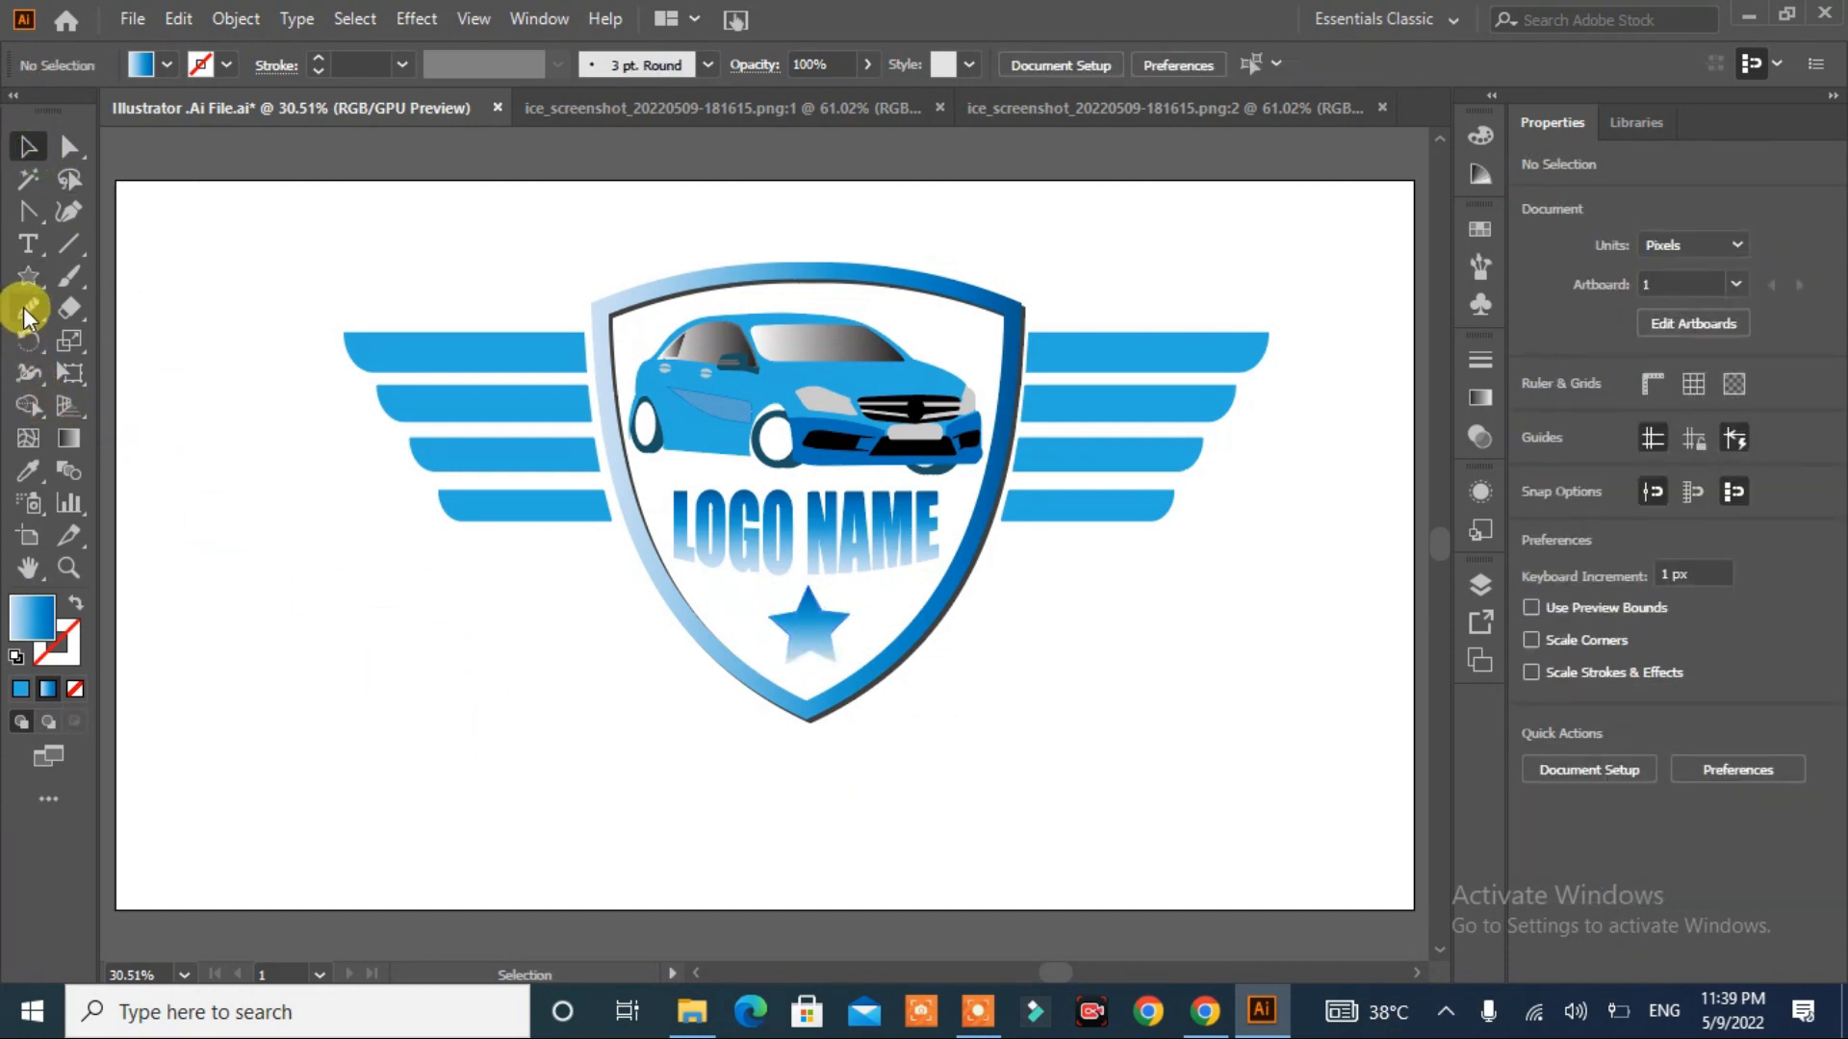
- Draw a small star about 53 px wide, place it left of the large star and duplicate it on the right
{"action": "left_click", "coordinate": [28, 276]}
{"action": "left_click_drag", "start_coordinate": [294, 590], "coordinate": [734, 611]}
{"action": "left_click", "coordinate": [28, 149]}
{"action": "left_click_drag", "start_coordinate": [734, 611], "coordinate": [891, 611]}
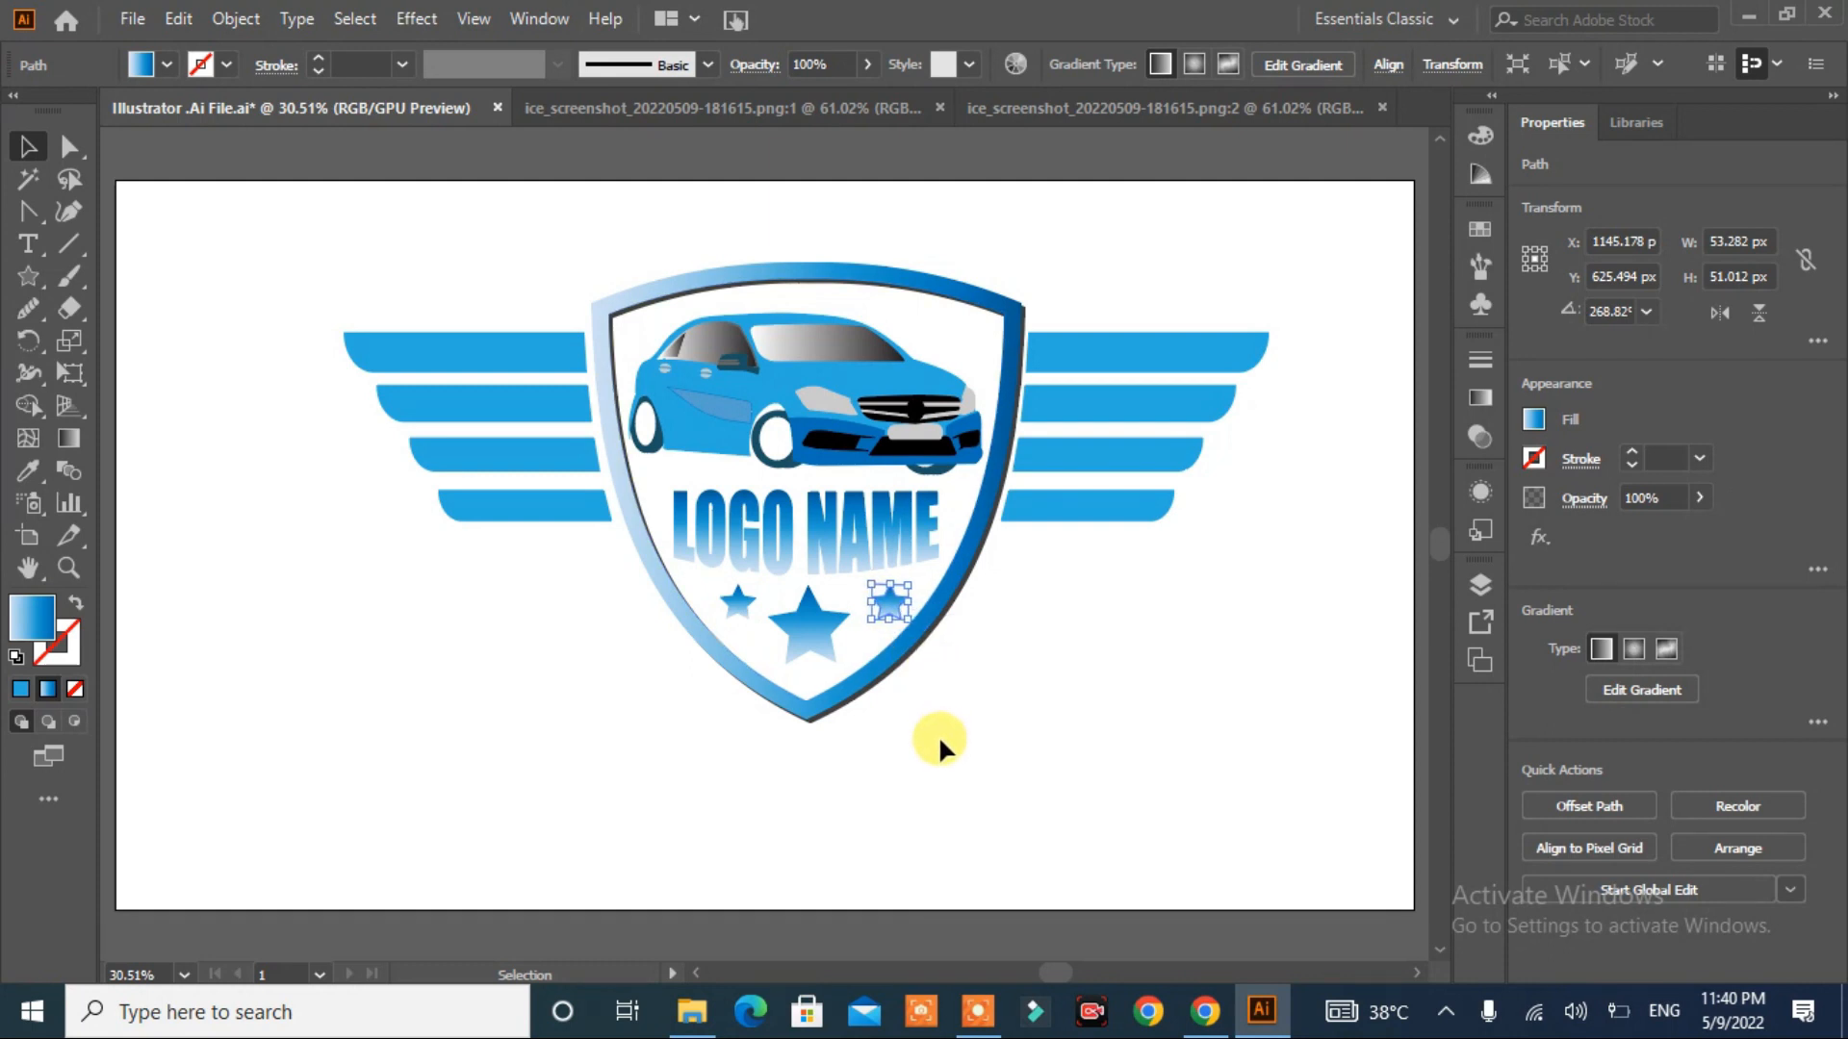
{"action": "left_click", "coordinate": [973, 761]}
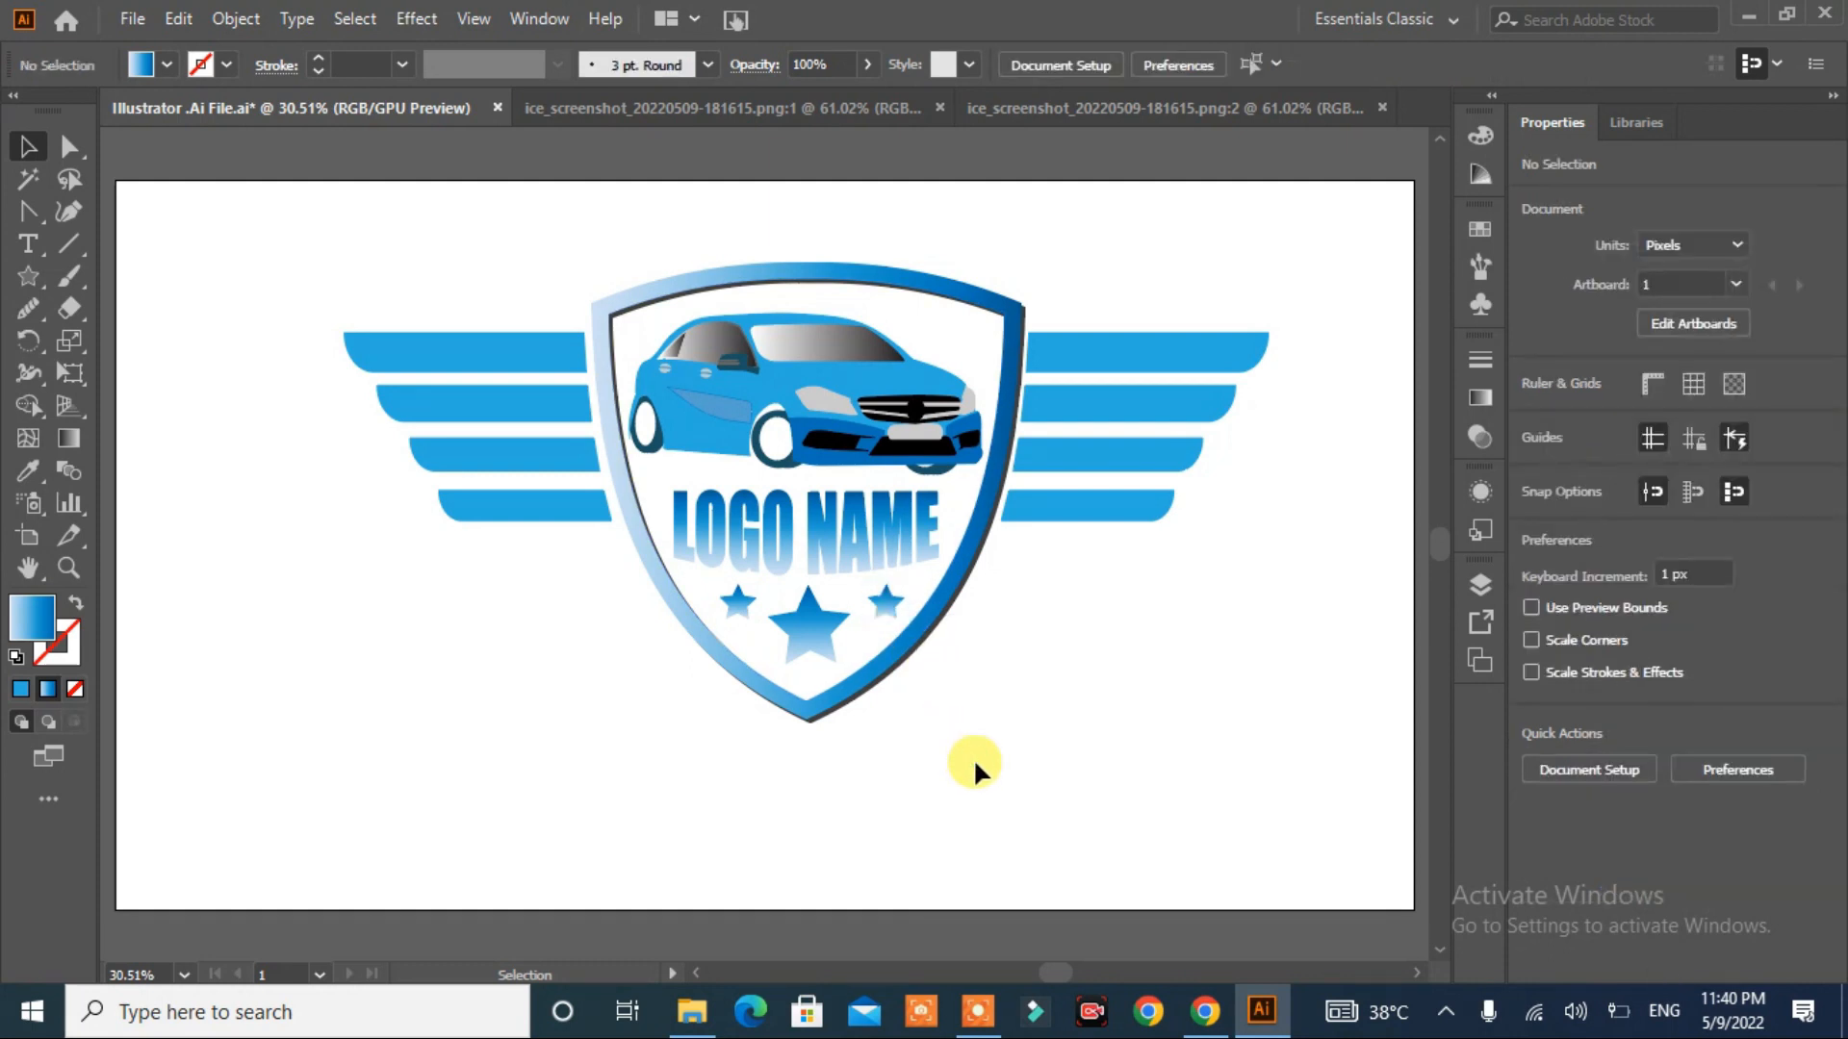
{"action": "left_click_drag", "start_coordinate": [1302, 256], "coordinate": [263, 712]}
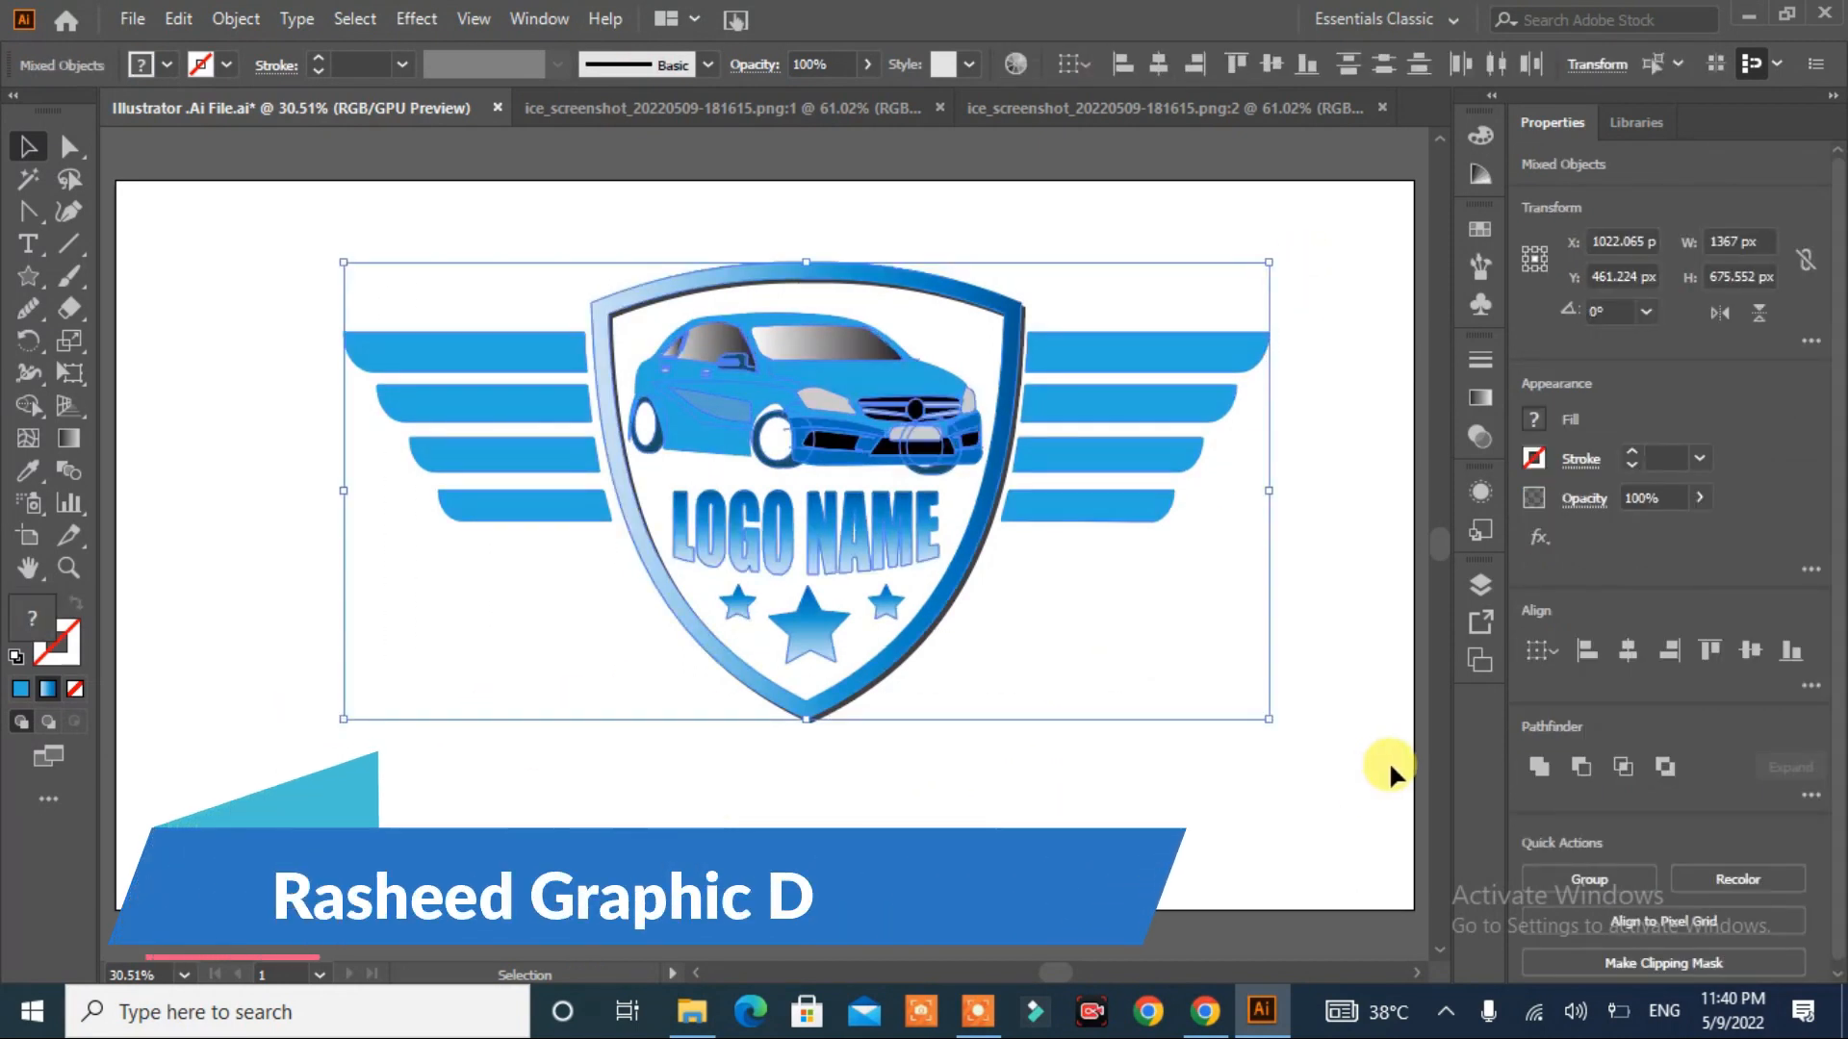
{"action": "left_click", "coordinate": [1078, 816]}
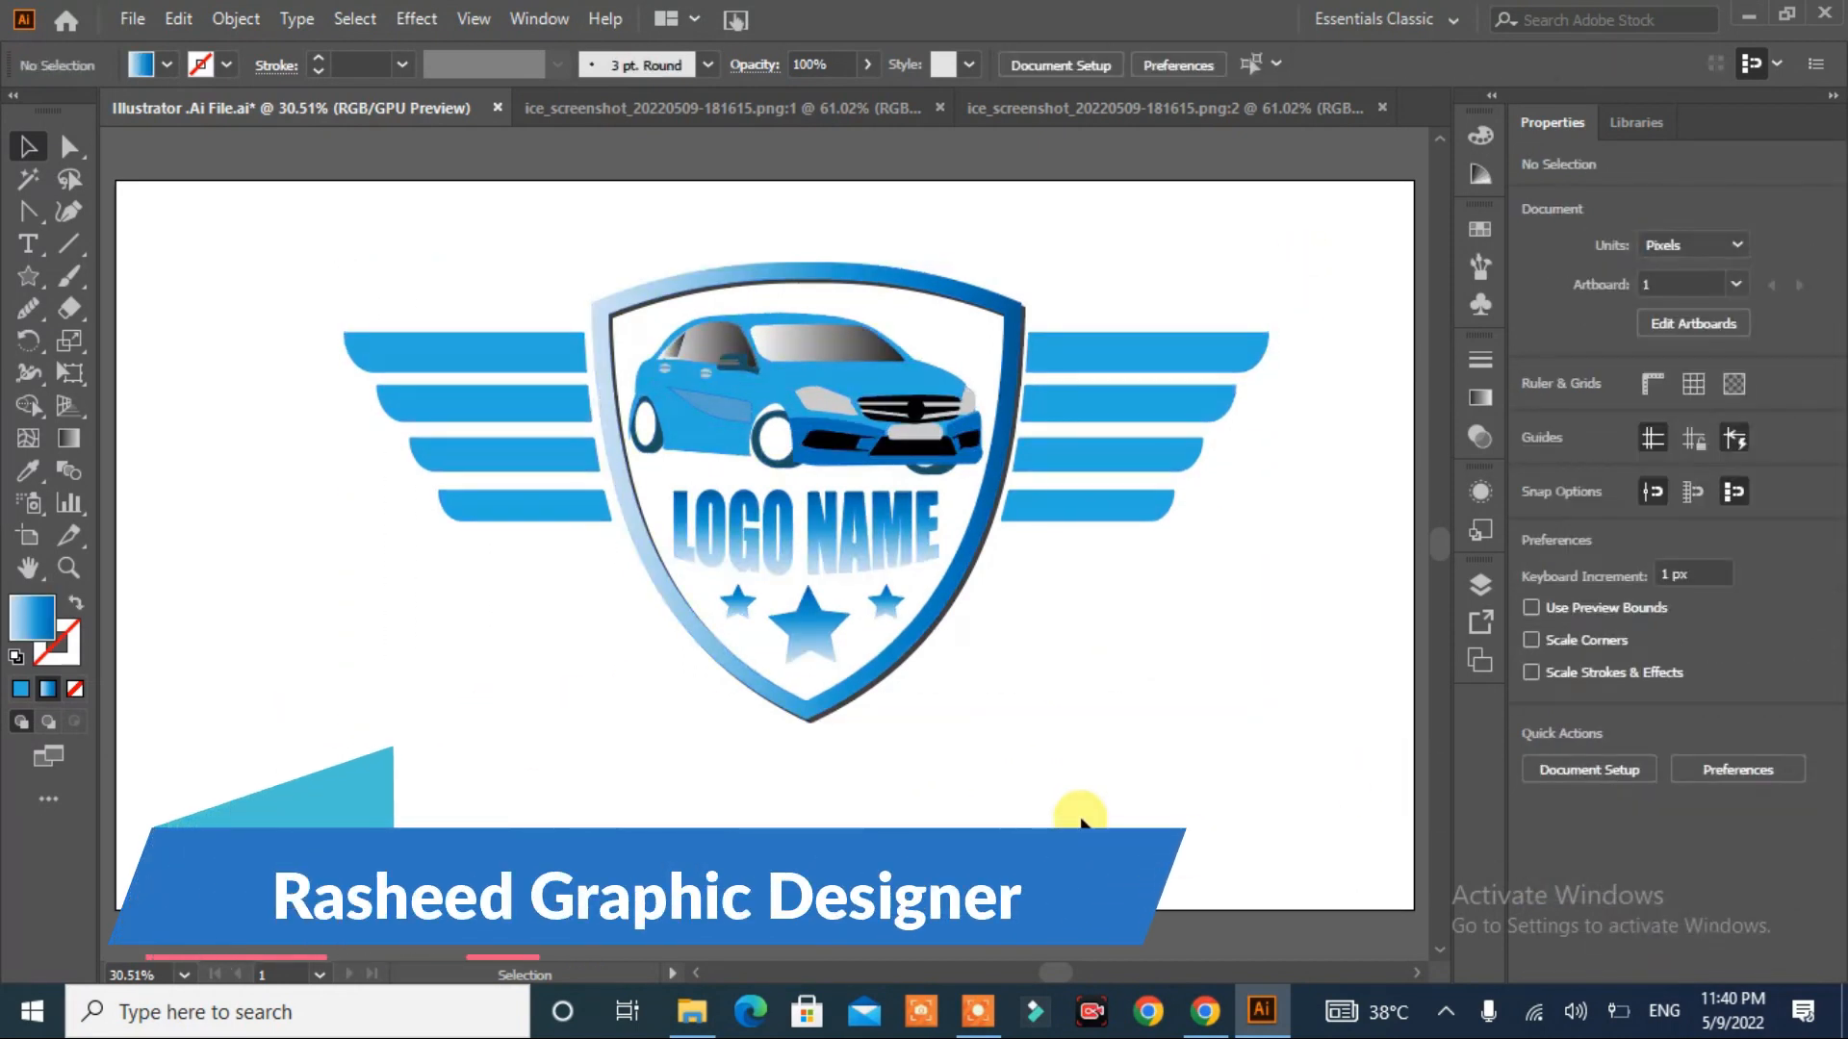